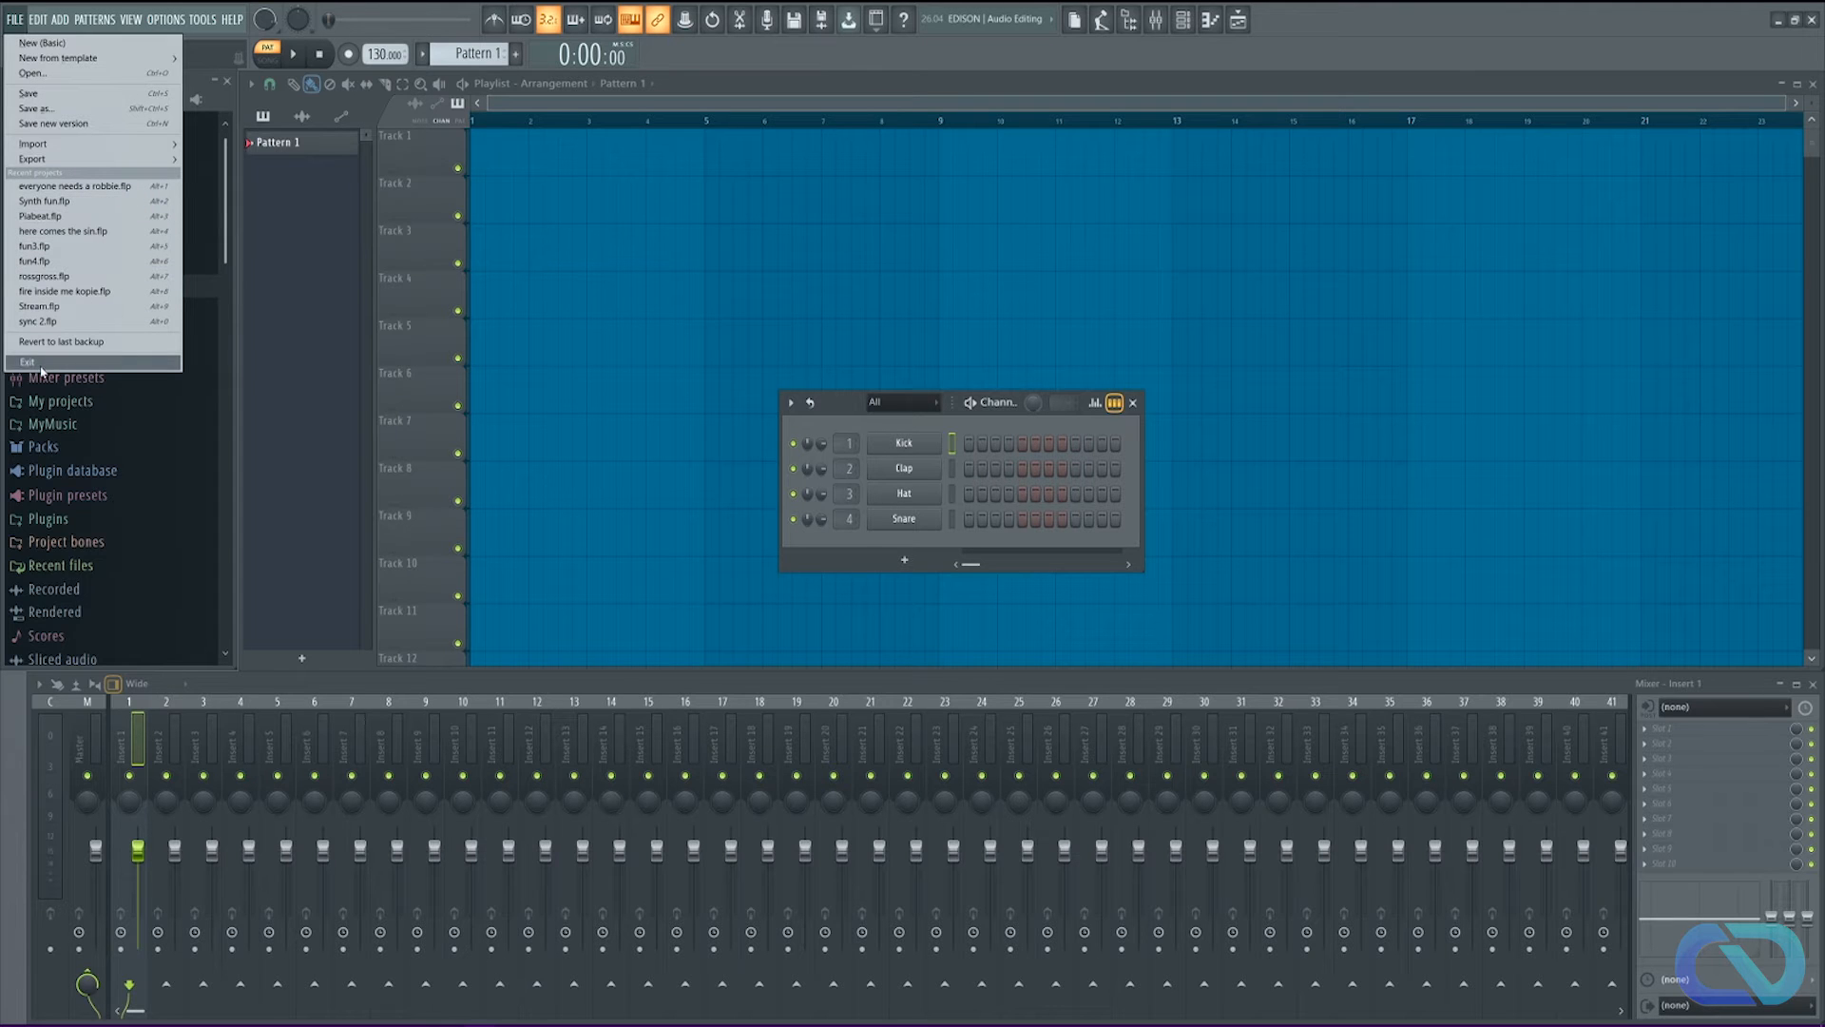
# Step: Look through the MIDI, Audio, General, File, Project and Info settings pages
pyautogui.moveTo(47, 21)
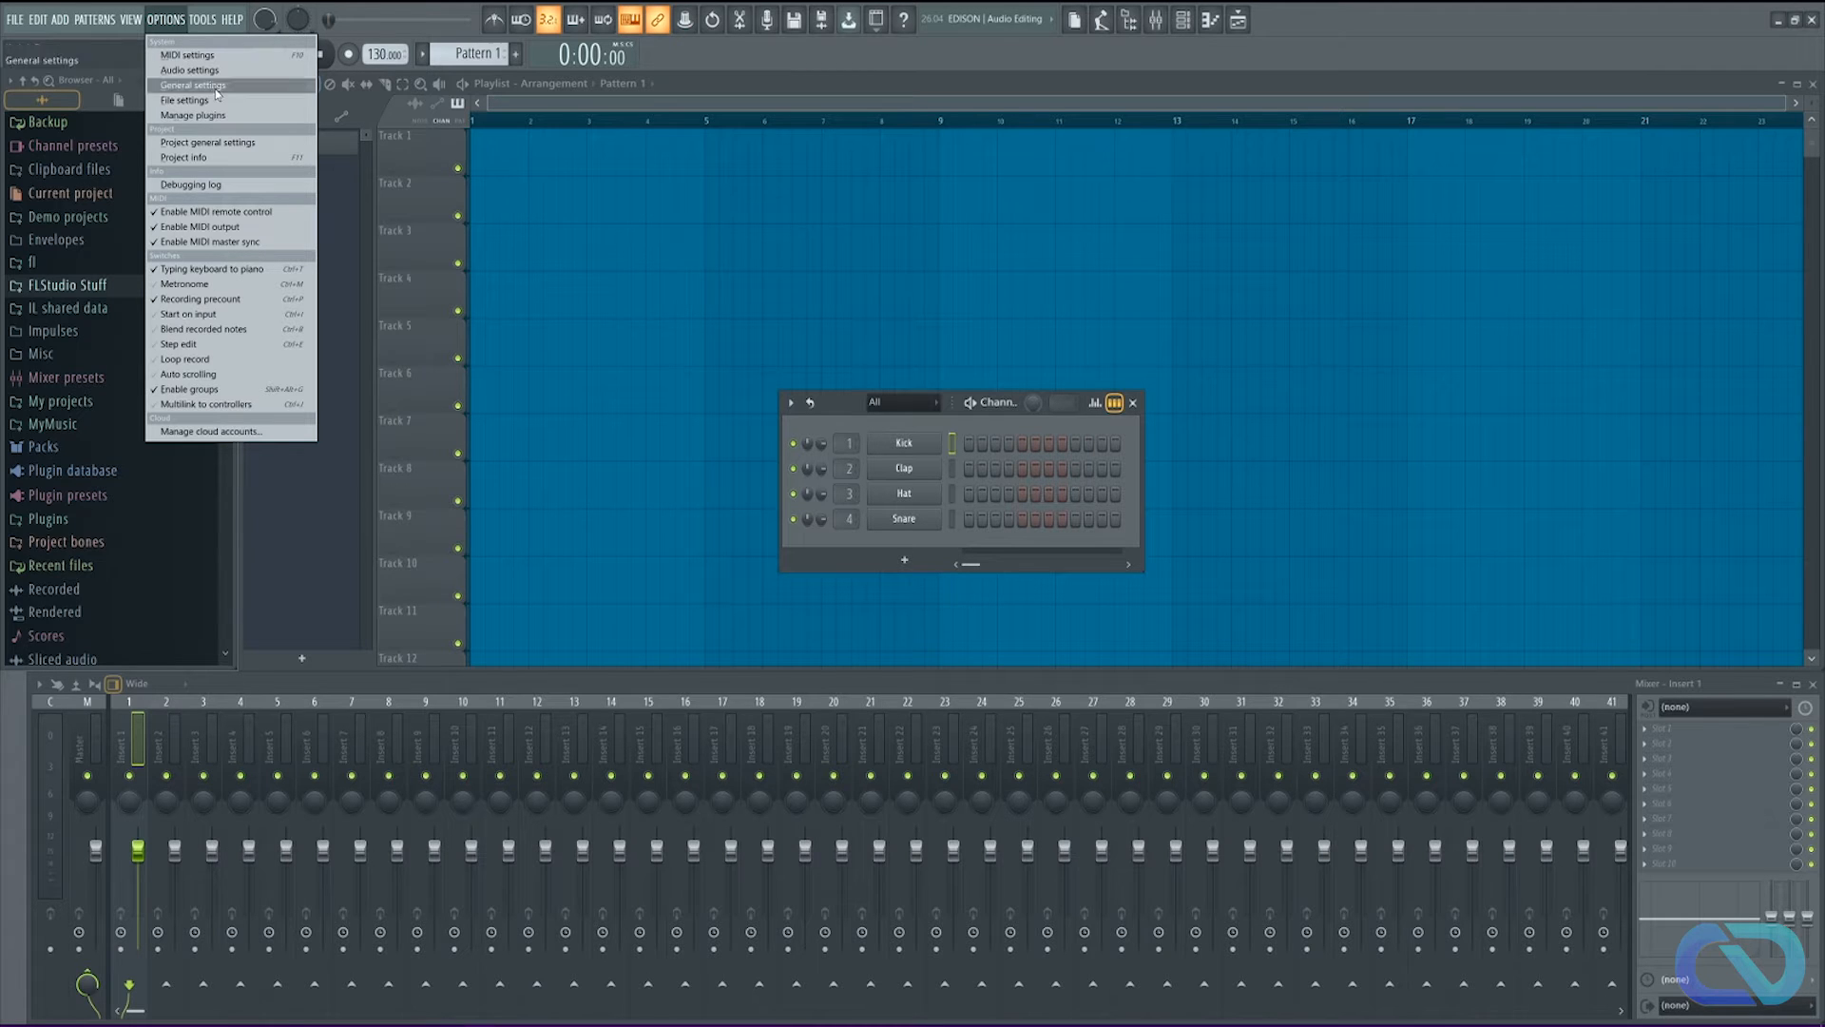
pyautogui.click(200, 56)
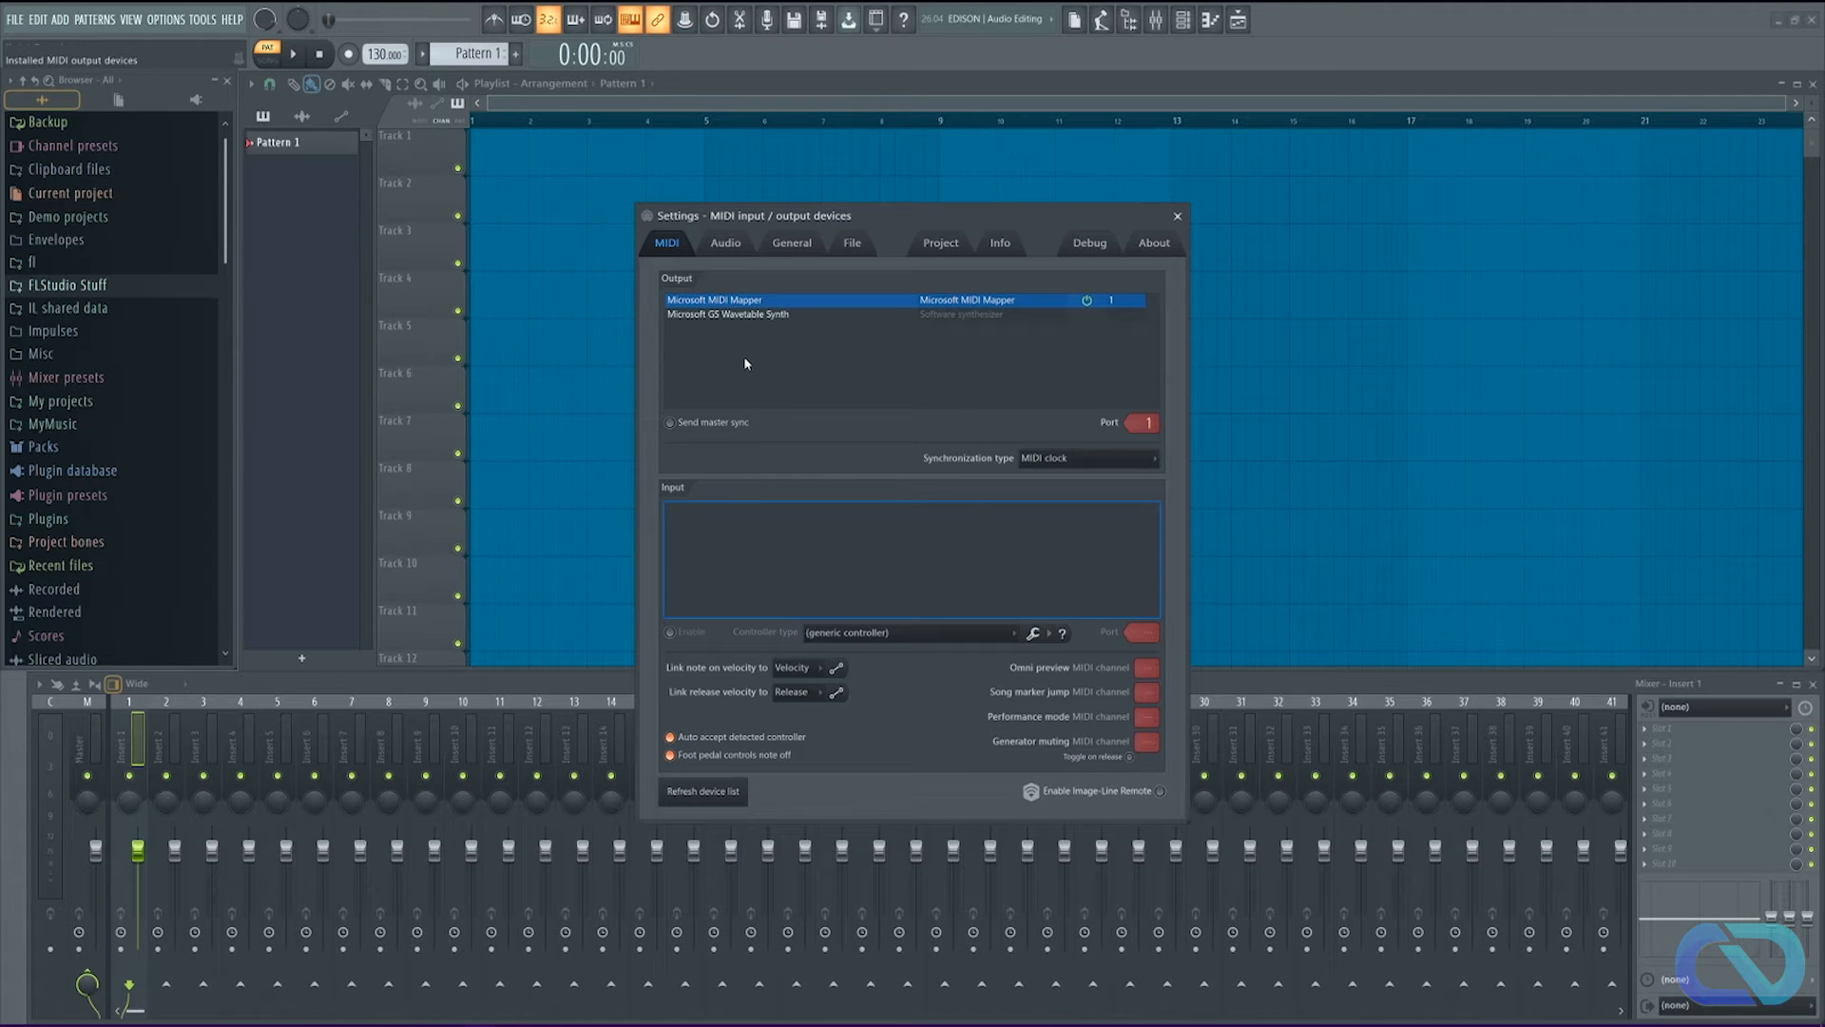
pyautogui.click(726, 244)
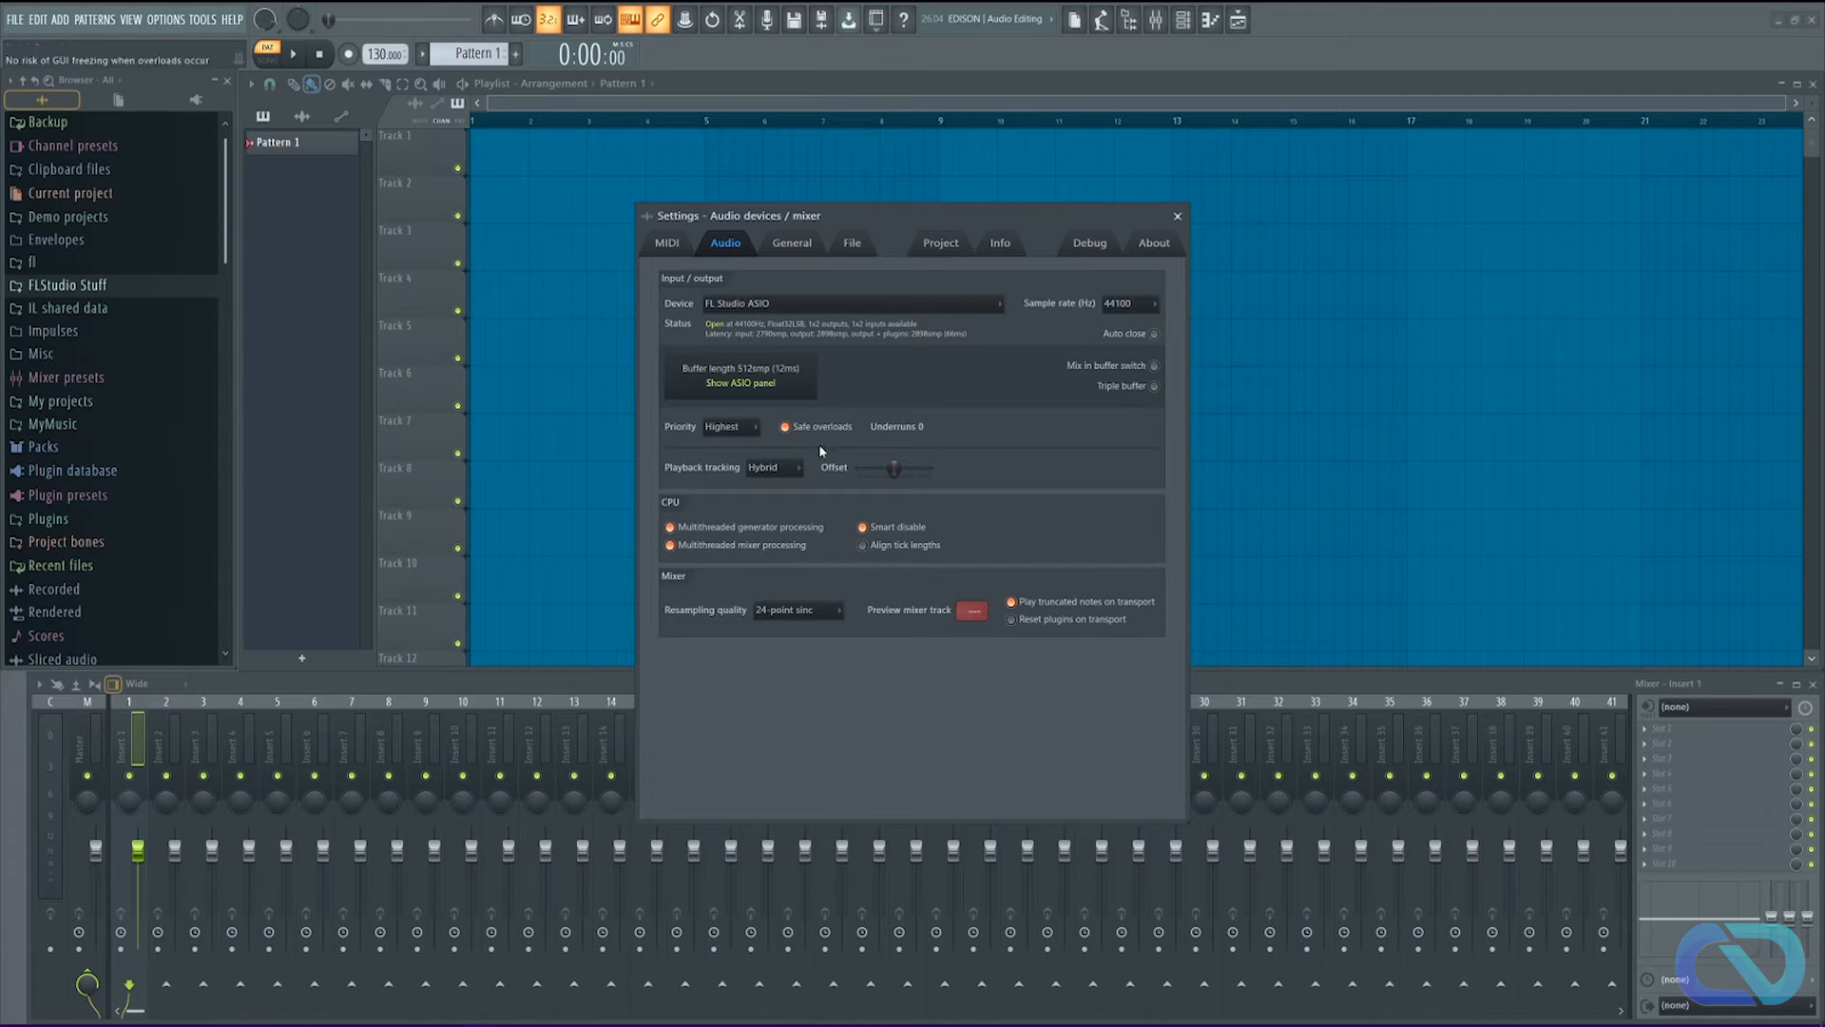
pyautogui.click(798, 247)
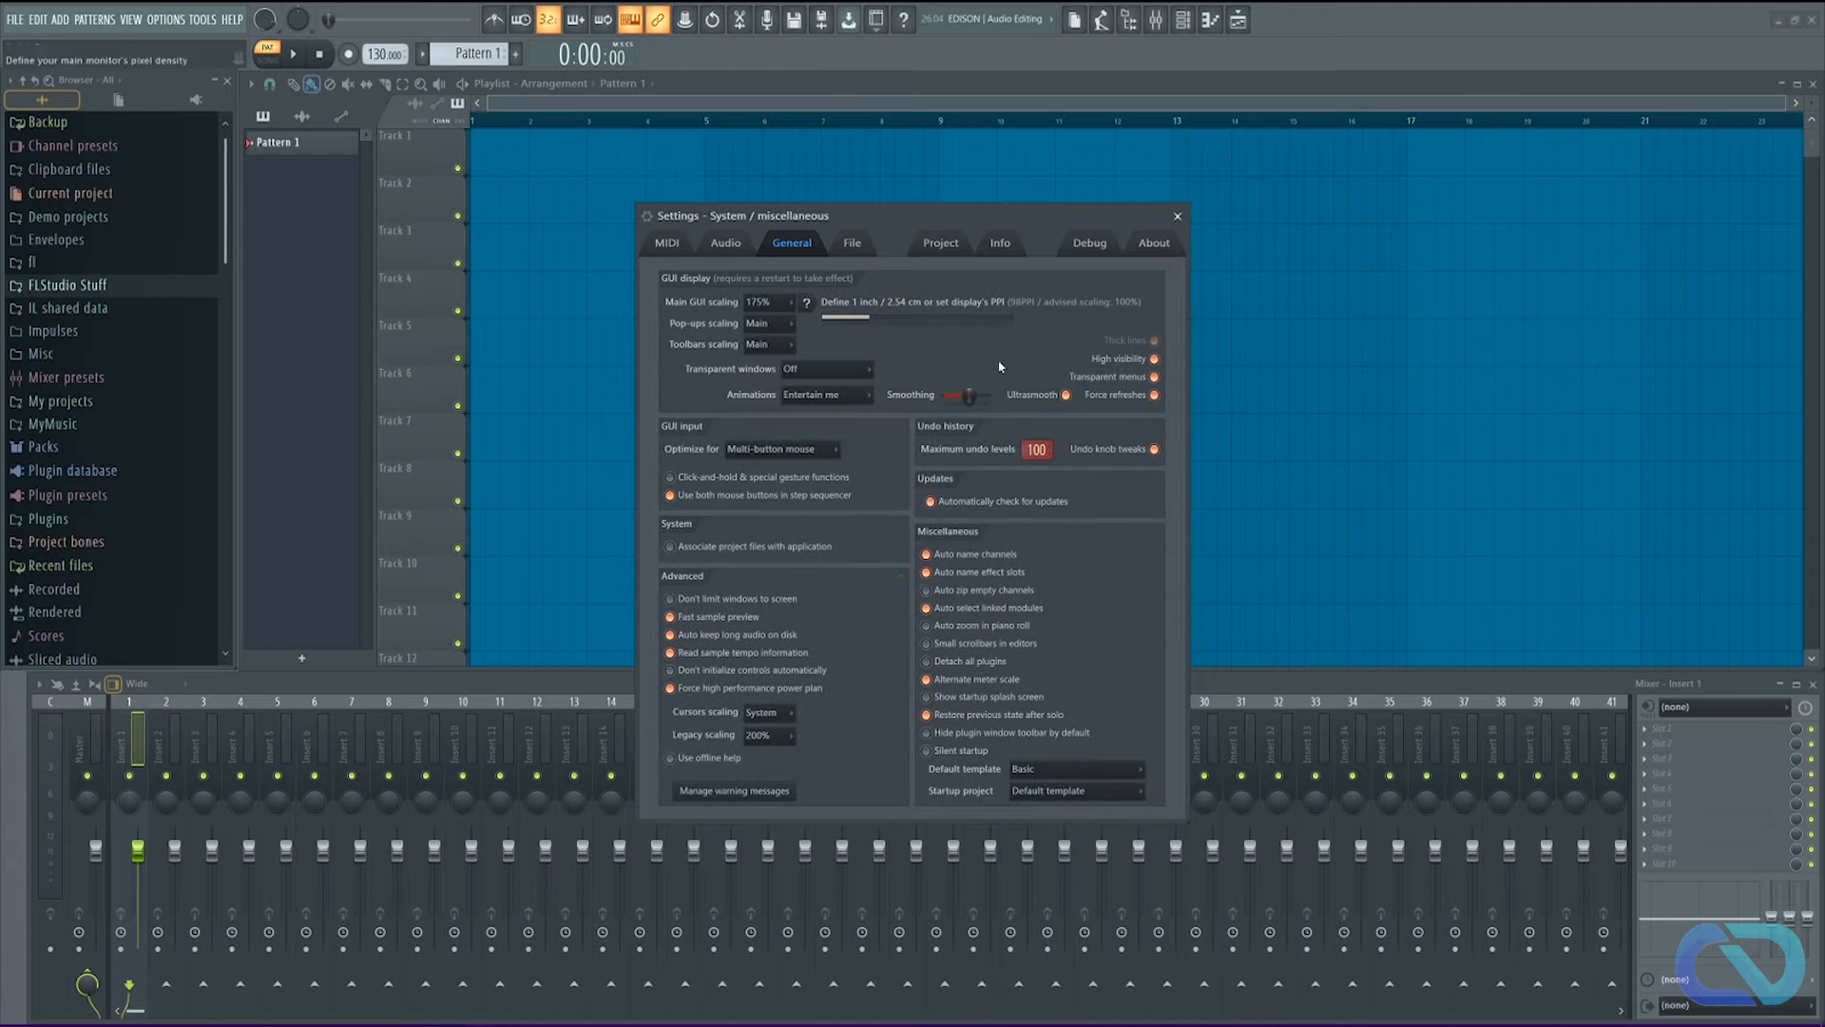
pyautogui.click(865, 246)
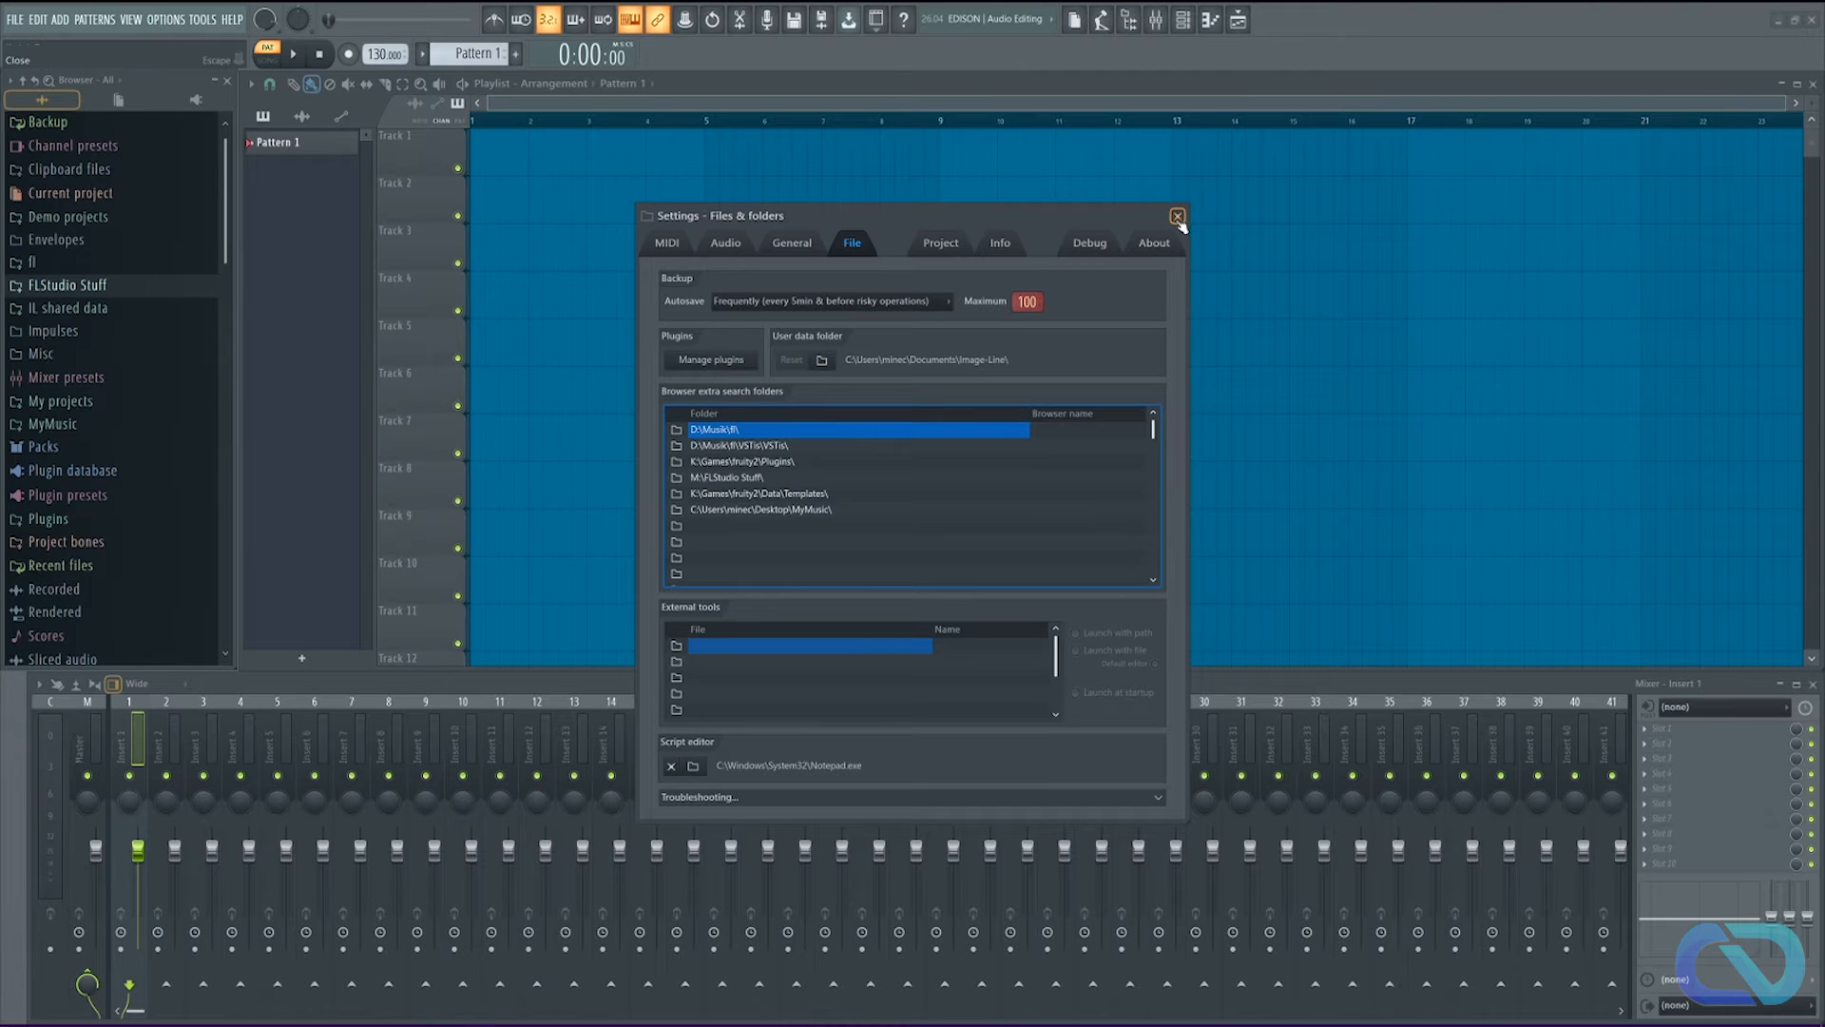
pyautogui.click(941, 244)
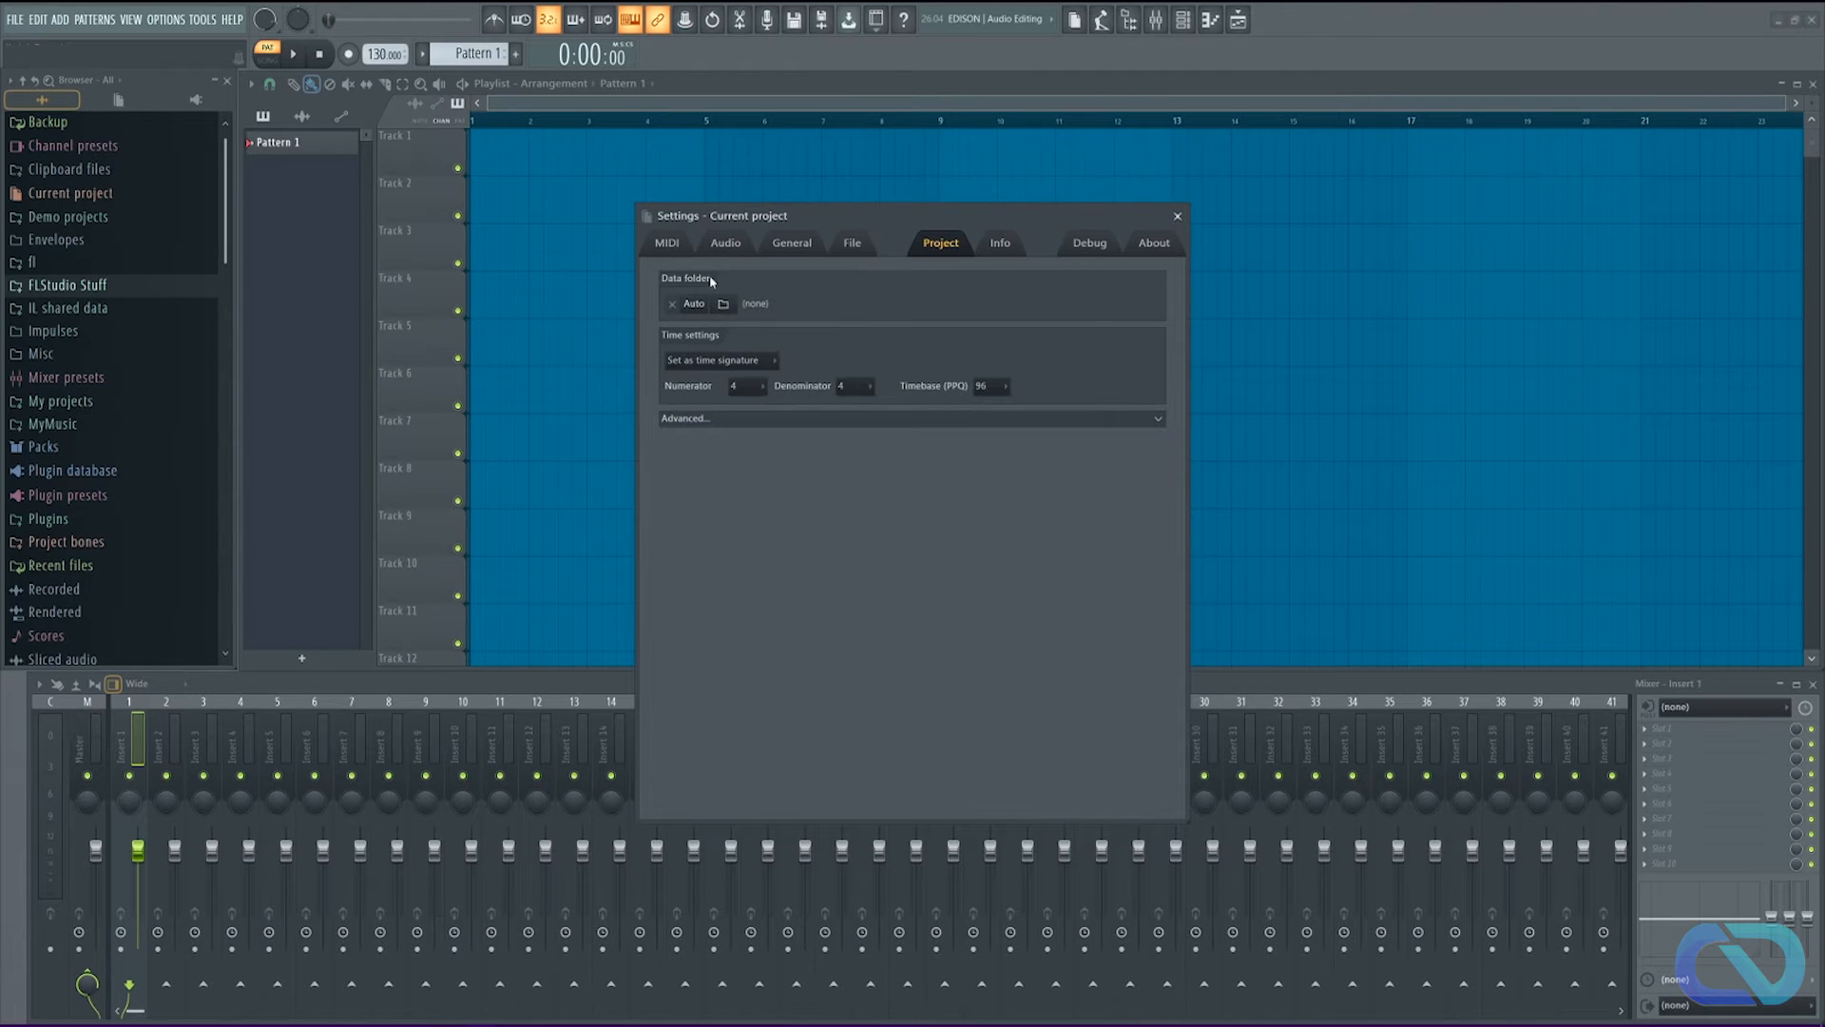
pyautogui.click(1005, 251)
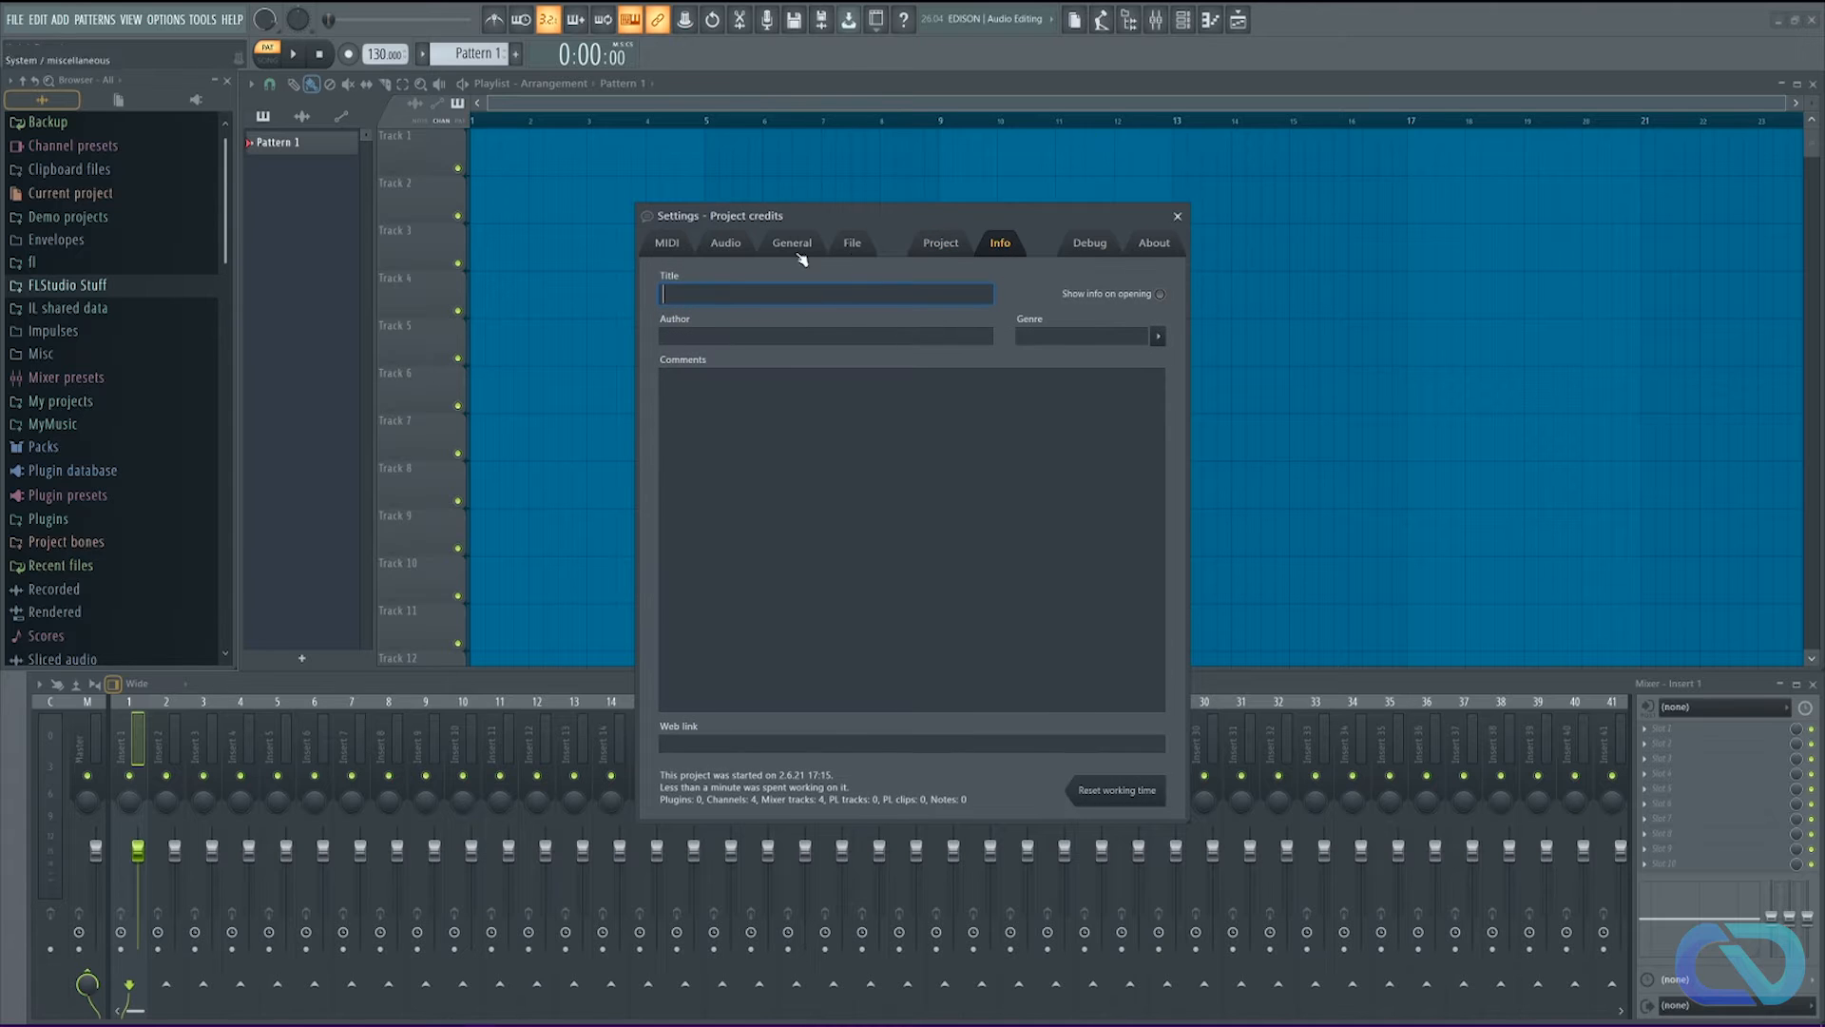
# Step: Open the plugin manager to view the list of installed plugins, and close it
pyautogui.click(165, 19)
pyautogui.click(223, 120)
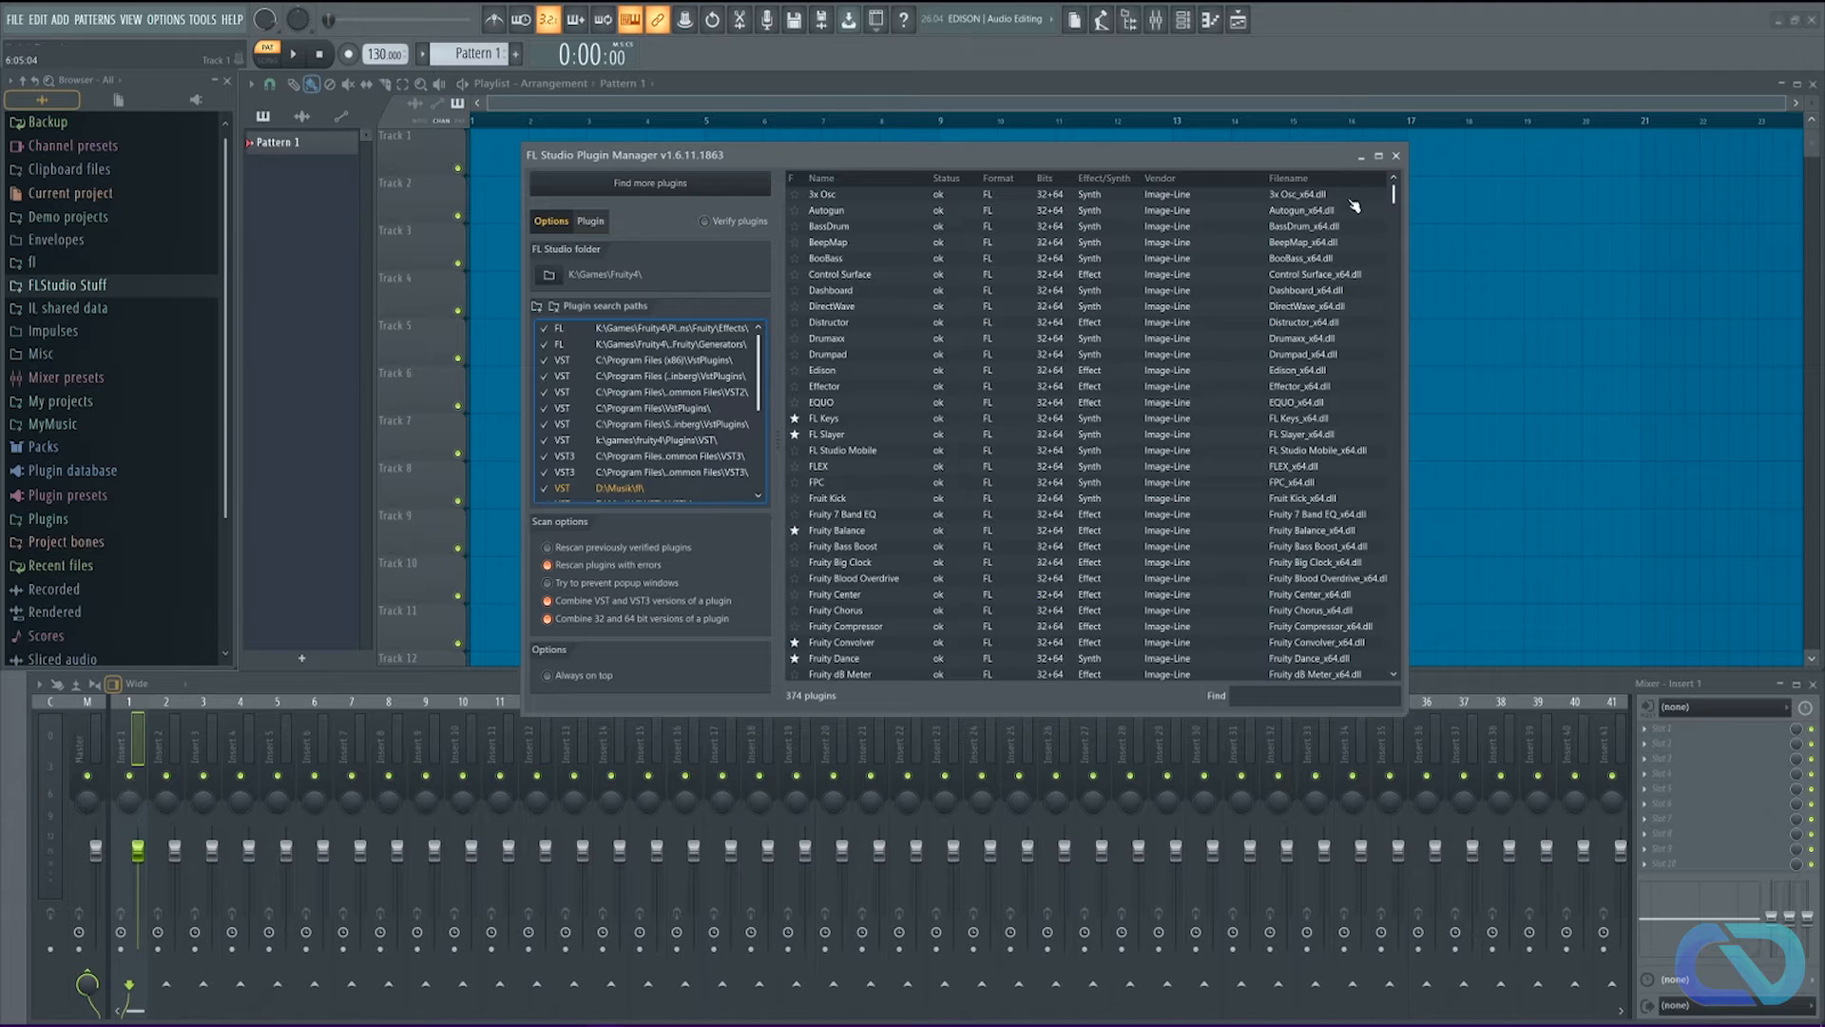
pyautogui.click(1396, 156)
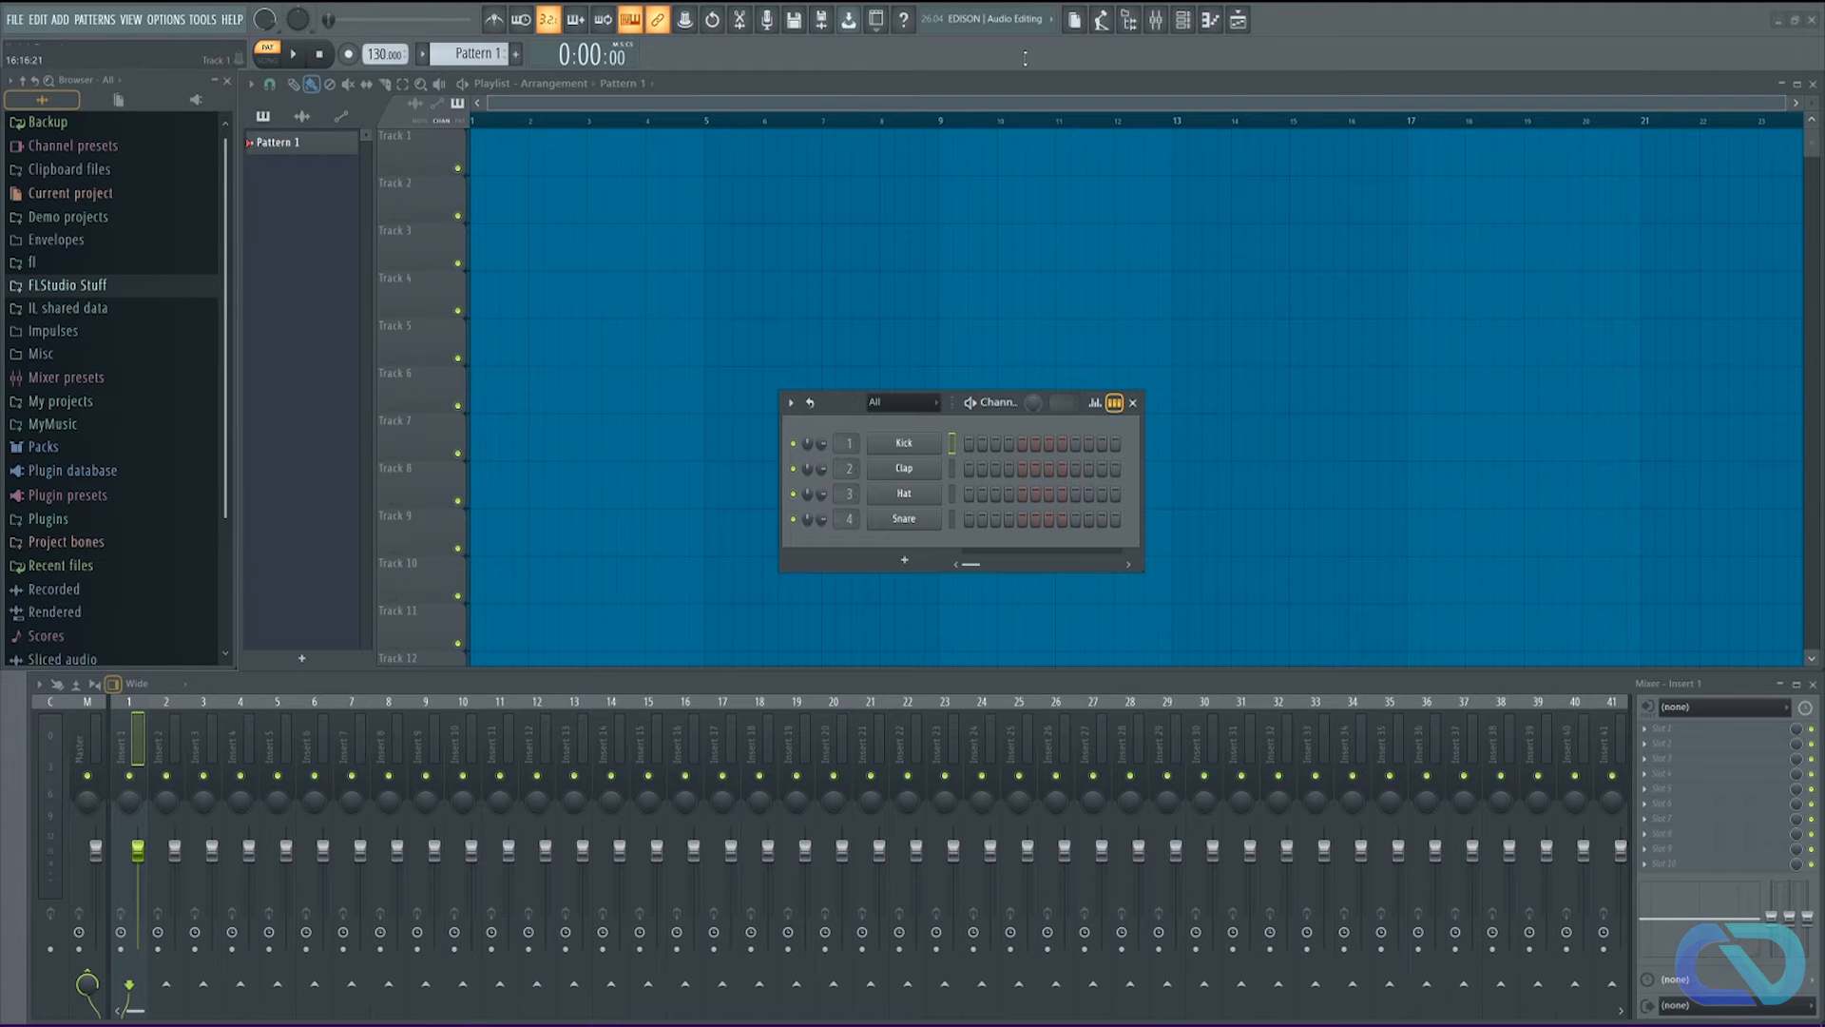
pyautogui.click(202, 20)
pyautogui.moveTo(236, 23)
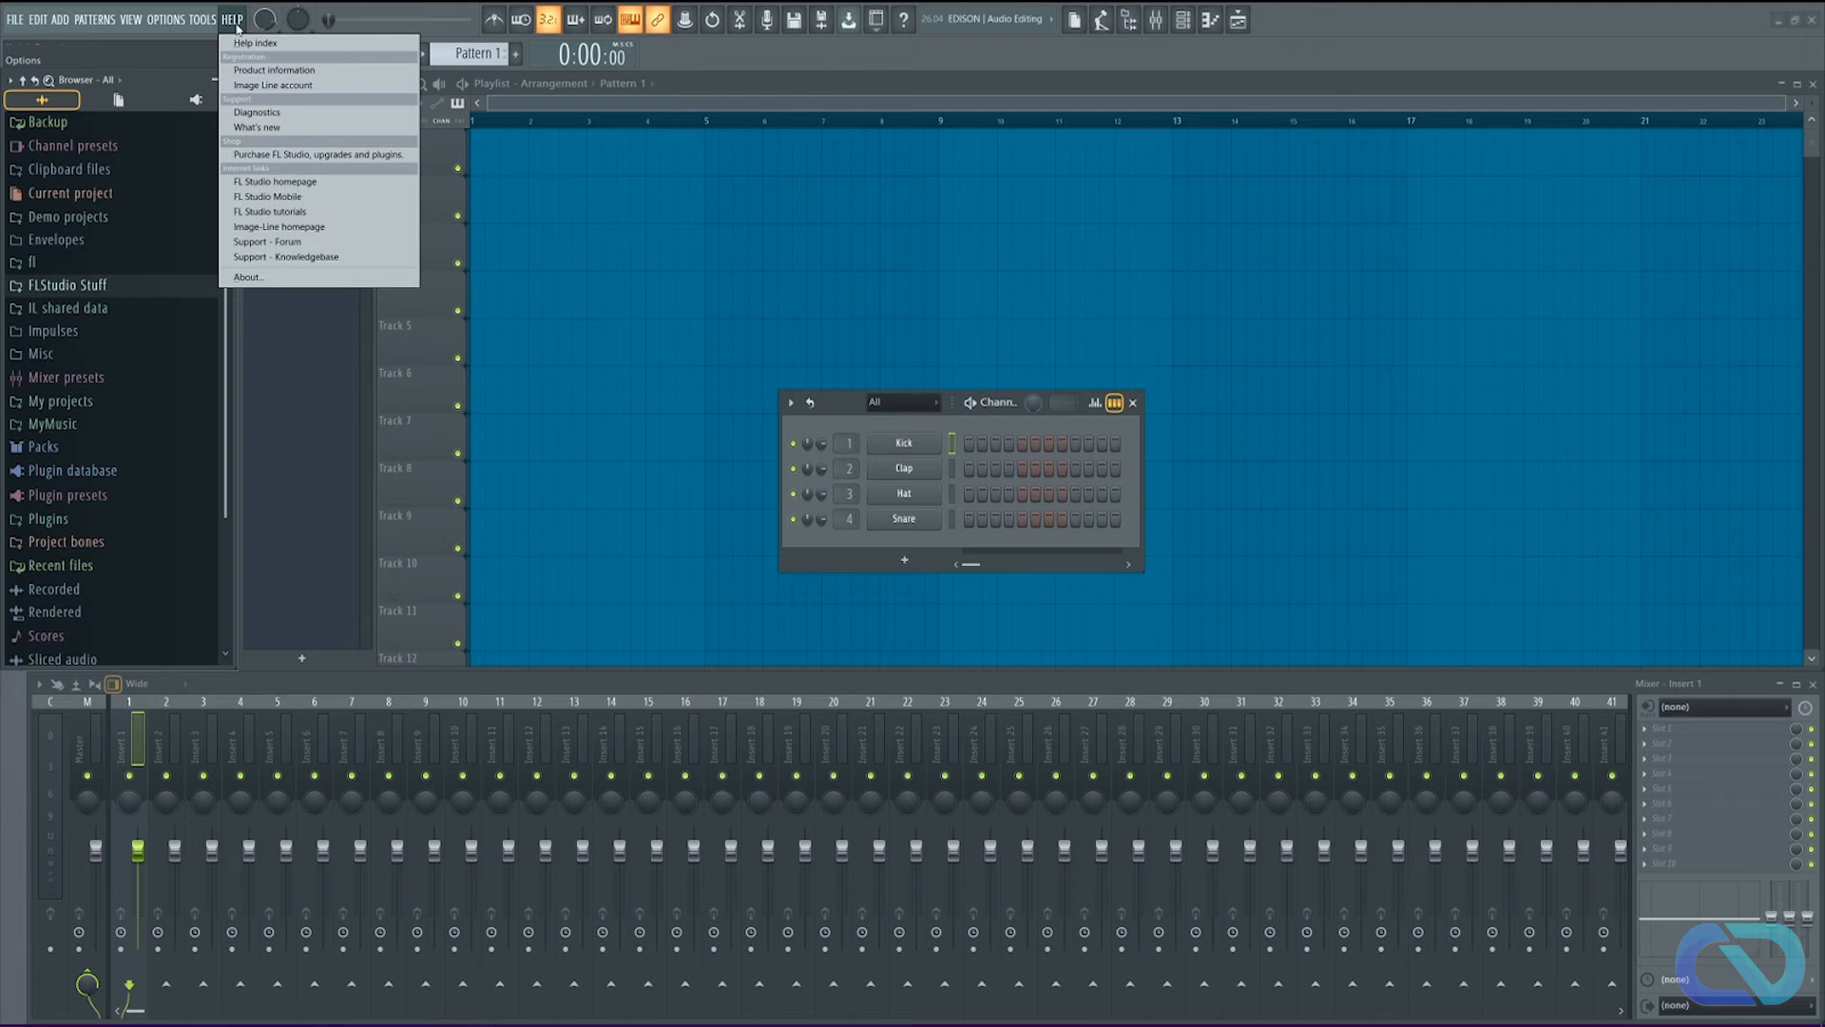
pyautogui.click(235, 26)
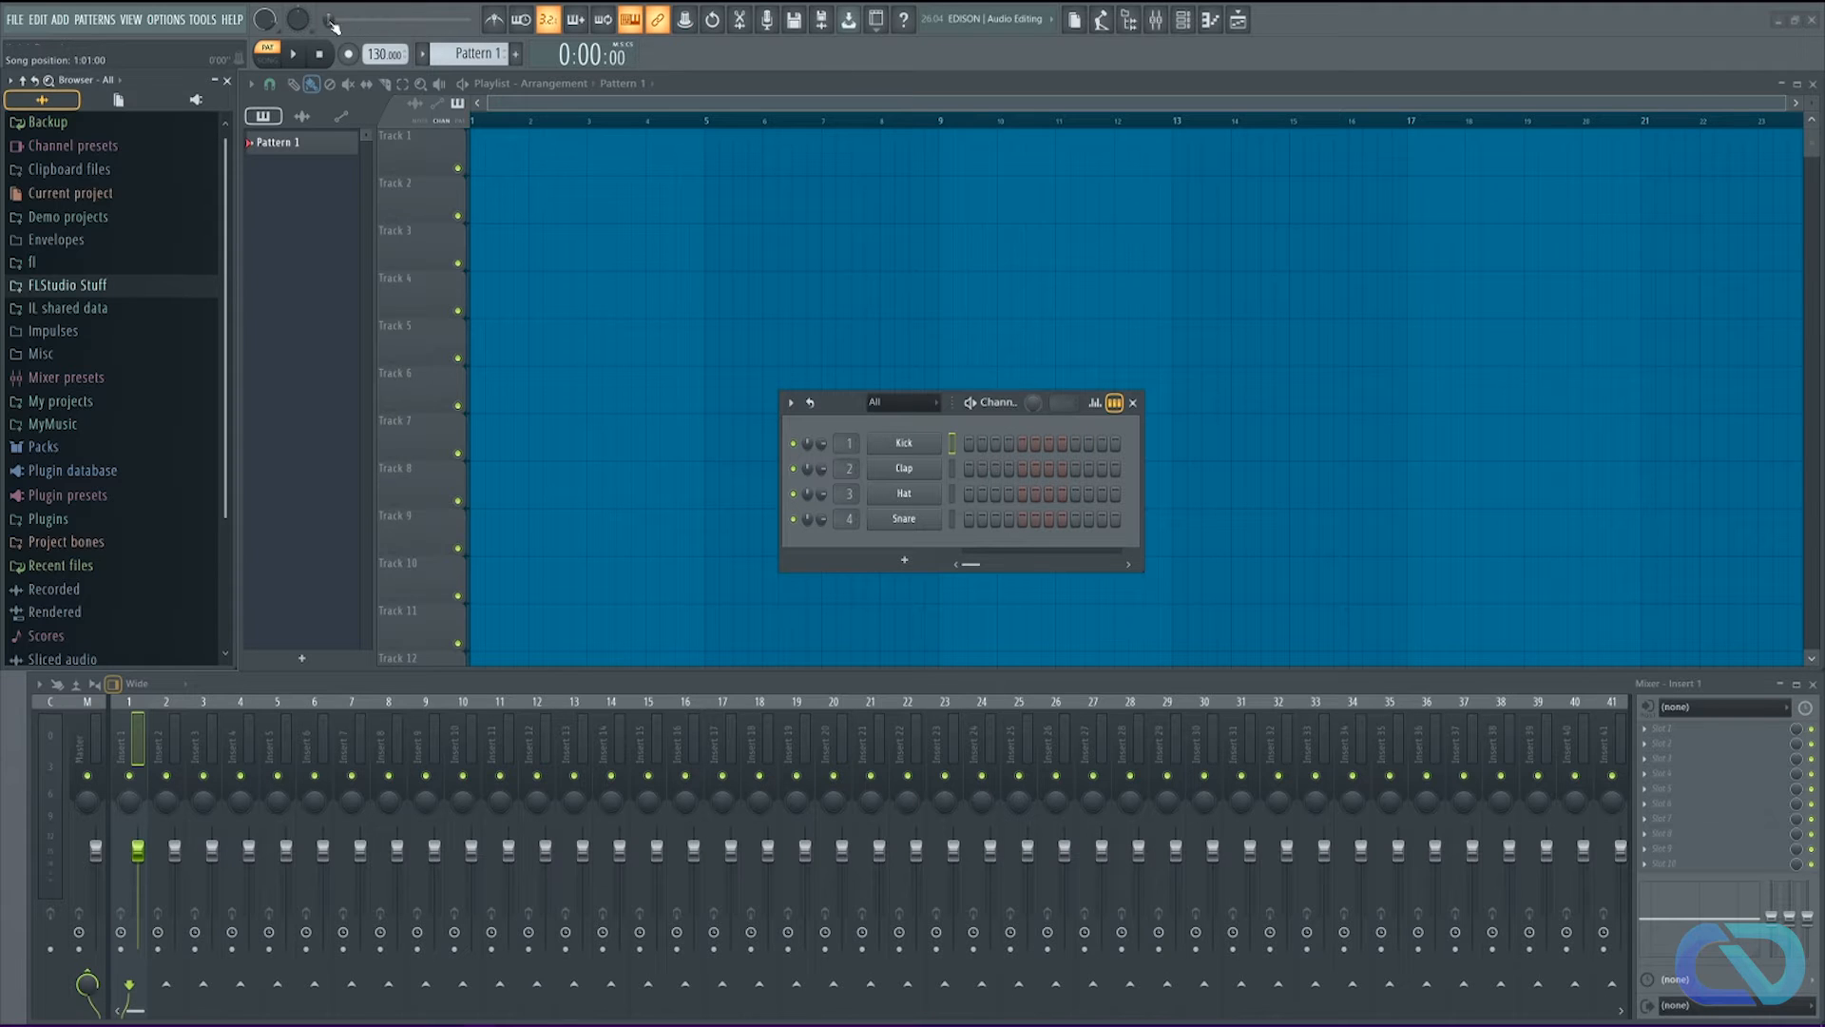
pyautogui.press('space')
pyautogui.press('space')
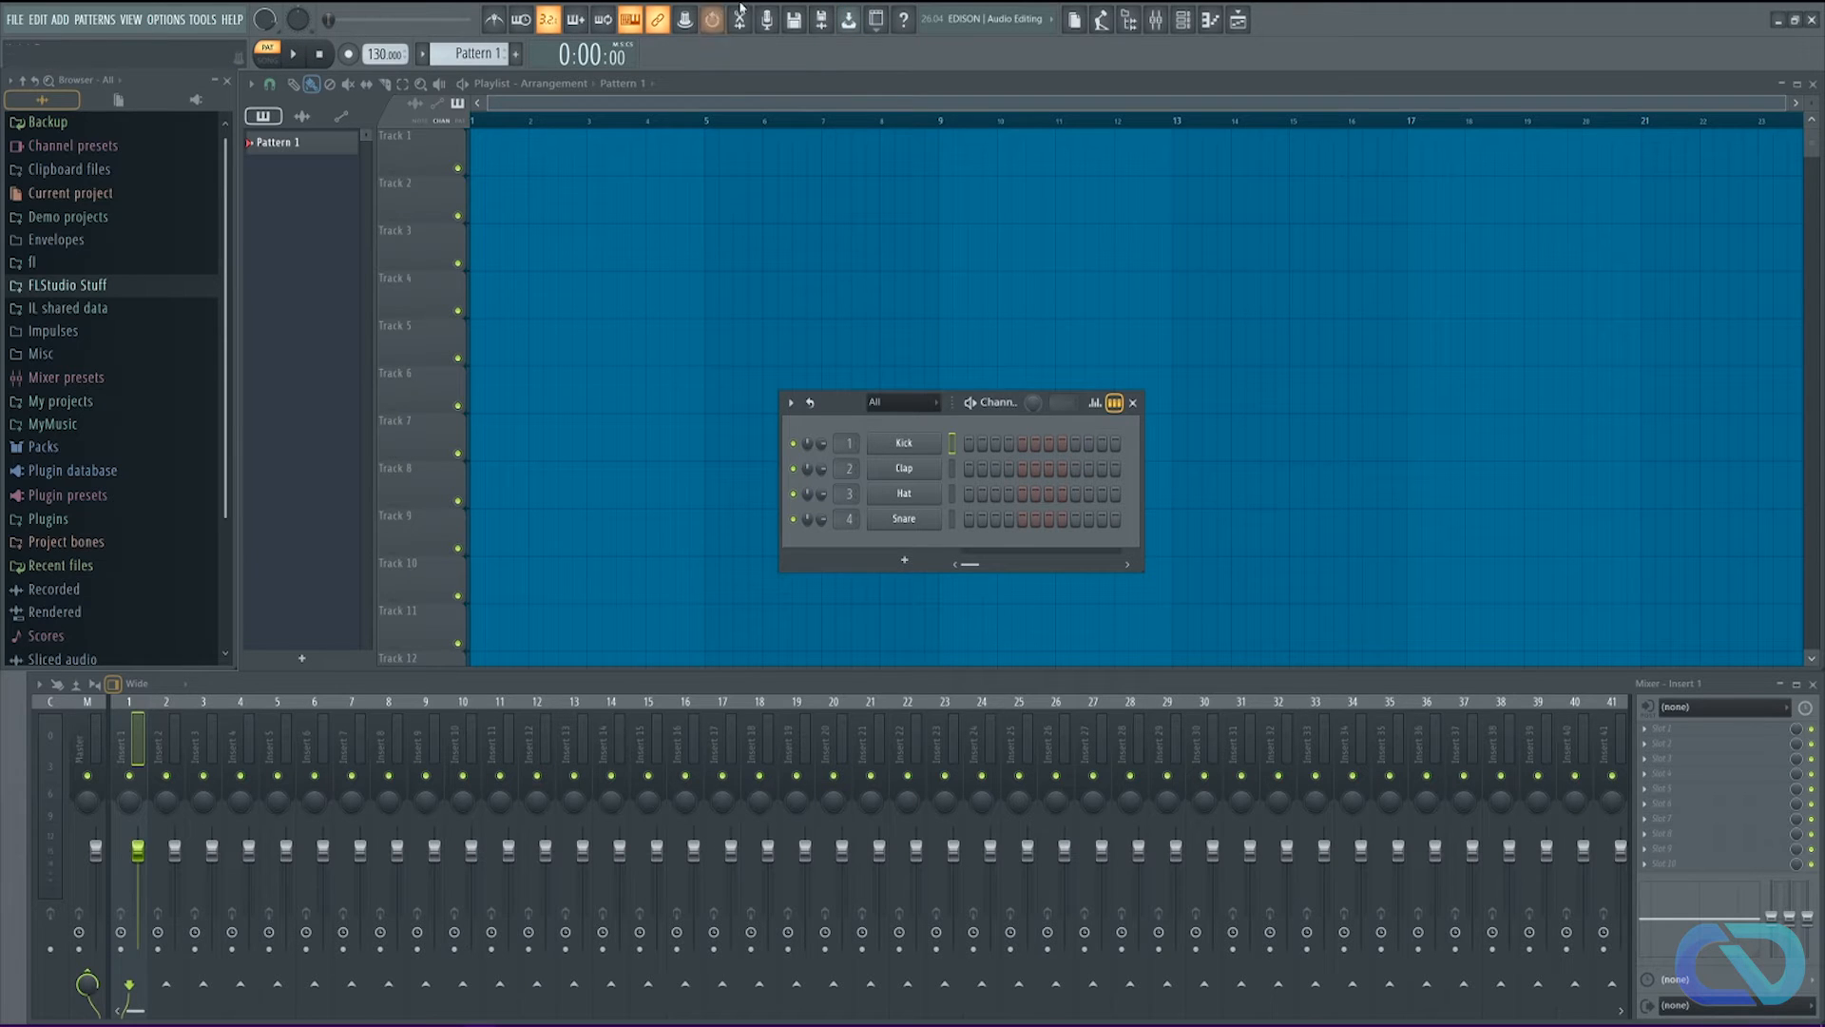
# Step: Open the toolbar editor to view the controls that can be added, and close it without changes
pyautogui.rightClick(675, 58)
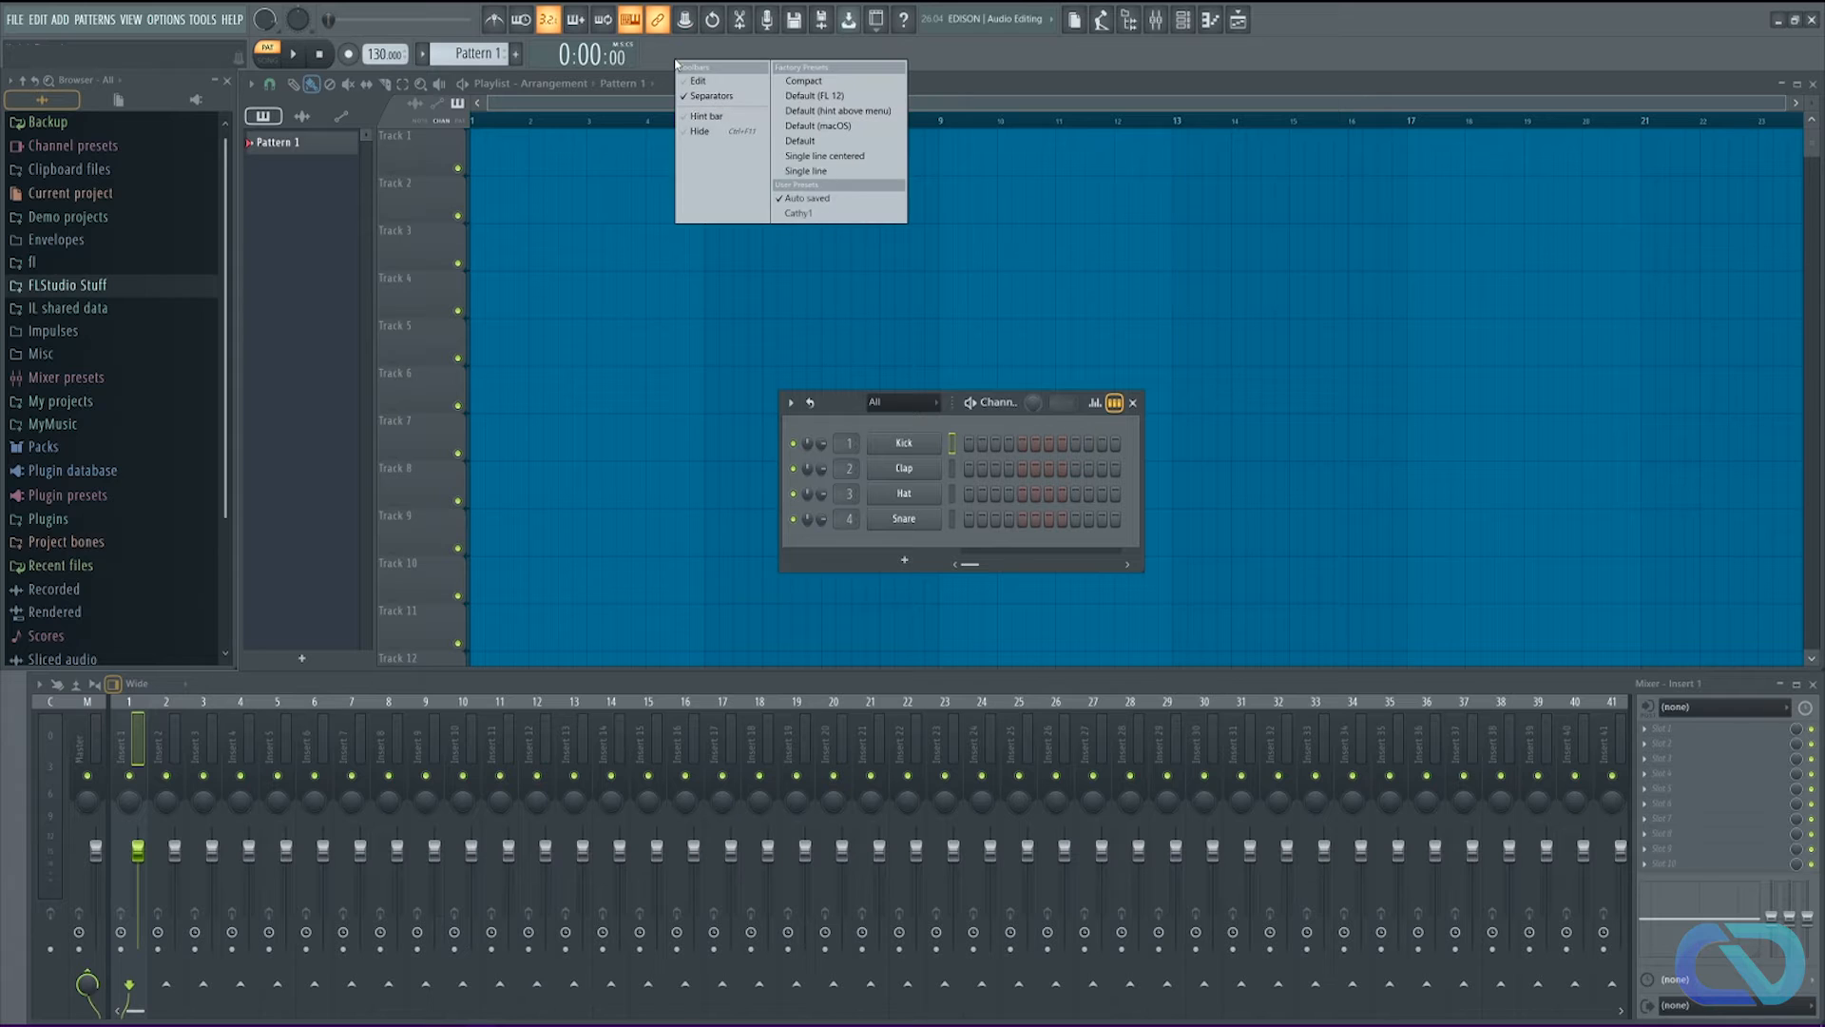
pyautogui.click(702, 80)
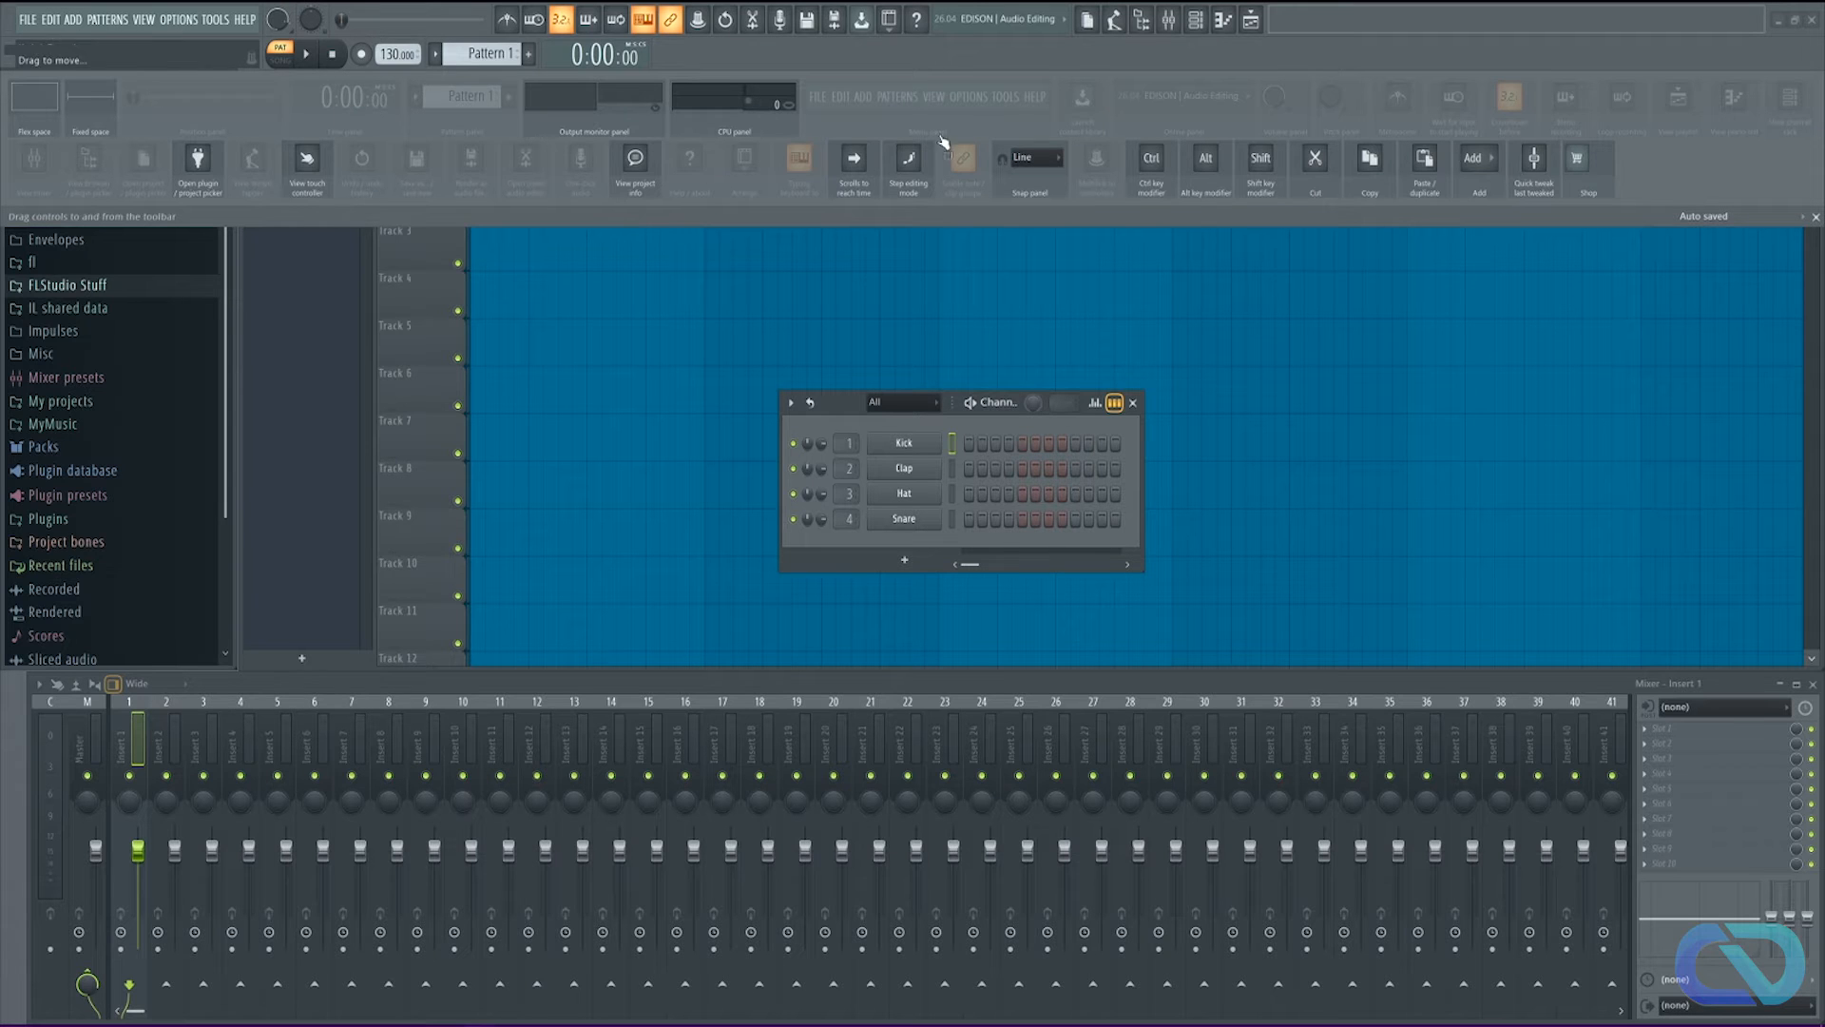
pyautogui.click(1816, 217)
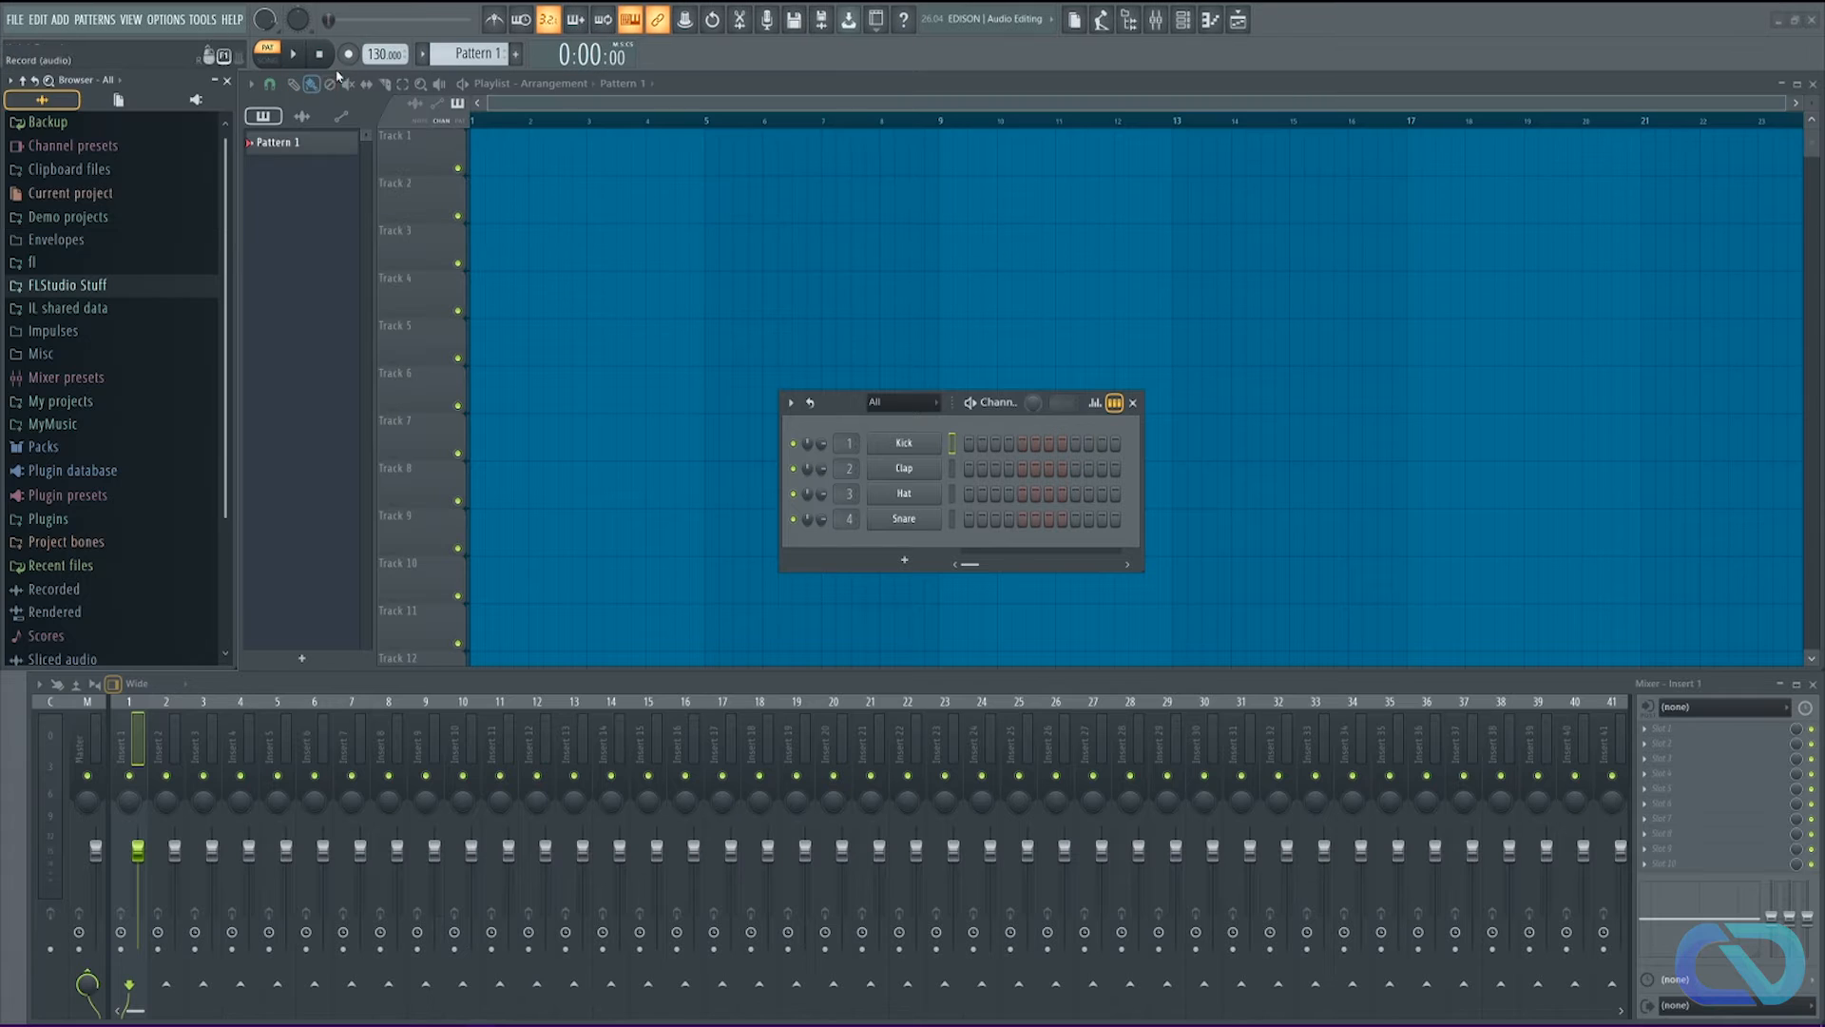
# Step: Fill every second step of the Kick channel in Pattern 1 and play the pattern briefly
pyautogui.click(271, 59)
pyautogui.click(270, 59)
pyautogui.rightClick(915, 449)
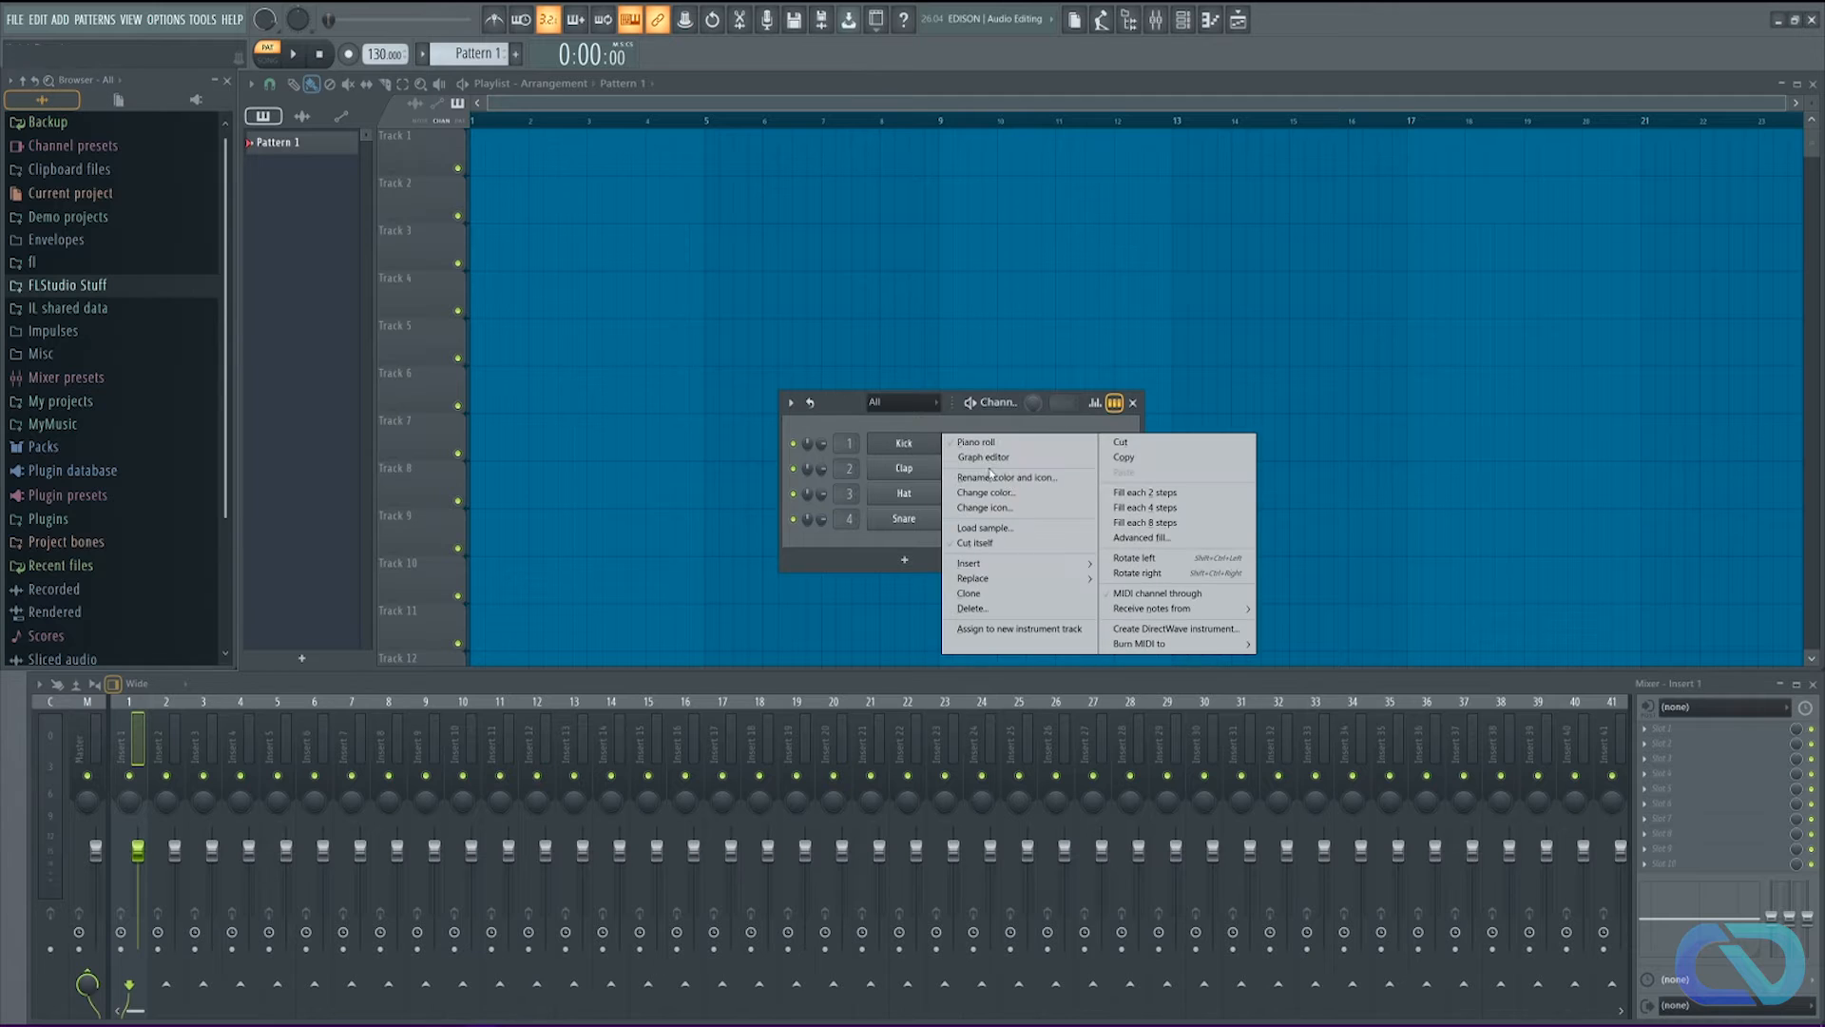
pyautogui.click(1174, 495)
pyautogui.press('space')
pyautogui.press('space')
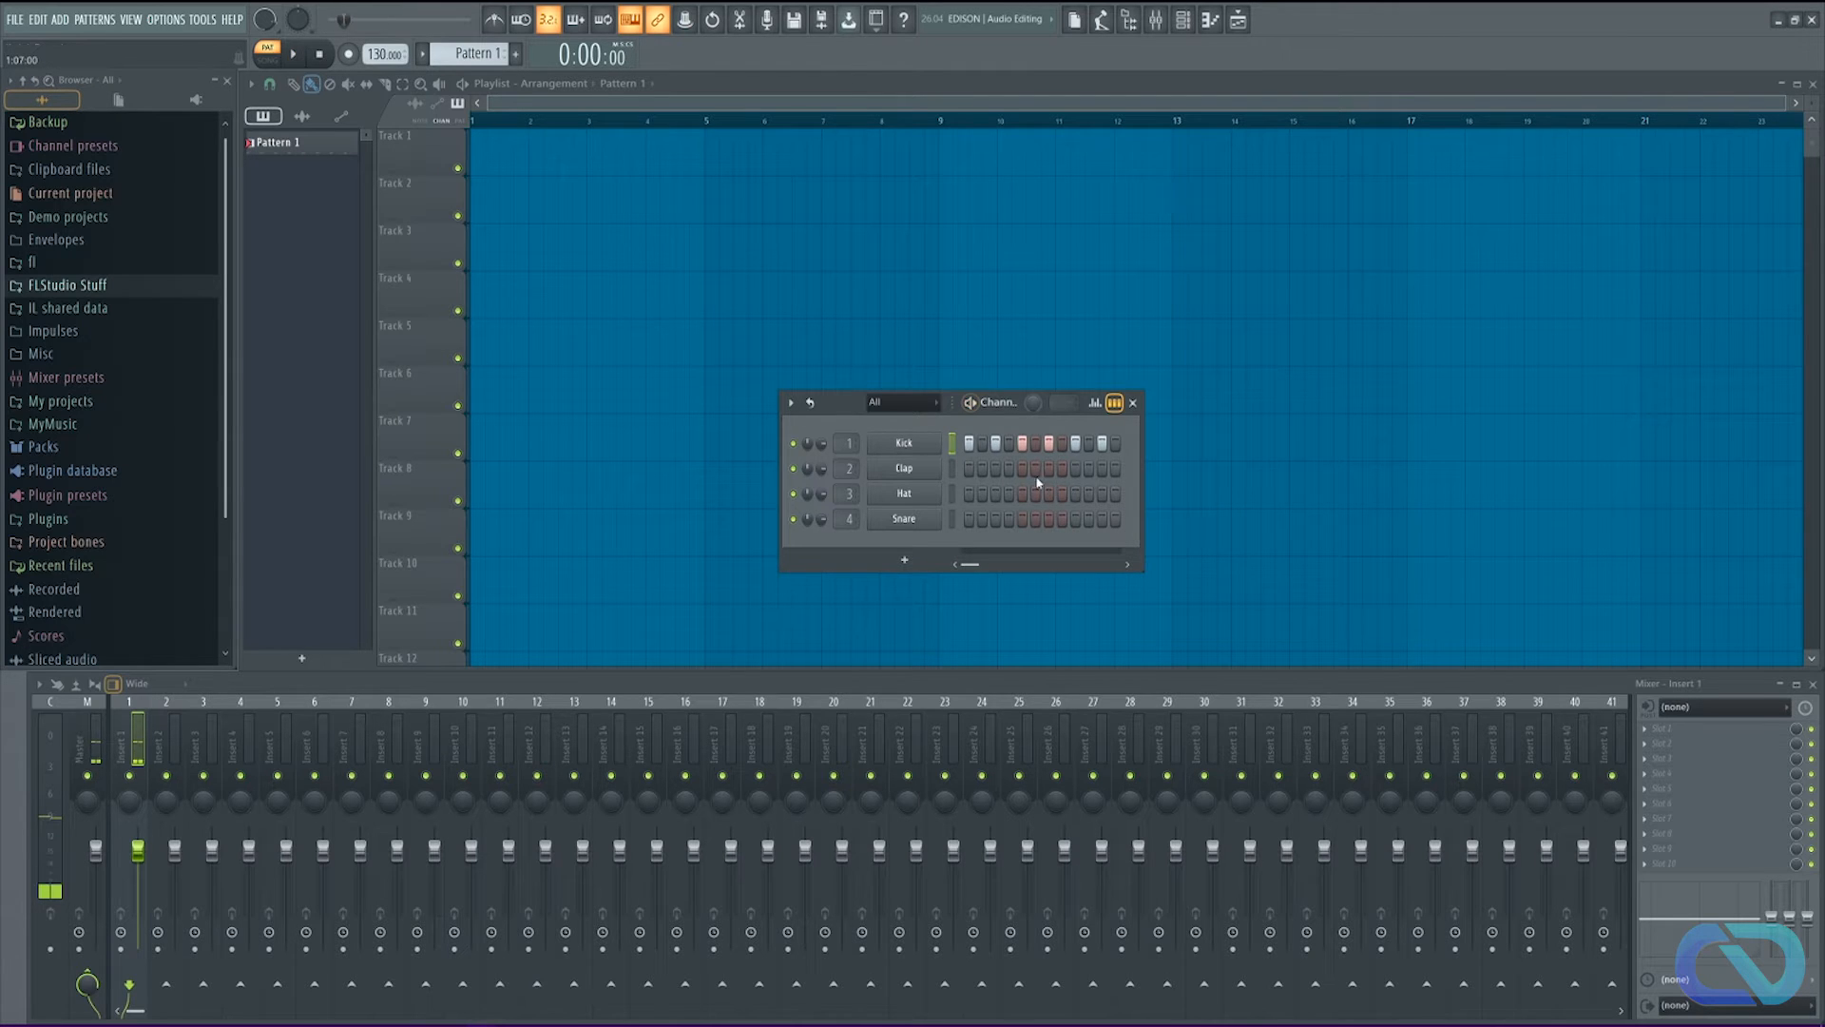
# Step: Place a Pattern 1 clip at the start of Track 1 in the playlist and play it in song mode
pyautogui.click(593, 162)
pyautogui.moveTo(592, 162); pyautogui.dragTo(505, 161)
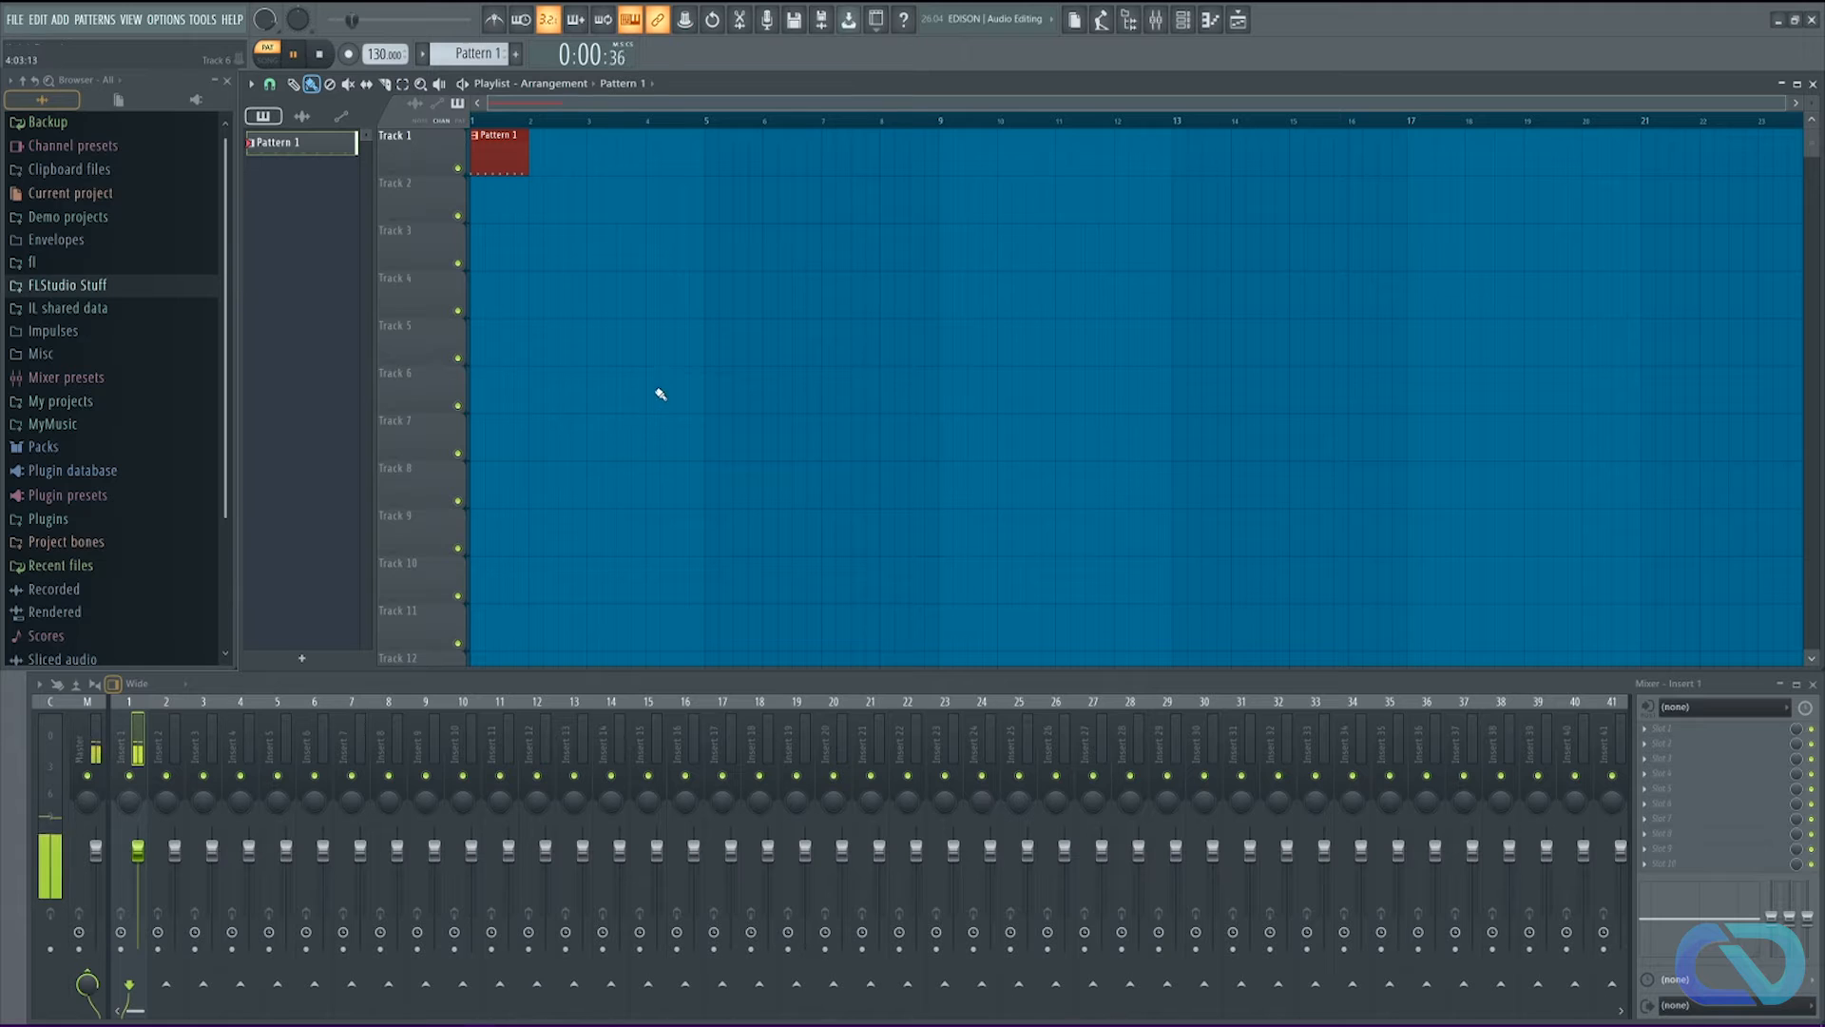
pyautogui.click(270, 61)
pyautogui.press('space')
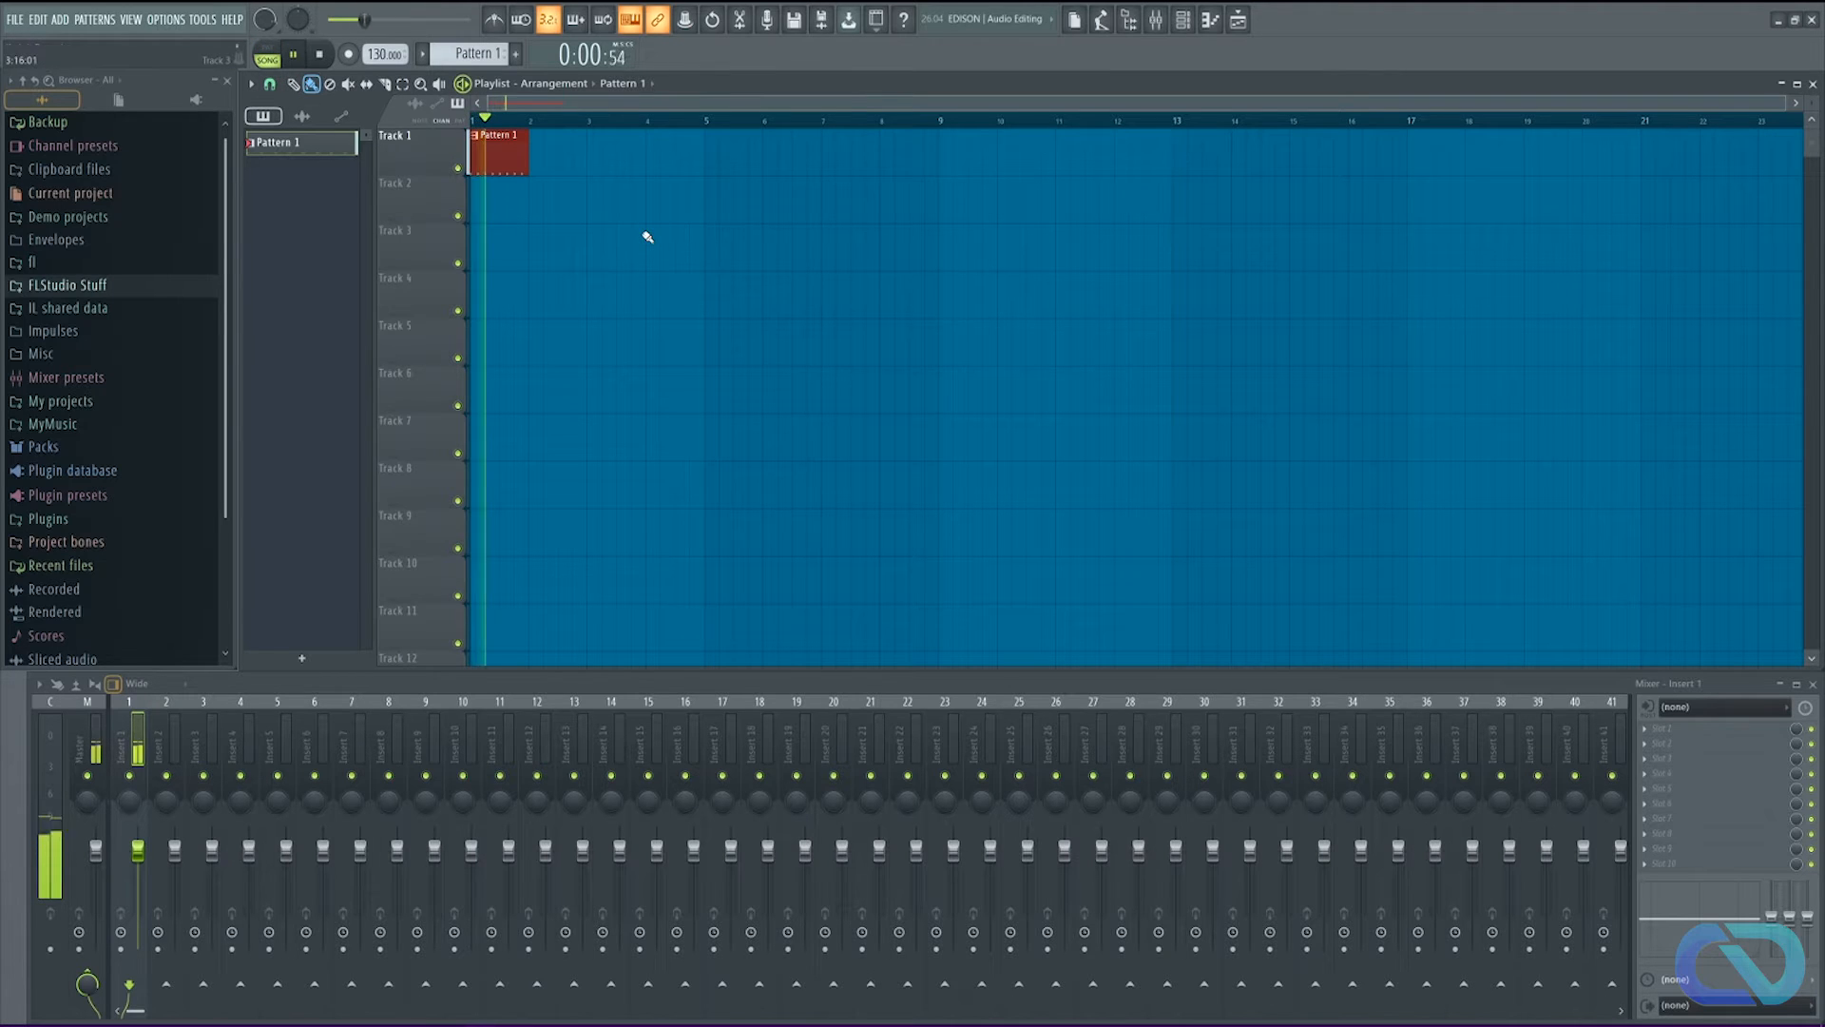
pyautogui.press('space')
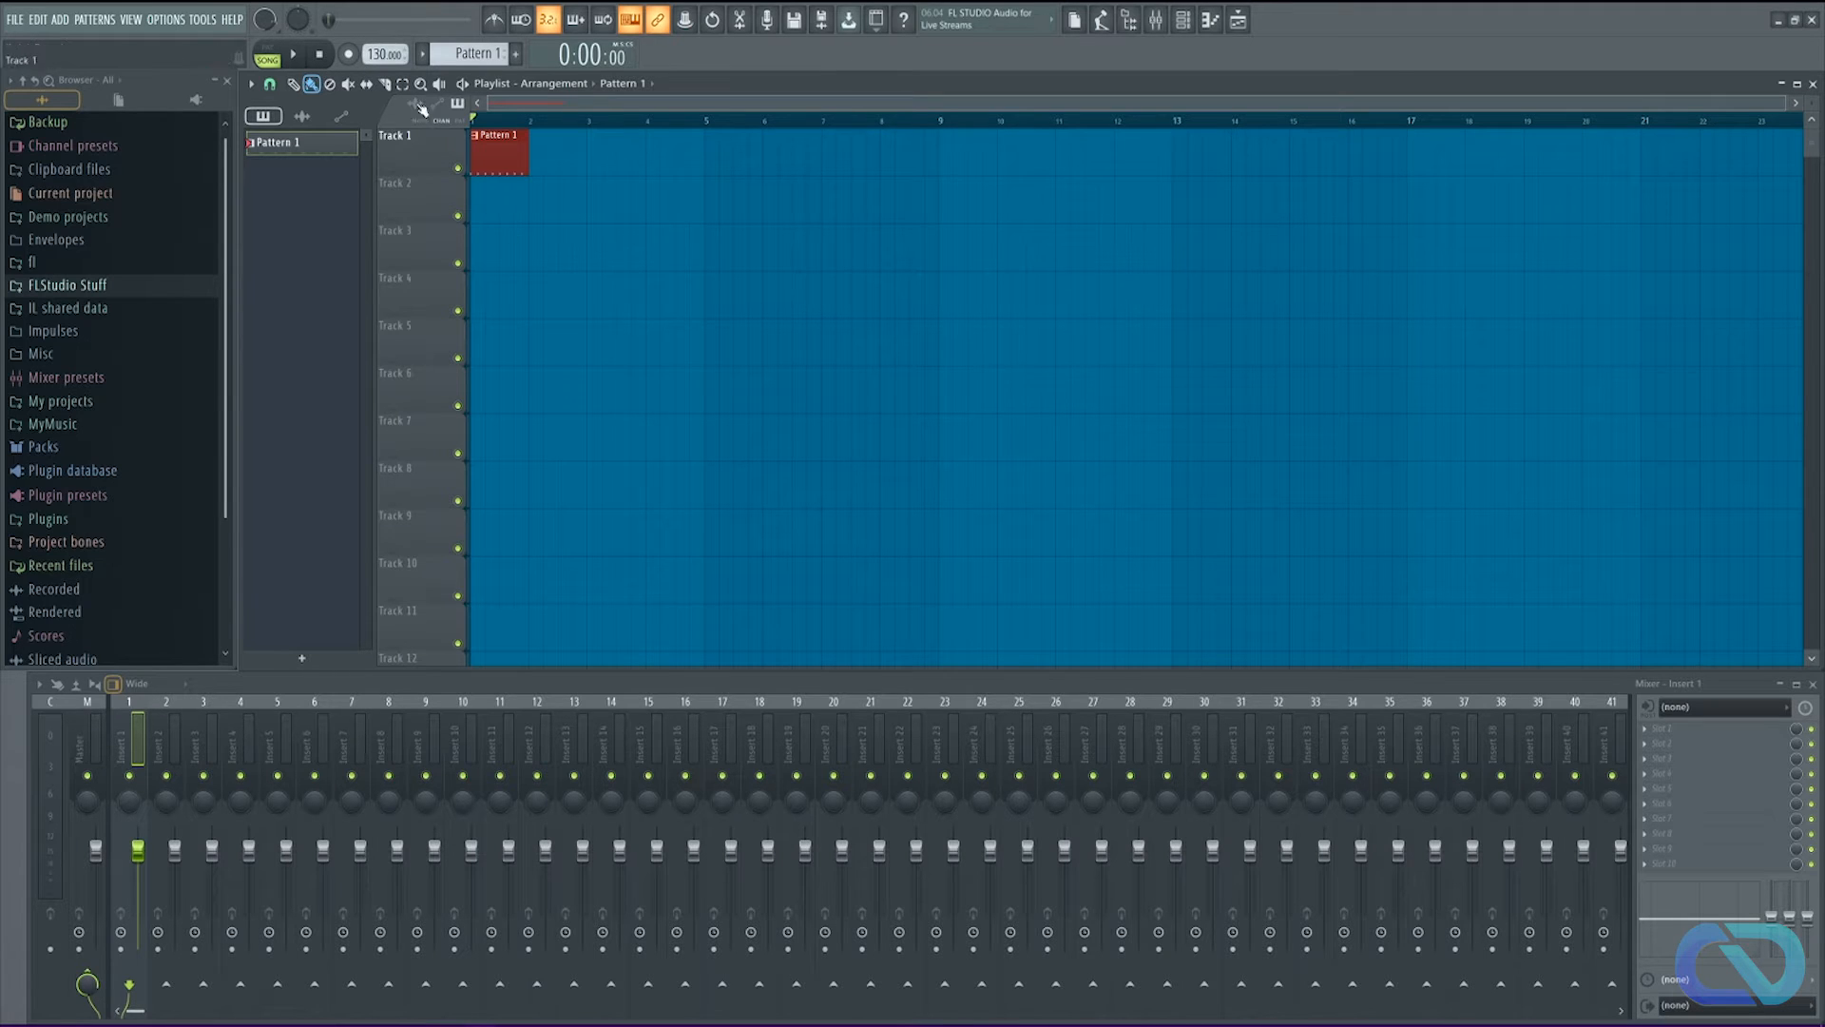
# Step: Try changing the project tempo directly and by tapping a beat in the tempo tapper
pyautogui.moveTo(380, 55)
pyautogui.mouseDown()
pyautogui.moveTo(379, 91)
pyautogui.moveTo(380, 57)
pyautogui.mouseUp()
pyautogui.rightClick(381, 52)
pyautogui.click(379, 53)
pyautogui.rightClick(381, 54)
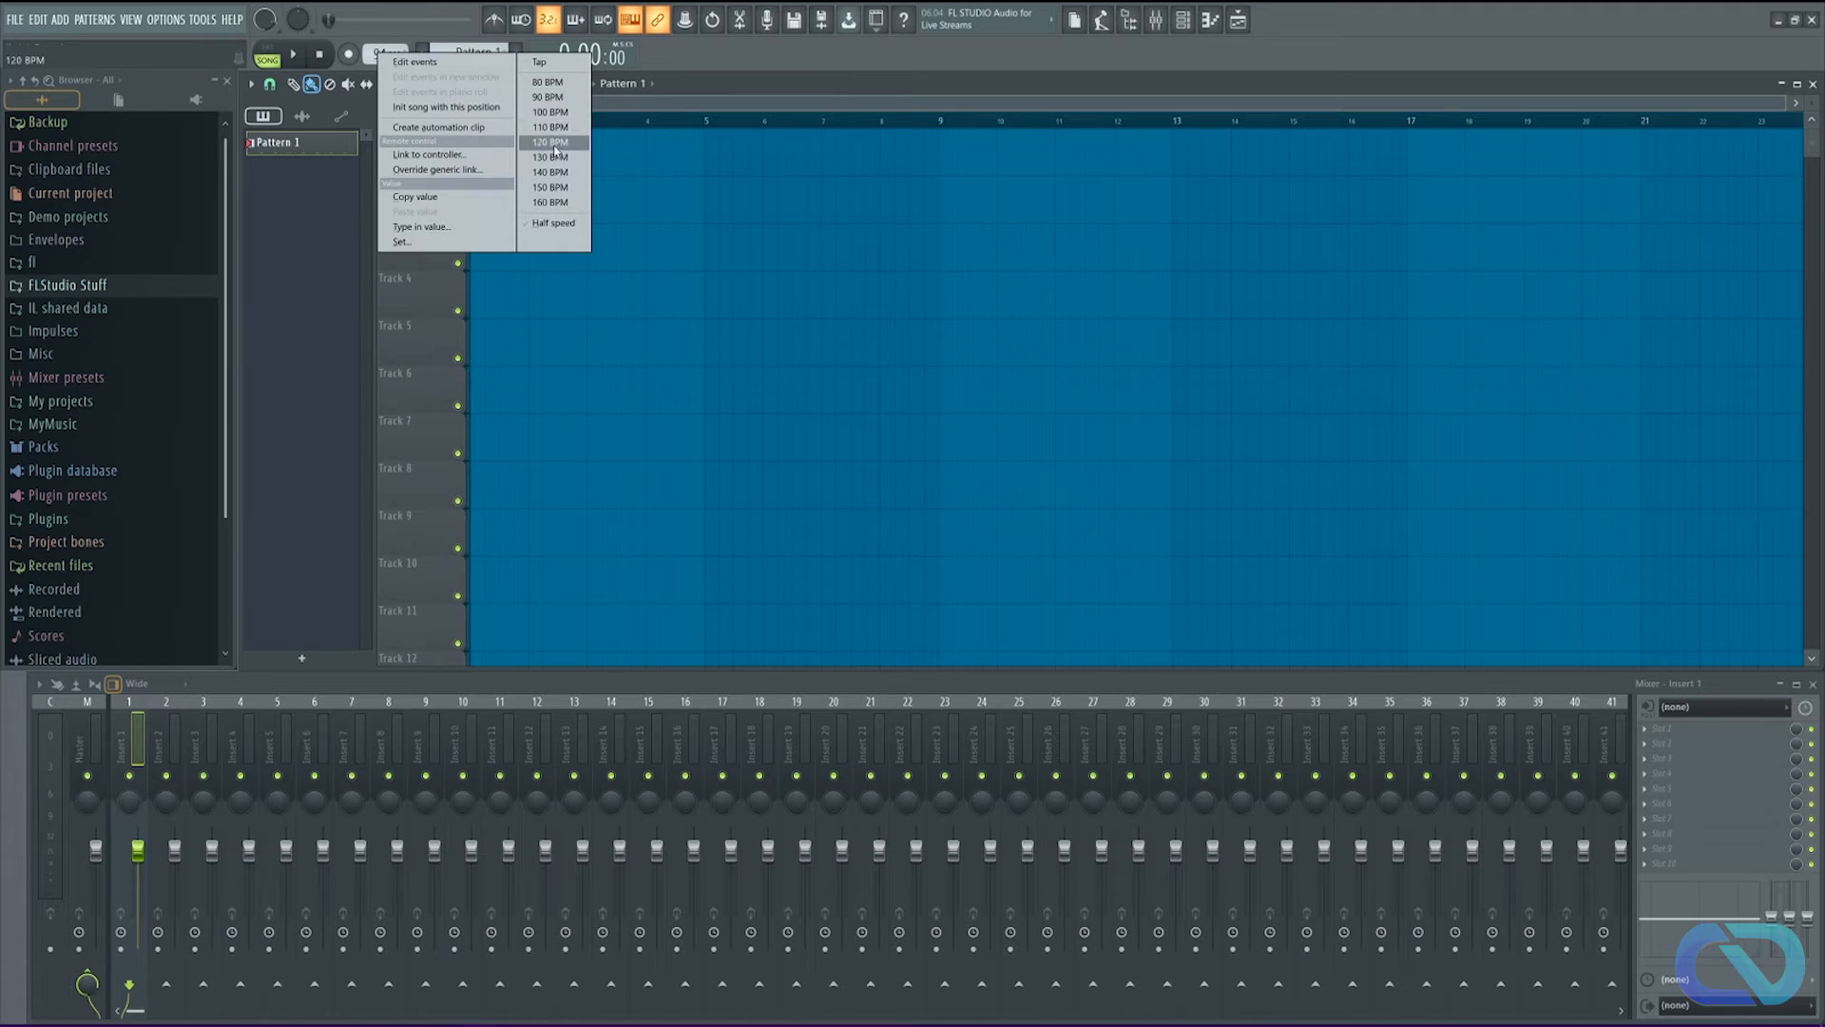
pyautogui.click(550, 65)
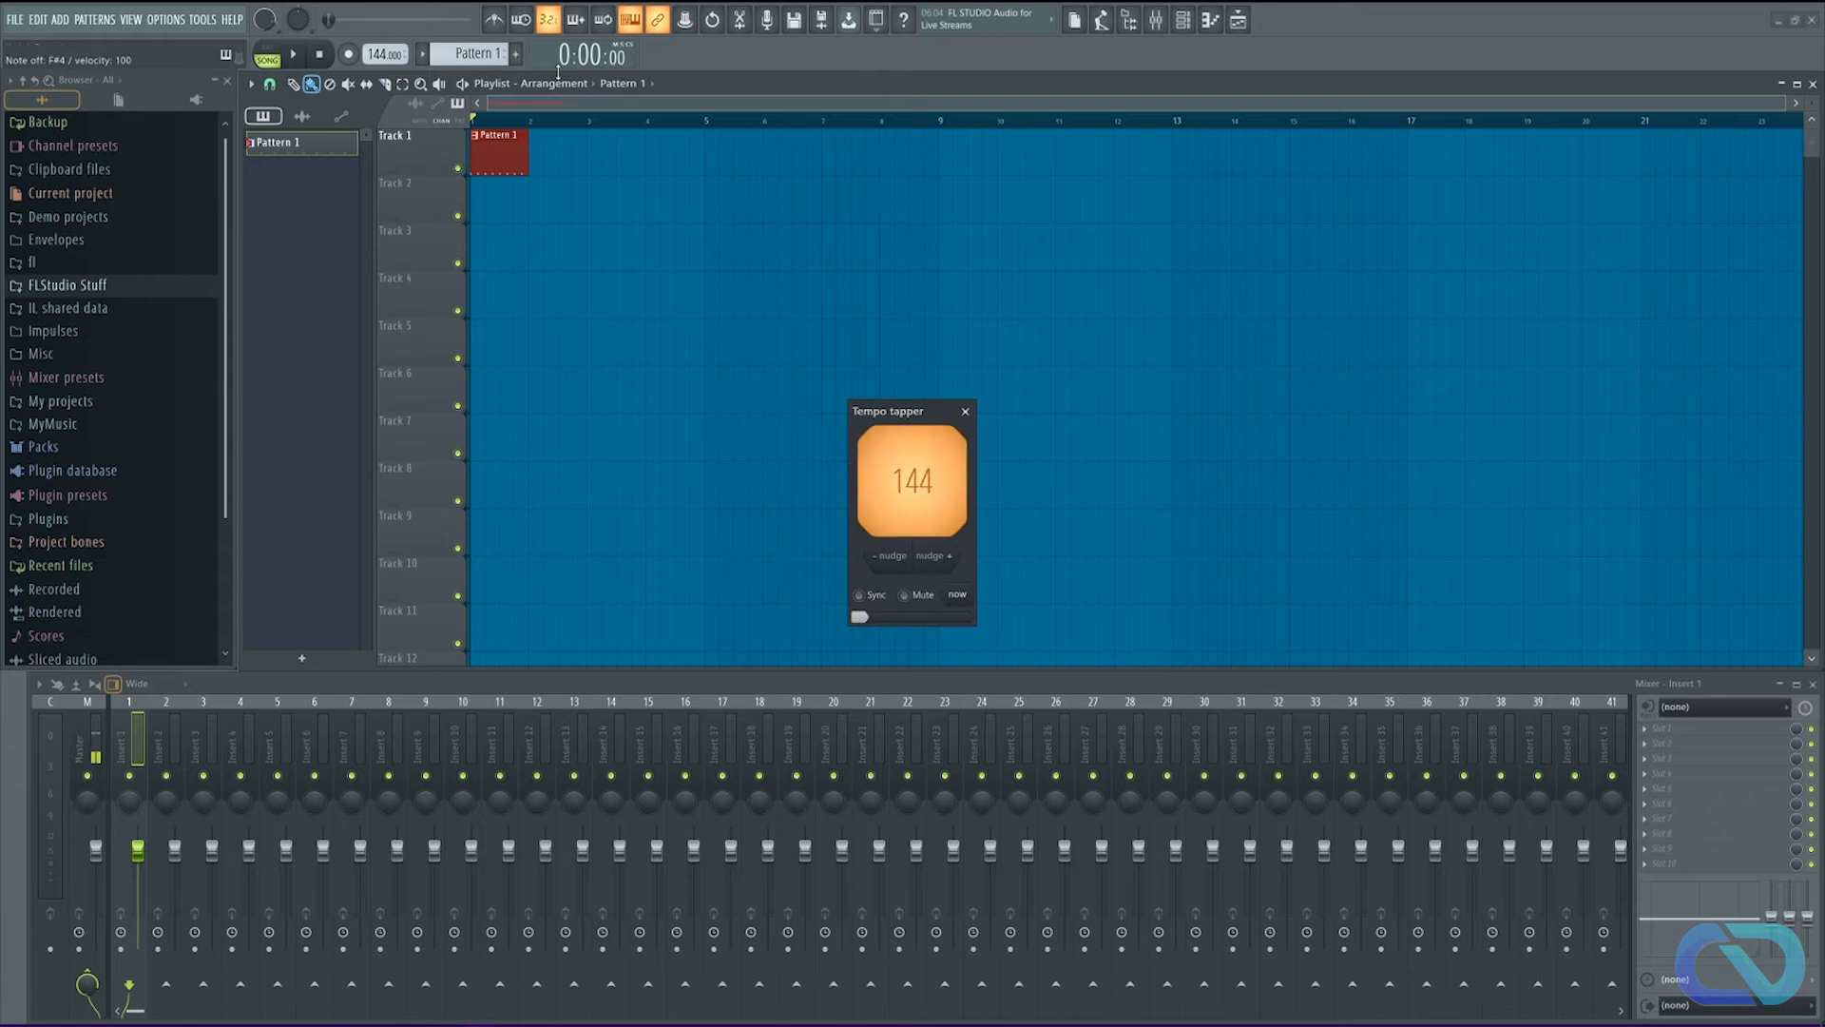
pyautogui.press('g')
pyautogui.press('g')
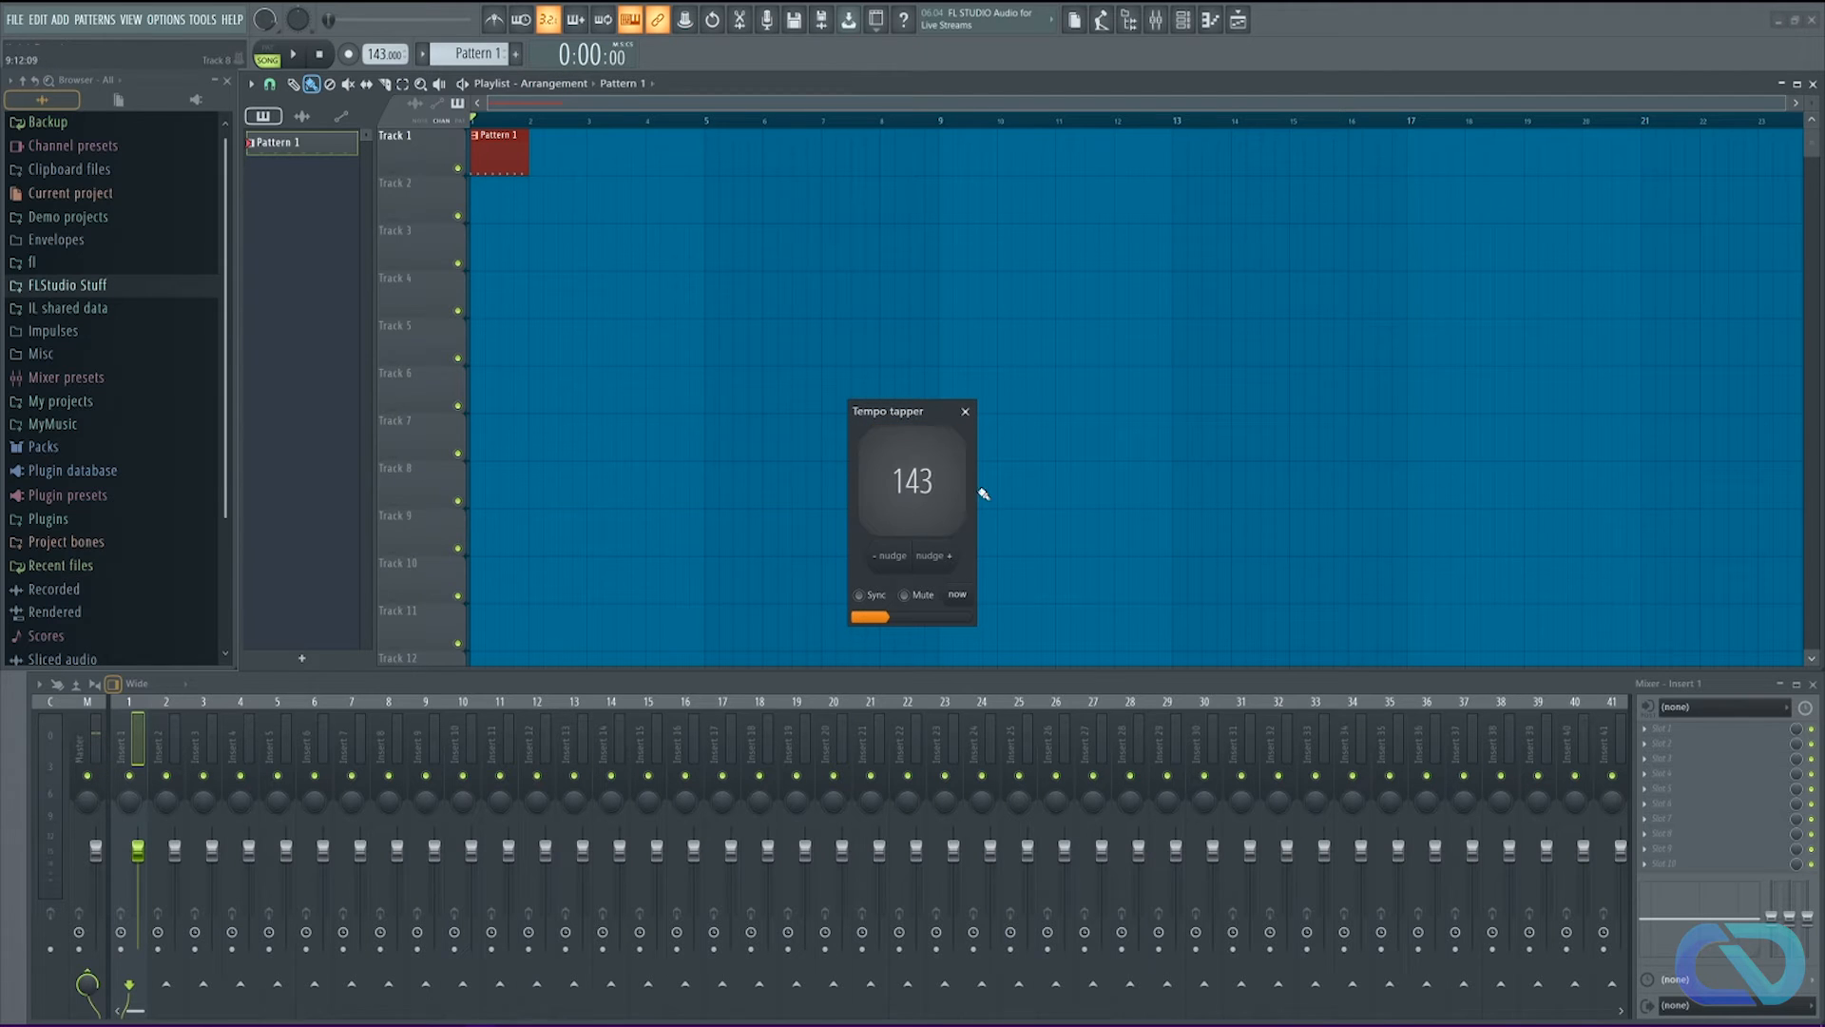
pyautogui.click(961, 410)
# Step: Set the project tempo to exactly 130 BPM by entering the value
pyautogui.rightClick(379, 55)
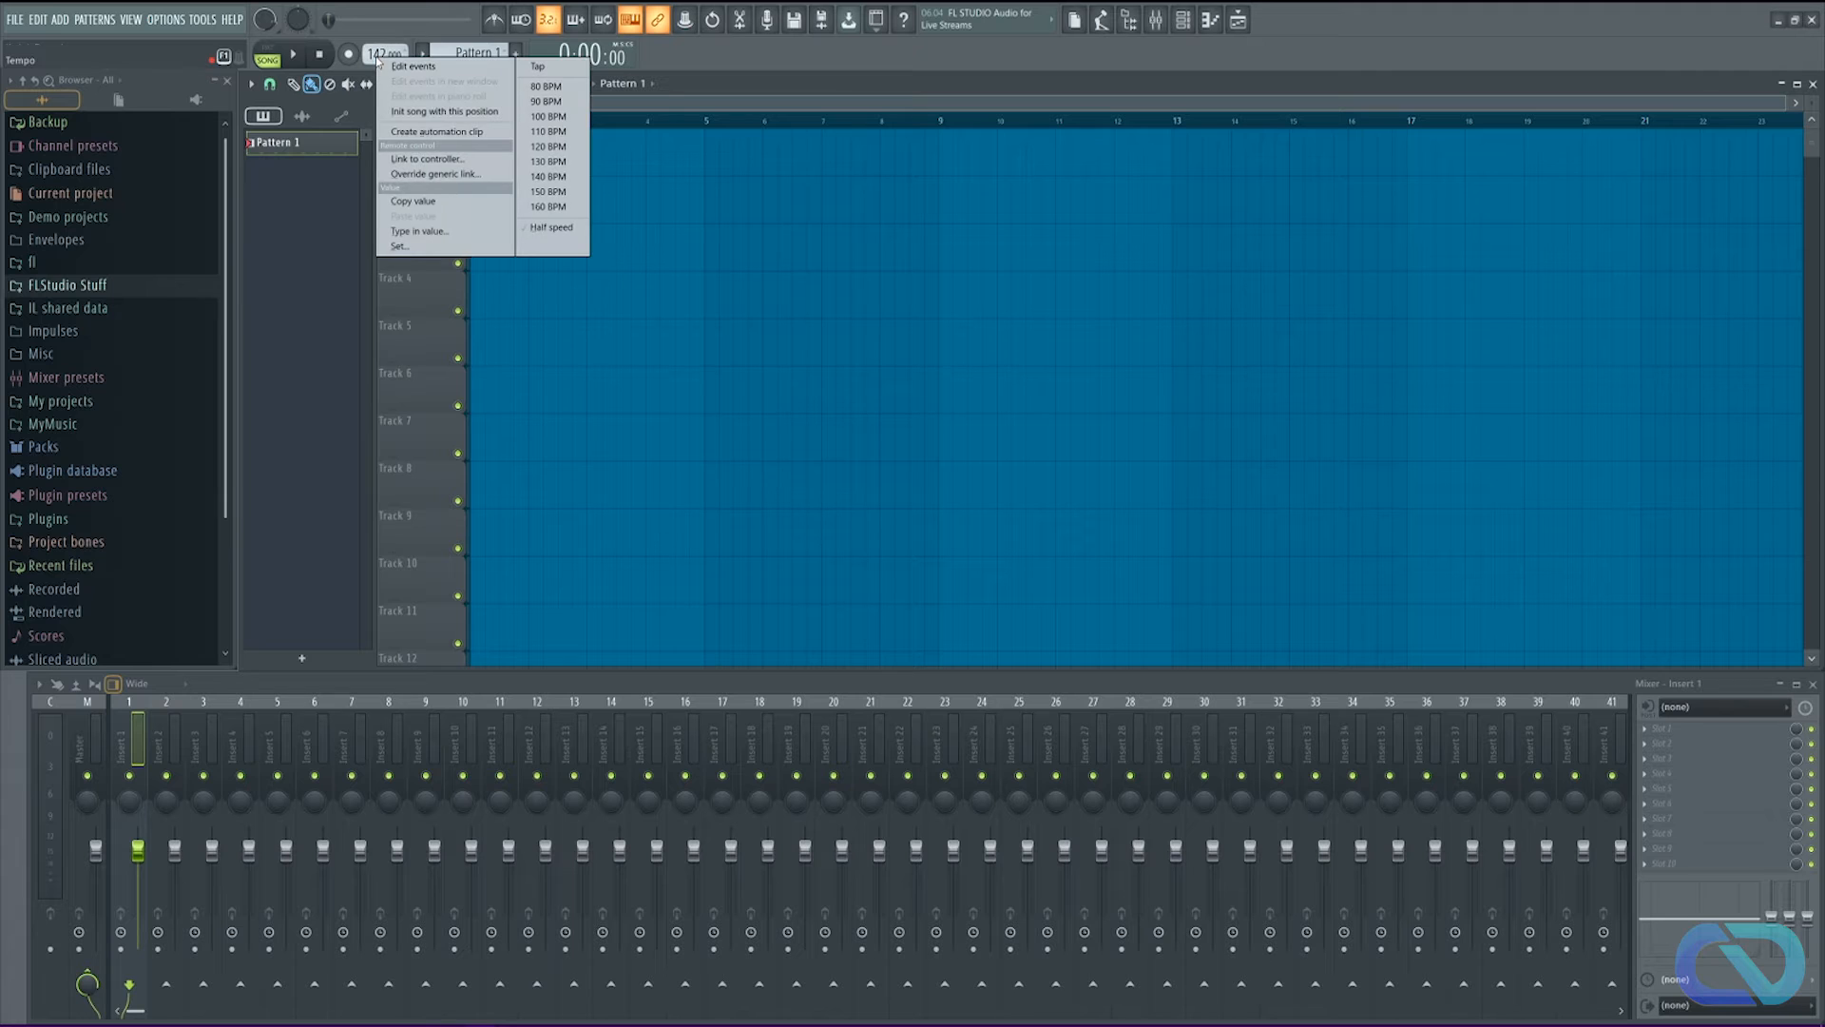
pyautogui.click(440, 239)
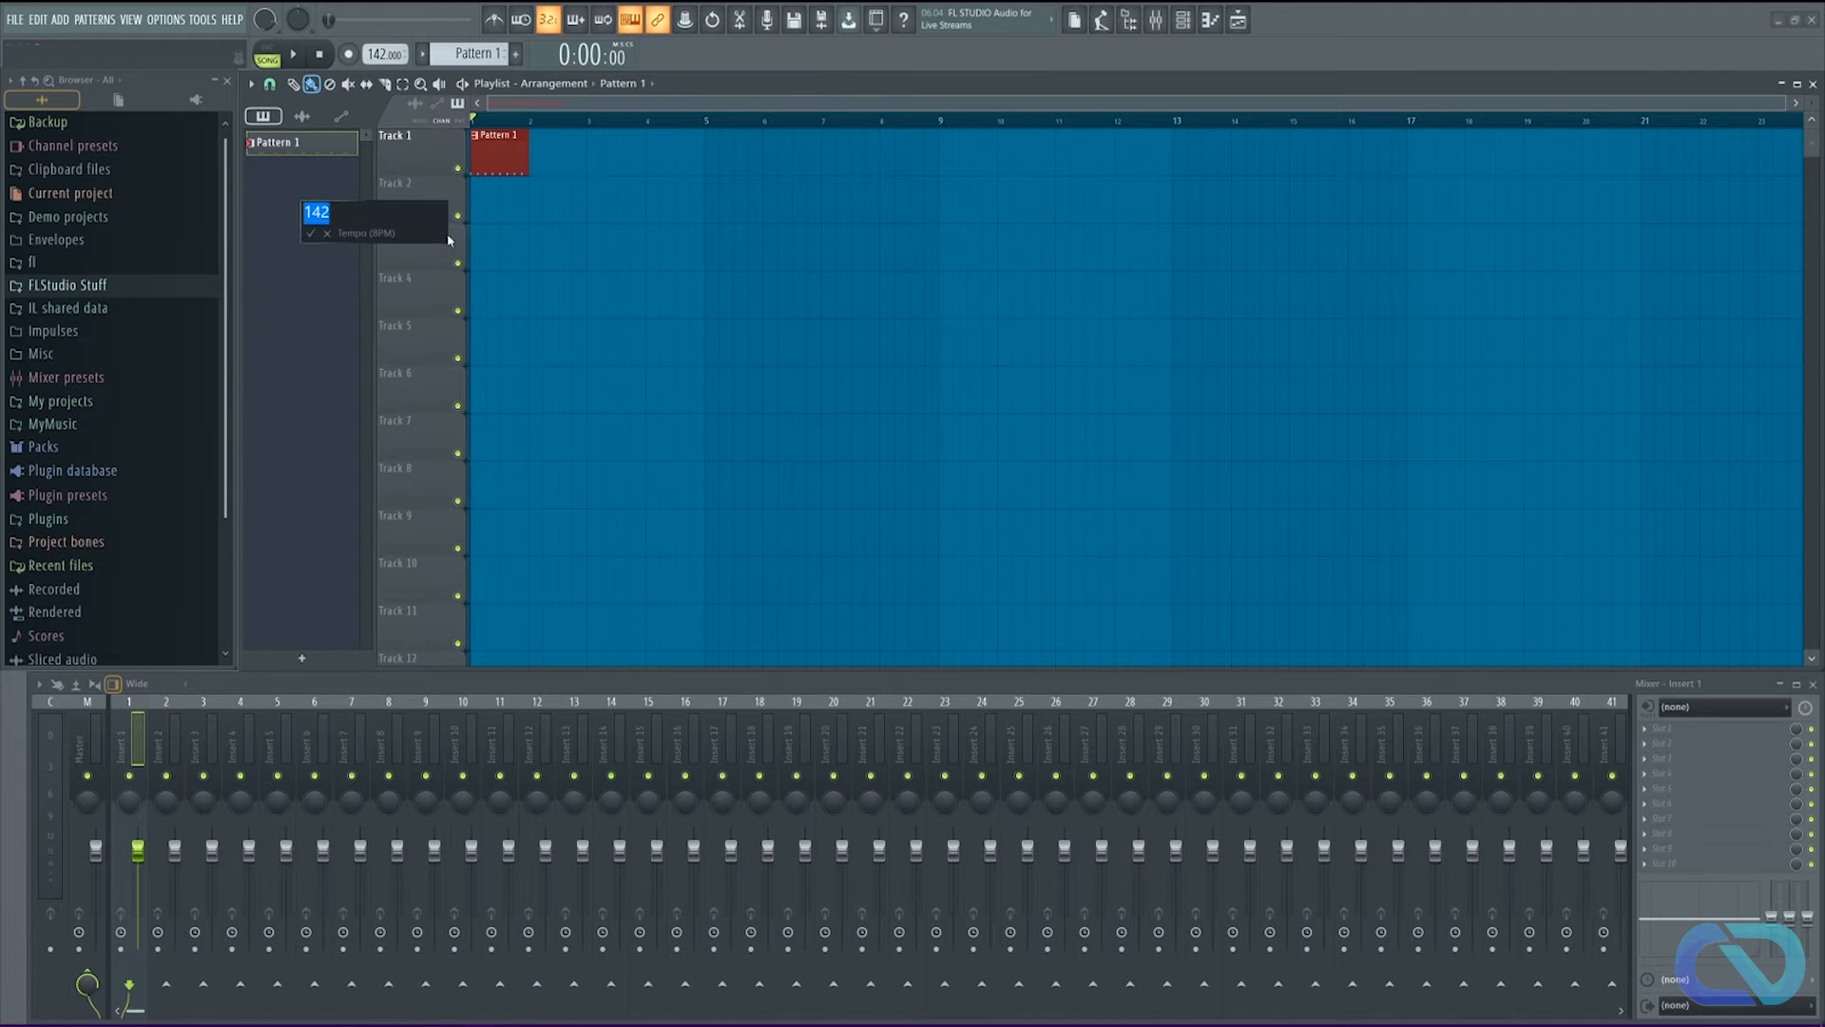
pyautogui.write('130')
pyautogui.press('Return')
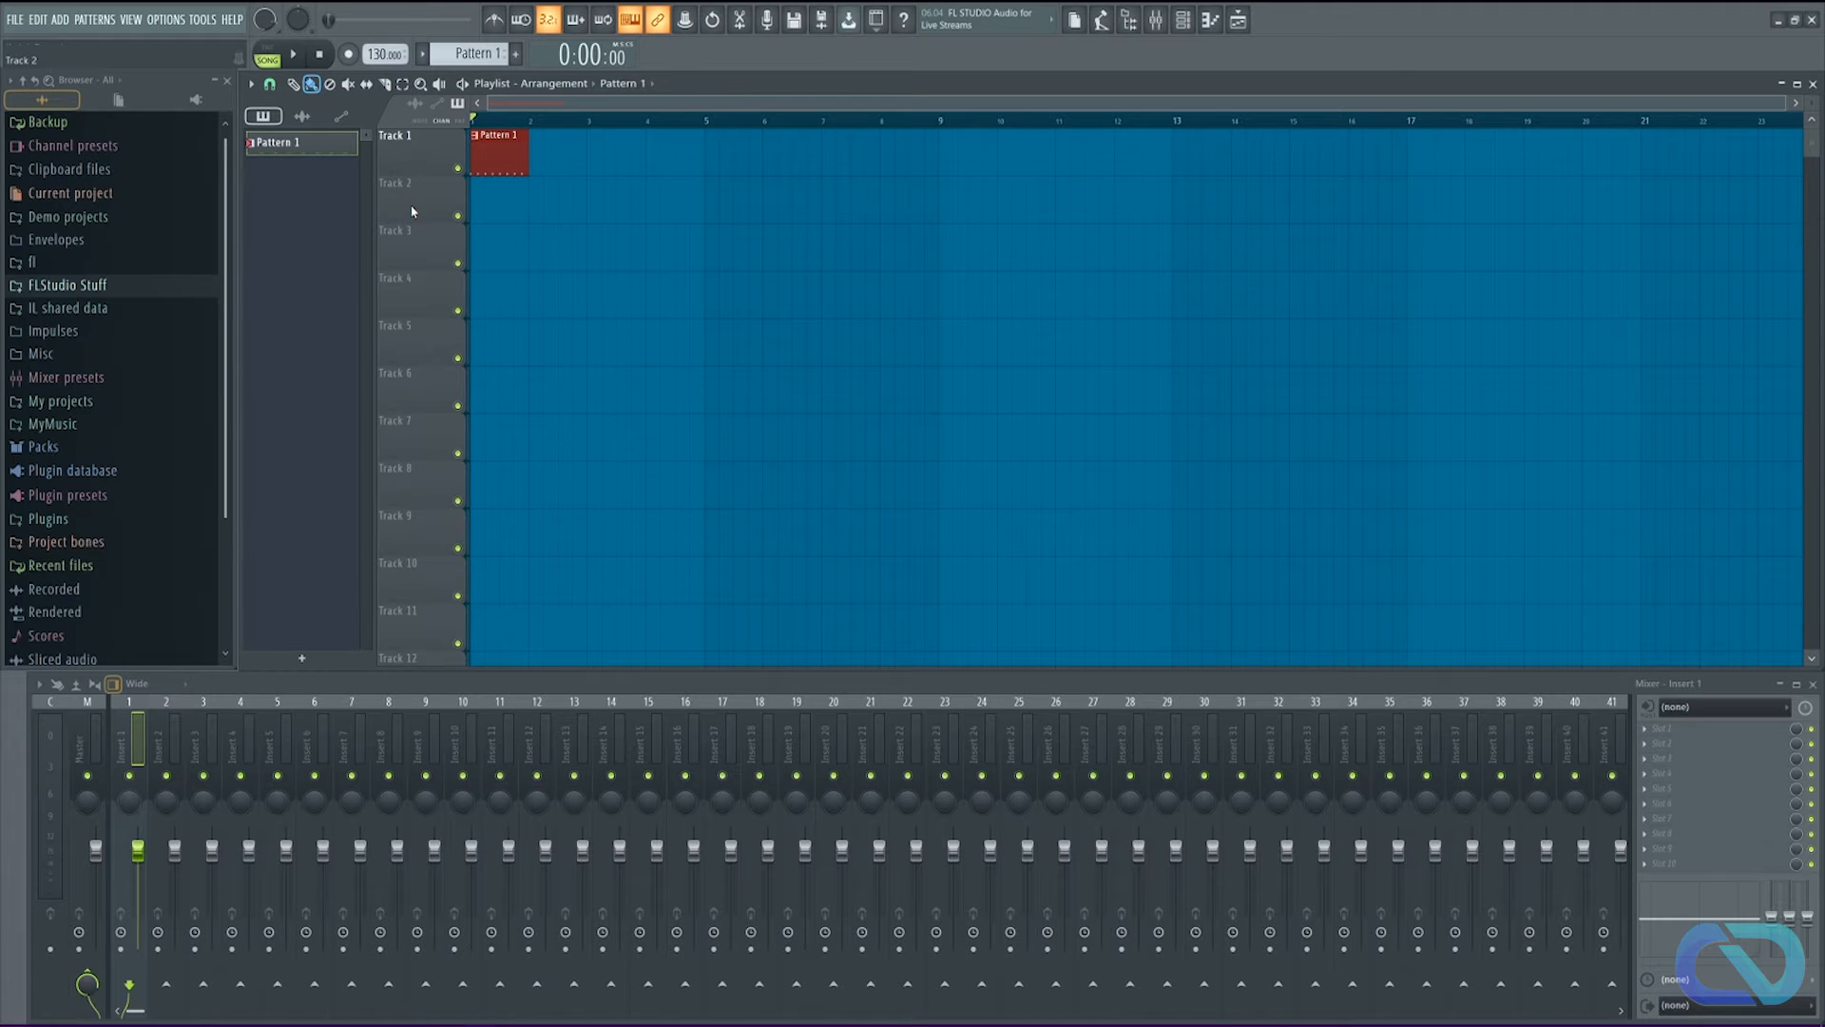
# Step: Show the channel rack, move it towards the playlist's upper area and widen it for more steps
pyautogui.click(1183, 19)
pyautogui.moveTo(843, 411); pyautogui.dragTo(686, 335)
pyautogui.moveTo(997, 514); pyautogui.dragTo(1308, 514)
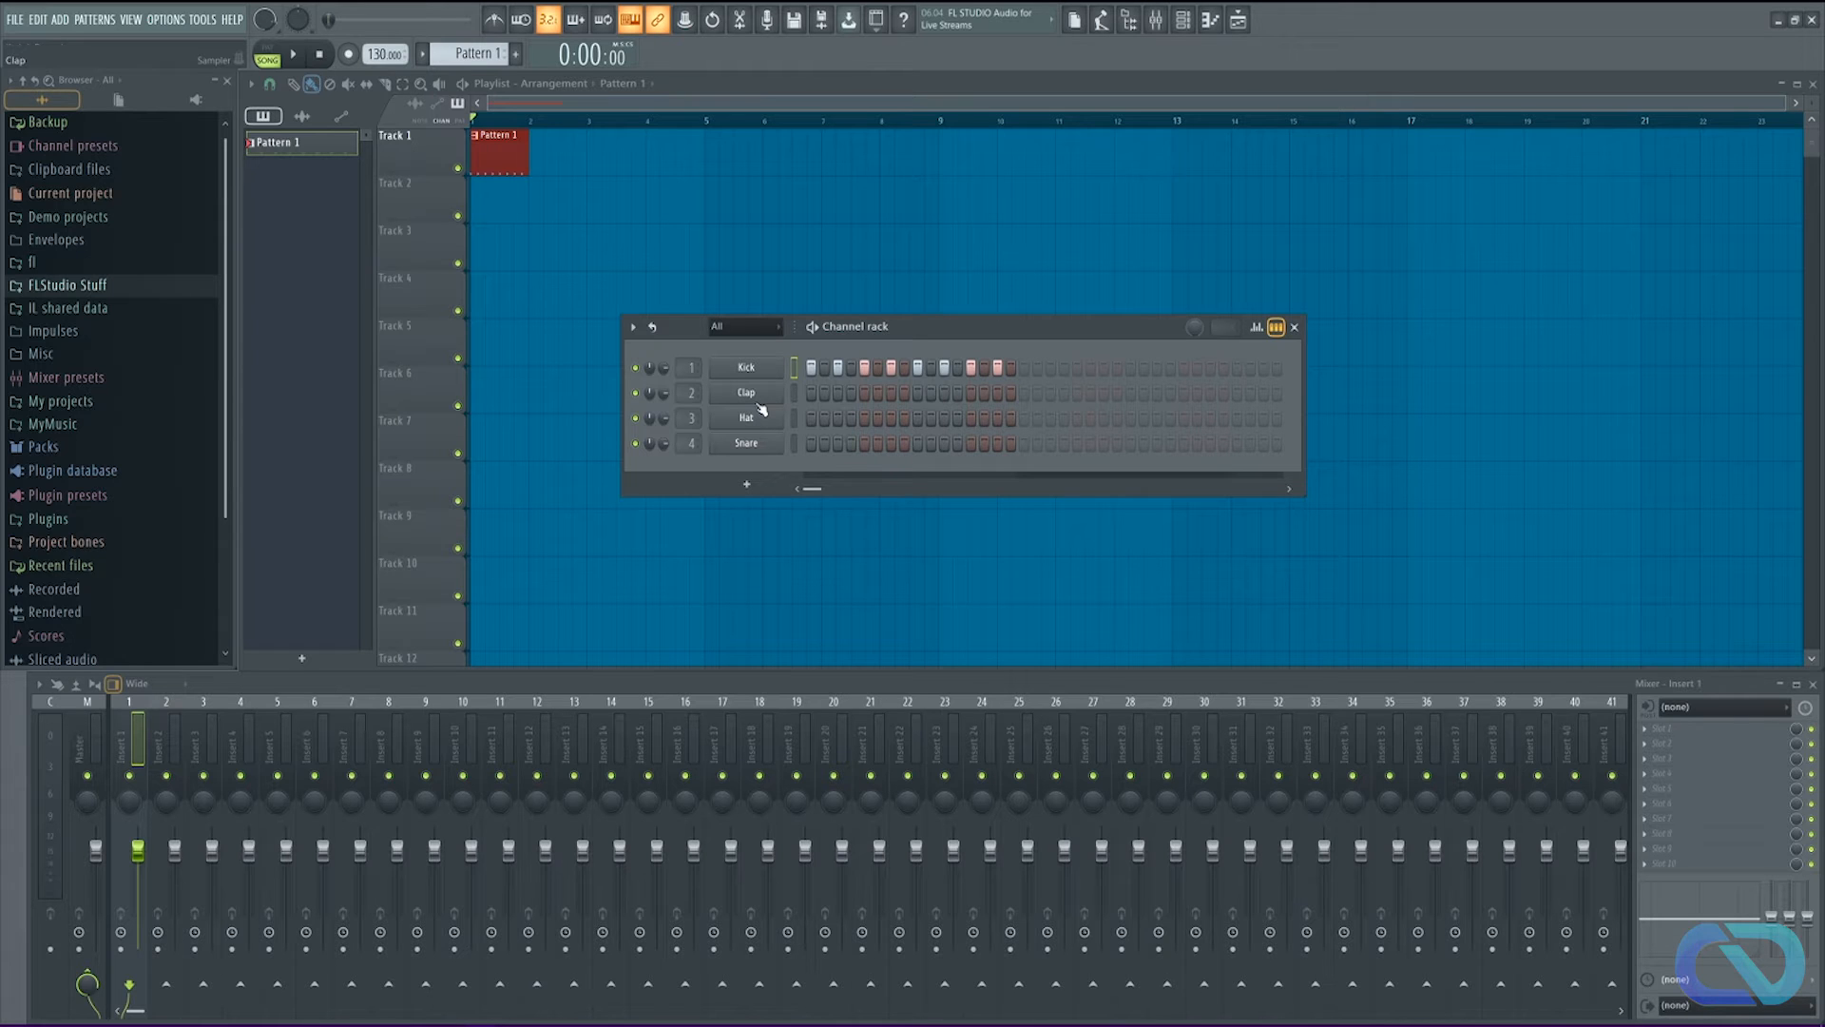
# Step: Try adding a new empty pattern, and undo it
pyautogui.click(516, 54)
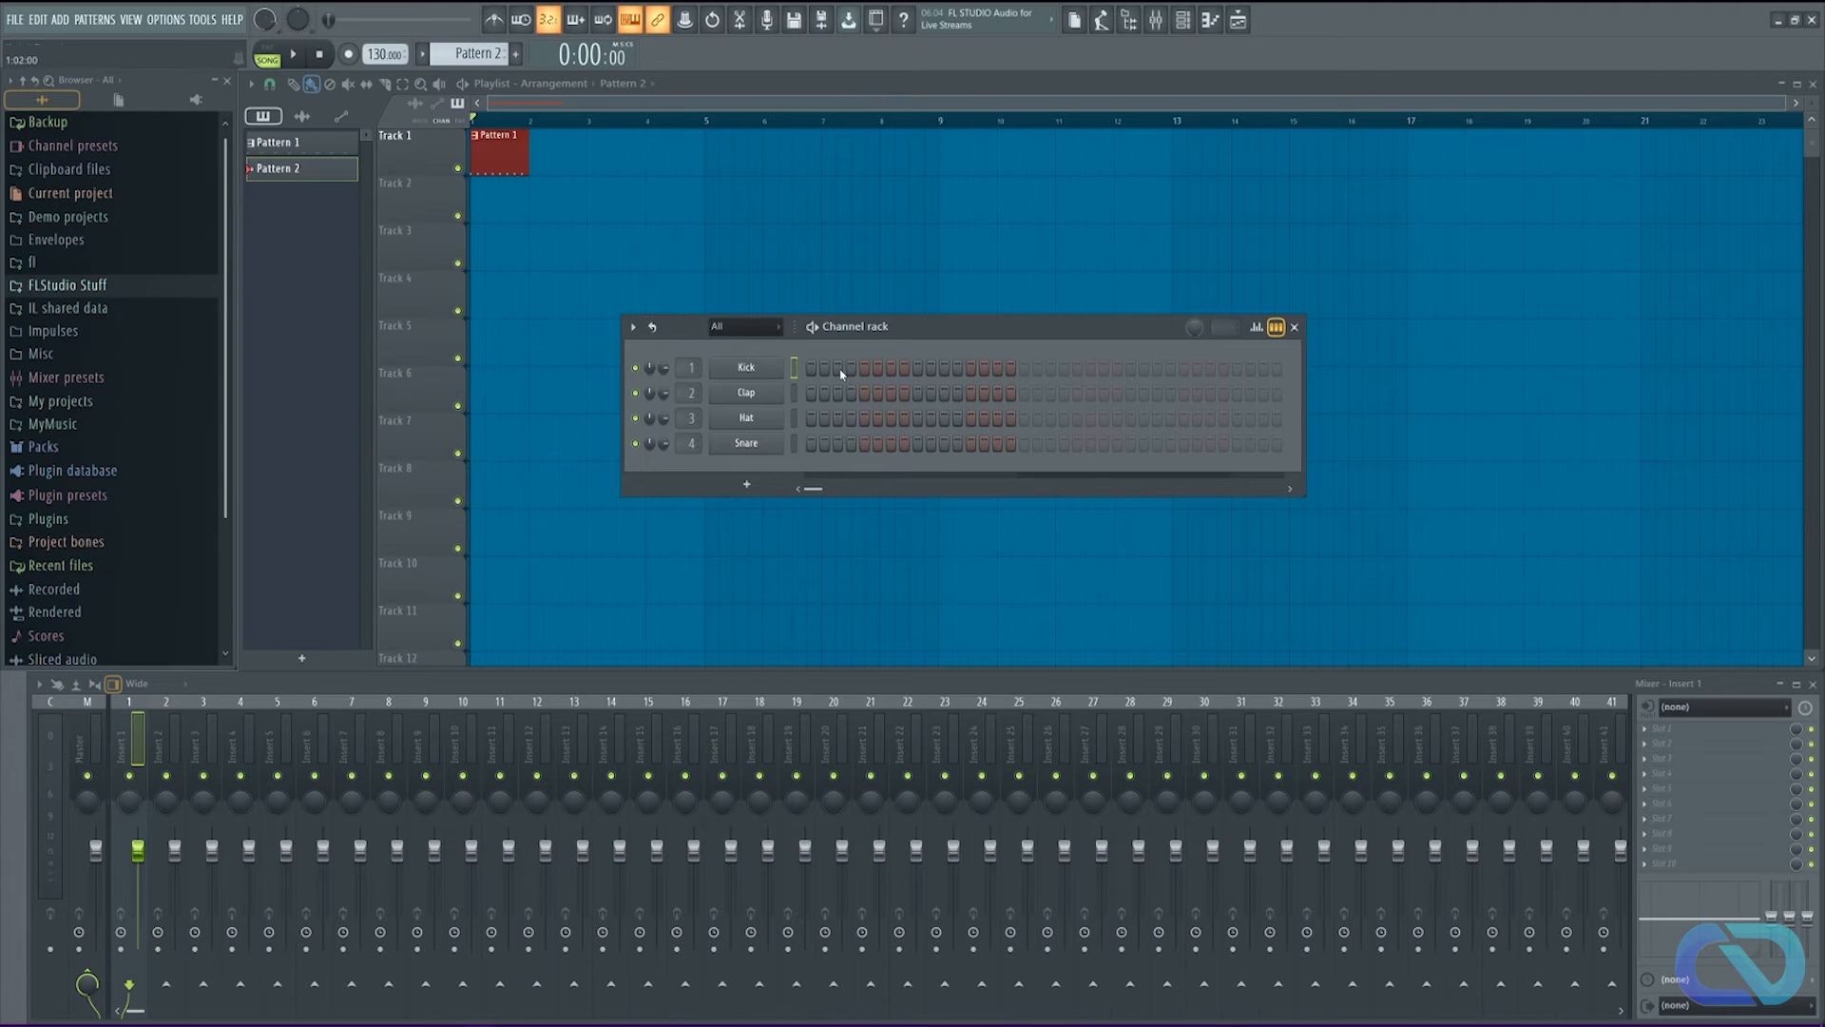
pyautogui.hotkey('ctrl', 'z')
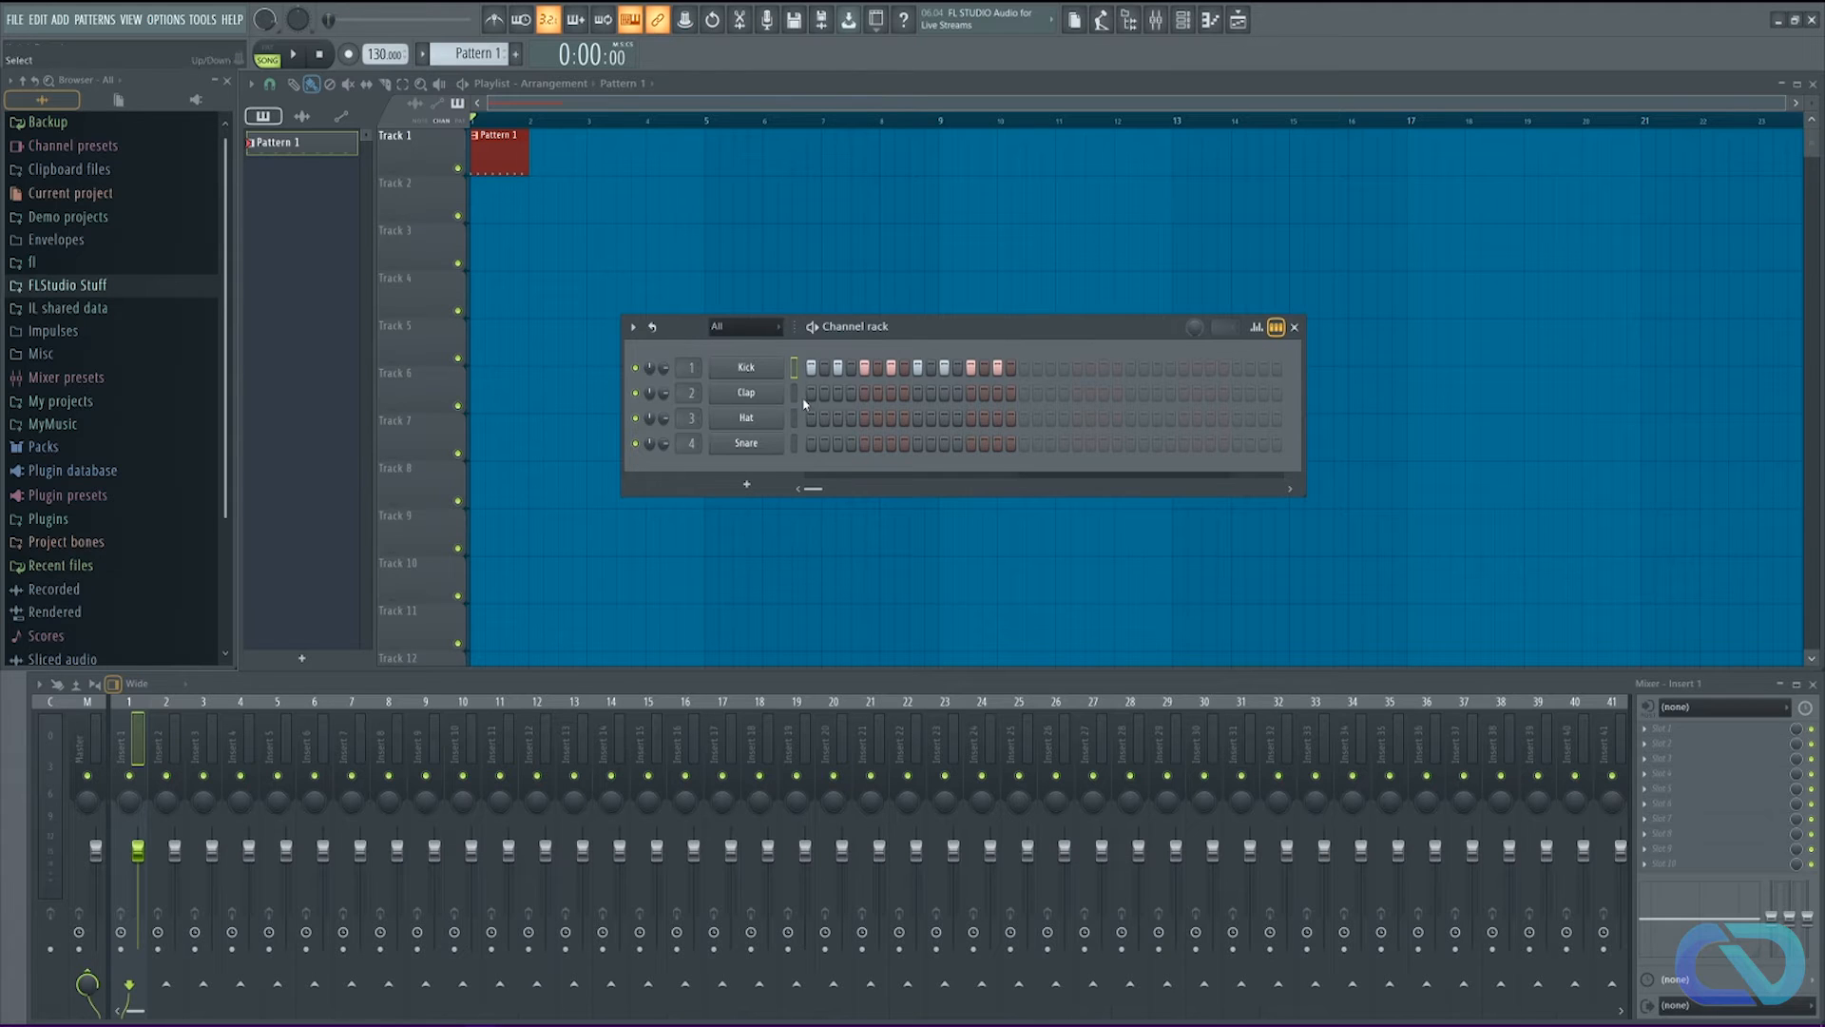
# Step: Fill every fourth step of the Clap channel in Pattern 1 and play the song with the channel rack shown
pyautogui.rightClick(760, 396)
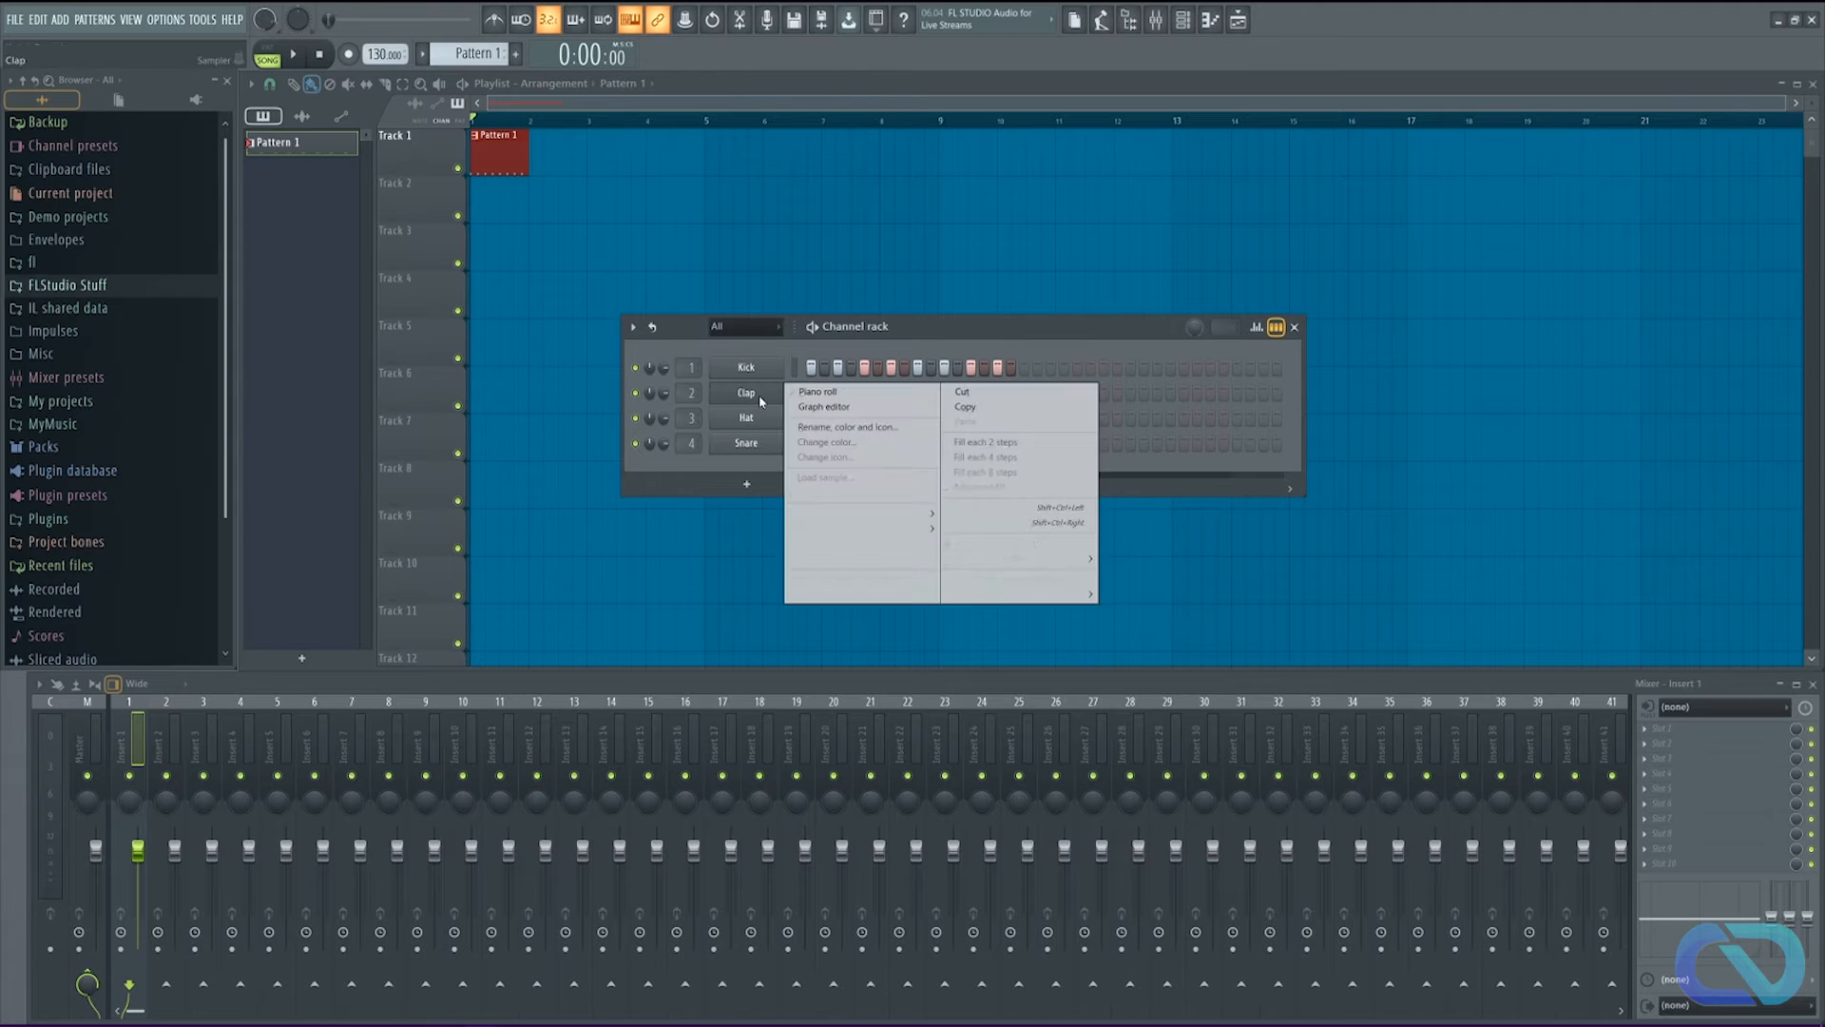
pyautogui.click(1024, 461)
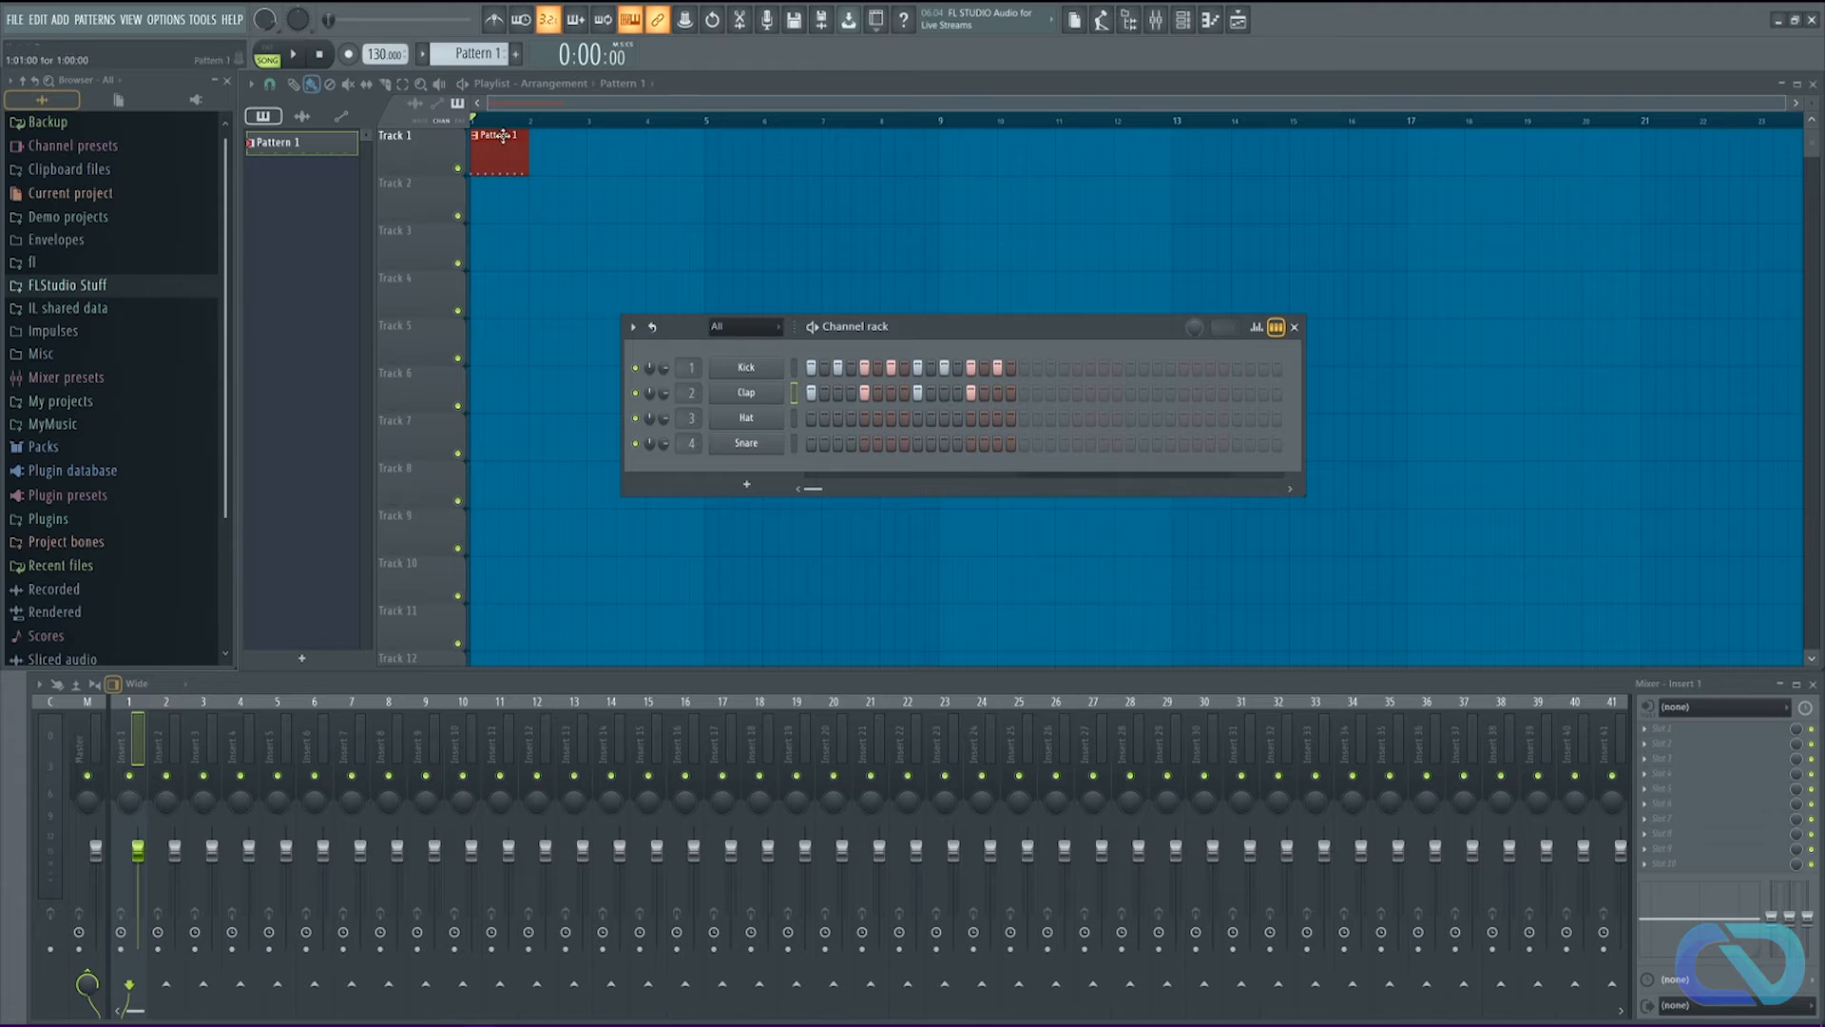
pyautogui.press('F6')
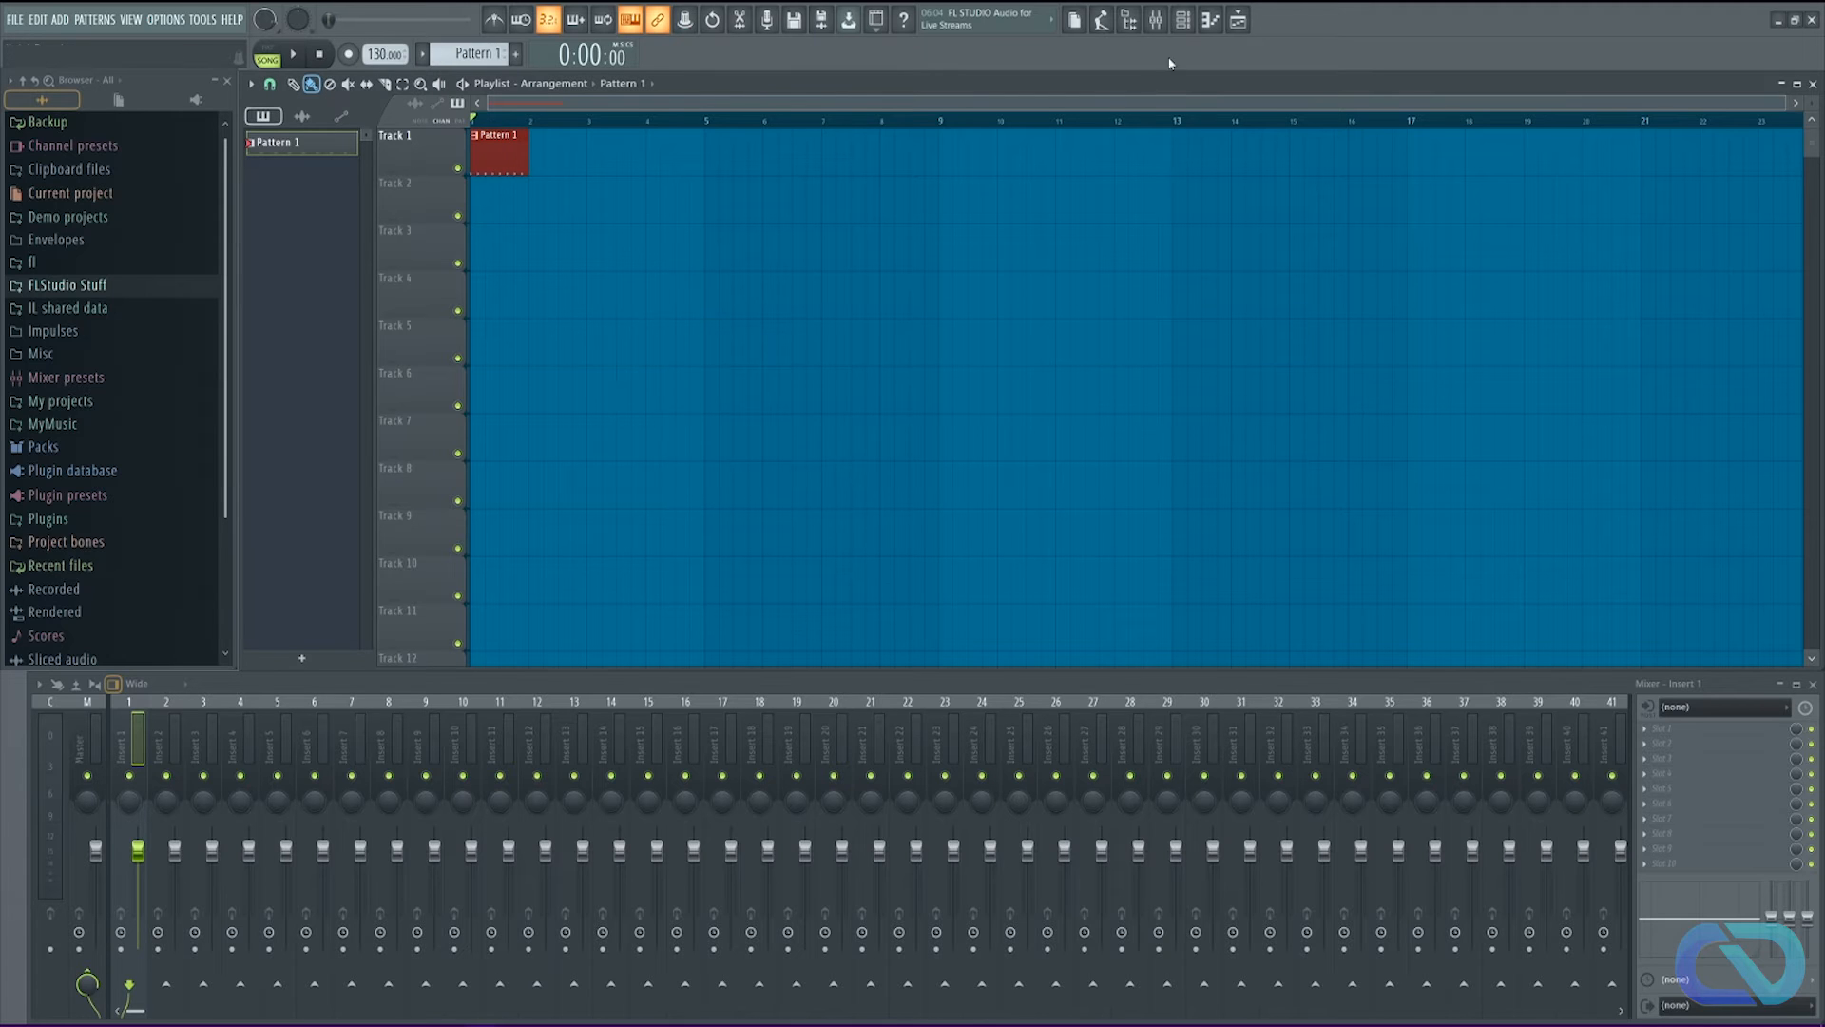
pyautogui.click(1184, 32)
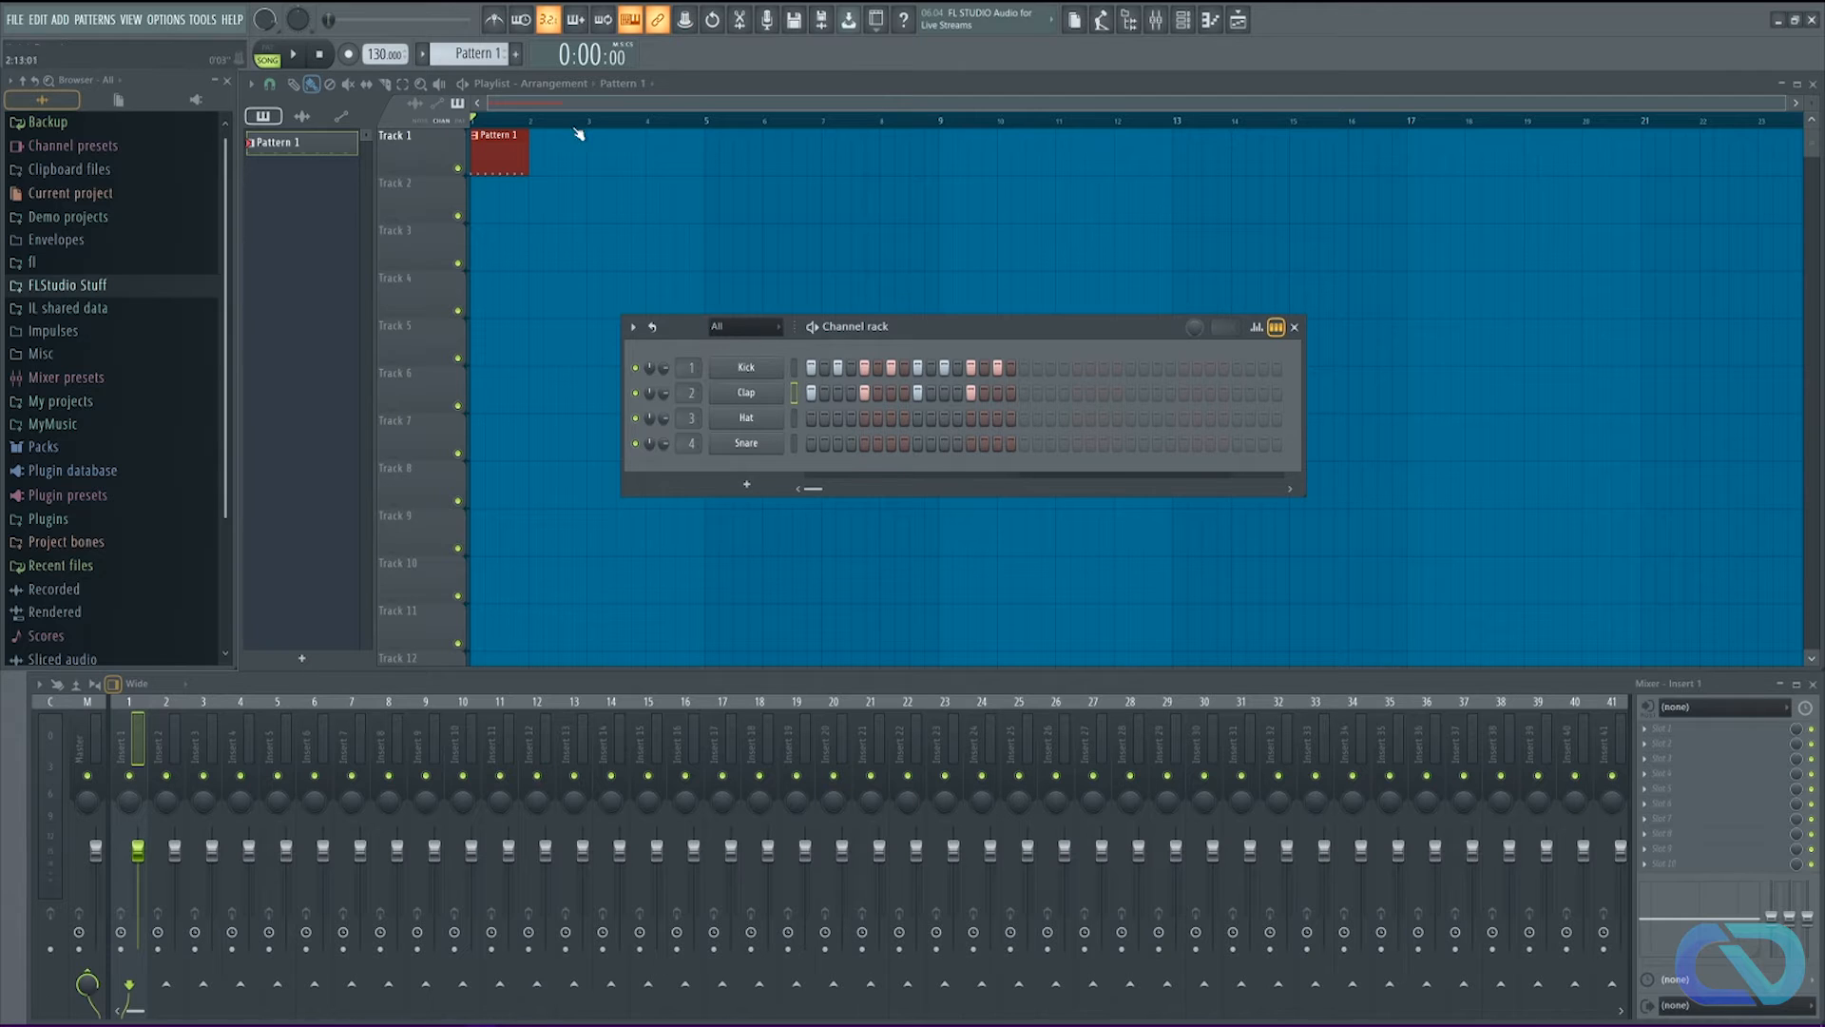
pyautogui.press('space')
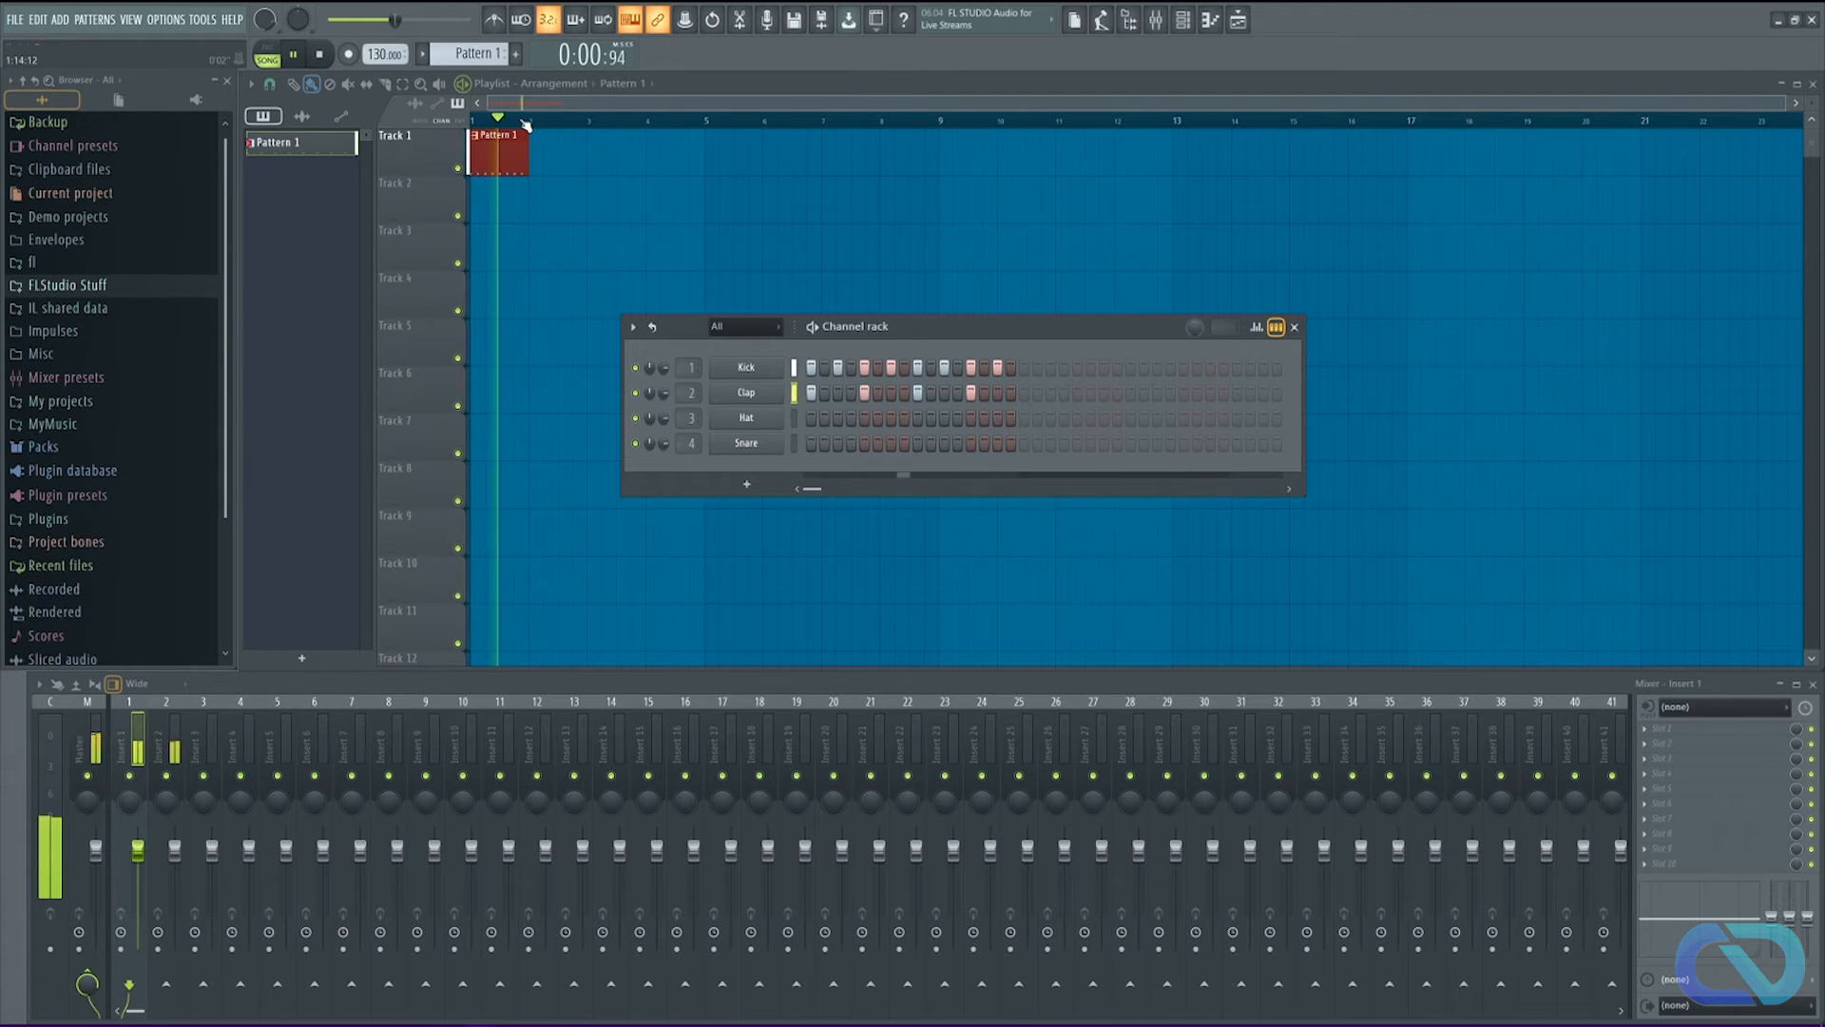
pyautogui.press('space')
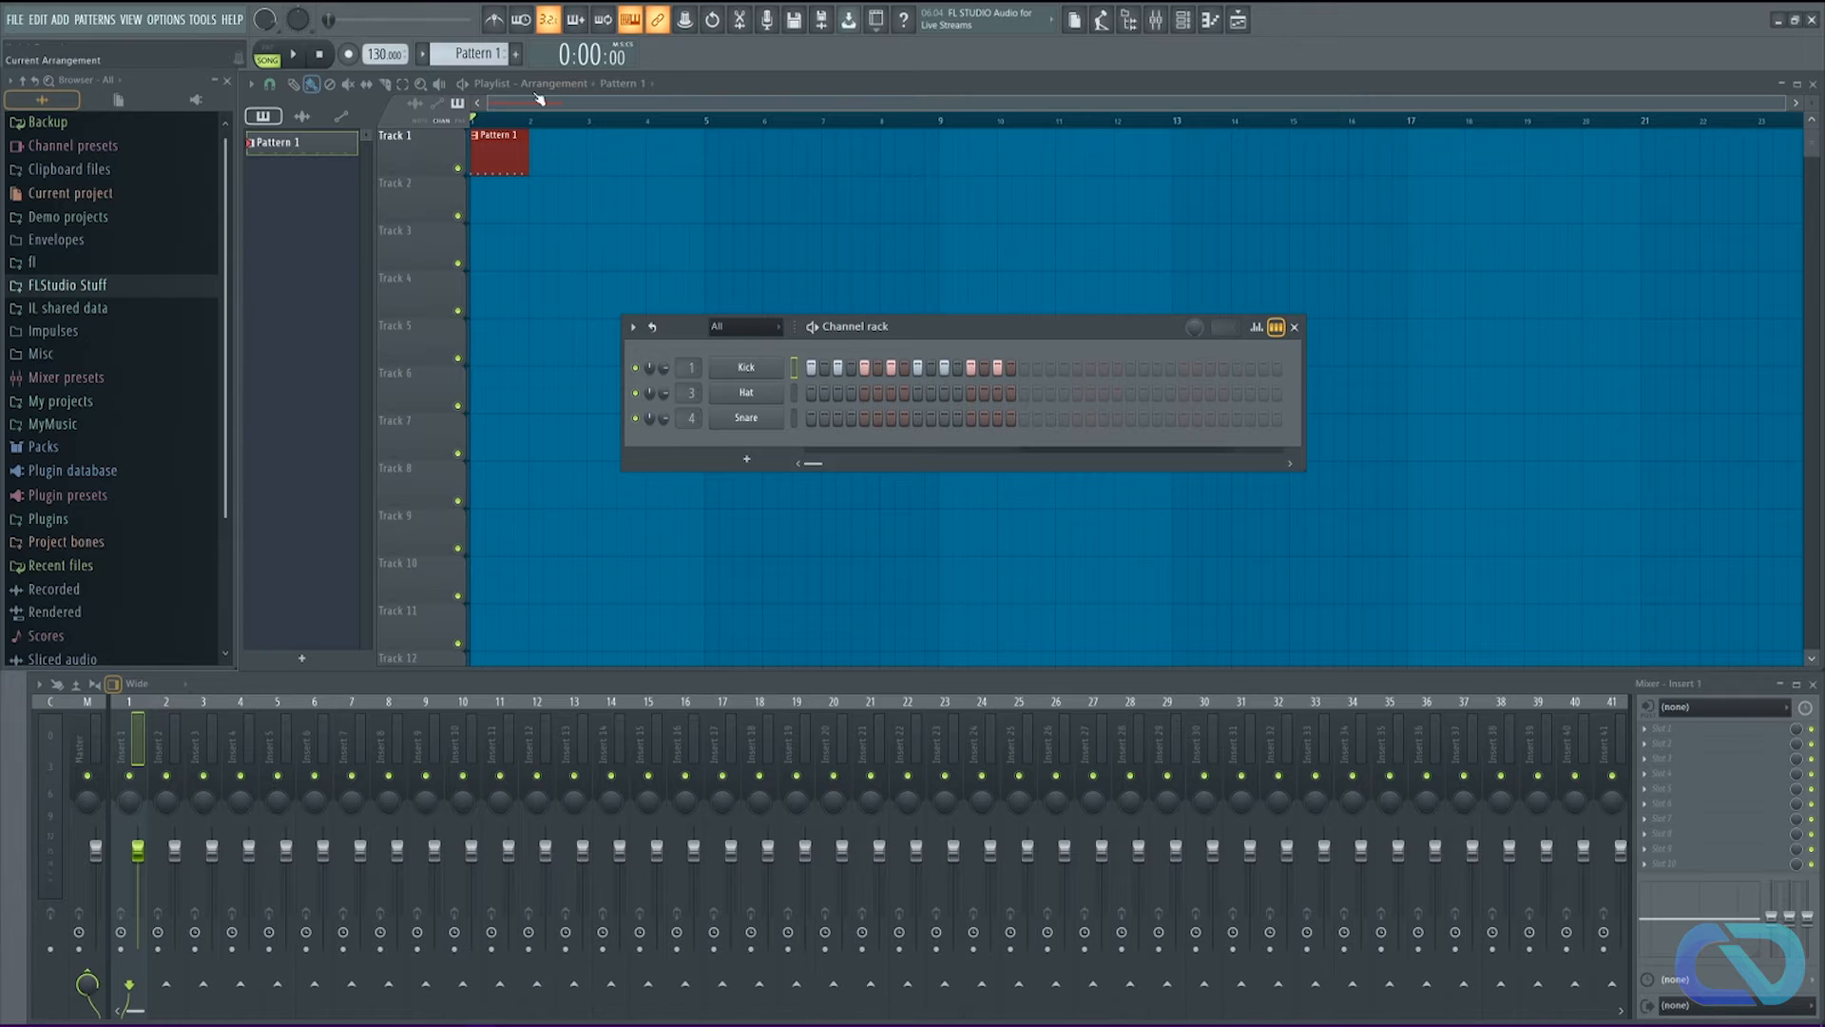
# Step: Add a new empty pattern and name it Hat
pyautogui.moveTo(497, 55); pyautogui.dragTo(497, 46)
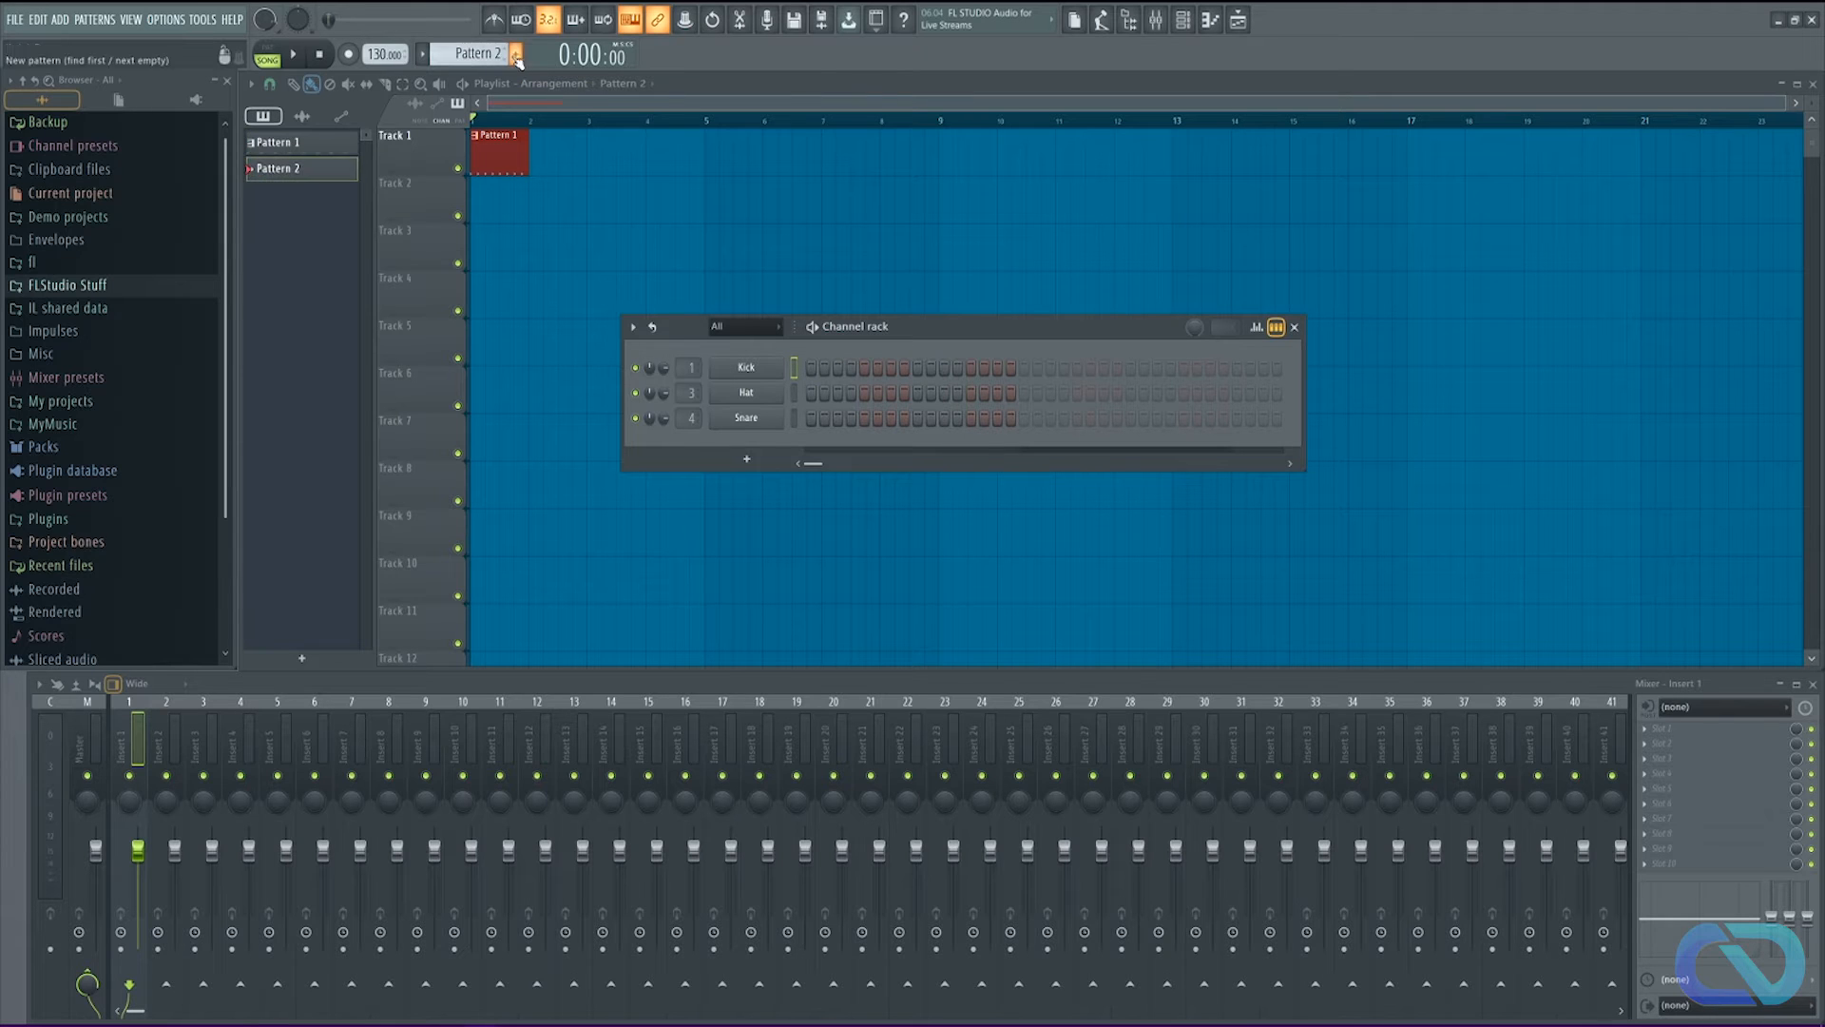
pyautogui.press('F2')
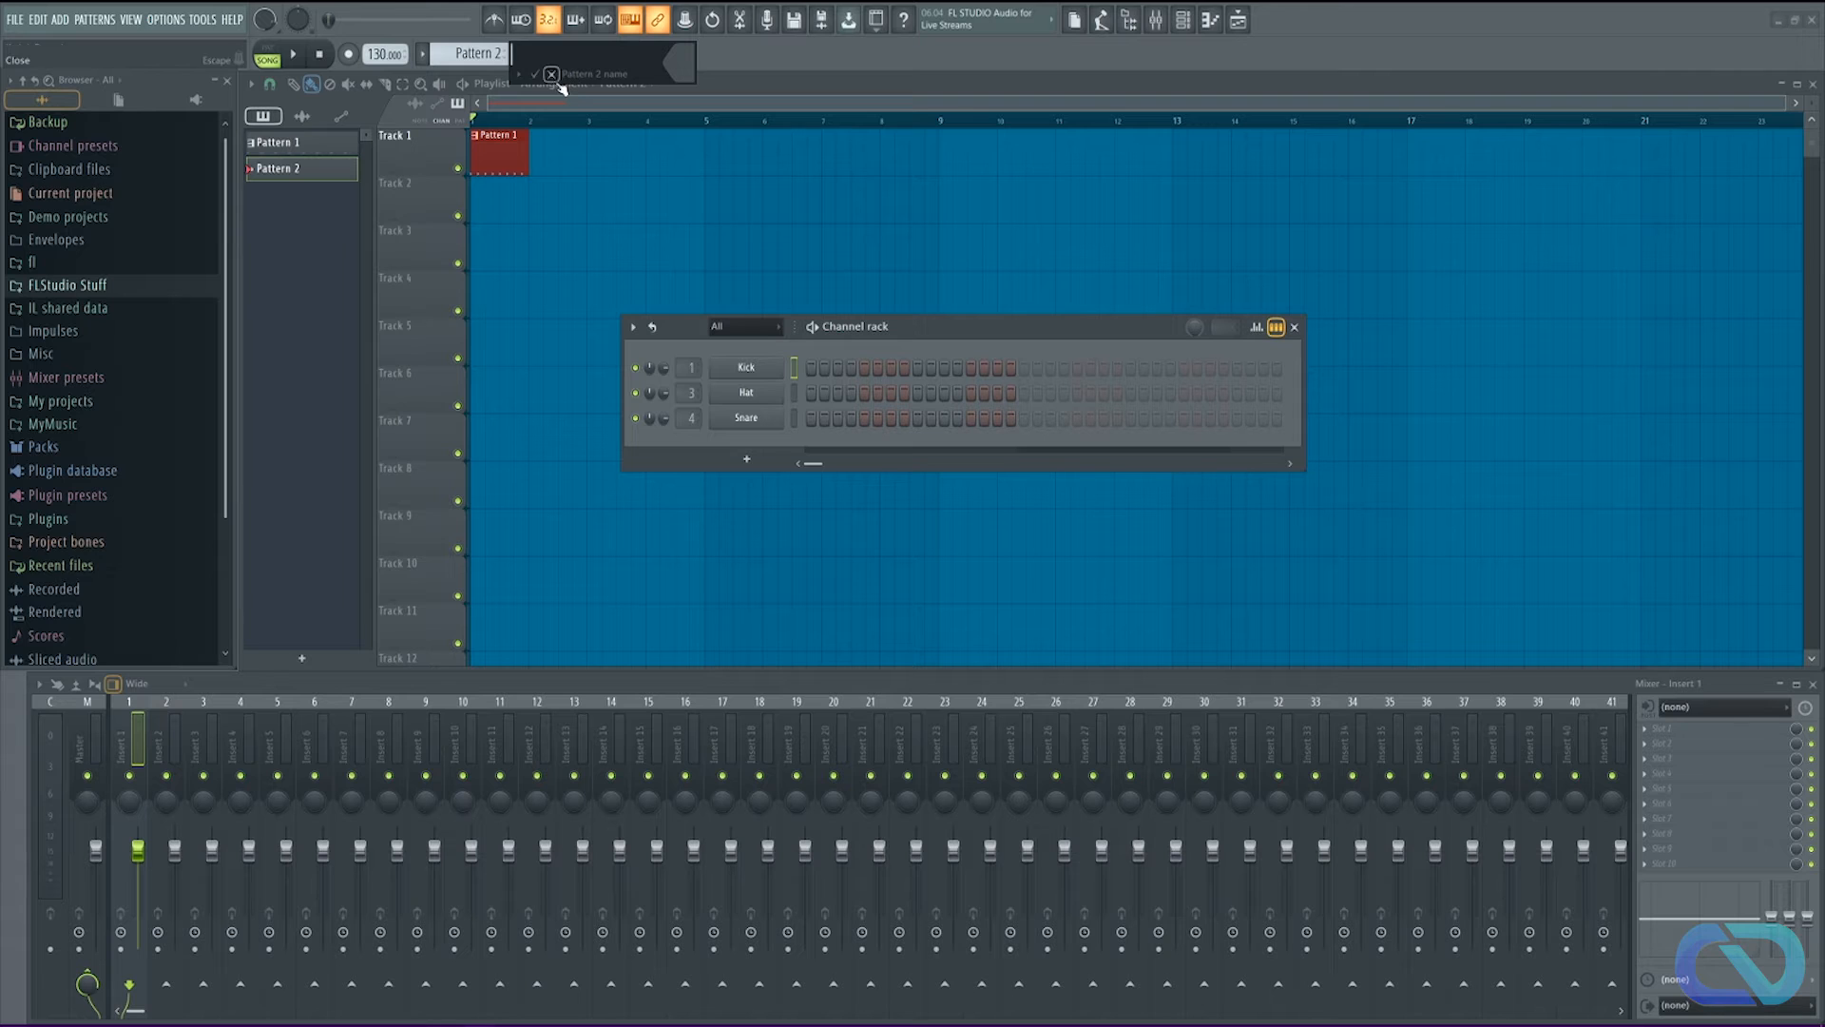
pyautogui.write('Hat')
pyautogui.press('Return')
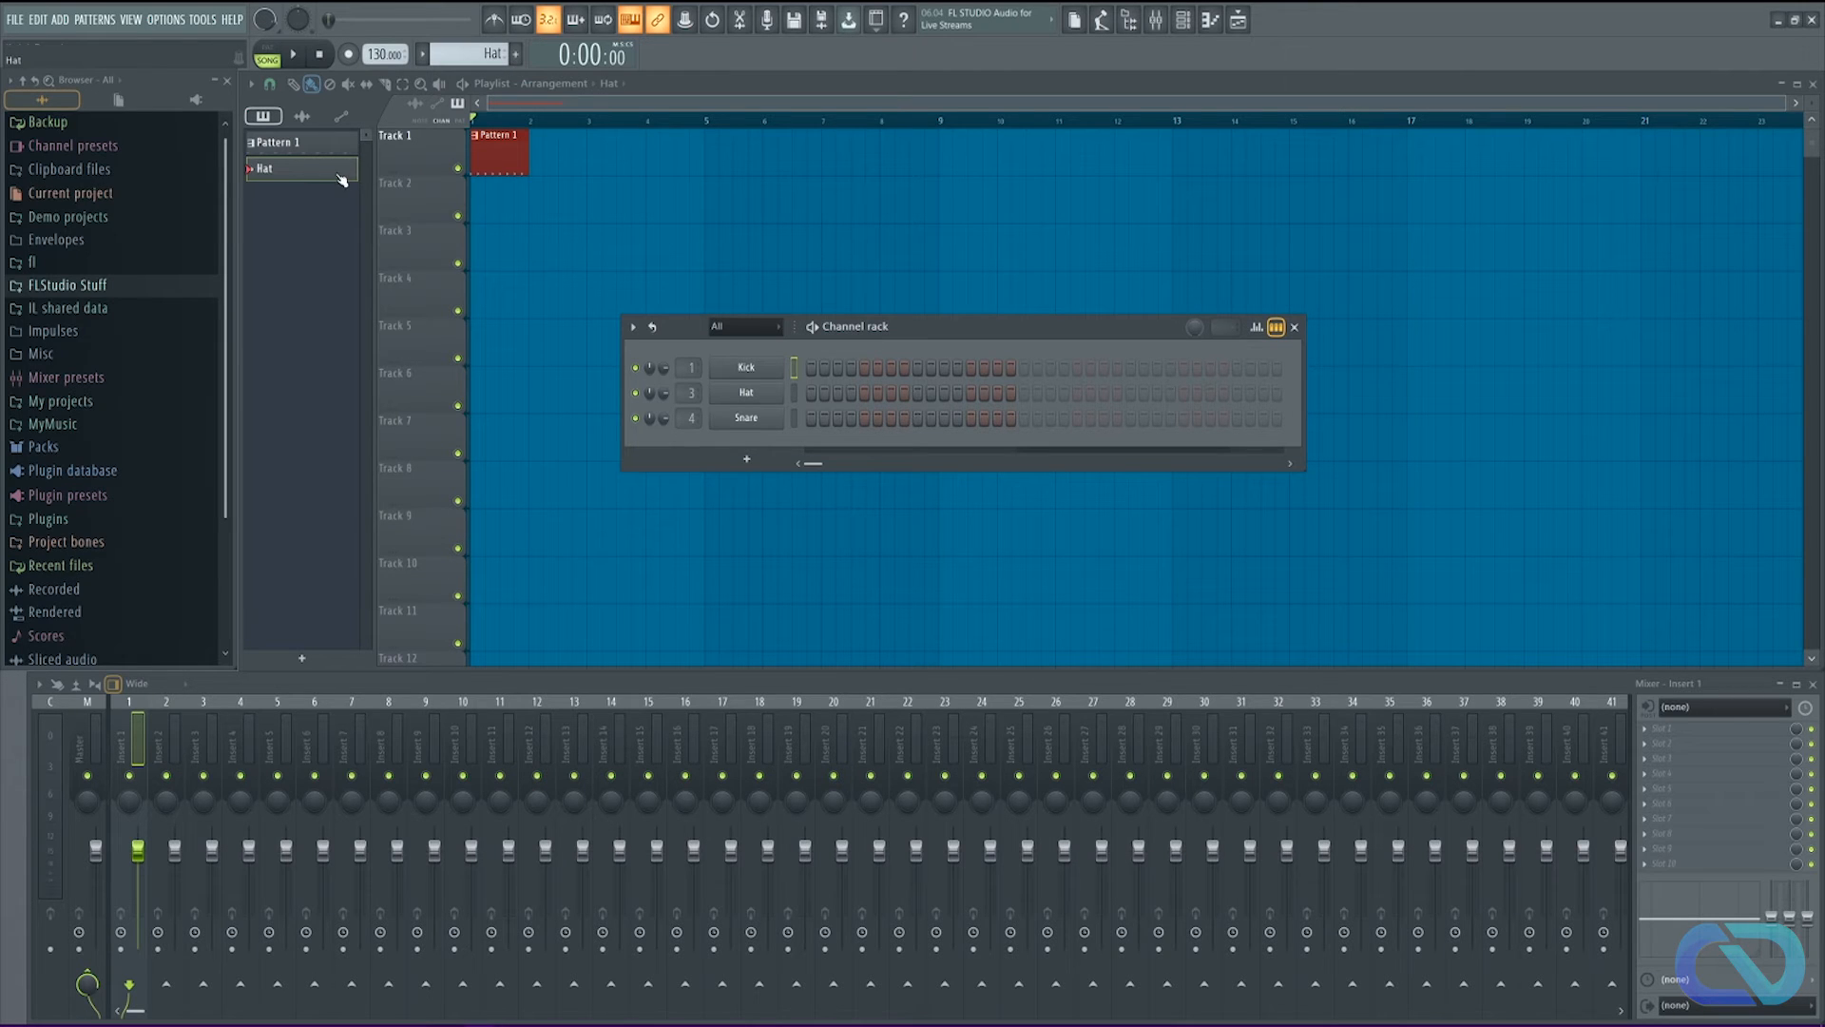
# Step: Fill every second step of the Hat channel and place the Hat pattern at the start of playlist Track 2
pyautogui.click(754, 398)
pyautogui.rightClick(751, 397)
pyautogui.click(989, 447)
pyautogui.moveTo(577, 201); pyautogui.dragTo(501, 200)
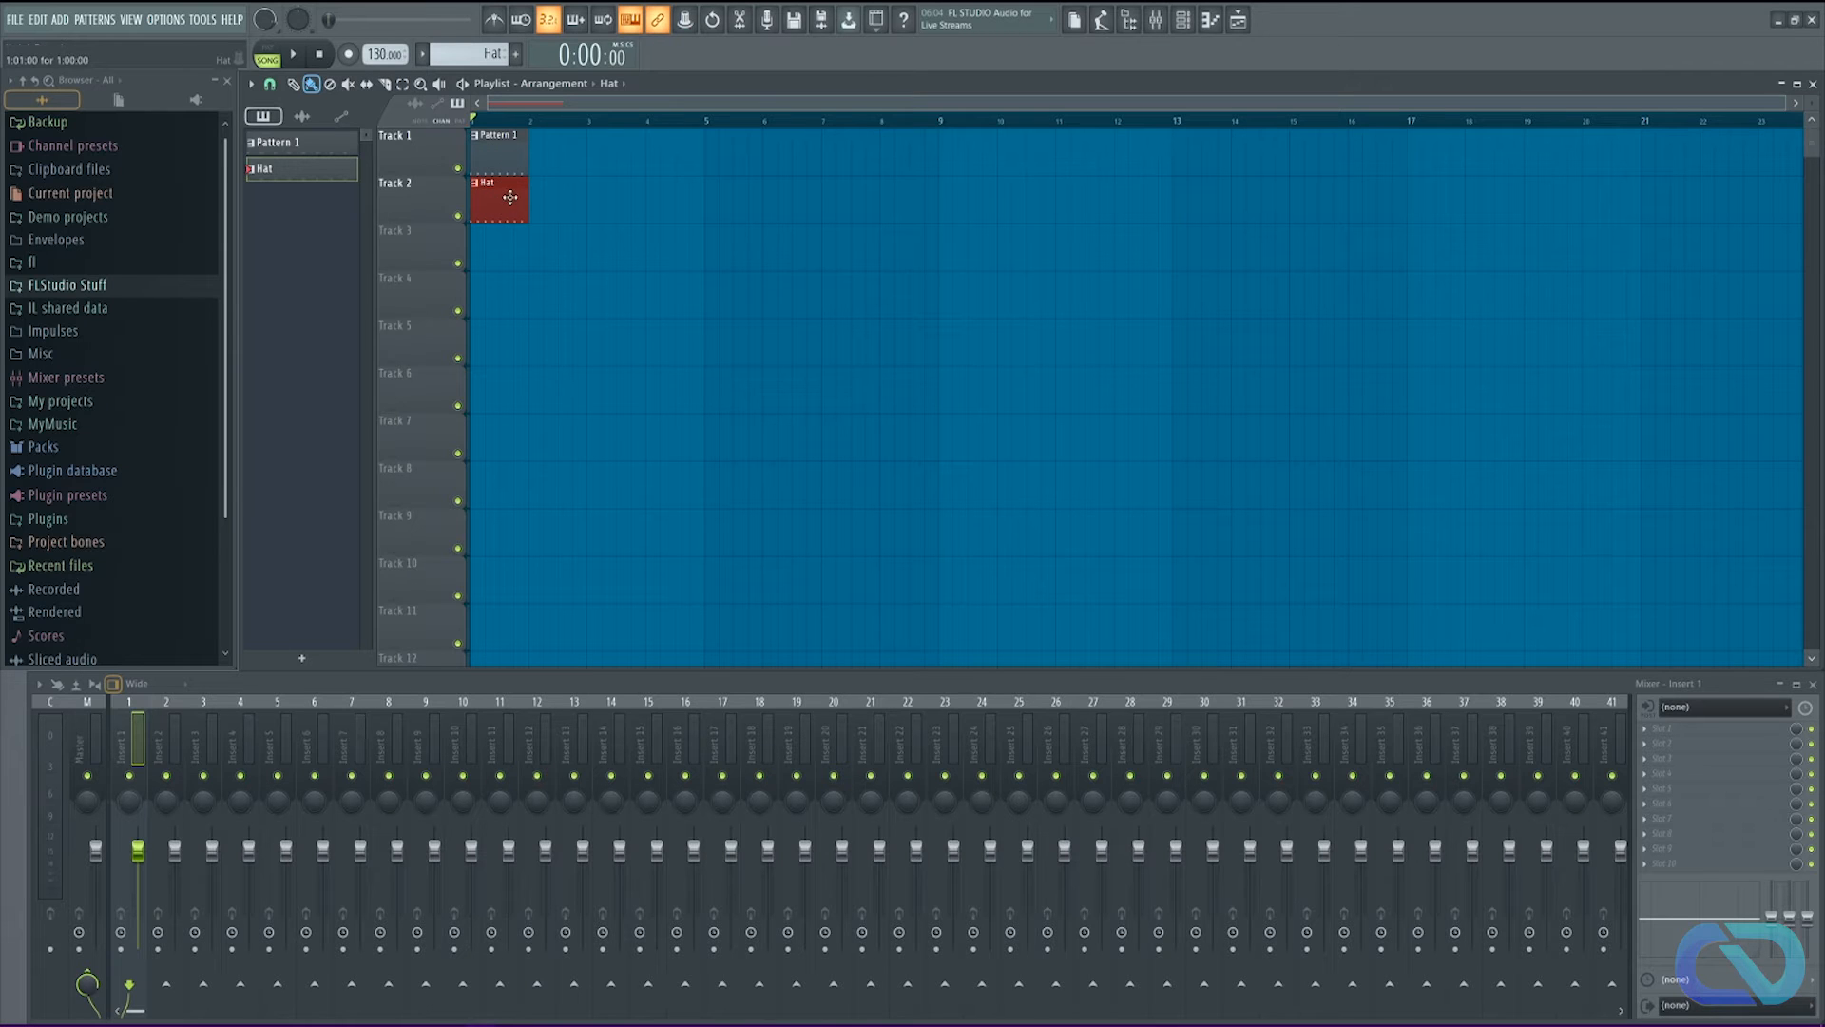
# Step: Mute and unmute playlist Tracks 1 and 2 in turn
pyautogui.click(460, 219)
pyautogui.click(461, 216)
pyautogui.click(458, 168)
pyautogui.click(458, 215)
pyautogui.click(458, 216)
pyautogui.click(459, 168)
# Step: Look through the options for the Hat pattern and switch the song position's time format back and forth
pyautogui.click(424, 56)
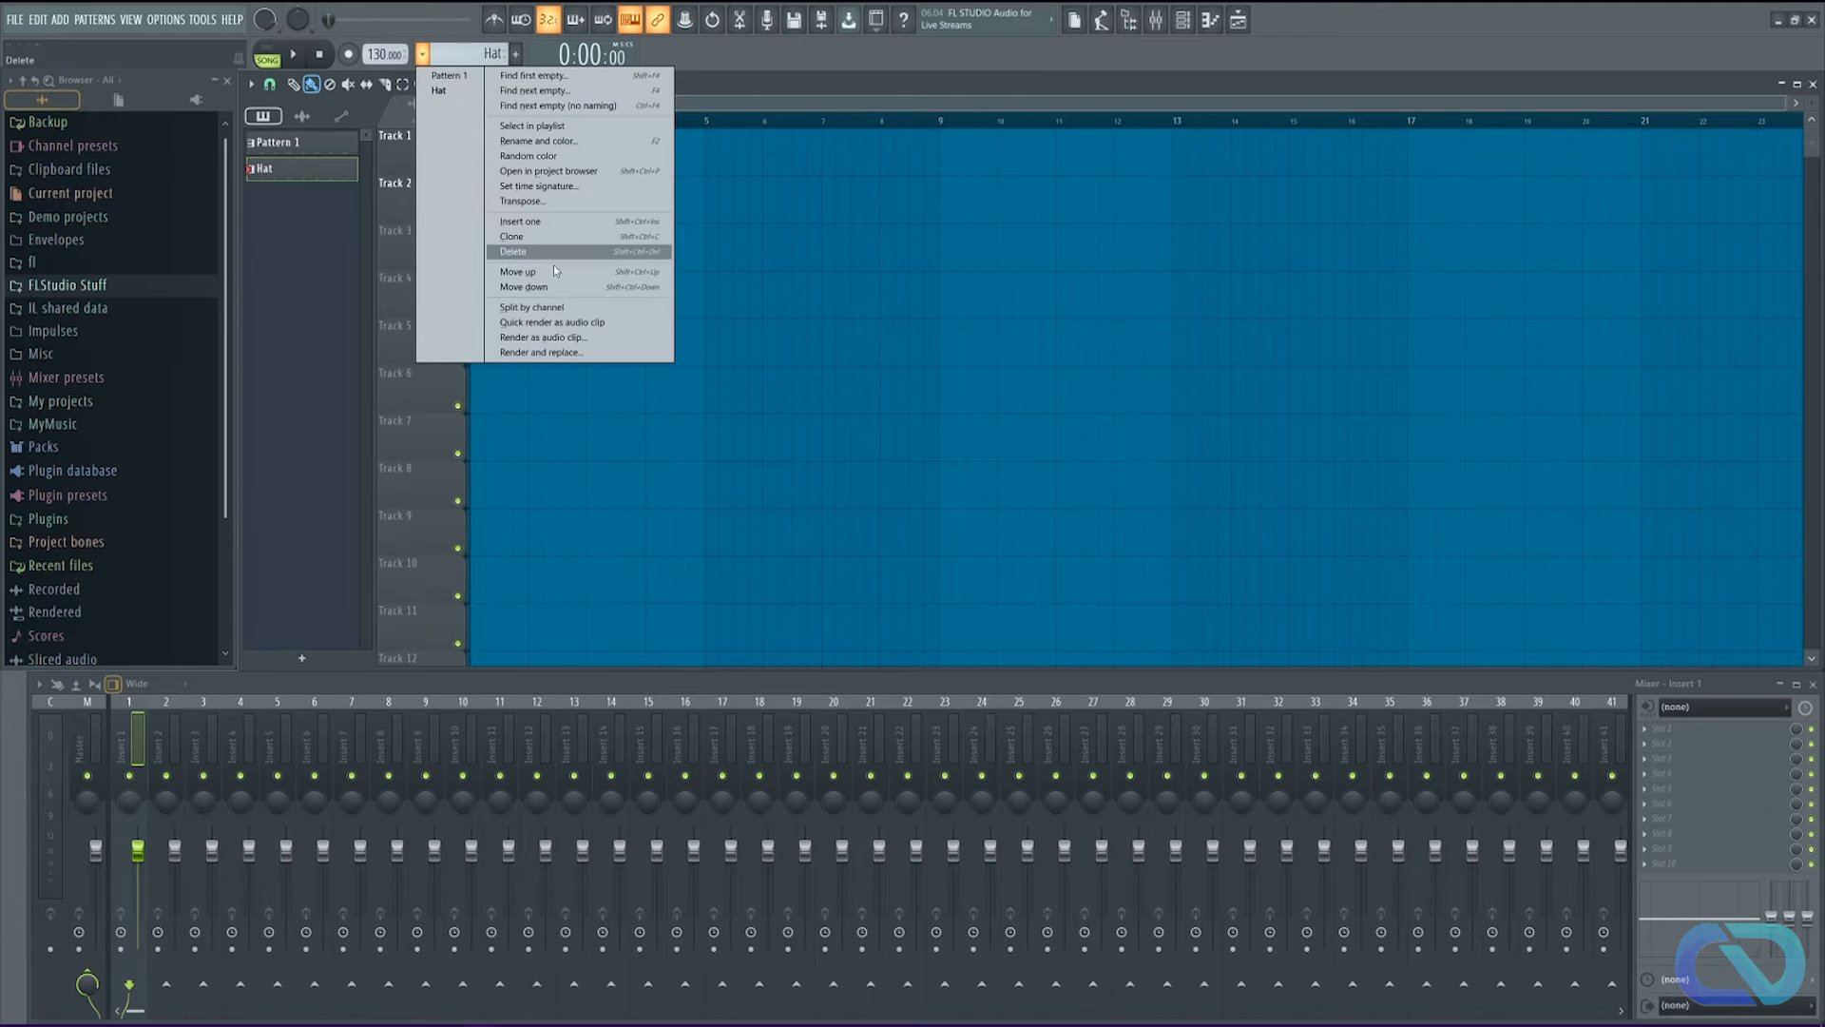
pyautogui.click(422, 56)
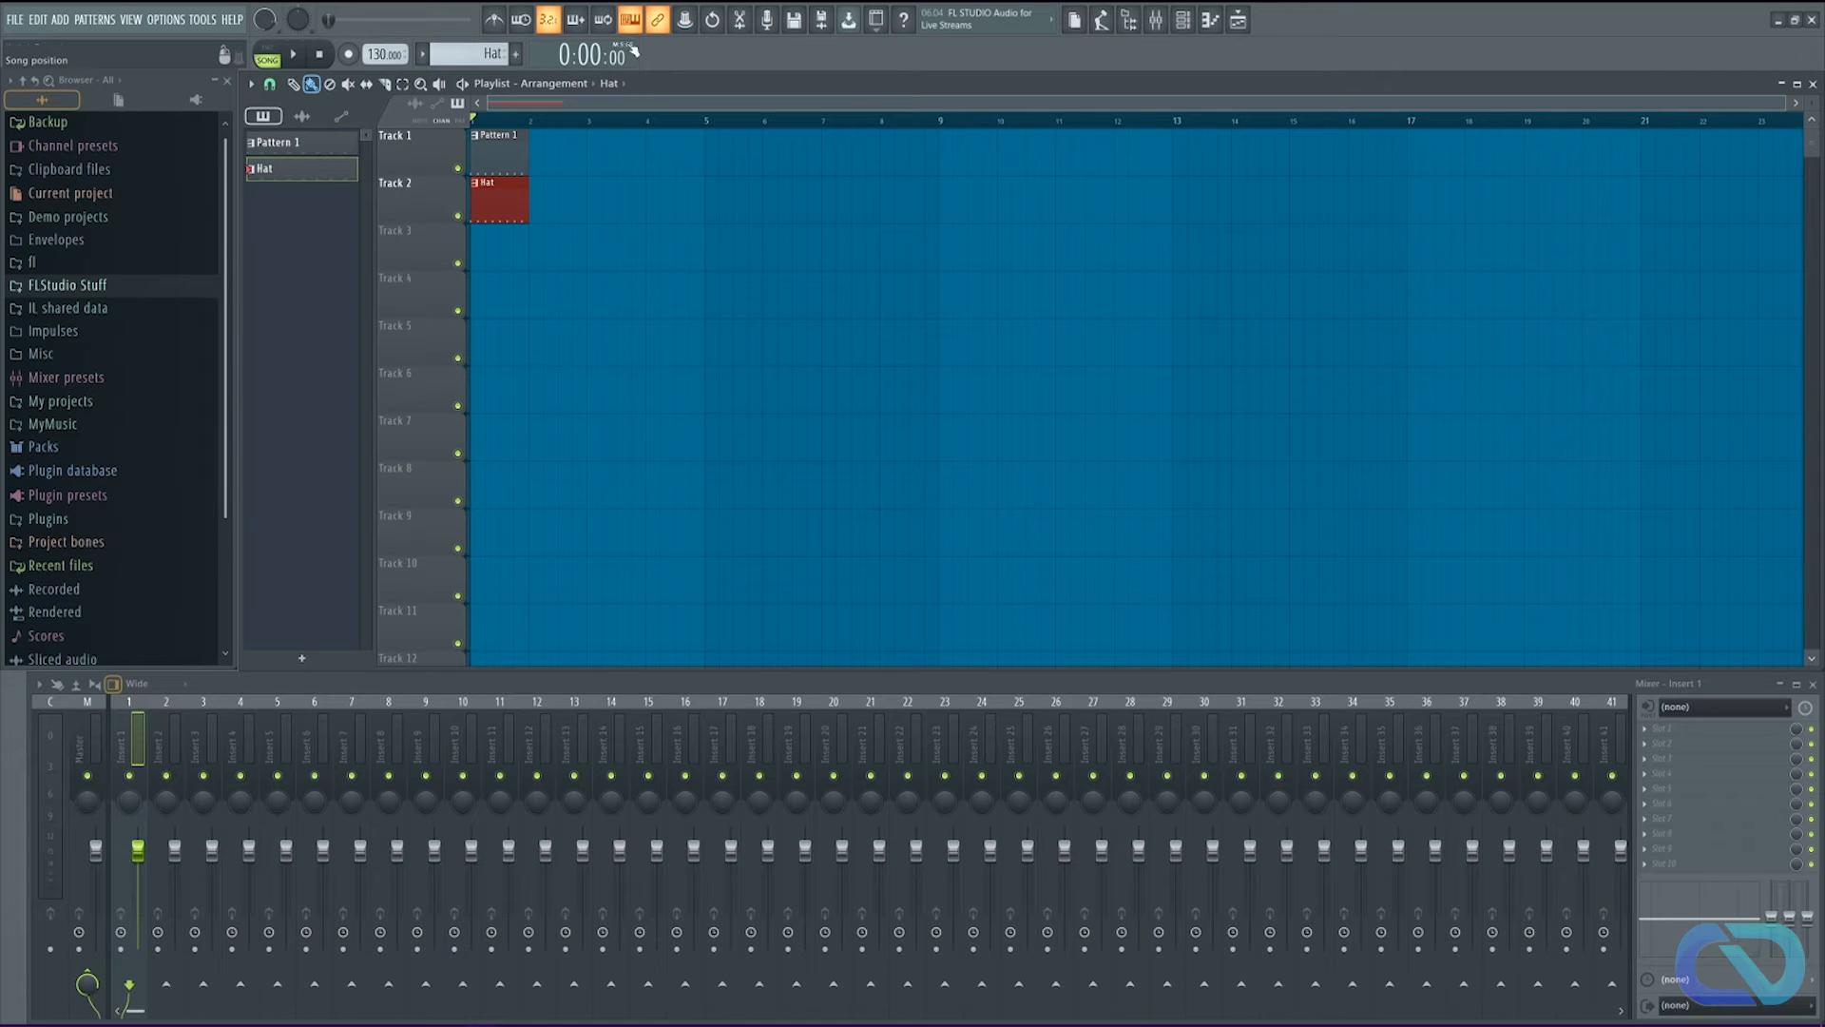
pyautogui.click(637, 53)
pyautogui.click(637, 53)
# Step: Hide and show the browser several times
pyautogui.click(1131, 21)
pyautogui.click(1131, 21)
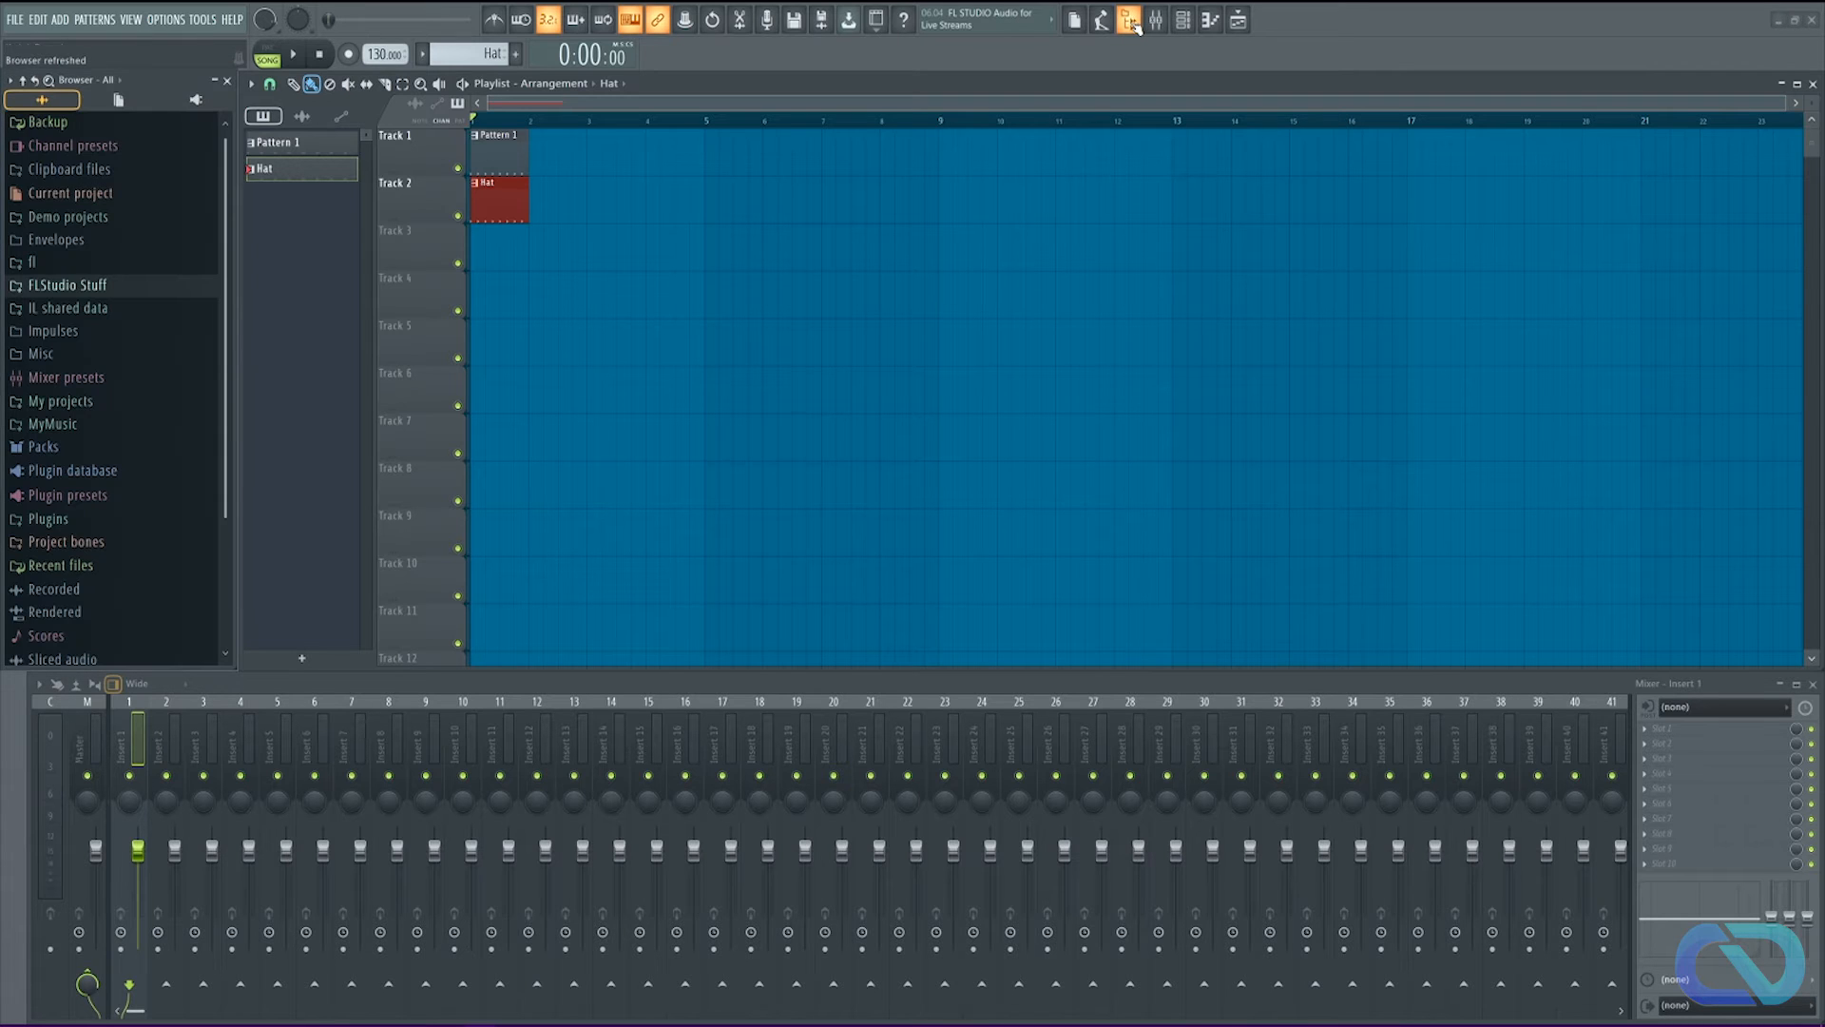
pyautogui.click(1131, 21)
pyautogui.click(1131, 21)
pyautogui.click(1131, 21)
pyautogui.click(1132, 21)
# Step: Hide the browser, narrow the playlist window from its browser side and show the browser again
pyautogui.click(1136, 29)
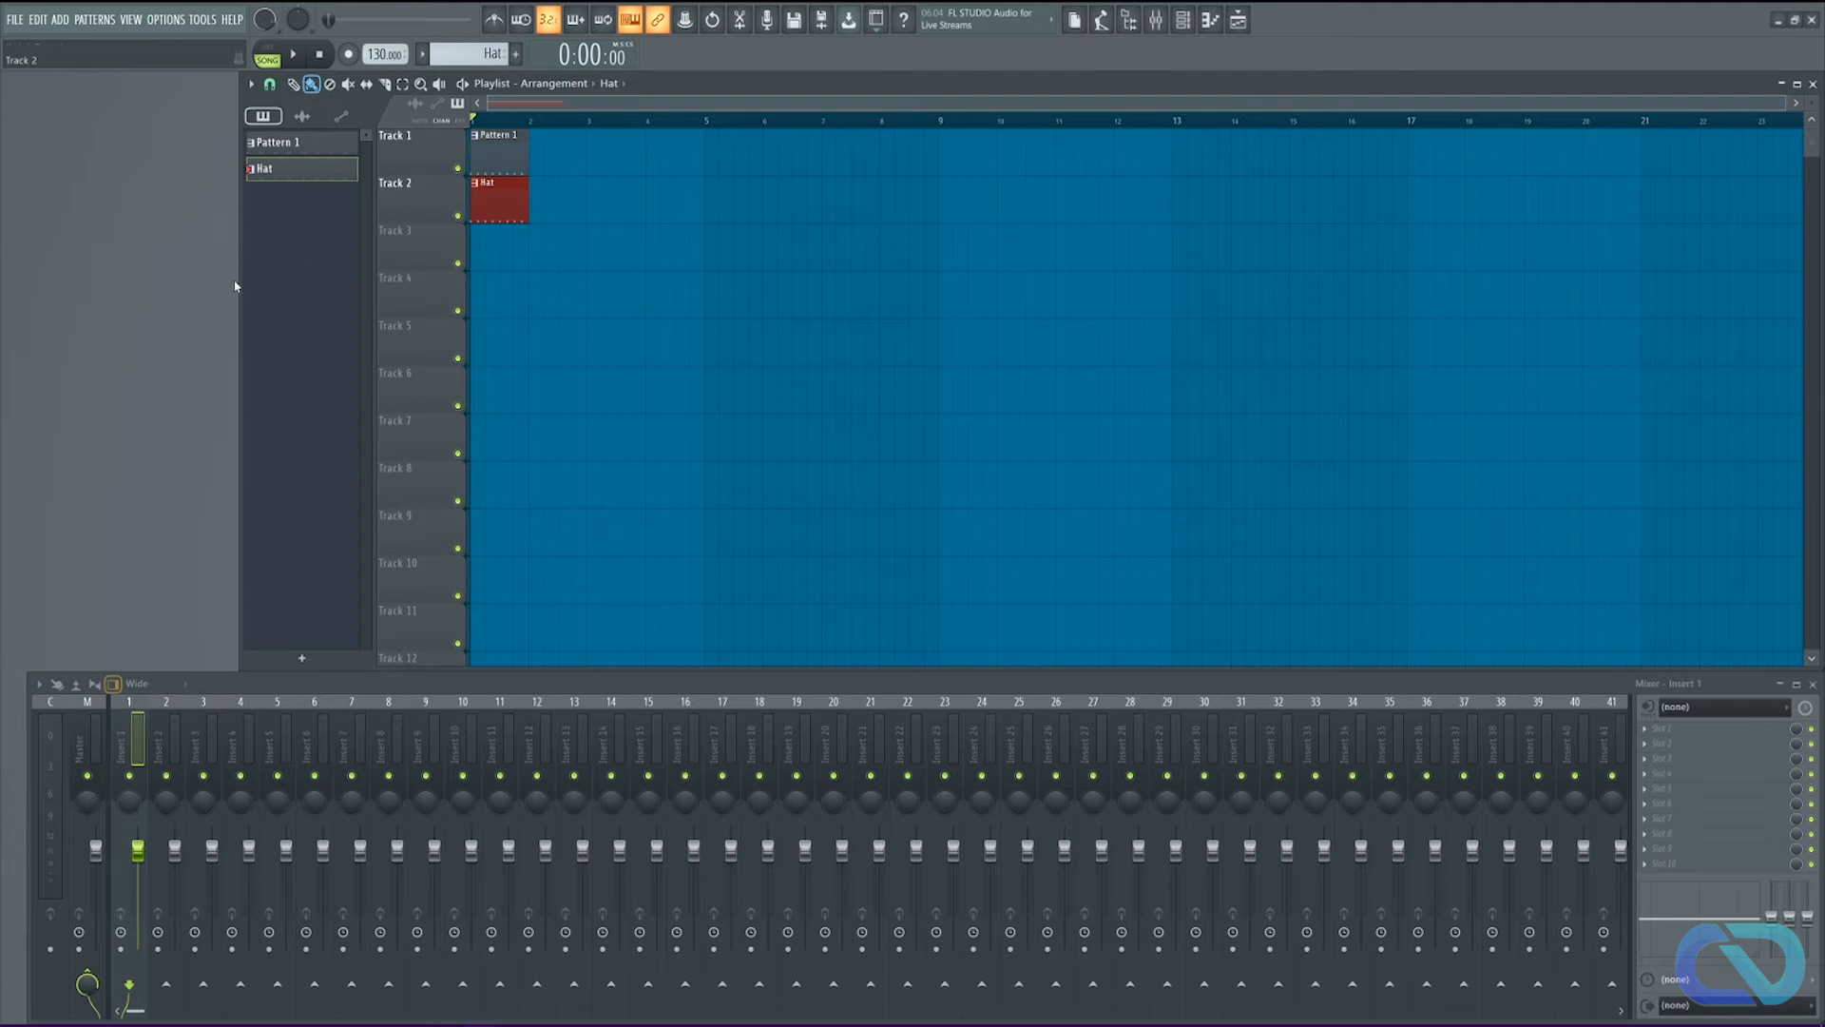
pyautogui.moveTo(243, 281); pyautogui.dragTo(333, 281)
pyautogui.click(1130, 21)
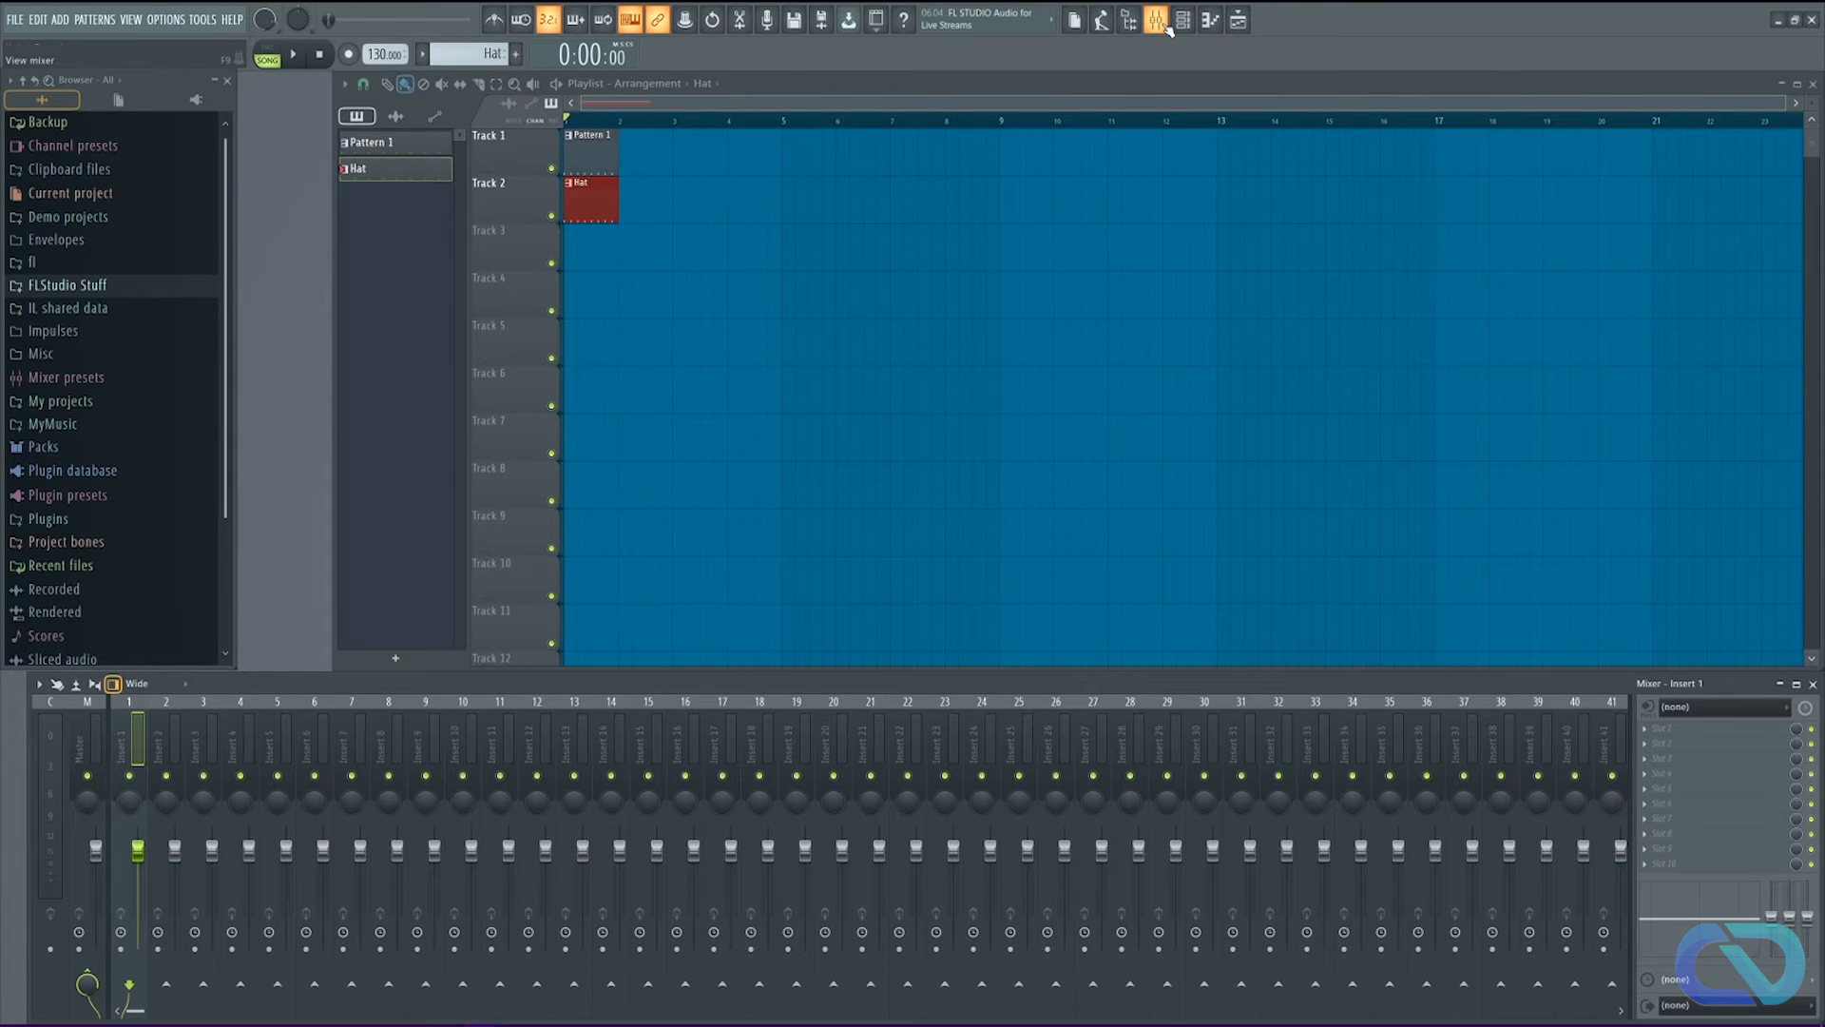
# Step: Toggle the mixer, channel rack, piano roll and playlist windows in turn to see what each one shows
pyautogui.click(1158, 27)
pyautogui.click(1156, 21)
pyautogui.click(1183, 20)
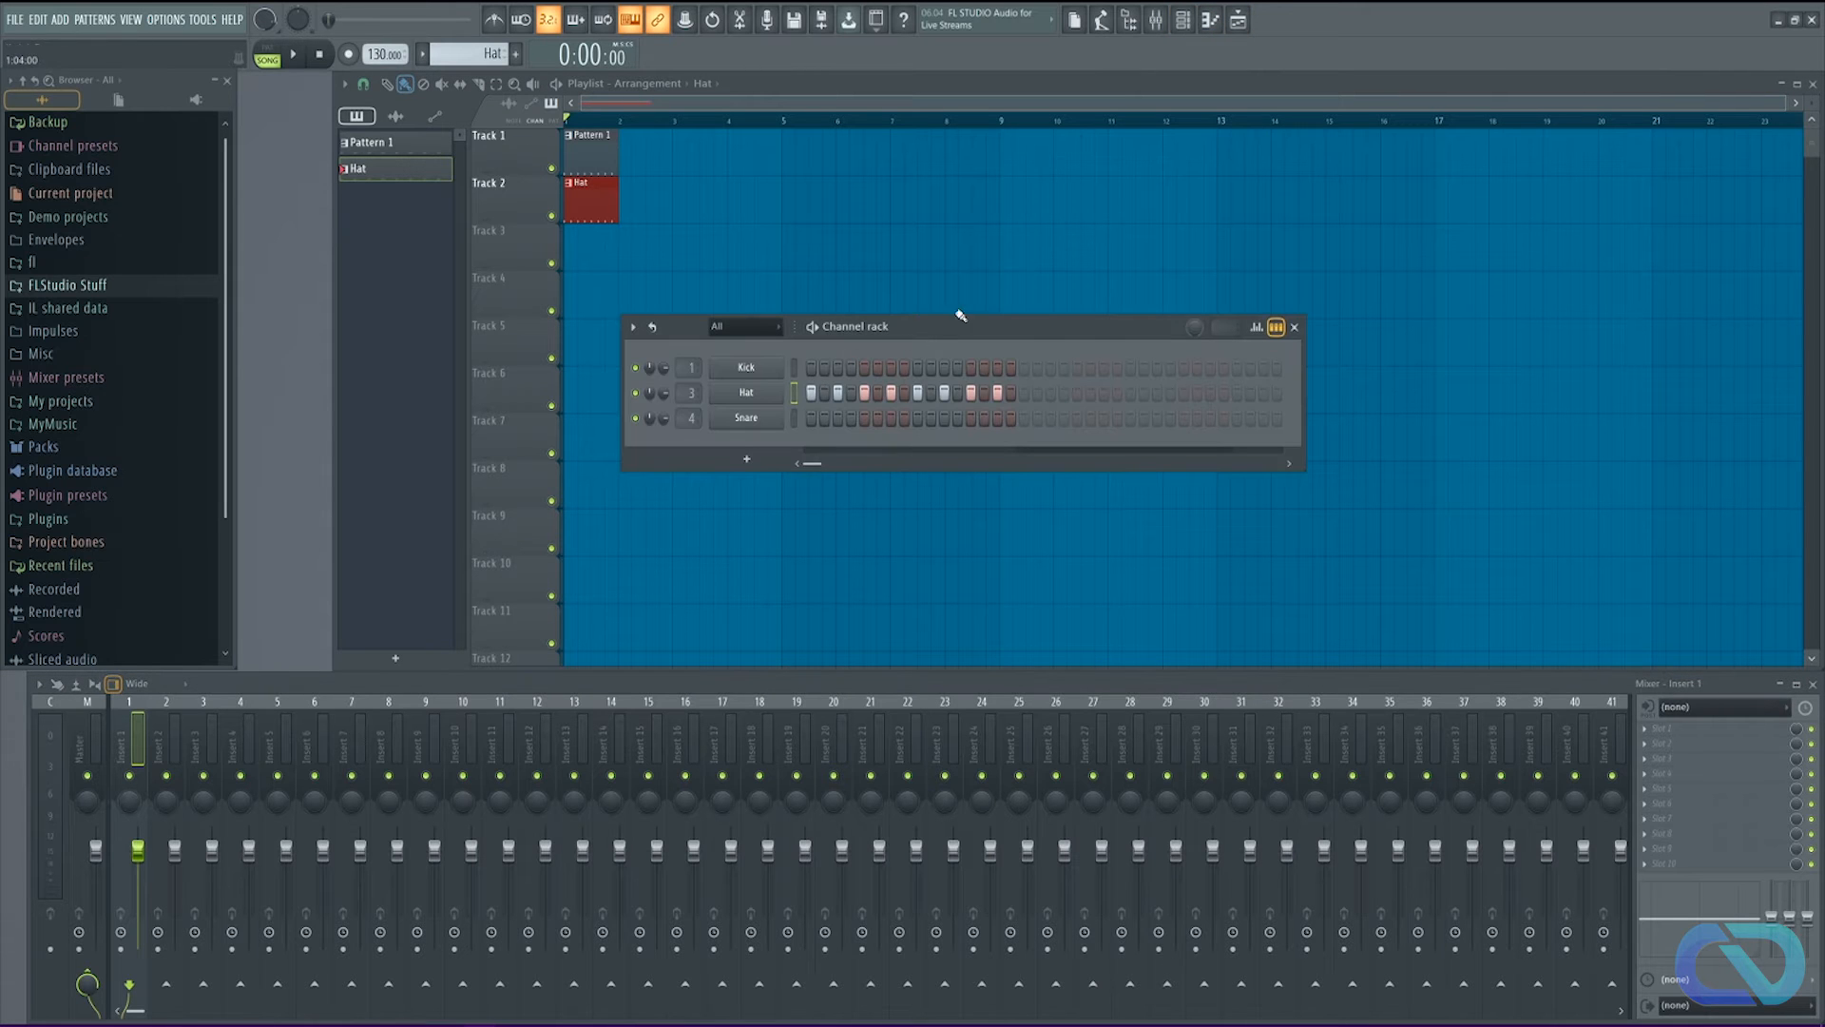
pyautogui.click(1182, 21)
pyautogui.click(1210, 21)
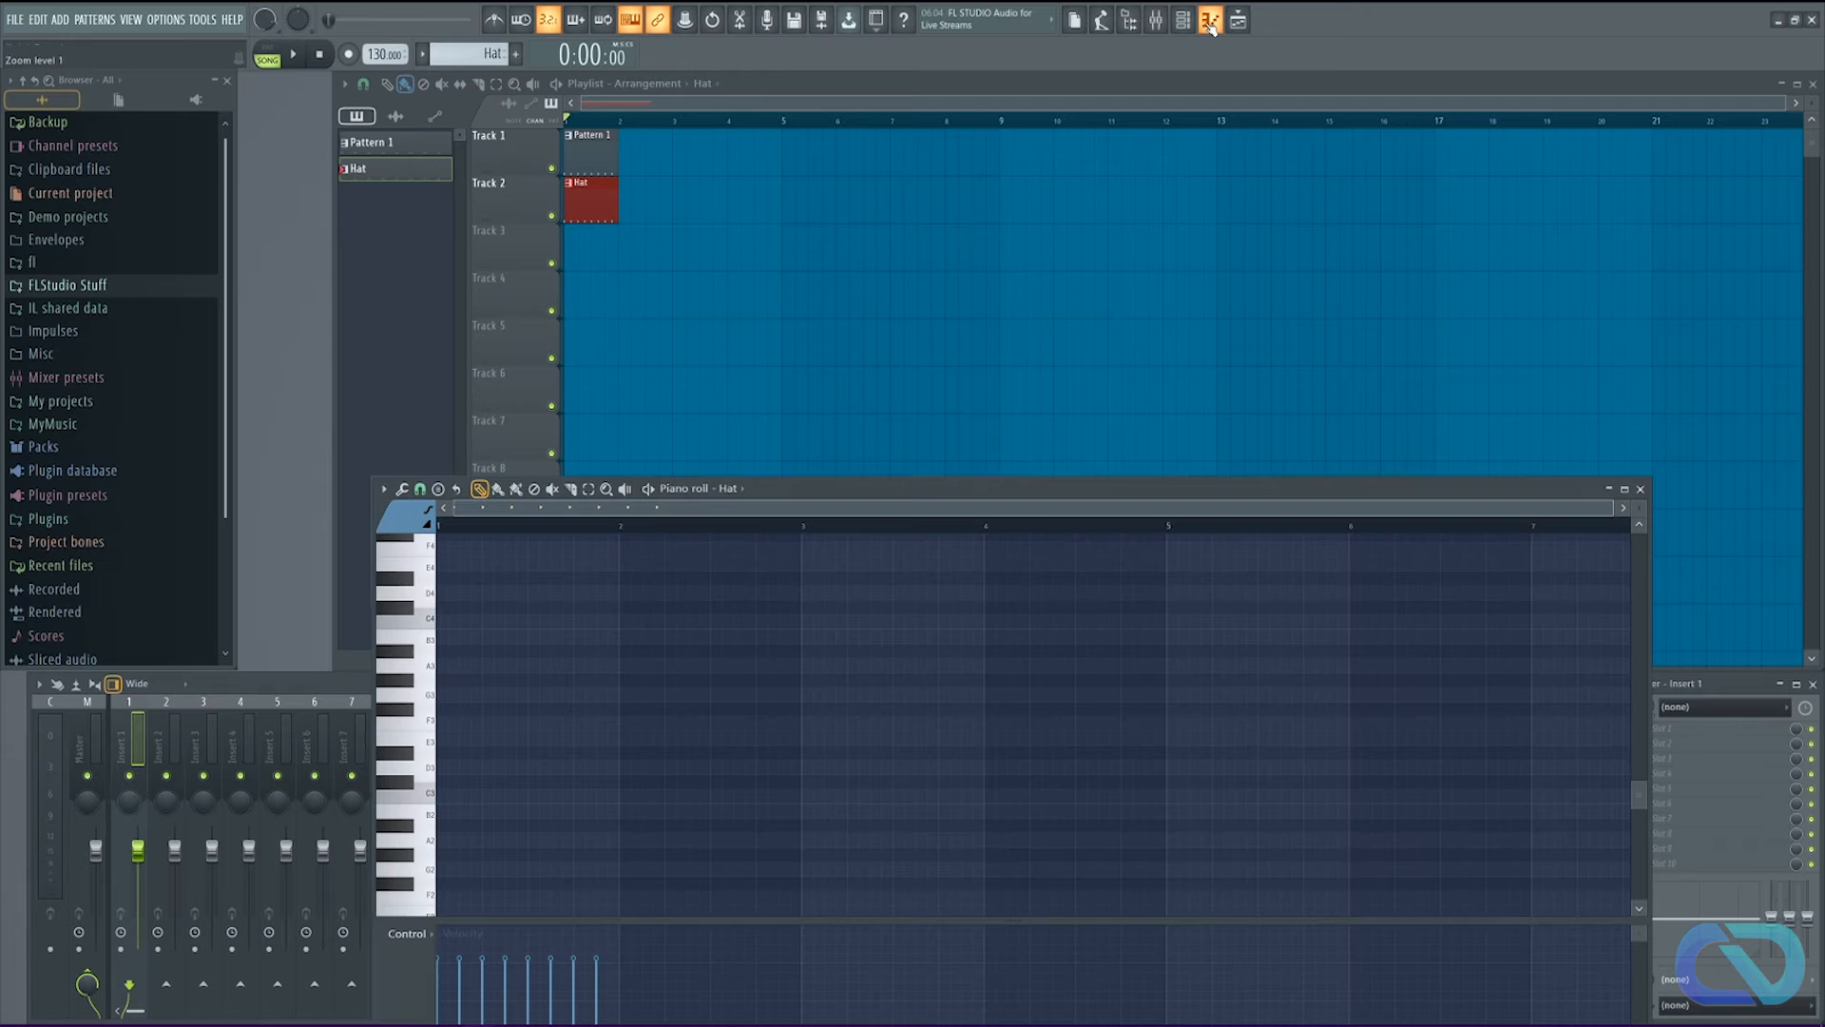
pyautogui.click(1243, 21)
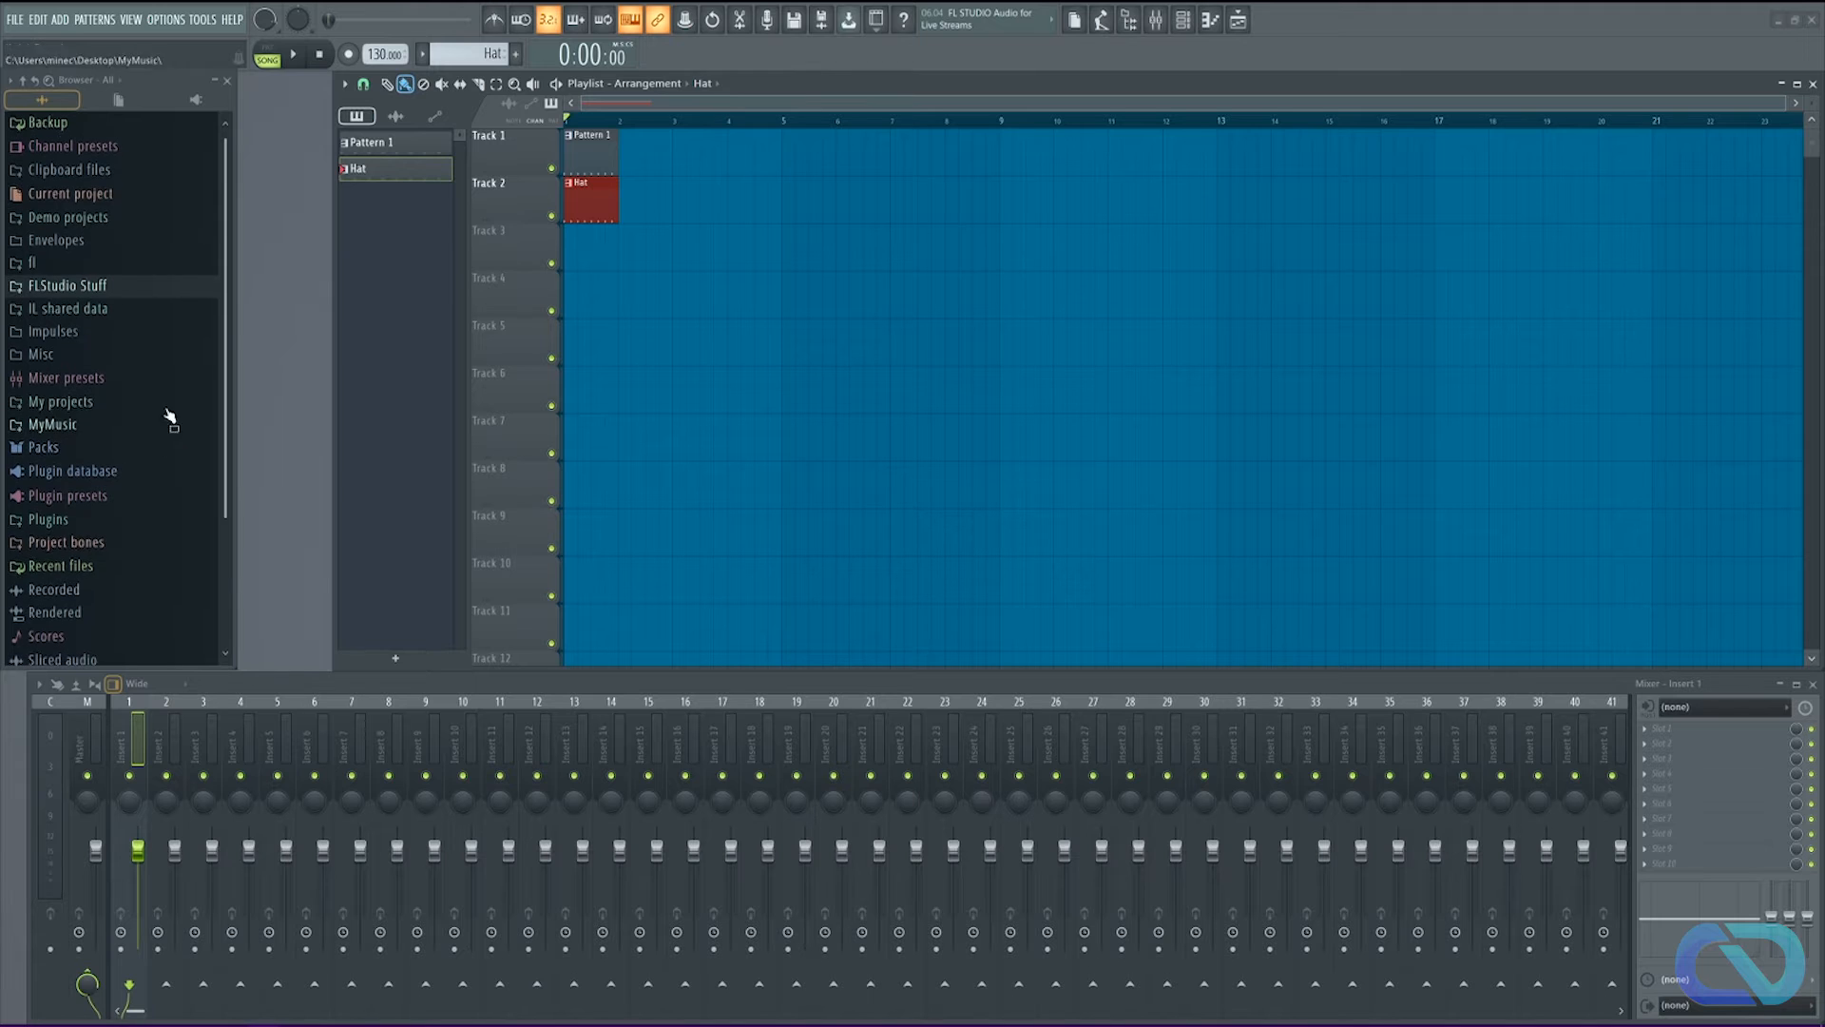
# Step: View the browser's plugin database, return to all content and expand the Cymatics - Chao..reciation Pack folder inside FLStudio Stuff
pyautogui.click(213, 102)
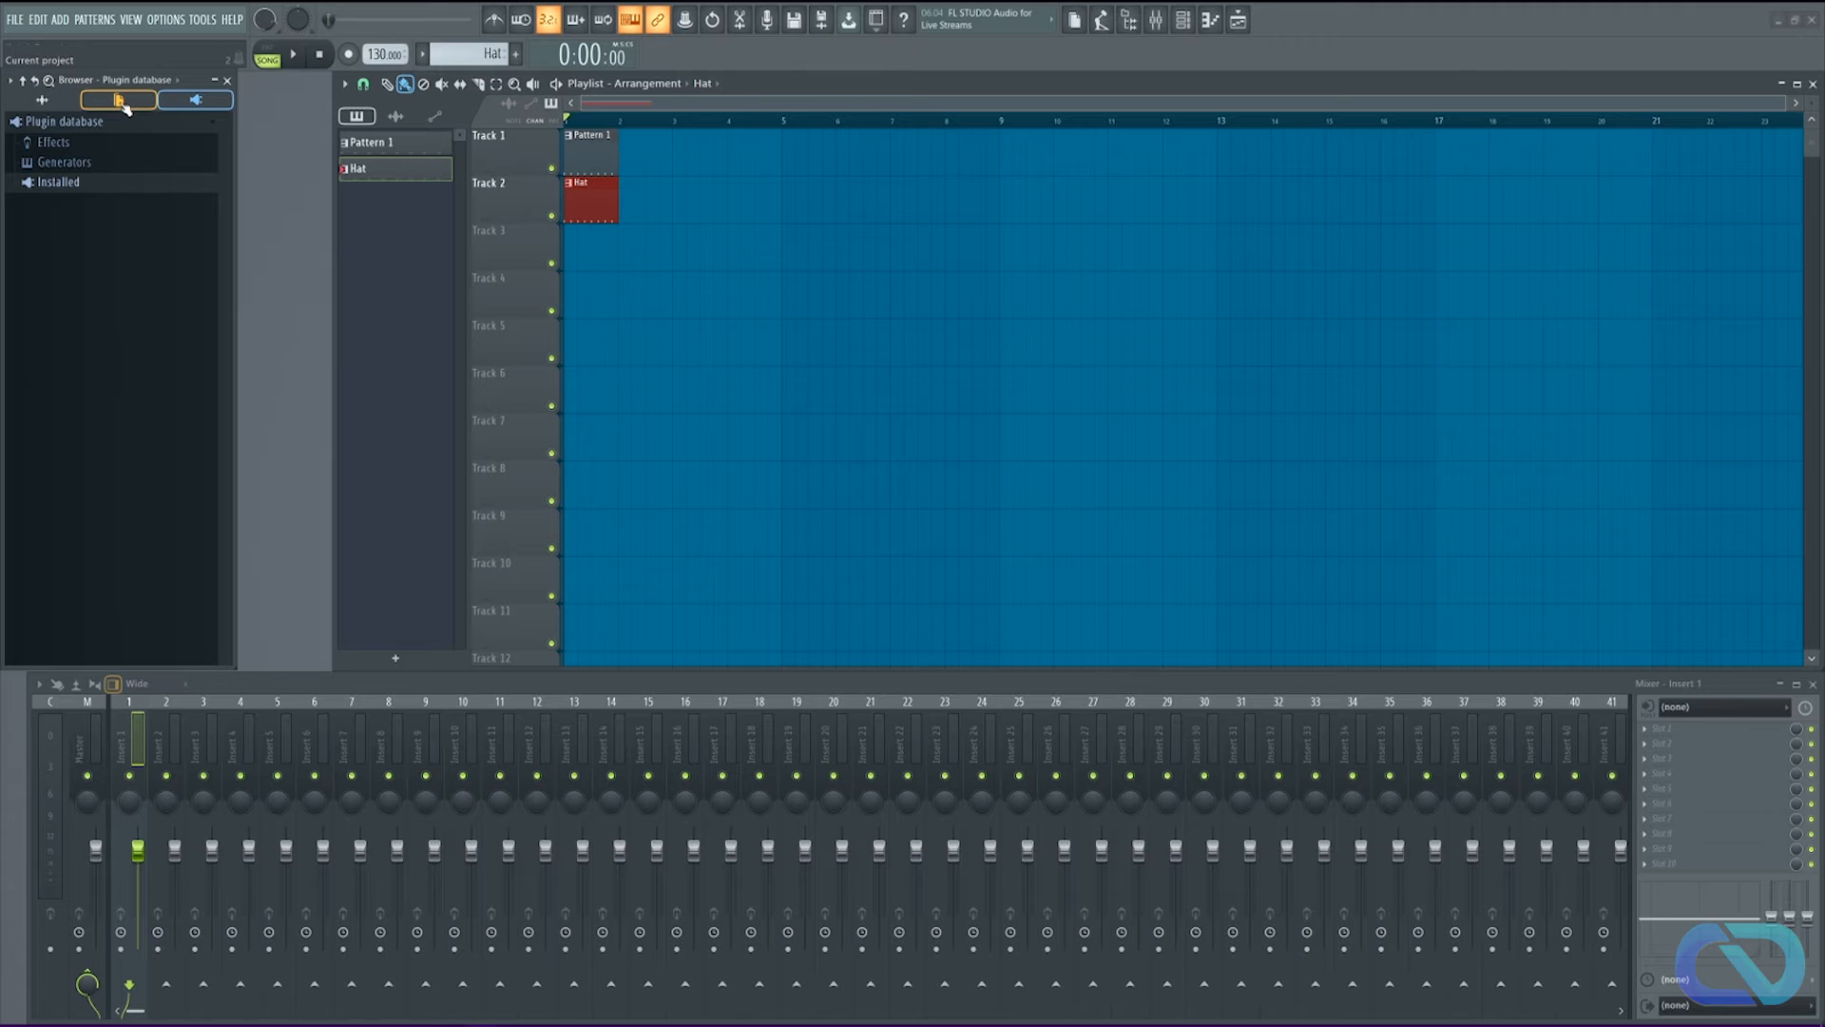
pyautogui.click(42, 100)
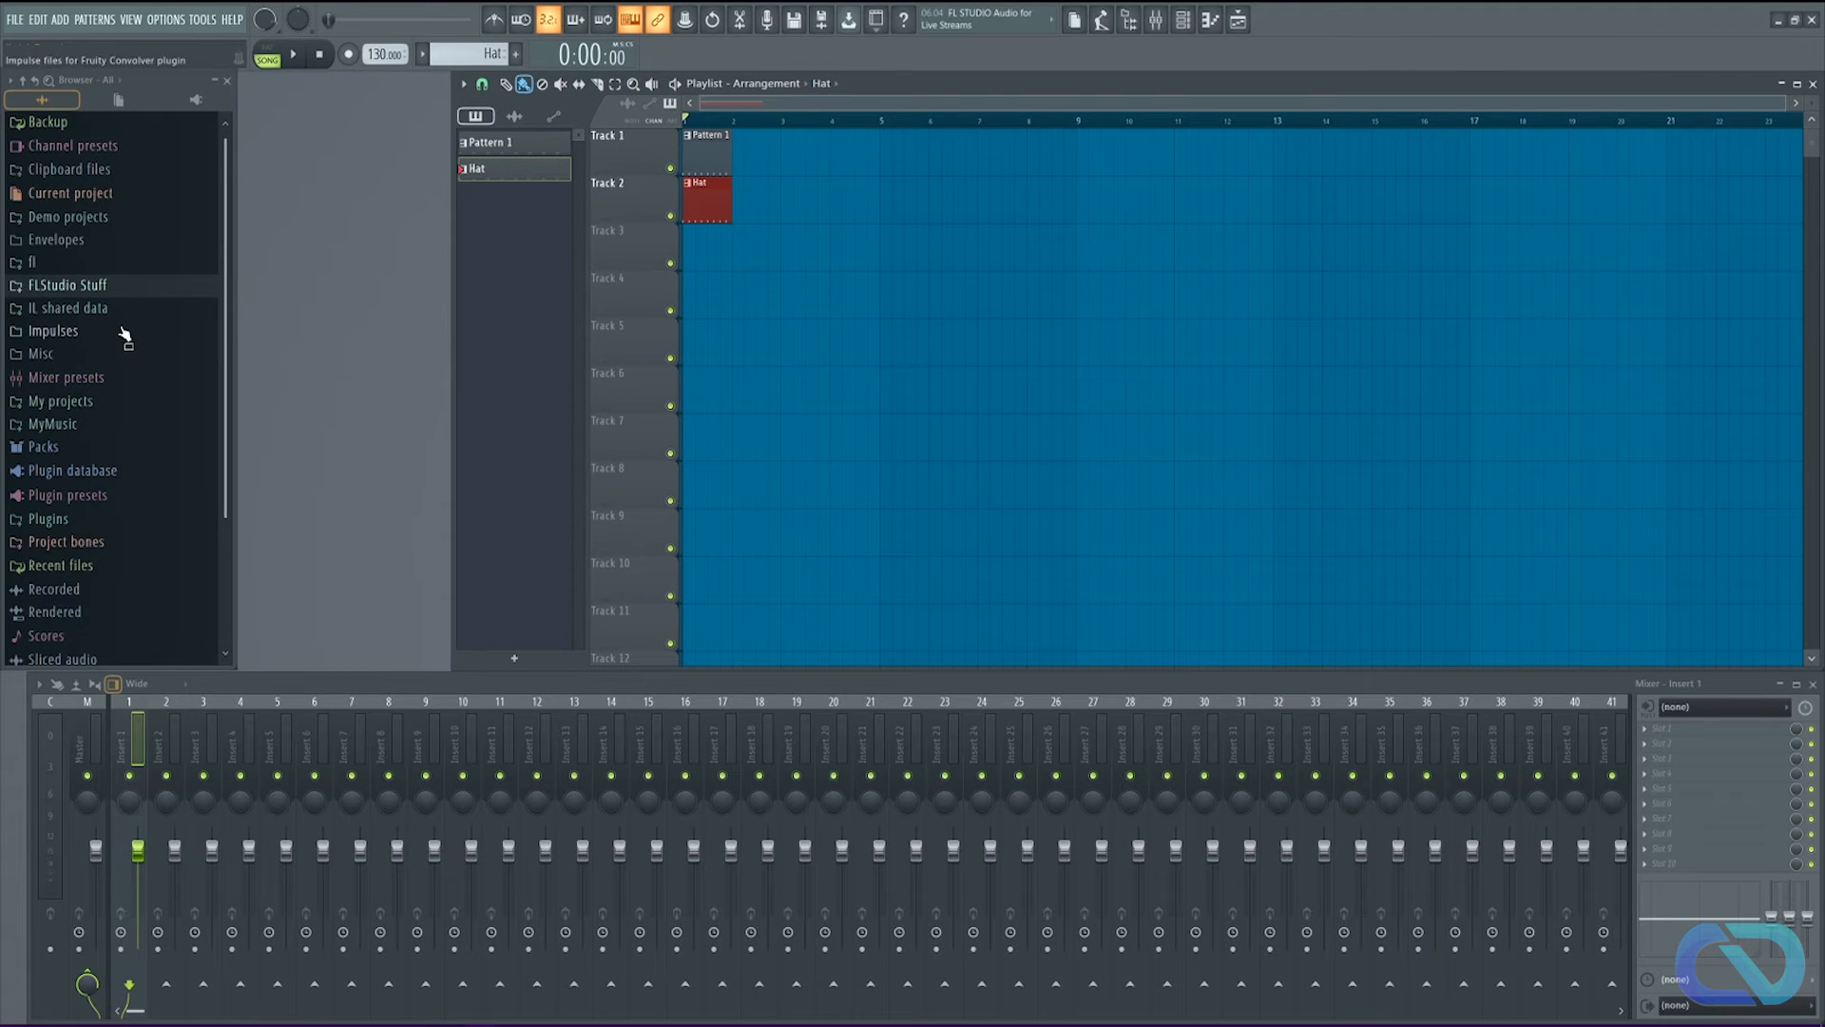
pyautogui.click(86, 288)
pyautogui.click(114, 278)
pyautogui.click(179, 238)
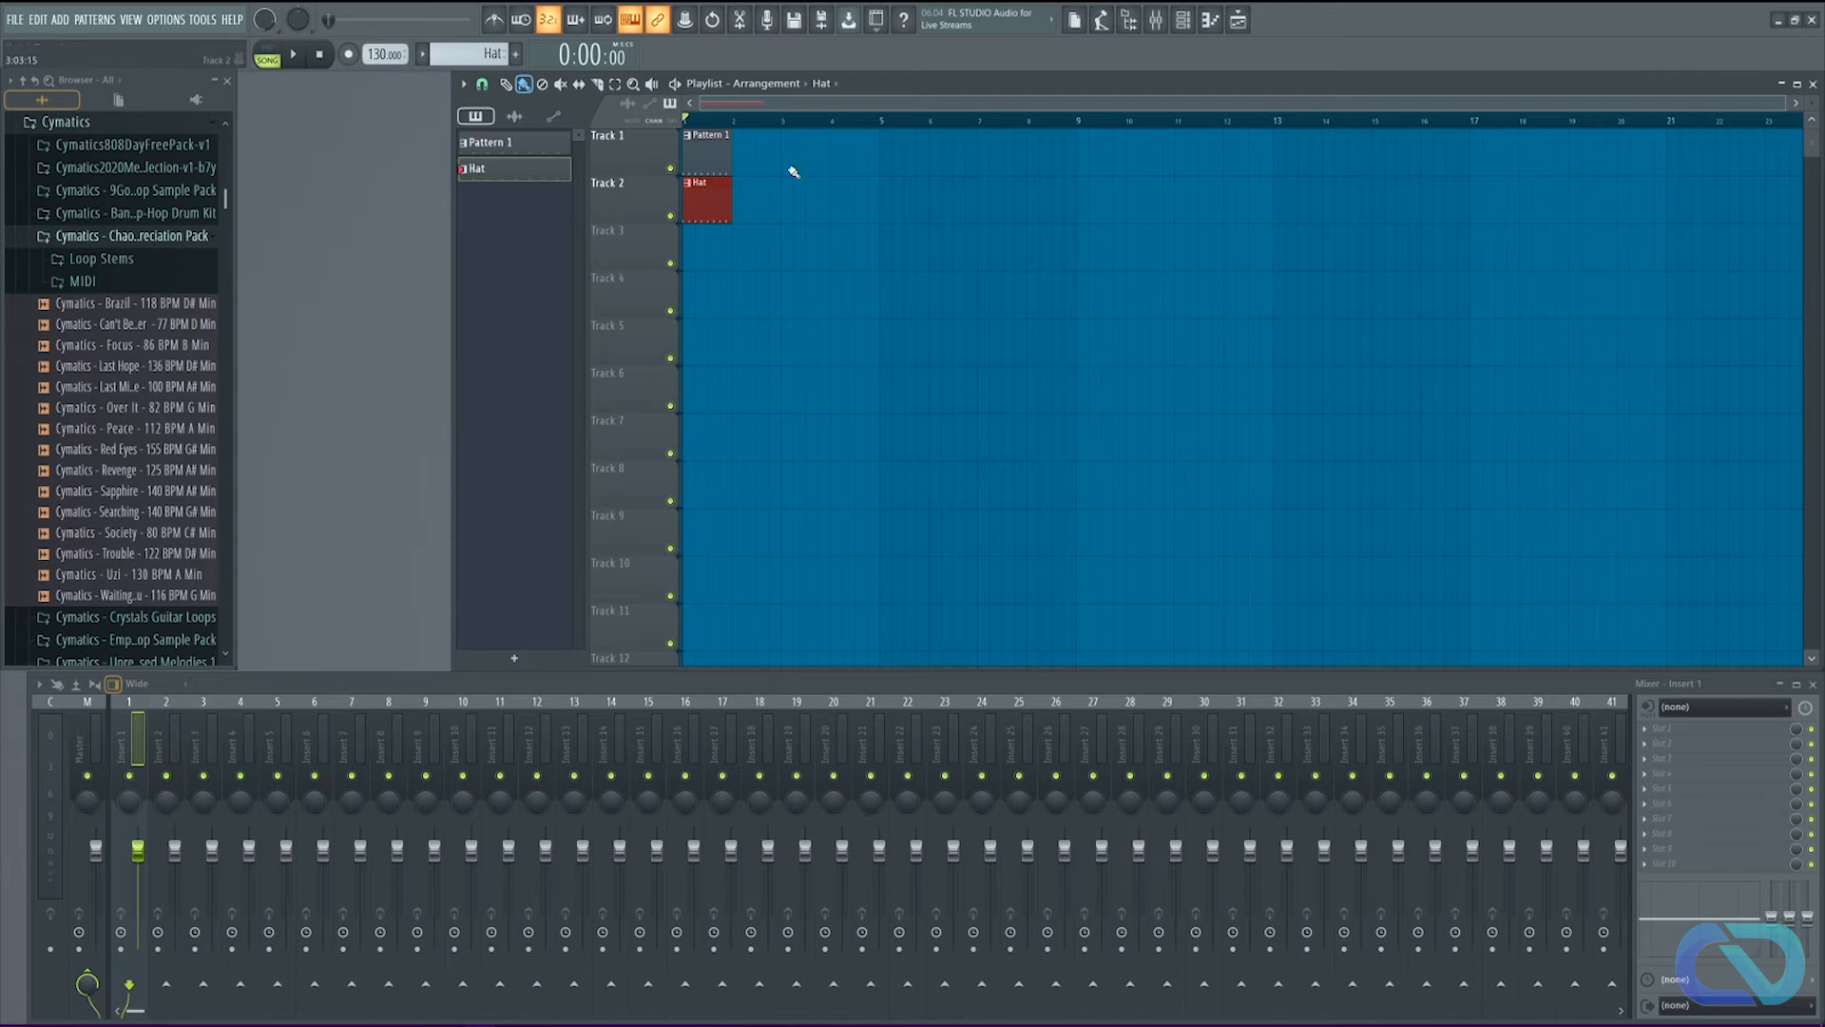
# Step: Add a pattern named Sample and place the Cymatics - Focus - 86 BPM B Min loop at the start of Track 4
pyautogui.click(517, 54)
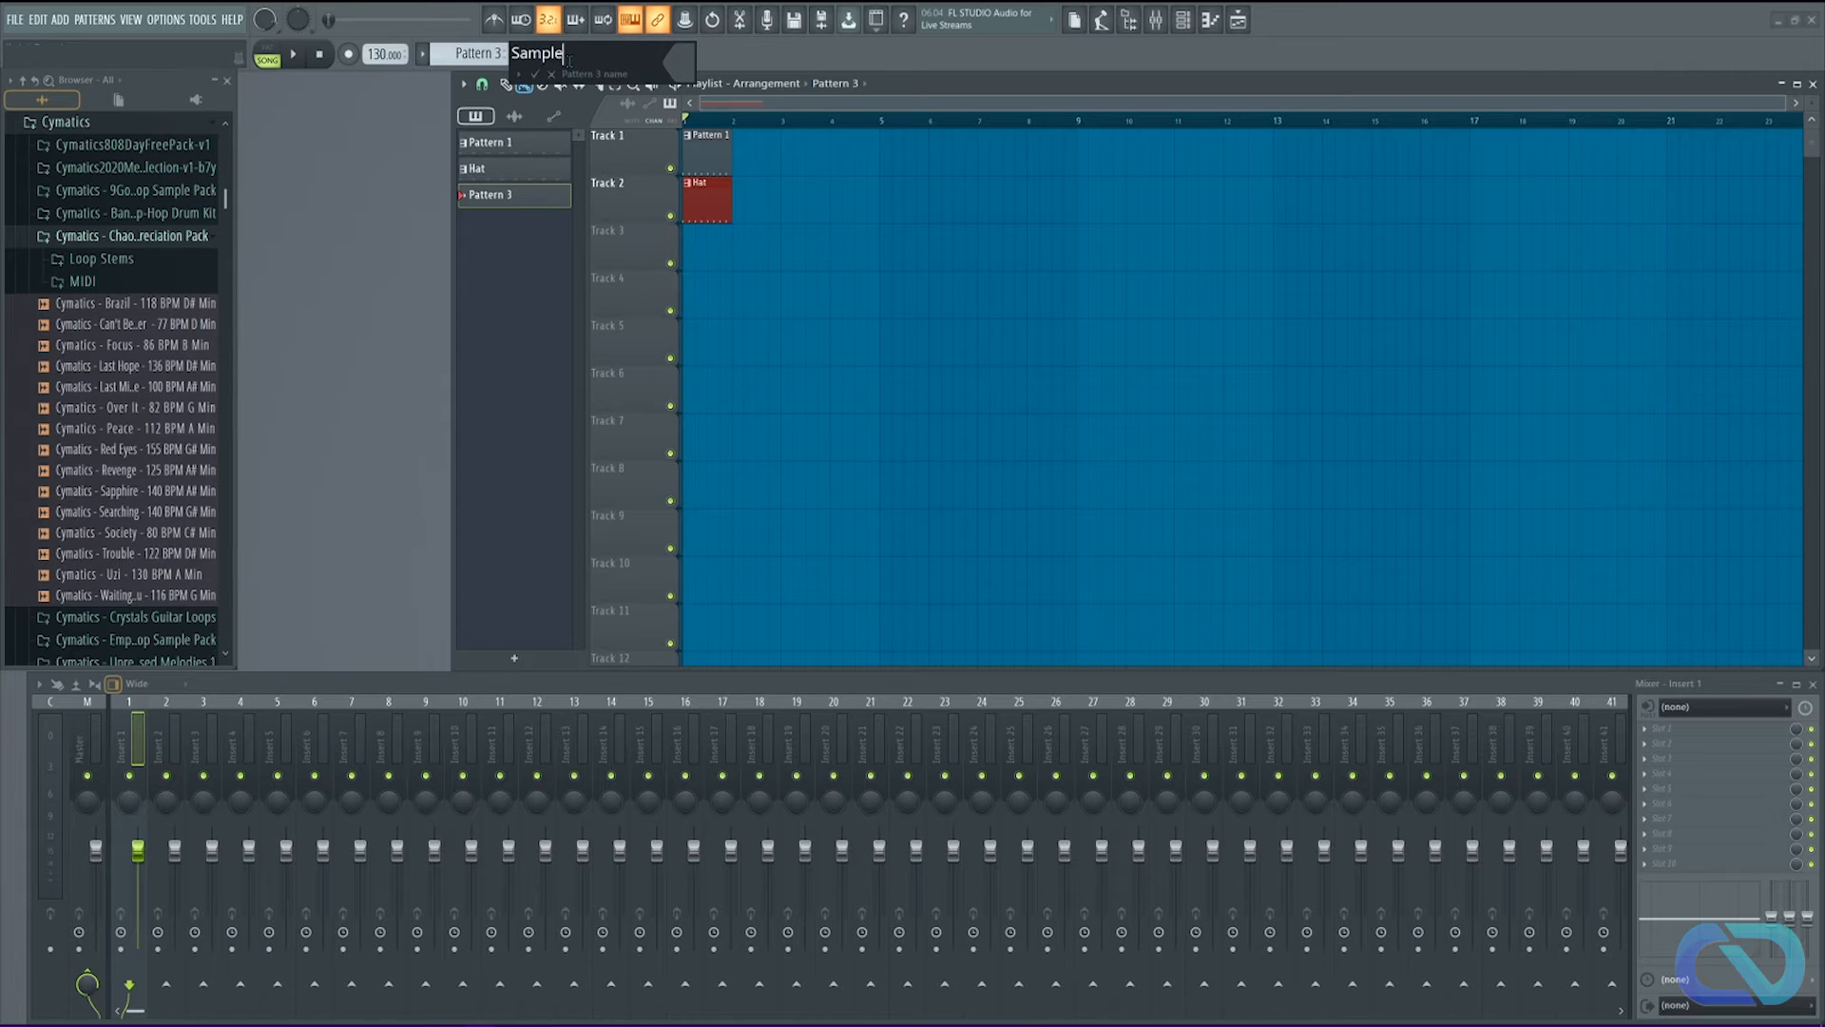
pyautogui.press('Return')
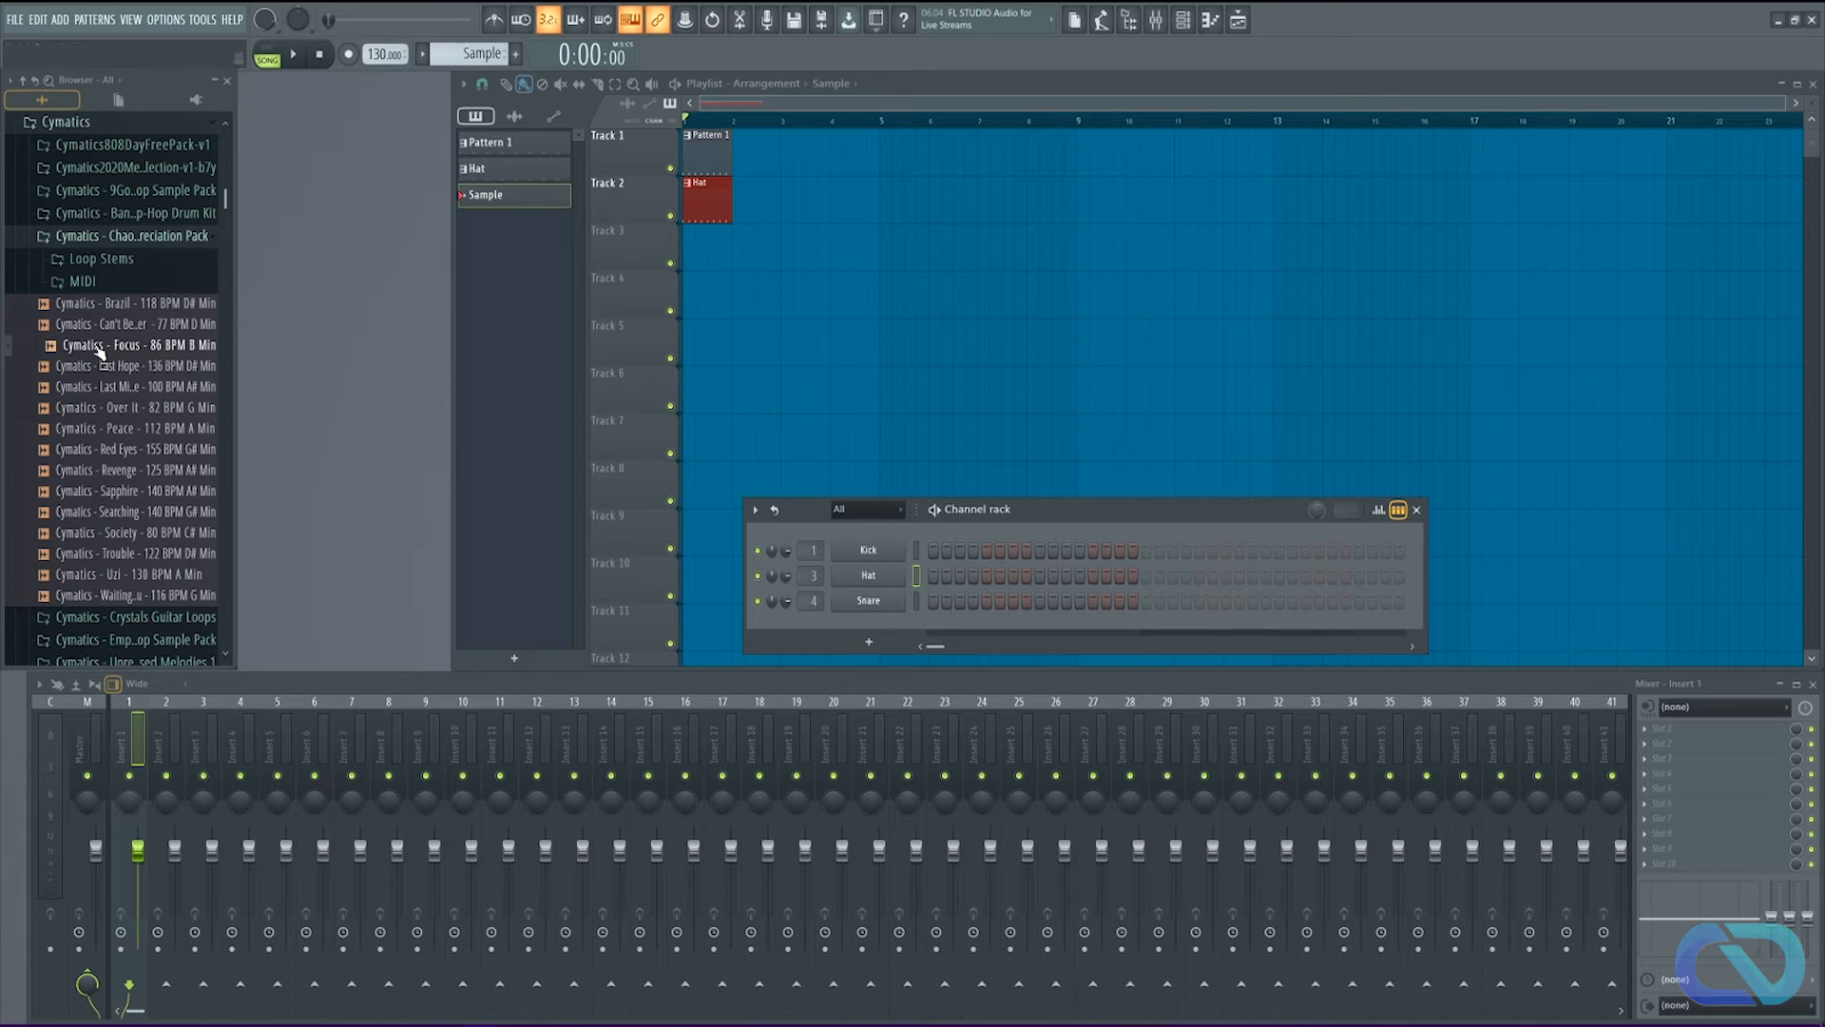
pyautogui.moveTo(100, 351); pyautogui.dragTo(704, 285)
# Step: Play the song, mute Tracks 1 and 2, and play the Track 4 loop on its own
pyautogui.press('space')
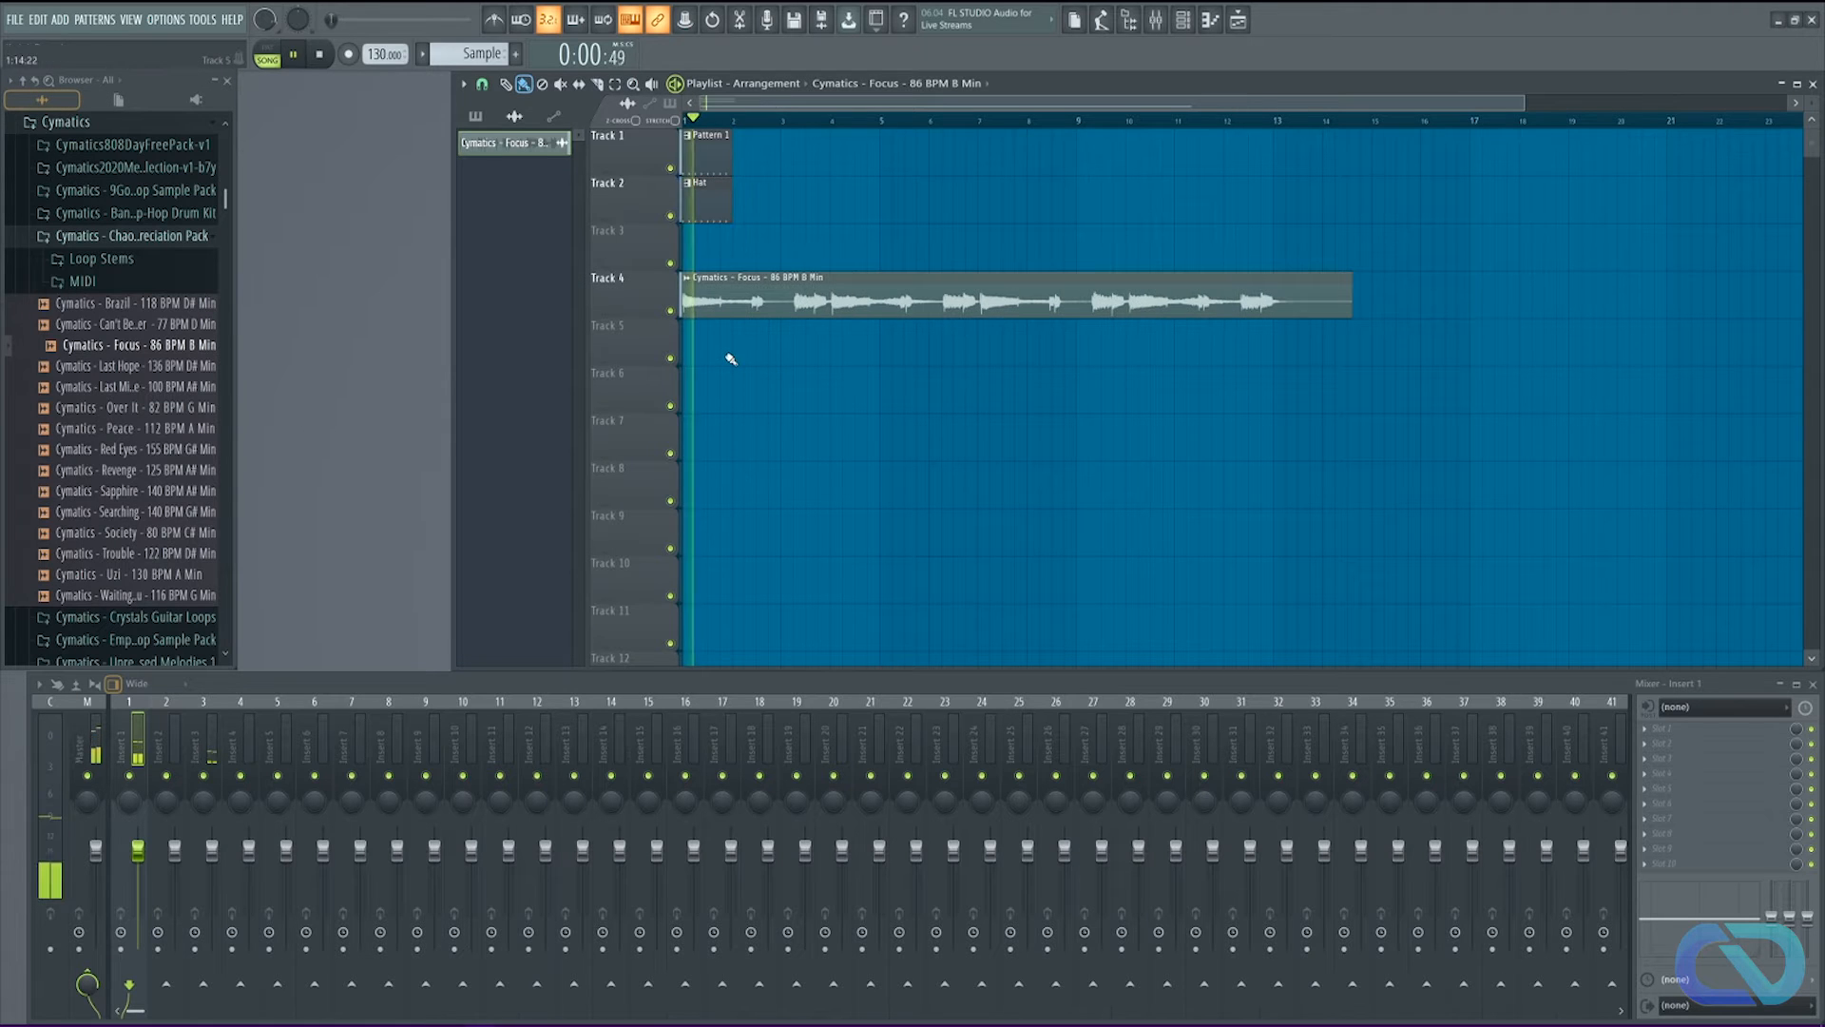
pyautogui.press('space')
pyautogui.click(670, 216)
pyautogui.click(670, 168)
pyautogui.press('space')
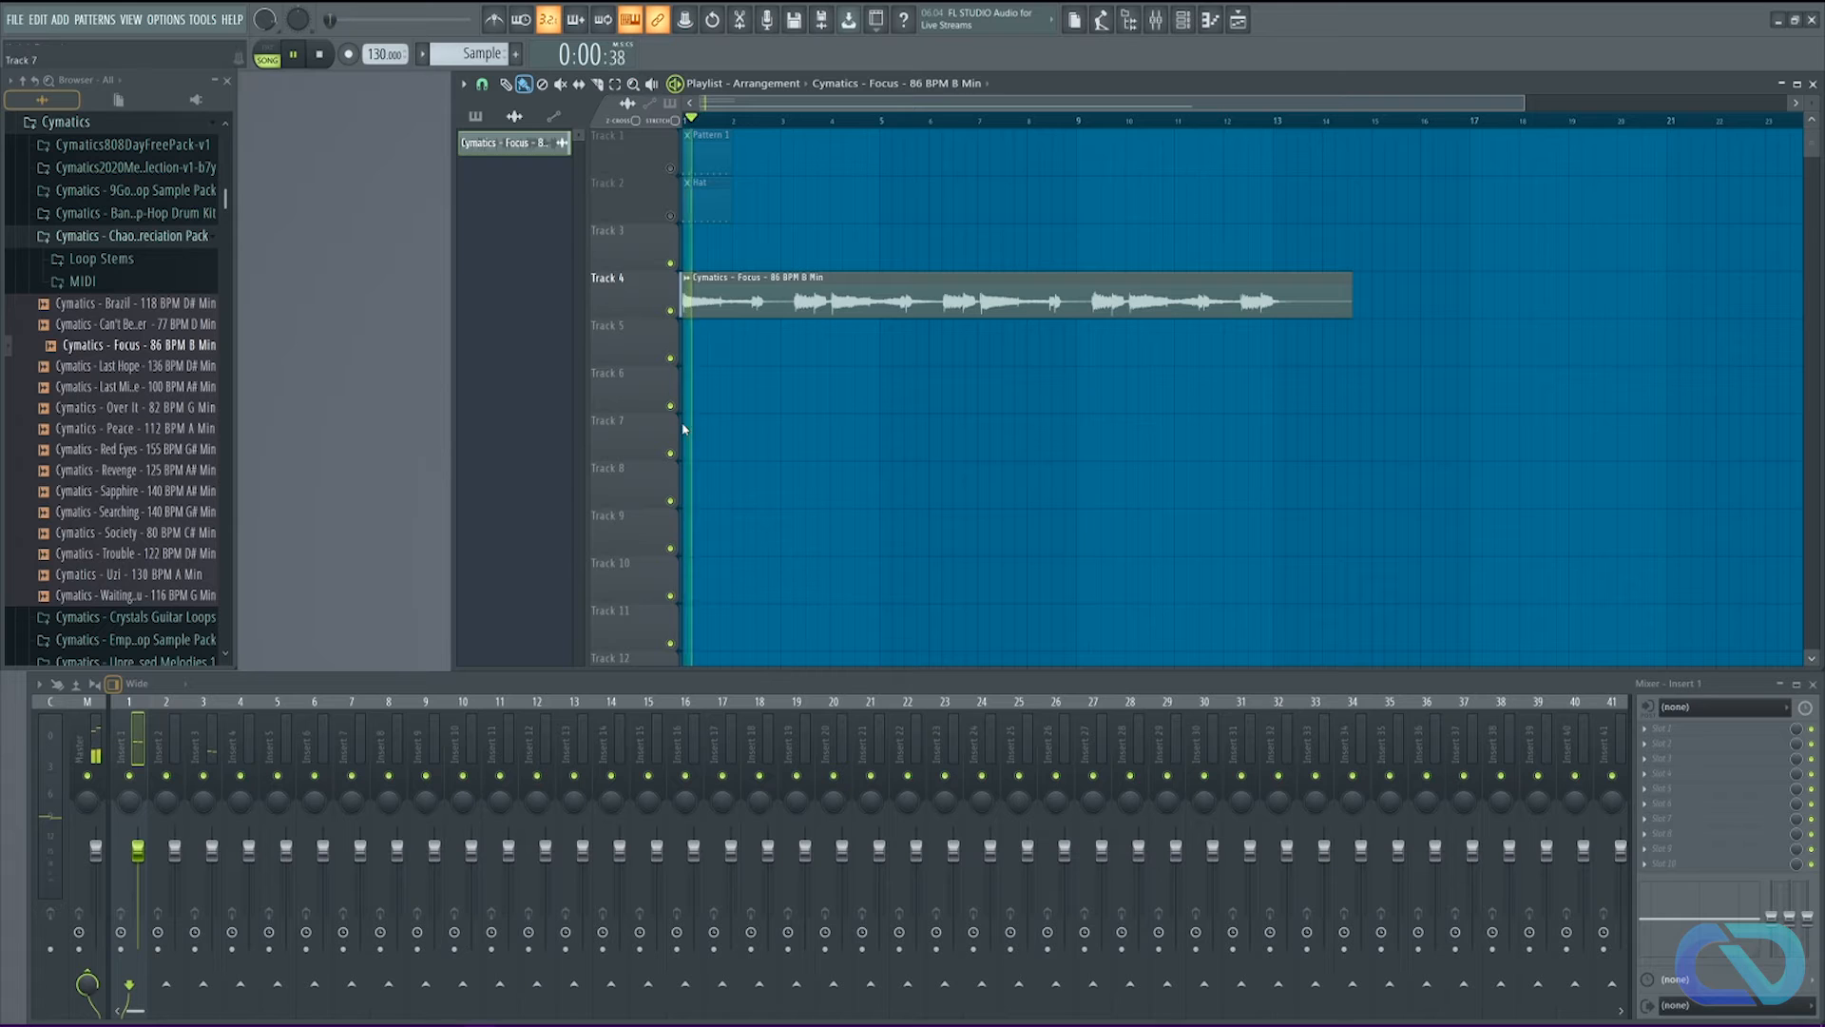
pyautogui.press('space')
# Step: Expand the pack's MIDI folder and show the channel rack over the playlist with its channel filter set to All
pyautogui.click(1182, 19)
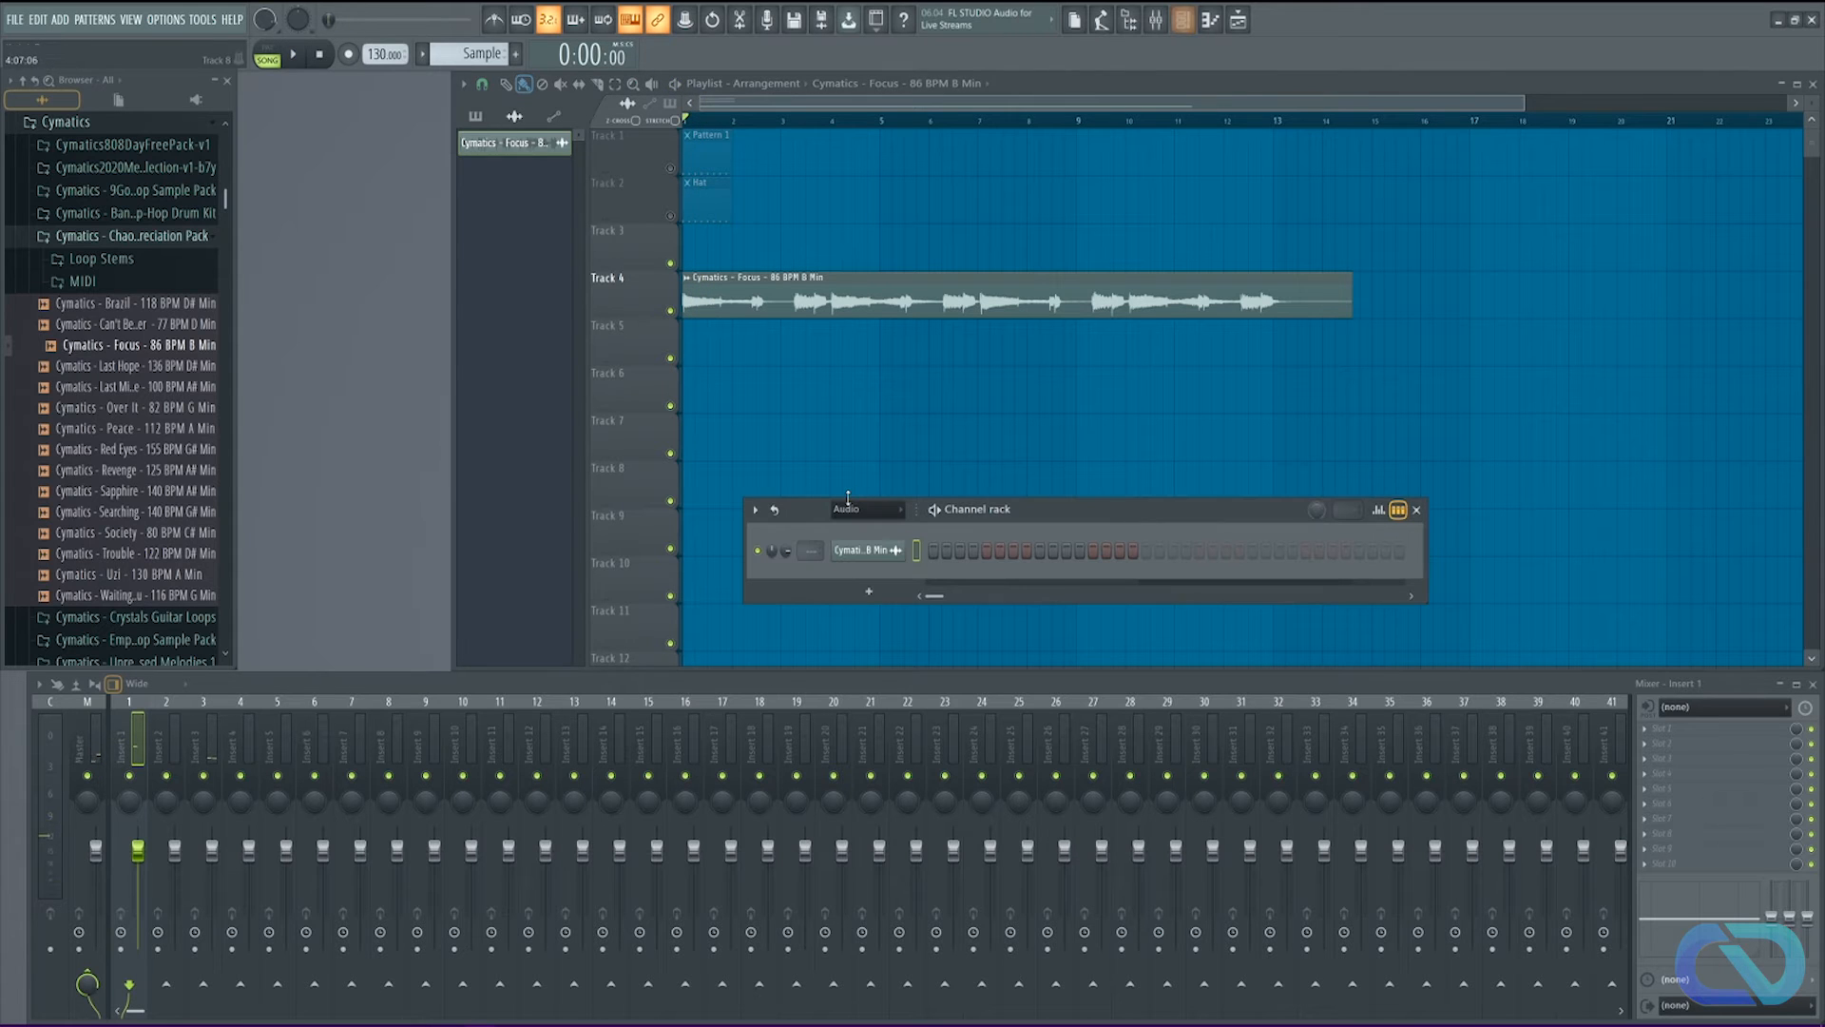
pyautogui.click(82, 281)
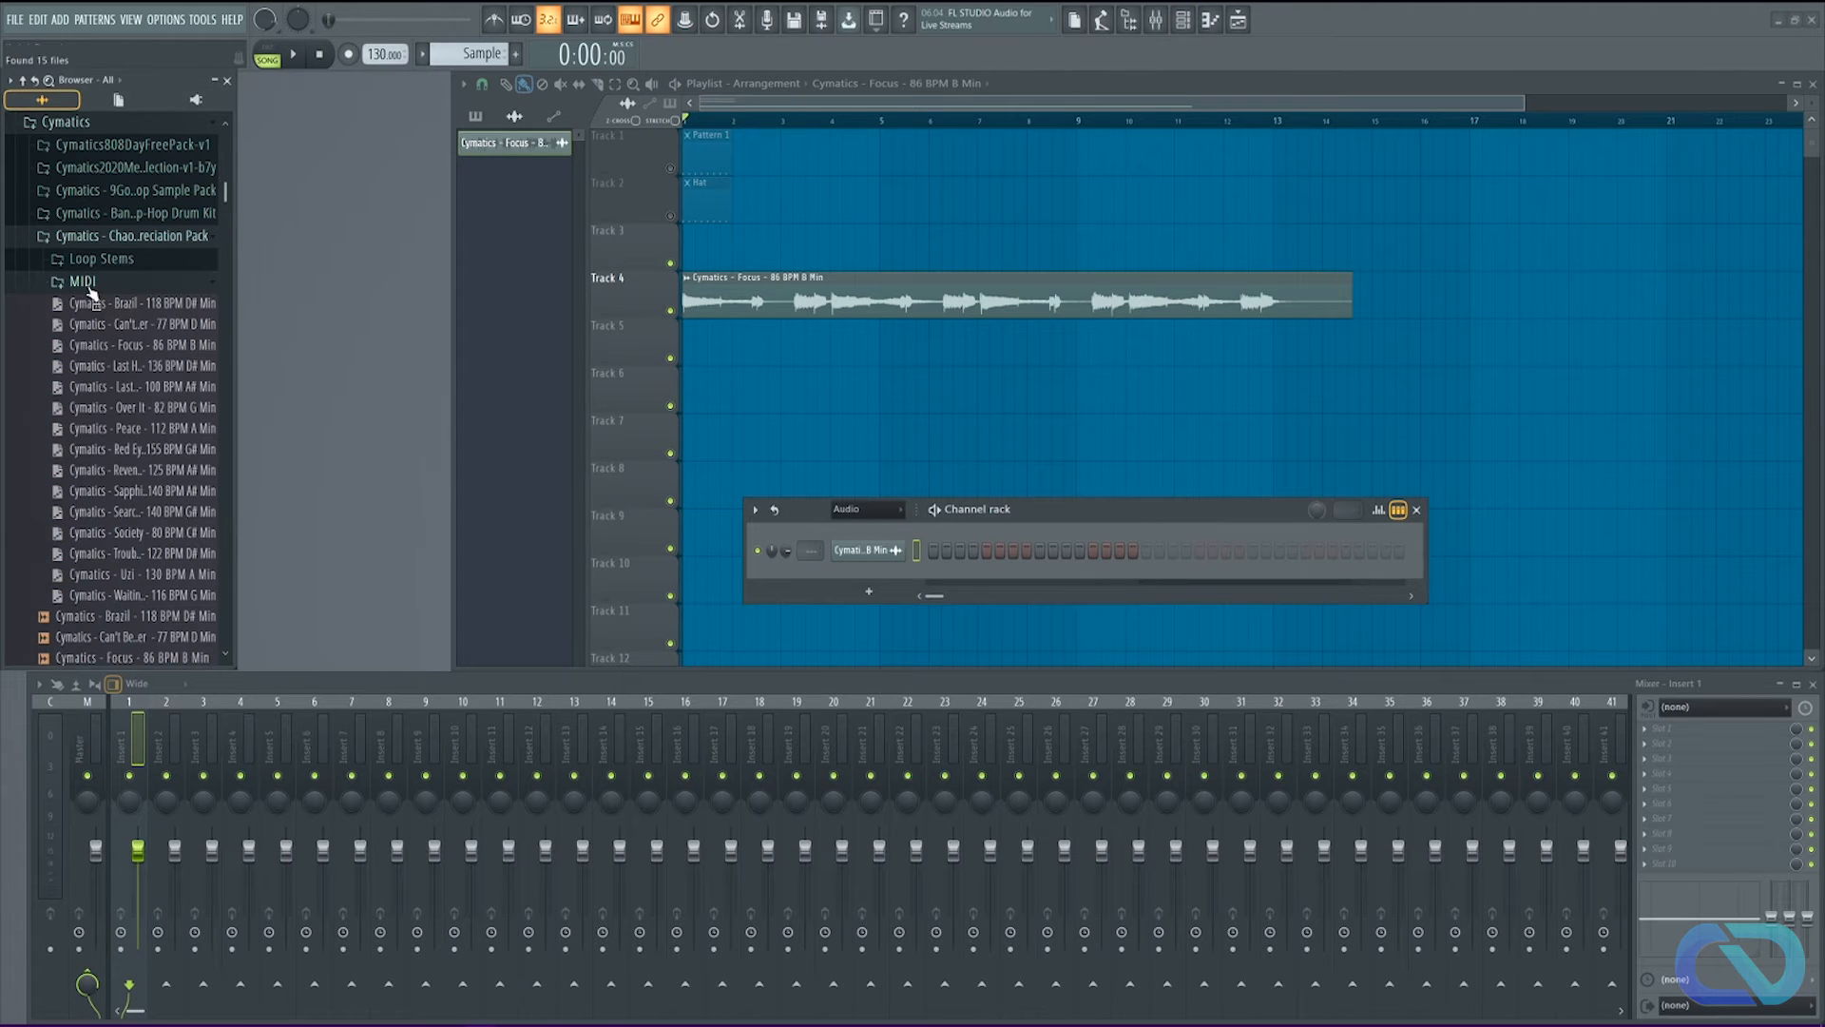
pyautogui.moveTo(1033, 519); pyautogui.dragTo(839, 330)
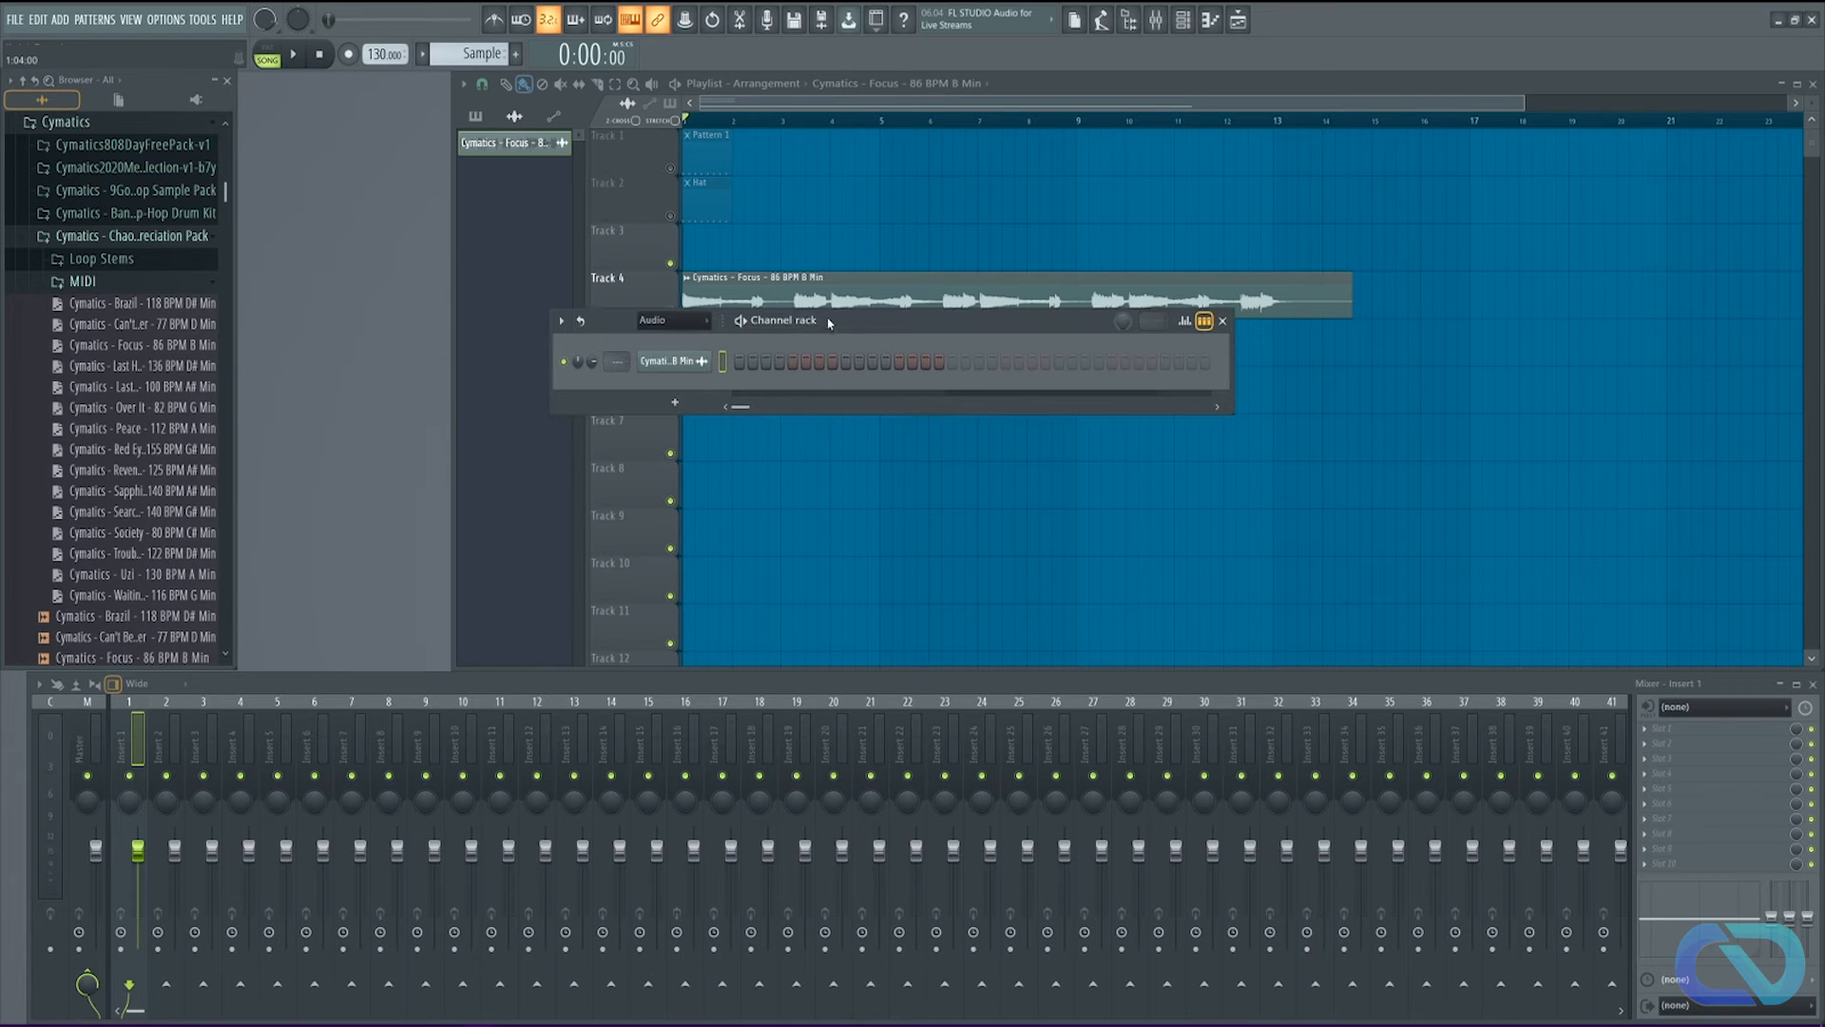
pyautogui.click(671, 319)
pyautogui.click(699, 335)
# Step: Add a pattern named Midi and add a LABS instrument channel to the channel rack
pyautogui.click(516, 55)
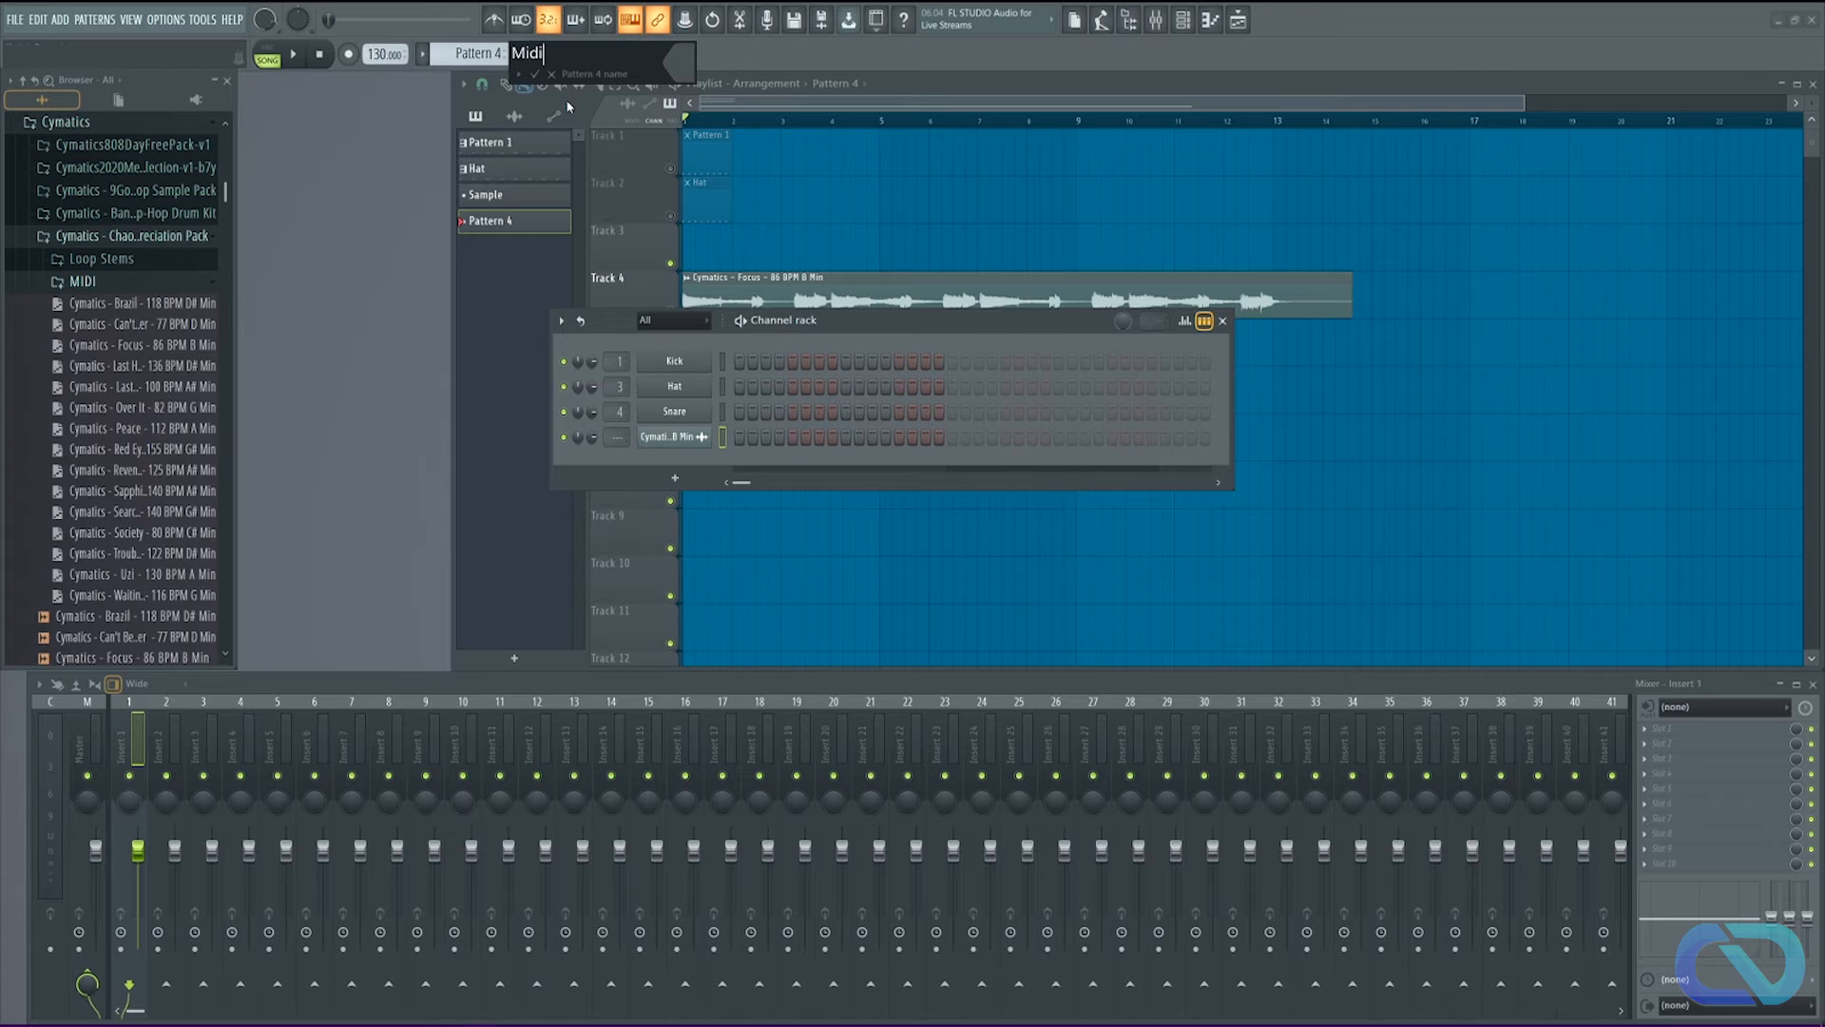
pyautogui.press('Return')
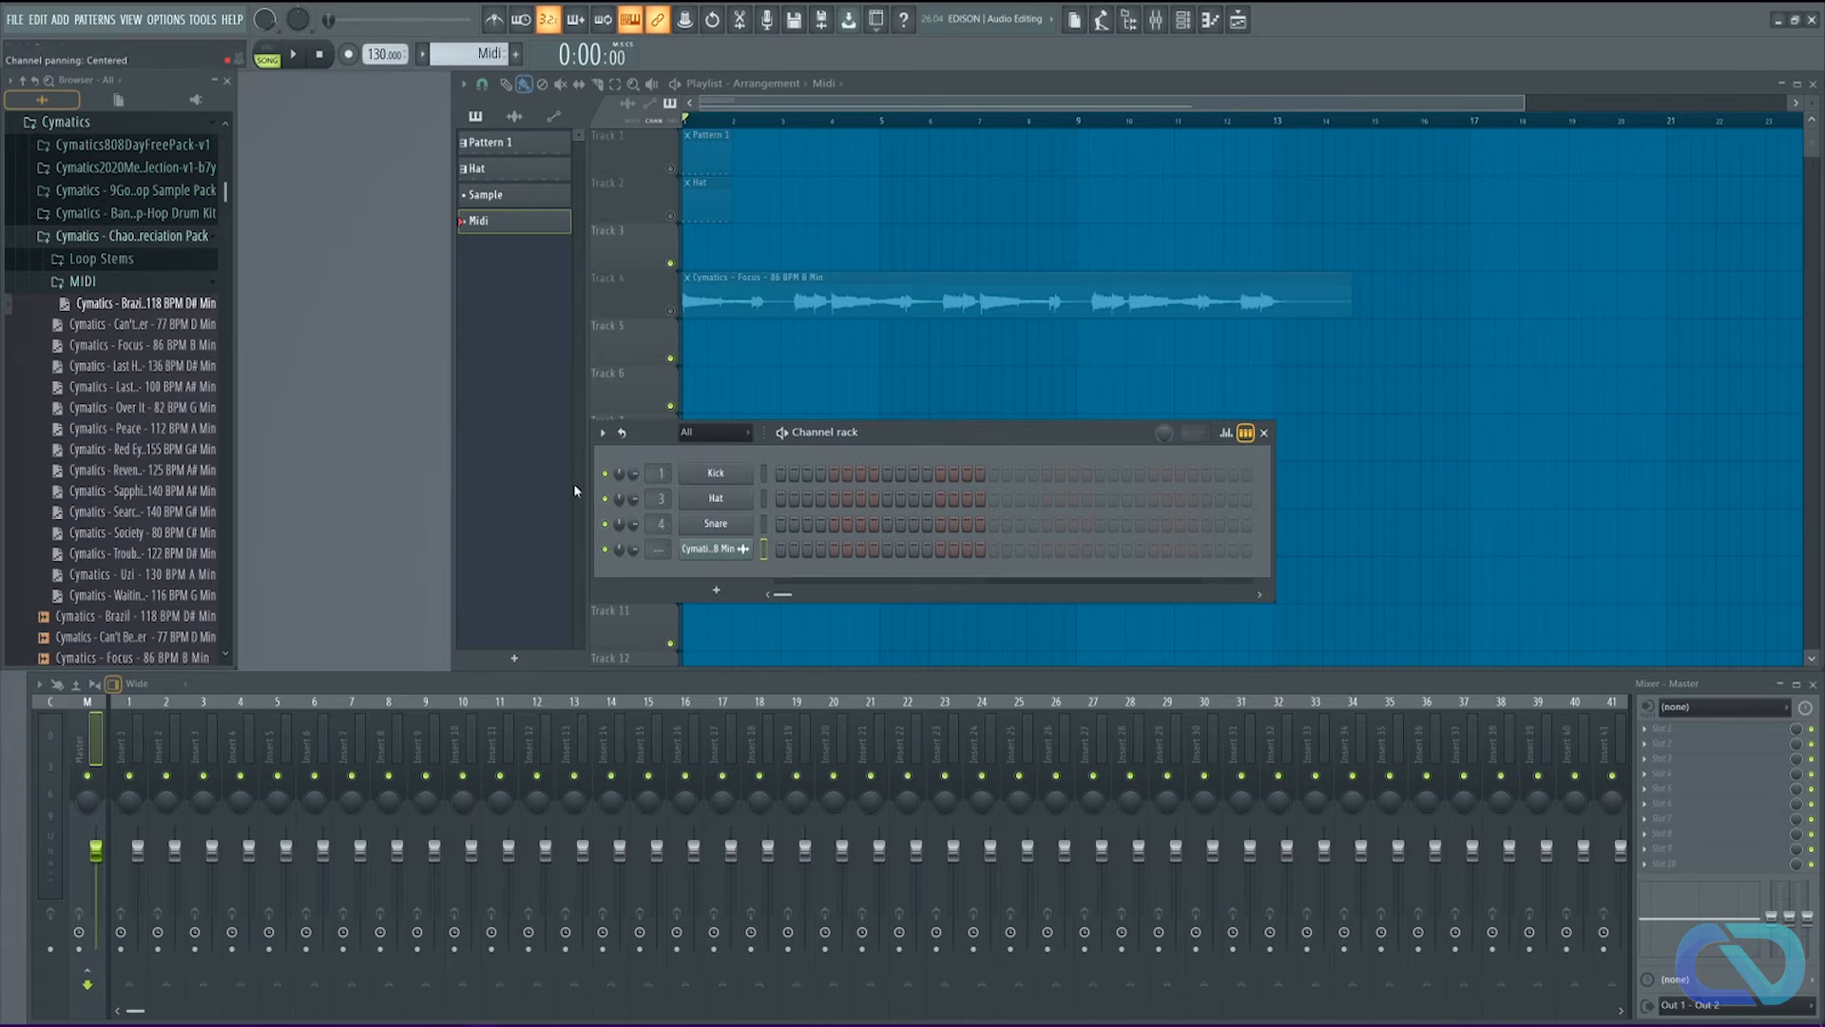
pyautogui.click(726, 597)
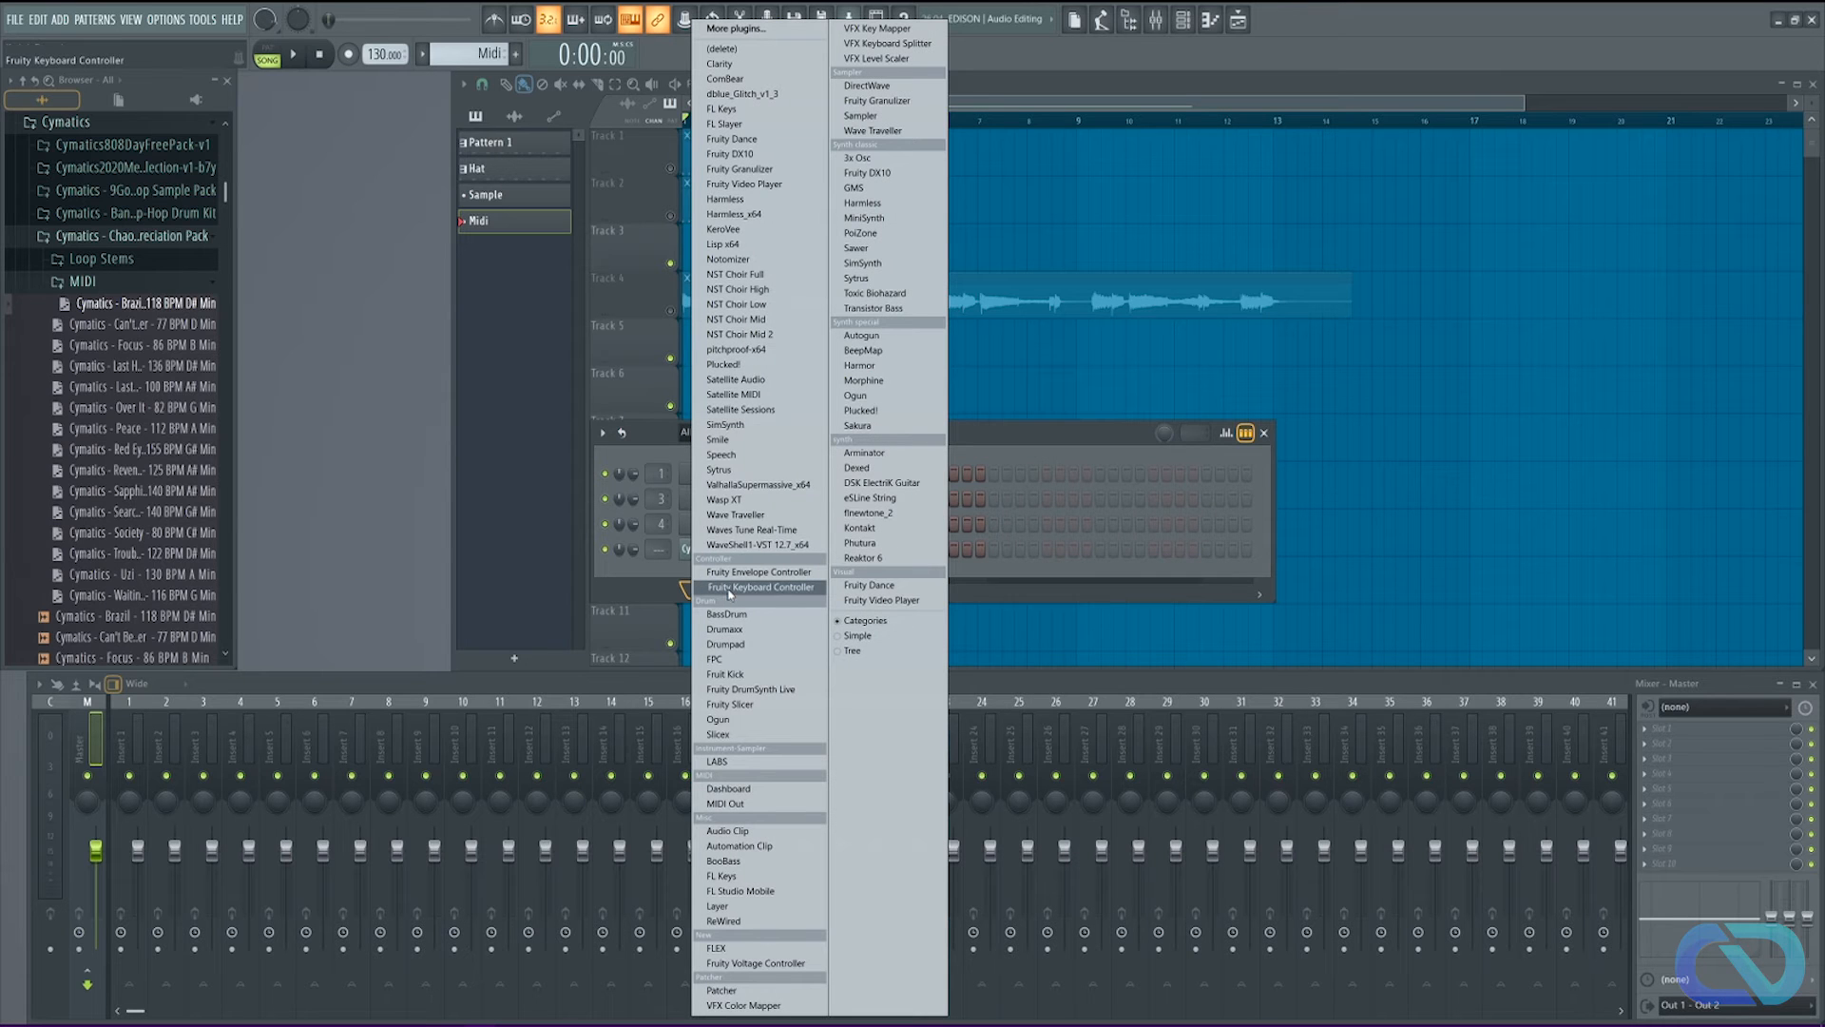
pyautogui.click(757, 763)
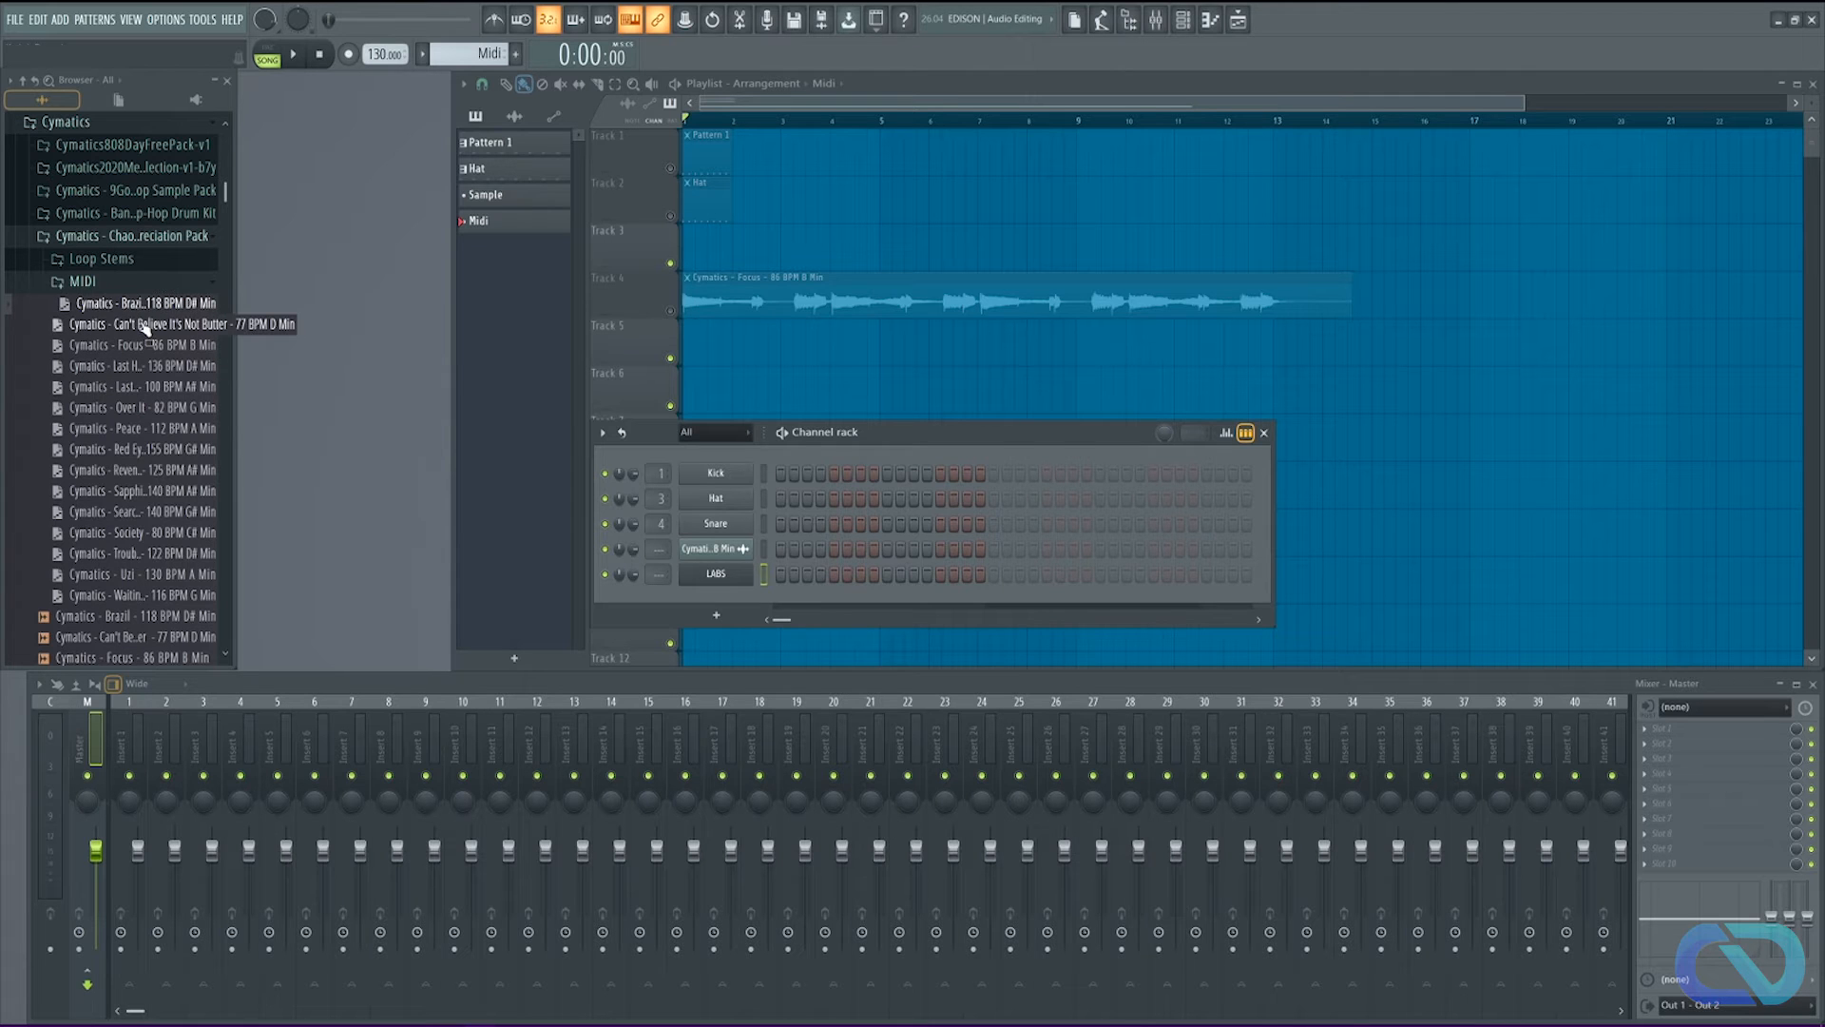
# Step: Load the Cymatics - Can't Believe It's Not Butter - 77 BPM D Min MIDI into LABS and place the Midi pattern at Track 5's start
pyautogui.moveTo(145, 328); pyautogui.dragTo(720, 582)
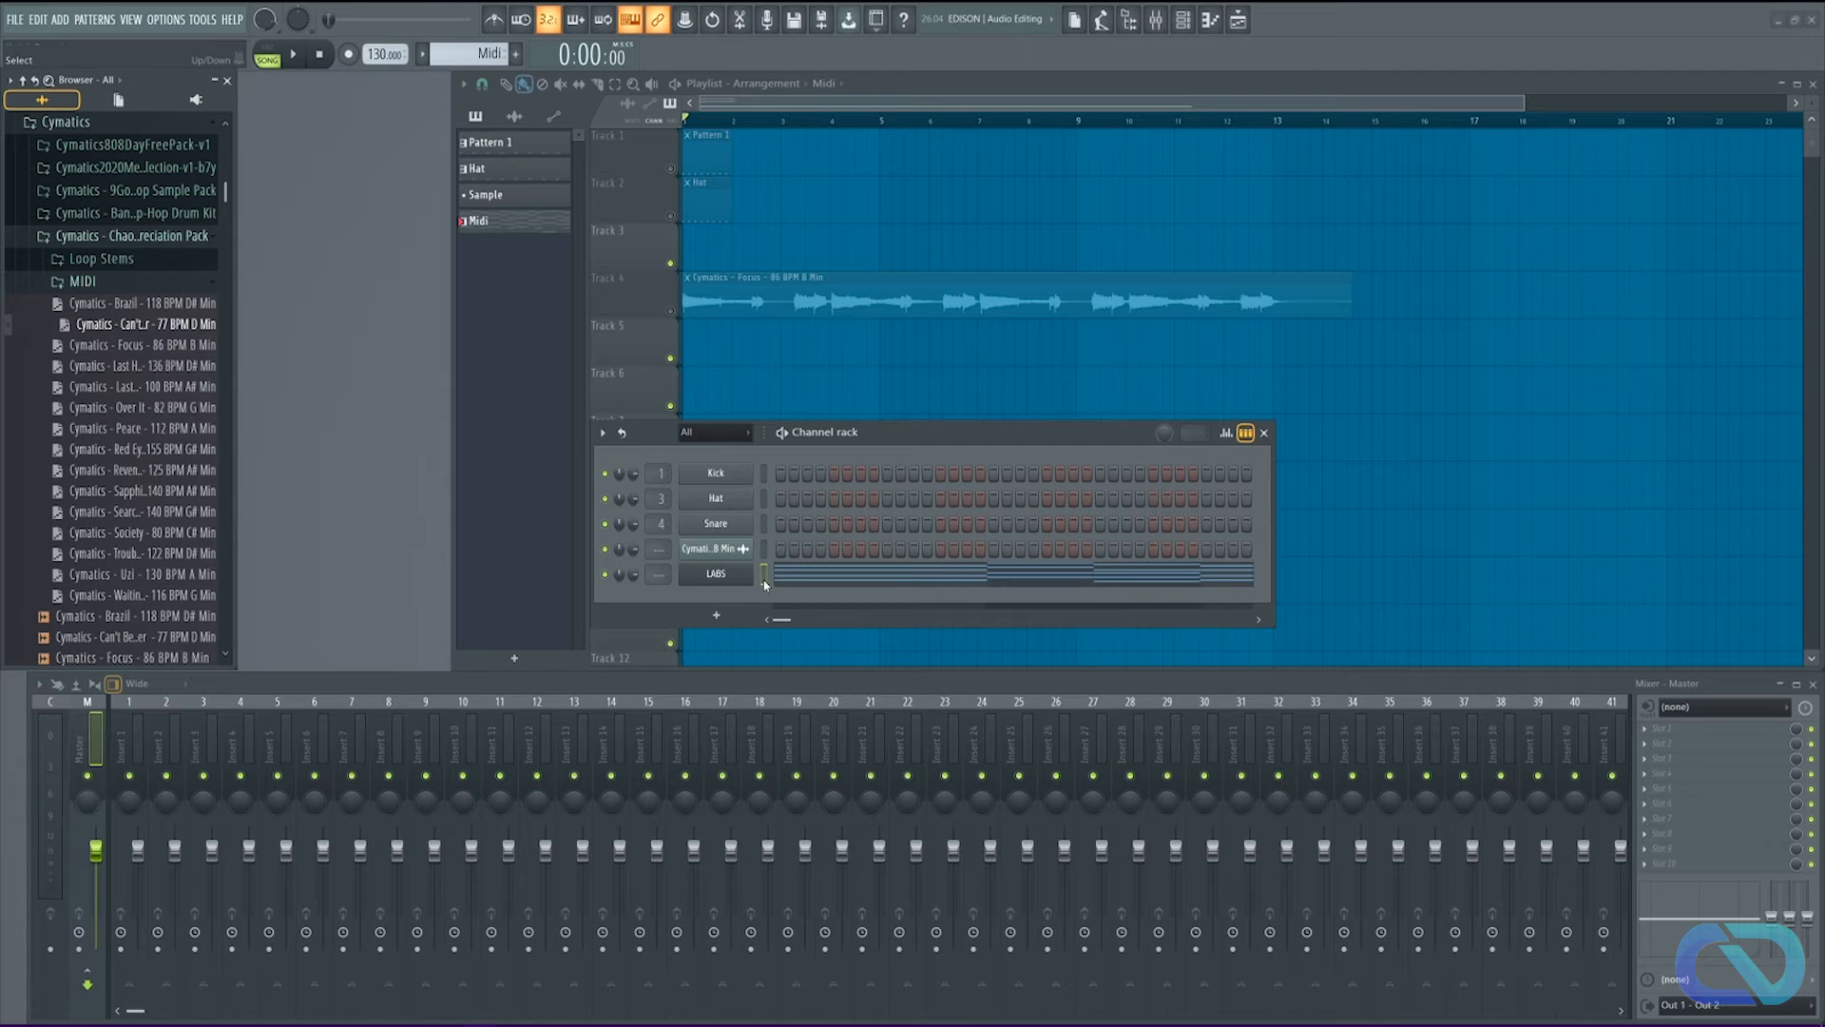
pyautogui.click(791, 351)
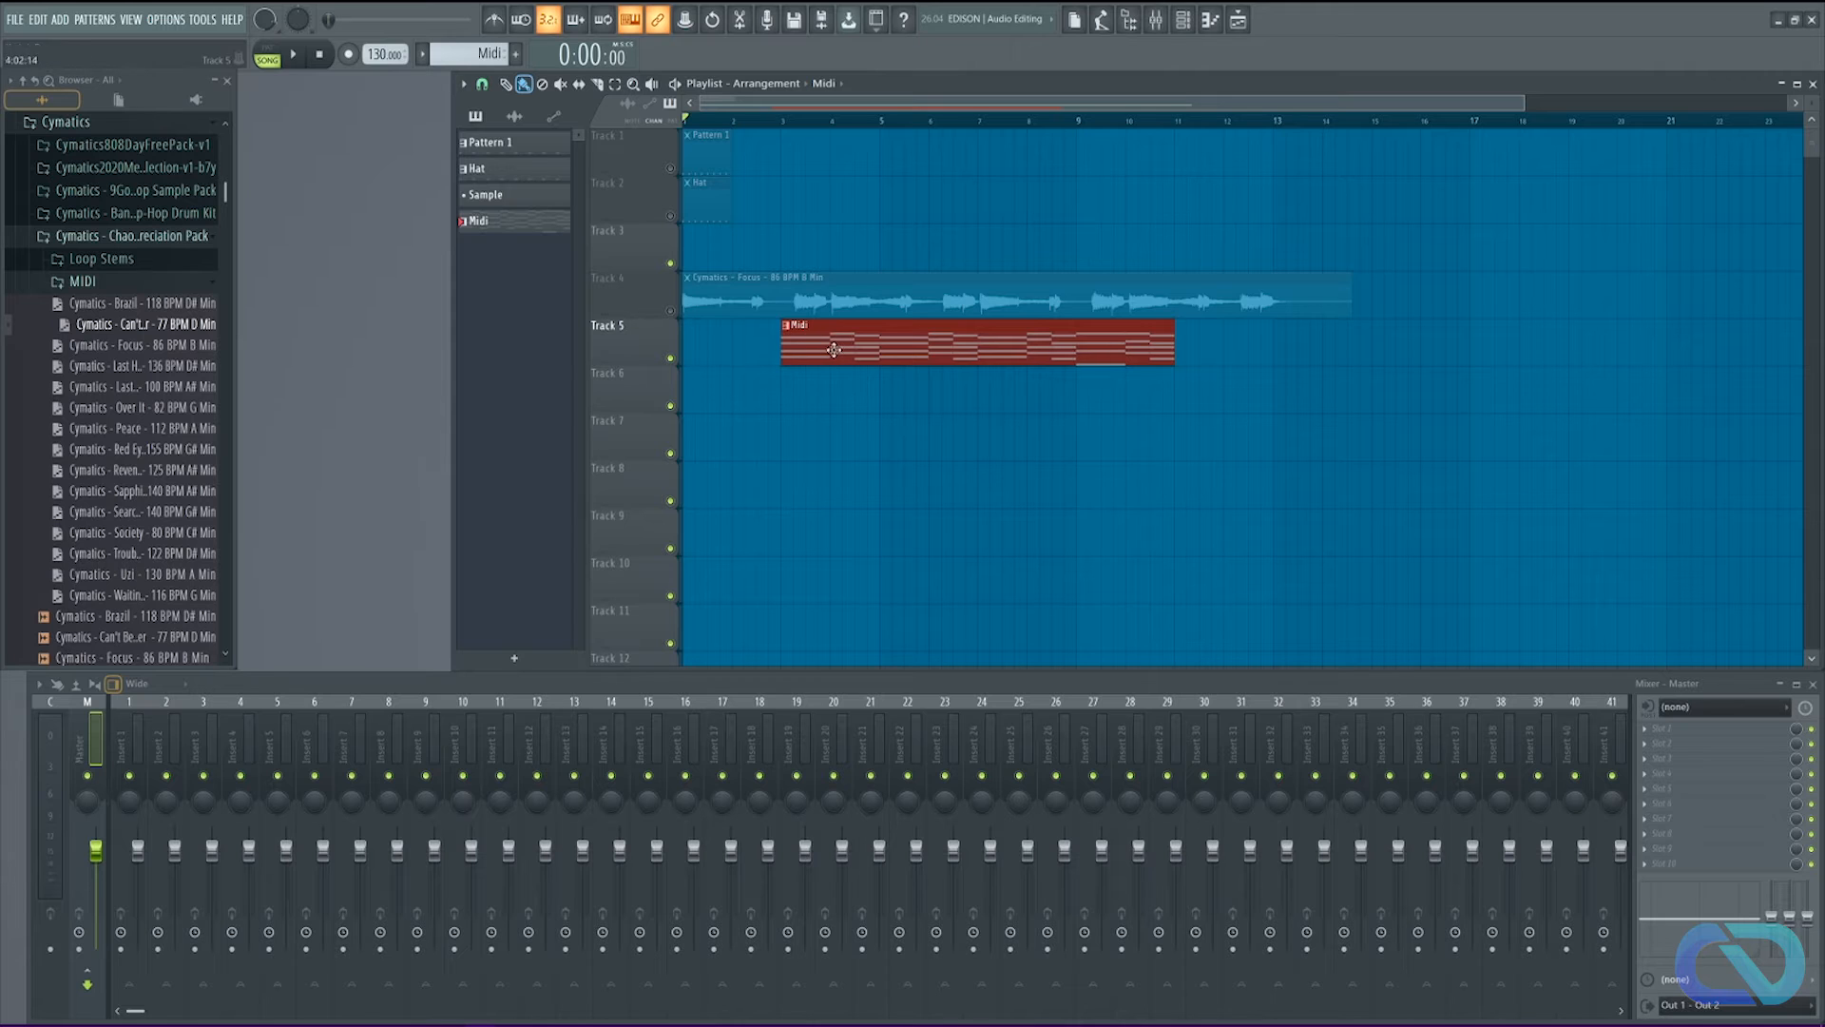
pyautogui.moveTo(835, 353); pyautogui.dragTo(735, 353)
# Step: Play the song, set the project tempo to 77 BPM and play it again
pyautogui.press('space')
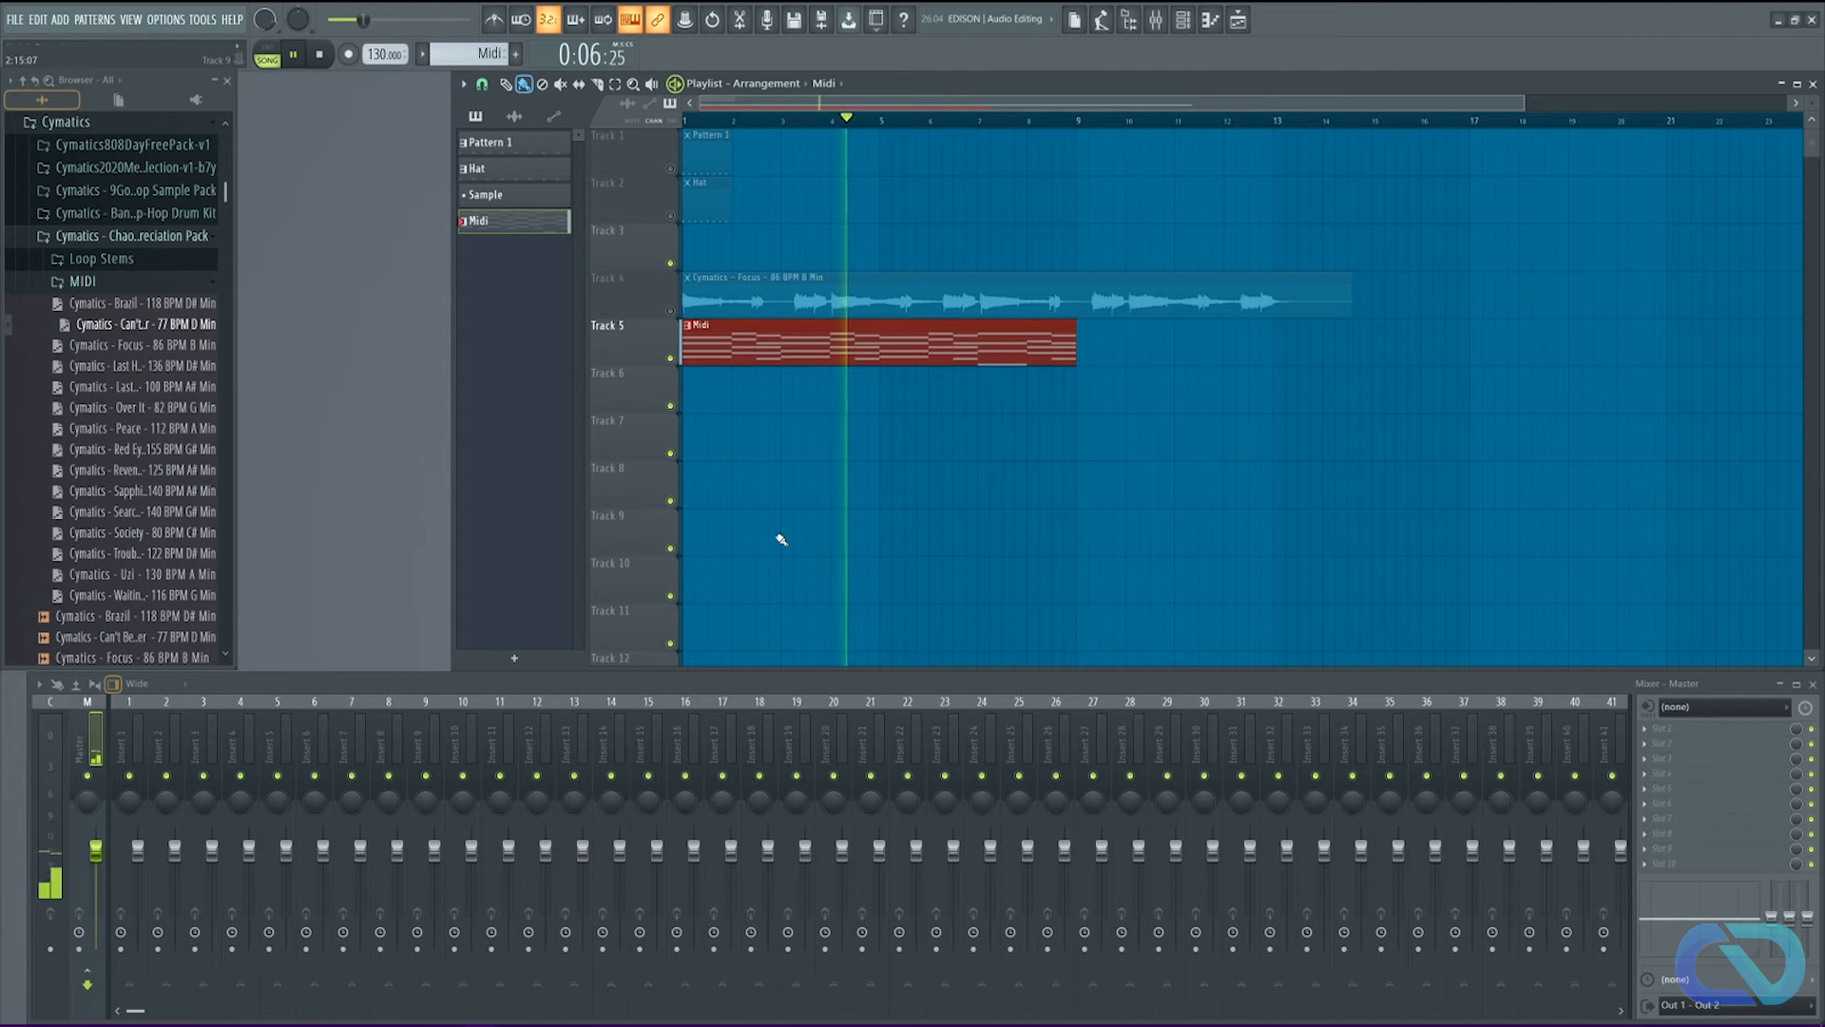
pyautogui.press('space')
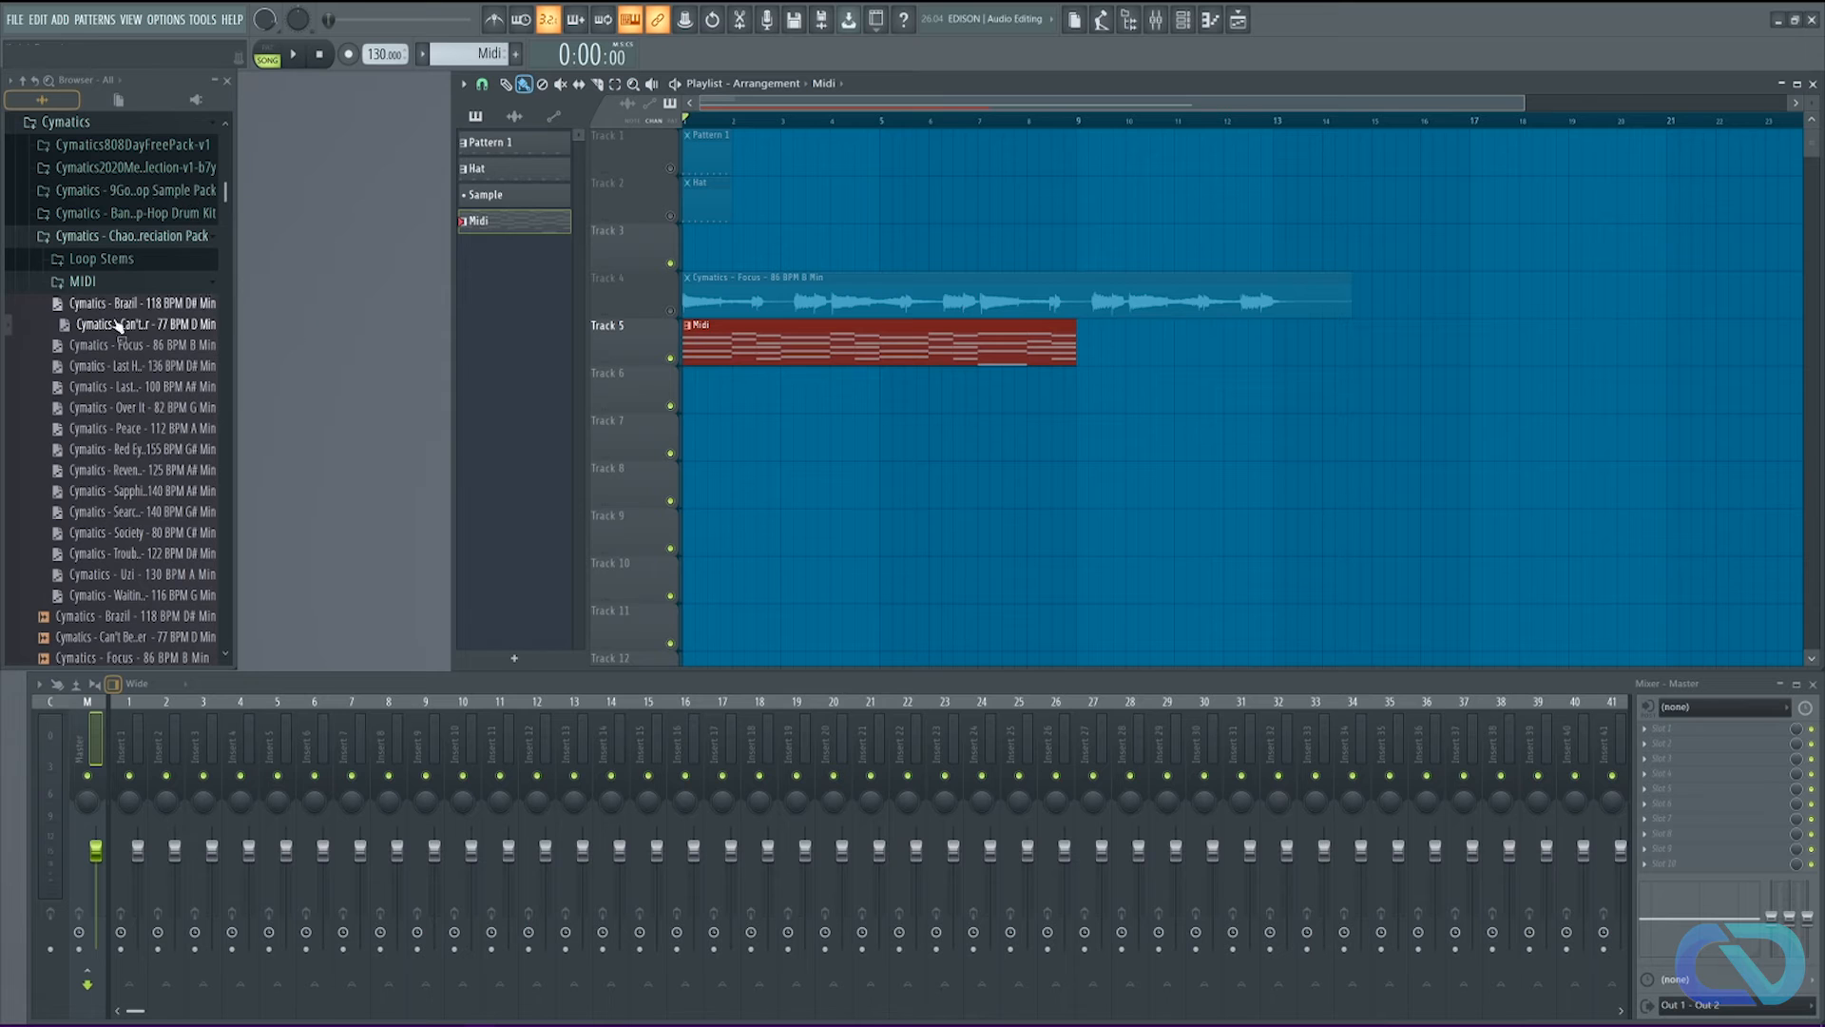
pyautogui.moveTo(383, 56); pyautogui.dragTo(384, 107)
pyautogui.press('space')
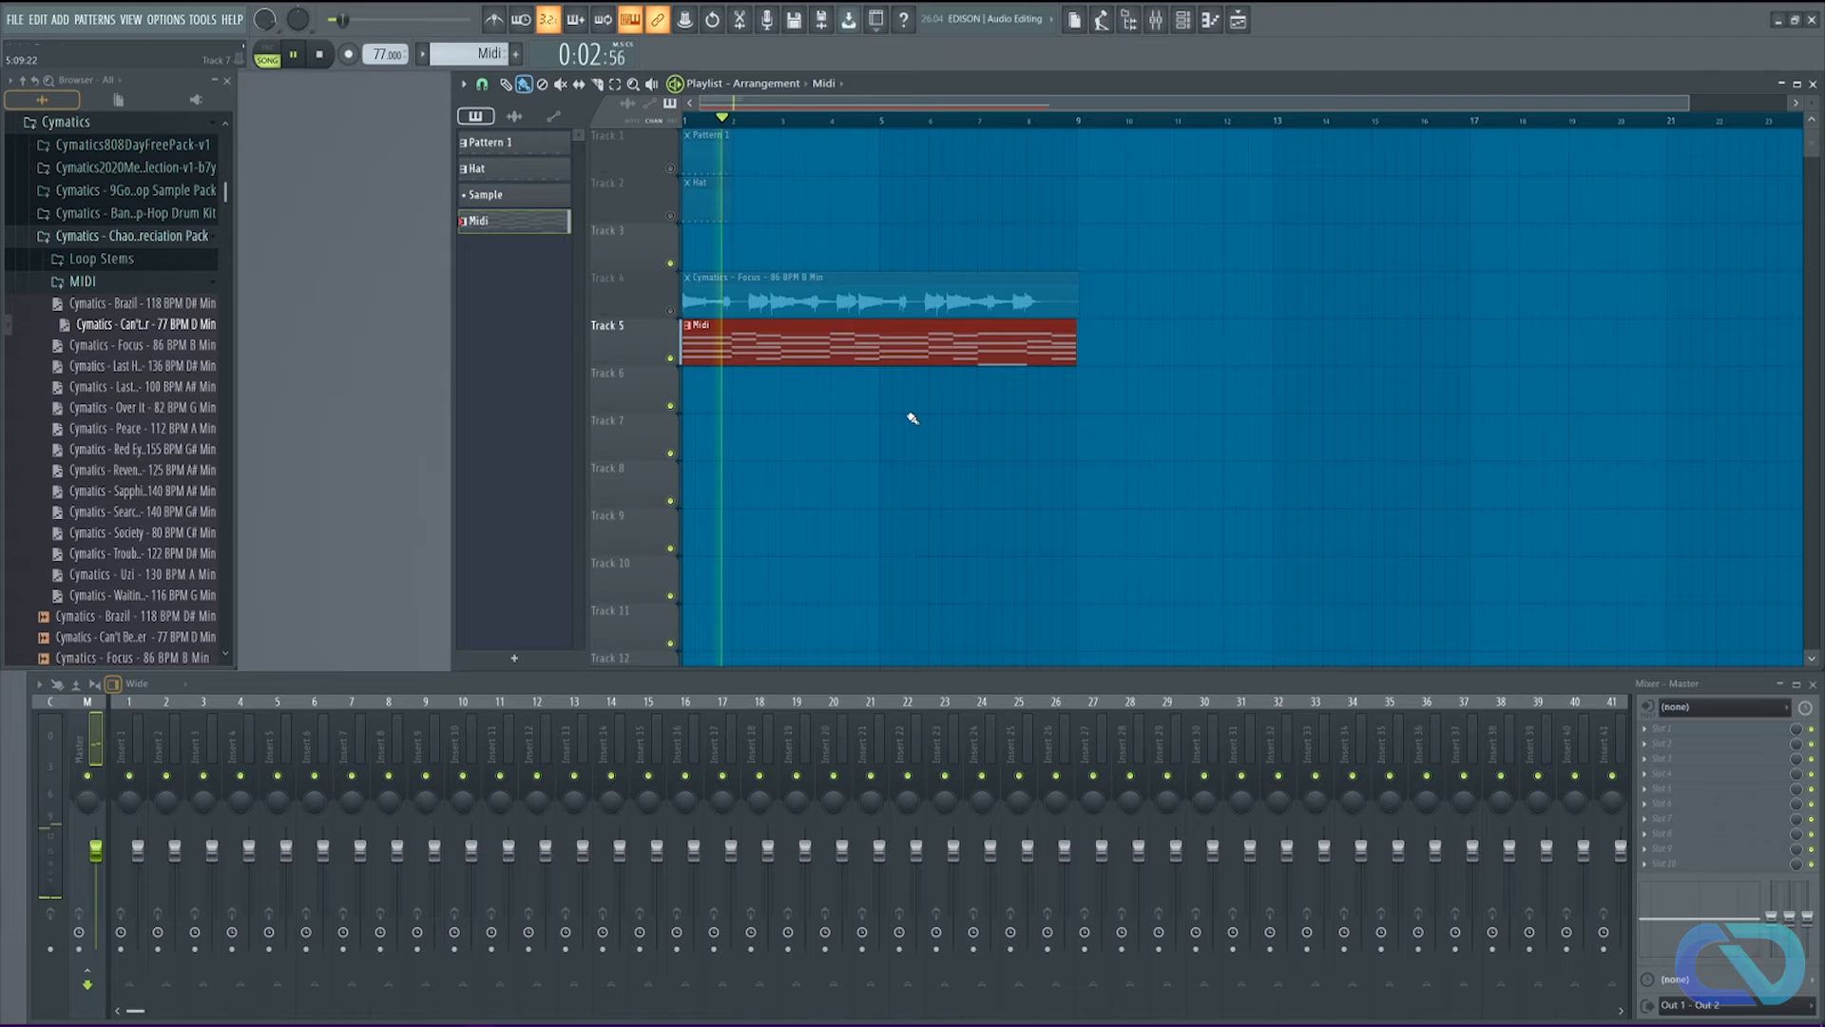
pyautogui.press('space')
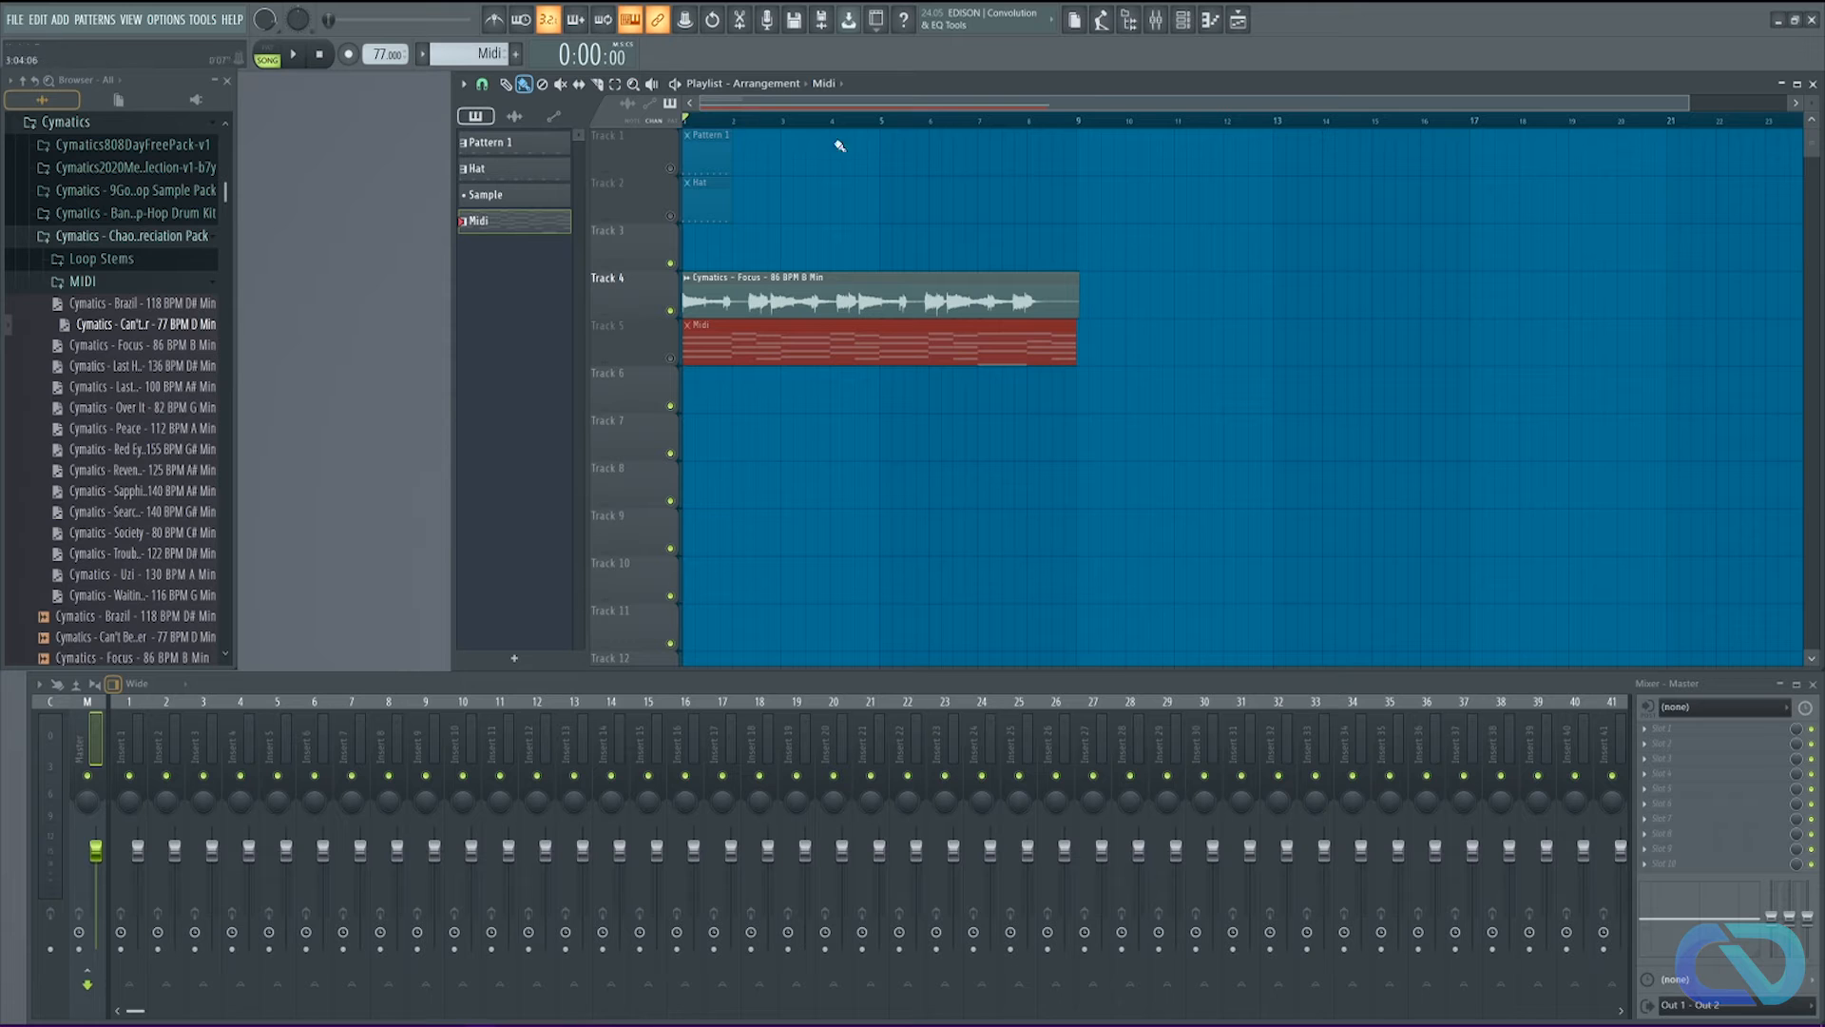
# Step: Open the channel settings of the Cymatics - Focus audio clip on Track 4 and look through its declicking modes
pyautogui.doubleClick(761, 295)
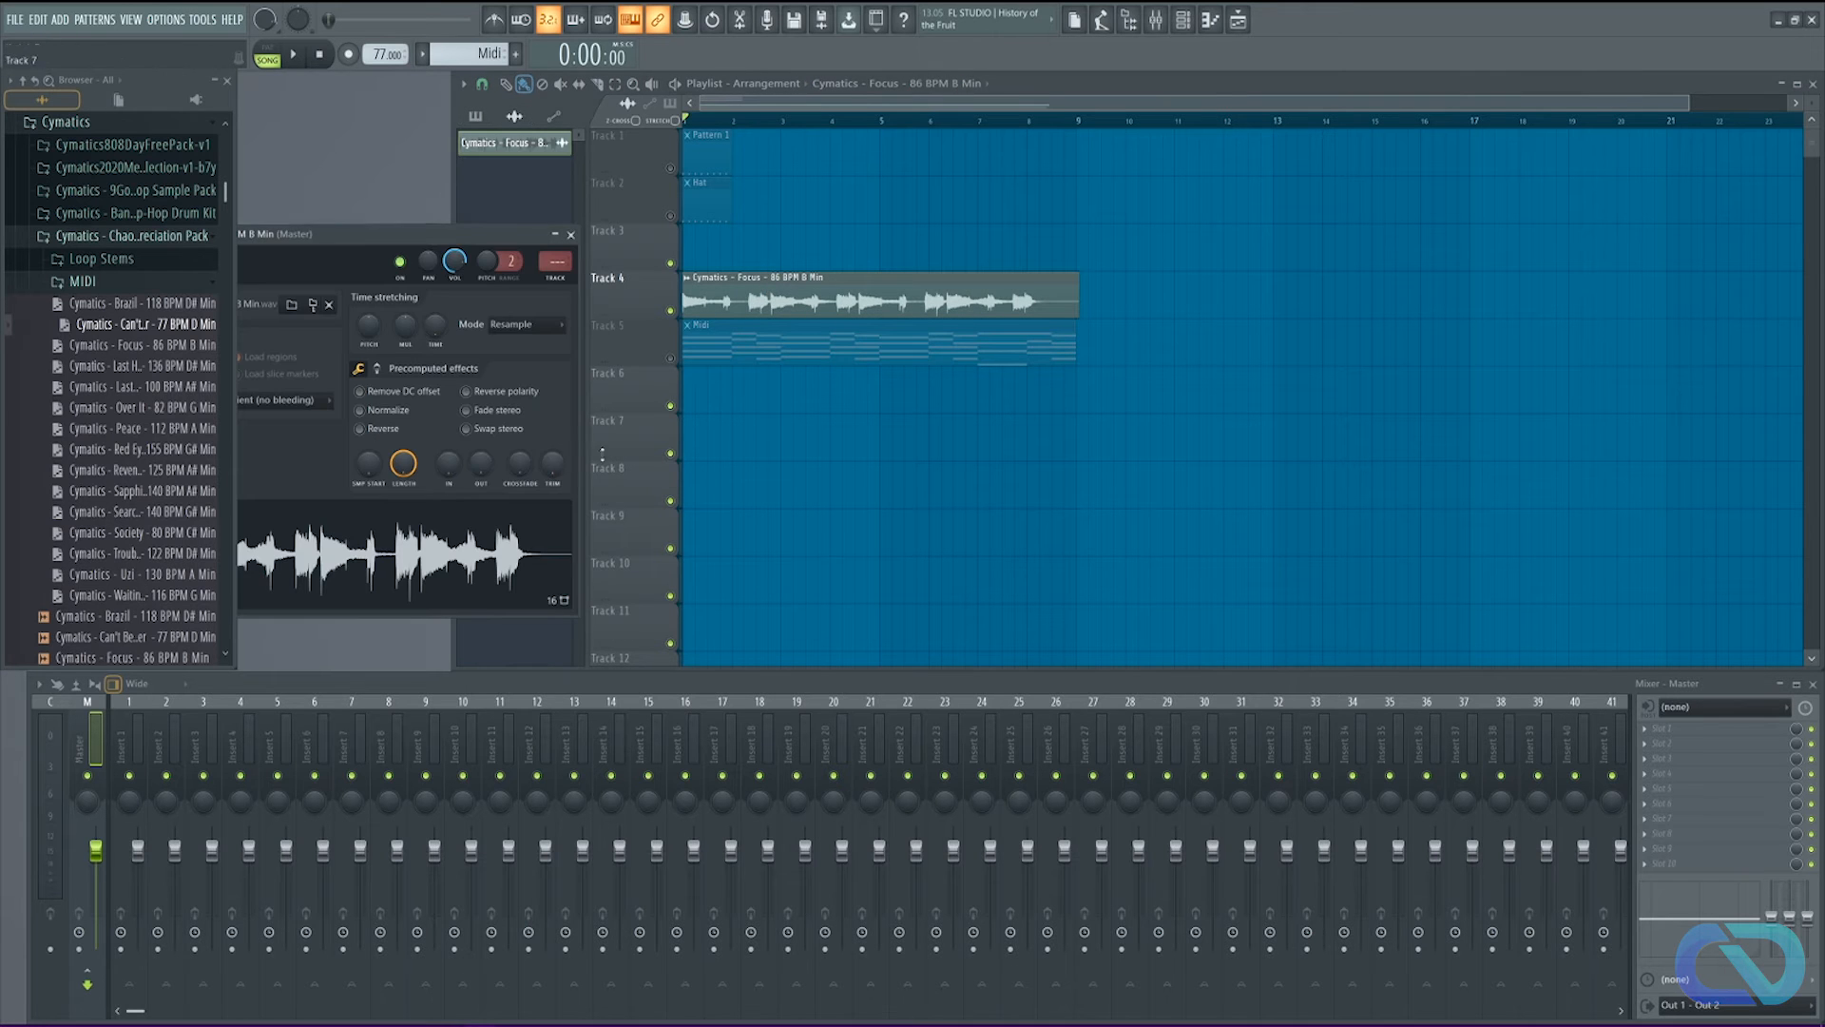
pyautogui.moveTo(373, 240); pyautogui.dragTo(938, 372)
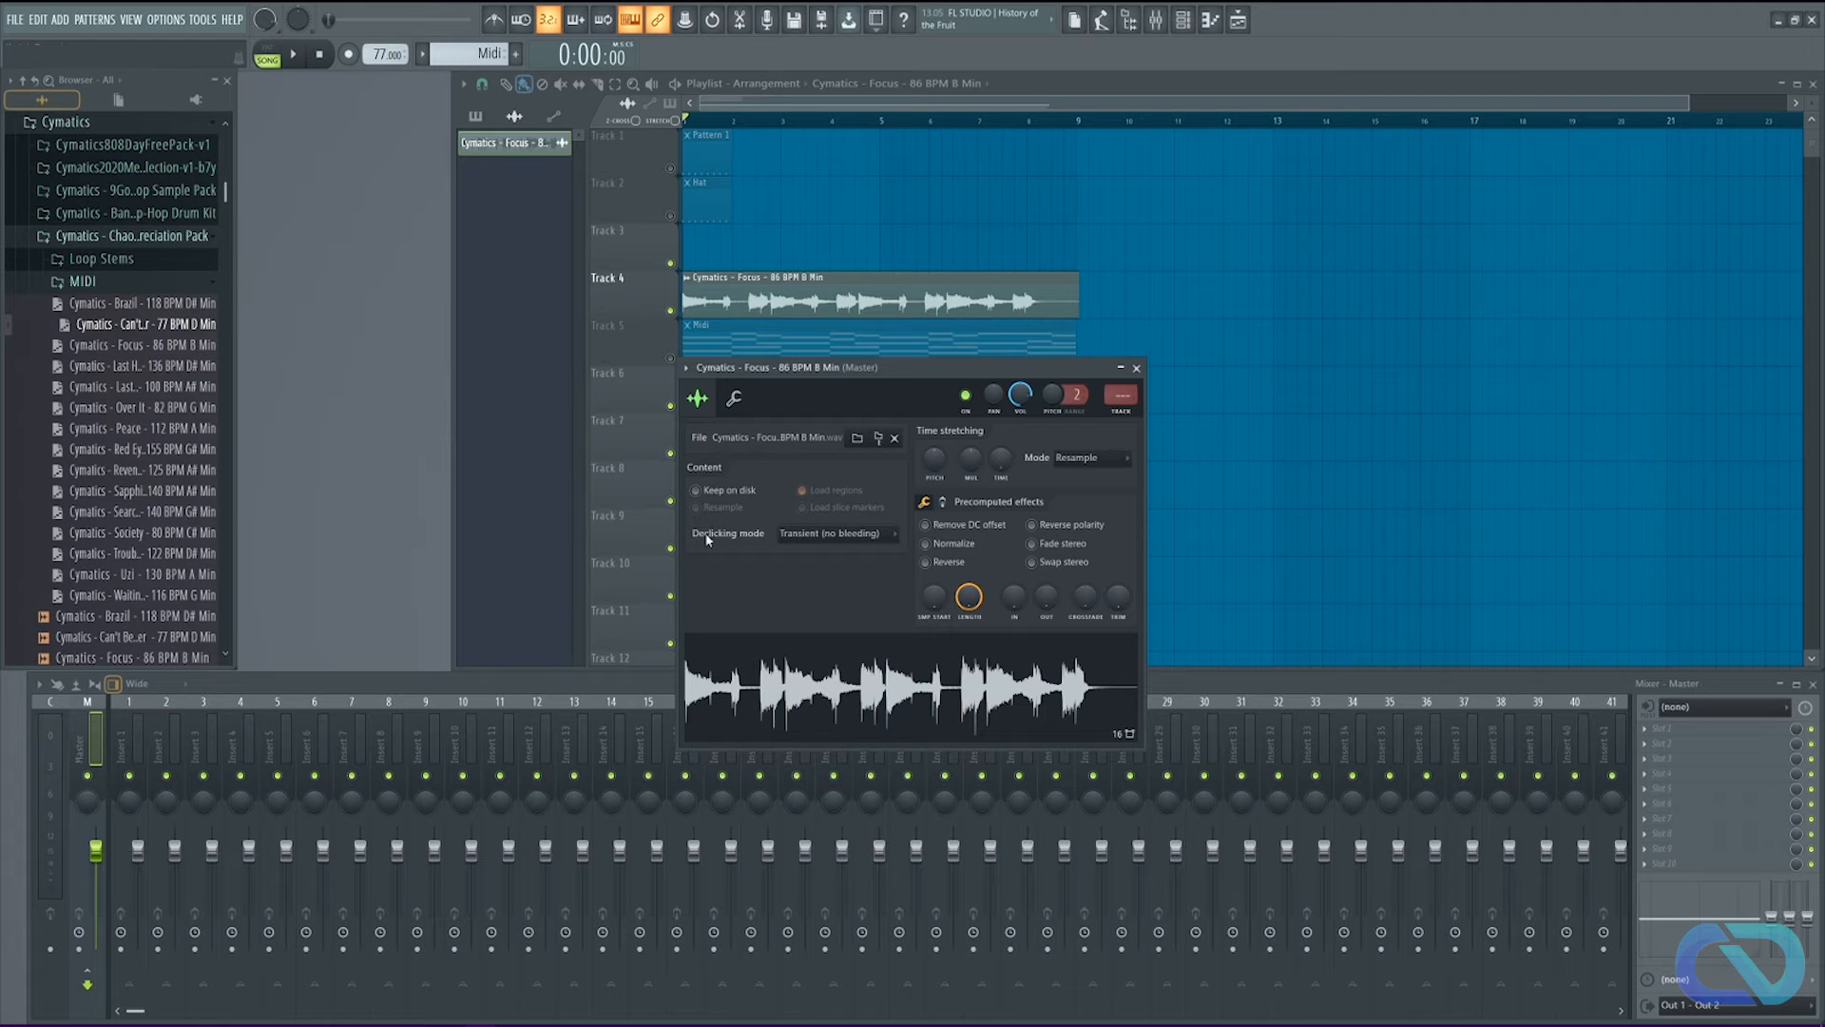
pyautogui.click(832, 534)
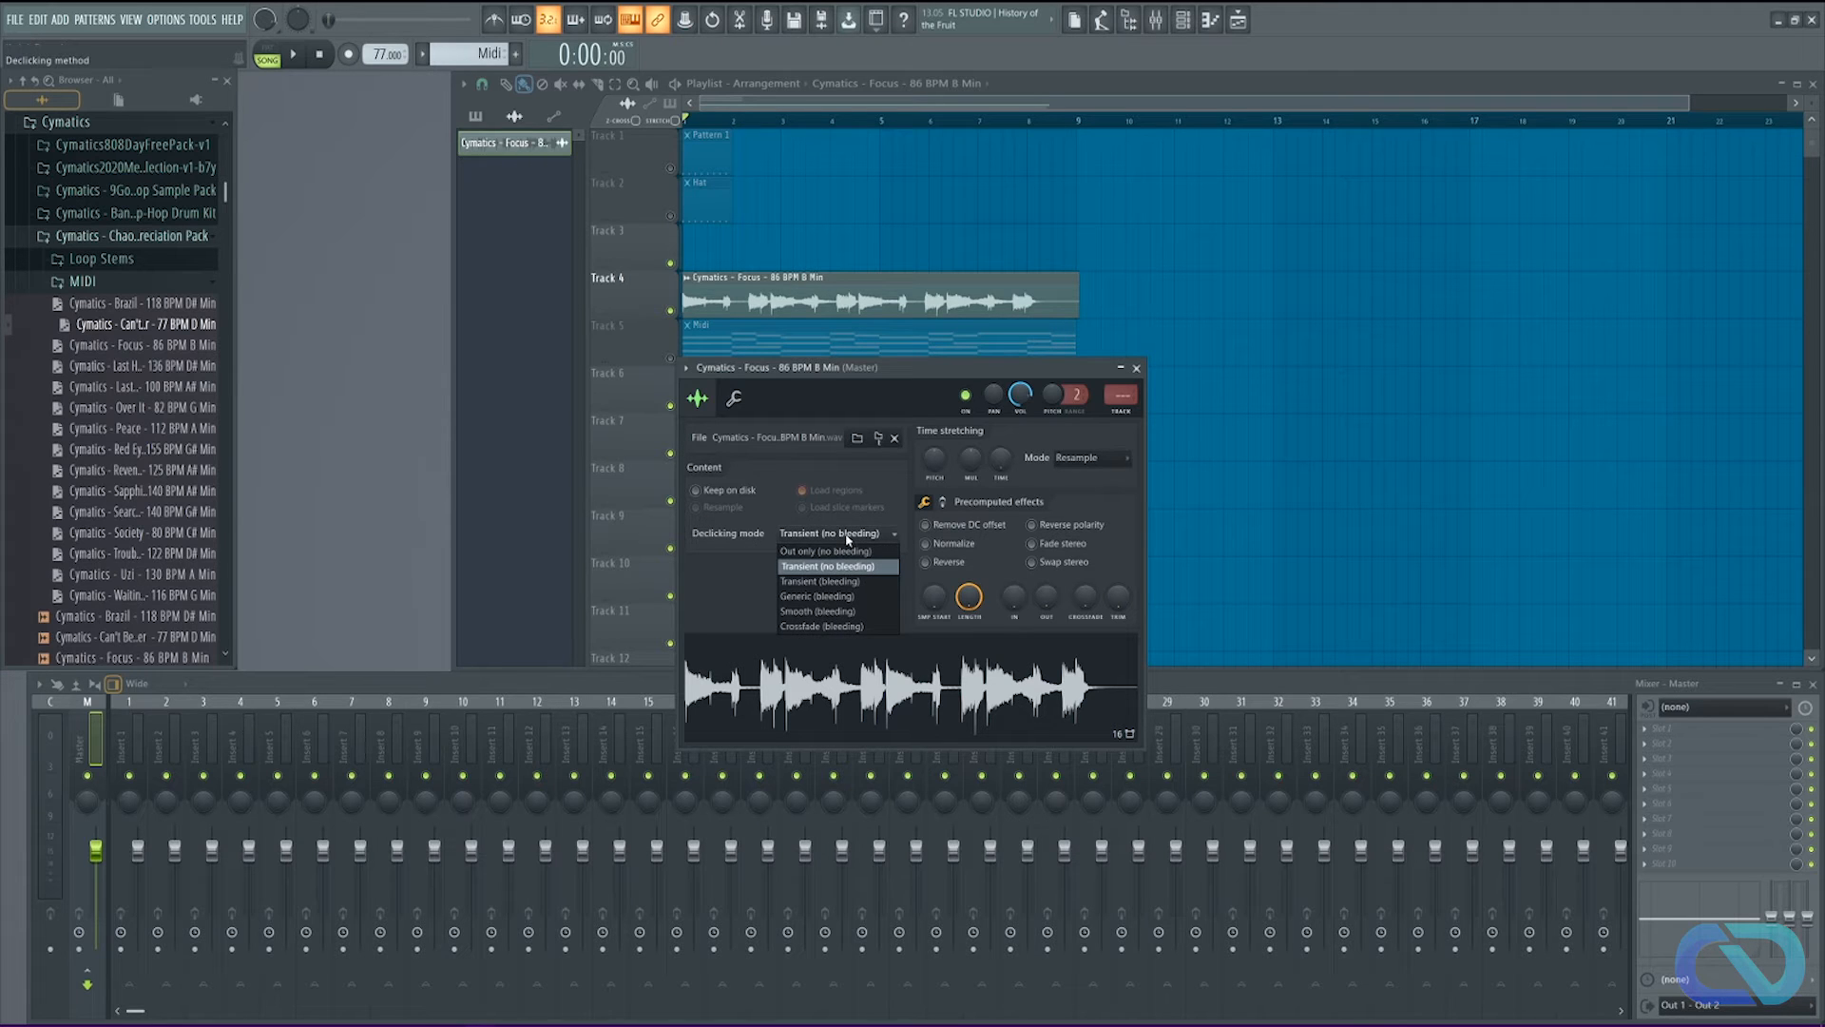
pyautogui.click(850, 538)
pyautogui.click(831, 540)
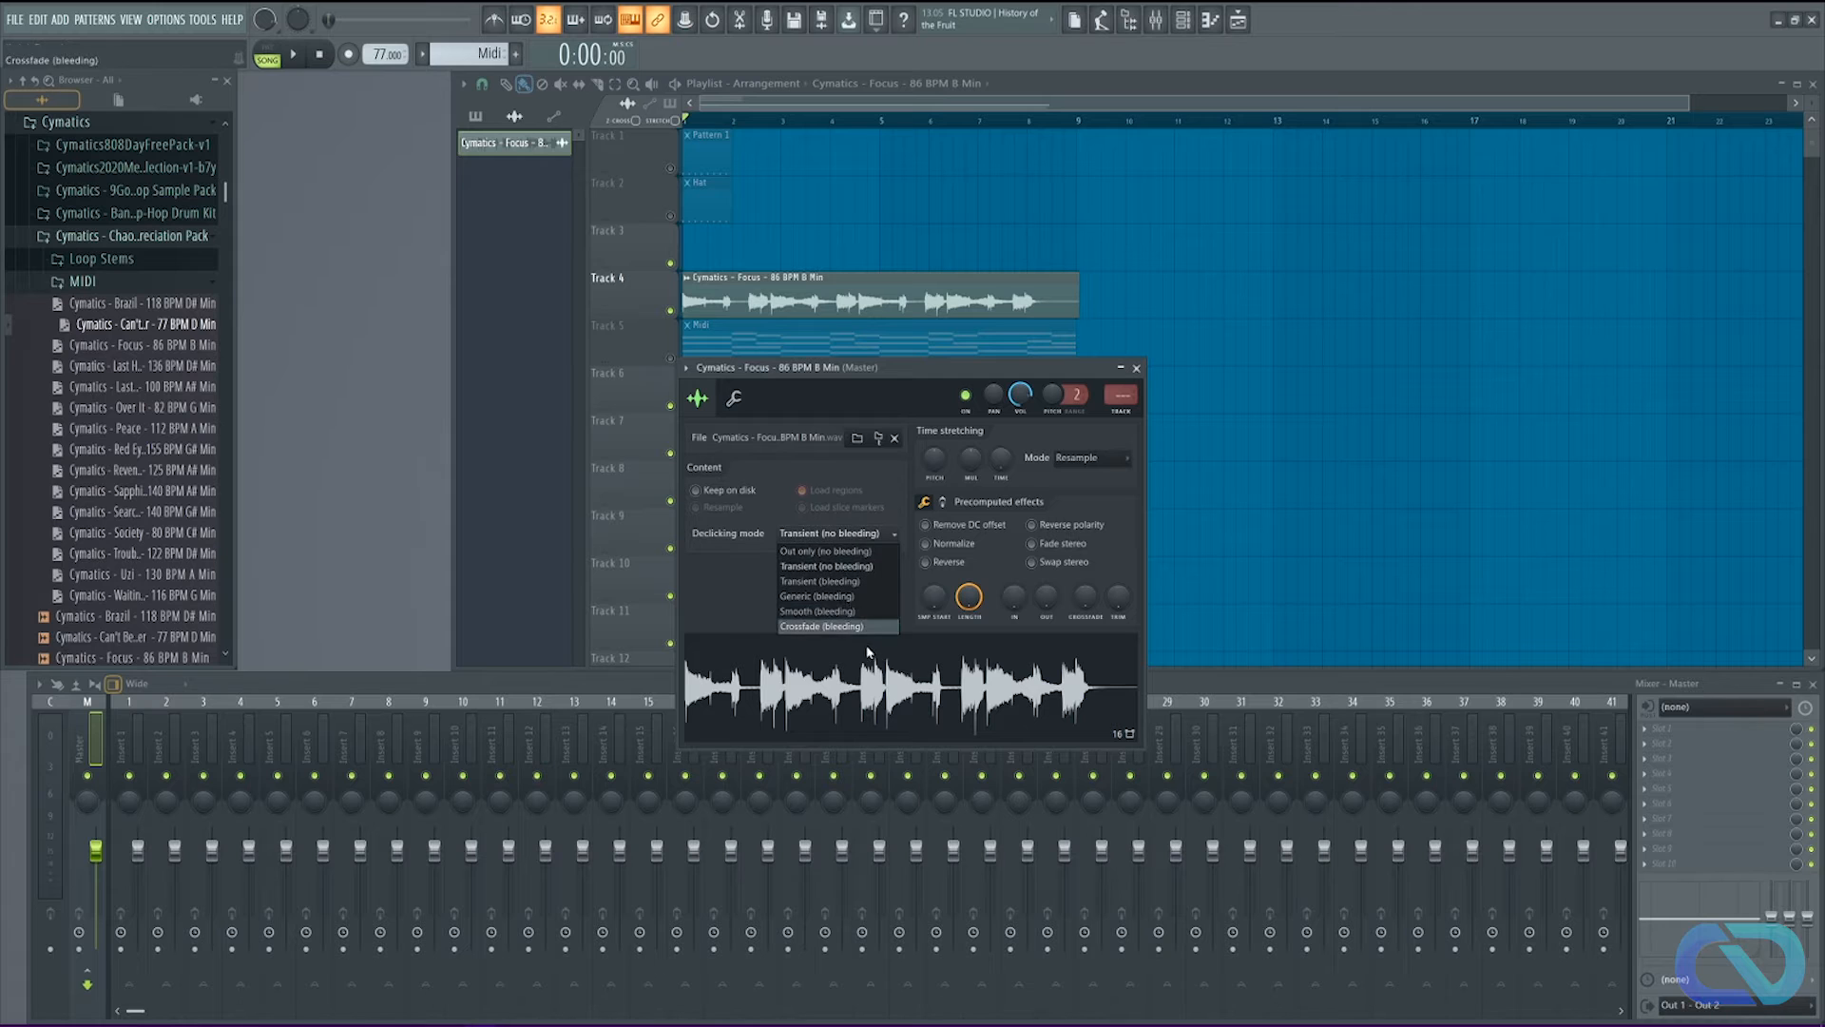
pyautogui.click(871, 538)
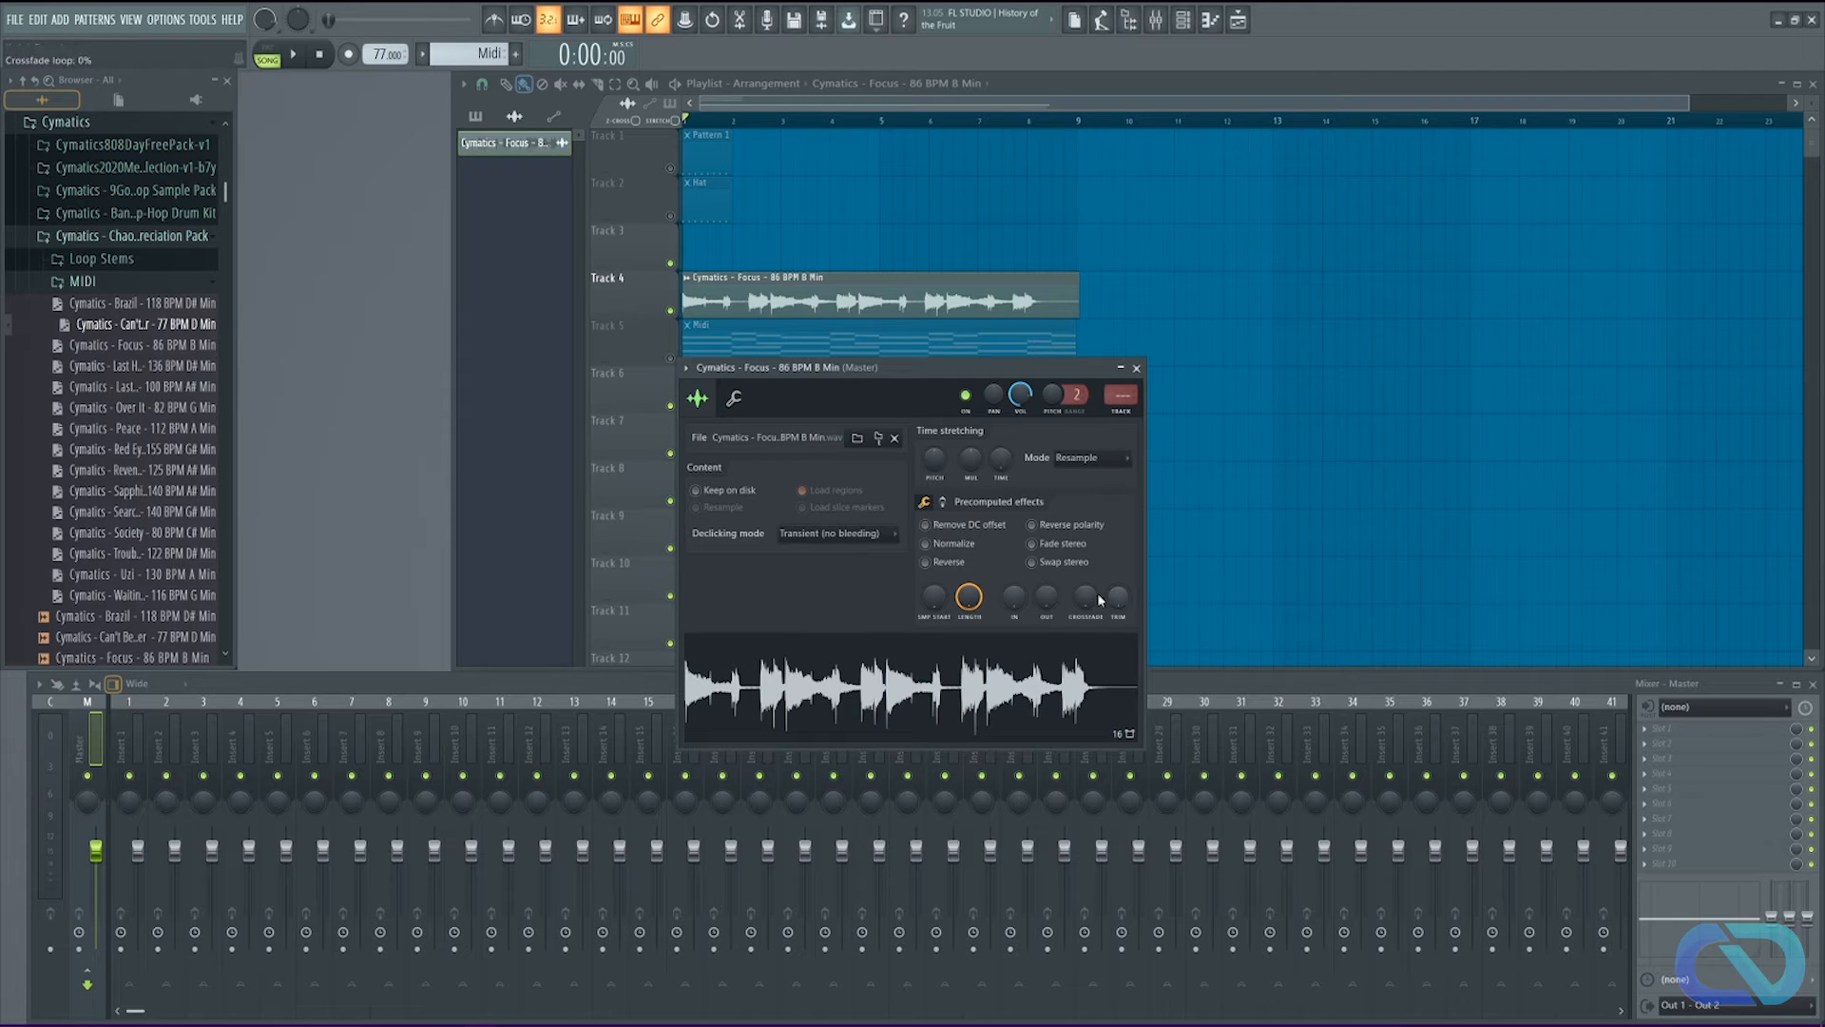
# Step: View the second page of precomputed effects for the Cymatics - Focus clip and close its settings
pyautogui.click(945, 504)
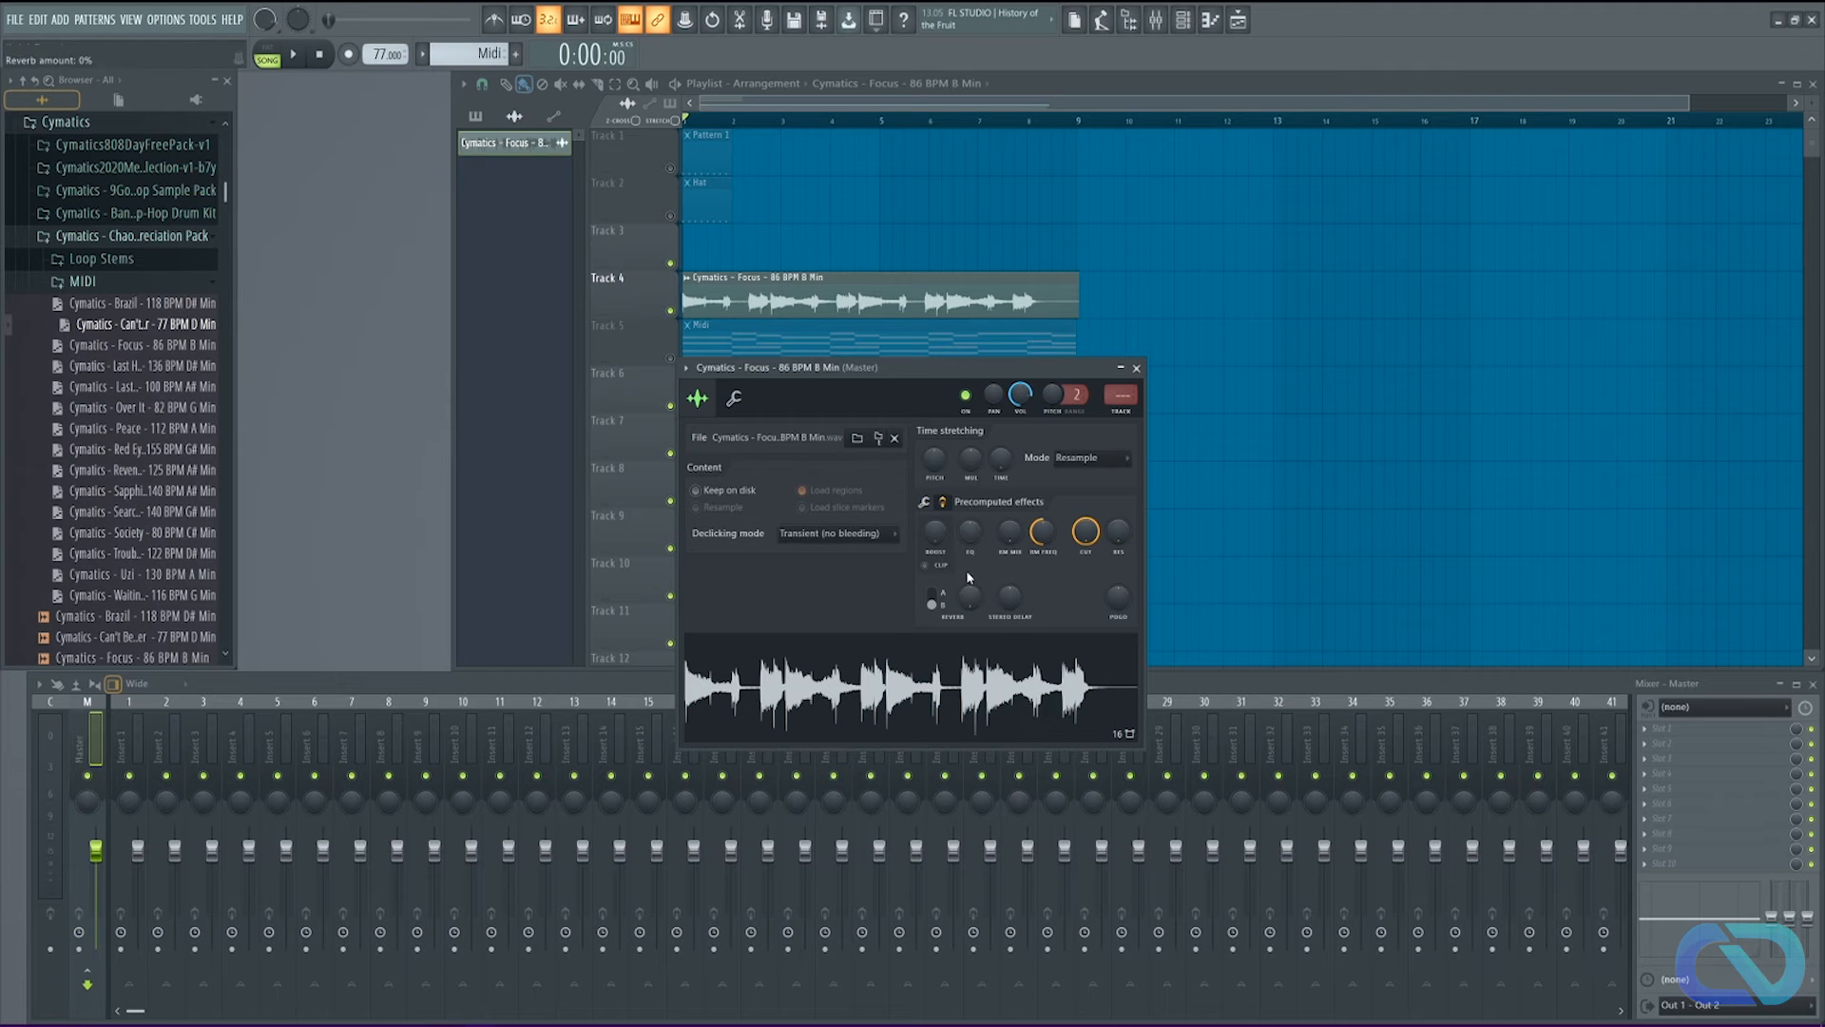
pyautogui.moveTo(938, 537)
pyautogui.mouseDown()
pyautogui.moveTo(938, 471)
pyautogui.moveTo(938, 539)
pyautogui.mouseUp()
pyautogui.click(1136, 368)
# Step: Show the channel rack and review the Cymatics - Focus channel's settings from there
pyautogui.click(1182, 20)
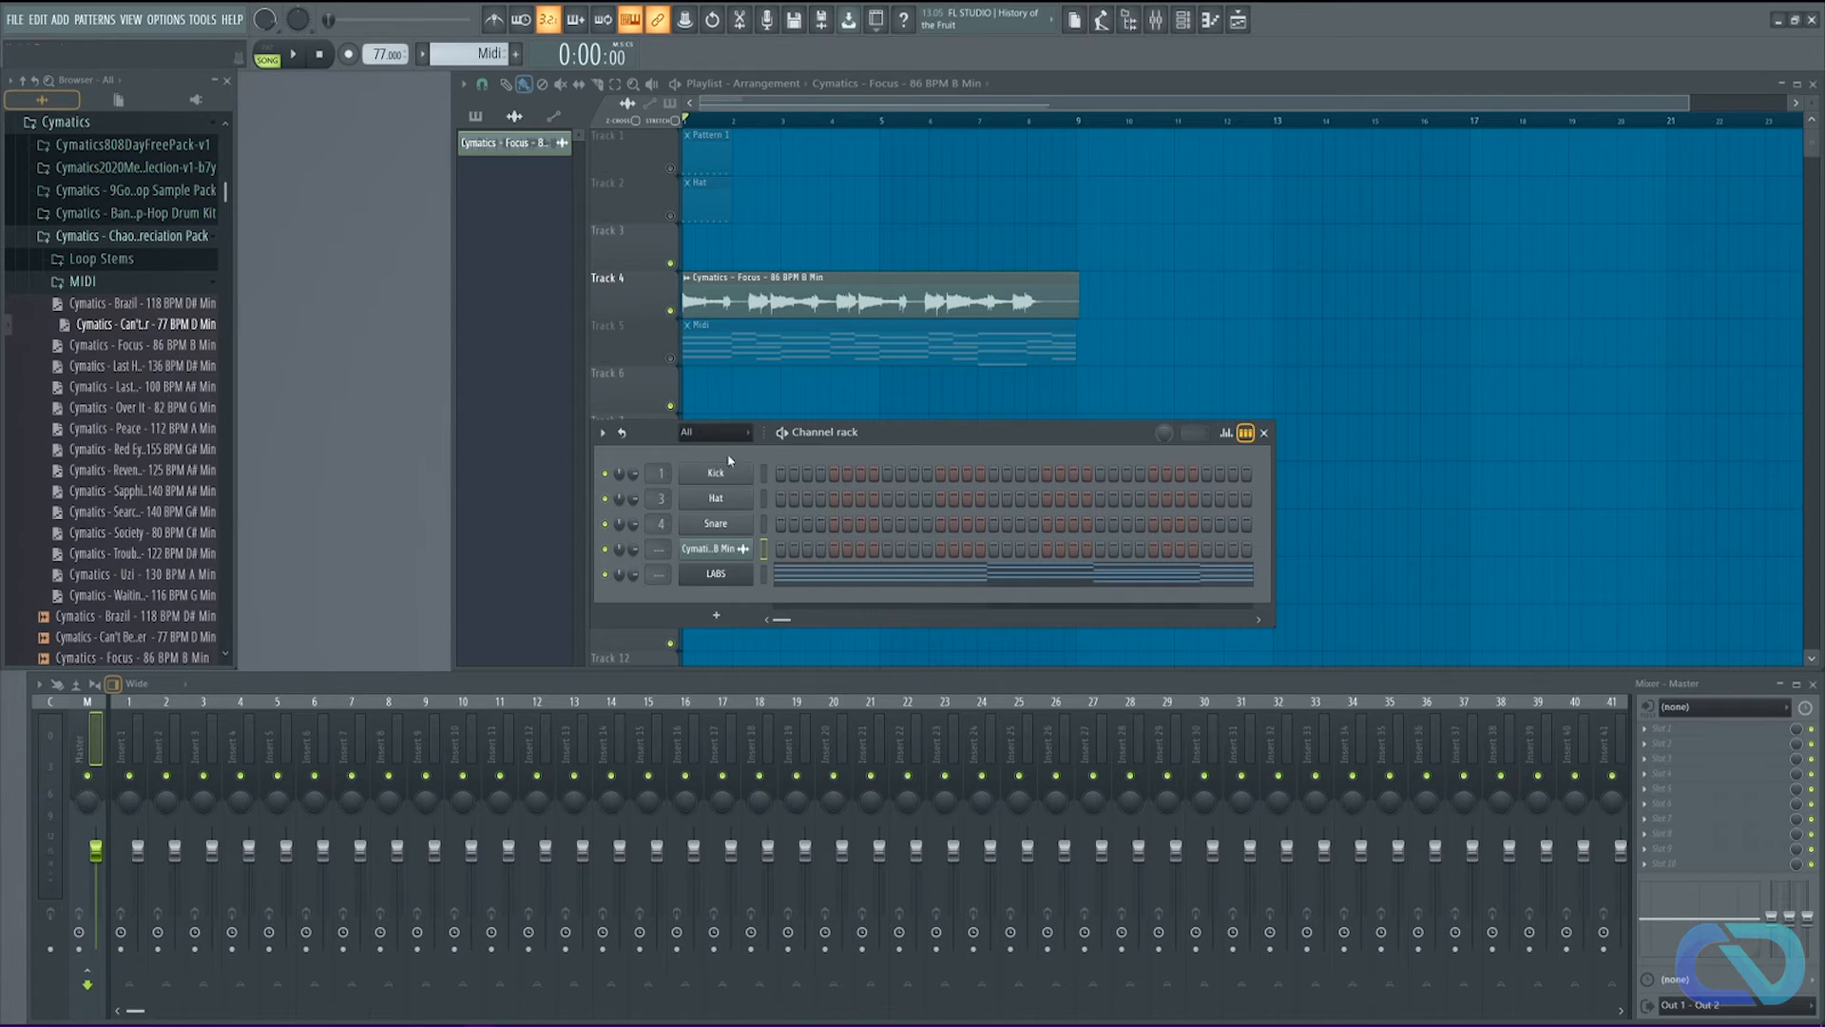
pyautogui.moveTo(911, 433); pyautogui.dragTo(901, 432)
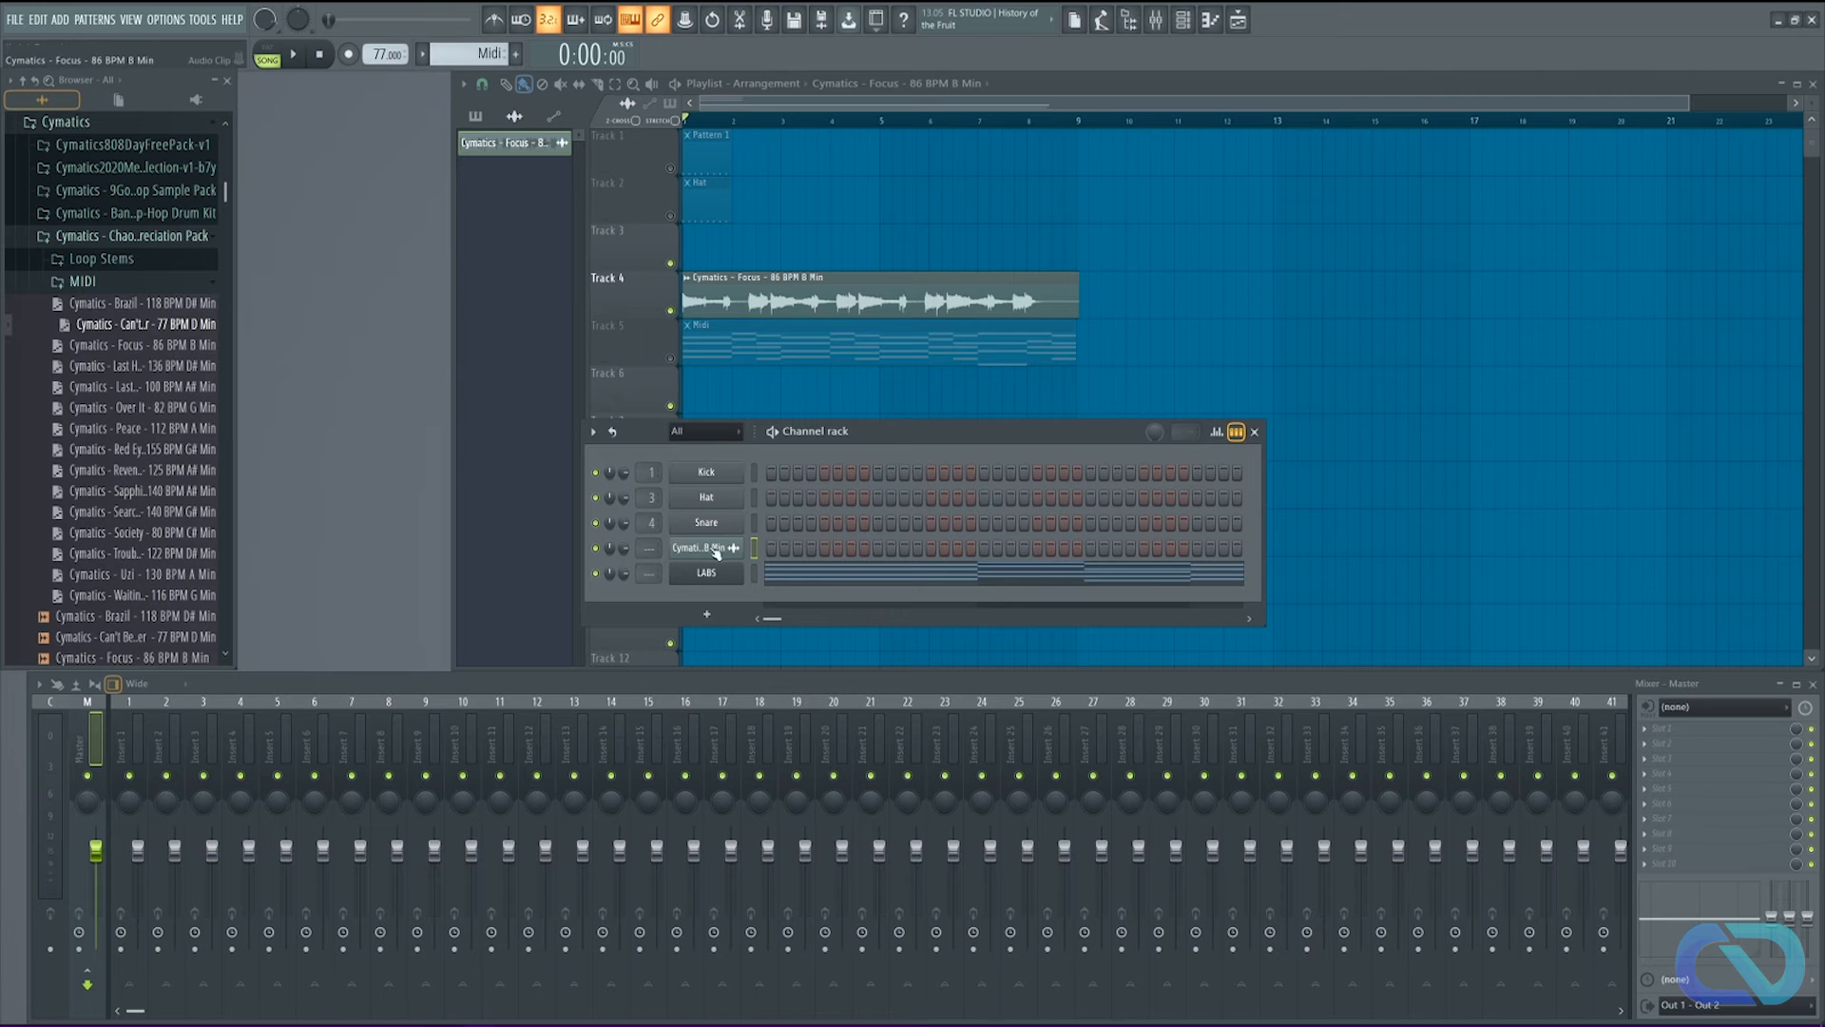
pyautogui.click(711, 550)
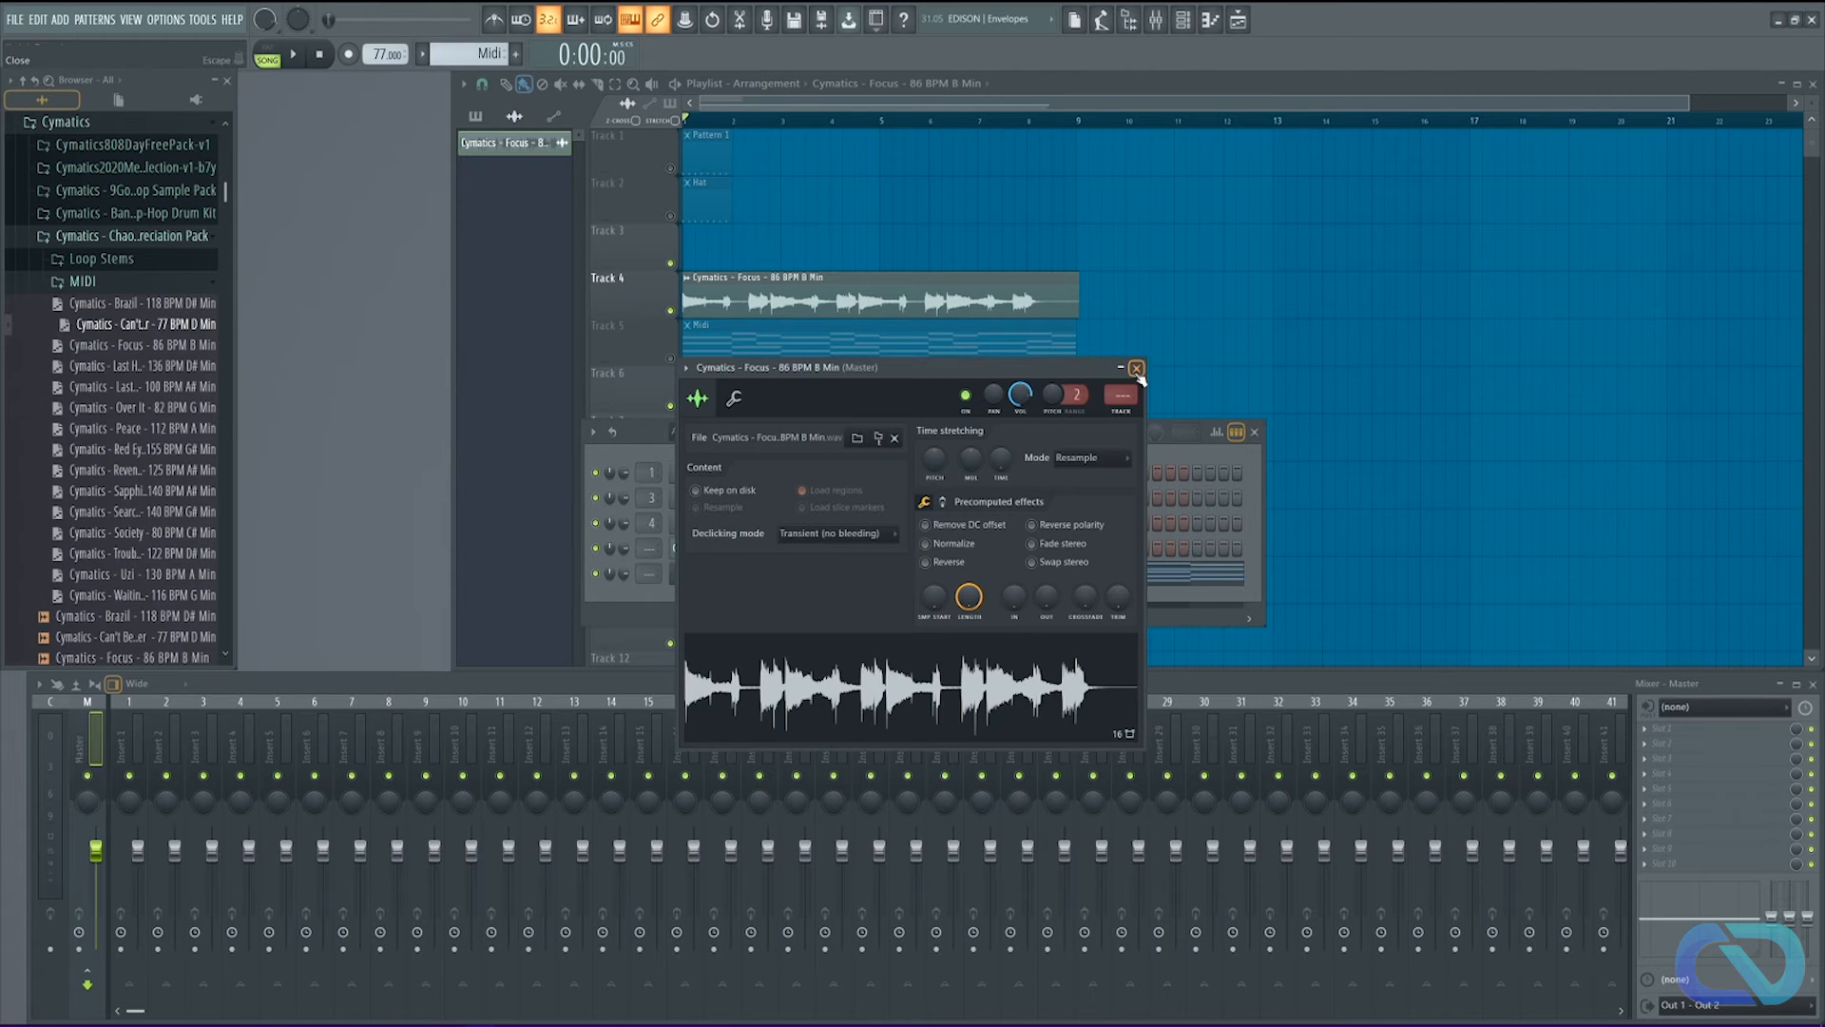
pyautogui.moveTo(1019, 393); pyautogui.dragTo(1019, 411)
pyautogui.click(1136, 368)
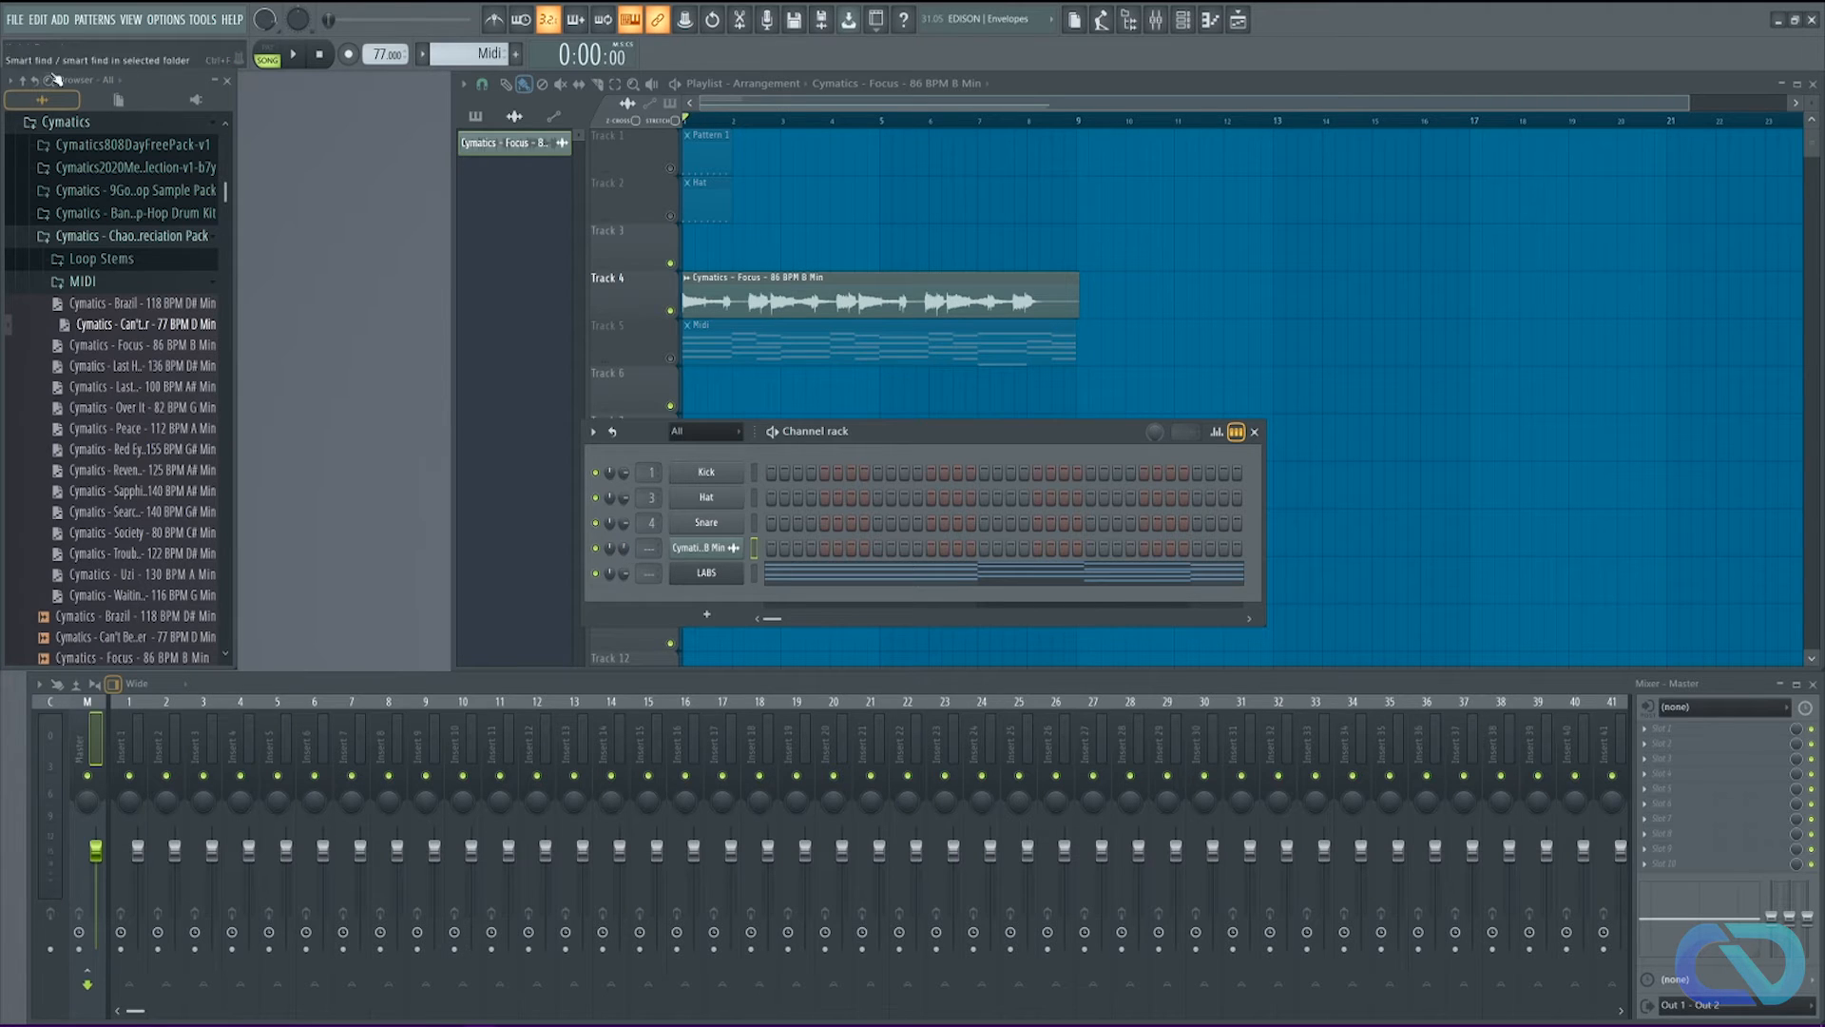
# Step: Try out the Cymatics - Focus channel's volume in the channel rack and reset it to its default
pyautogui.moveTo(627, 555); pyautogui.dragTo(626, 580)
pyautogui.moveTo(625, 552); pyautogui.dragTo(624, 546)
pyautogui.rightClick(625, 552)
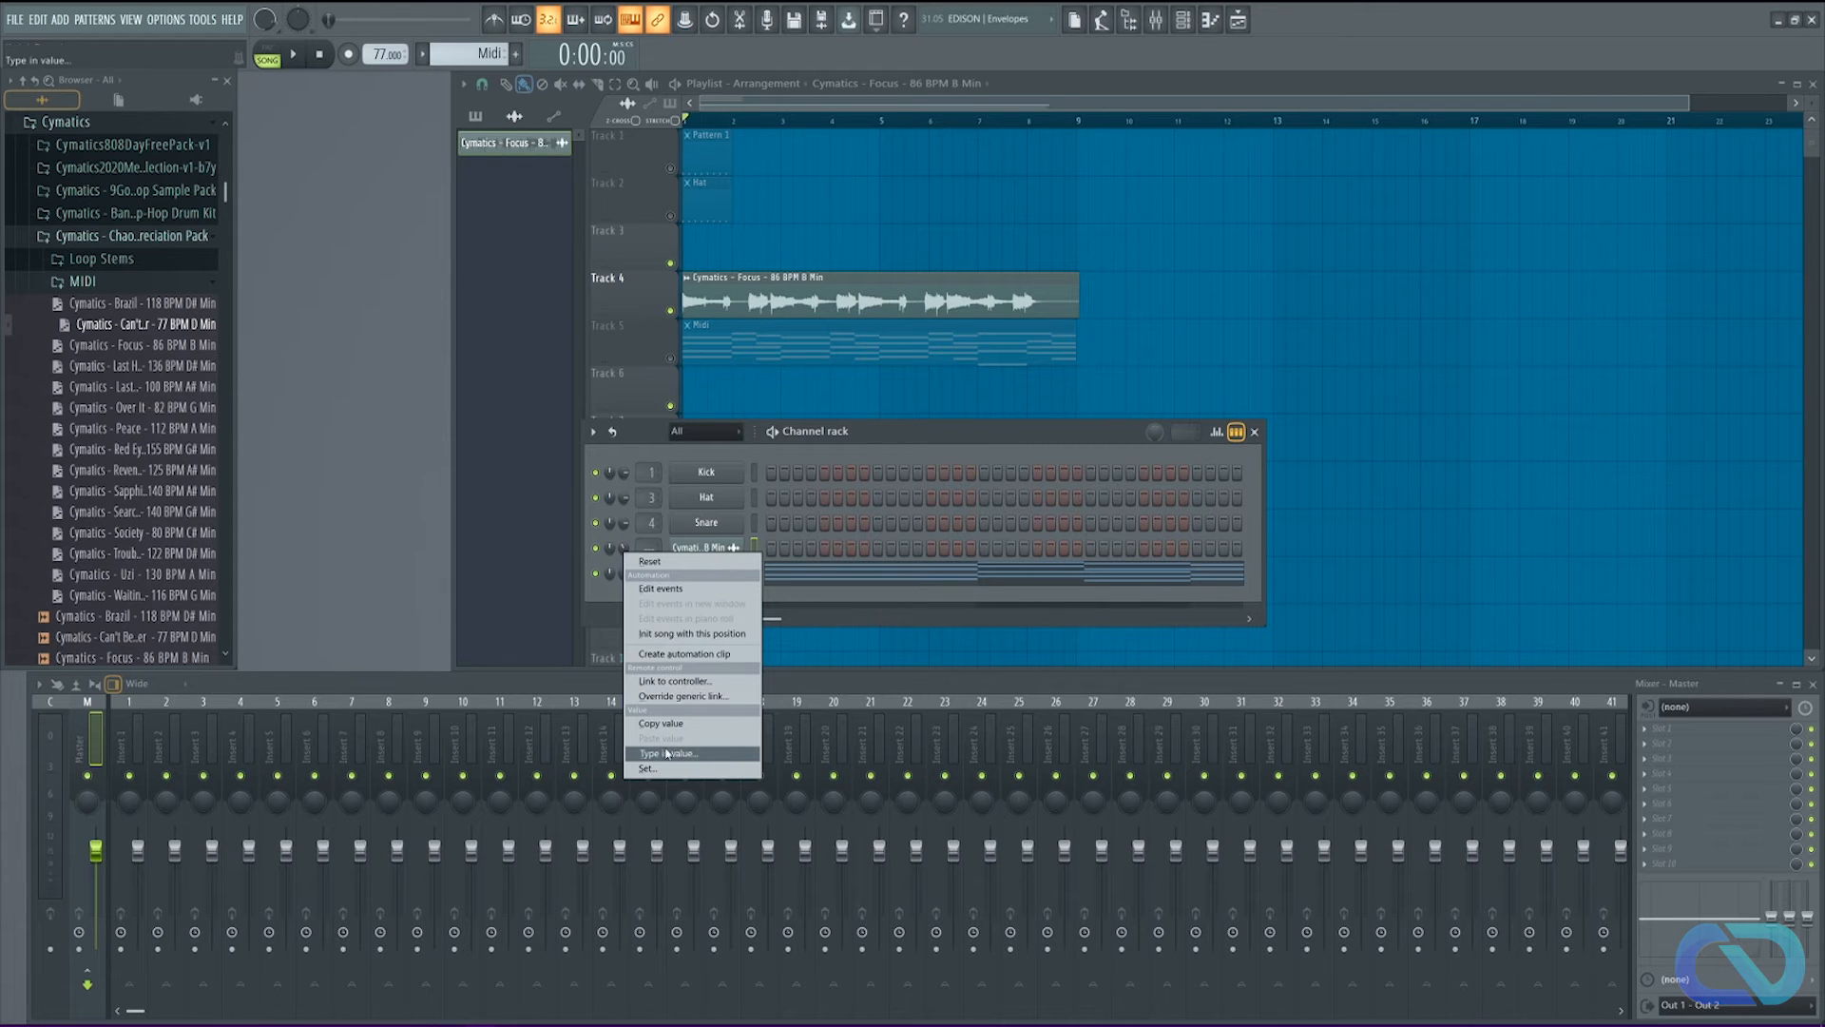
pyautogui.click(650, 562)
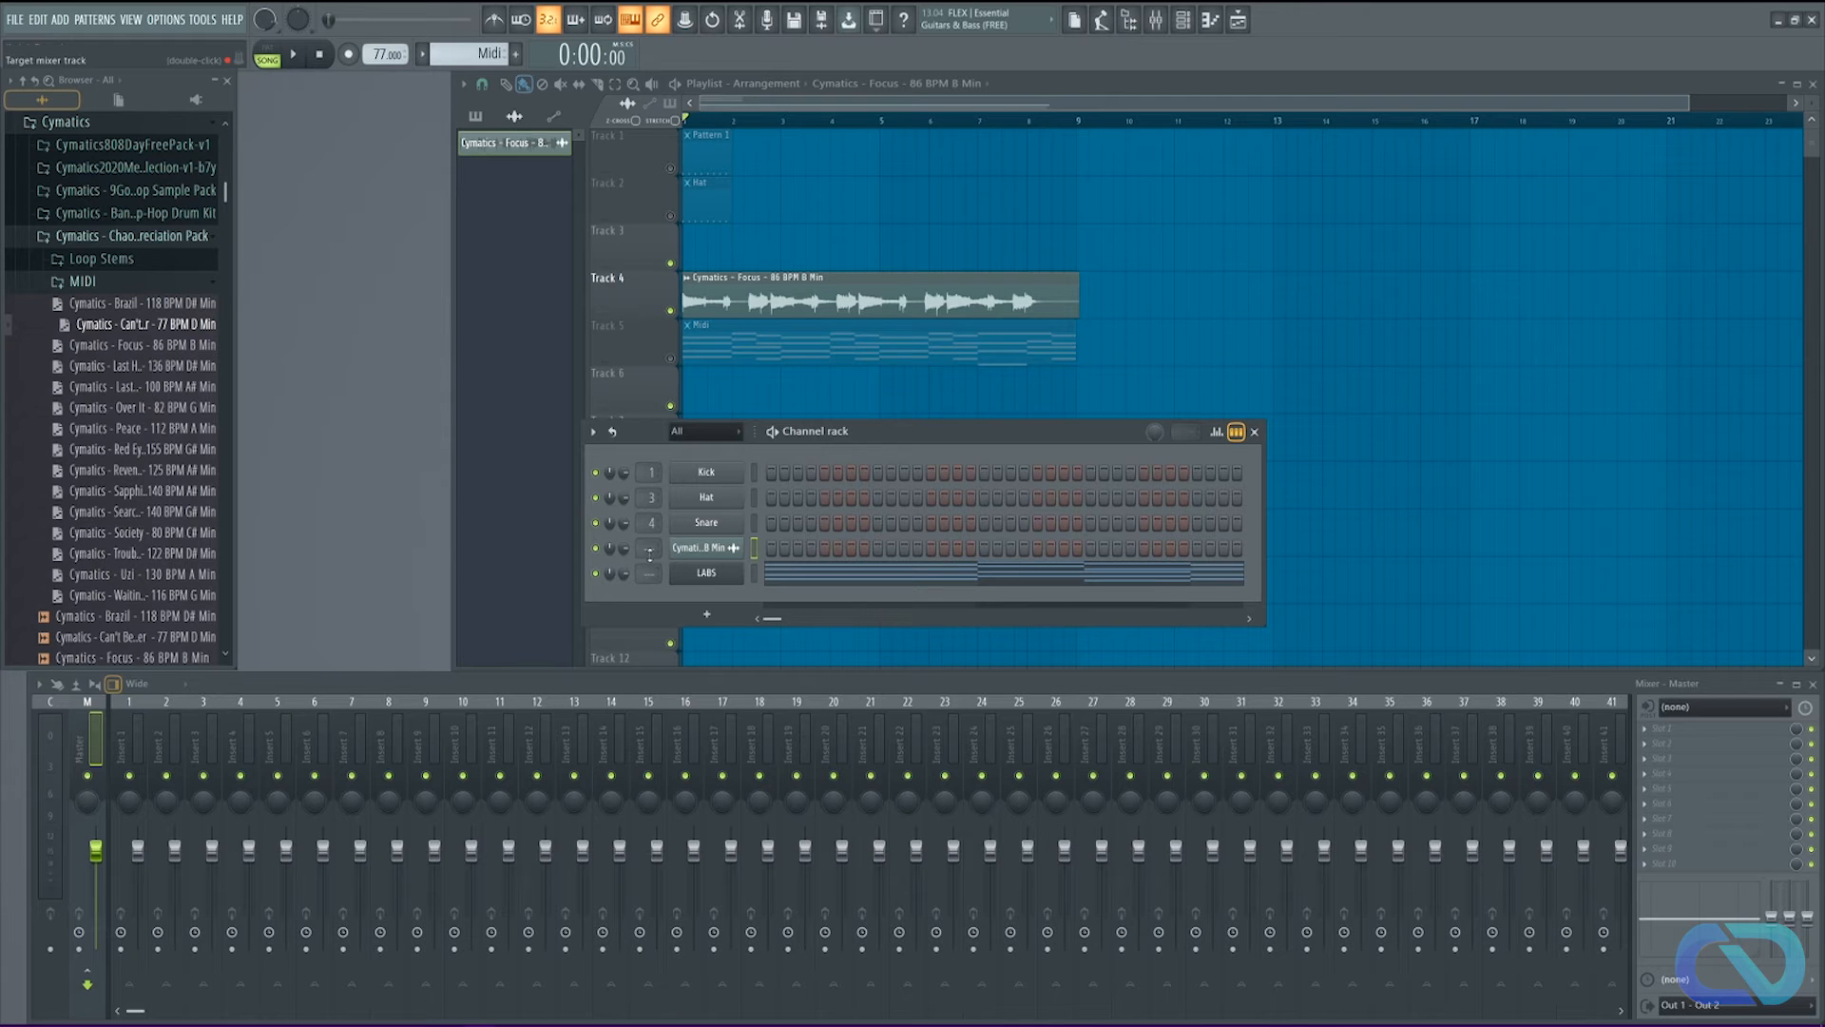
# Step: Route the Cymatics - Focus channel to mixer insert track 5
pyautogui.scroll(2, 650, 548)
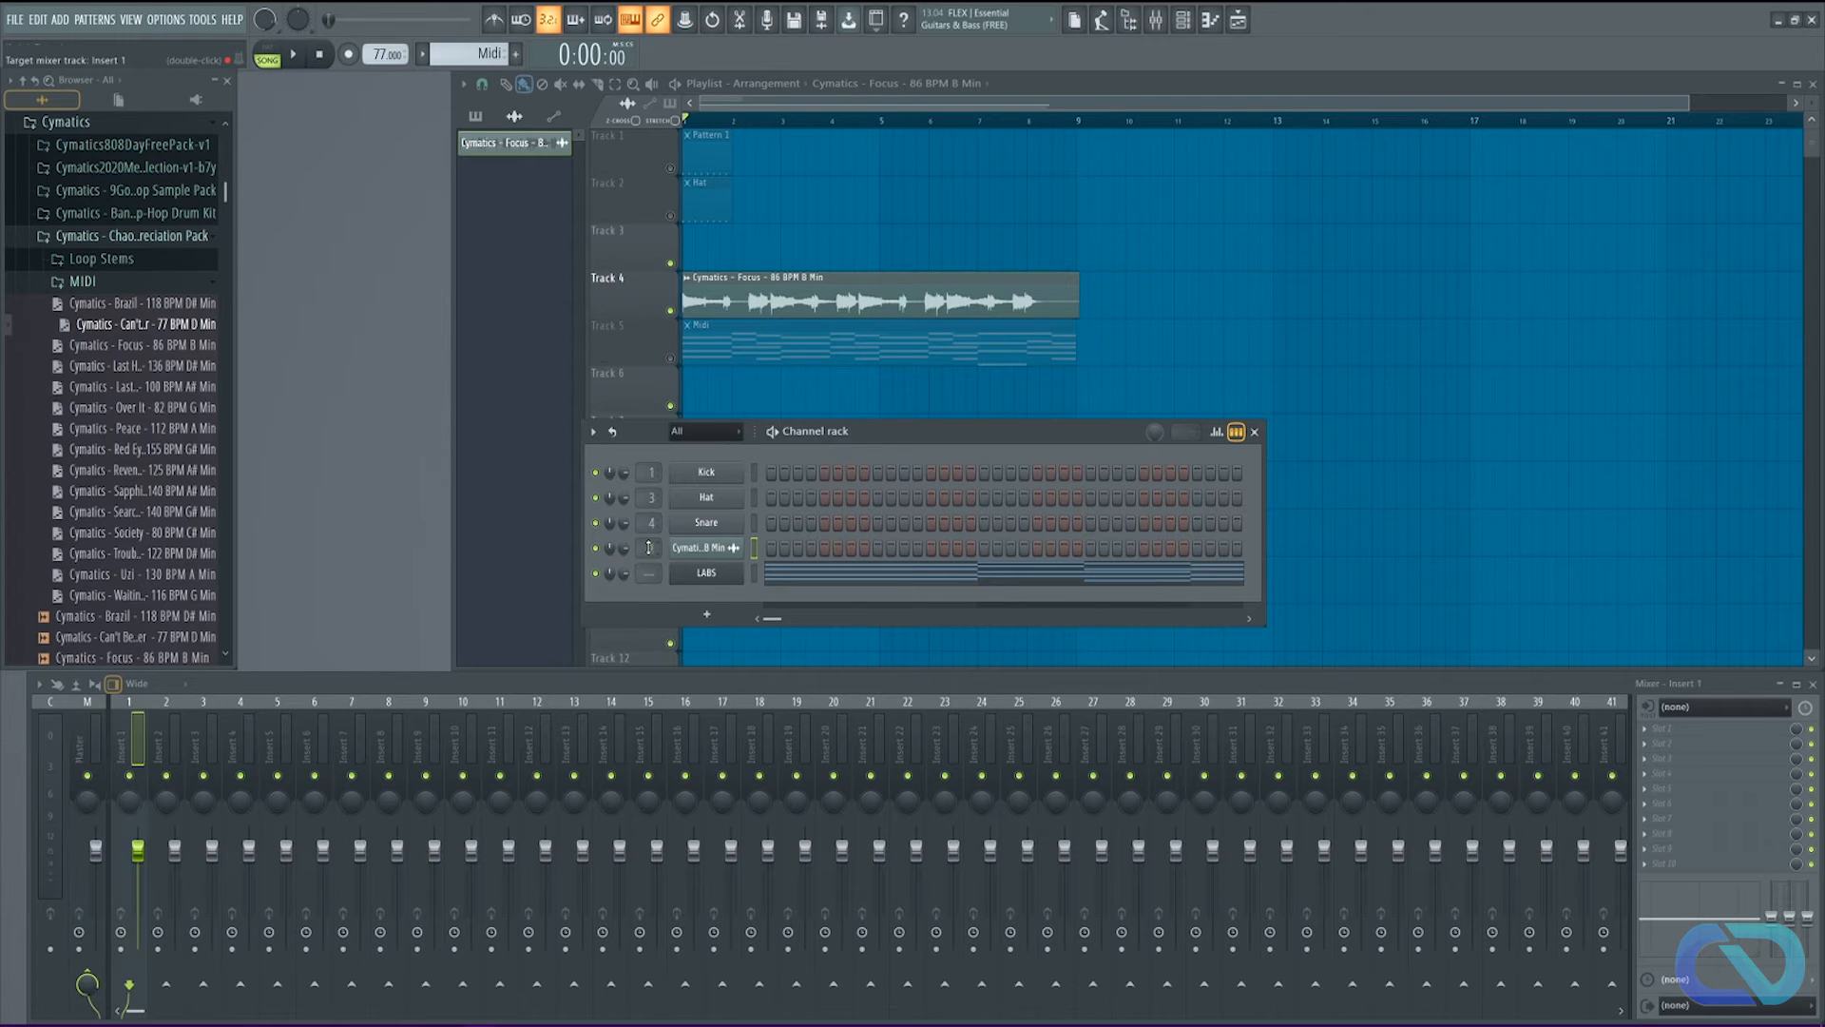
pyautogui.scroll(2, 641, 548)
pyautogui.scroll(-2, 641, 549)
pyautogui.scroll(2, 641, 548)
pyautogui.scroll(-1, 641, 549)
pyautogui.scroll(1, 640, 549)
pyautogui.scroll(-1, 641, 548)
pyautogui.scroll(1, 641, 548)
pyautogui.scroll(1, 641, 548)
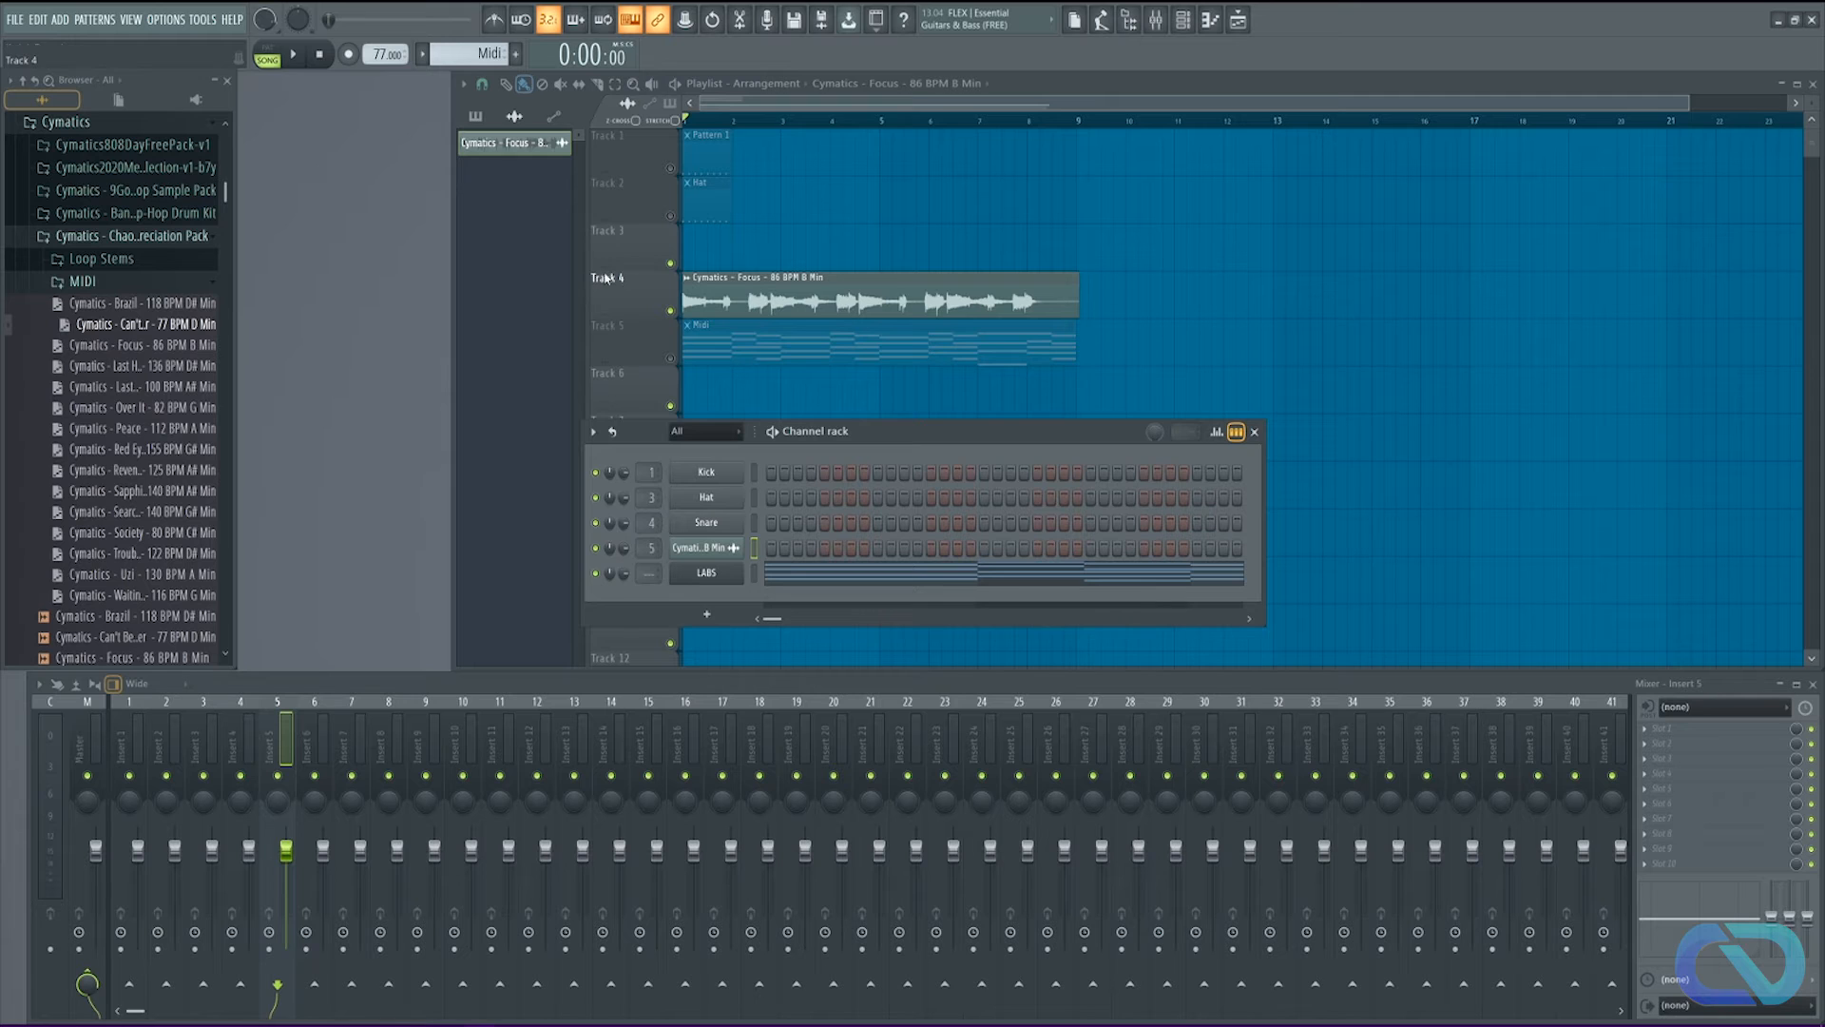
# Step: Show Pattern 1 in the channel rack and clear all of the Kick channel's steps
pyautogui.press('F6')
pyautogui.press('F6')
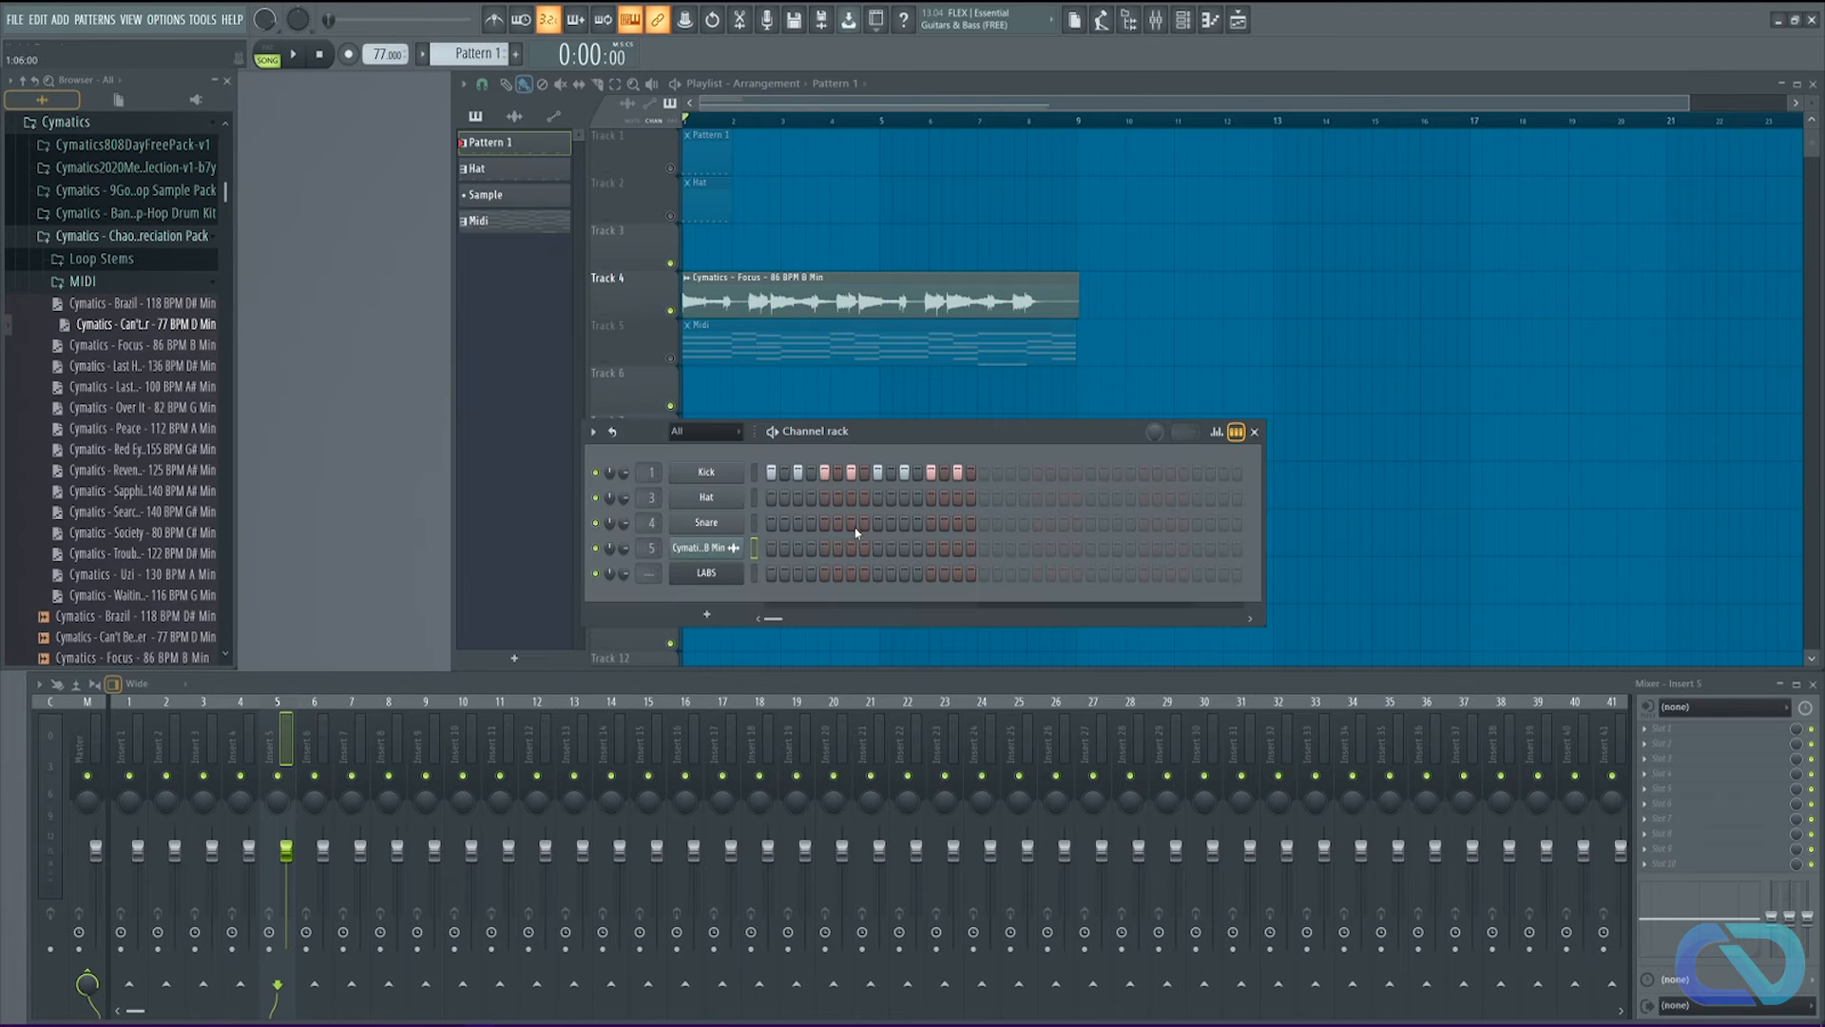
pyautogui.moveTo(887, 437); pyautogui.dragTo(873, 450)
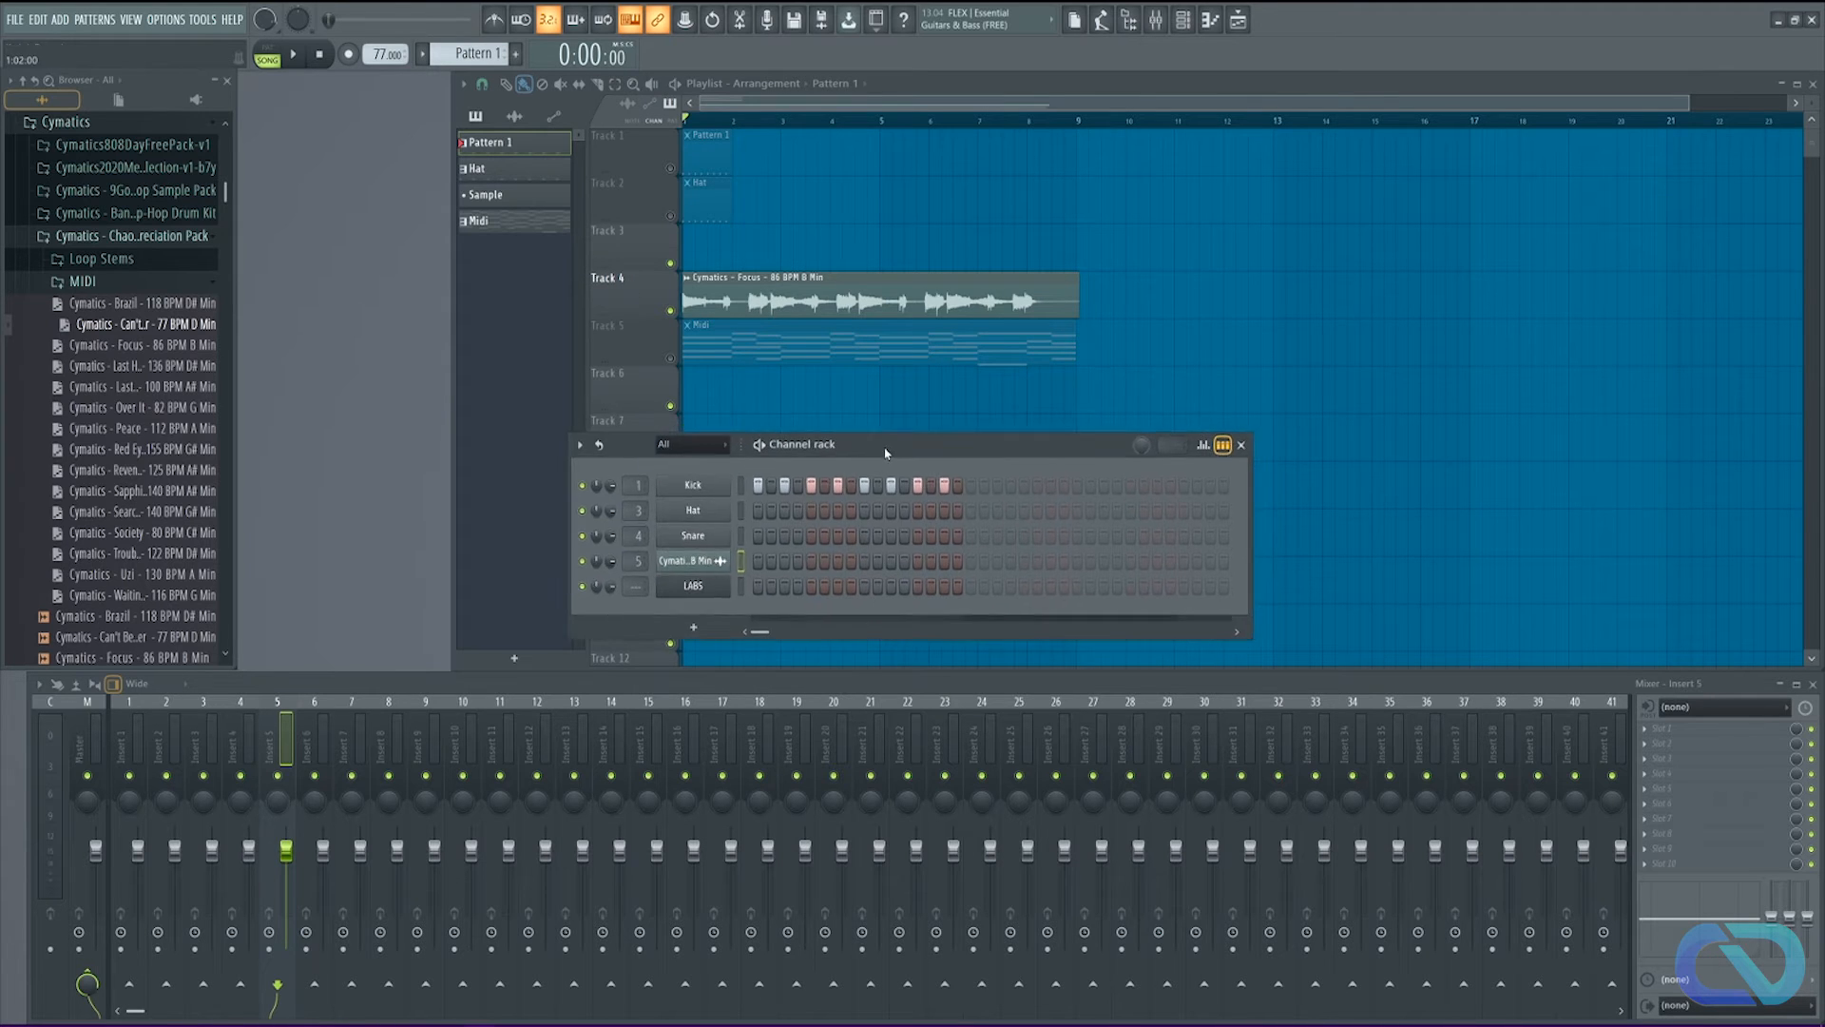
pyautogui.click(741, 486)
pyautogui.rightClick(711, 488)
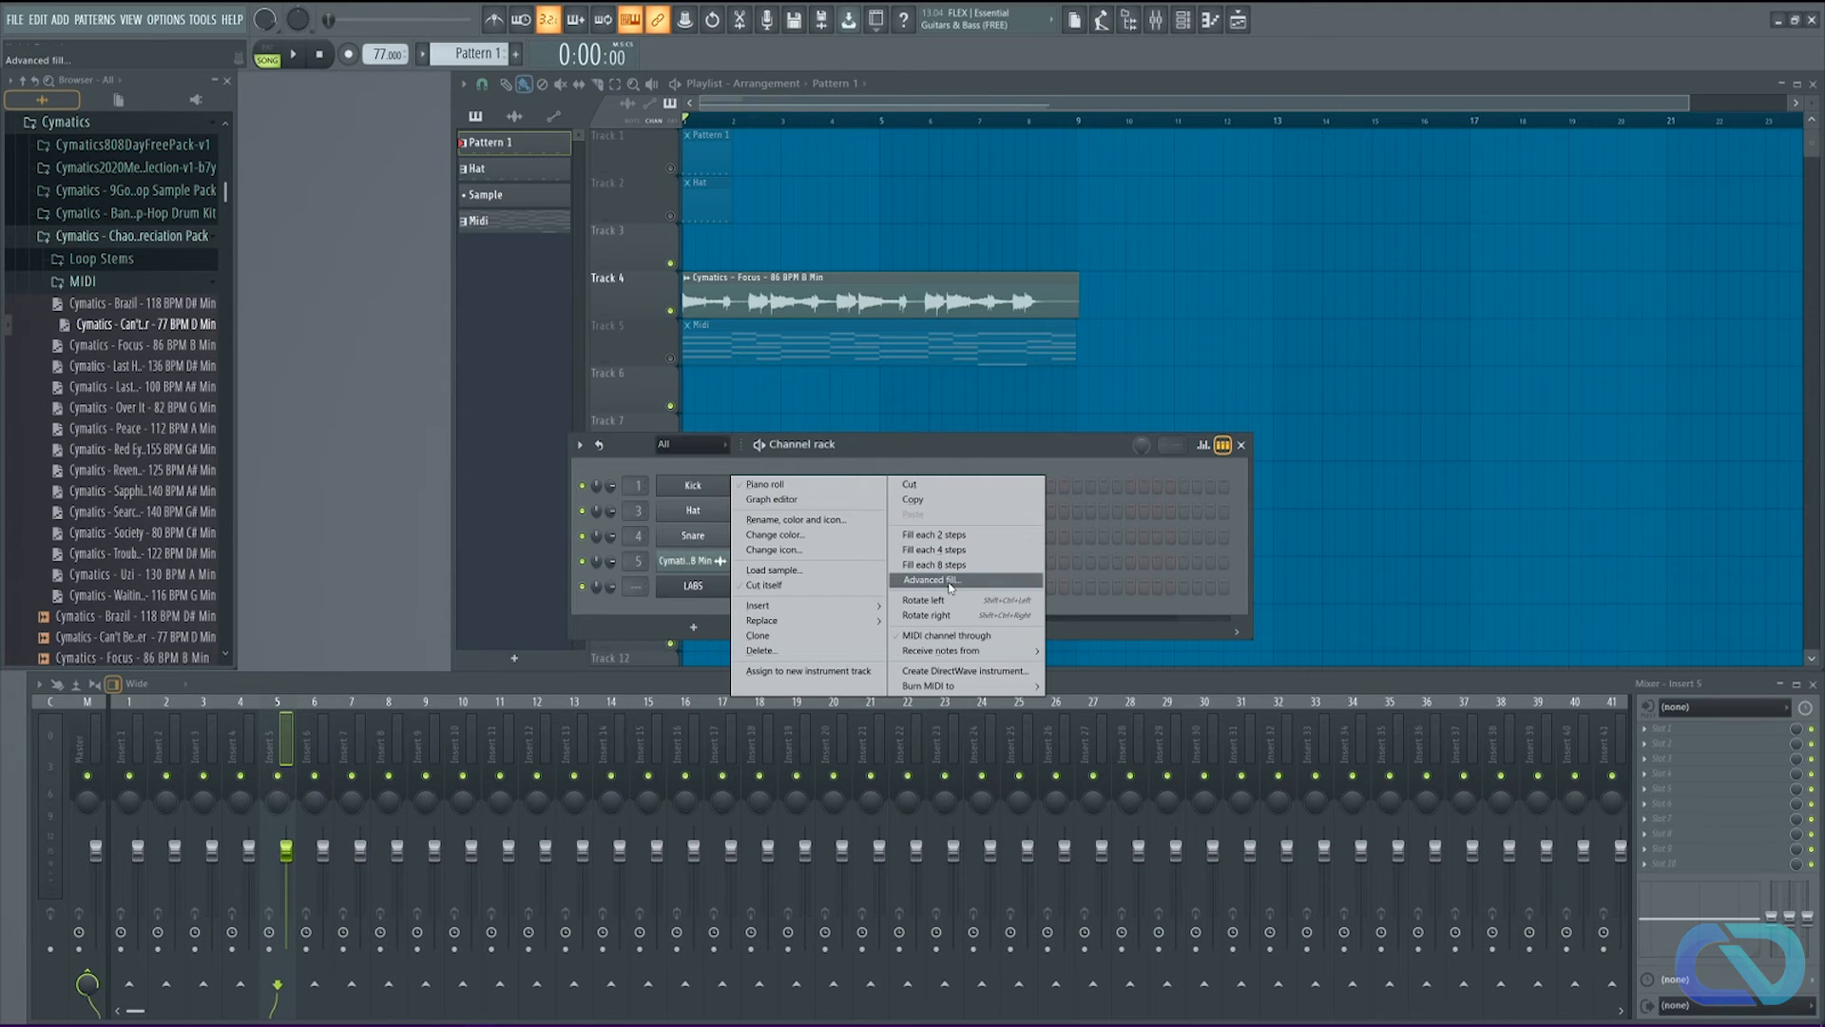
pyautogui.click(943, 451)
pyautogui.moveTo(959, 486); pyautogui.dragTo(757, 487)
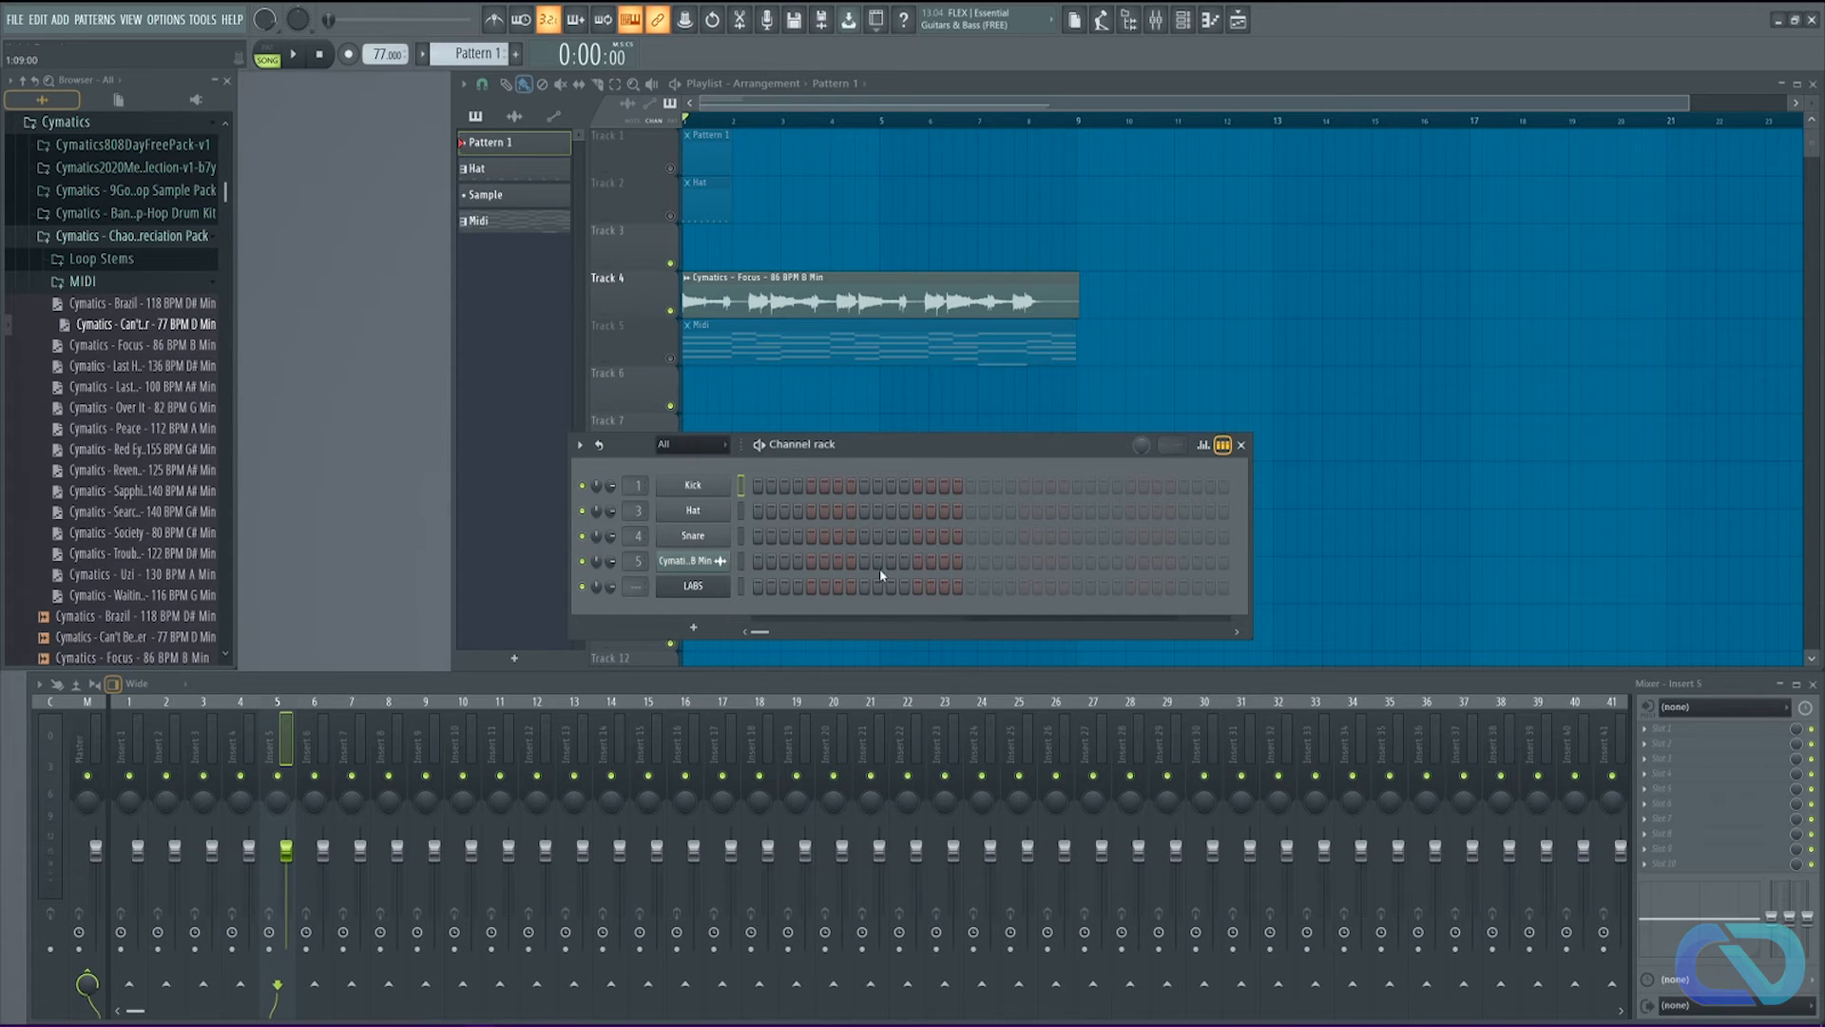
# Step: Add Kick hits on steps 1, 3 and 5 of Pattern 1
pyautogui.click(757, 486)
pyautogui.click(784, 485)
pyautogui.click(785, 489)
pyautogui.moveTo(822, 494)
pyautogui.mouseDown()
pyautogui.moveTo(956, 498)
pyautogui.moveTo(827, 492)
pyautogui.mouseUp()
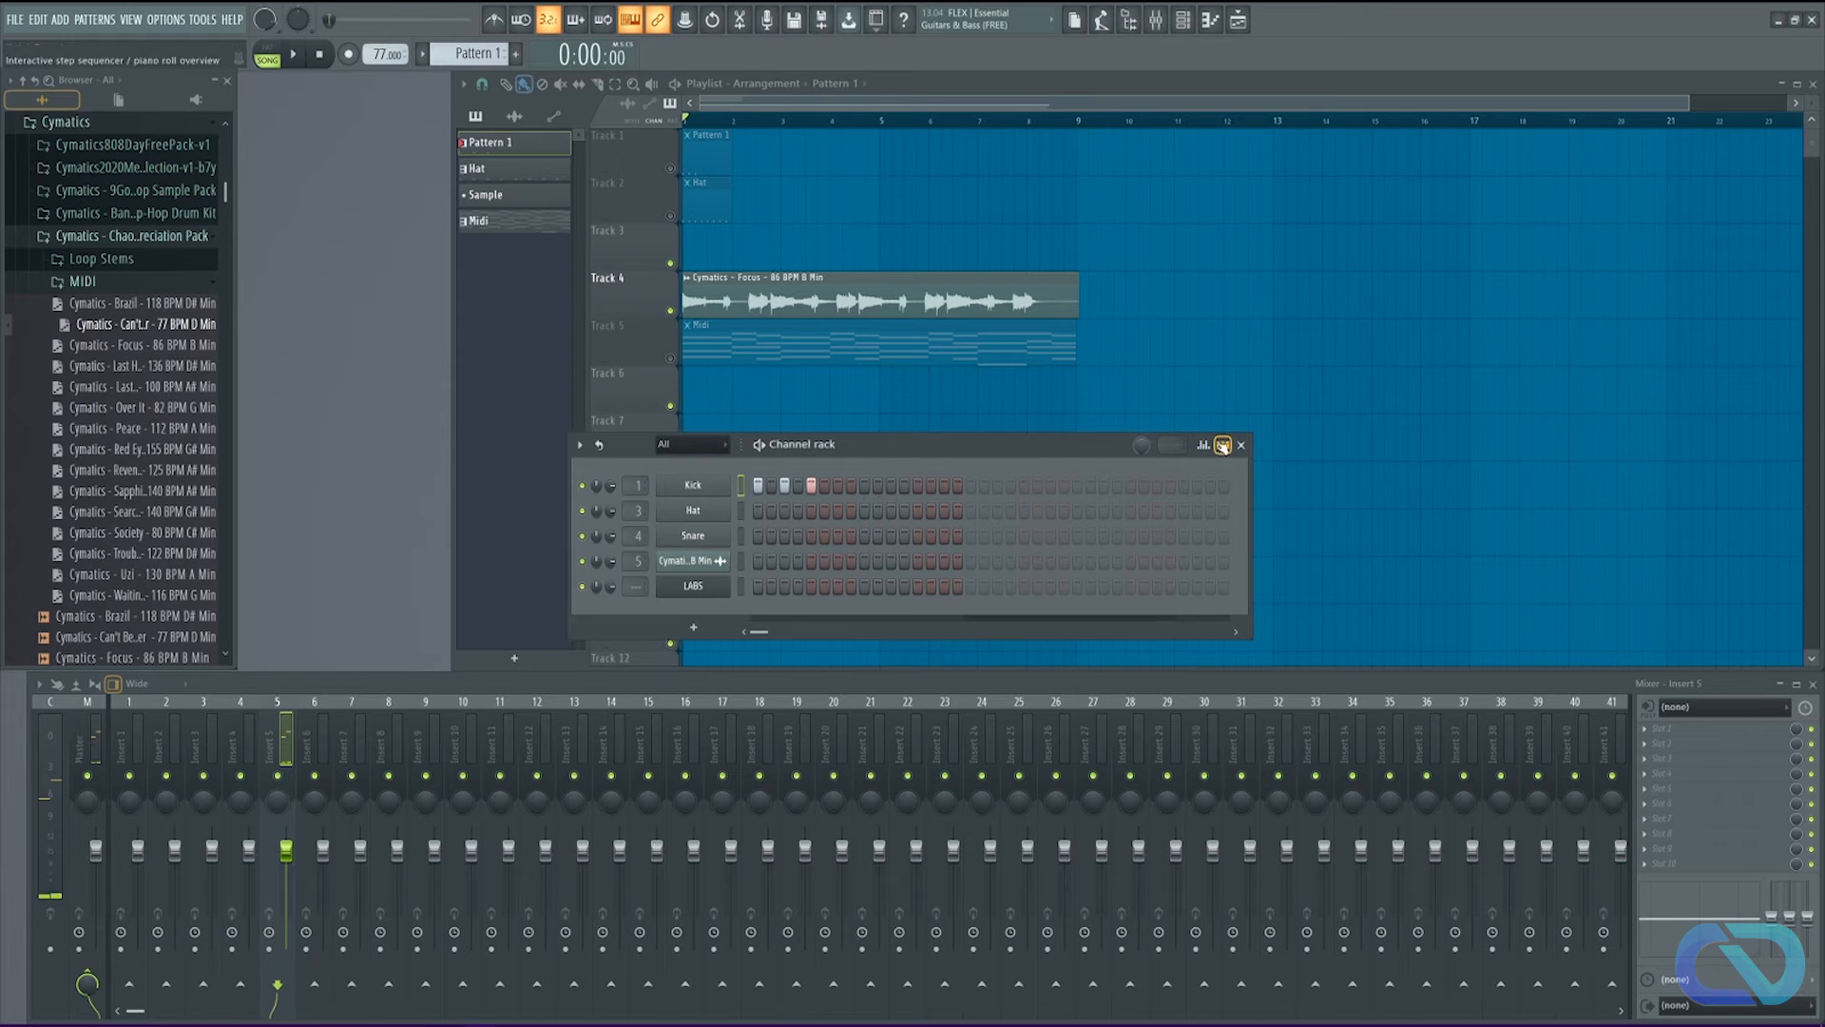
# Step: Raise the note pitch of the second Kick hit in the channel rack's graph editor, then hide the graph
pyautogui.moveTo(1064, 452); pyautogui.dragTo(1081, 398)
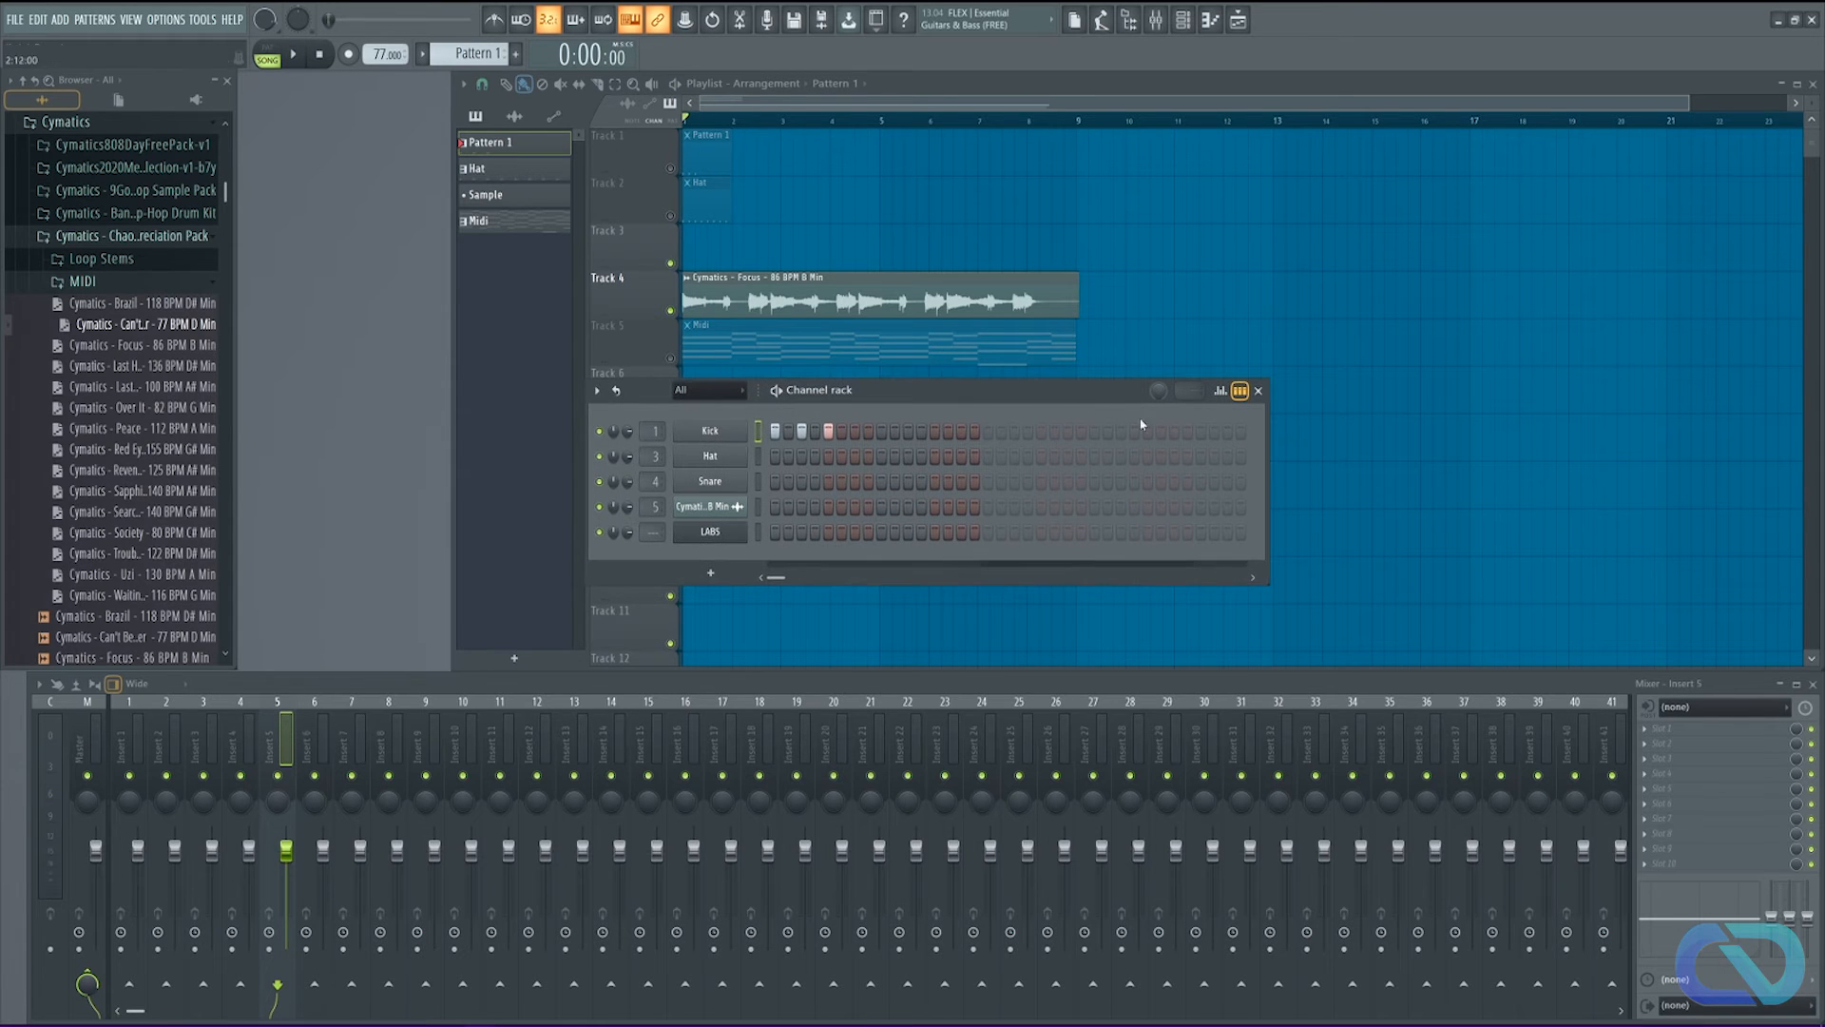
pyautogui.click(1221, 391)
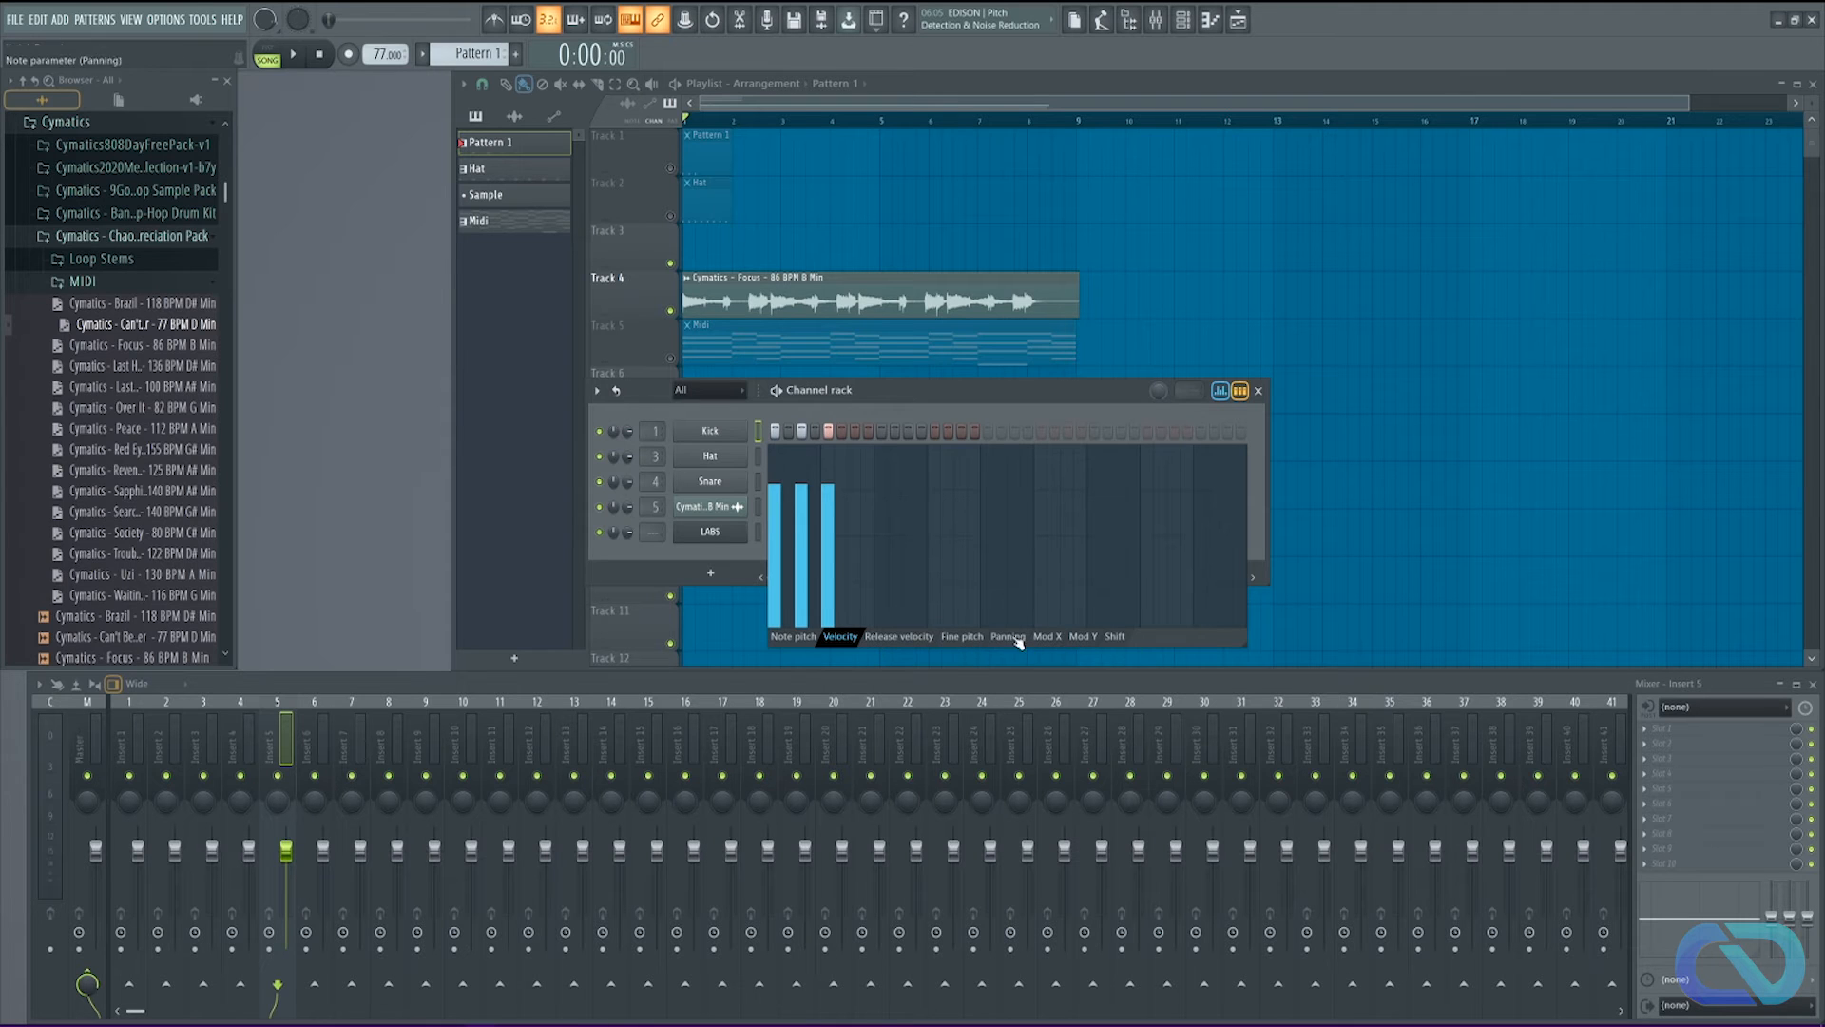
pyautogui.click(791, 637)
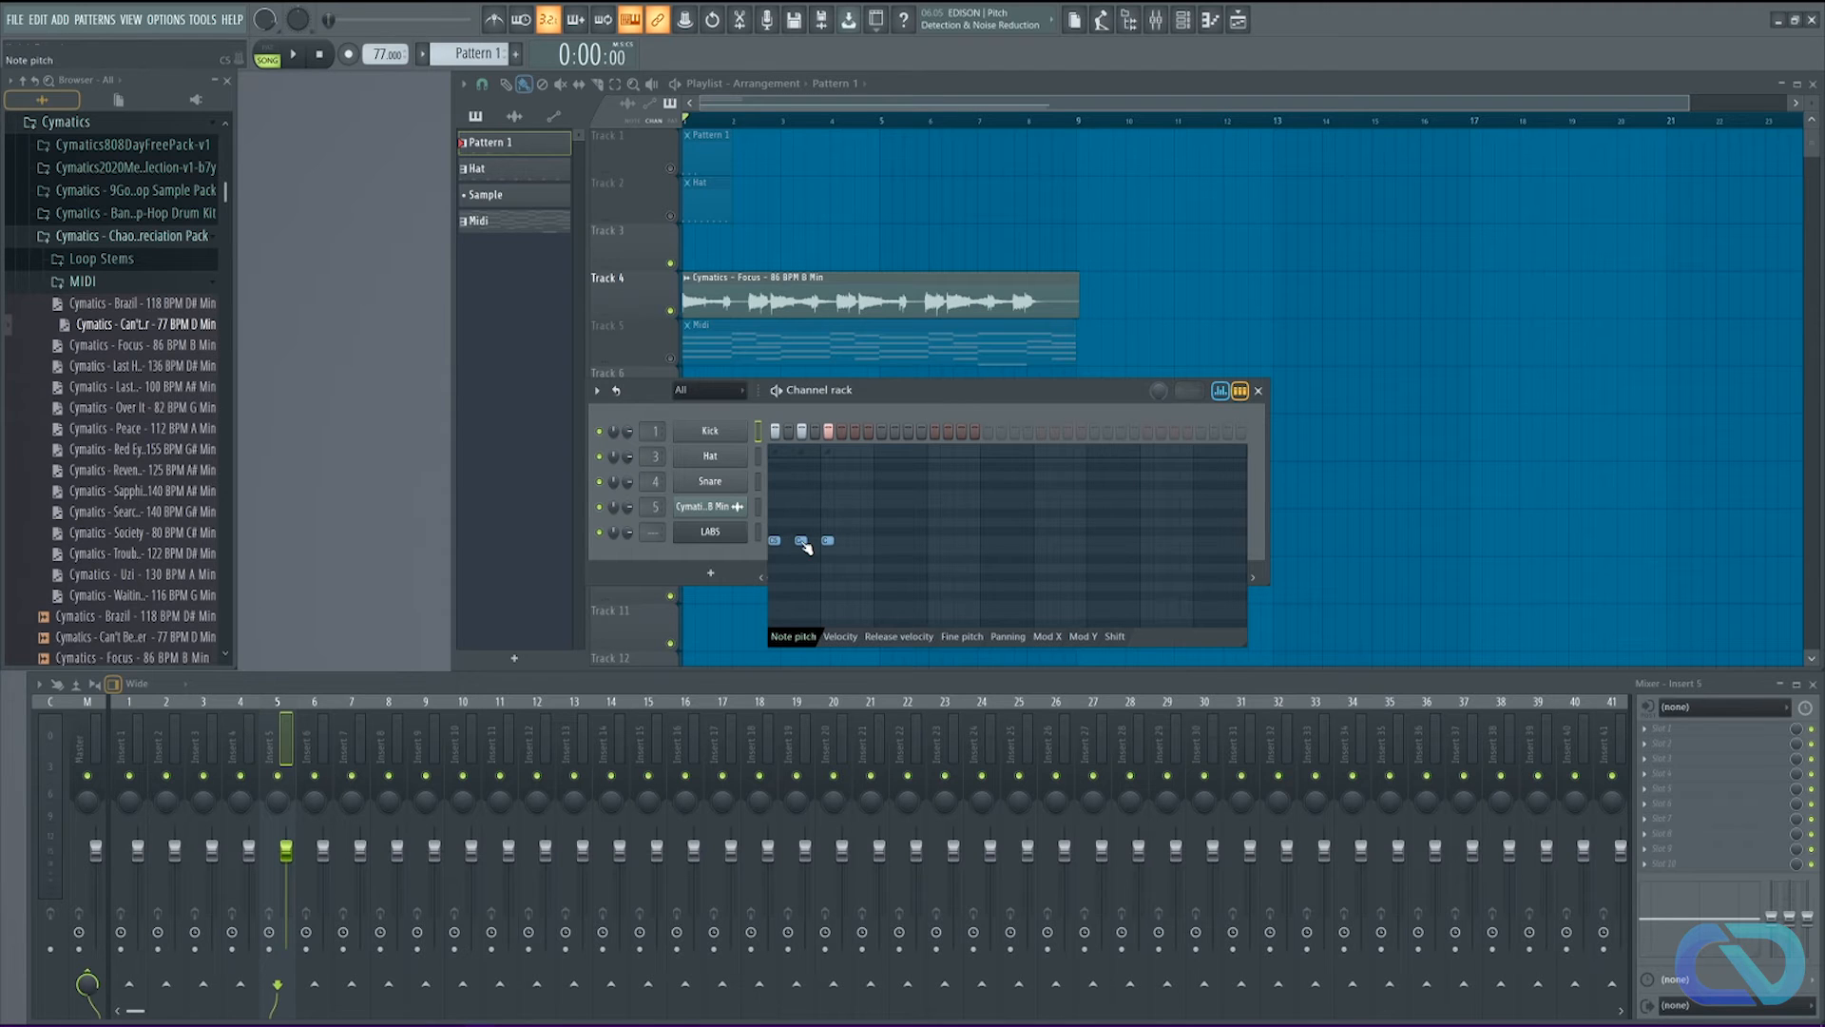
pyautogui.moveTo(806, 547); pyautogui.dragTo(804, 490)
pyautogui.click(1221, 391)
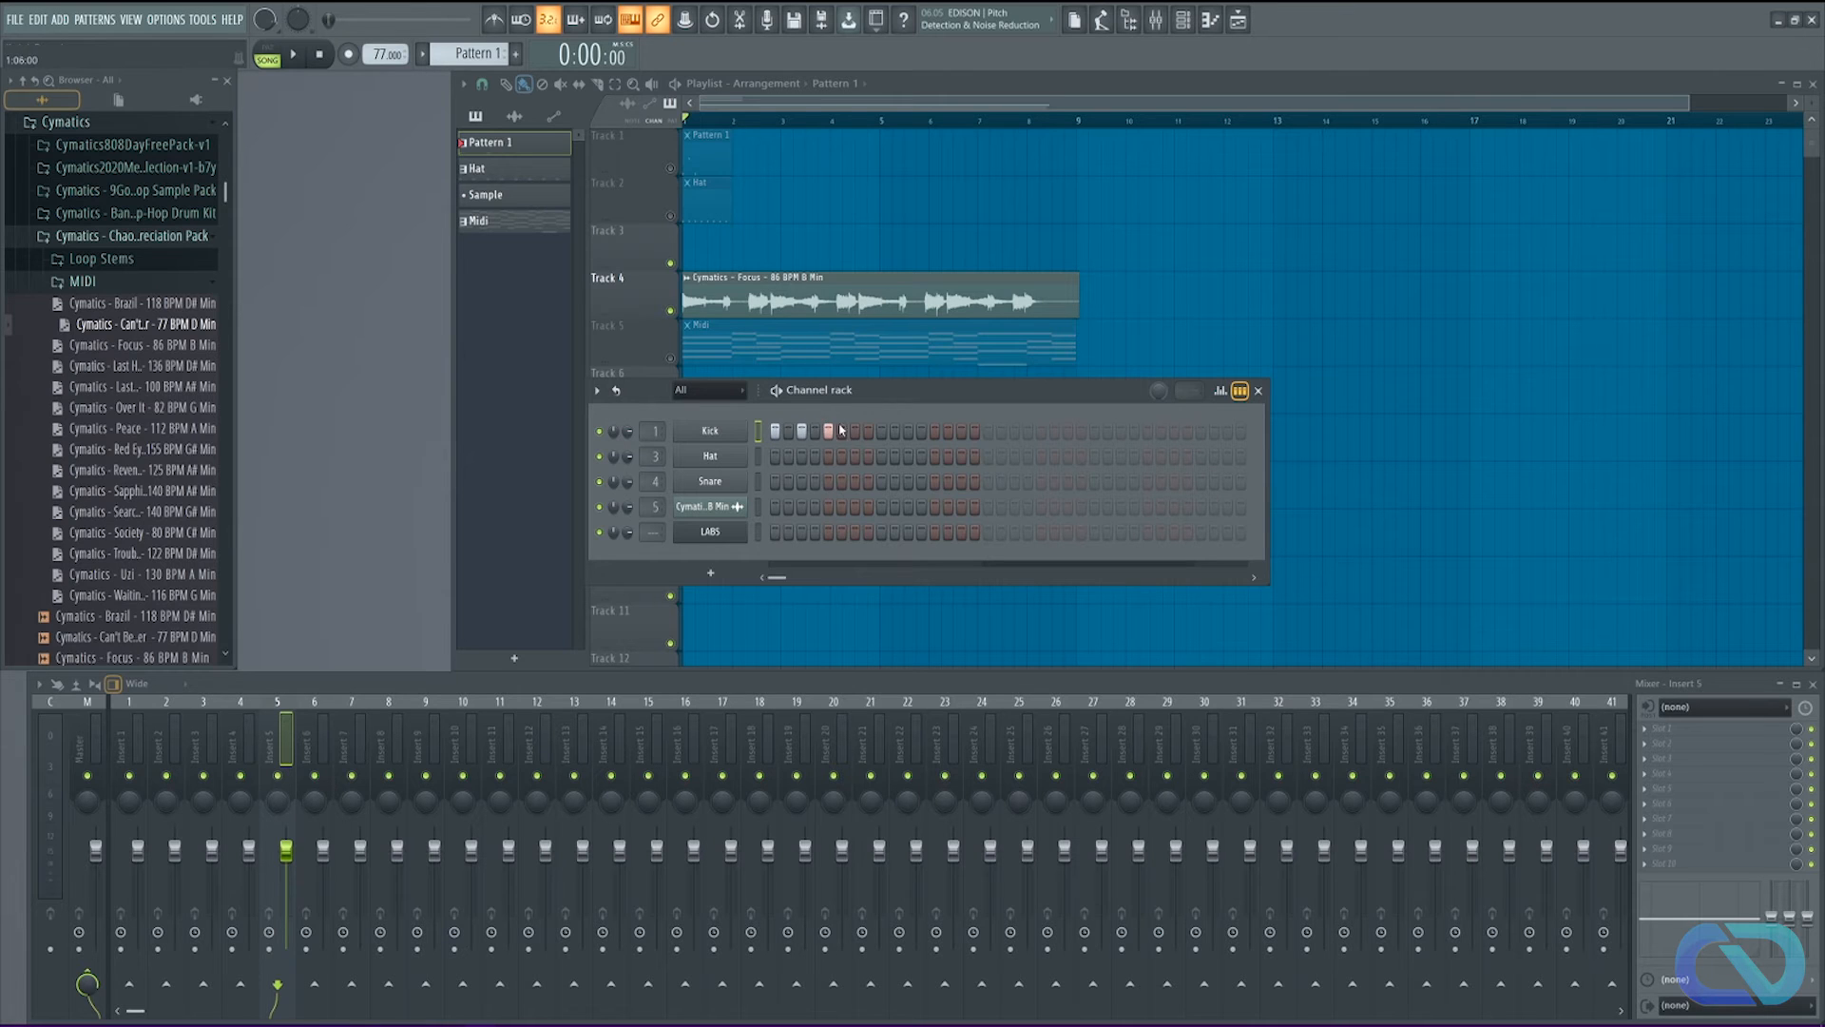
# Step: Switch the channel rack from step view to the piano roll overview and hide the rack
pyautogui.click(1239, 391)
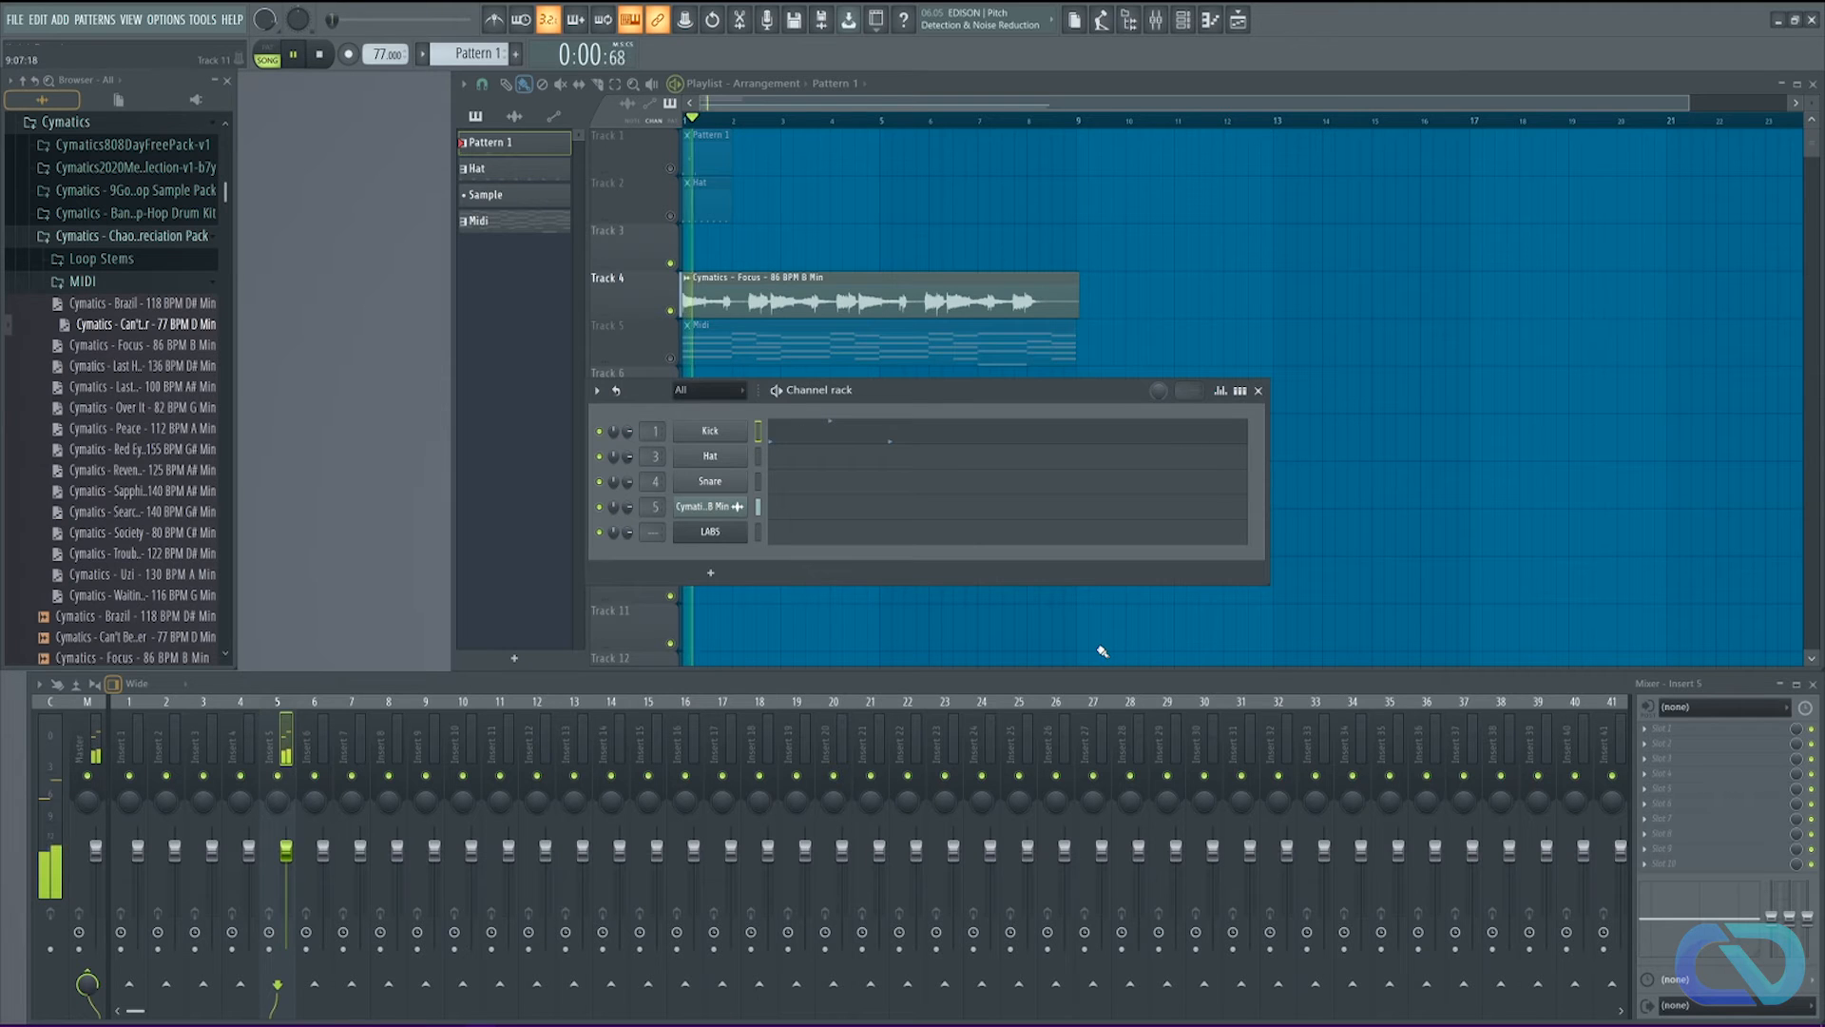
pyautogui.press('F6')
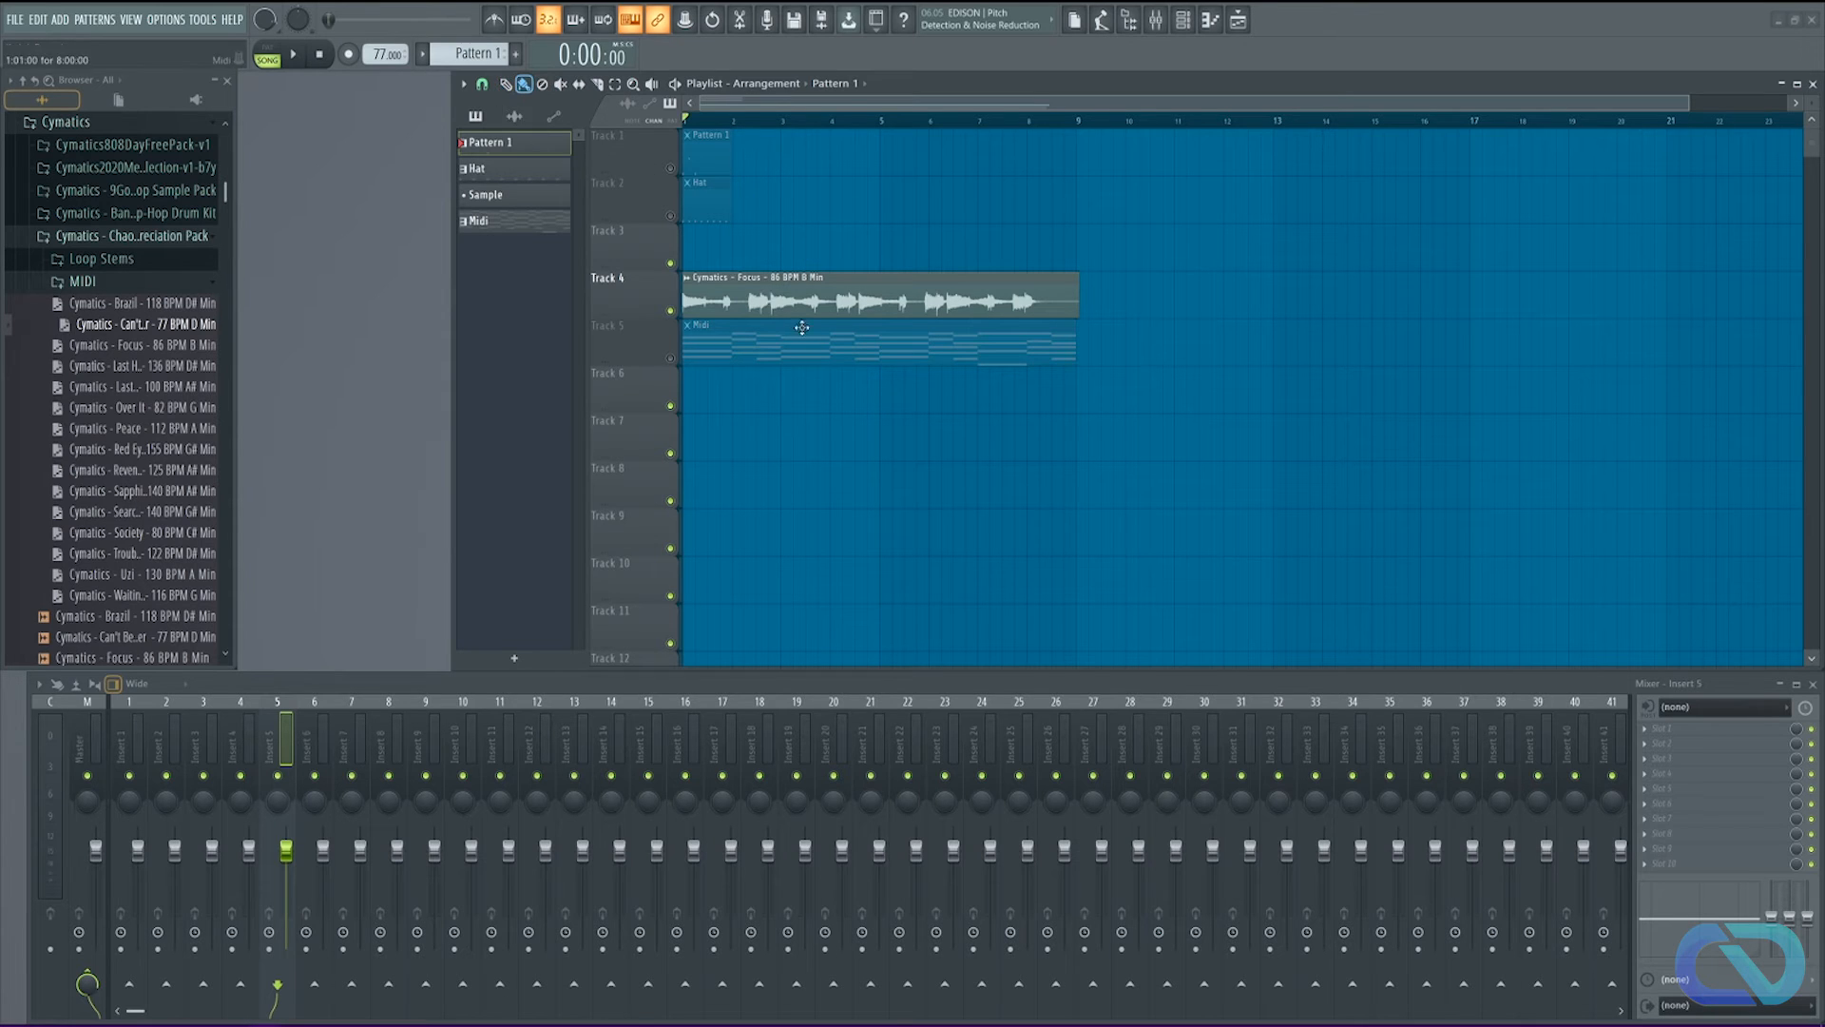
# Step: Slice the Track 4 and Track 5 clips at bar 4 and move the audio clip's second part to bar 5
pyautogui.click(599, 85)
pyautogui.moveTo(831, 252); pyautogui.dragTo(835, 359)
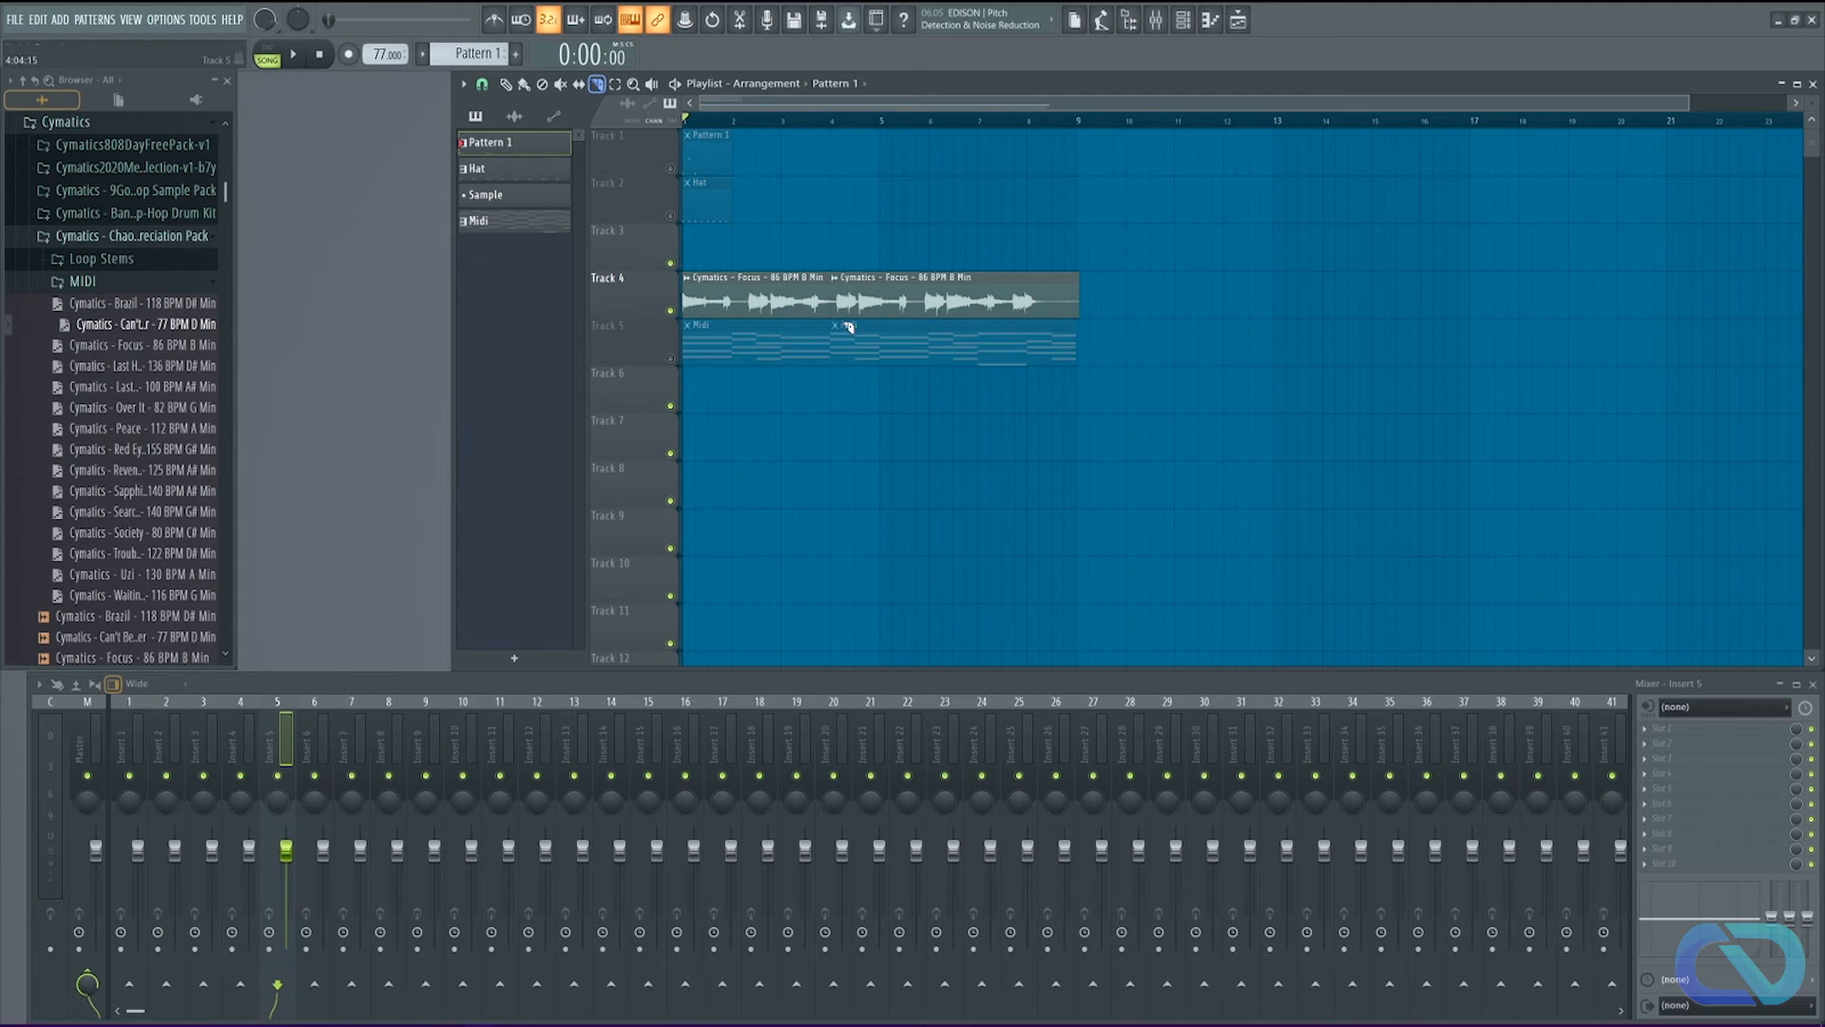
pyautogui.click(506, 83)
pyautogui.moveTo(917, 306)
pyautogui.mouseDown()
pyautogui.moveTo(1213, 307)
pyautogui.moveTo(1165, 306)
pyautogui.mouseUp()
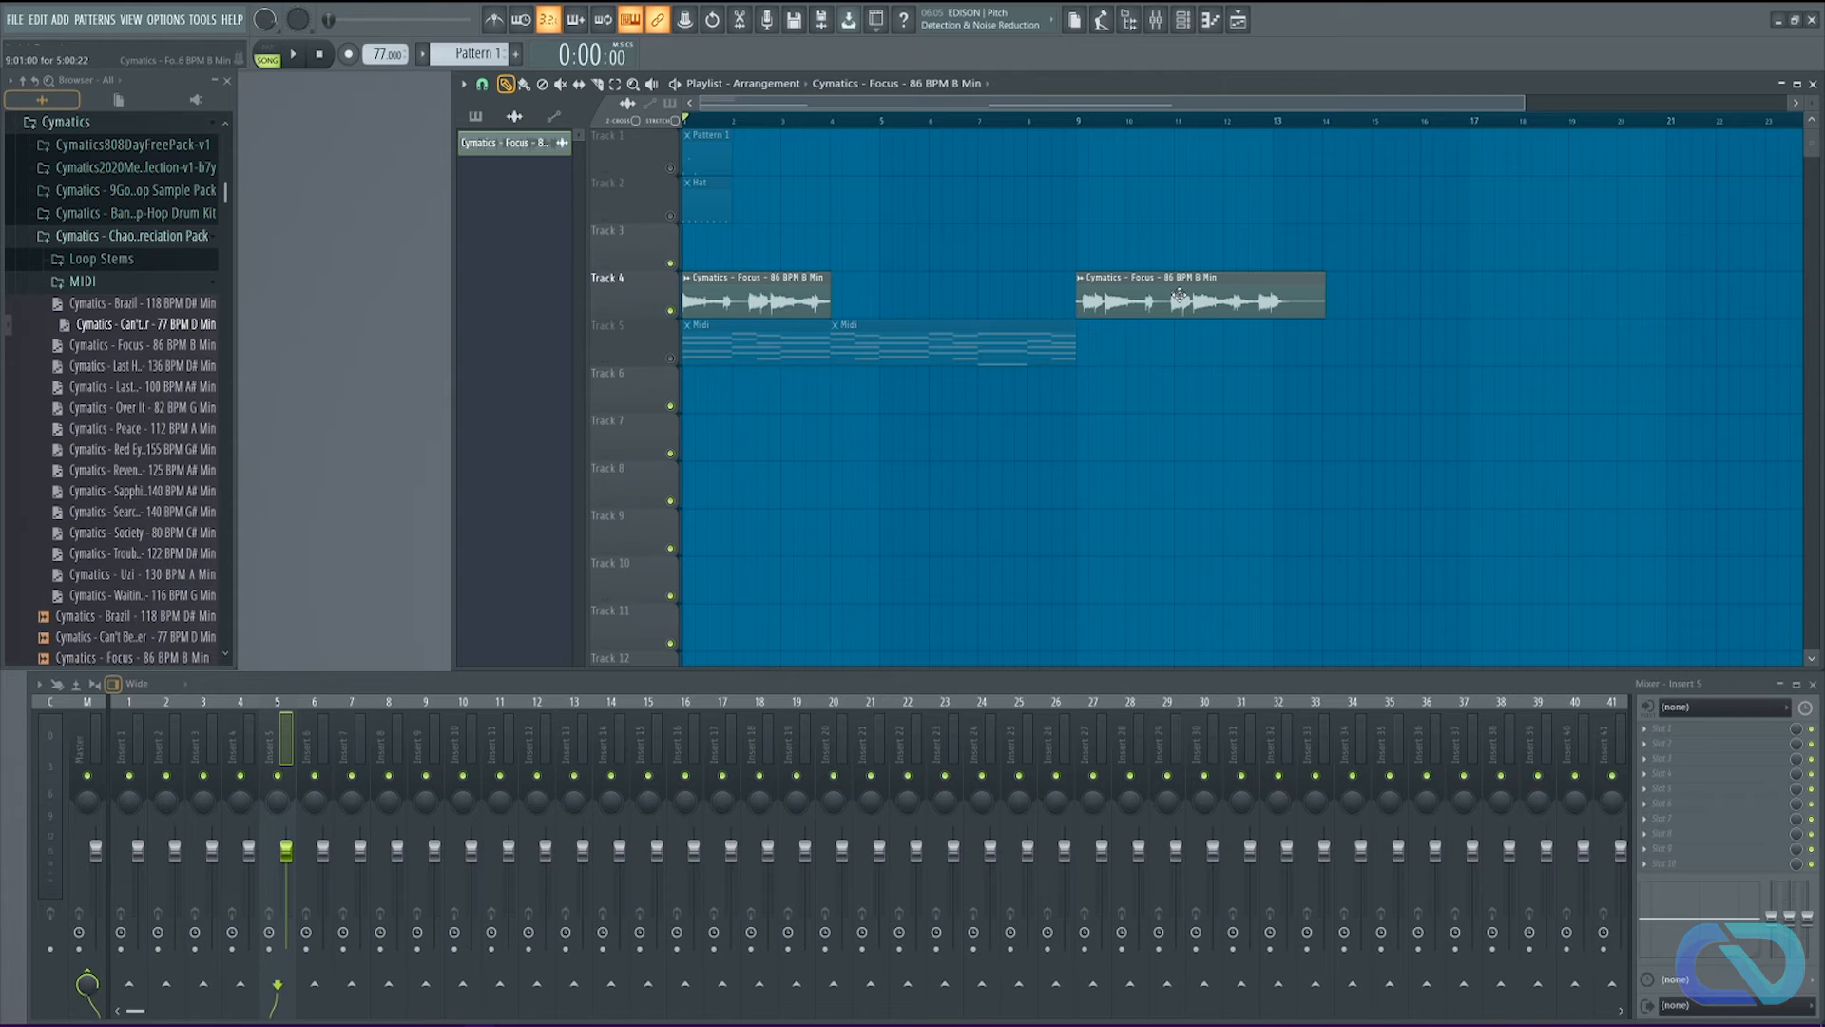
pyautogui.moveTo(1179, 296); pyautogui.dragTo(983, 296)
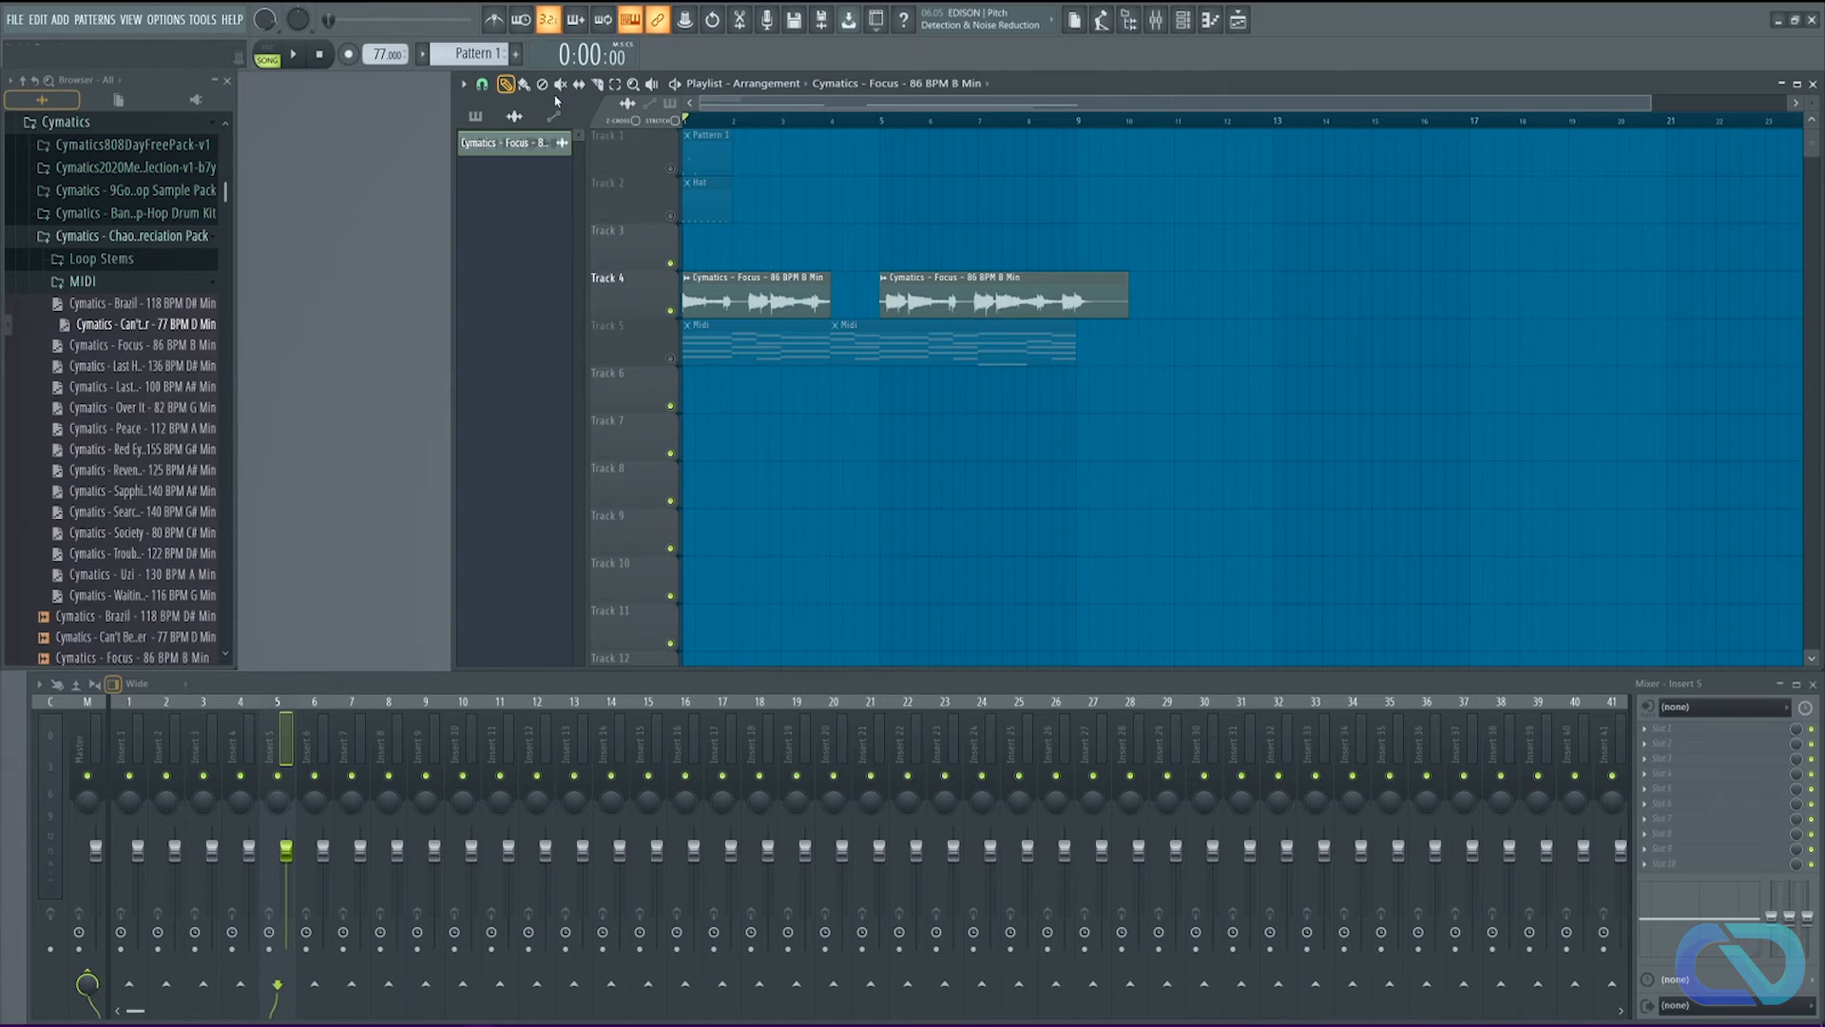
# Step: Mute the second audio clip on Track 4 and unmute Track 2
pyautogui.click(568, 84)
pyautogui.click(998, 295)
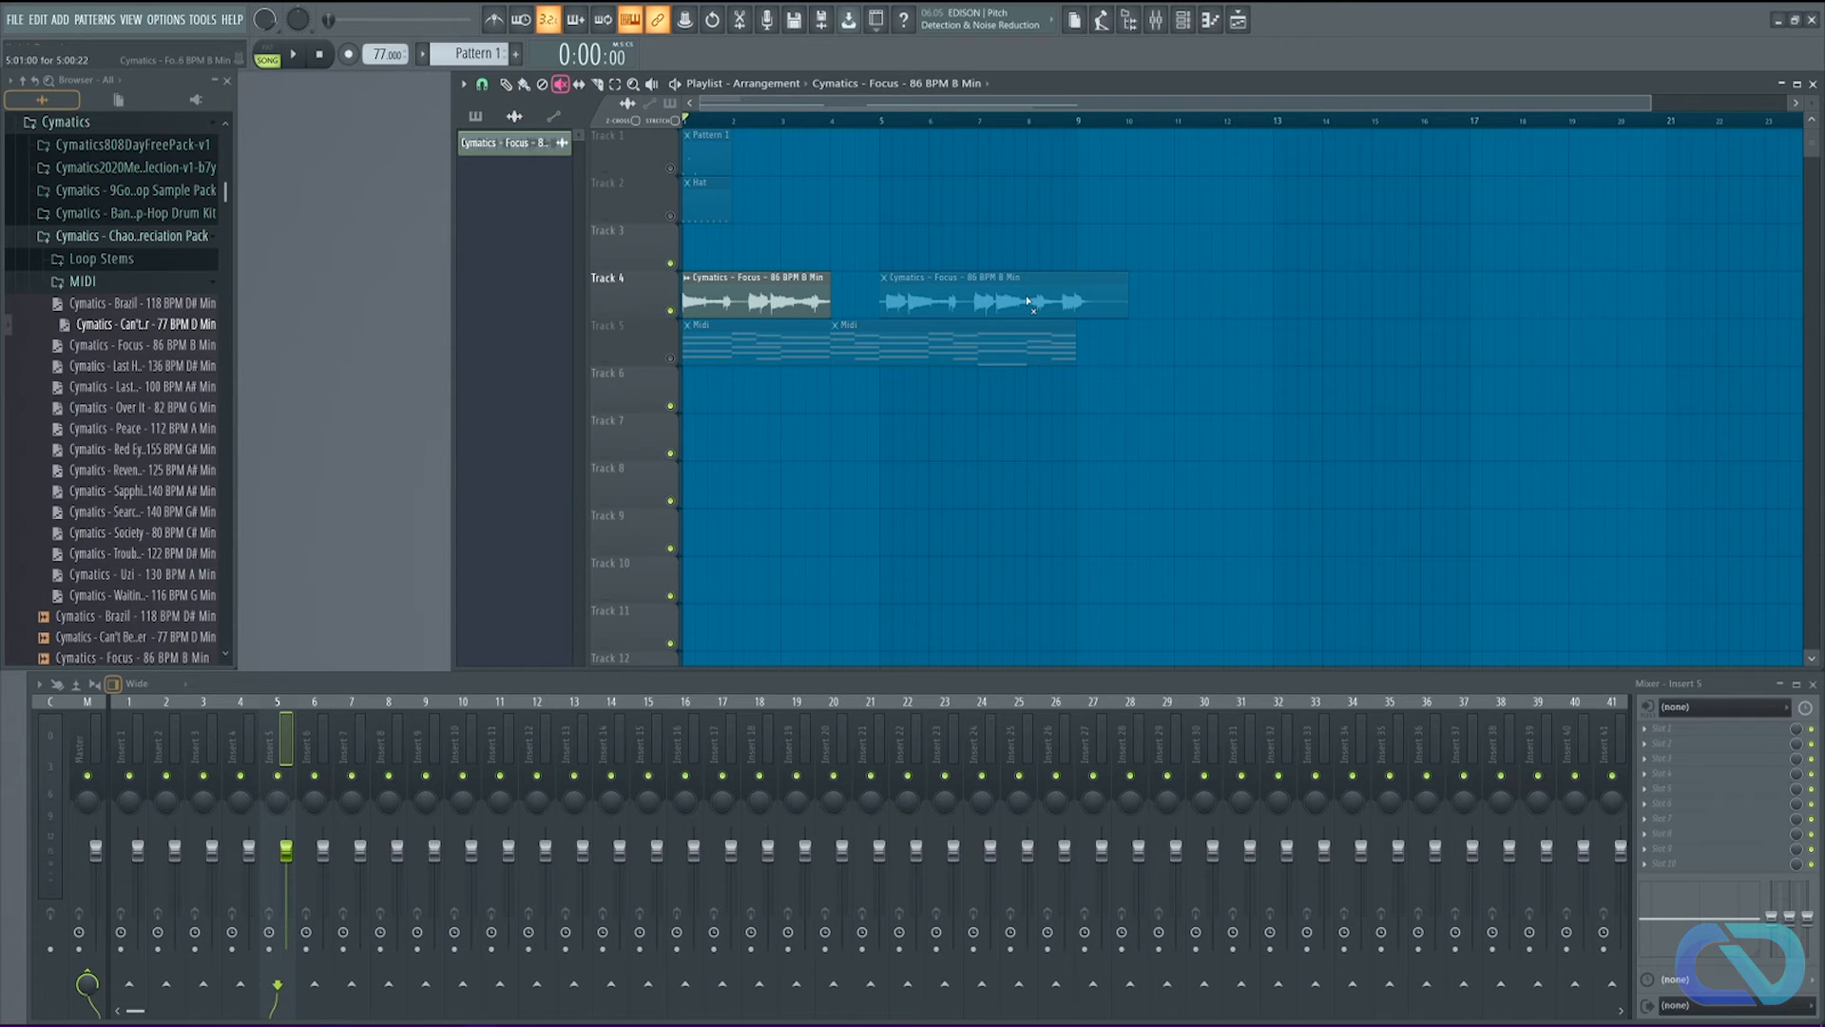
pyautogui.click(672, 407)
pyautogui.click(671, 215)
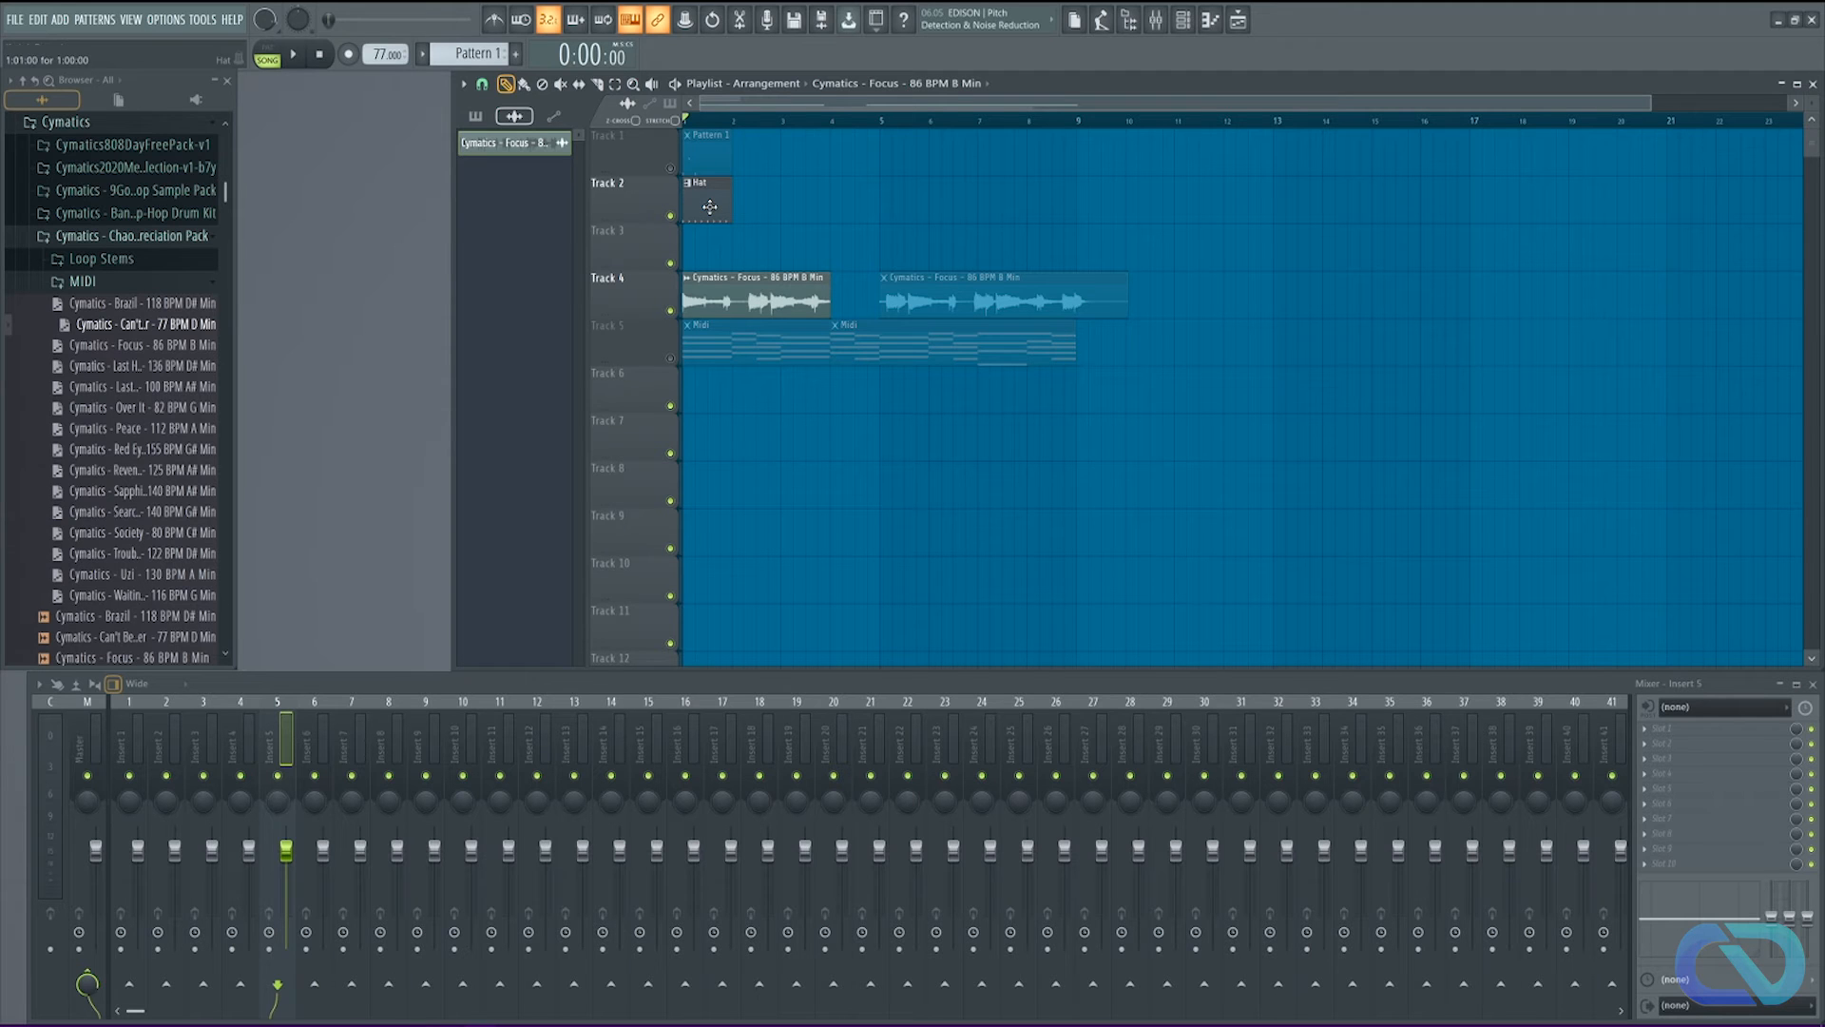
# Step: Draw two extra Hat clips on Track 2 at bars 2 and 3 and erase them again
pyautogui.click(710, 206)
pyautogui.click(751, 202)
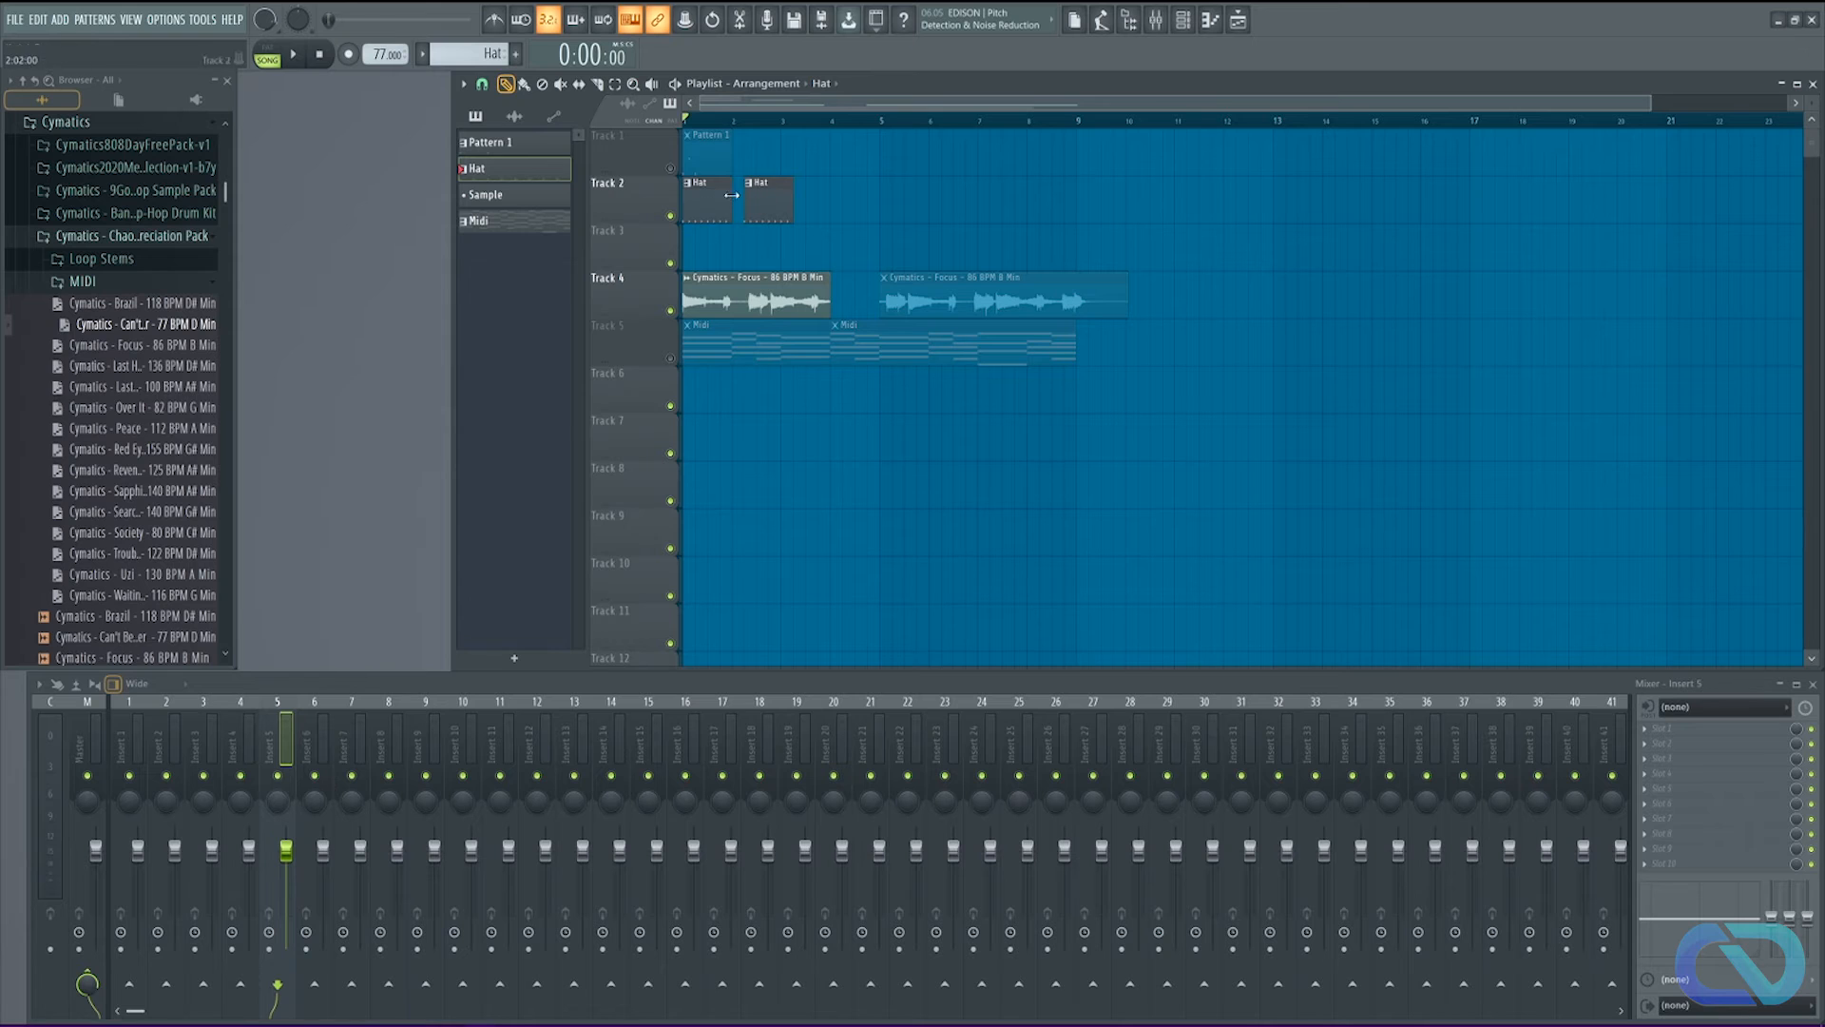
pyautogui.click(827, 203)
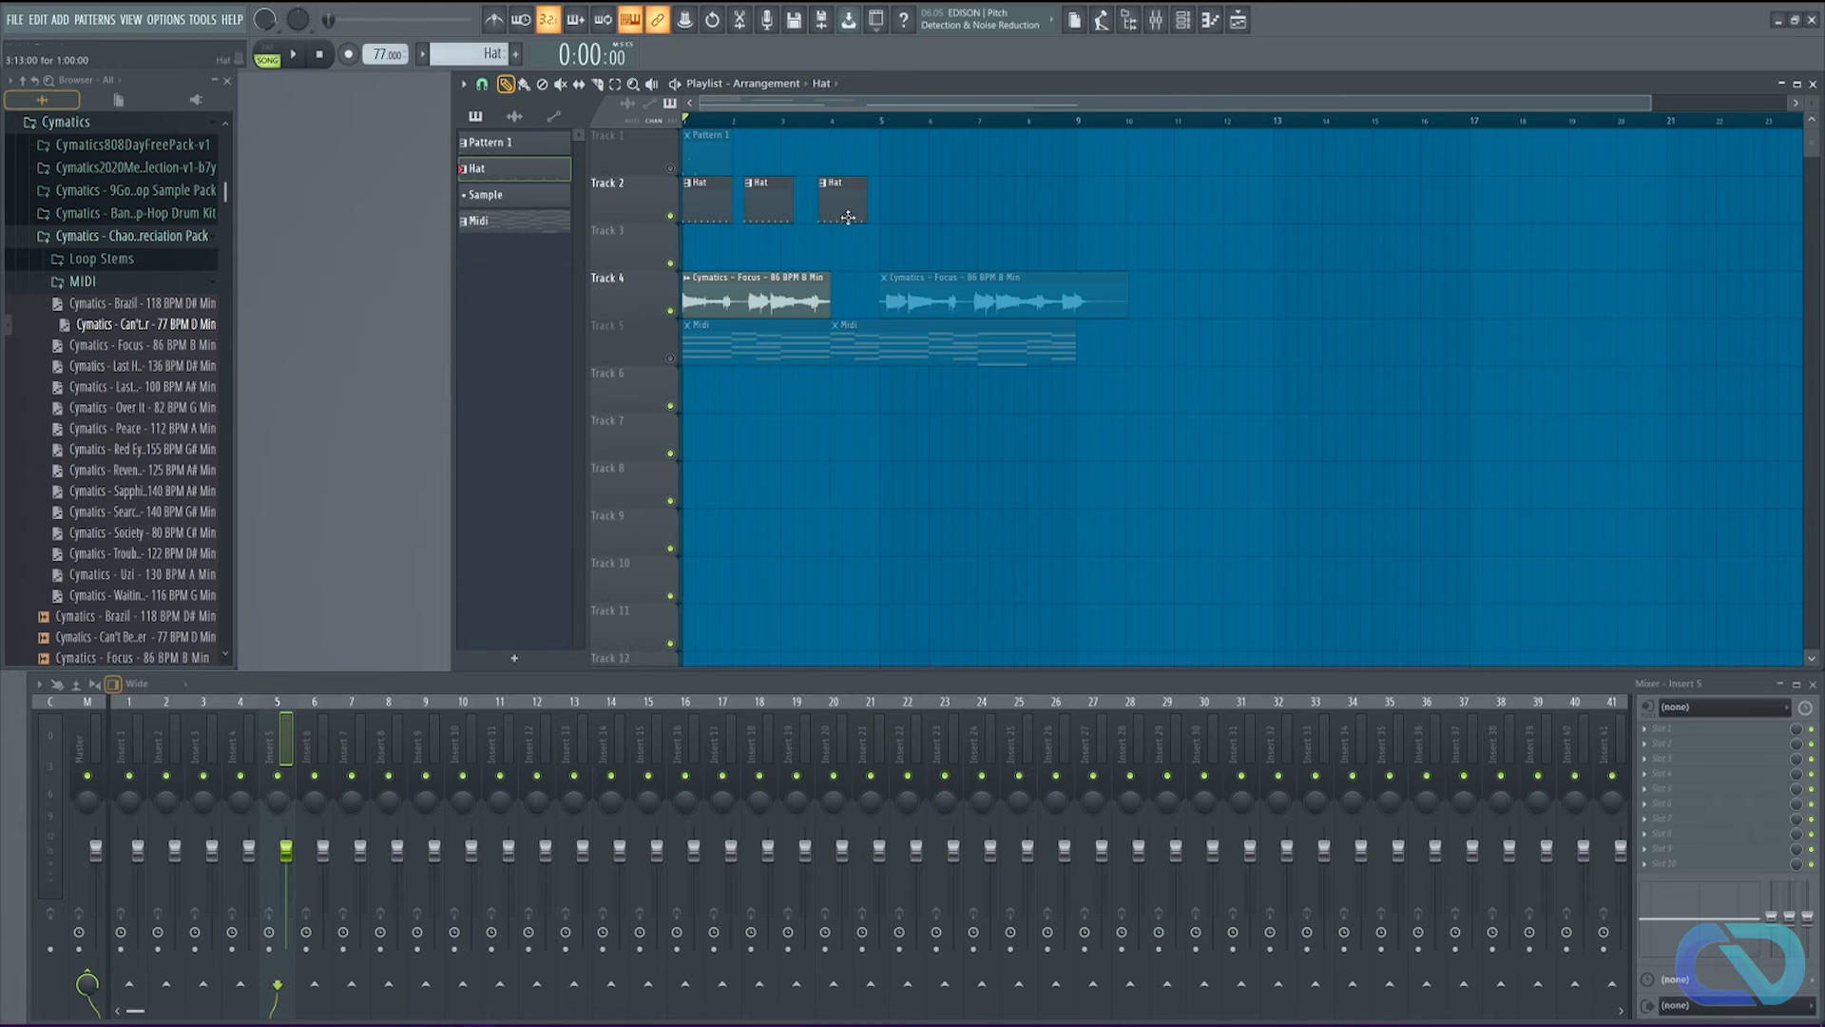
pyautogui.moveTo(773, 208)
pyautogui.mouseDown()
pyautogui.moveTo(832, 203)
pyautogui.moveTo(795, 202)
pyautogui.mouseUp()
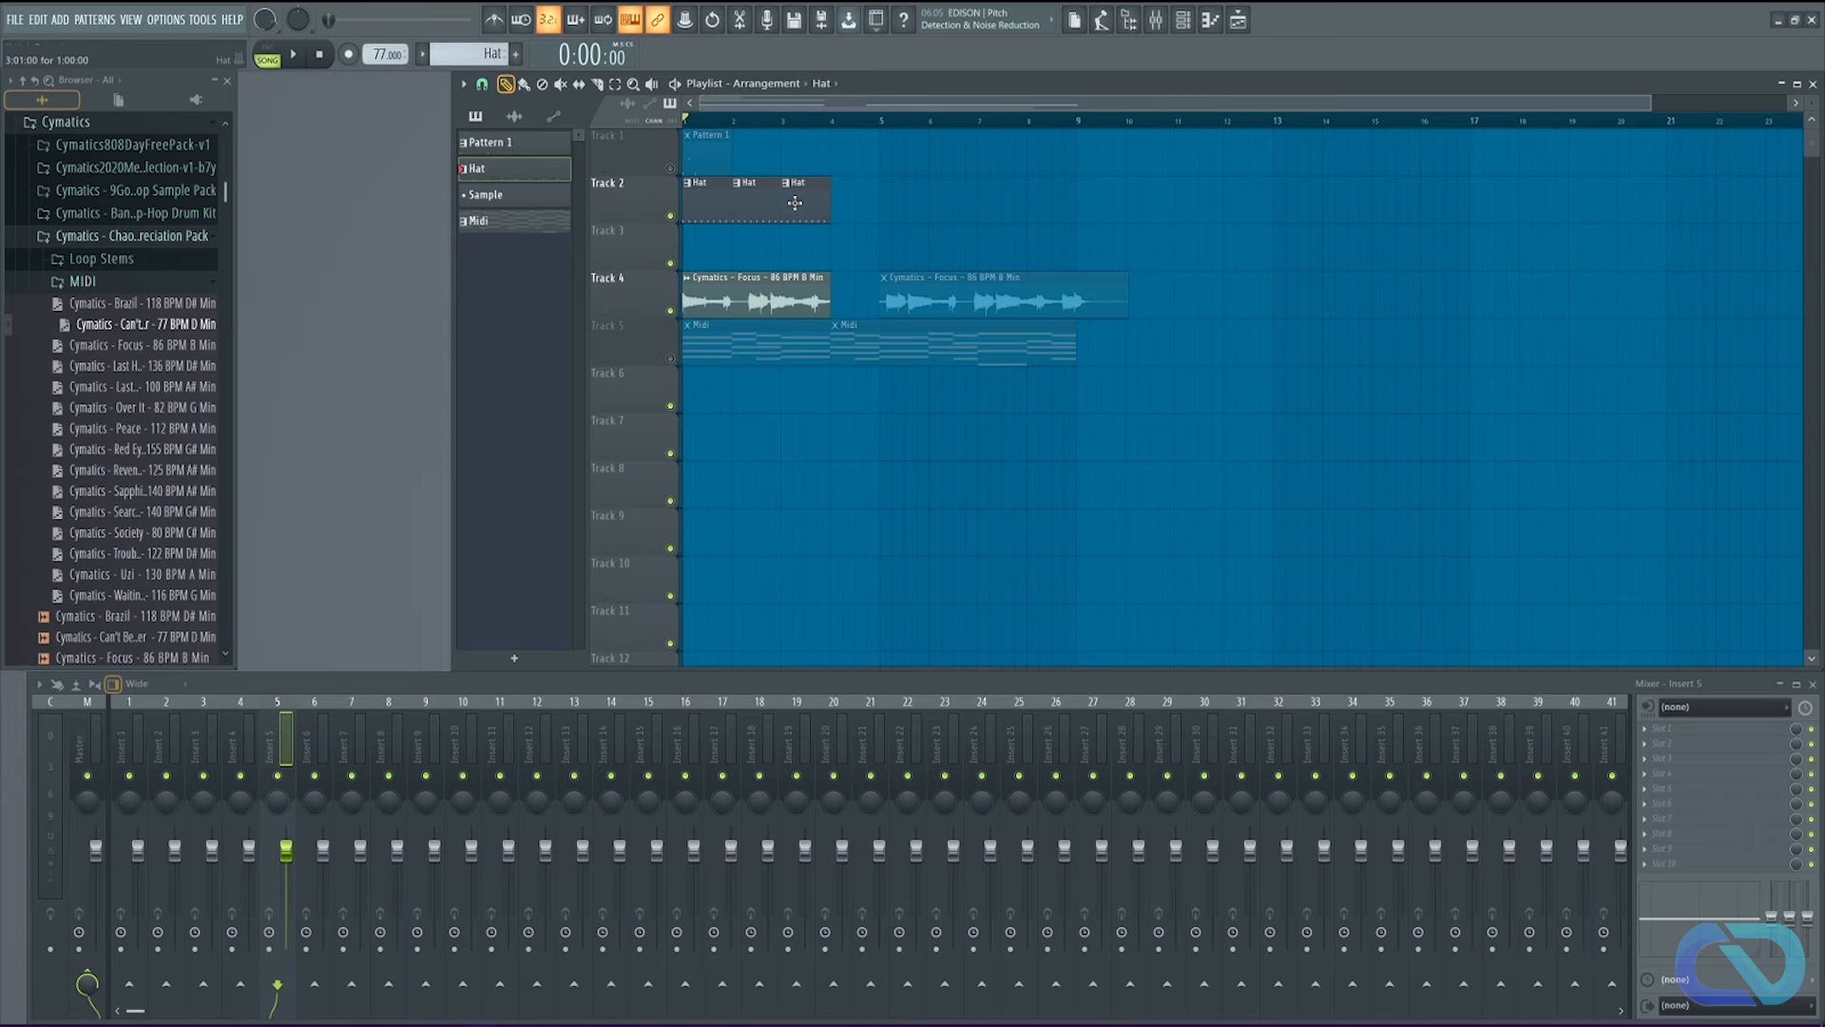
pyautogui.click(529, 90)
pyautogui.moveTo(839, 220); pyautogui.dragTo(782, 225)
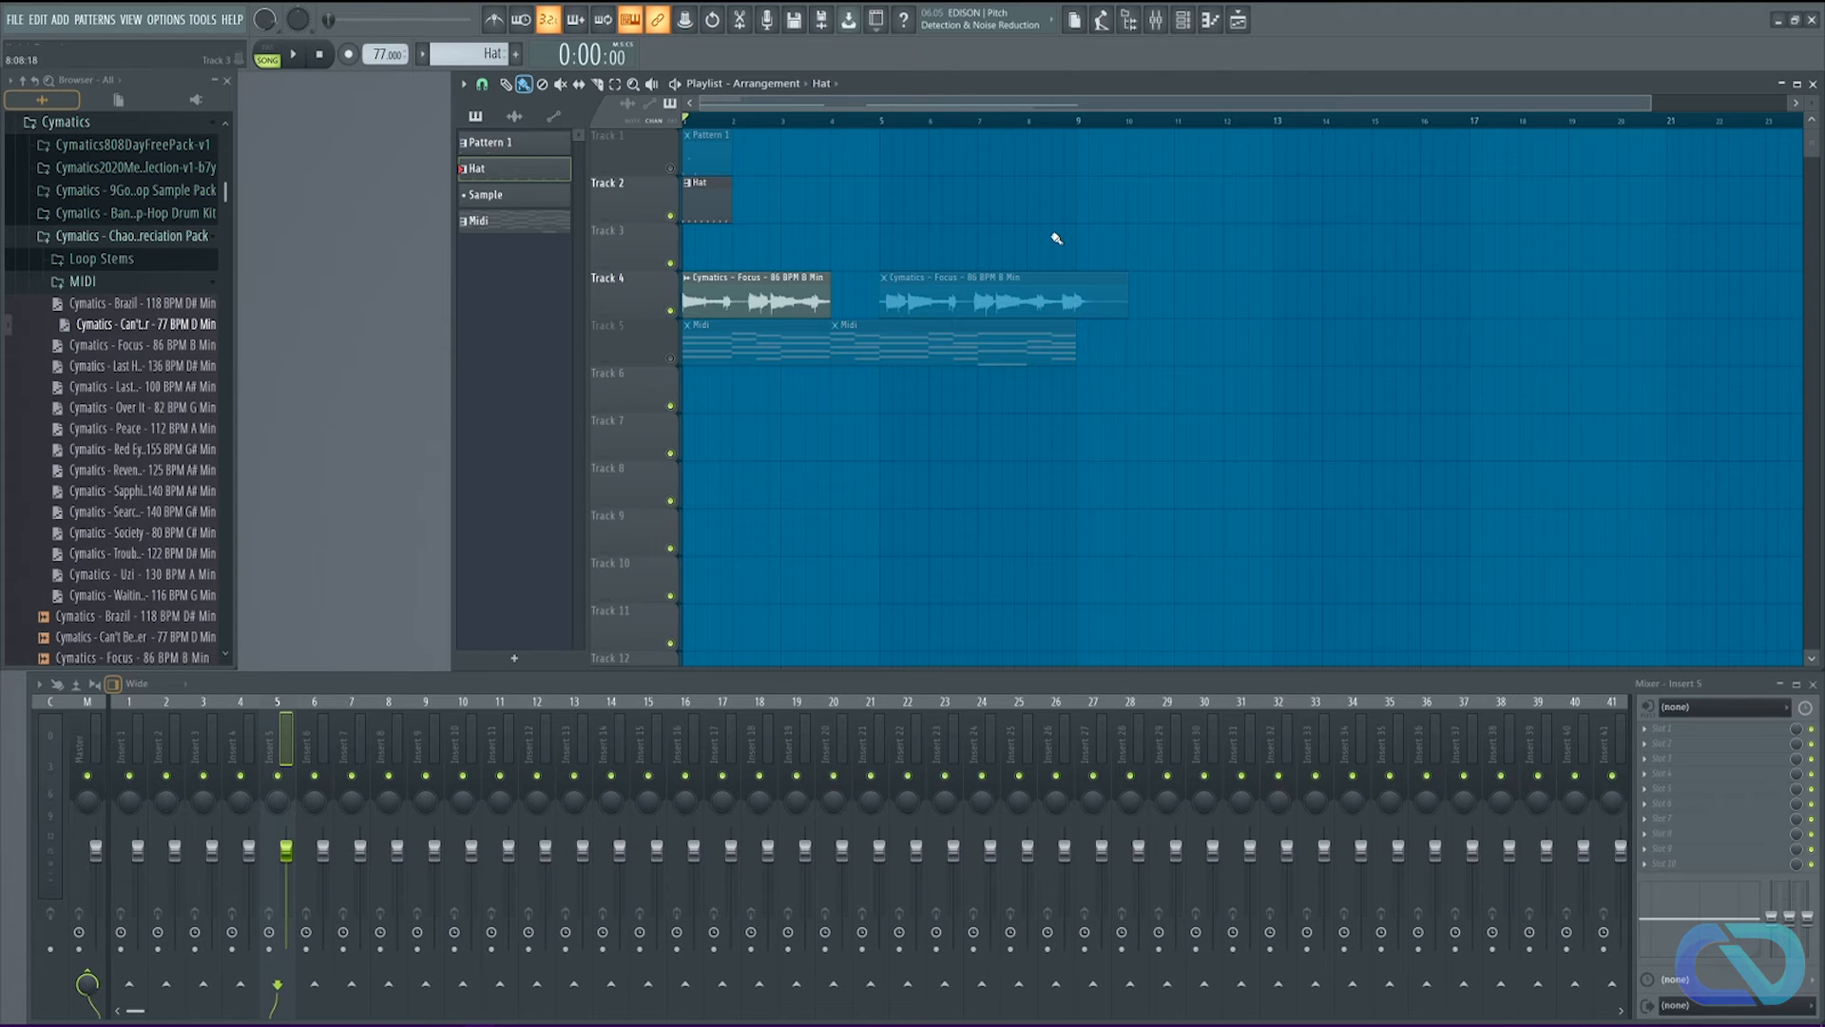
# Step: Duplicate the Hat clip 13 times end to end along Track 2 through bar 14
pyautogui.hotkey('ctrl', 'b')
pyautogui.hotkey('ctrl', 'b')
pyautogui.hotkey('ctrl', 'b')
pyautogui.hotkey('ctrl', 'b')
pyautogui.hotkey('ctrl', 'b')
pyautogui.hotkey('ctrl', 'b')
pyautogui.hotkey('ctrl', 'b')
pyautogui.hotkey('ctrl', 'b')
pyautogui.hotkey('ctrl', 'b')
pyautogui.hotkey('ctrl', 'b')
pyautogui.hotkey('ctrl', 'b')
pyautogui.hotkey('ctrl', 'b')
pyautogui.hotkey('ctrl', 'b')
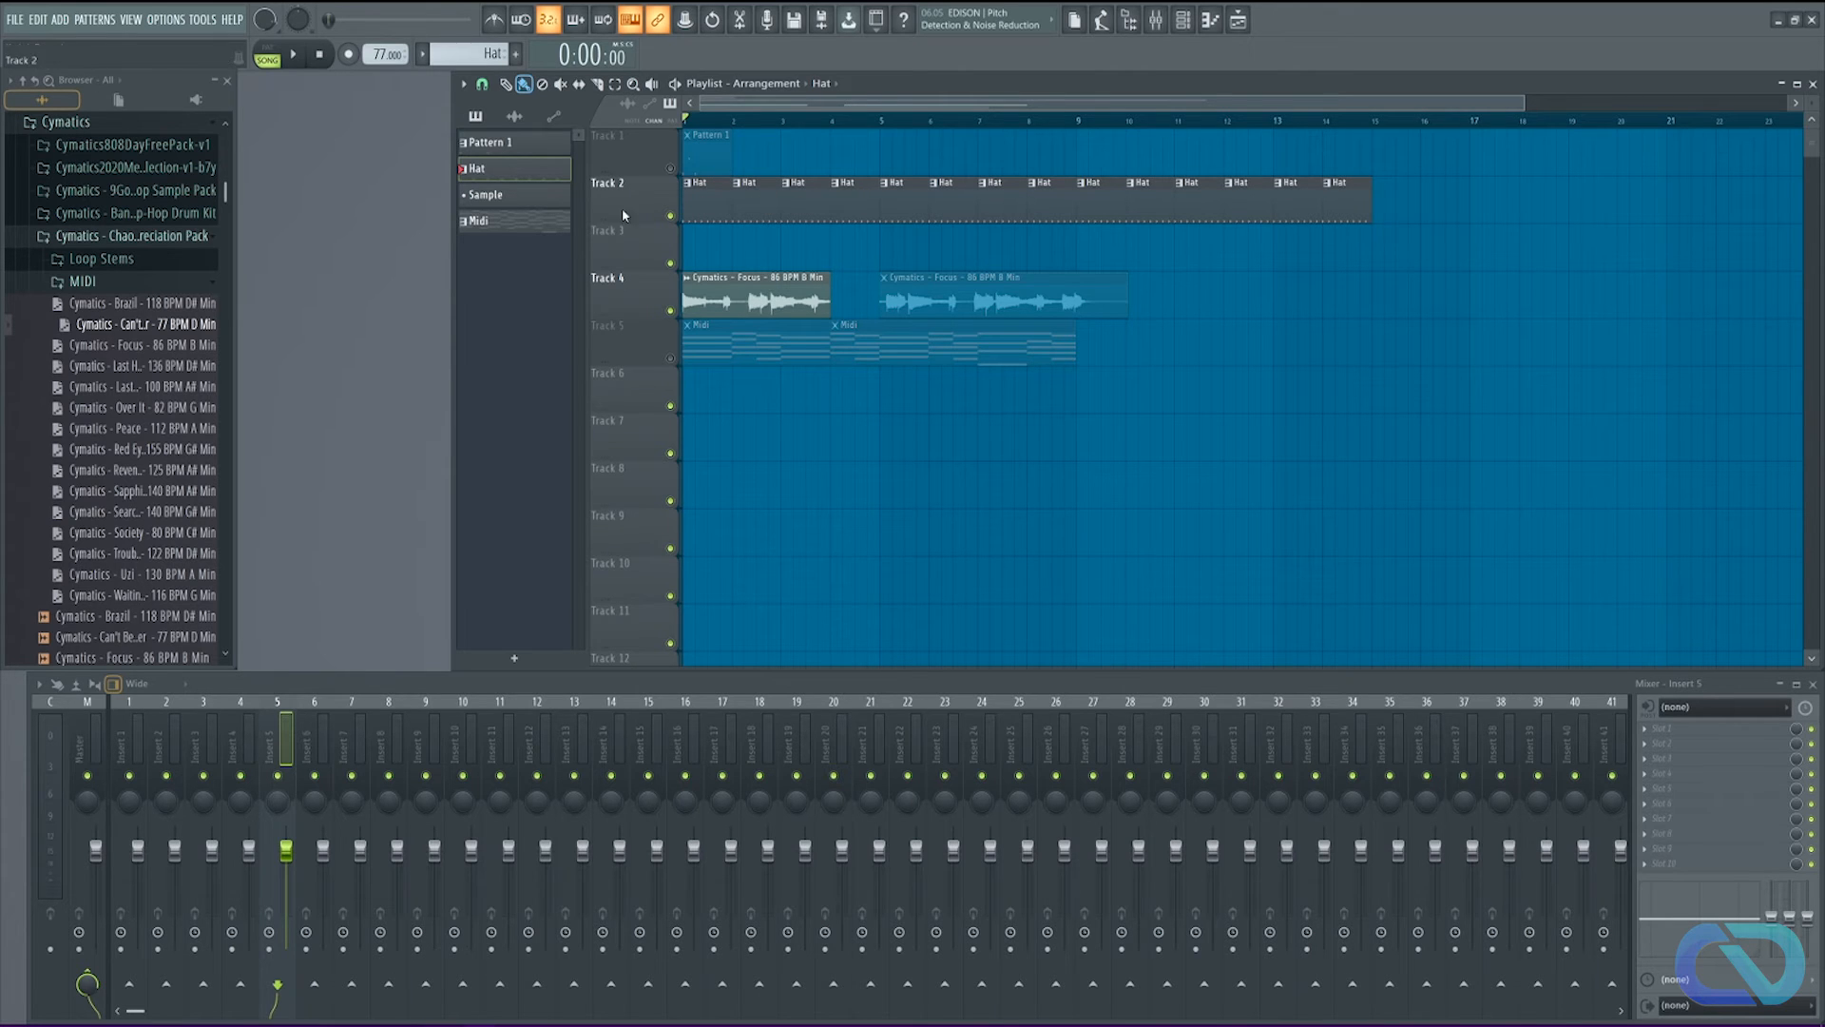
# Step: Move the second Hat clip from Track 2 to bar 1 of Track 8 and play the arrangement briefly
pyautogui.moveTo(751, 202); pyautogui.dragTo(757, 489)
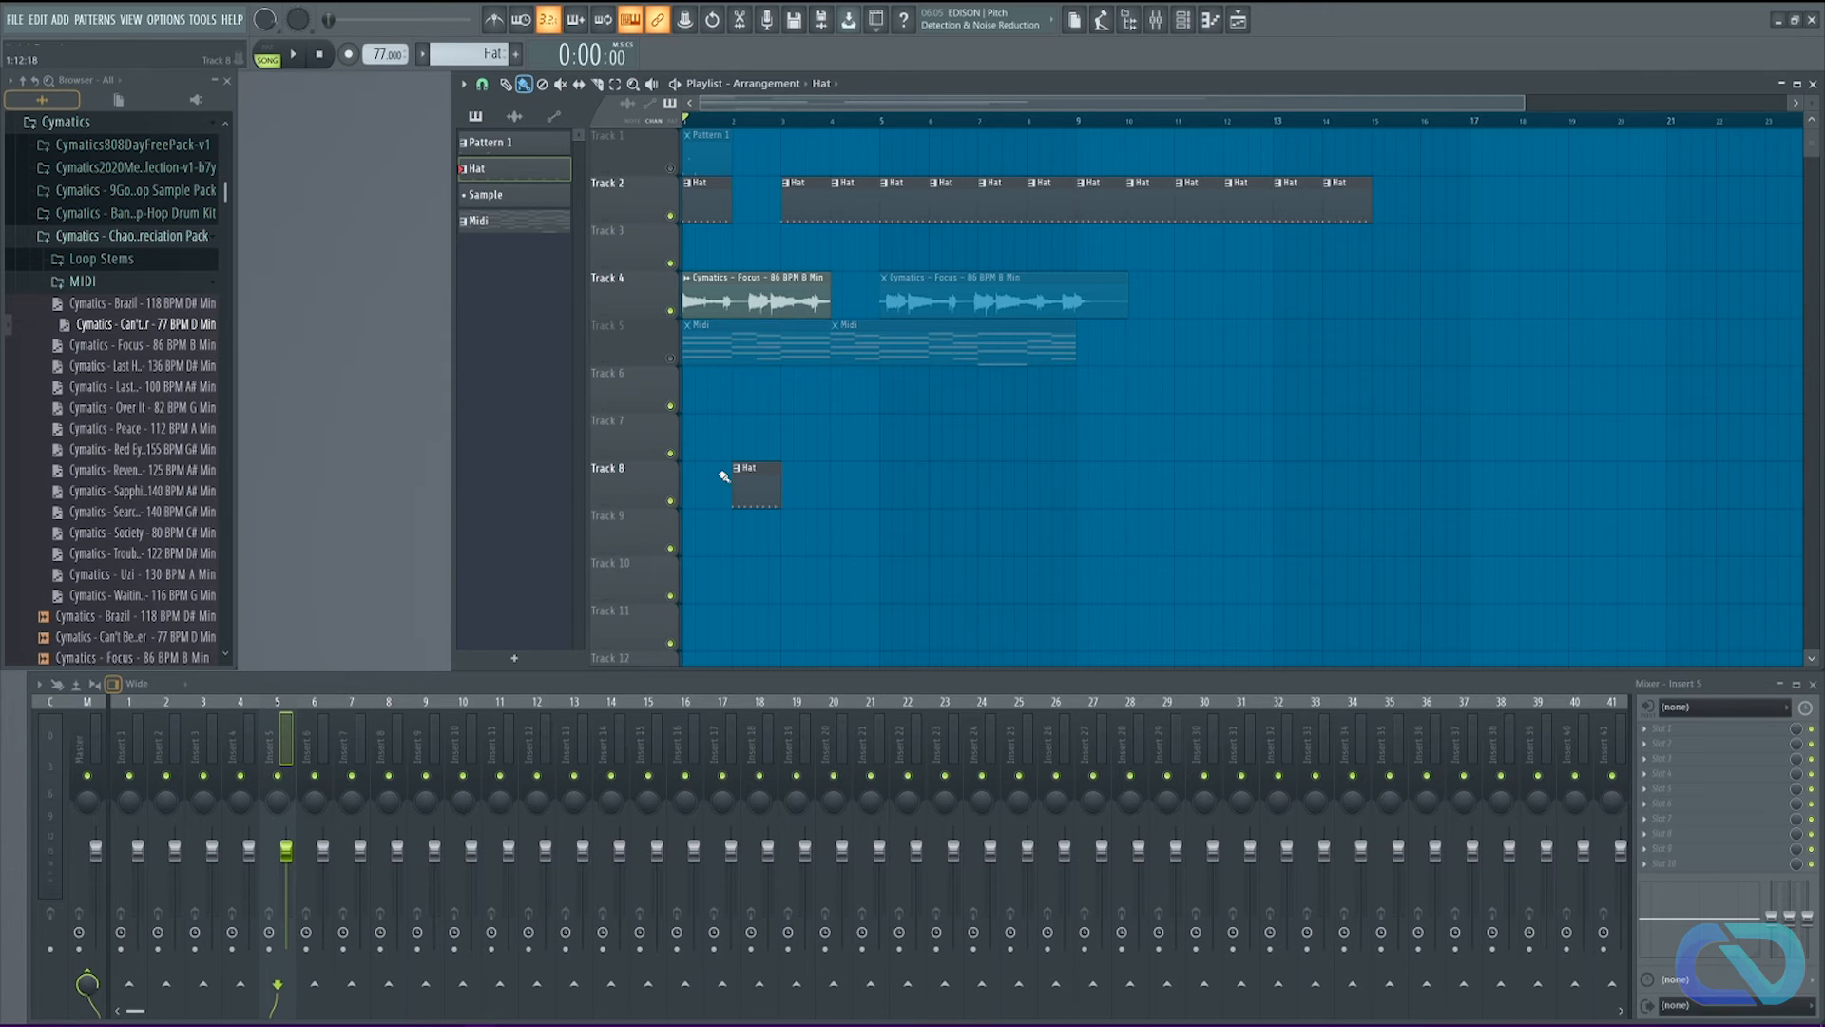
pyautogui.moveTo(760, 482); pyautogui.dragTo(669, 494)
pyautogui.press('space')
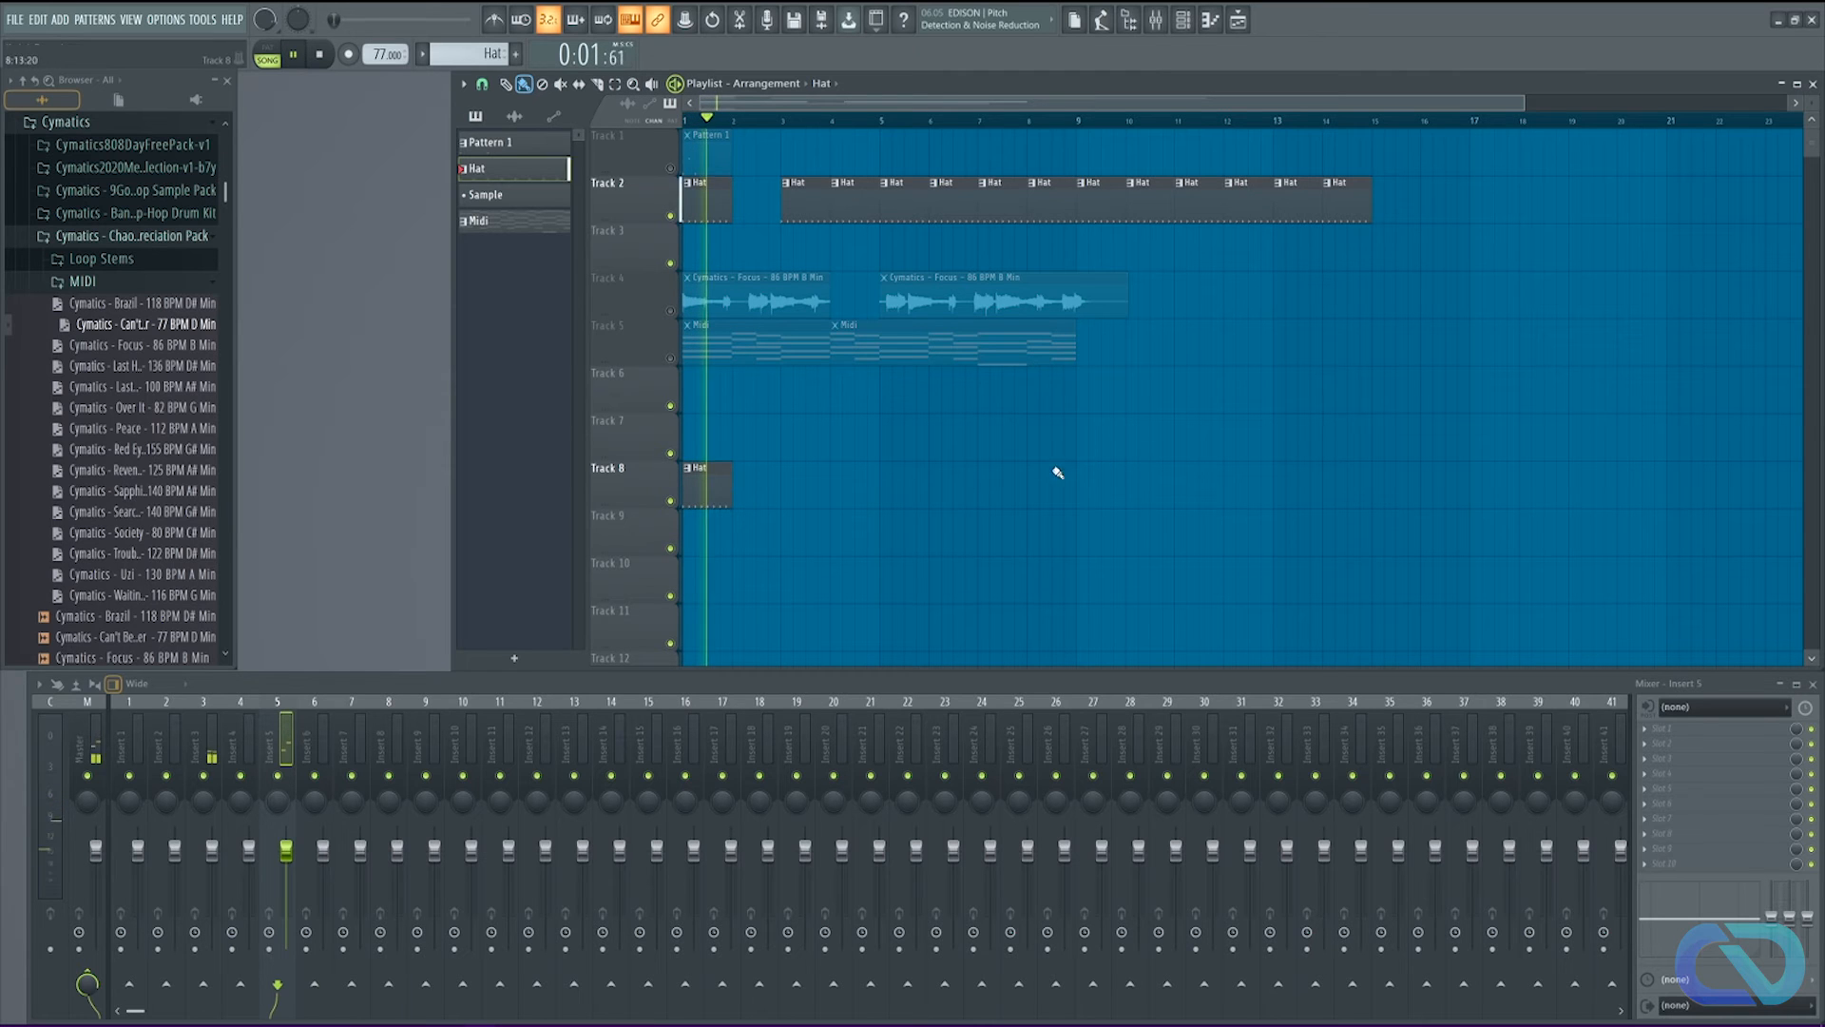
pyautogui.press('space')
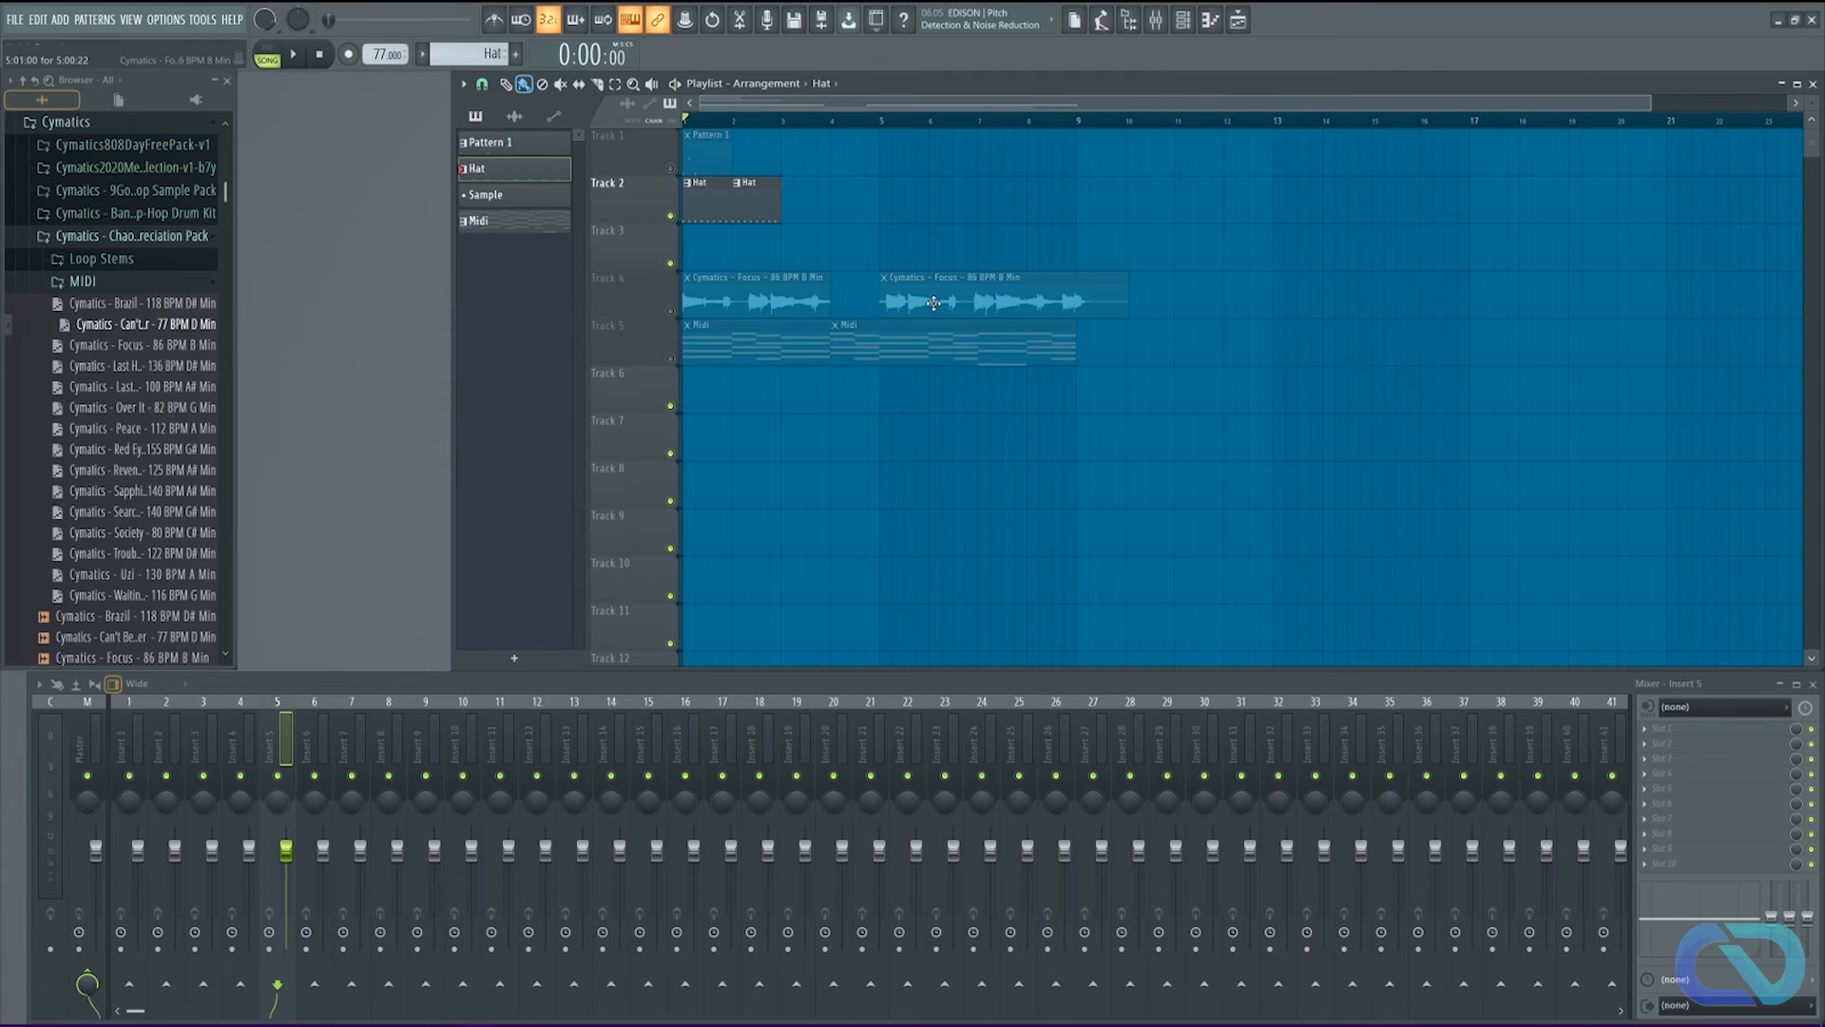
# Step: Rename Track 2 as Hat and set its color to dark magenta (#8A009E)
pyautogui.rightClick(623, 190)
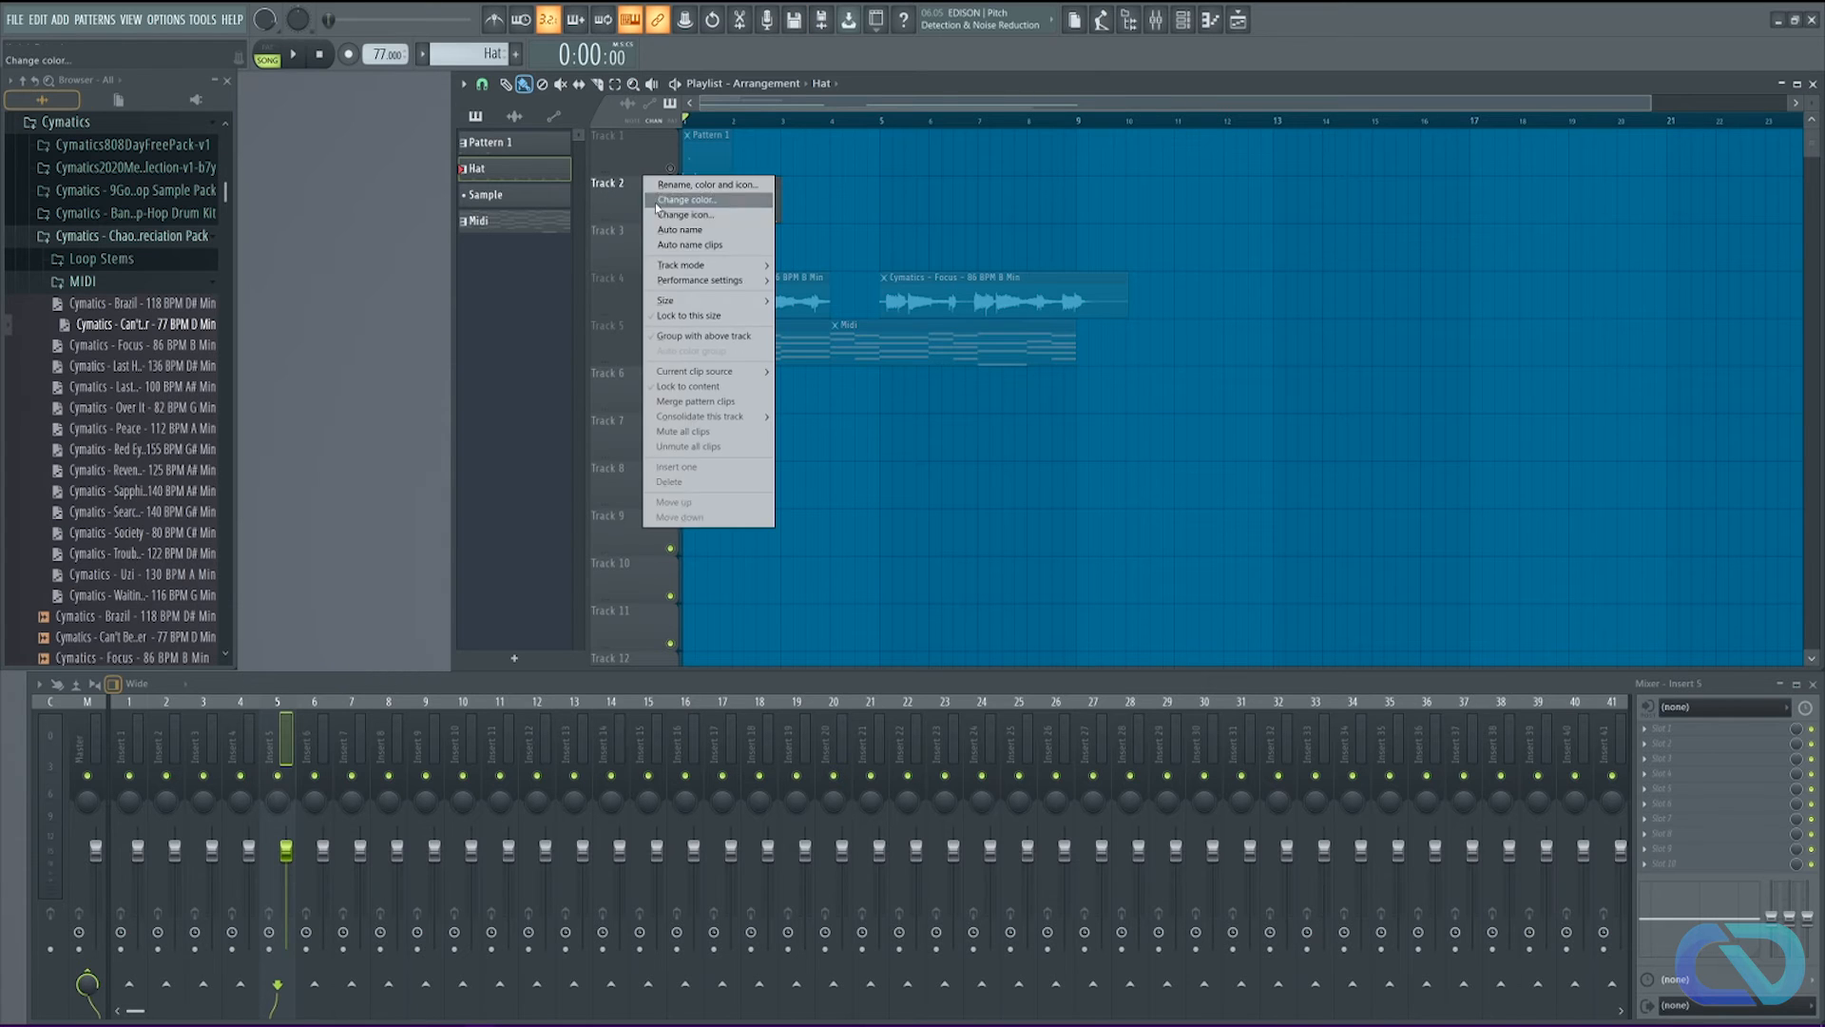
pyautogui.click(729, 186)
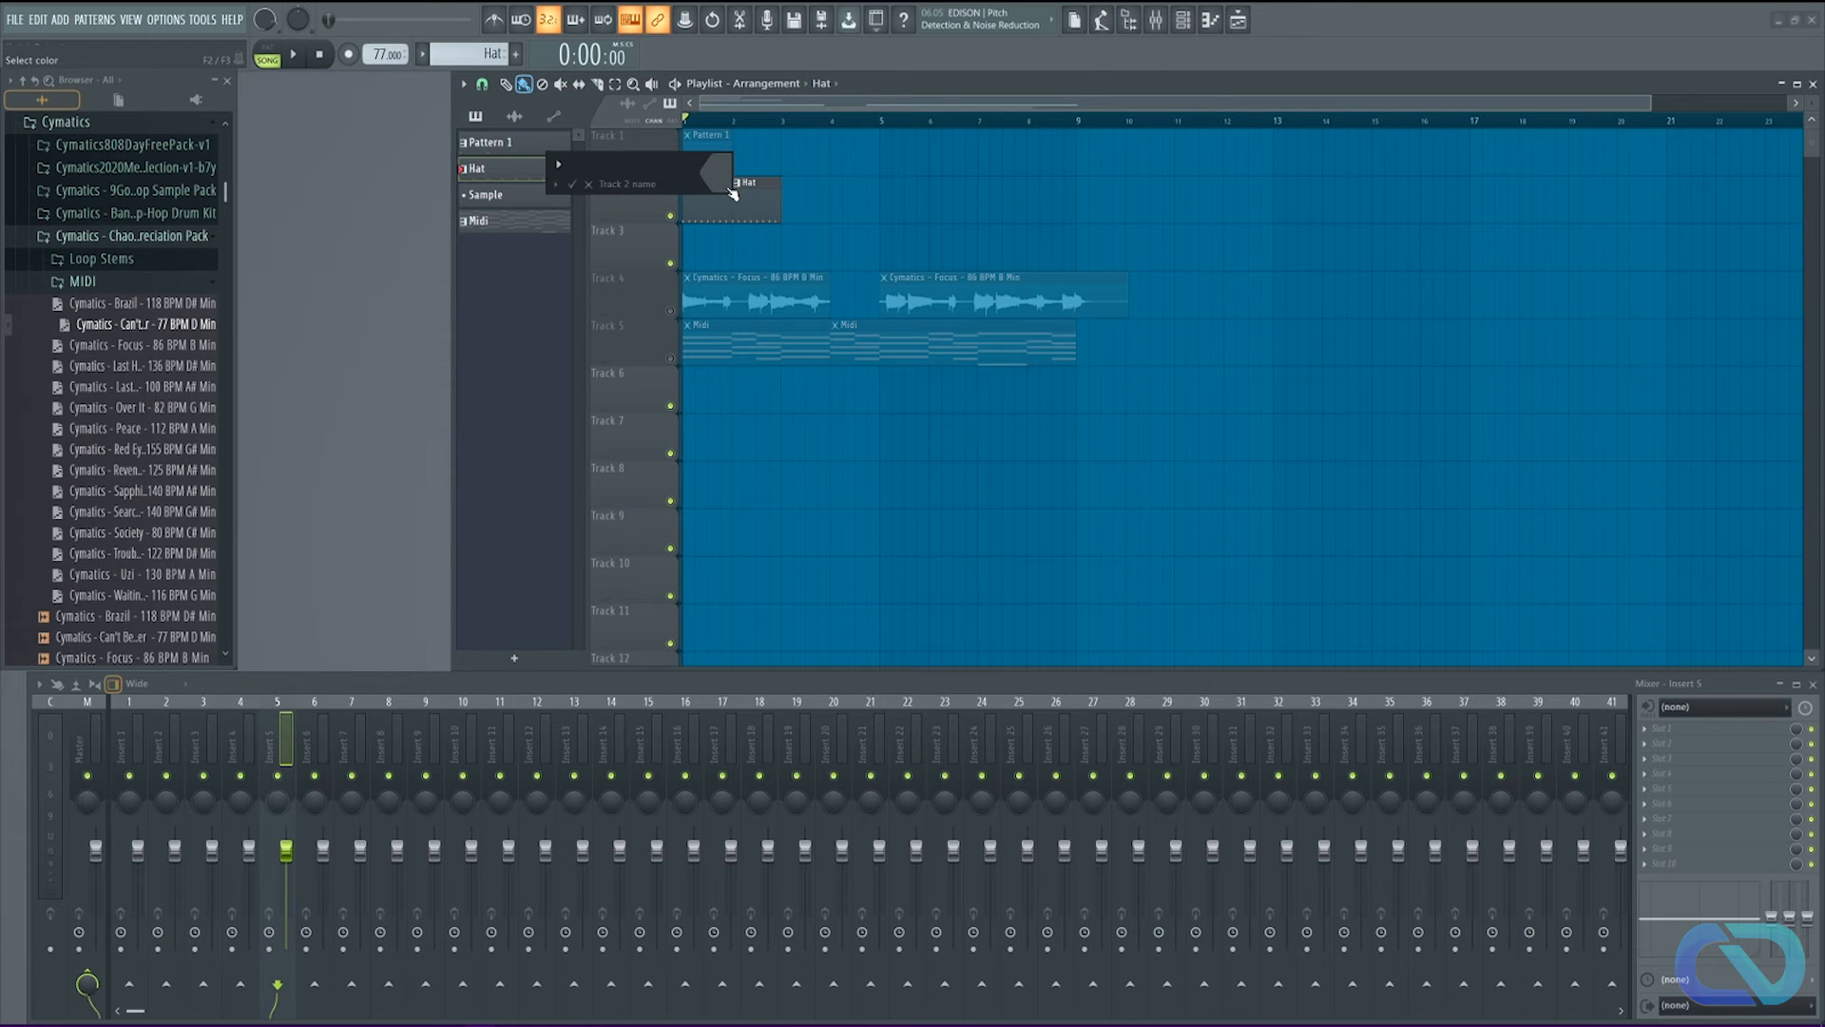
pyautogui.write('Hat')
pyautogui.click(717, 175)
pyautogui.click(755, 283)
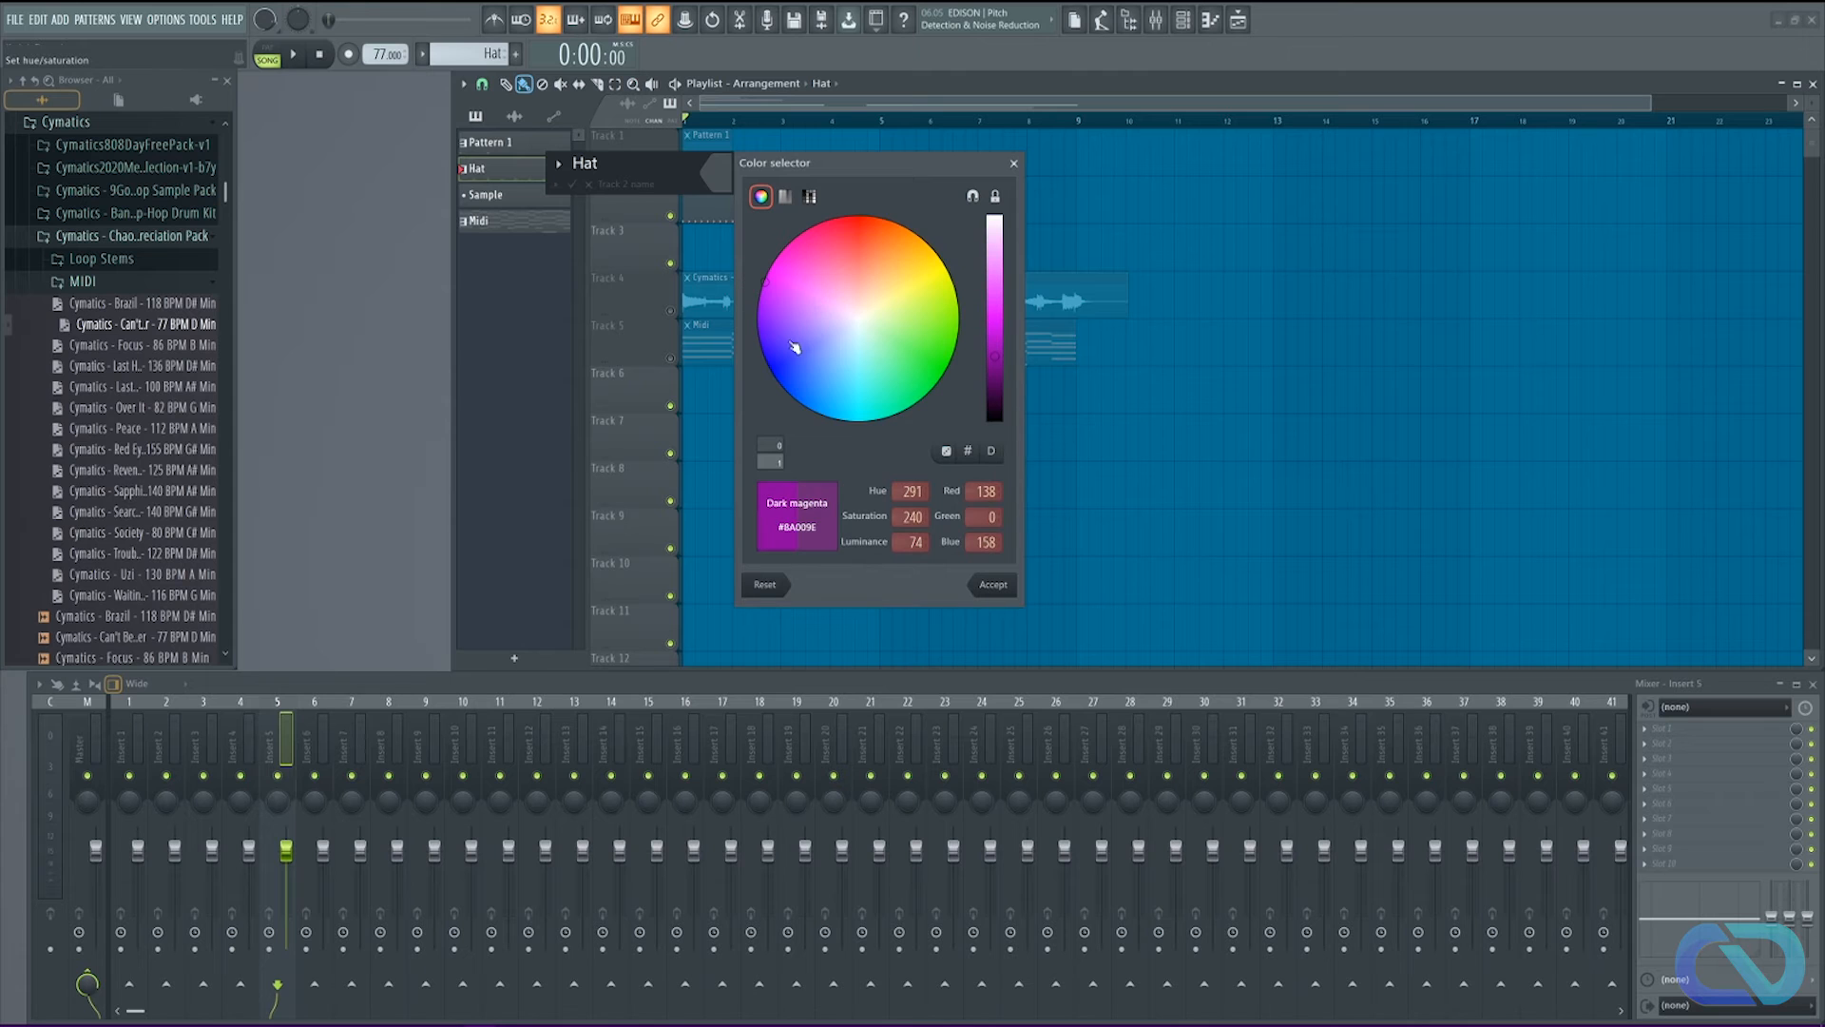
pyautogui.click(993, 585)
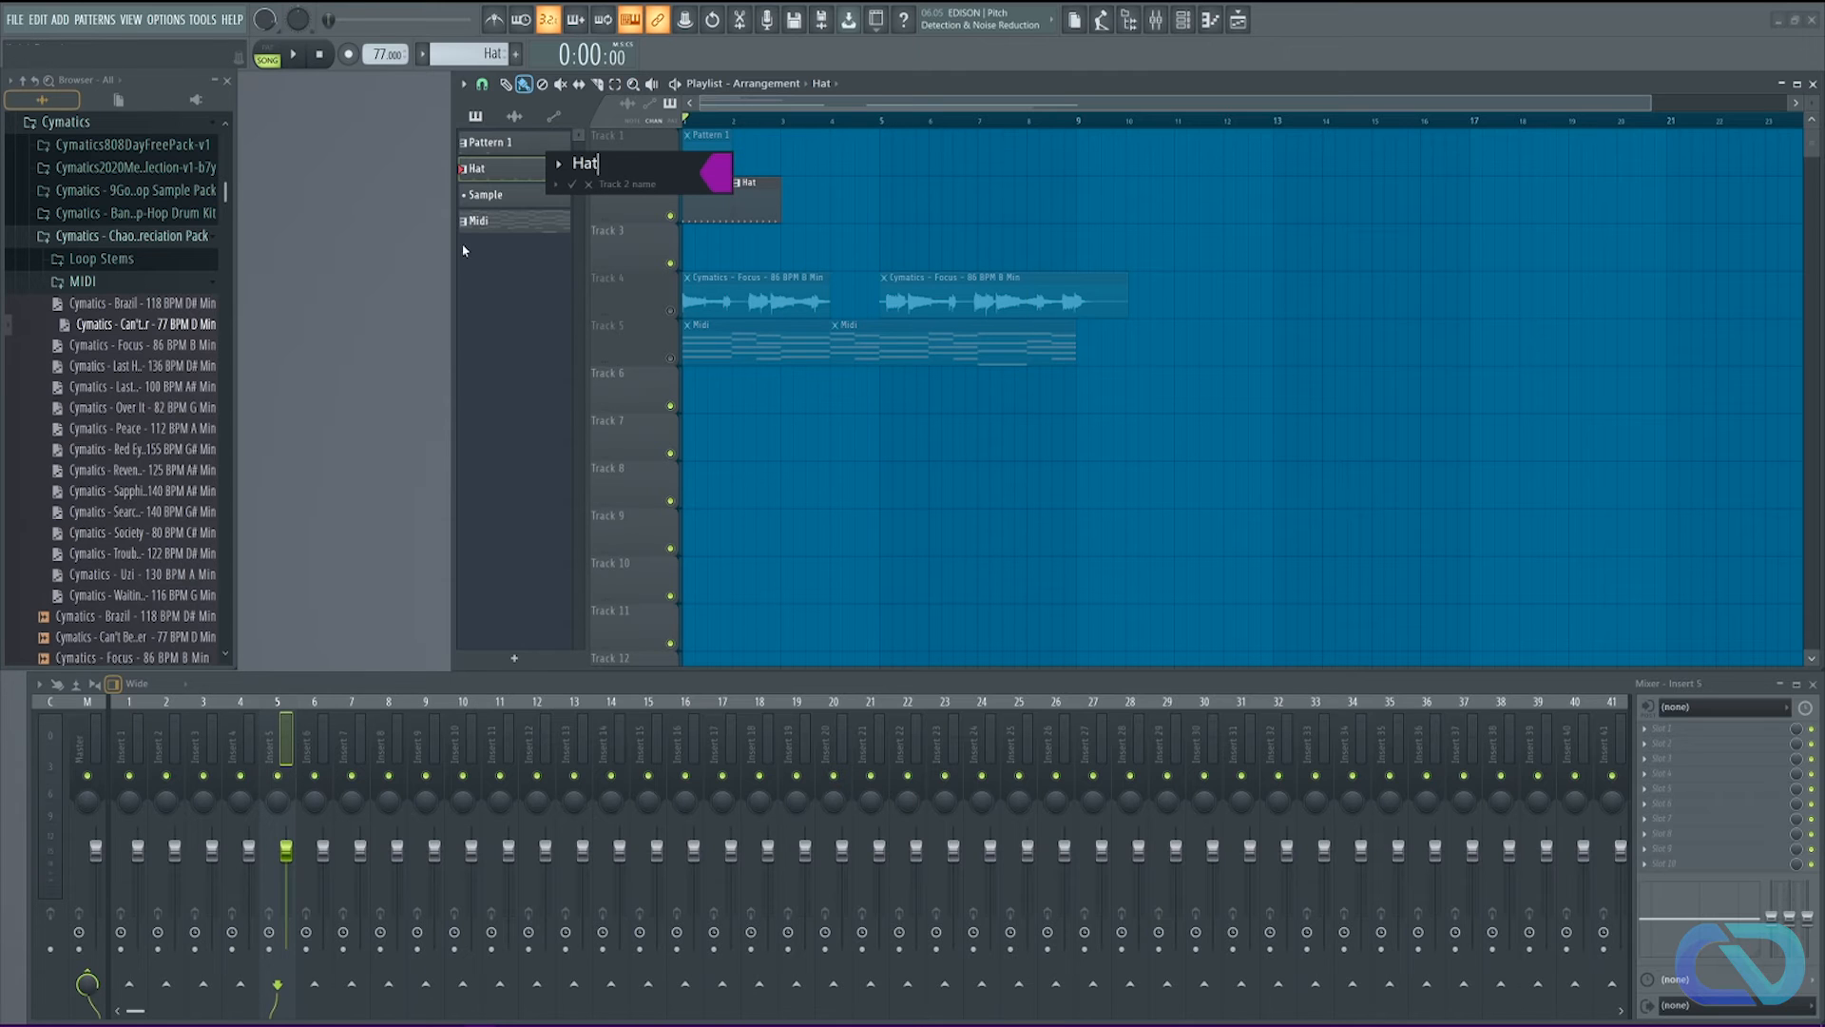
pyautogui.click(556, 188)
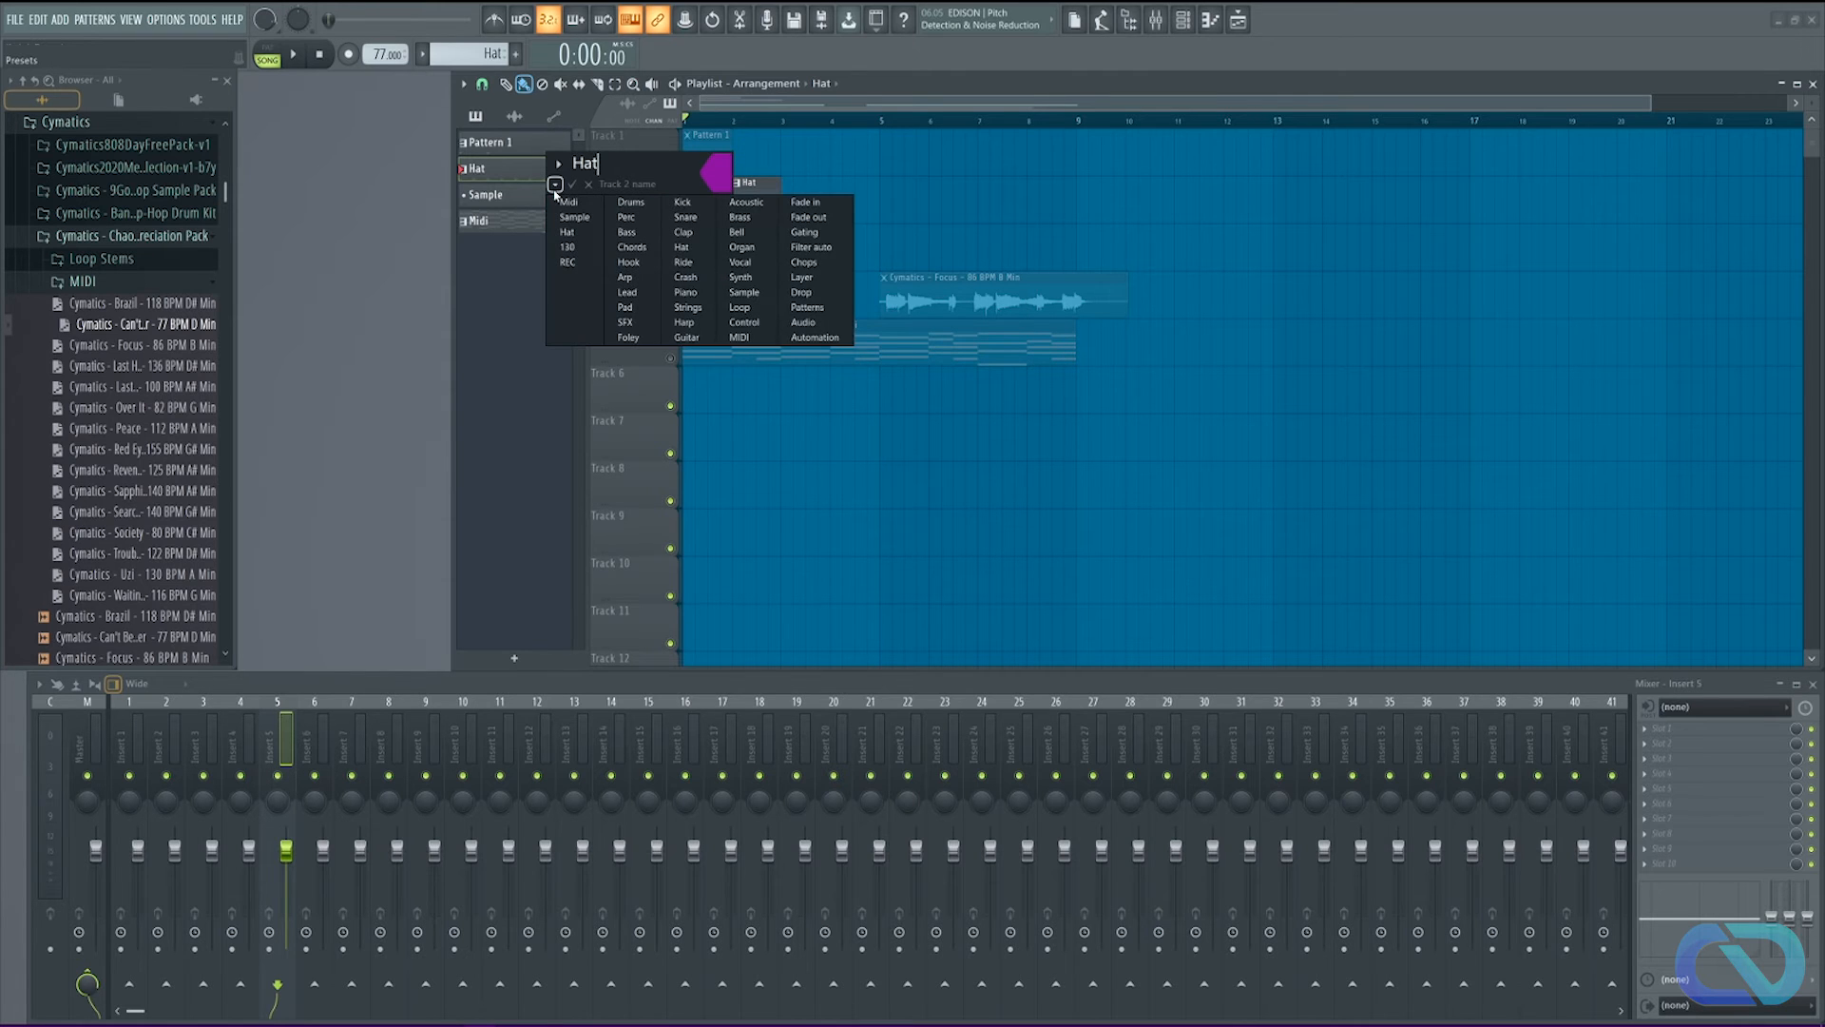
pyautogui.click(567, 232)
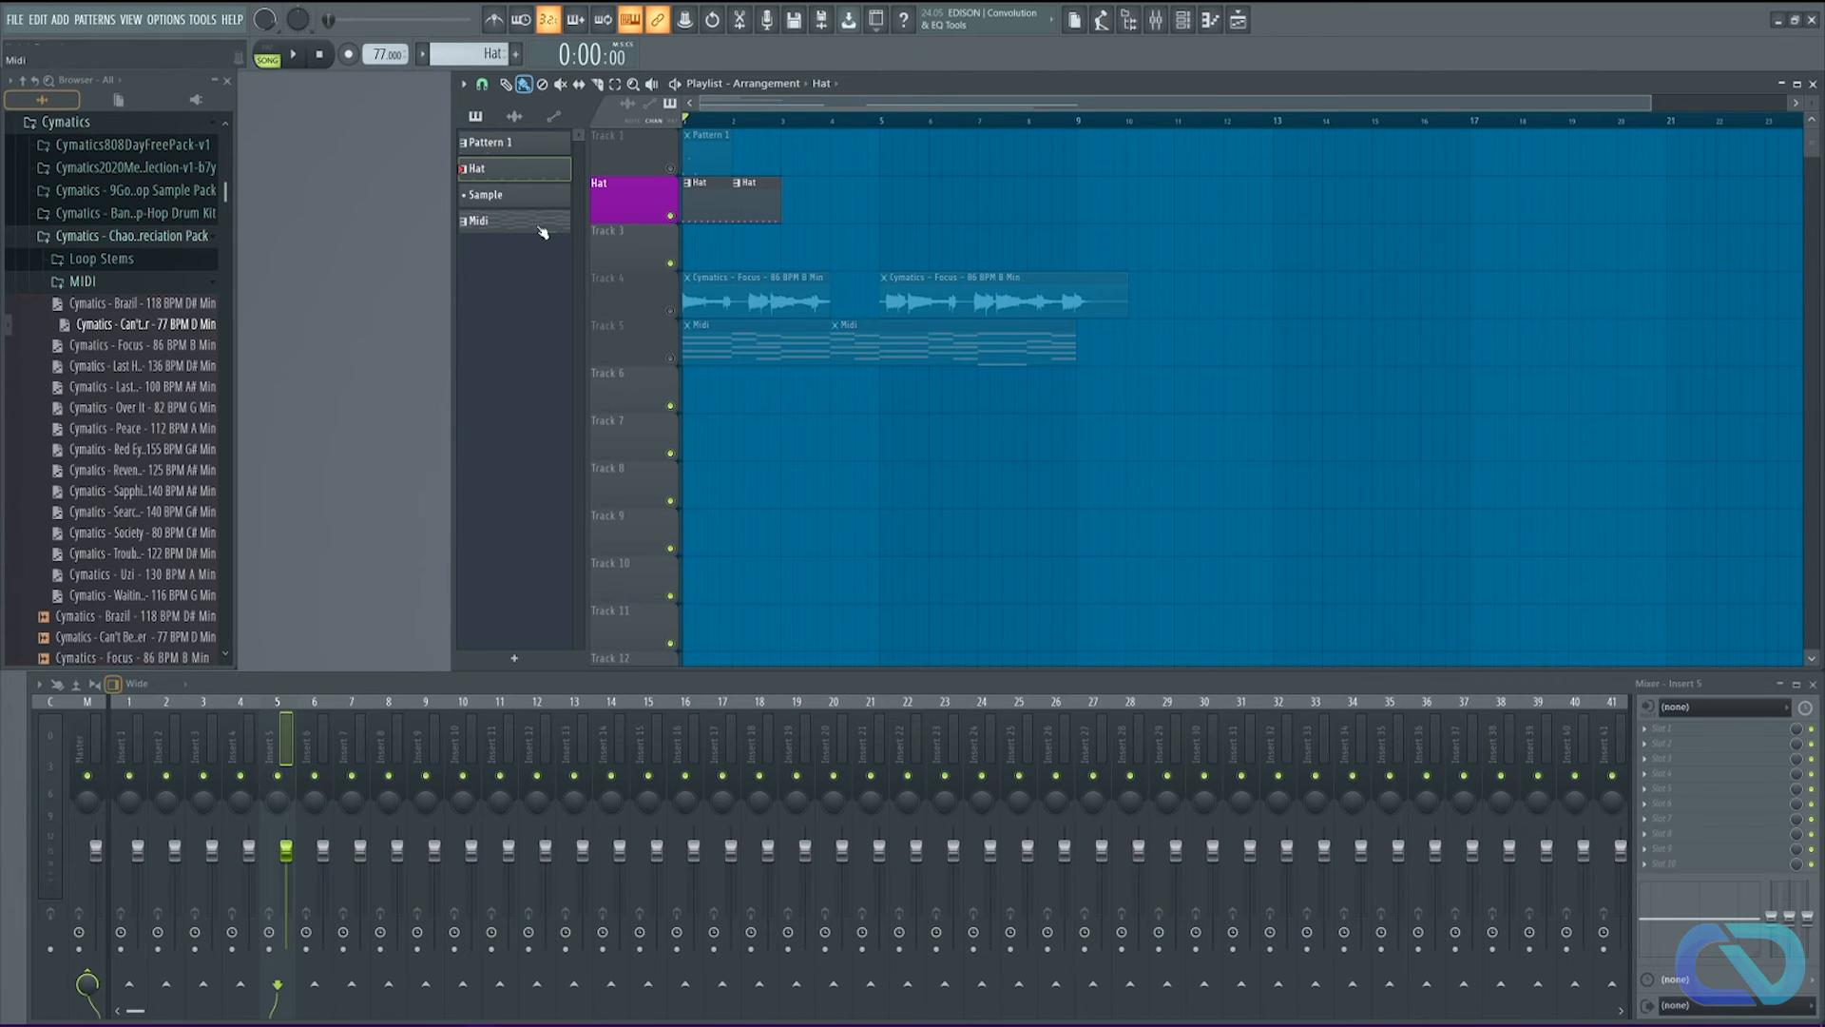
# Step: Recolor the Hat pattern dark magenta (#8A029C), keeping its name
pyautogui.rightClick(529, 176)
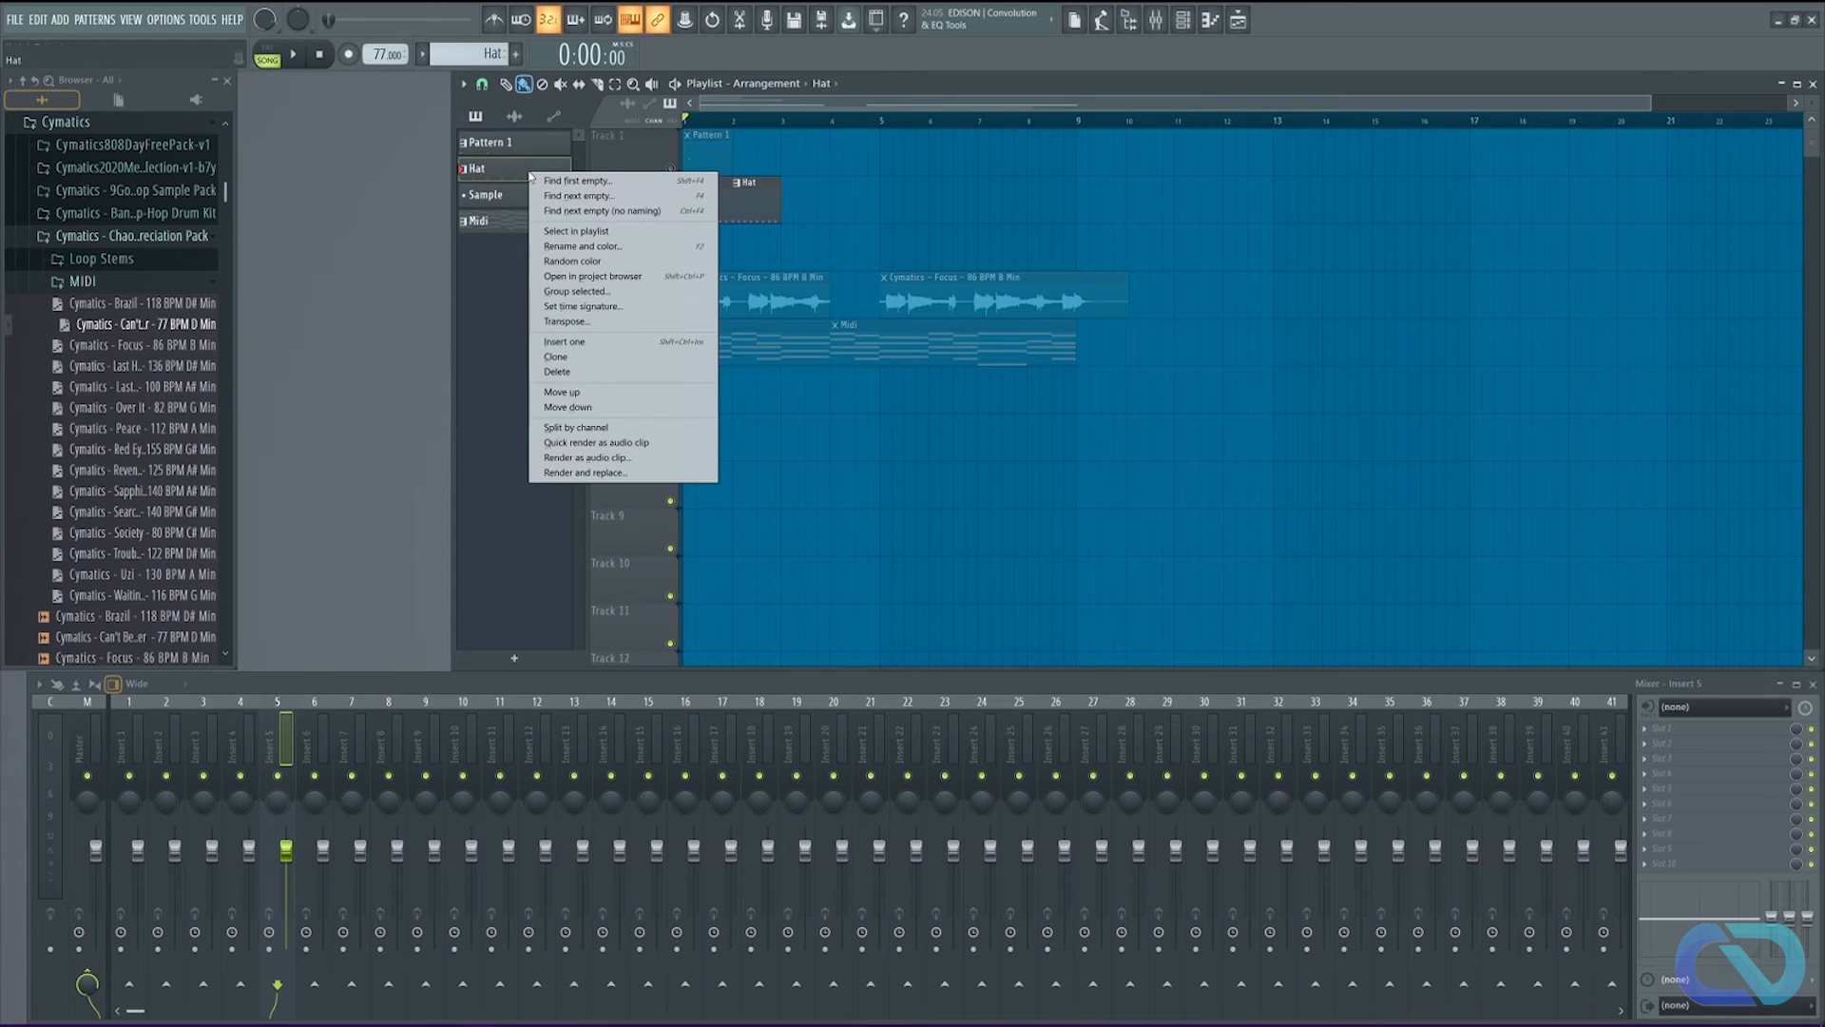
pyautogui.click(598, 249)
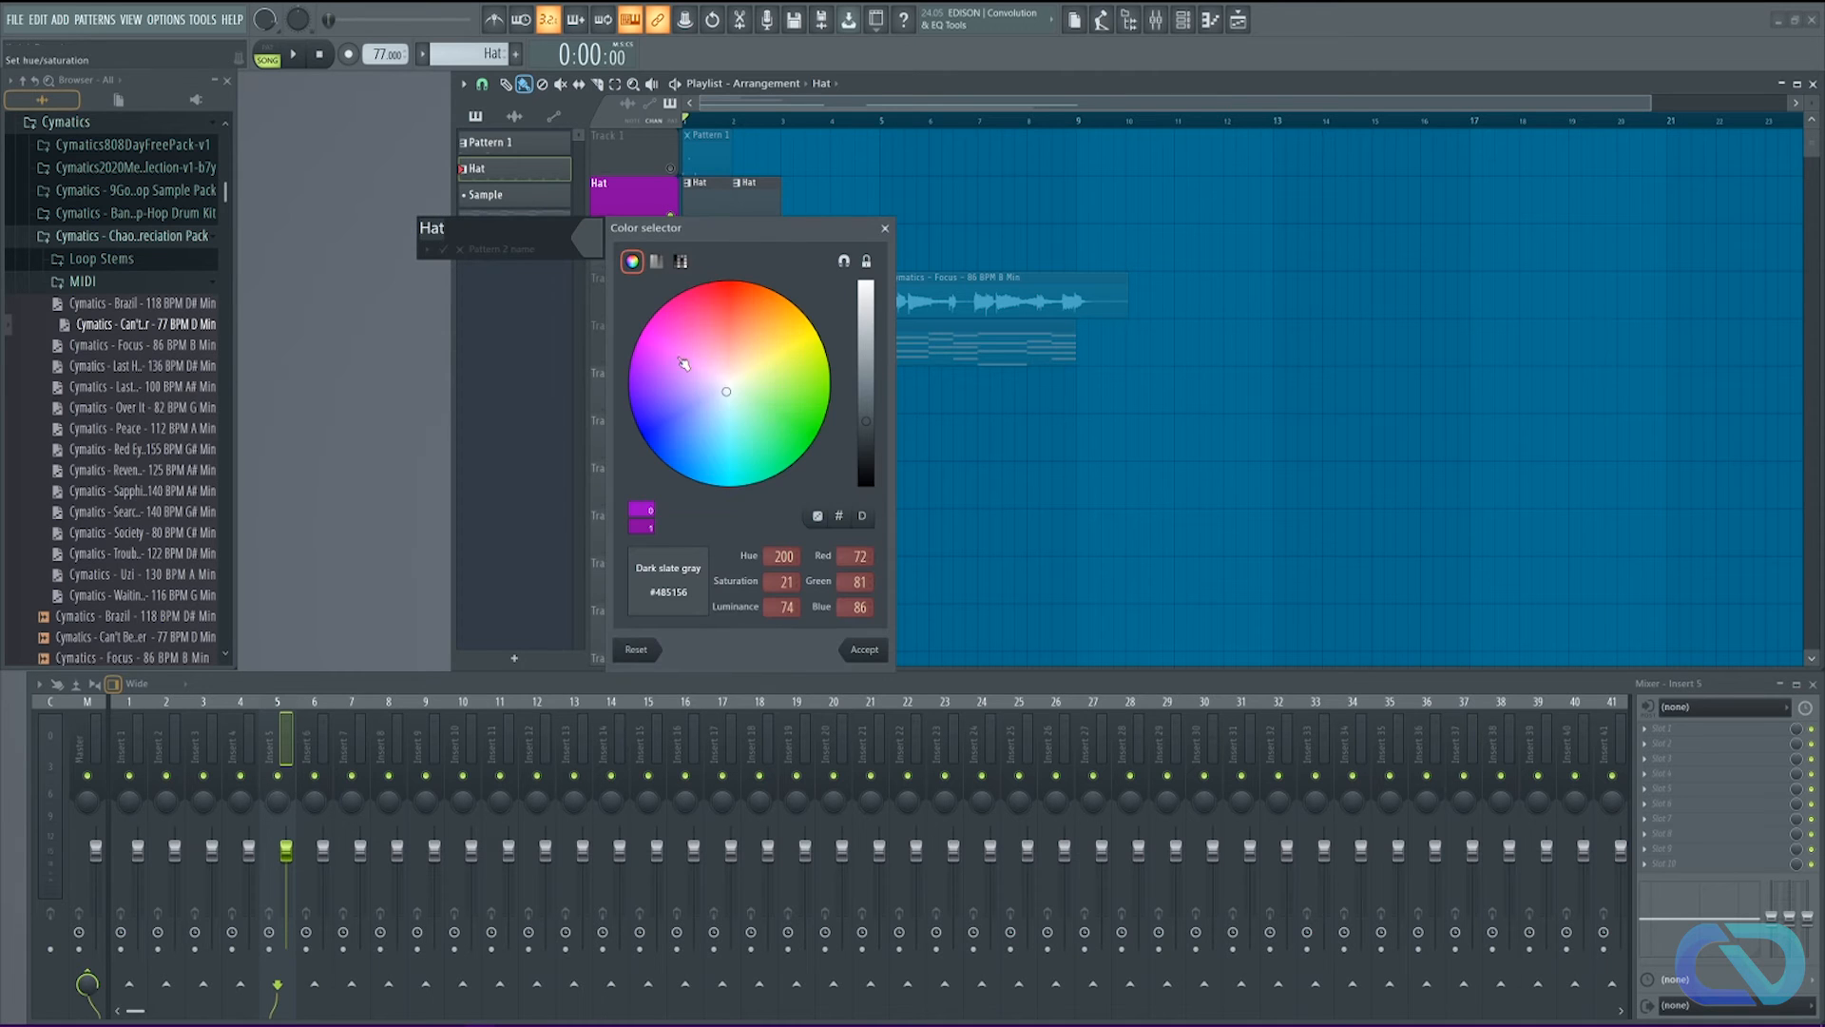
pyautogui.click(639, 347)
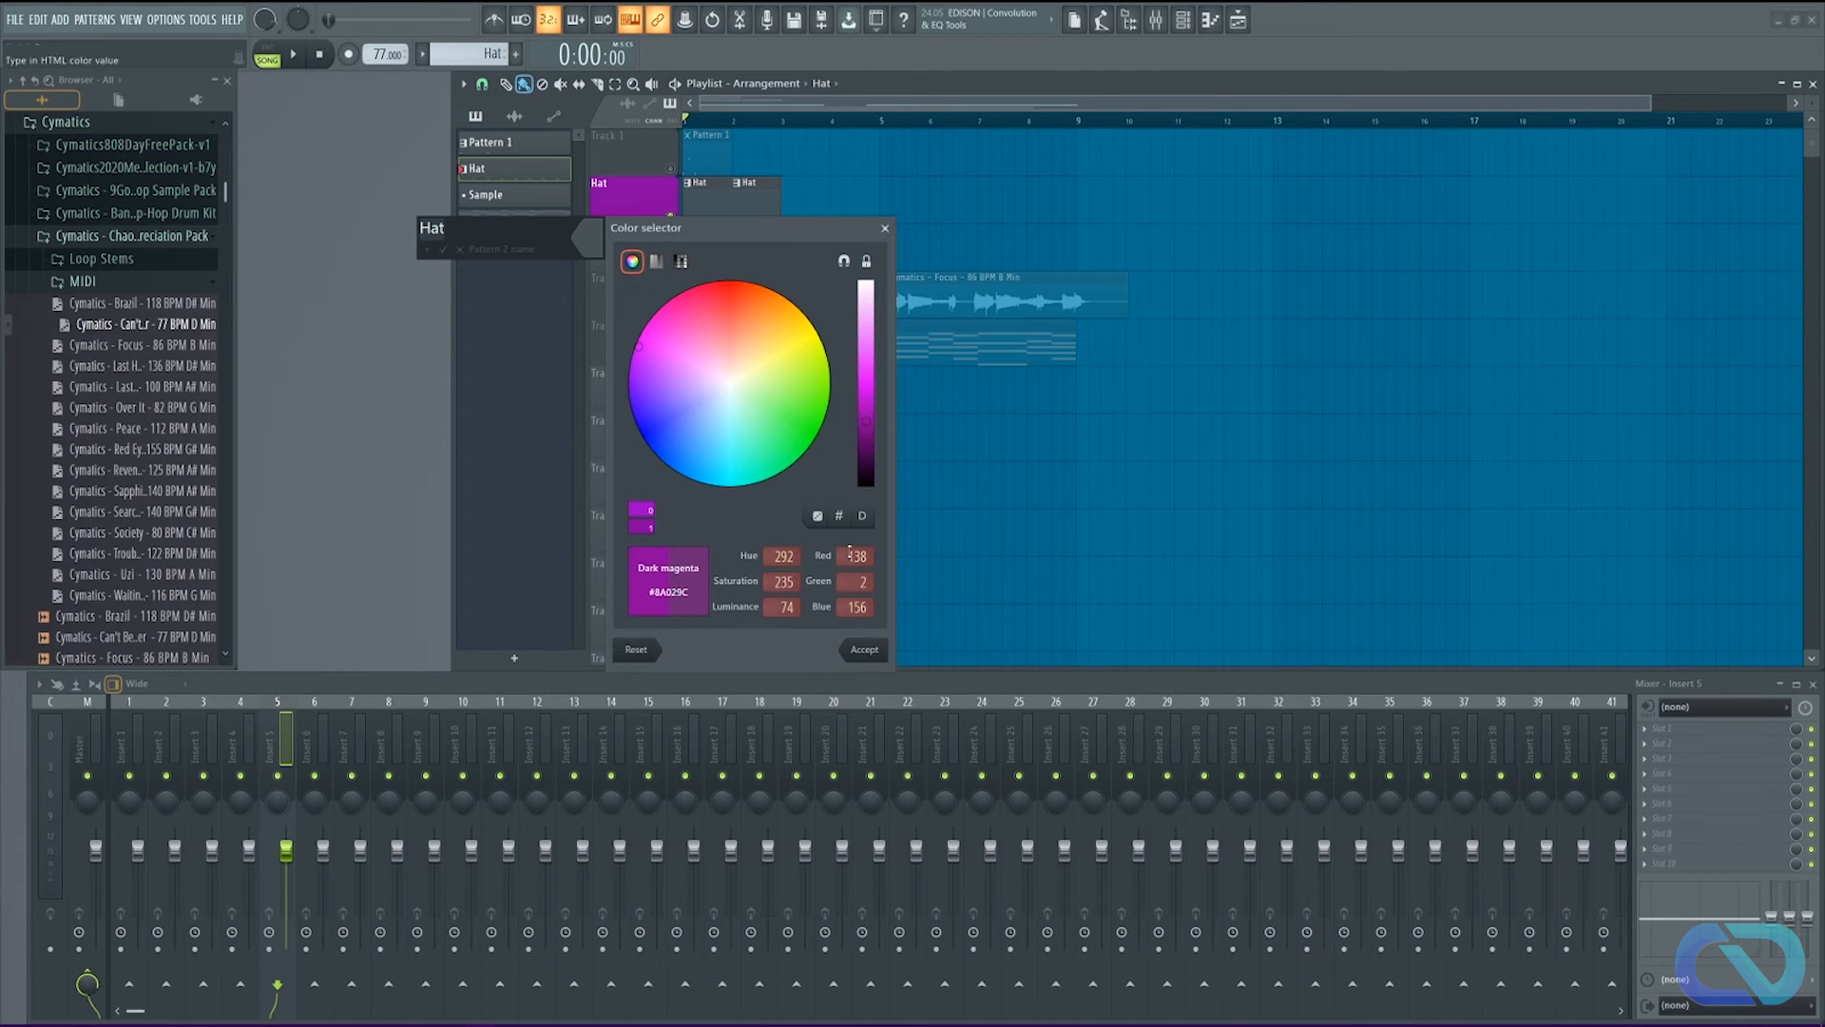
pyautogui.click(861, 649)
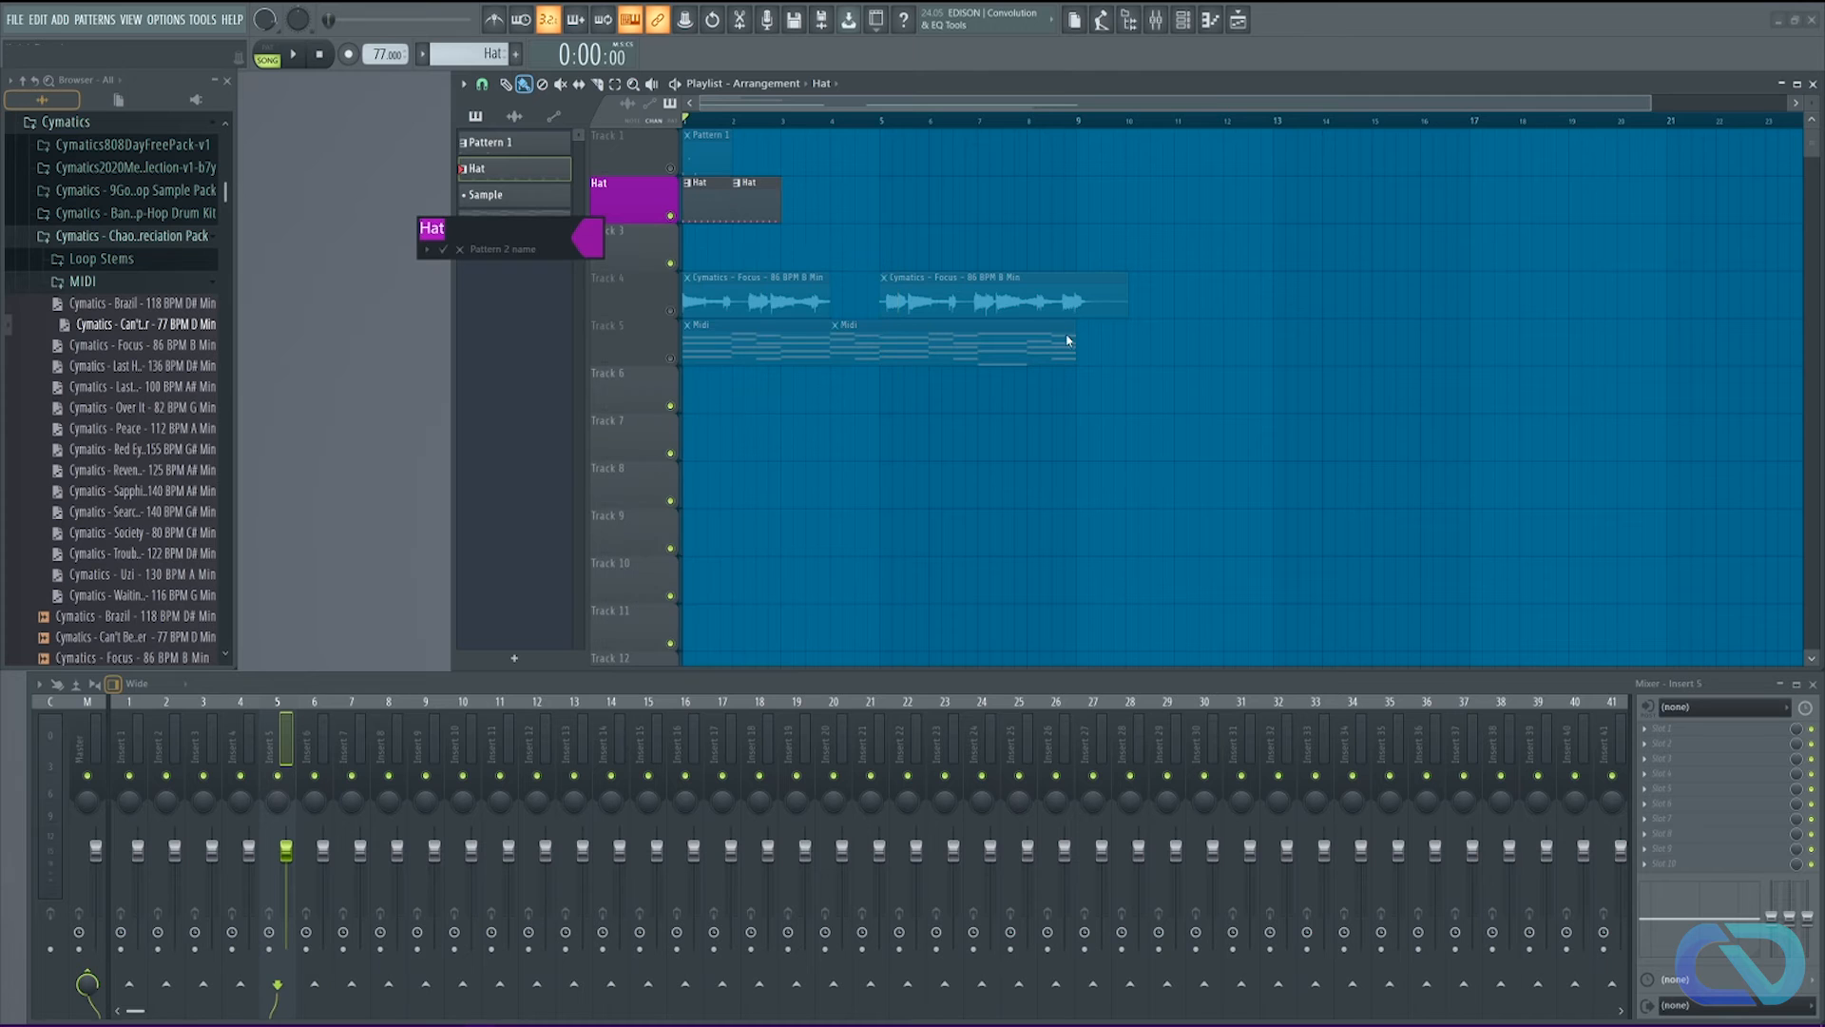
pyautogui.click(443, 250)
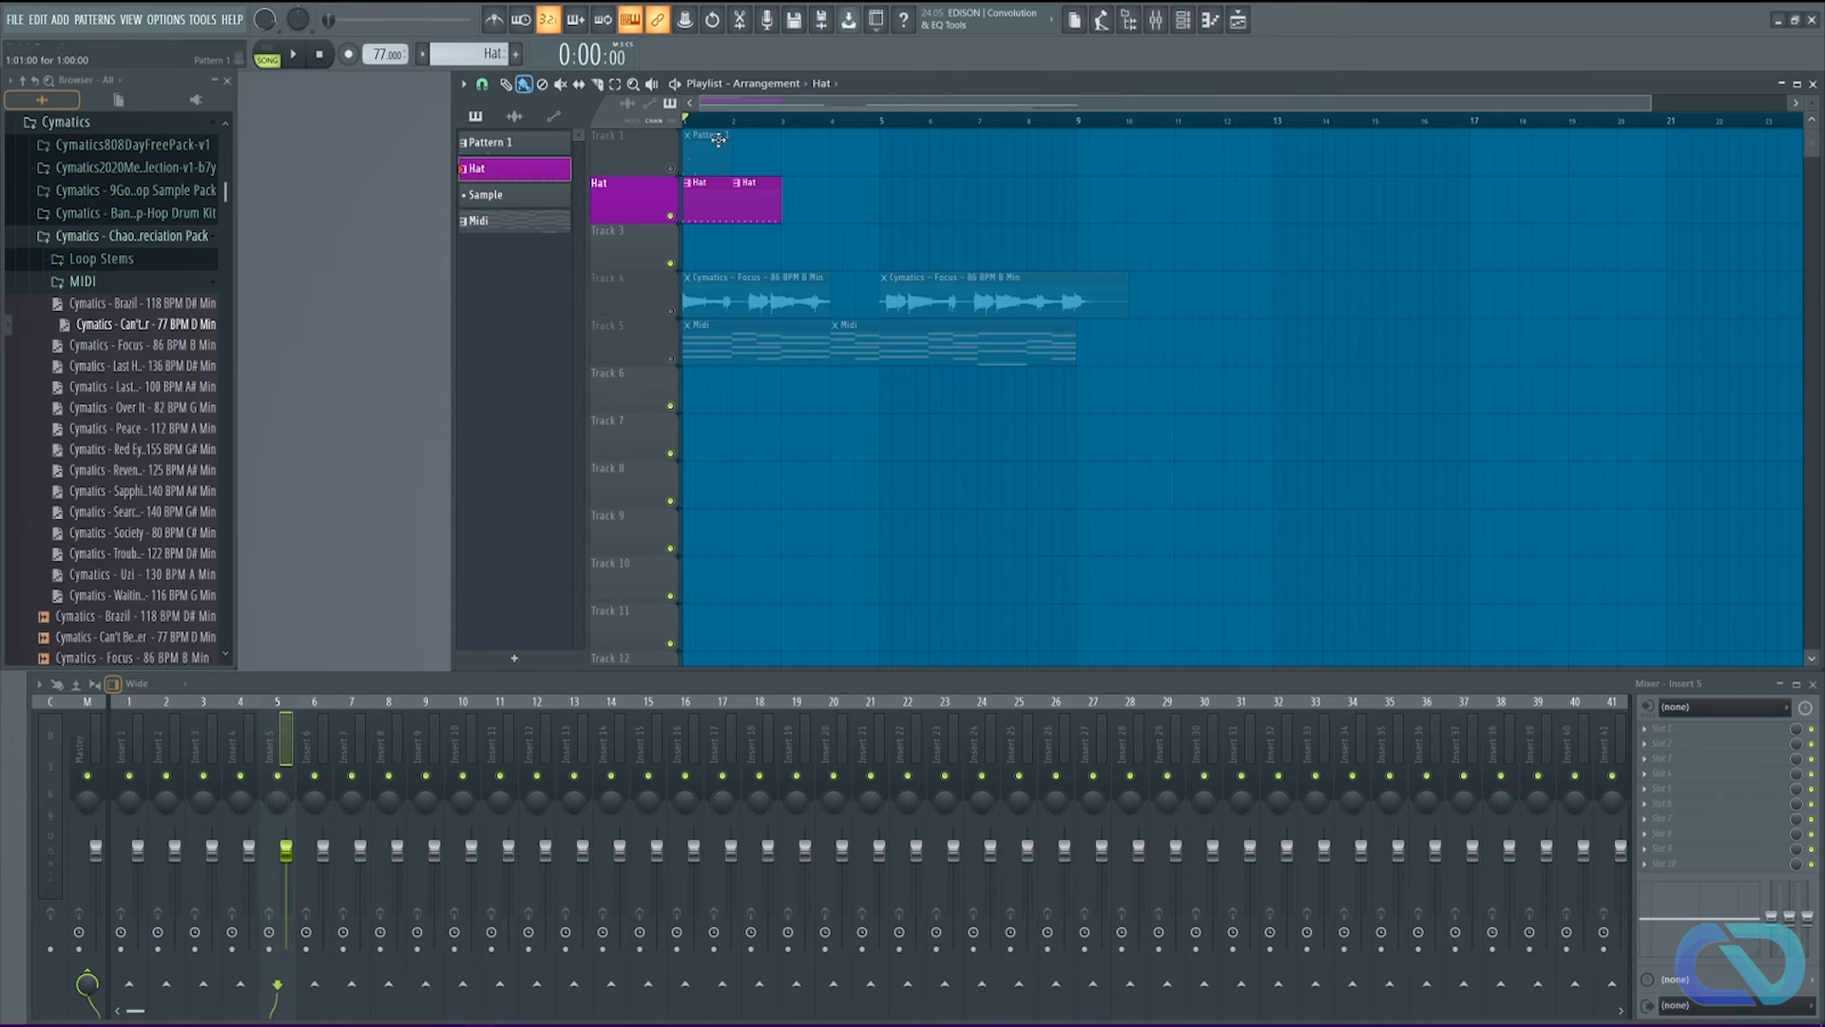
# Step: Unmute Track 1, play Pattern 1 briefly with the Hat track muted, and unmute the Hat track
pyautogui.click(518, 144)
pyautogui.click(670, 216)
pyautogui.click(670, 168)
pyautogui.click(561, 84)
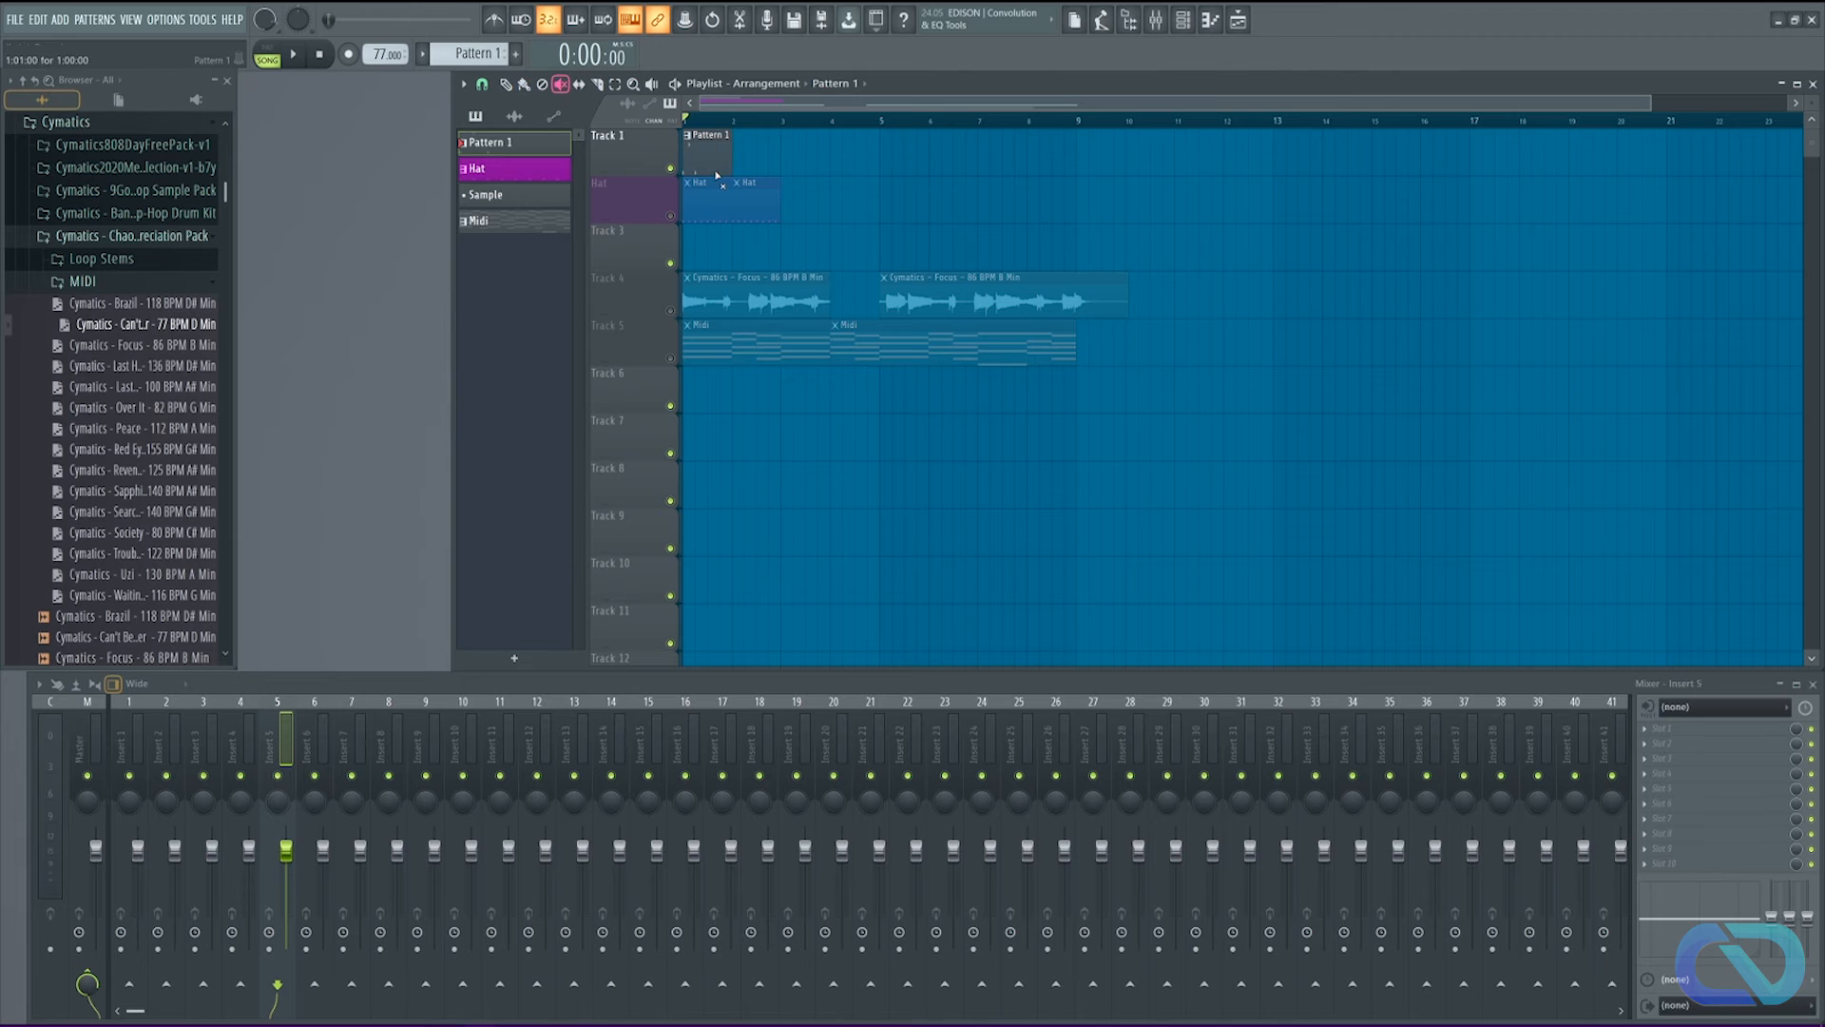
pyautogui.click(507, 83)
pyautogui.press('space')
pyautogui.press('space')
pyautogui.click(670, 216)
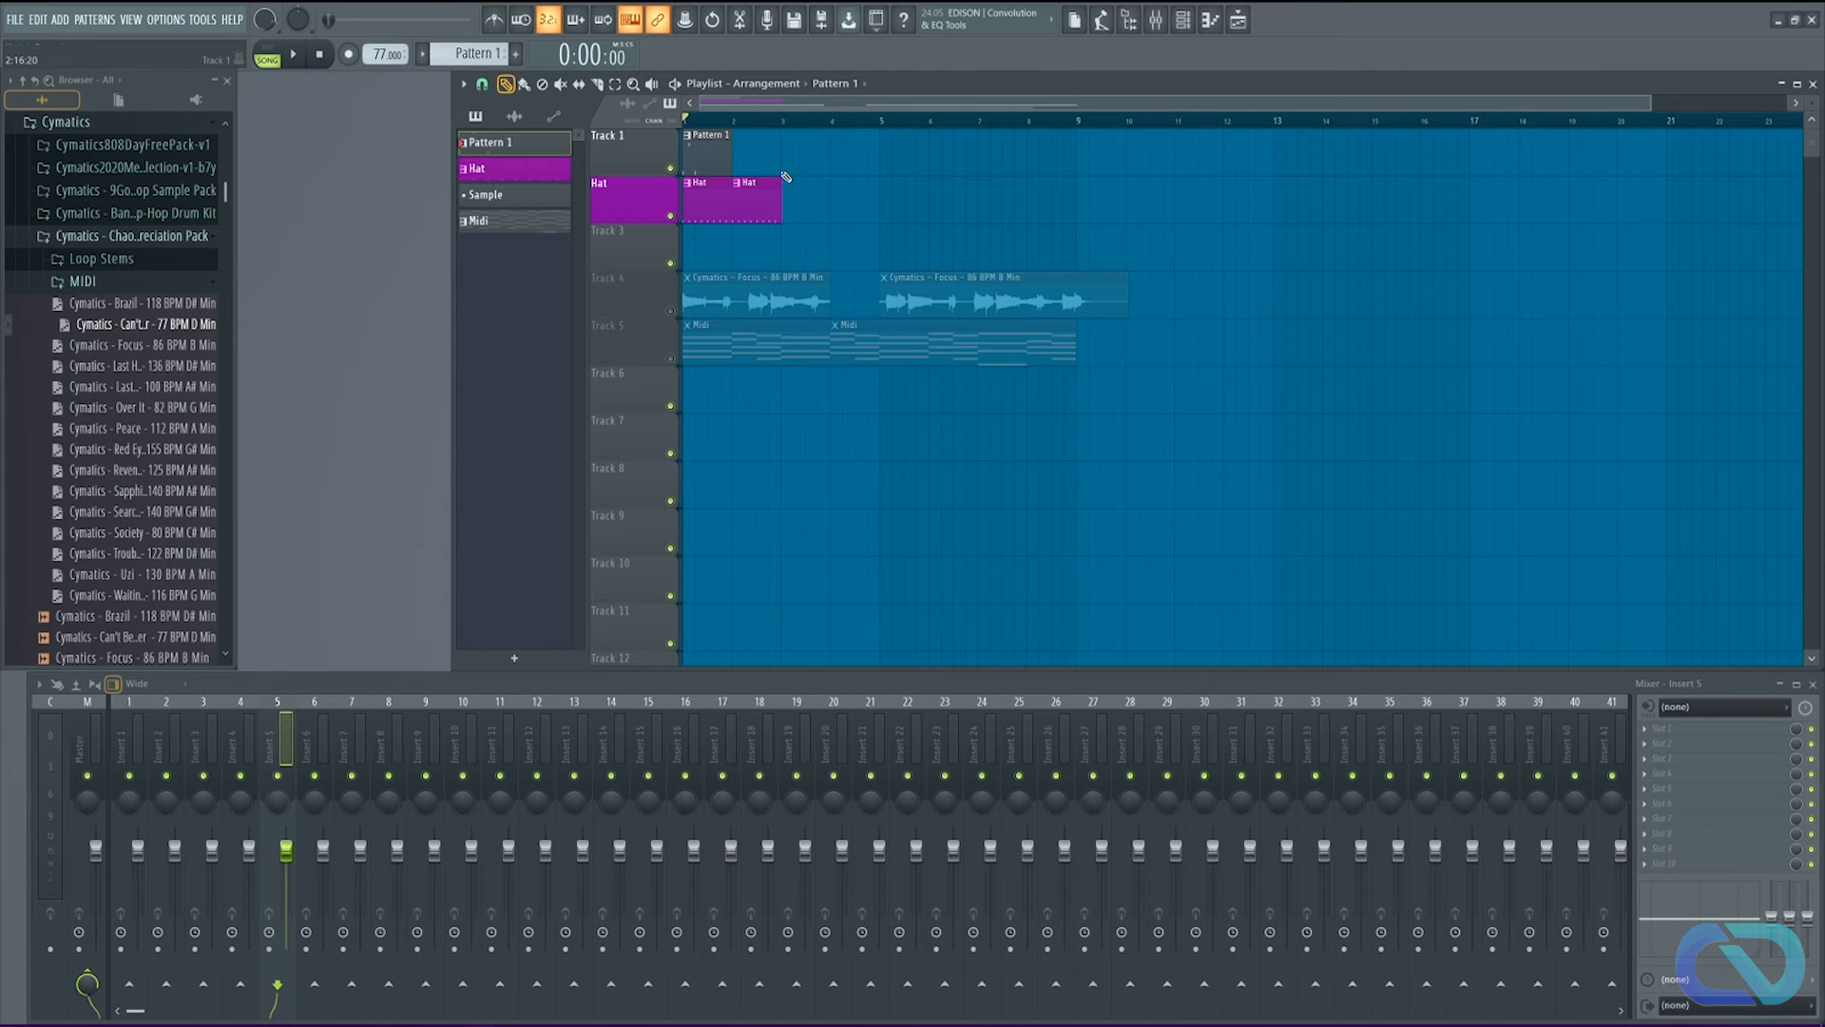
# Step: Rename Track 1 as Kick with a dark magenta color (#9E008A) and group the Hat track with it
pyautogui.rightClick(626, 158)
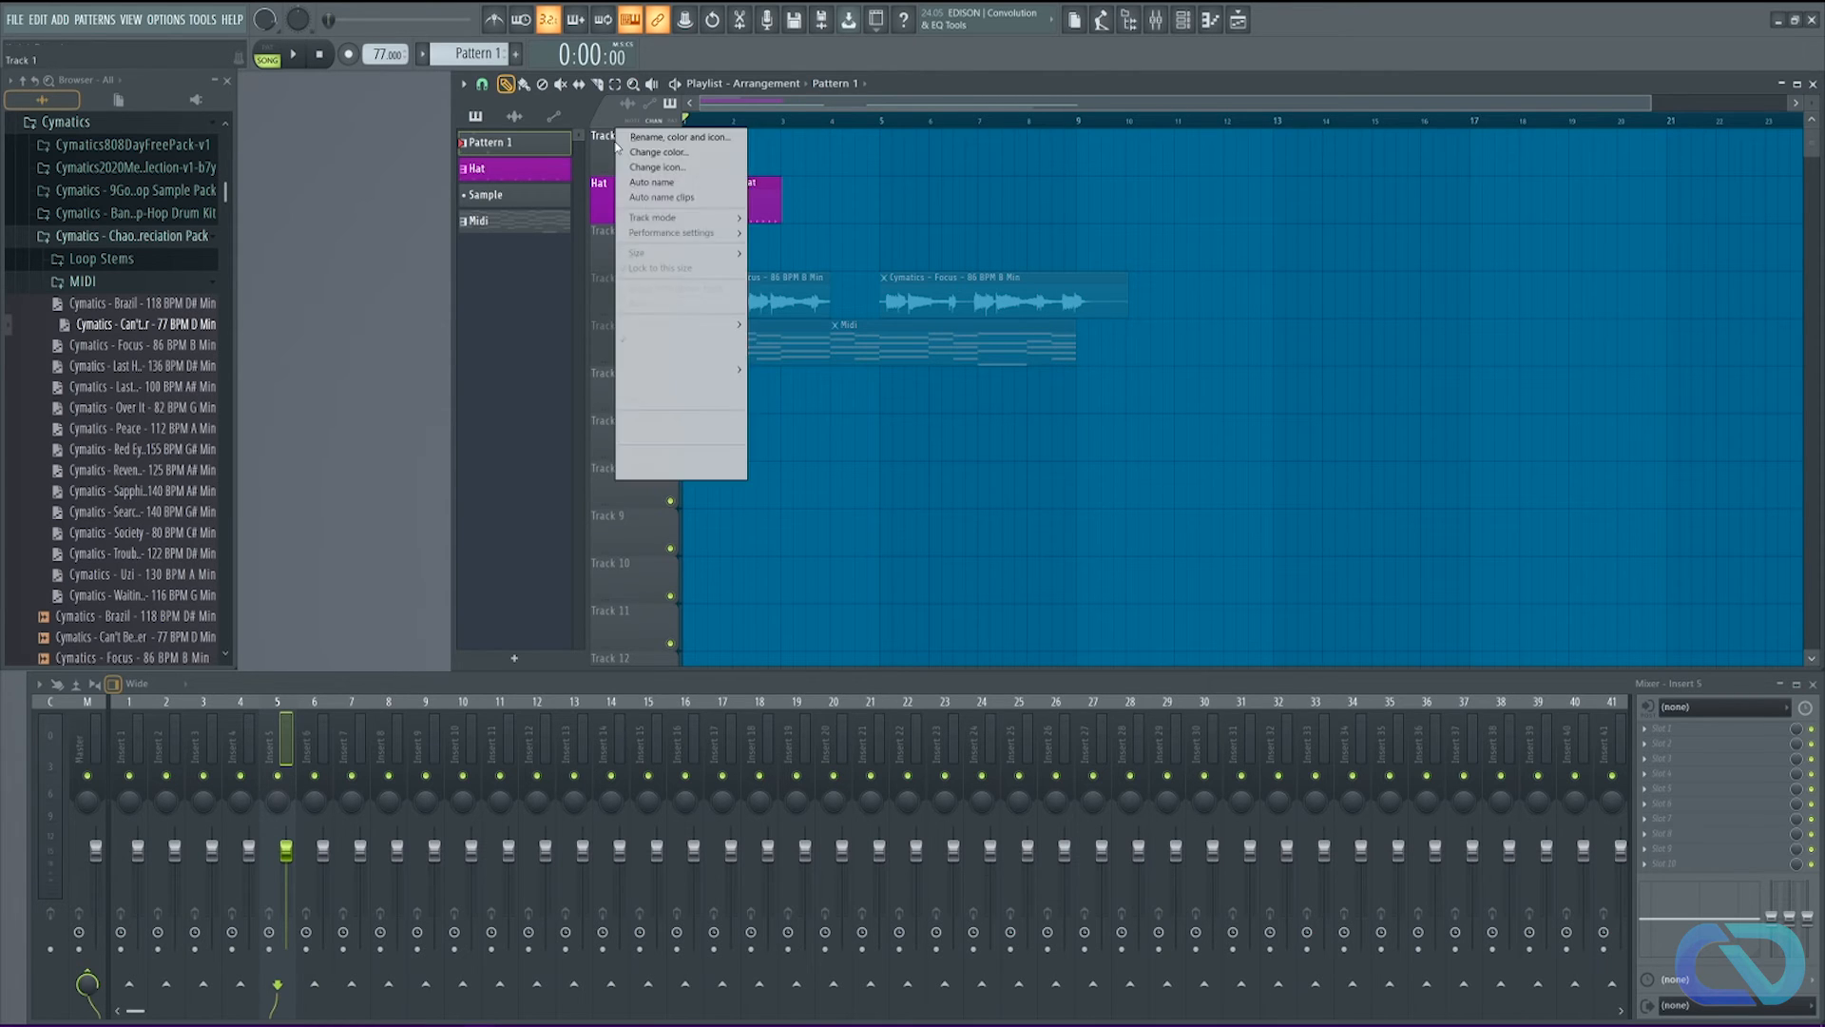
pyautogui.click(681, 143)
pyautogui.write('Kick')
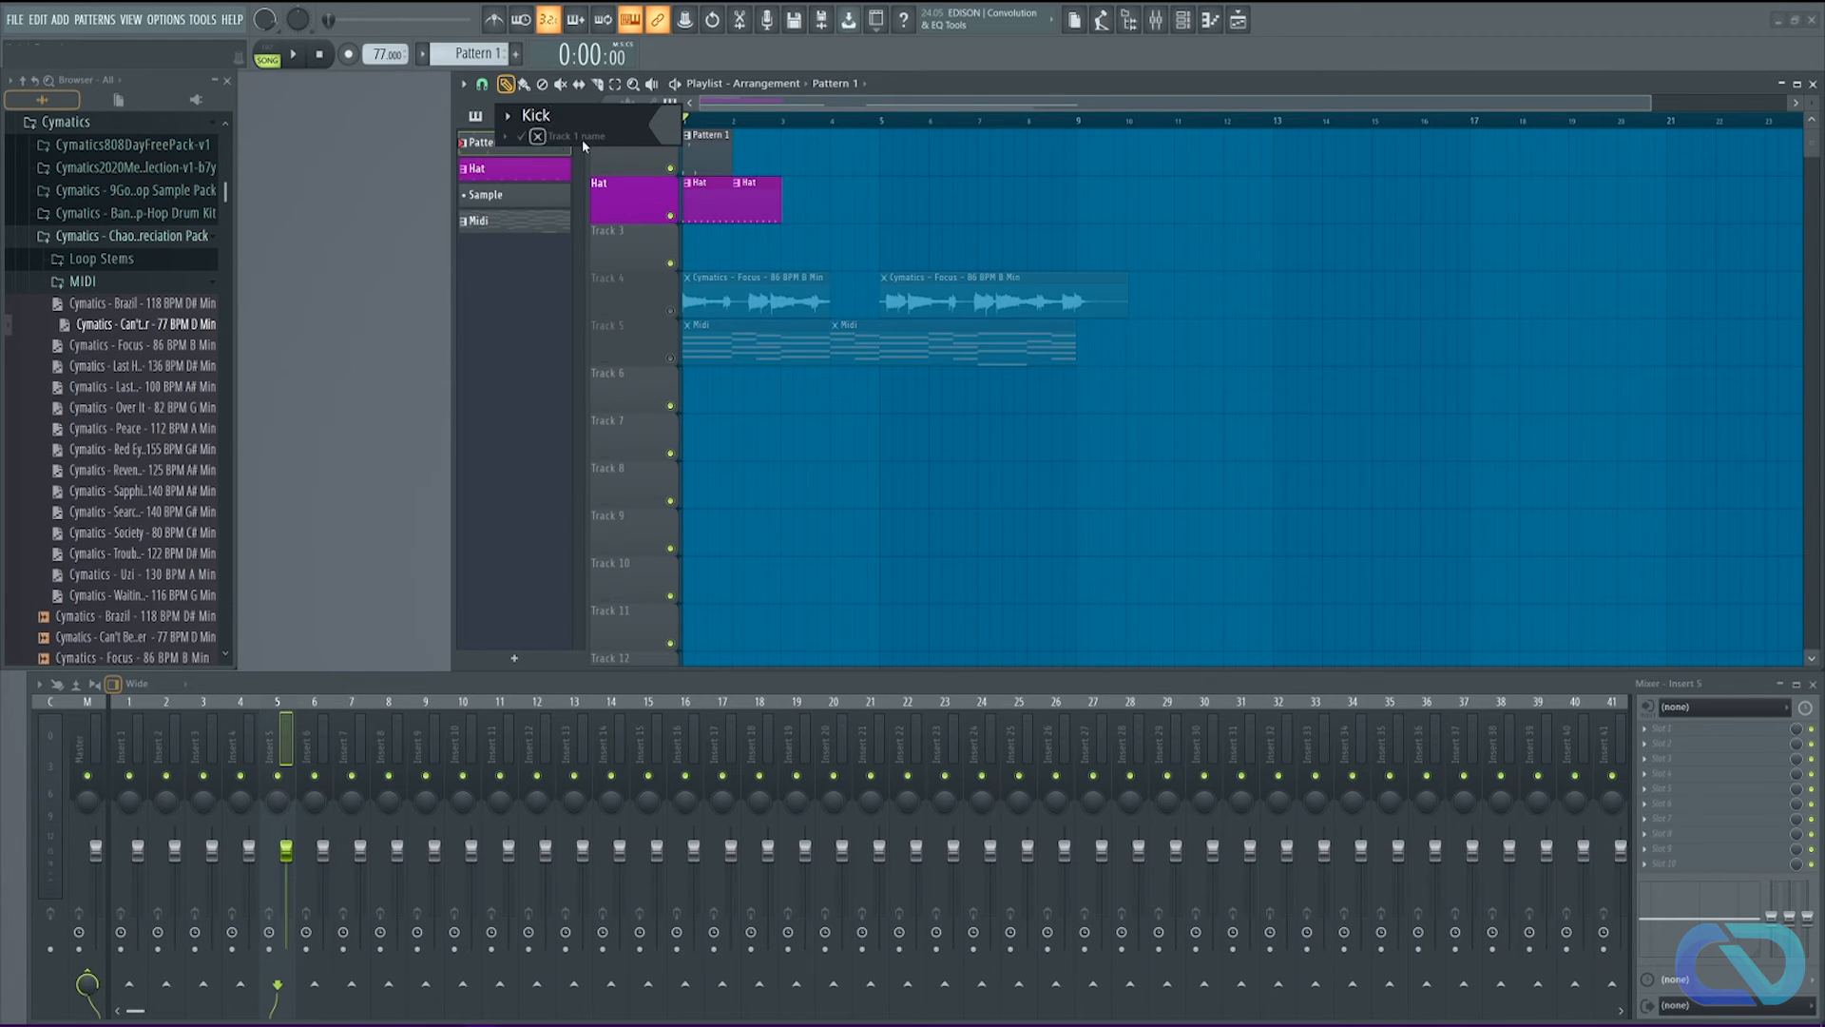
pyautogui.click(665, 137)
pyautogui.click(761, 272)
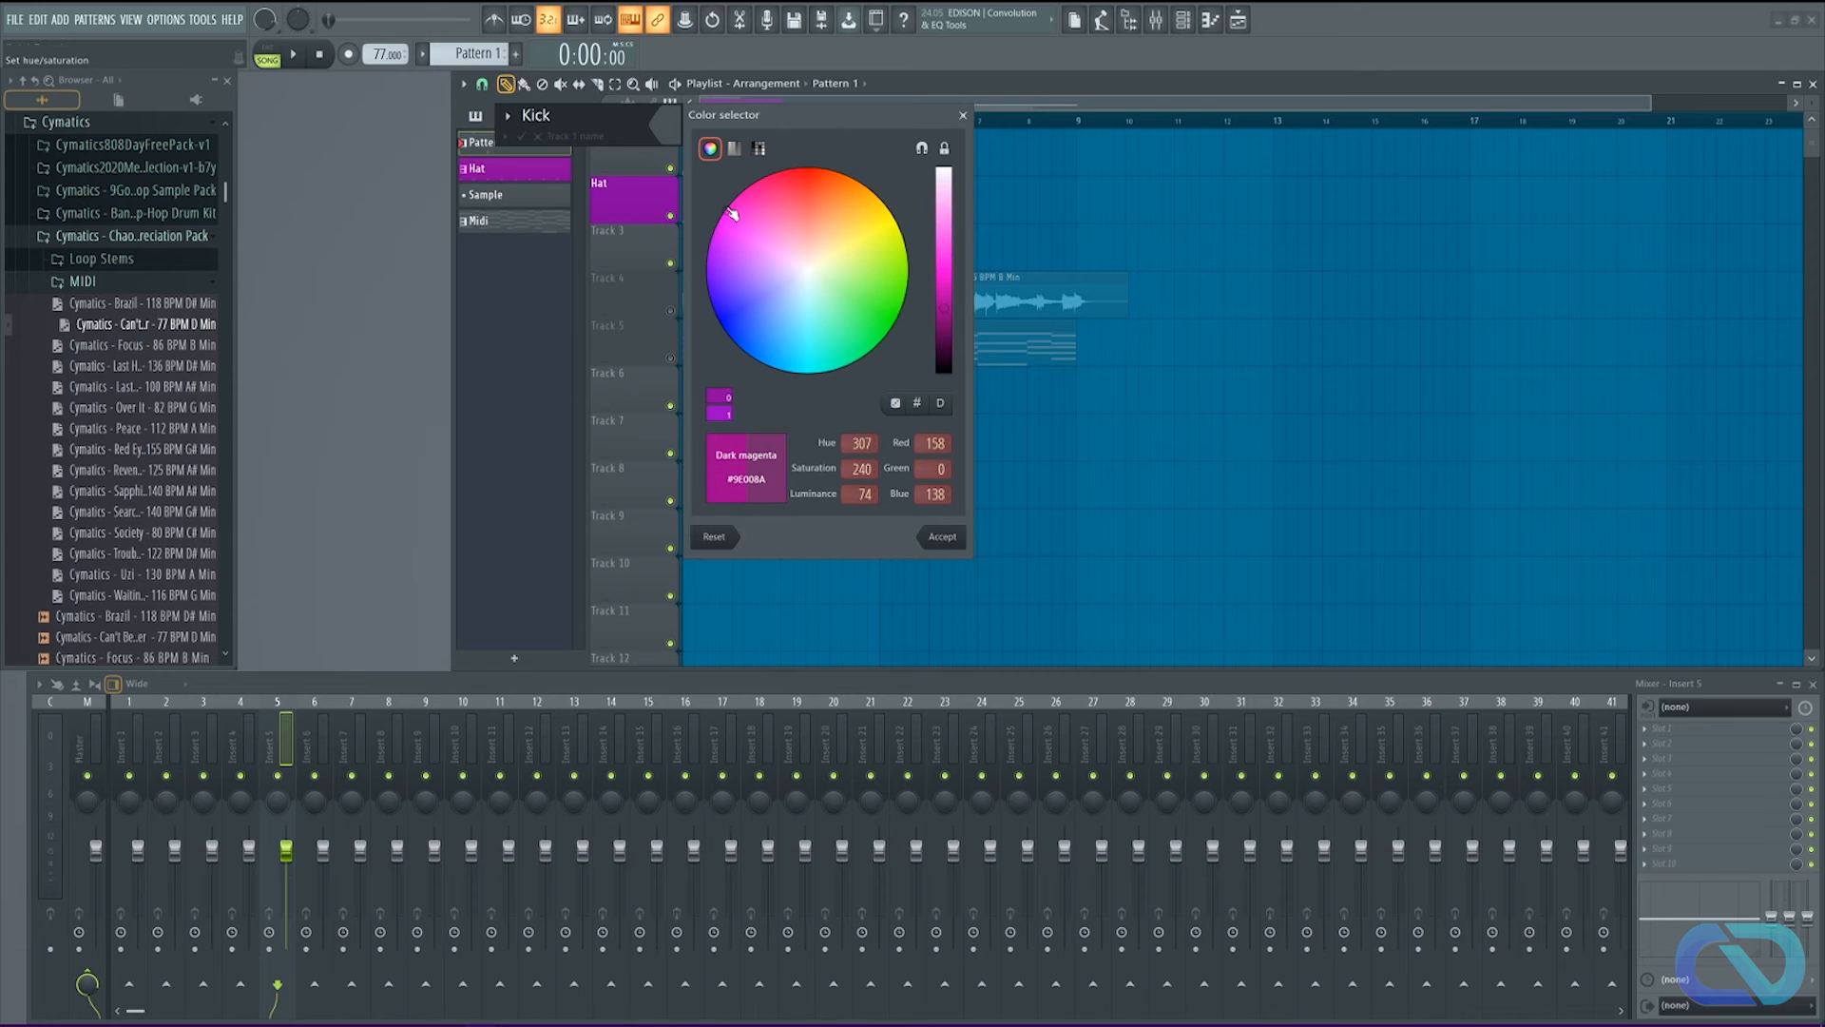
pyautogui.click(944, 538)
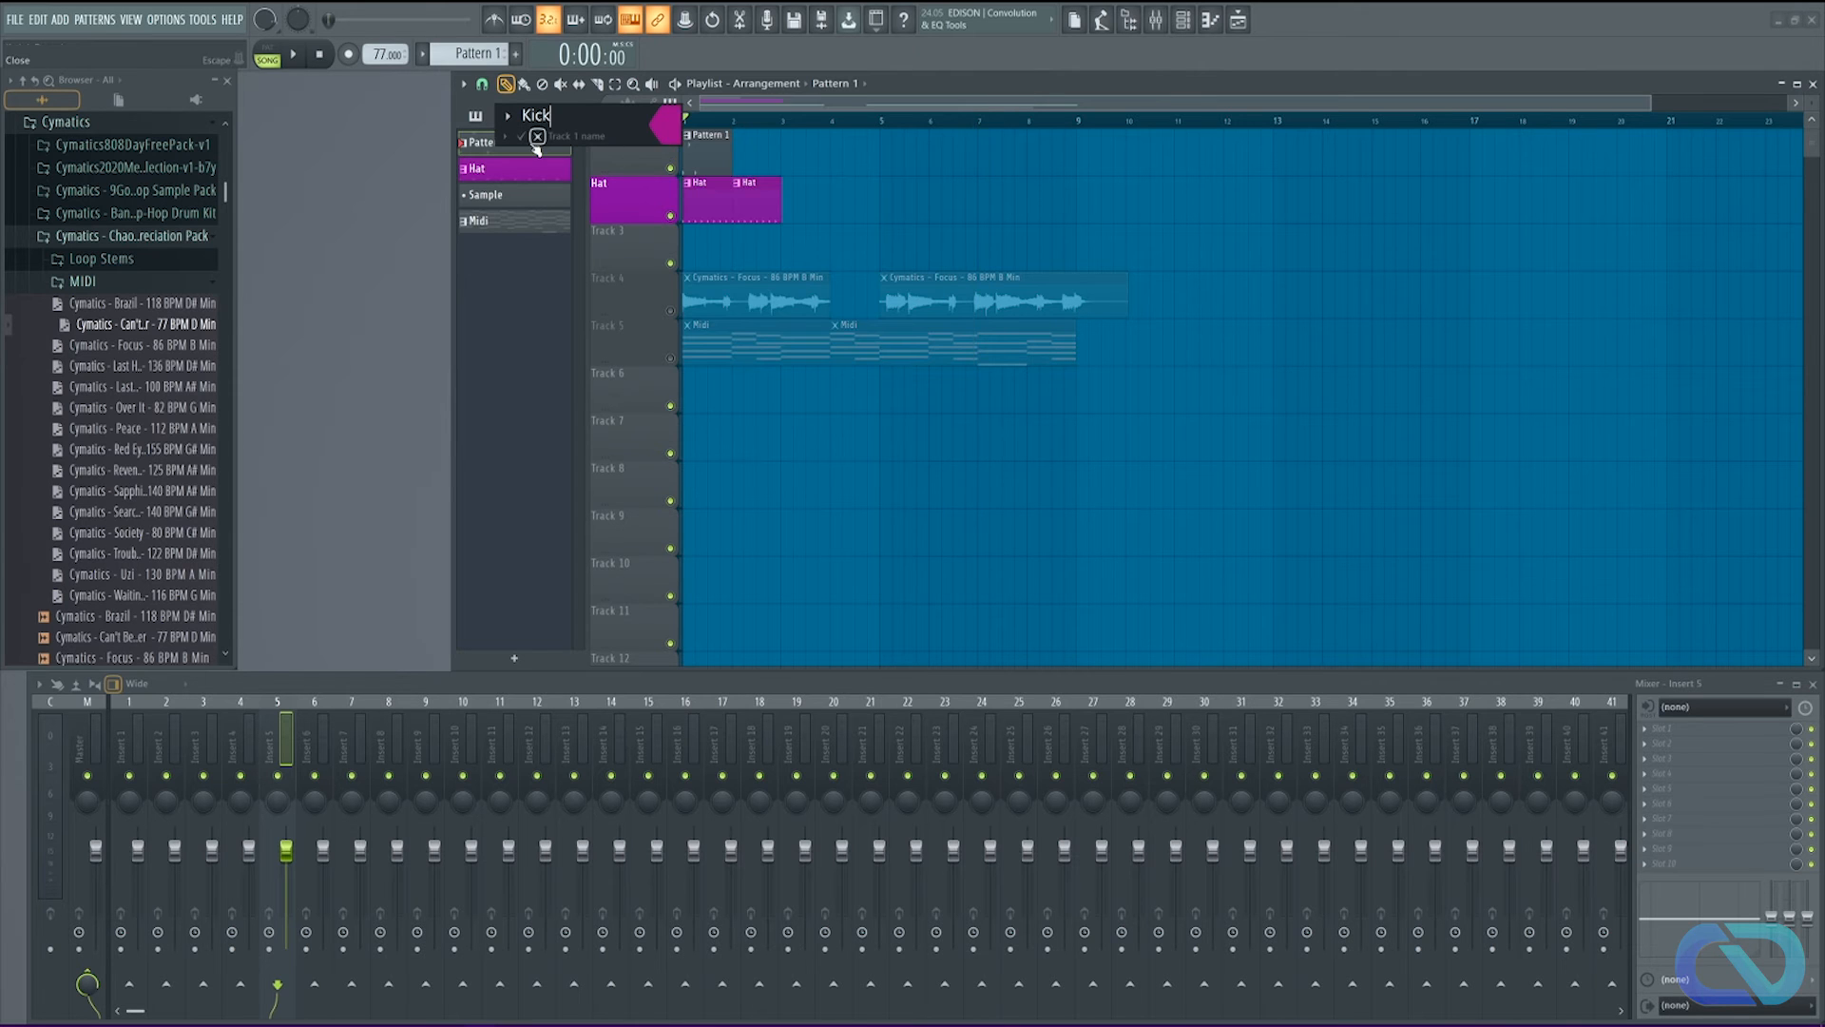
pyautogui.press('Return')
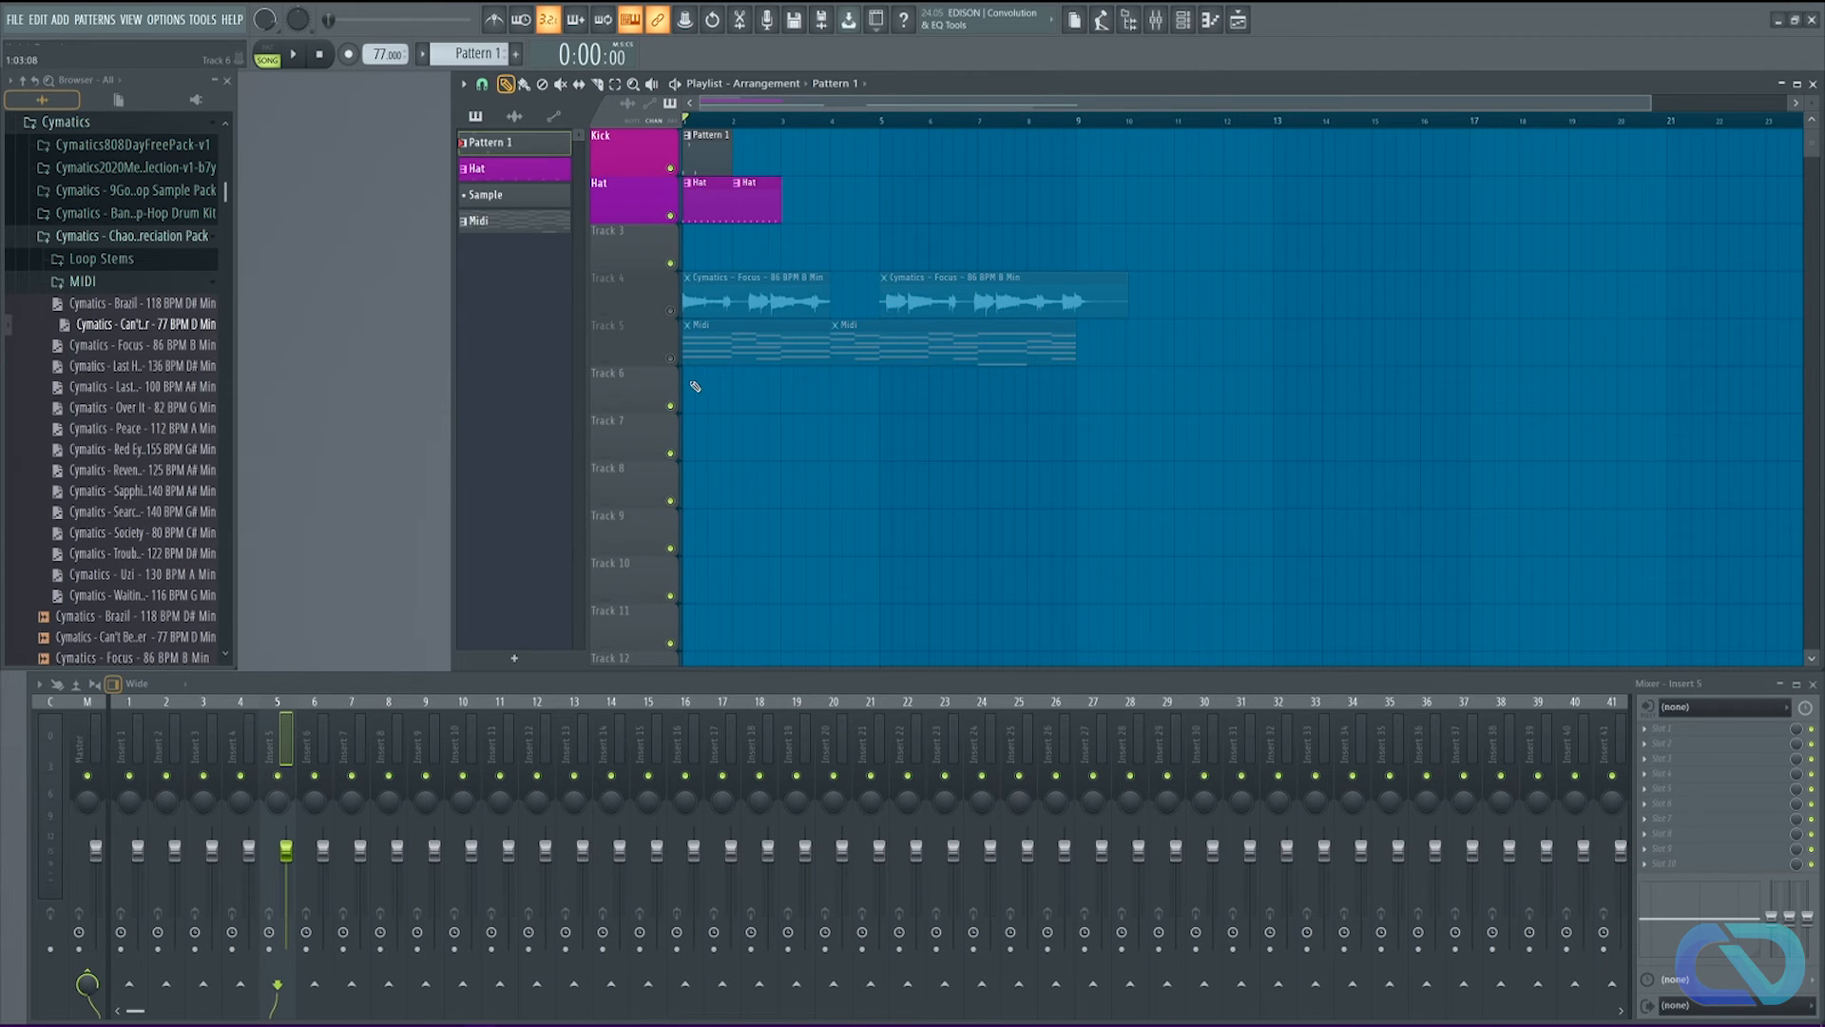
pyautogui.rightClick(624, 202)
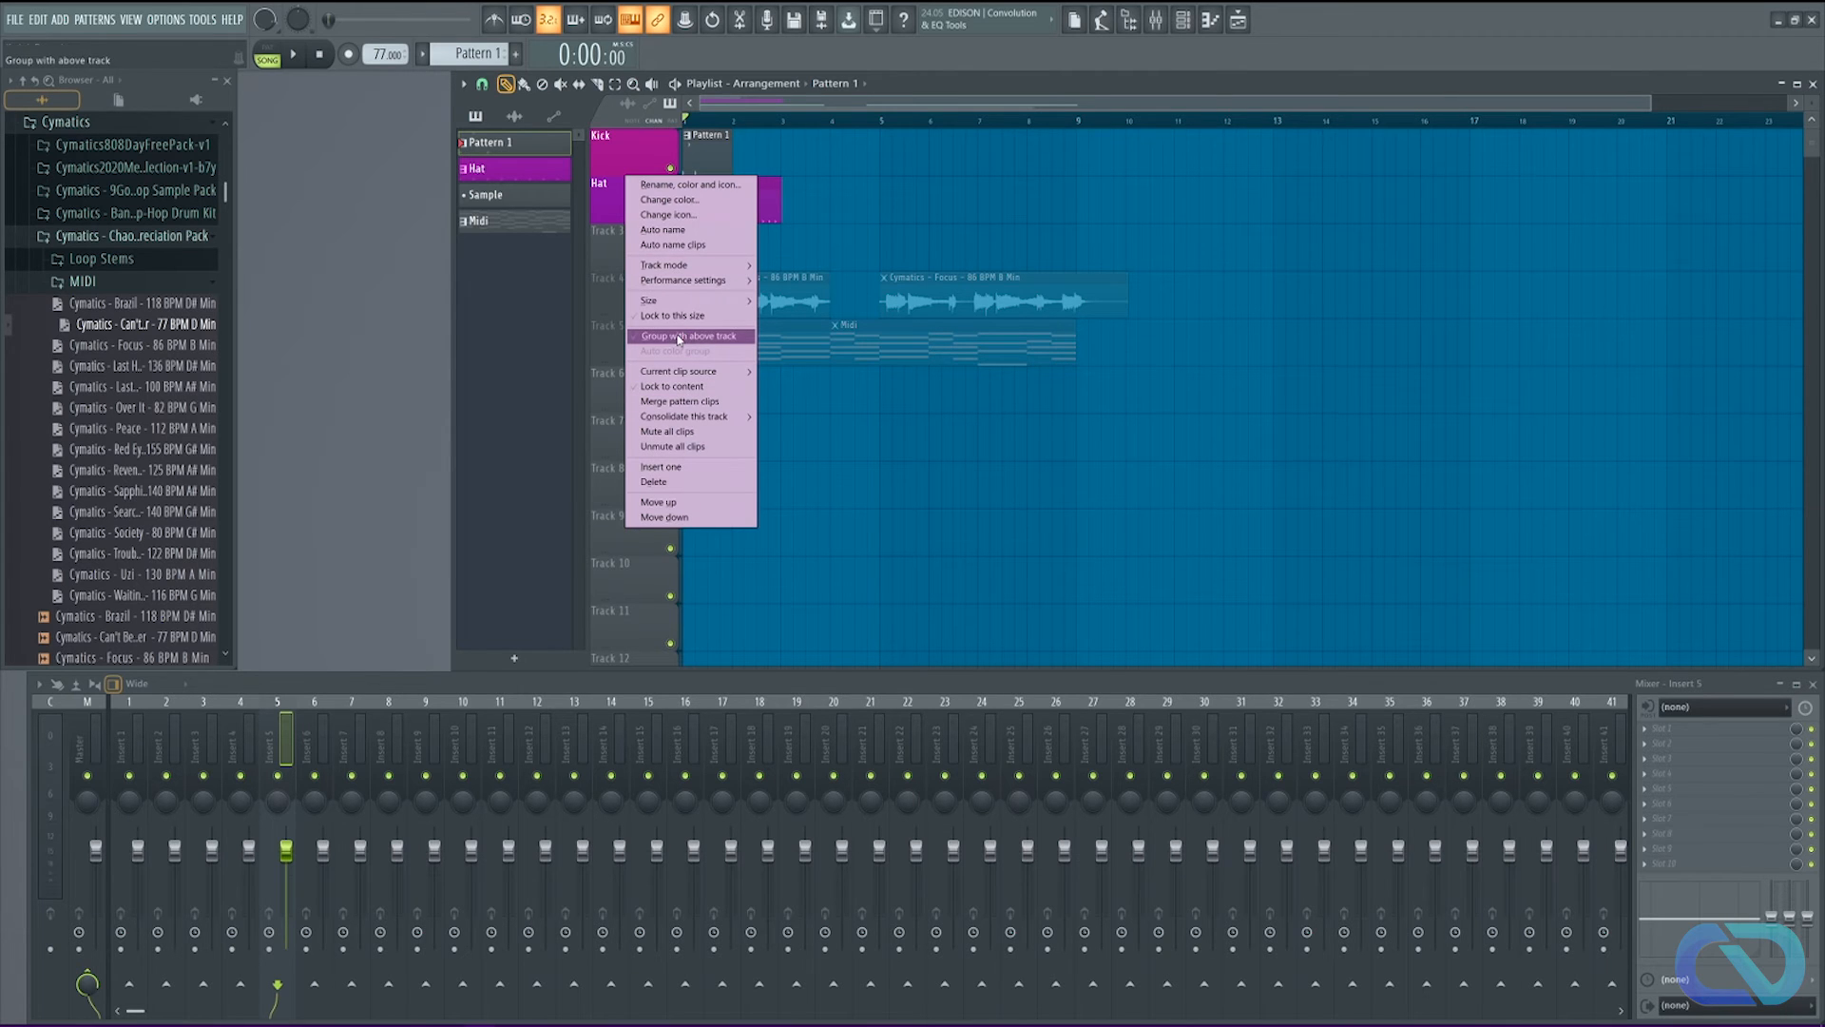
pyautogui.click(715, 340)
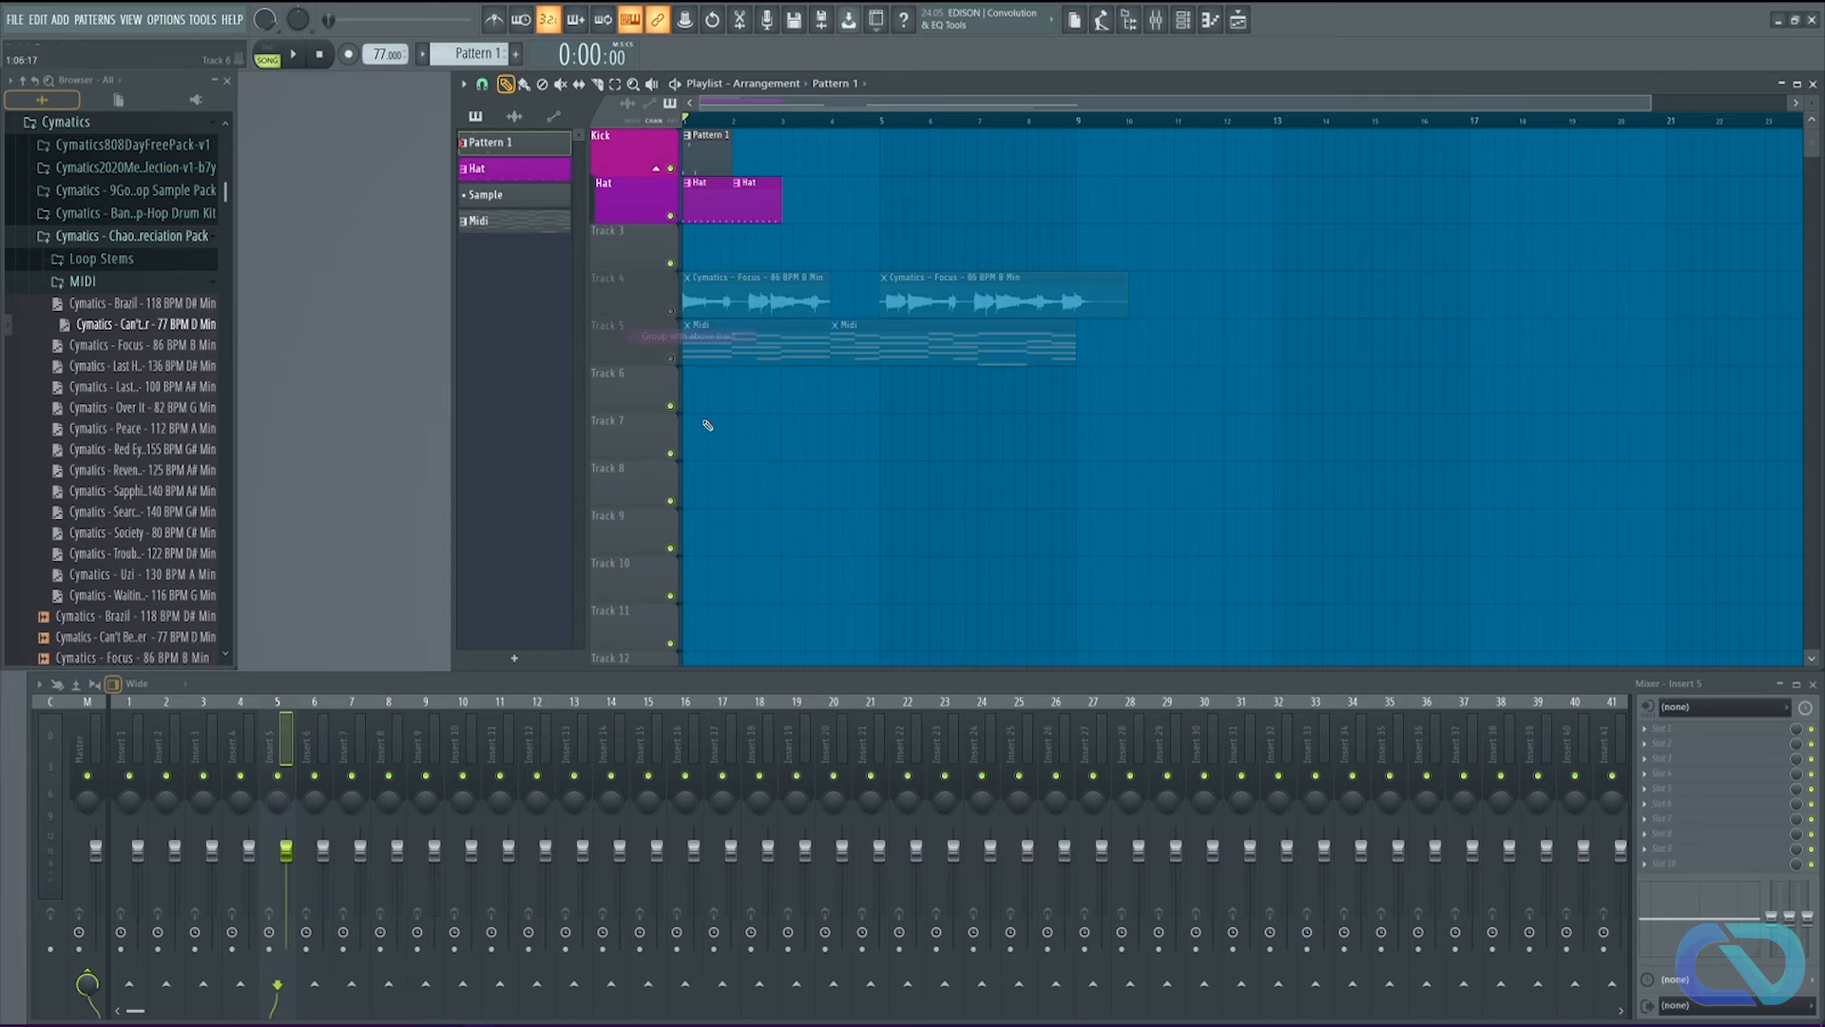
# Step: Rename Track 3 as Drums with a dark blue color (#260797) and move it above the Kick track
pyautogui.rightClick(624, 235)
pyautogui.click(654, 244)
pyautogui.write('Drums')
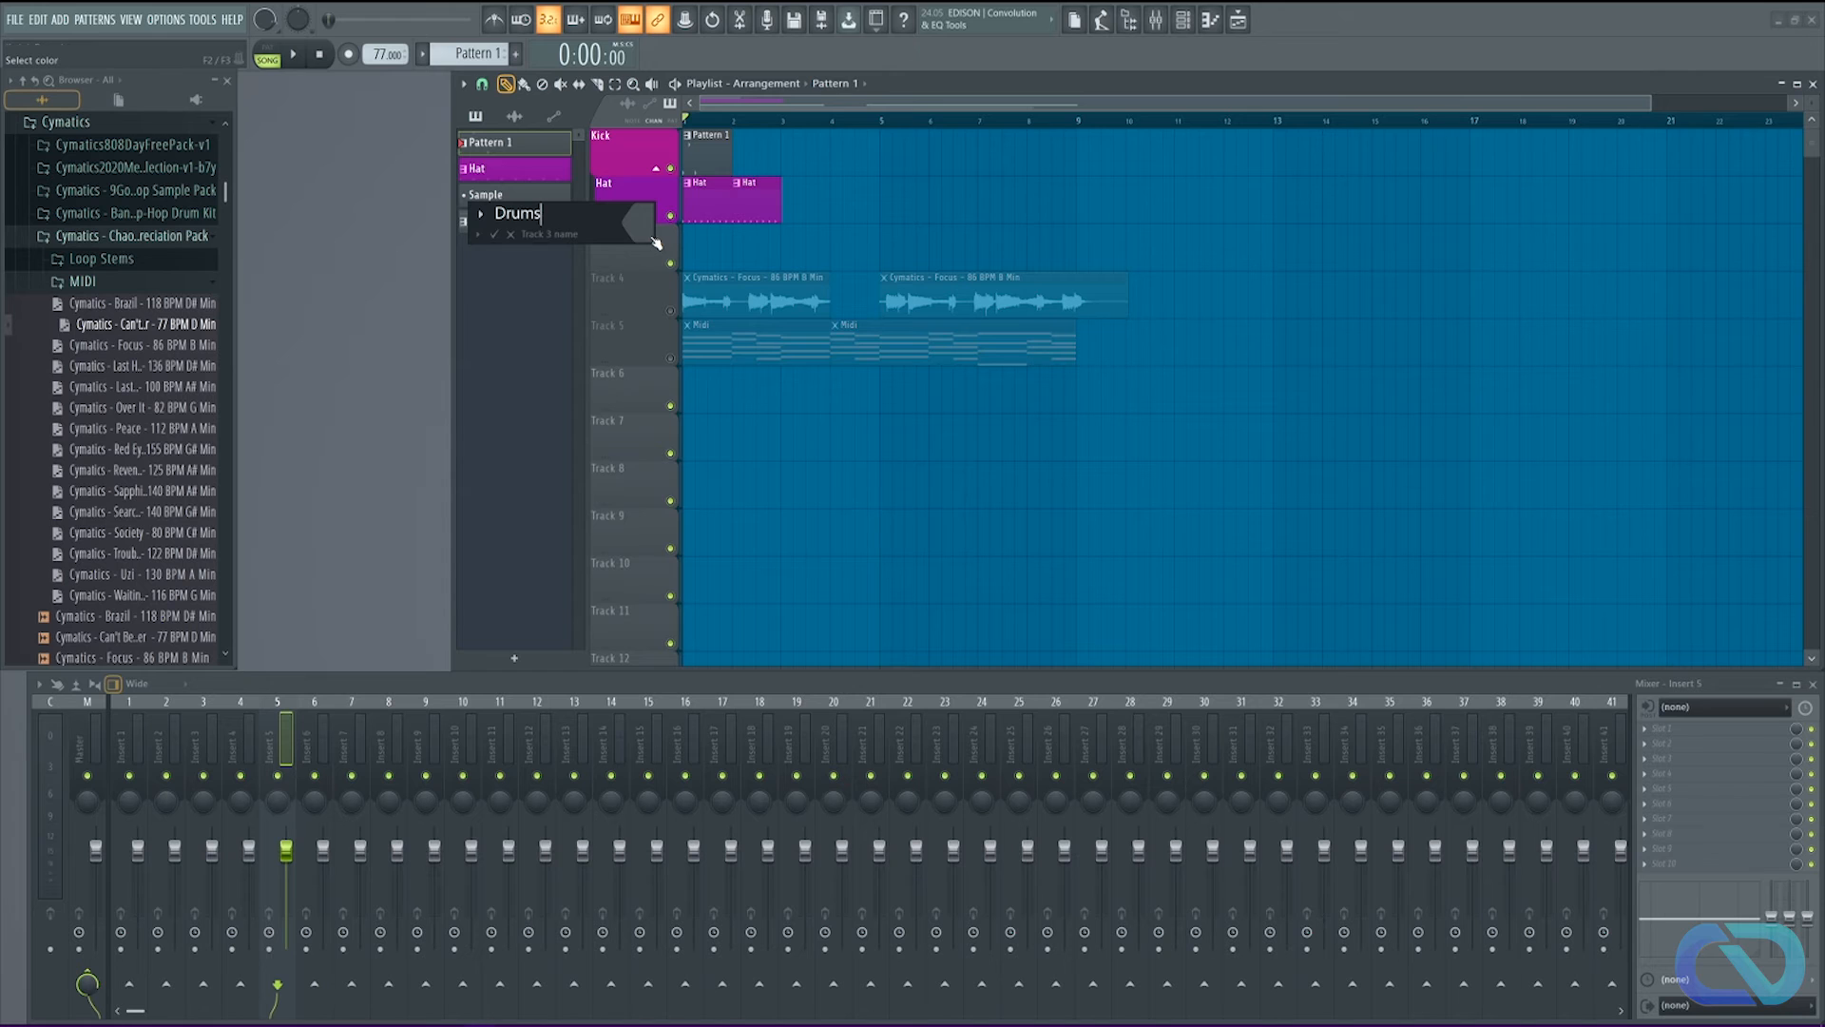
pyautogui.click(656, 243)
pyautogui.click(685, 398)
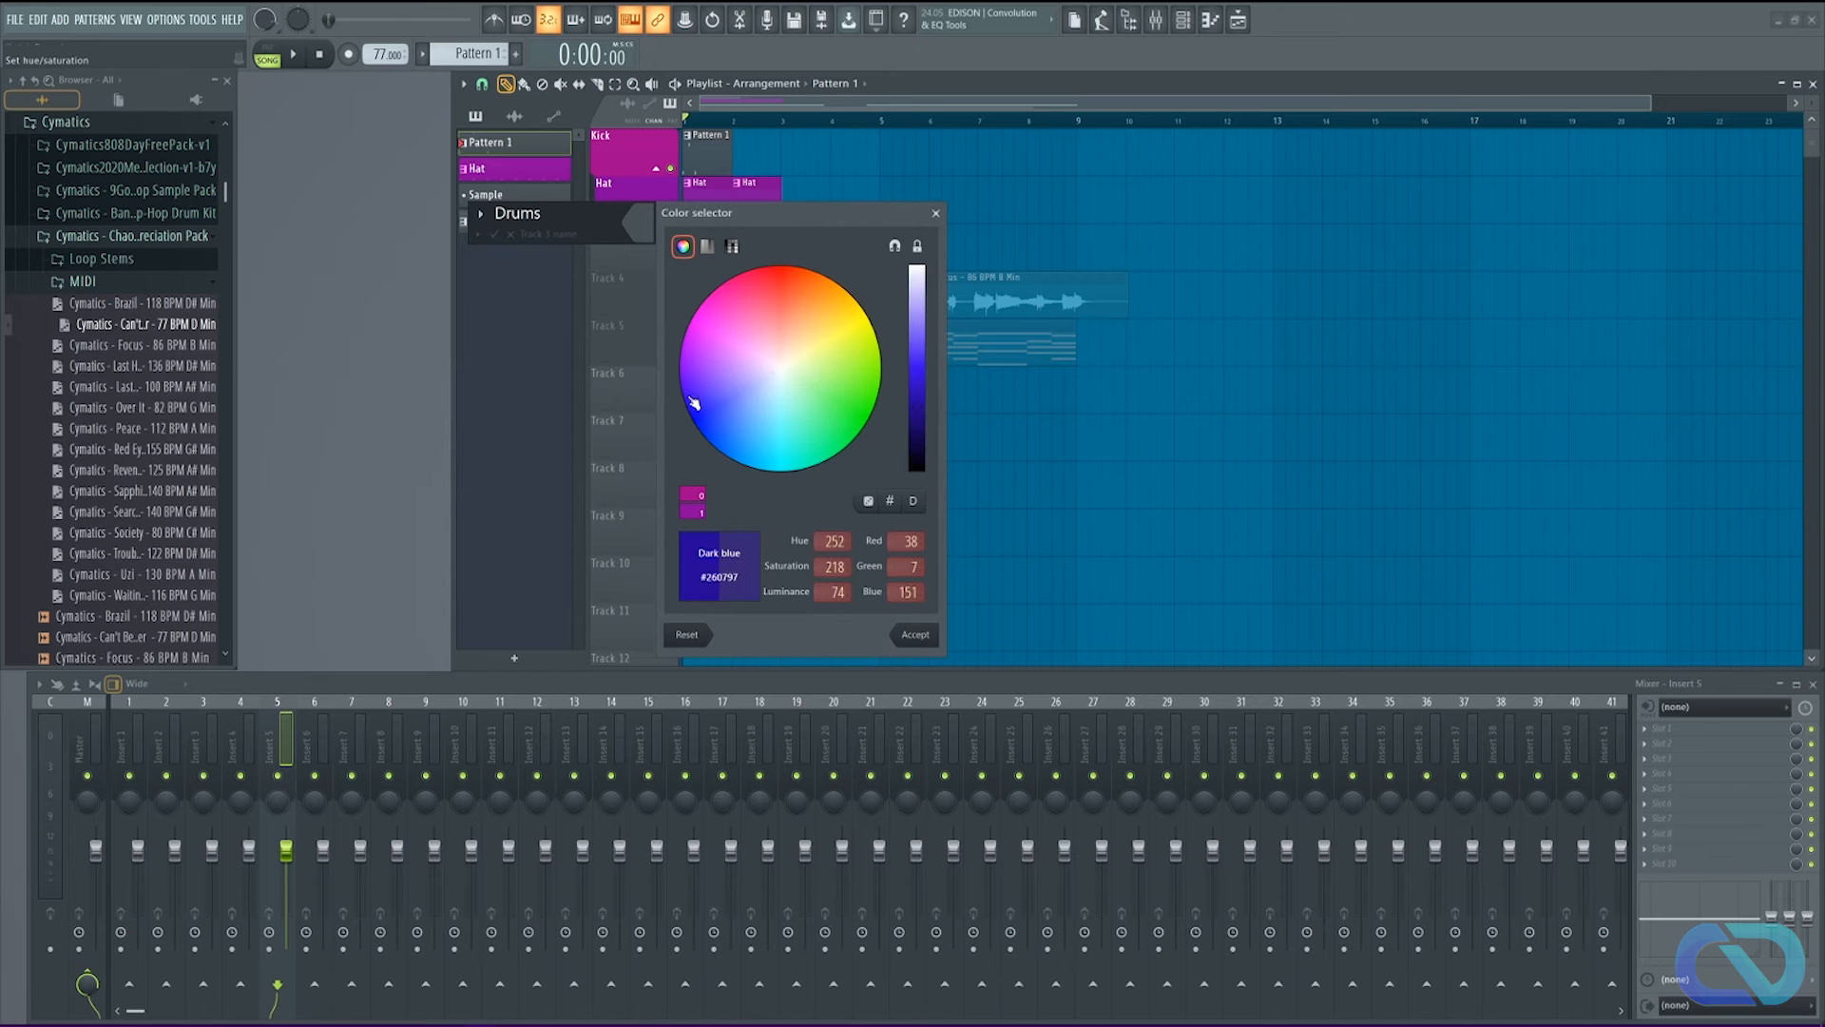
pyautogui.click(920, 635)
pyautogui.press('Return')
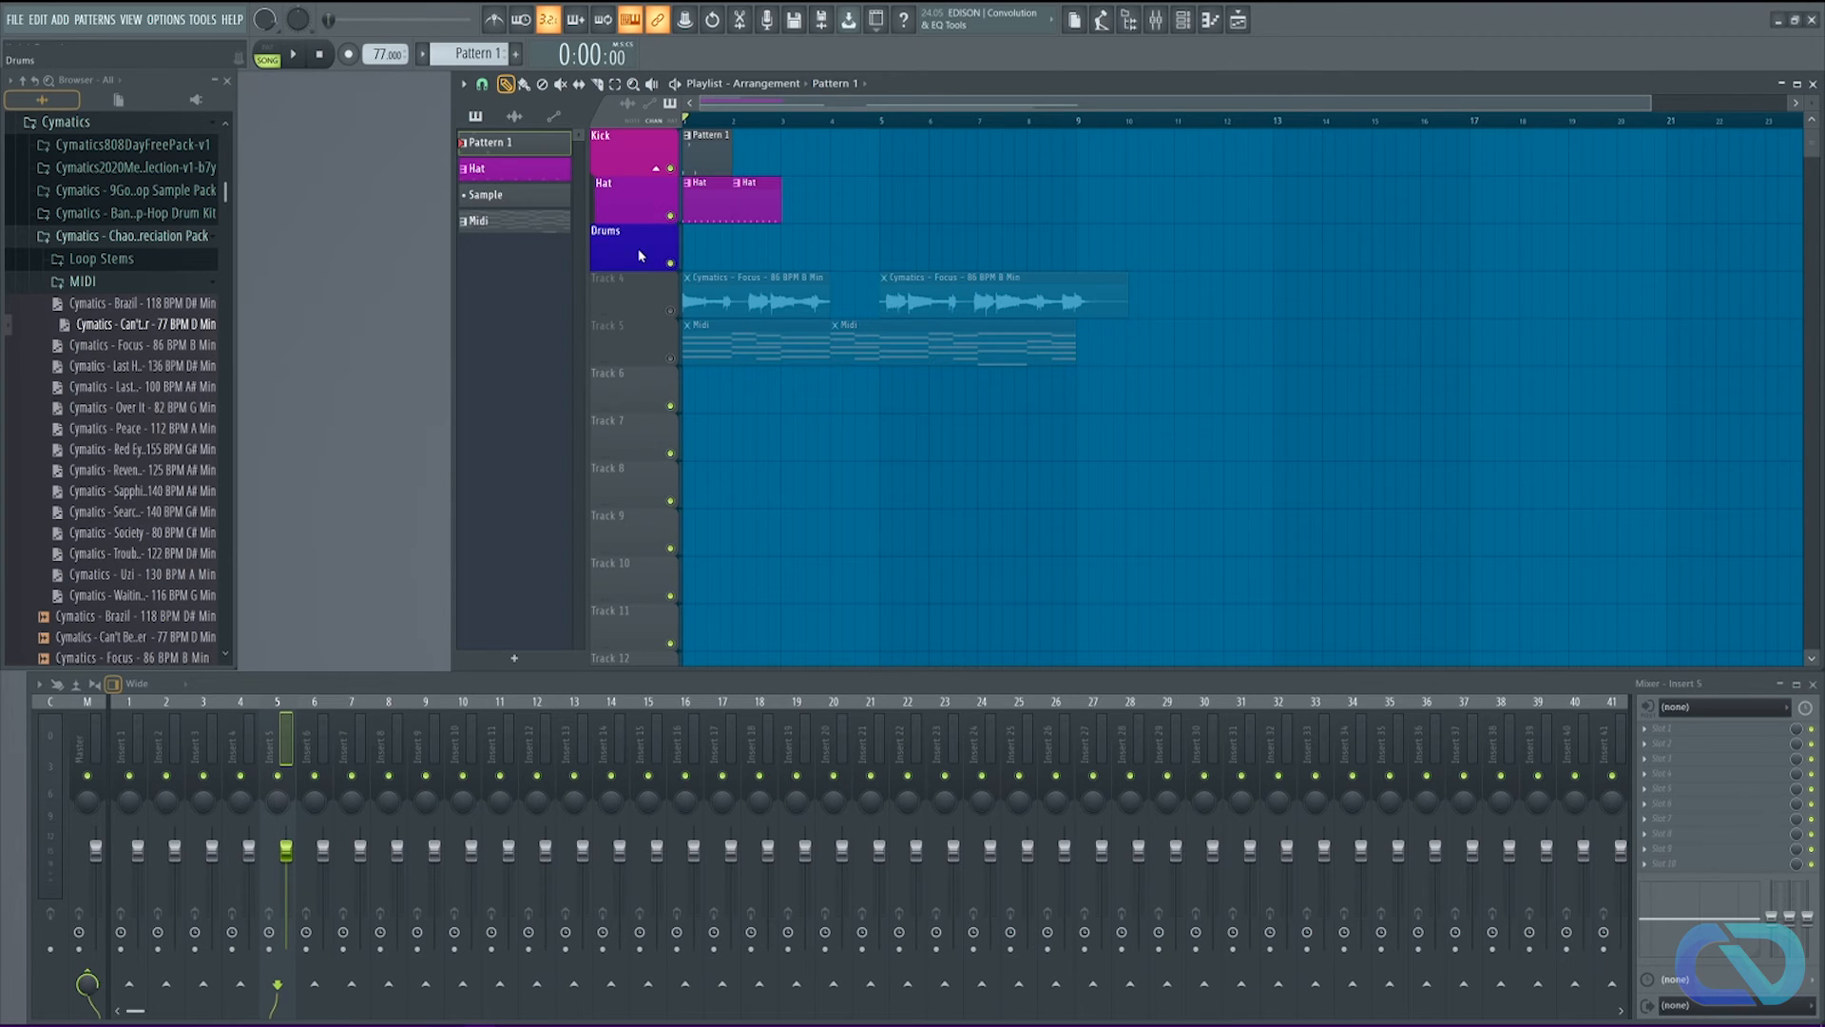
pyautogui.moveTo(637, 248); pyautogui.dragTo(639, 157)
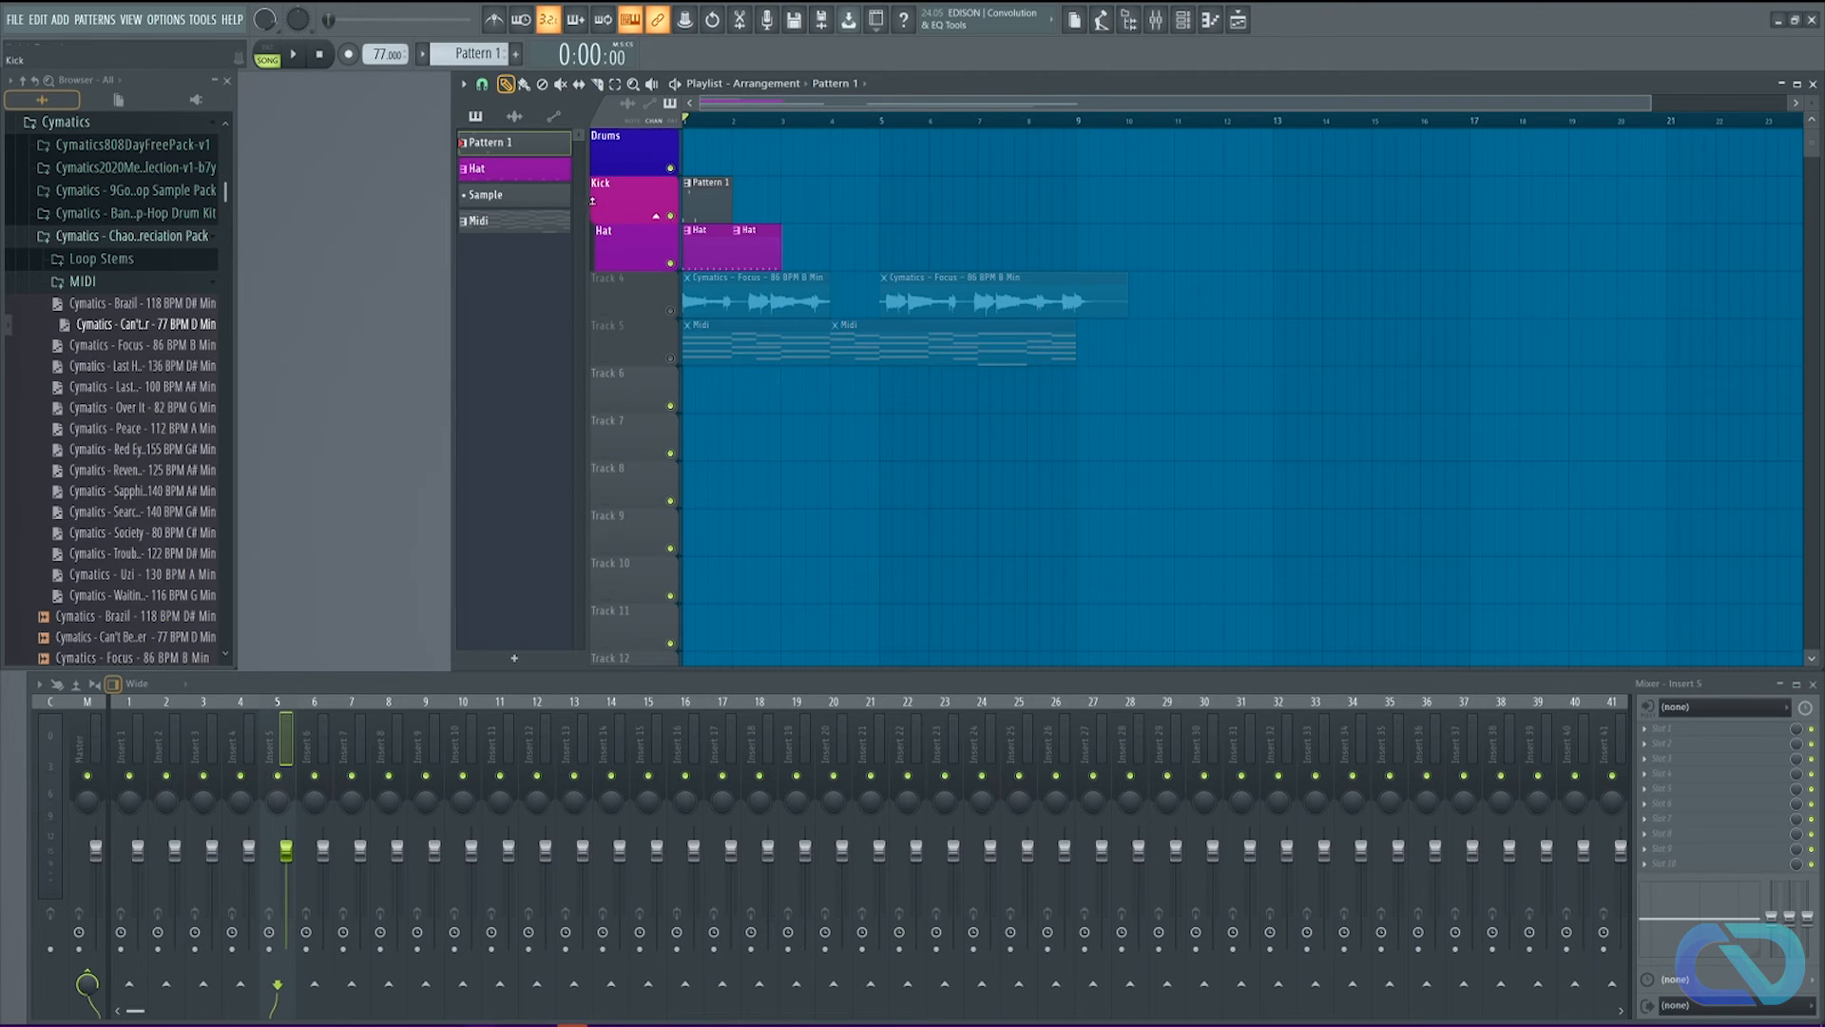
# Step: Group the Kick track with the Drums track above it and collapse the Drums group
pyautogui.rightClick(630, 200)
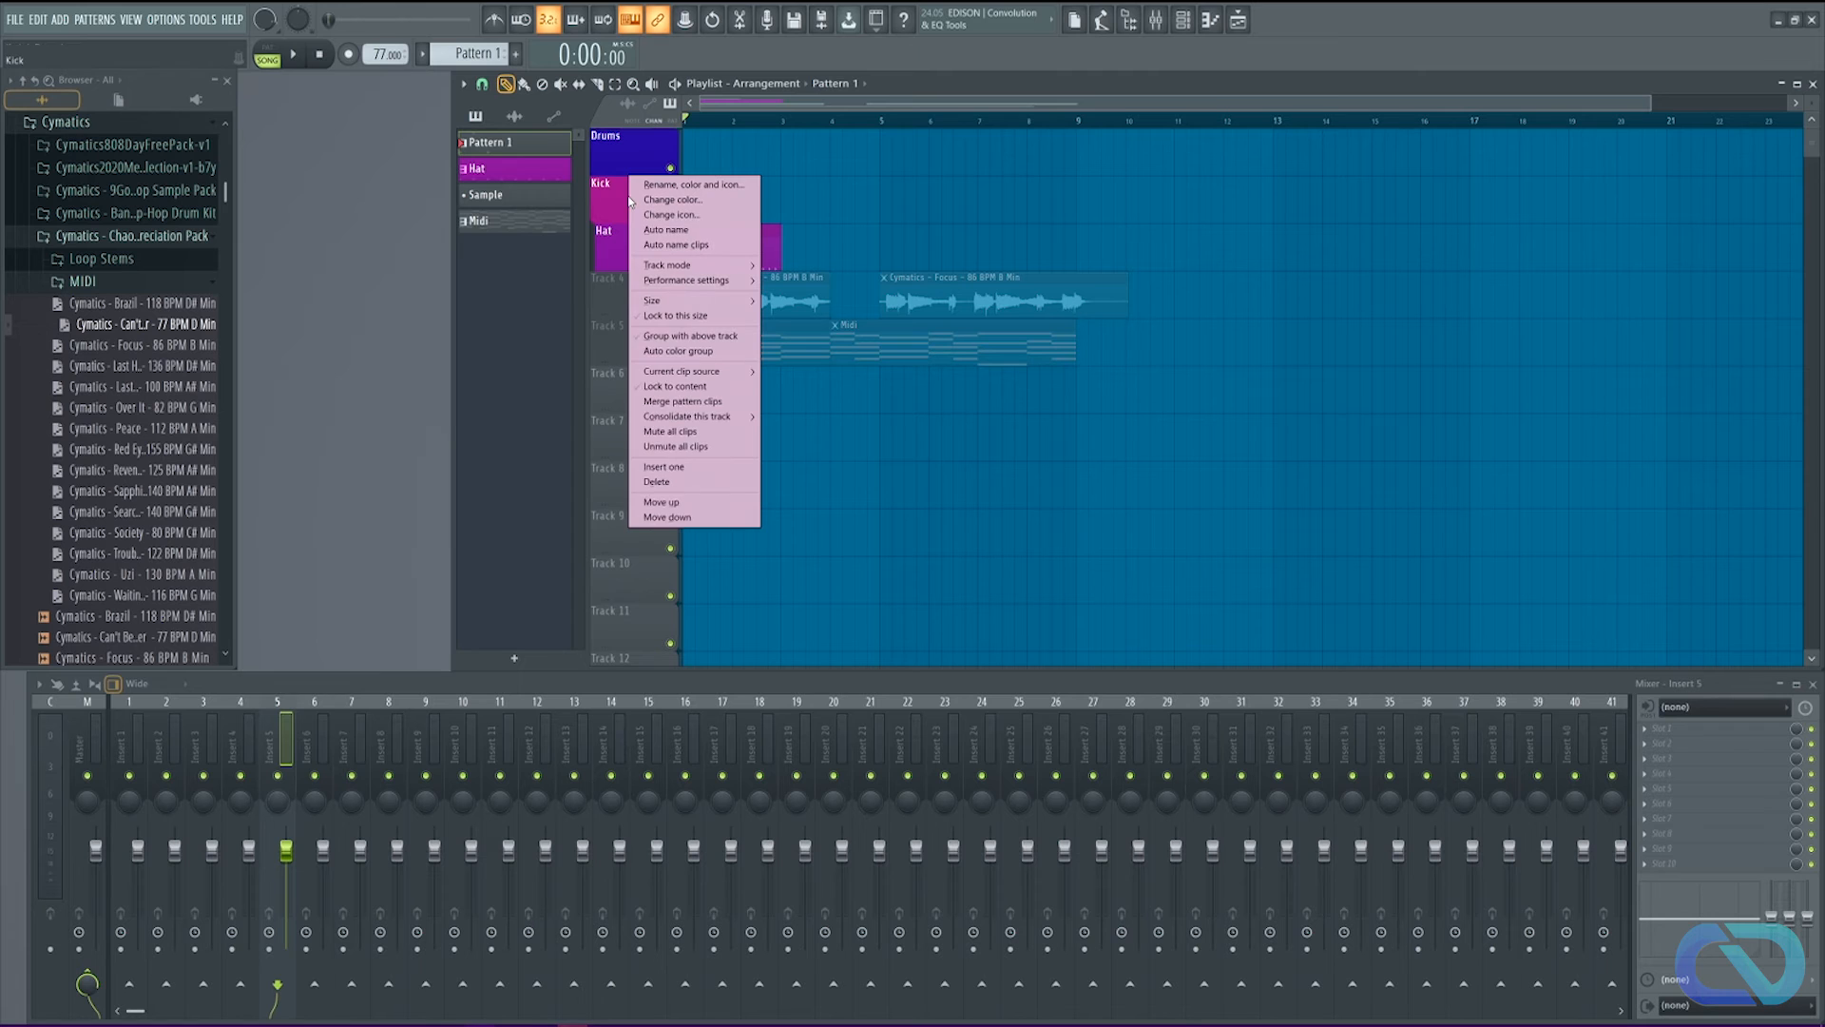
pyautogui.click(669, 338)
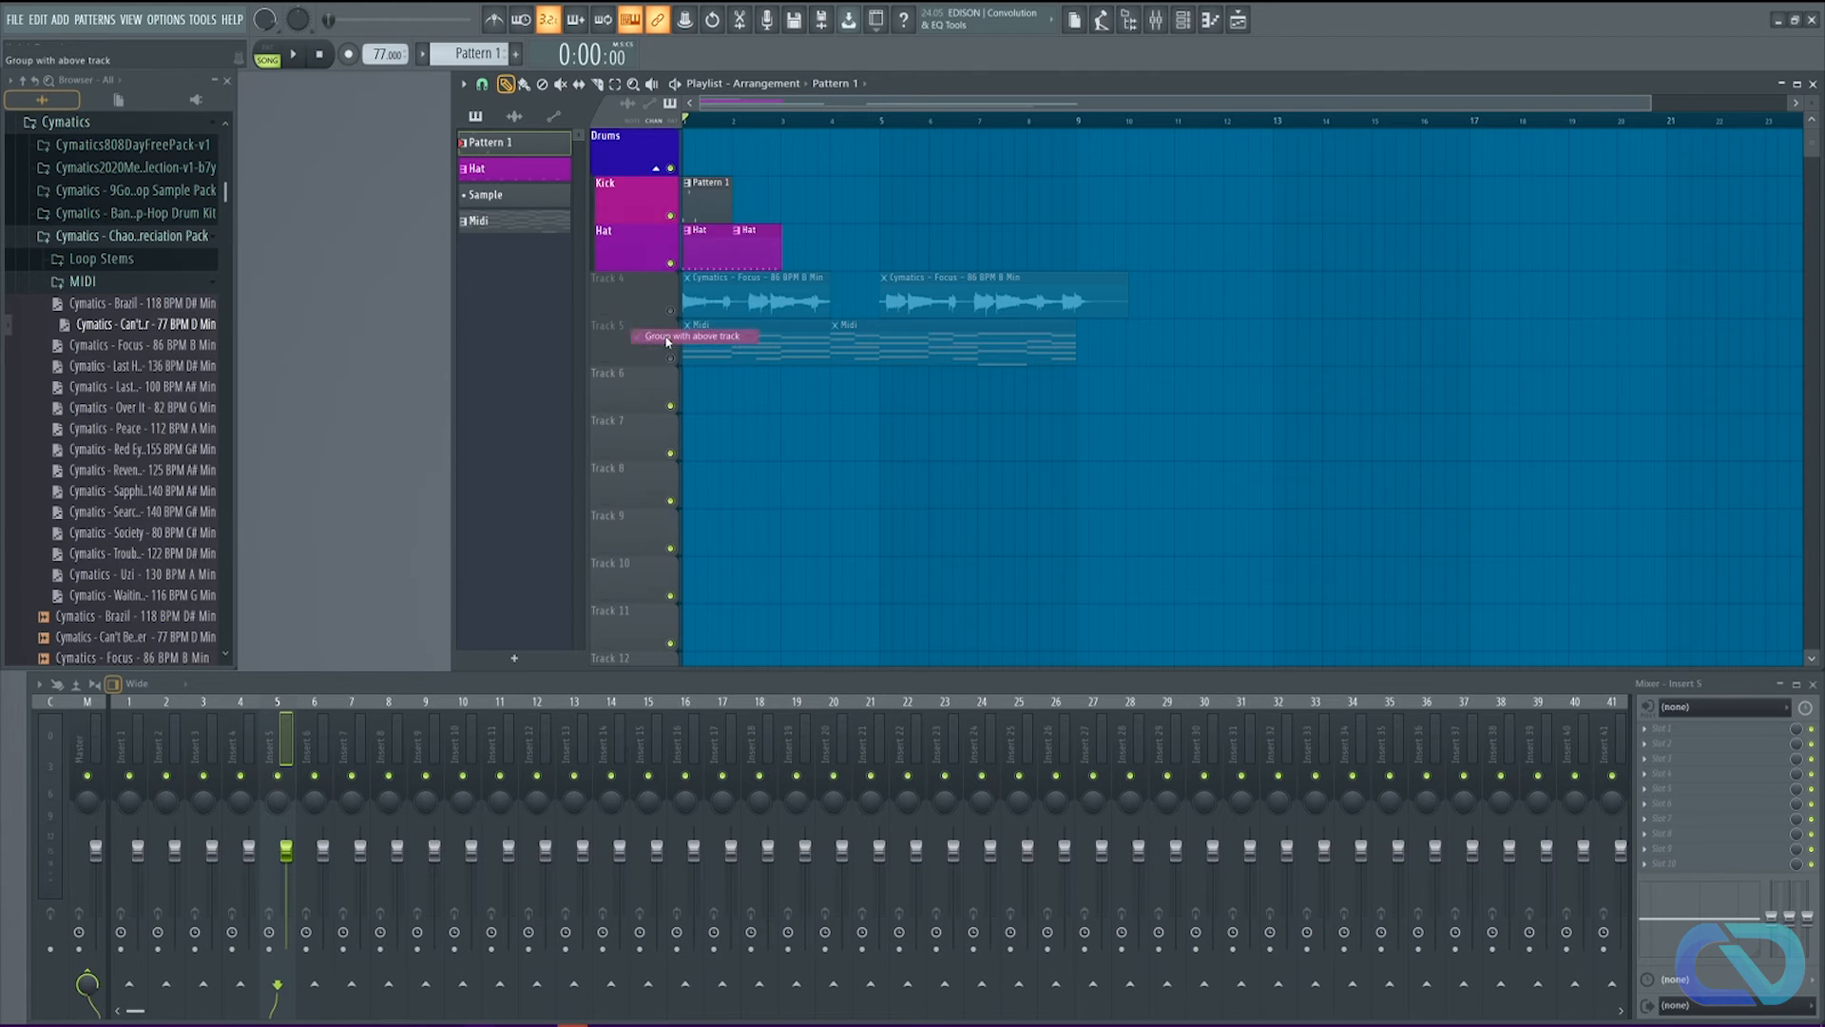
pyautogui.click(656, 171)
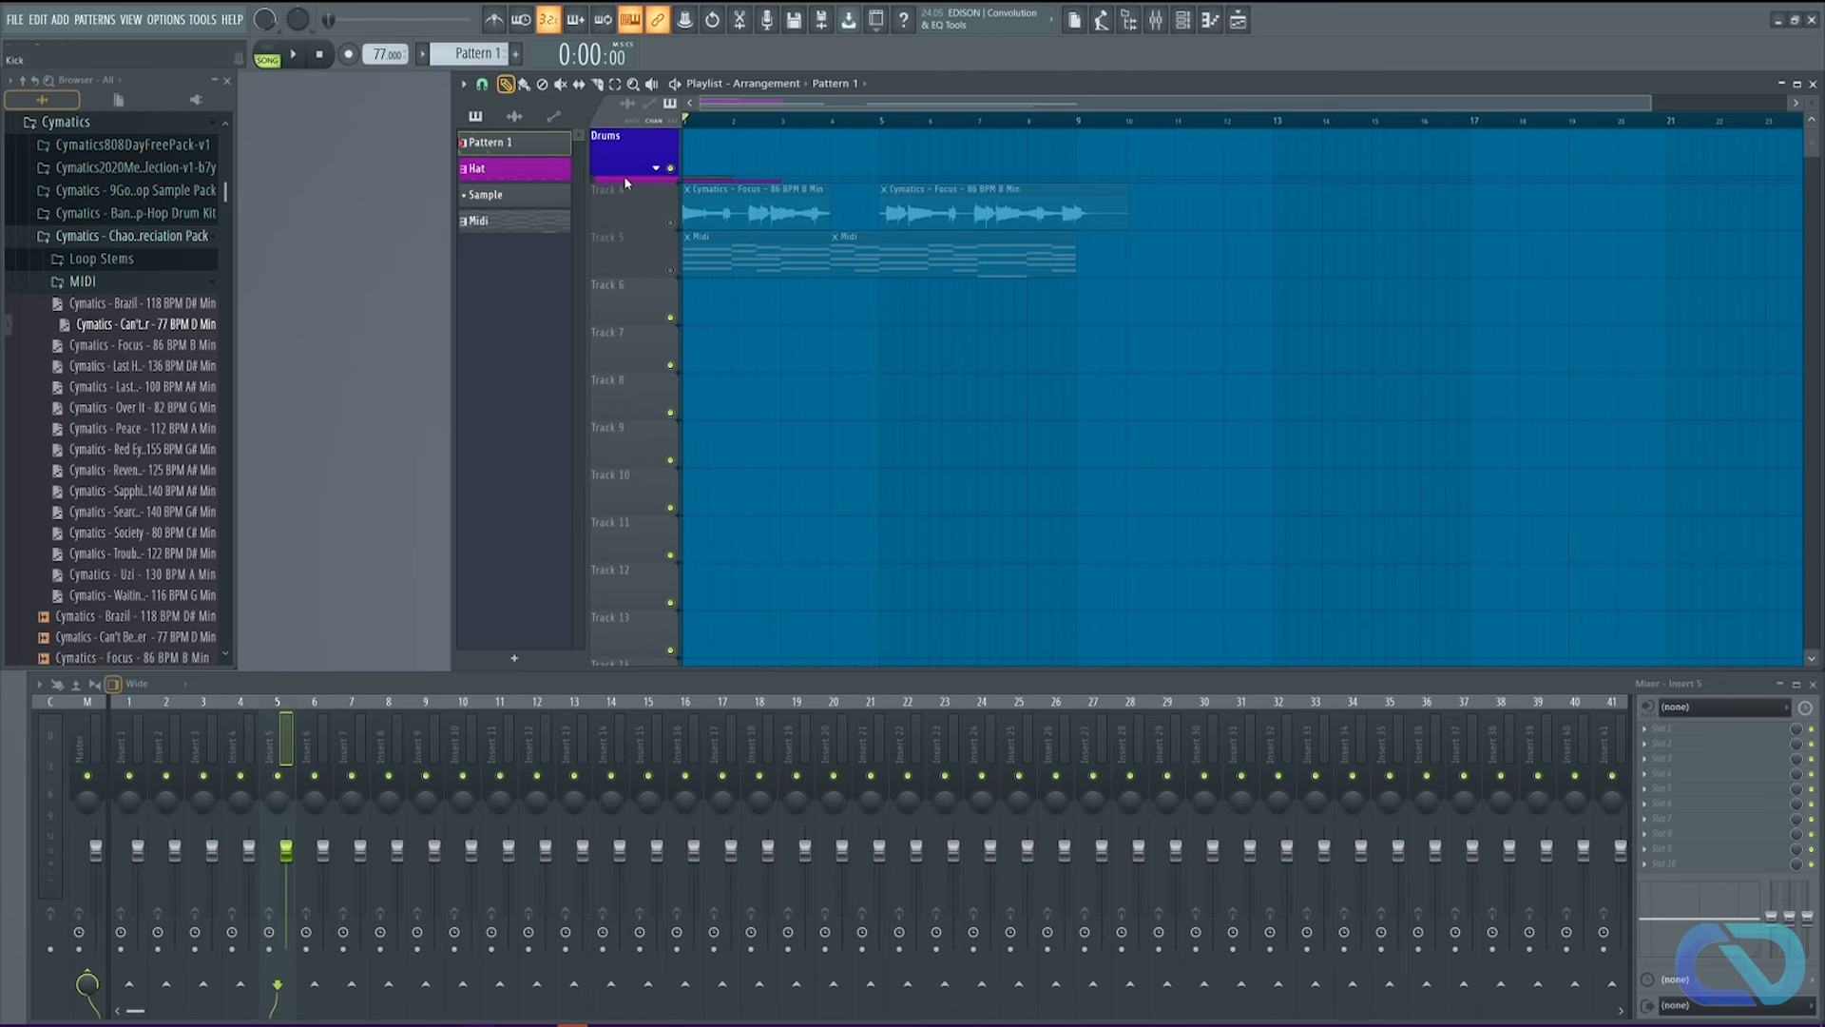
# Step: Reduce the Drums track's height and try the playlist's vertical and horizontal zoom, enlarging the other tracks
pyautogui.moveTo(626, 184)
pyautogui.mouseDown()
pyautogui.moveTo(634, 272)
pyautogui.moveTo(644, 173)
pyautogui.mouseUp()
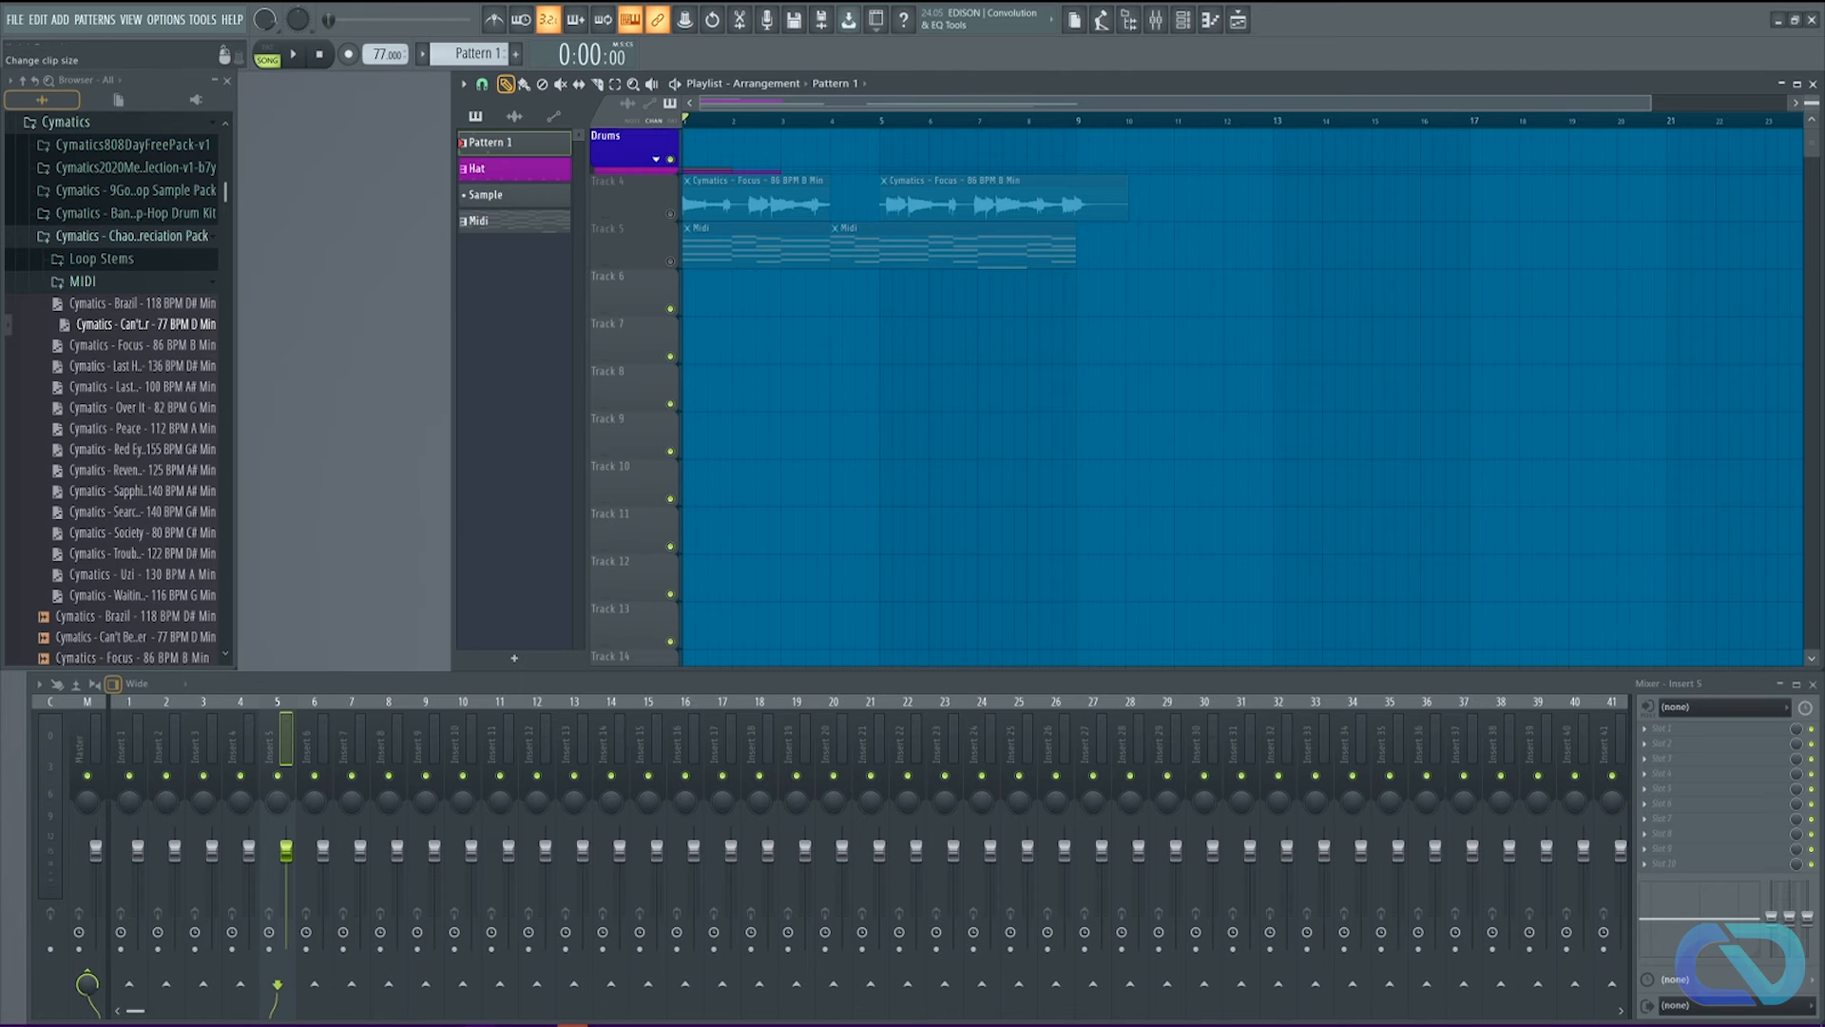
pyautogui.moveTo(1812, 103)
pyautogui.mouseDown()
pyautogui.moveTo(1812, 131)
pyautogui.moveTo(1811, 92)
pyautogui.mouseUp()
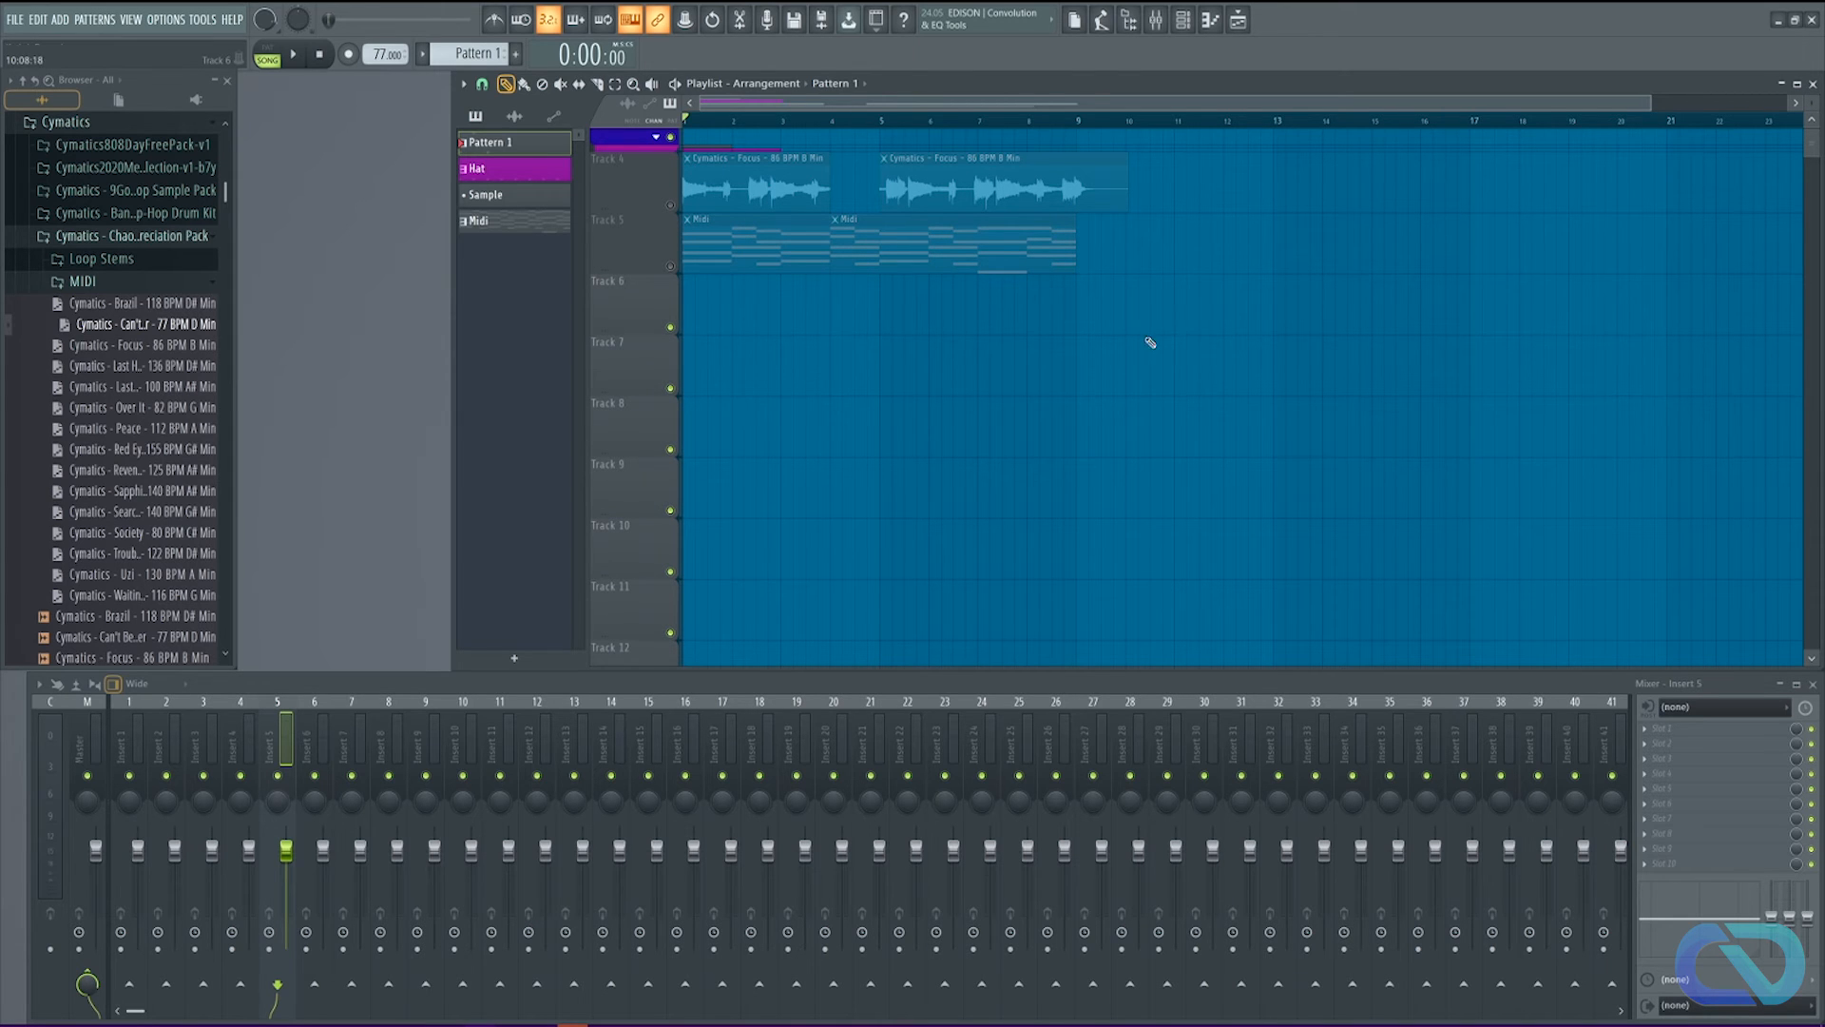
pyautogui.scroll(5, 1161, 333)
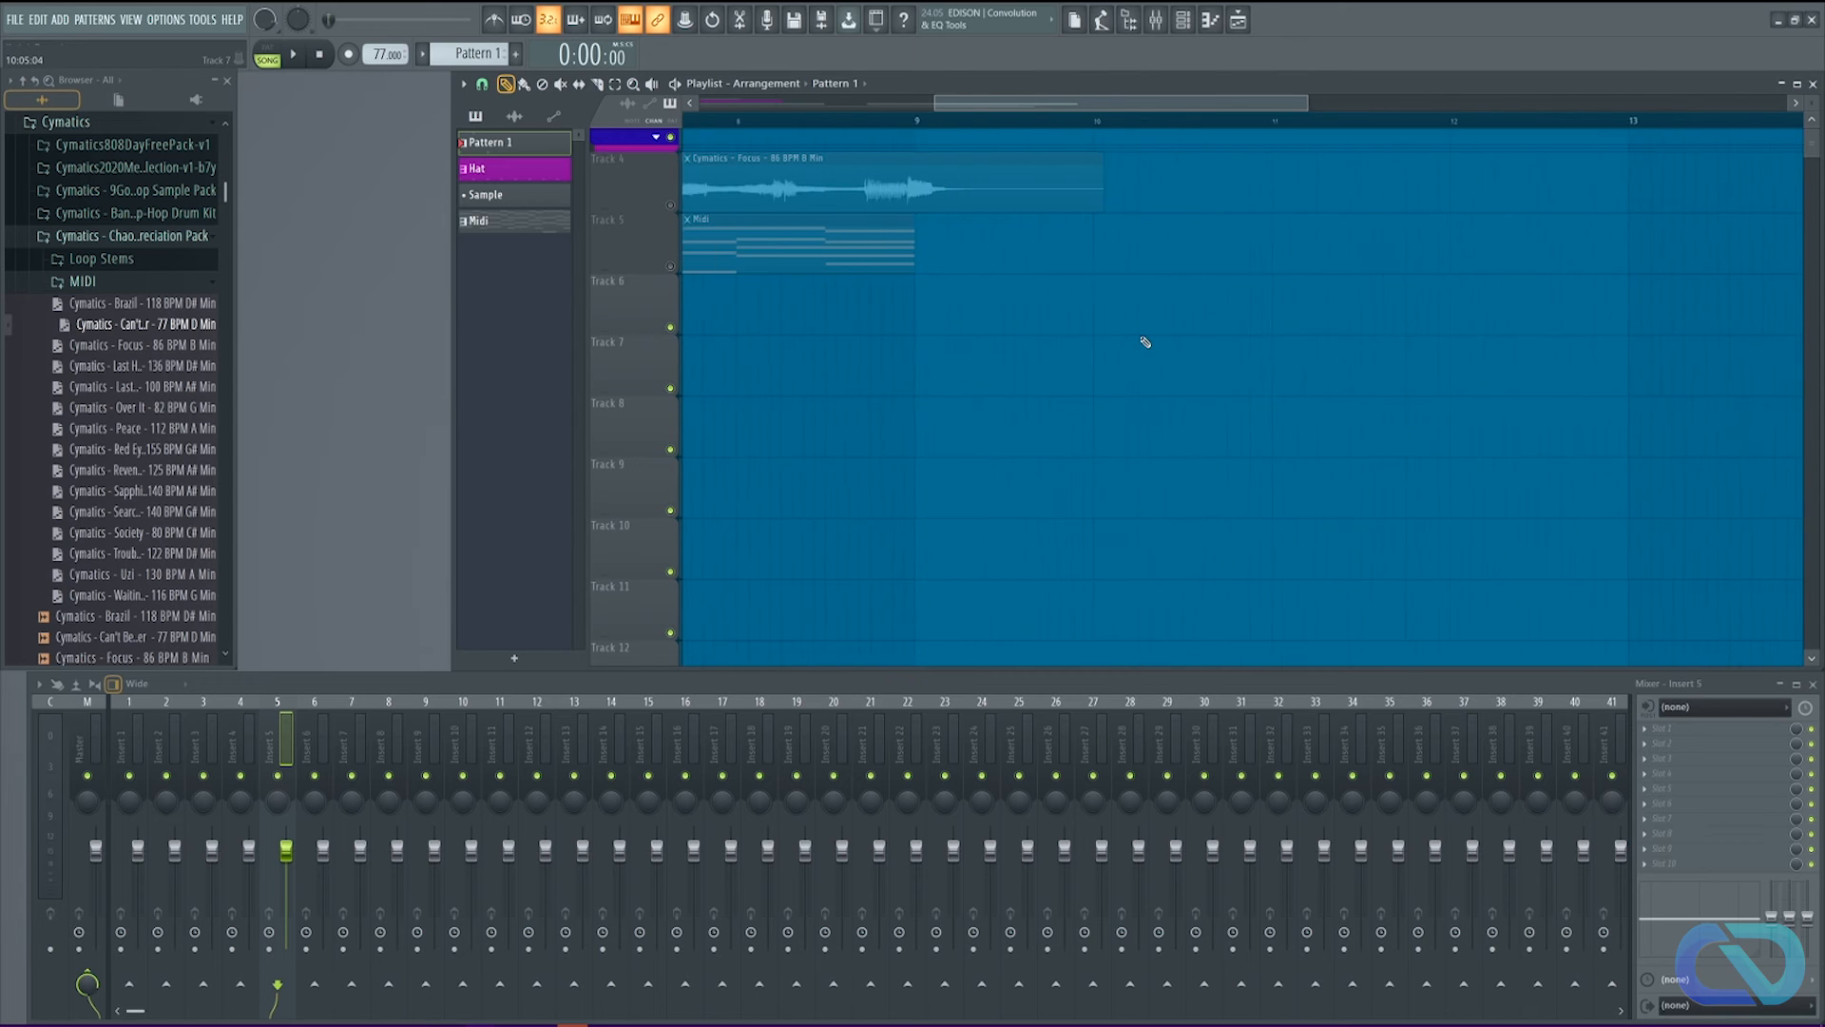
pyautogui.scroll(-3, 1146, 340)
pyautogui.scroll(1, 1146, 338)
pyautogui.scroll(-3, 1147, 337)
pyautogui.scroll(3, 1146, 337)
pyautogui.scroll(-1, 1148, 338)
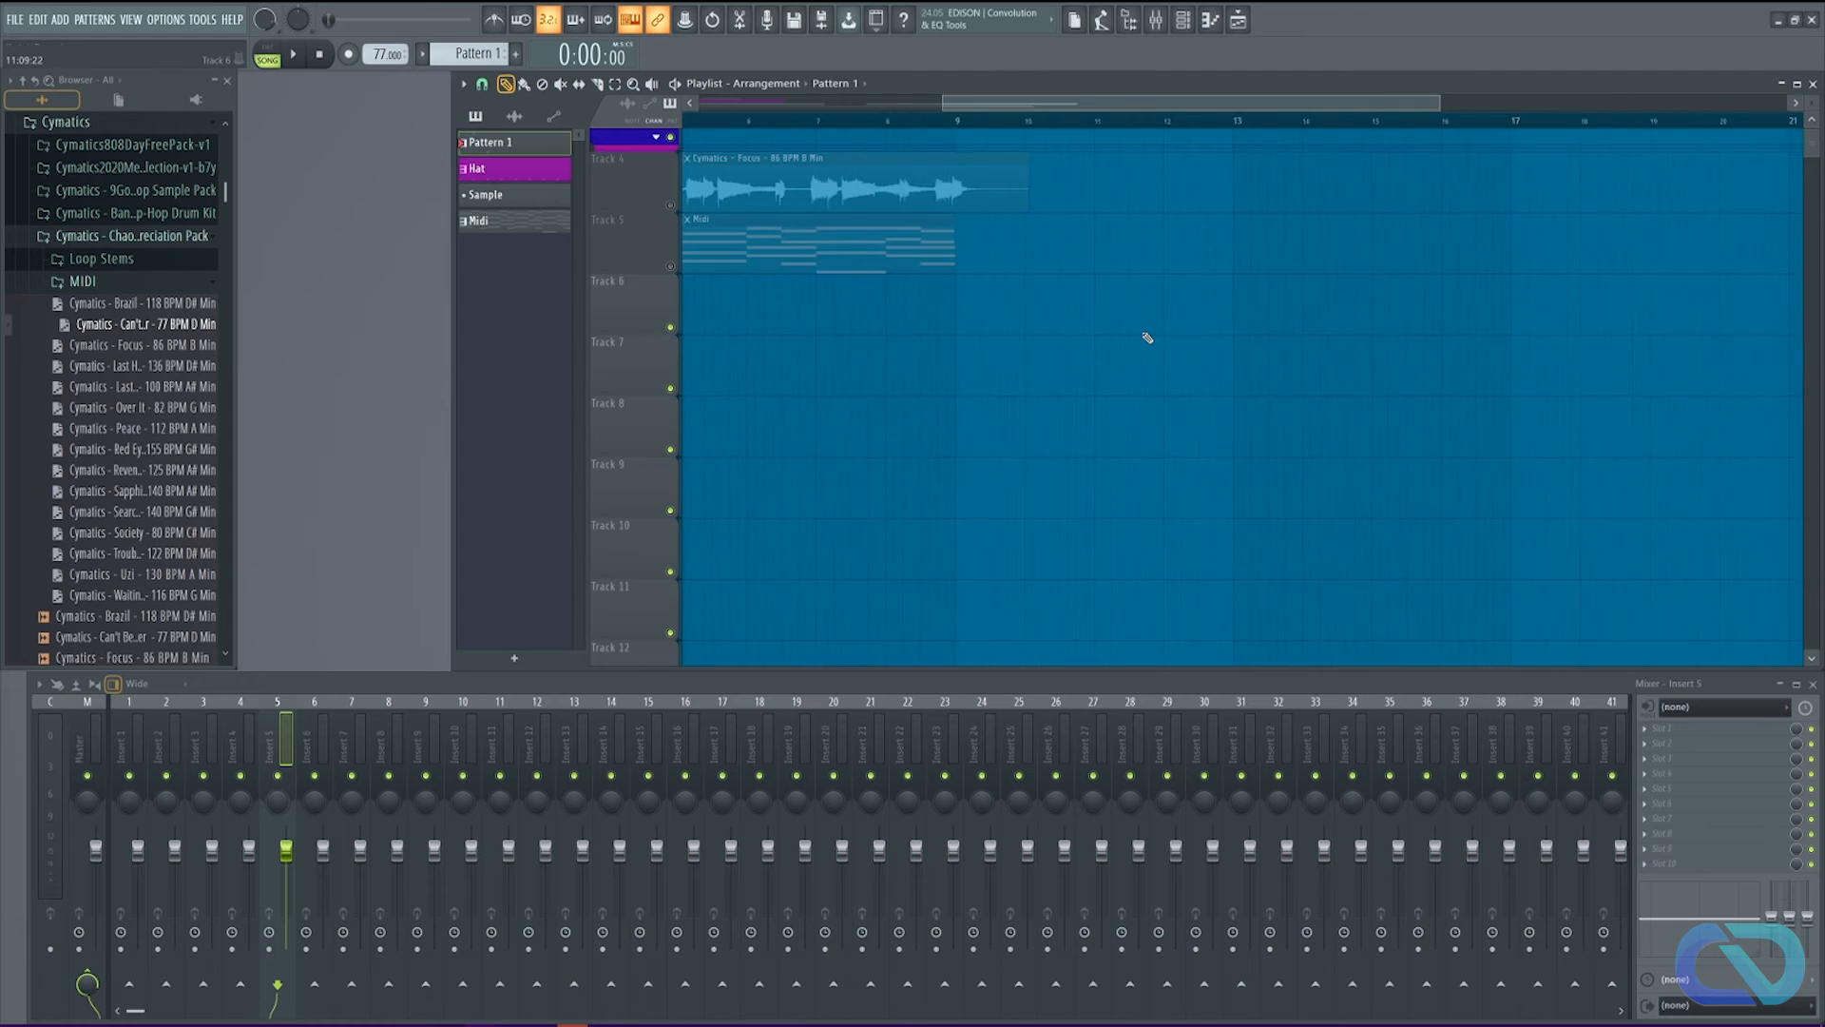
pyautogui.scroll(-2, 1147, 337)
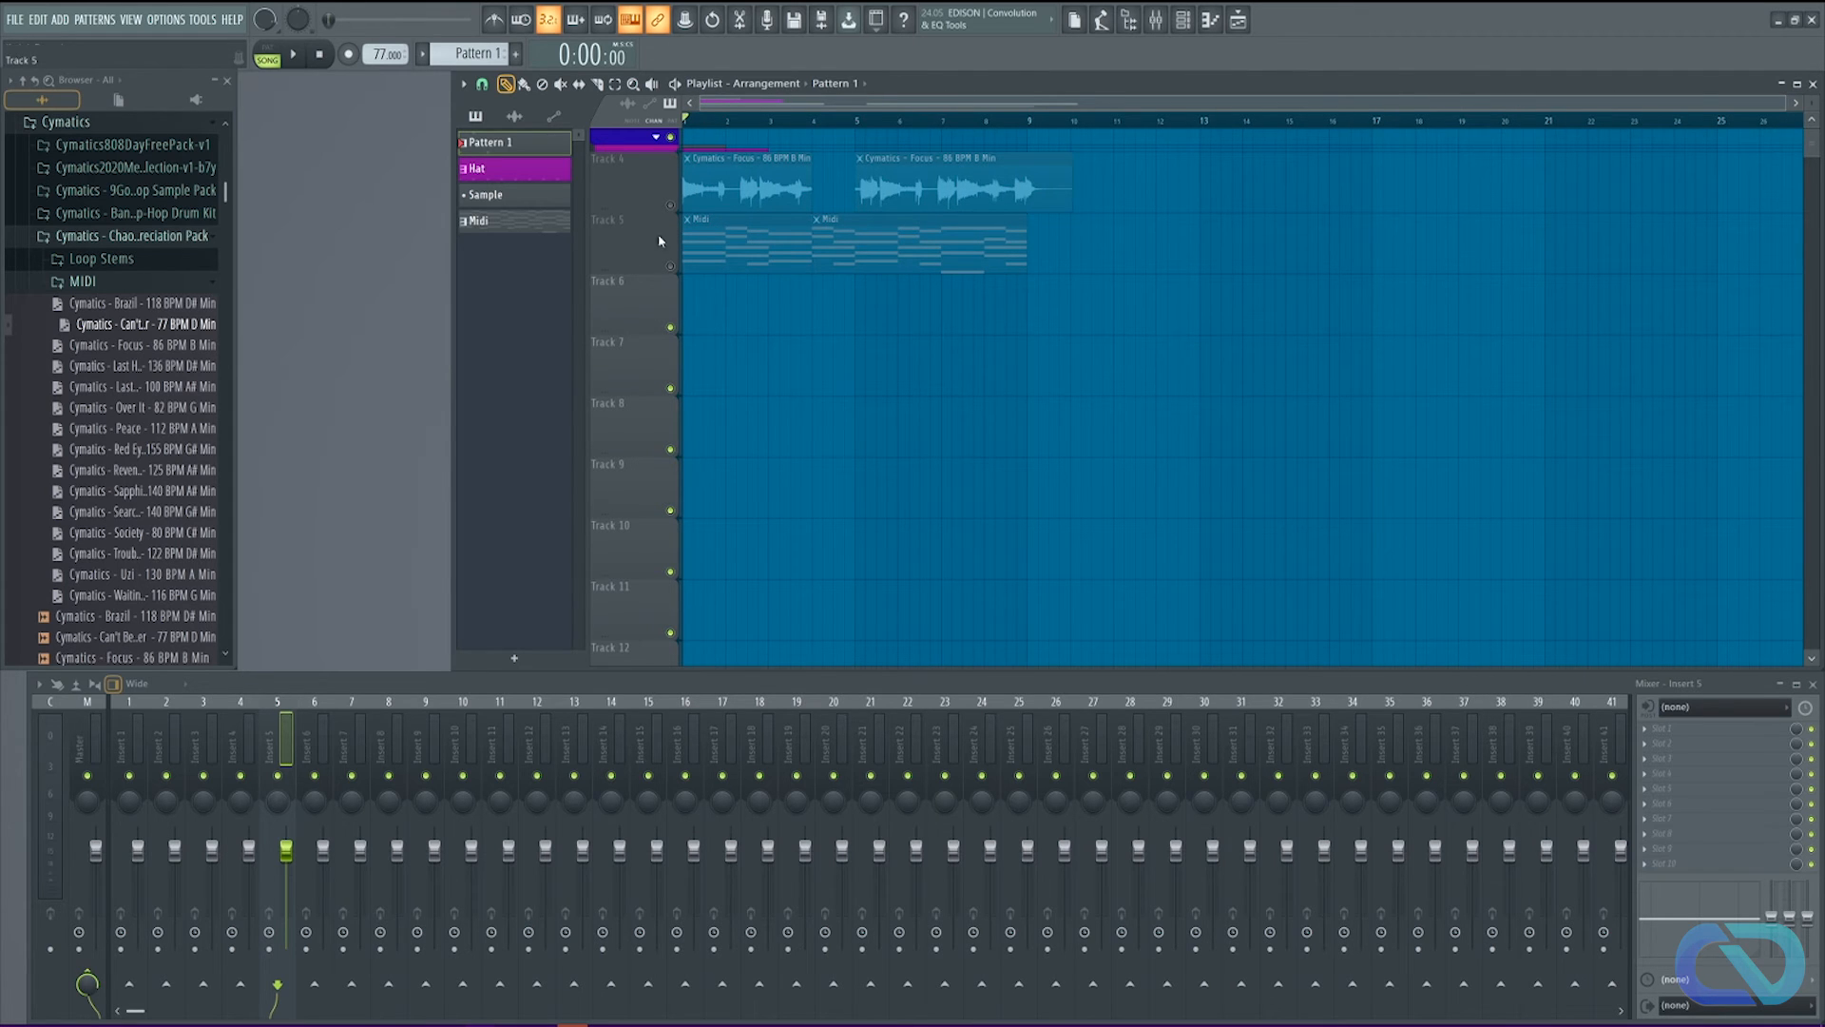
# Step: Open the Hat channel's piano roll, reposition its window over the lower playlist and bring its notes into close view
pyautogui.moveTo(627, 273)
pyautogui.mouseDown()
pyautogui.moveTo(628, 252)
pyautogui.moveTo(627, 433)
pyautogui.moveTo(642, 224)
pyautogui.moveTo(643, 296)
pyautogui.mouseUp()
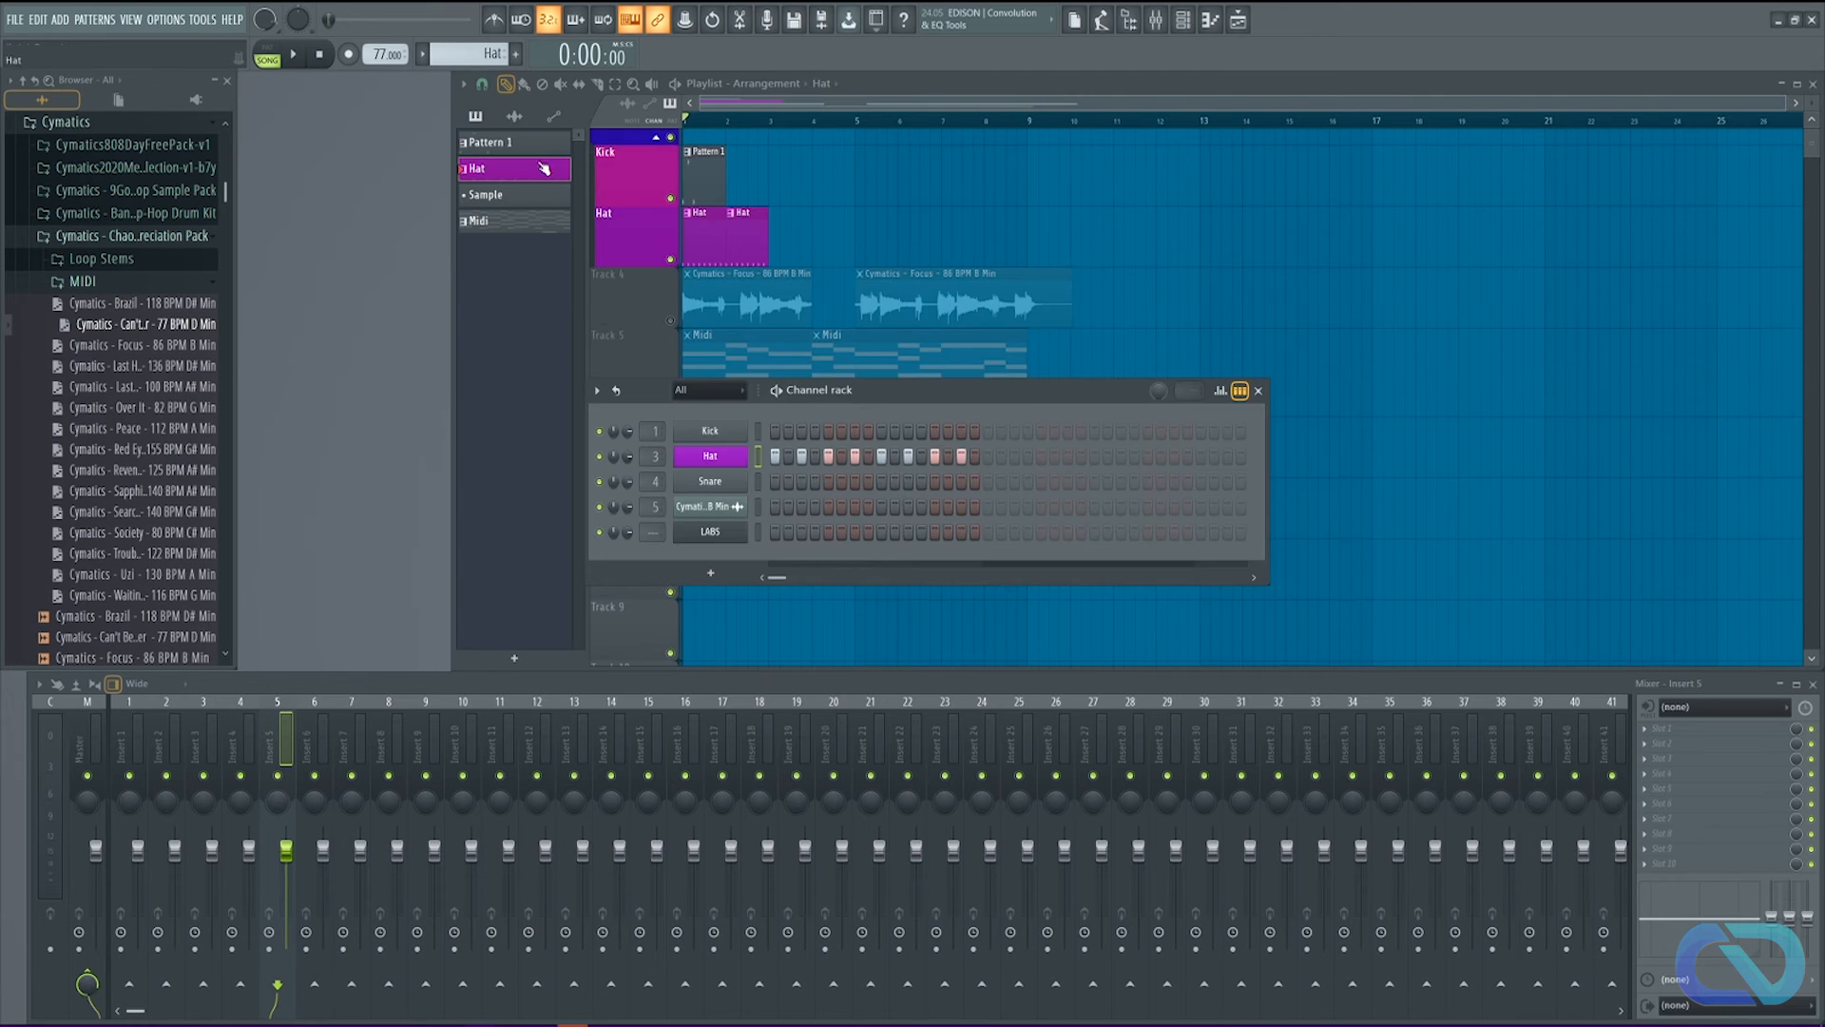
pyautogui.rightClick(730, 463)
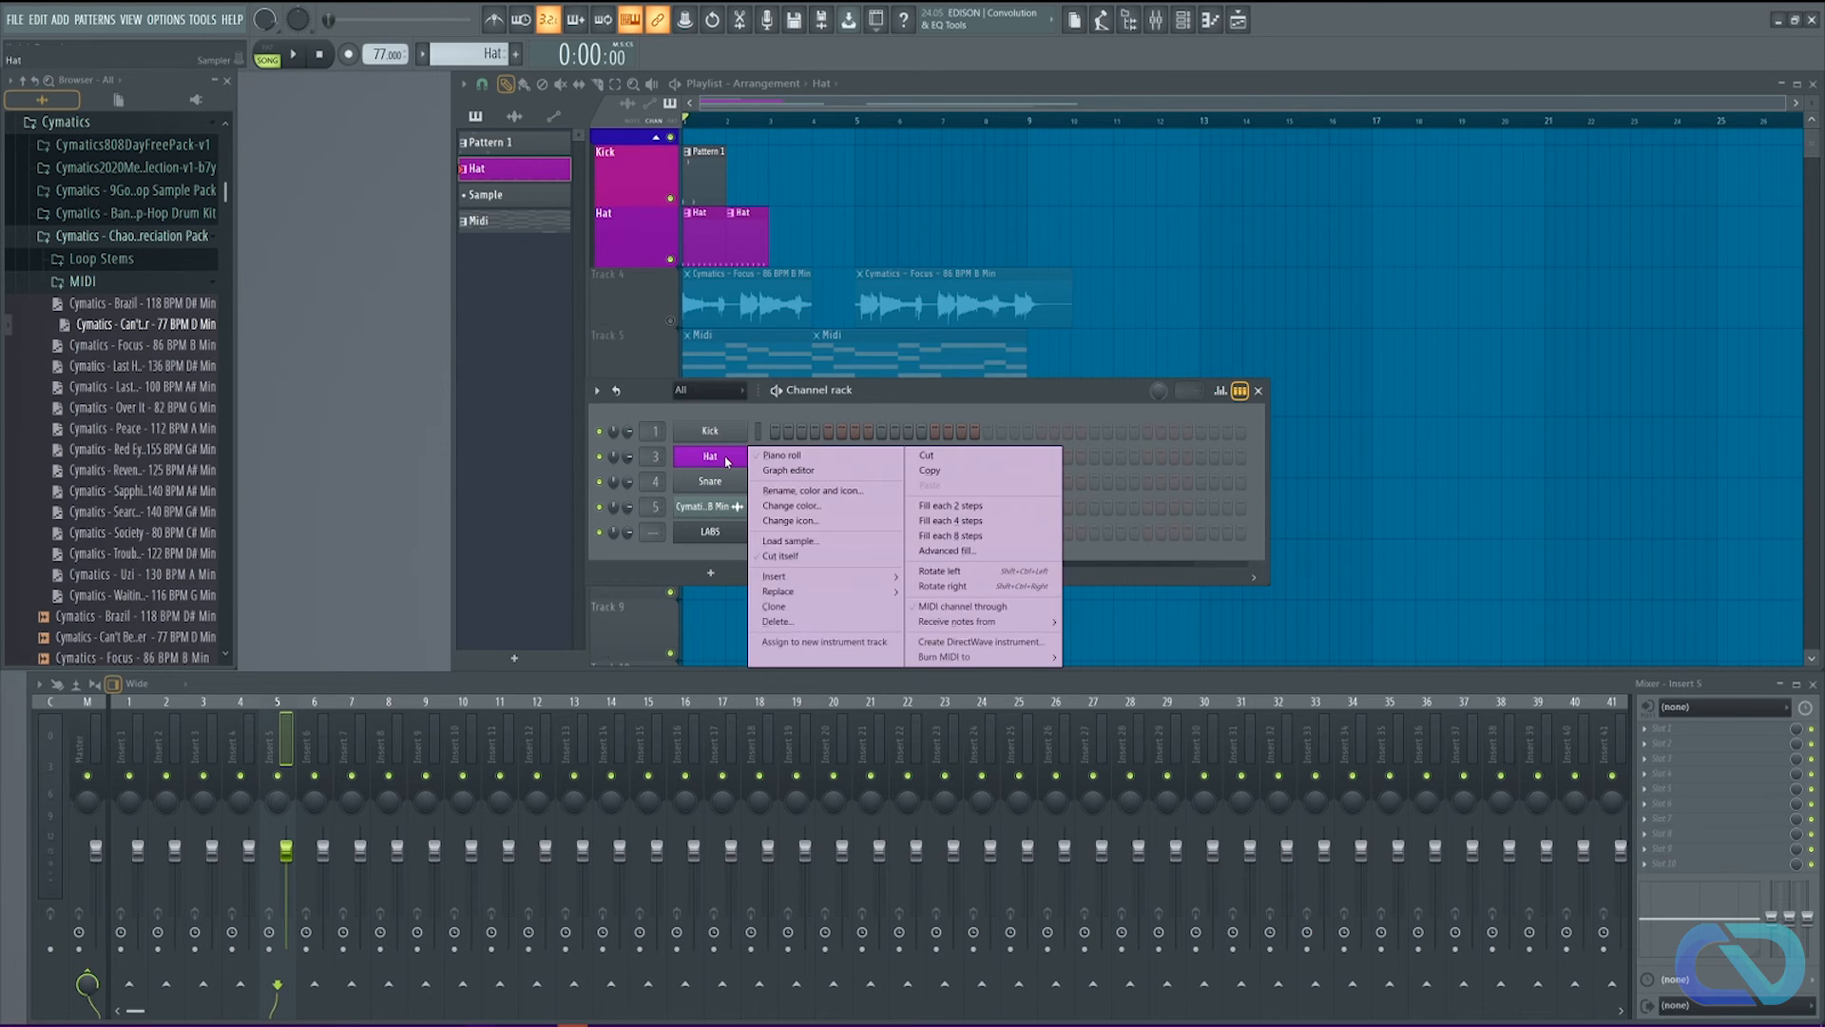
pyautogui.click(775, 457)
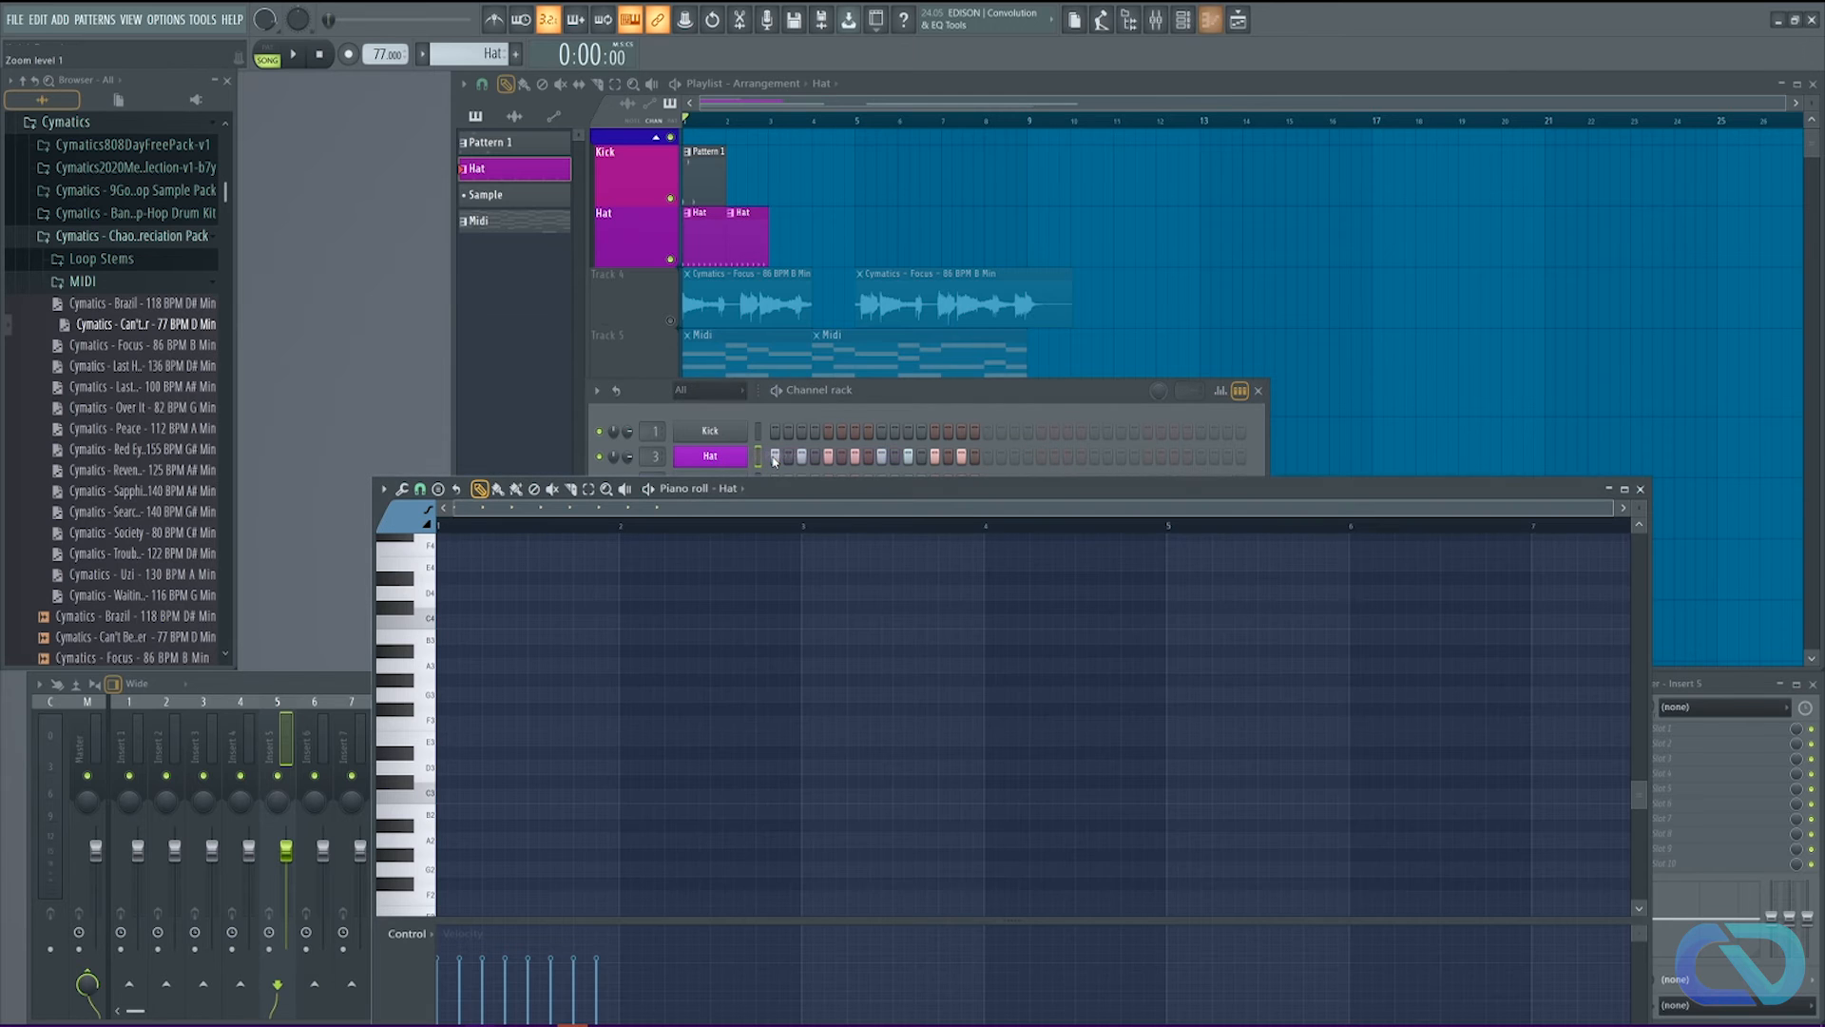
pyautogui.moveTo(819, 472); pyautogui.dragTo(1031, 399)
pyautogui.scroll(8, 1007, 542)
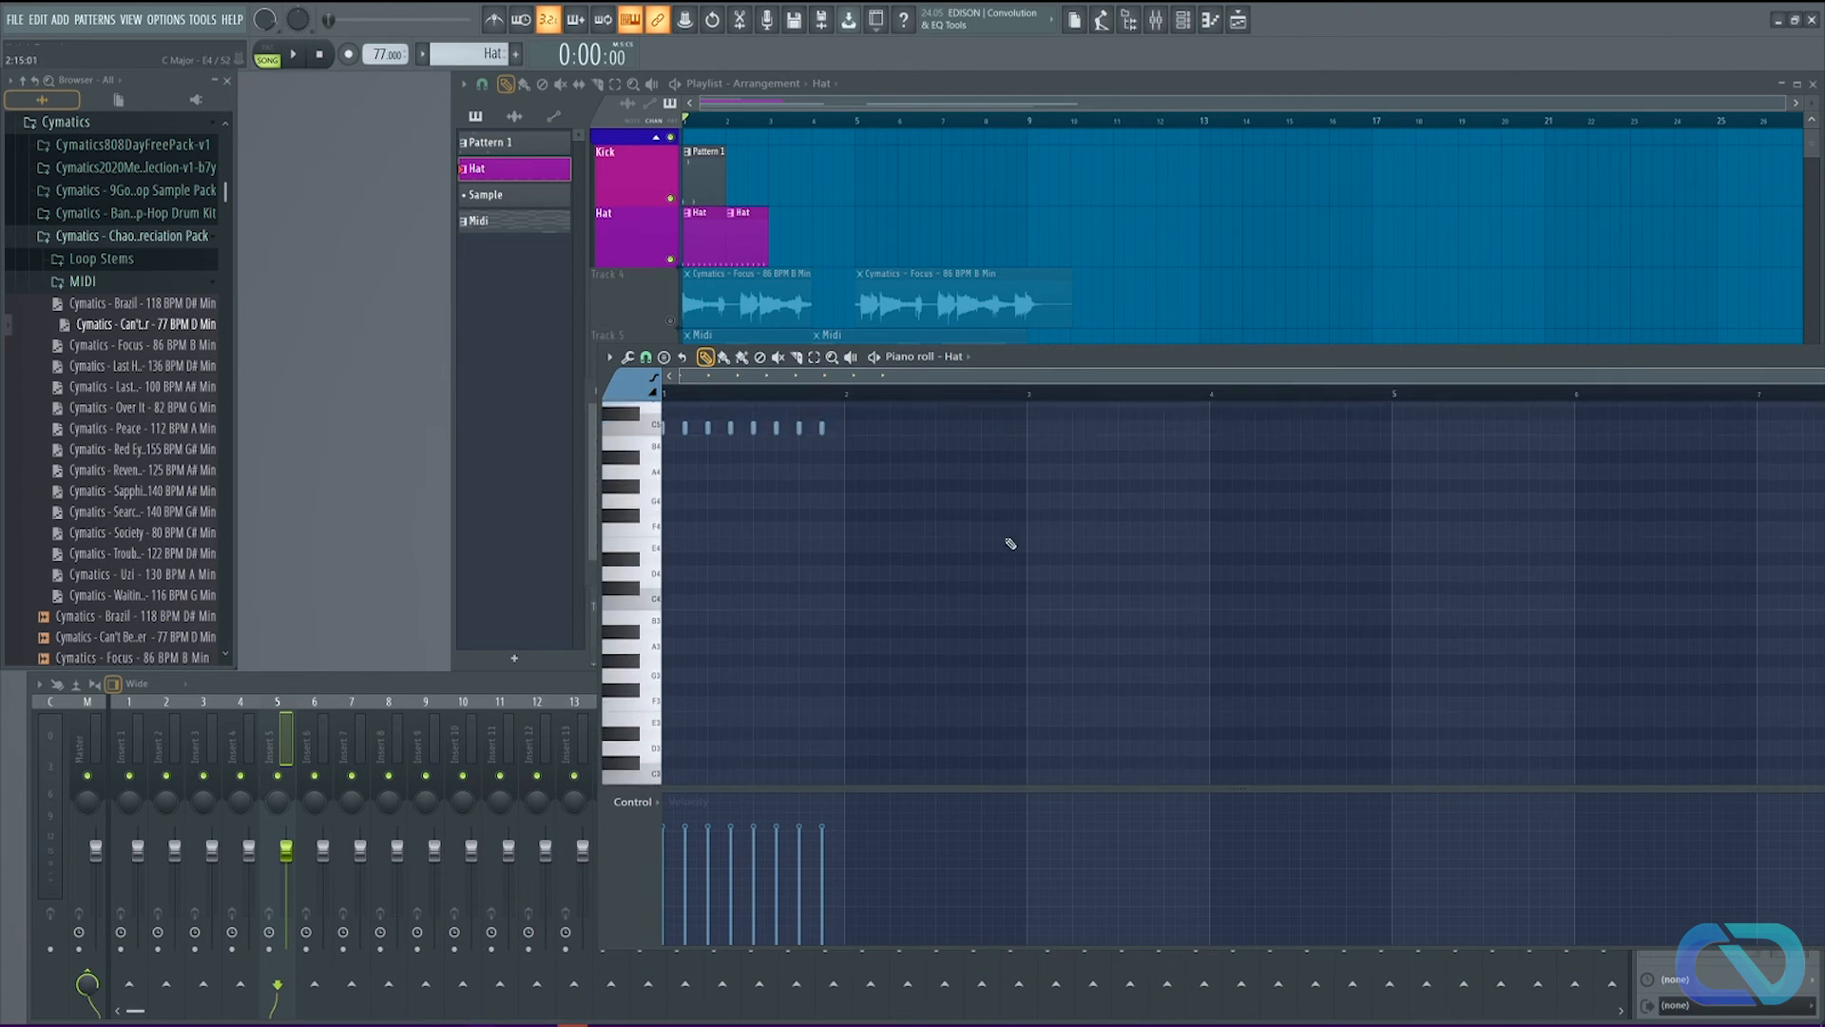
pyautogui.scroll(2, 739, 681)
pyautogui.scroll(3, 739, 682)
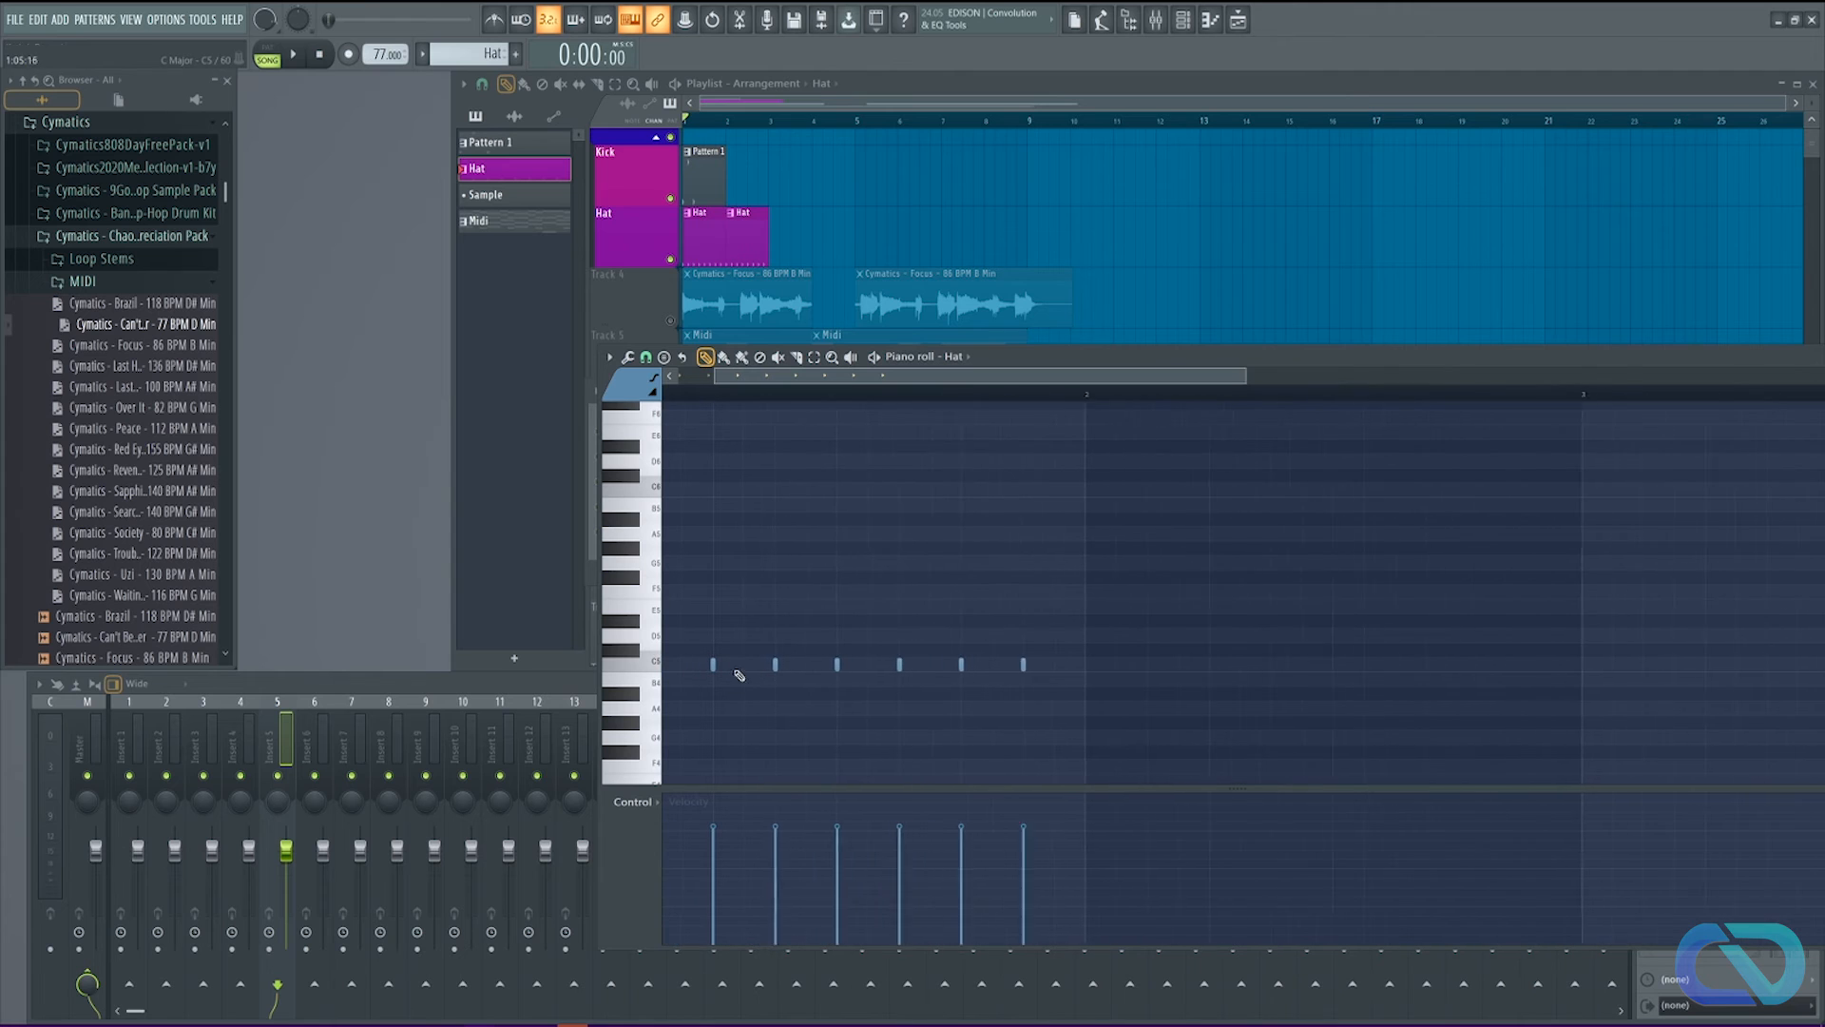
pyautogui.moveTo(773, 385); pyautogui.dragTo(693, 644)
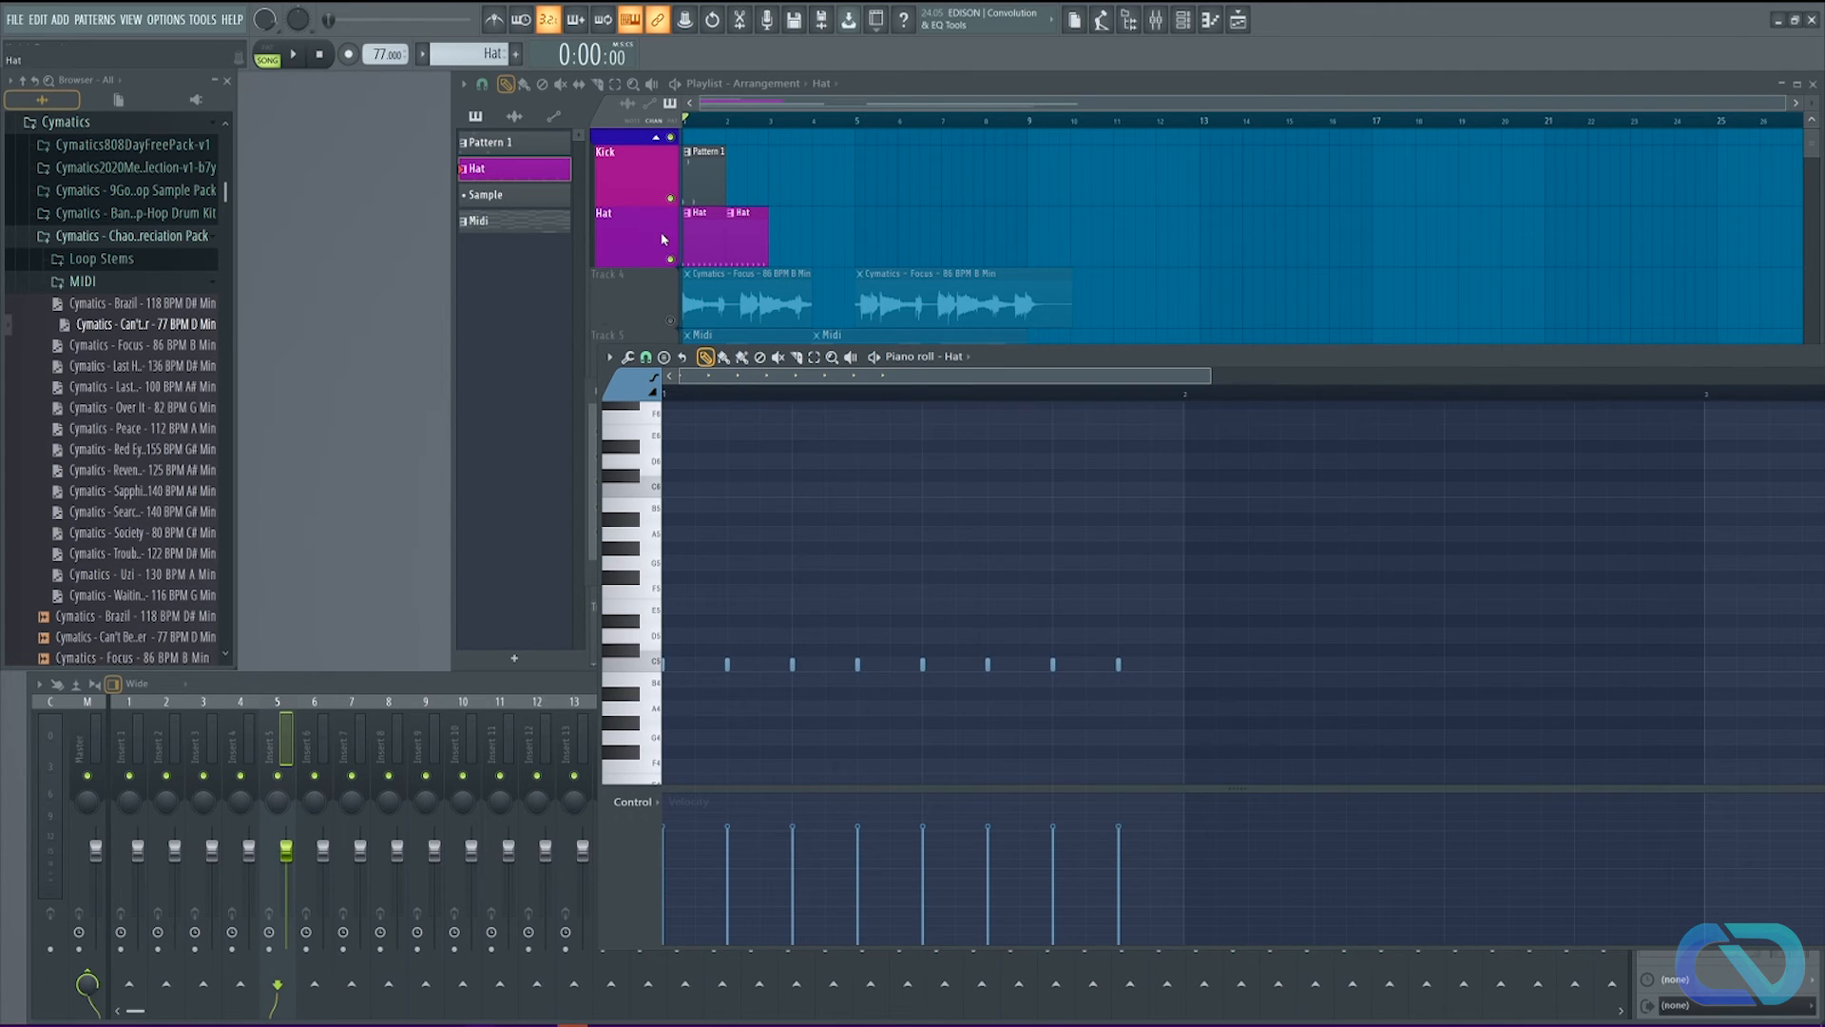
# Step: Remove the third and fifth steps from the Hat channel in the channel rack, and return to its piano roll
pyautogui.click(520, 174)
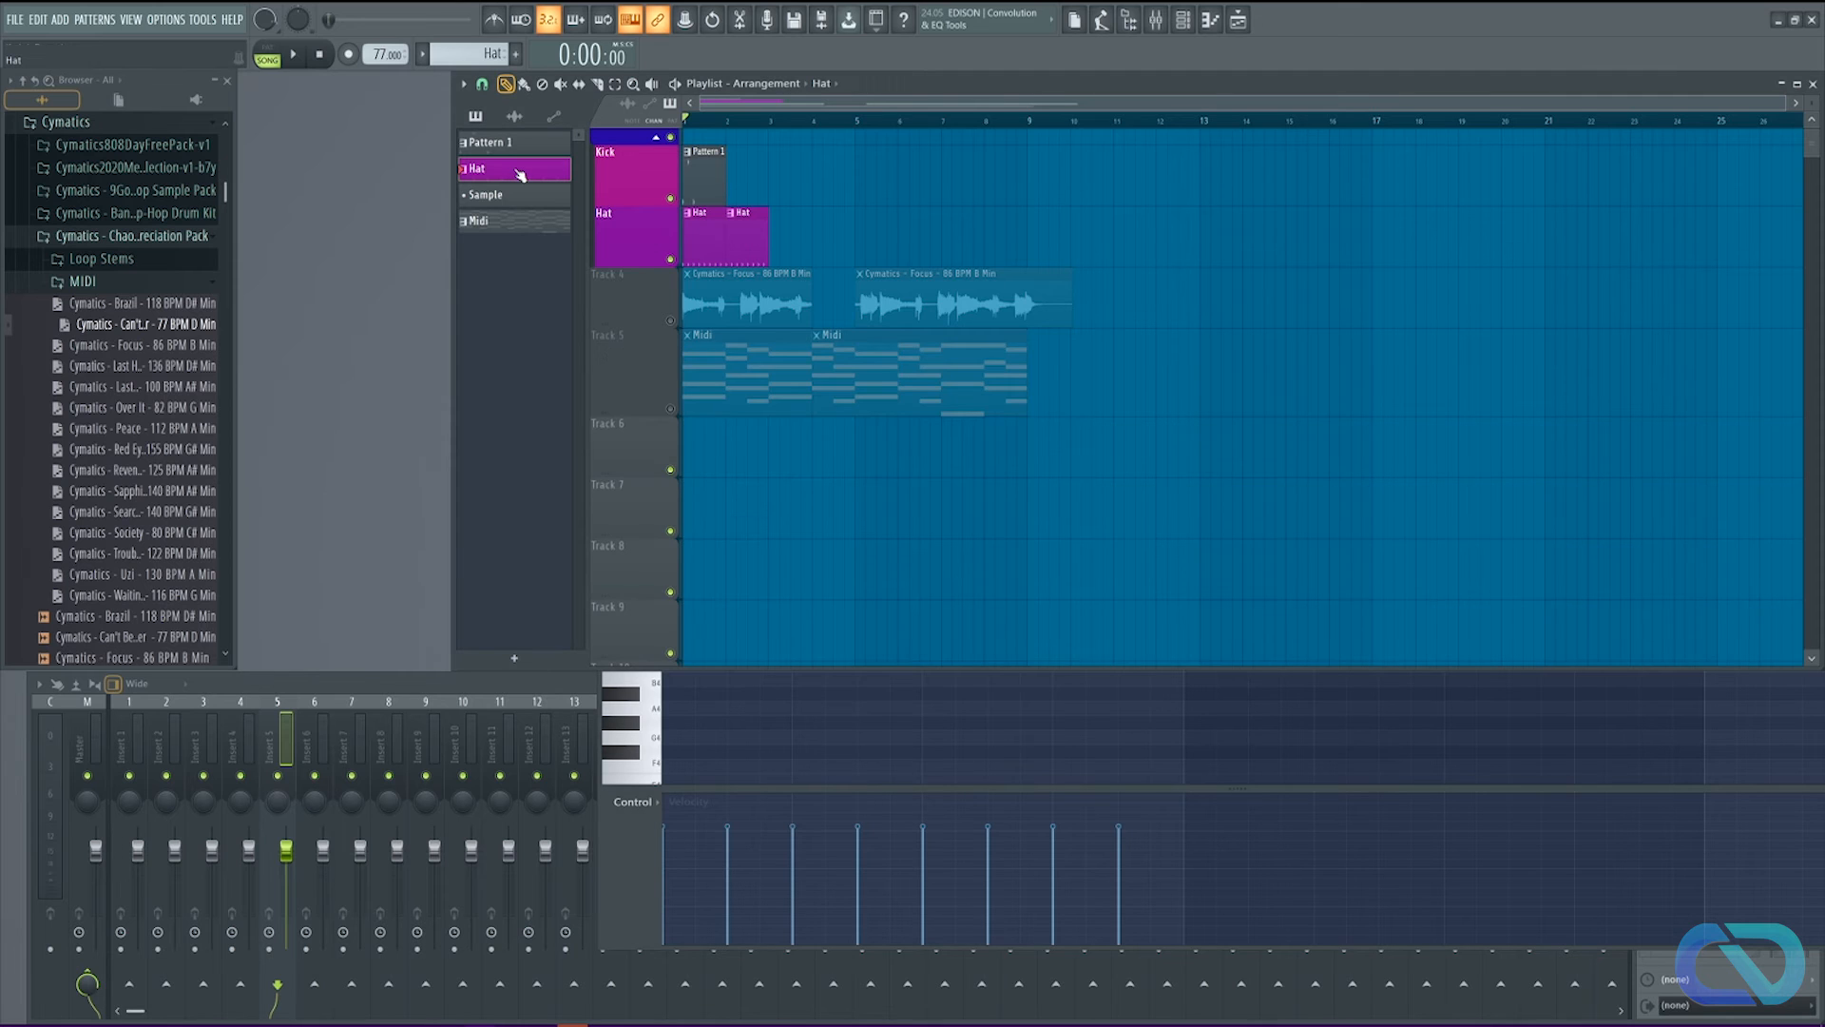
pyautogui.click(1182, 19)
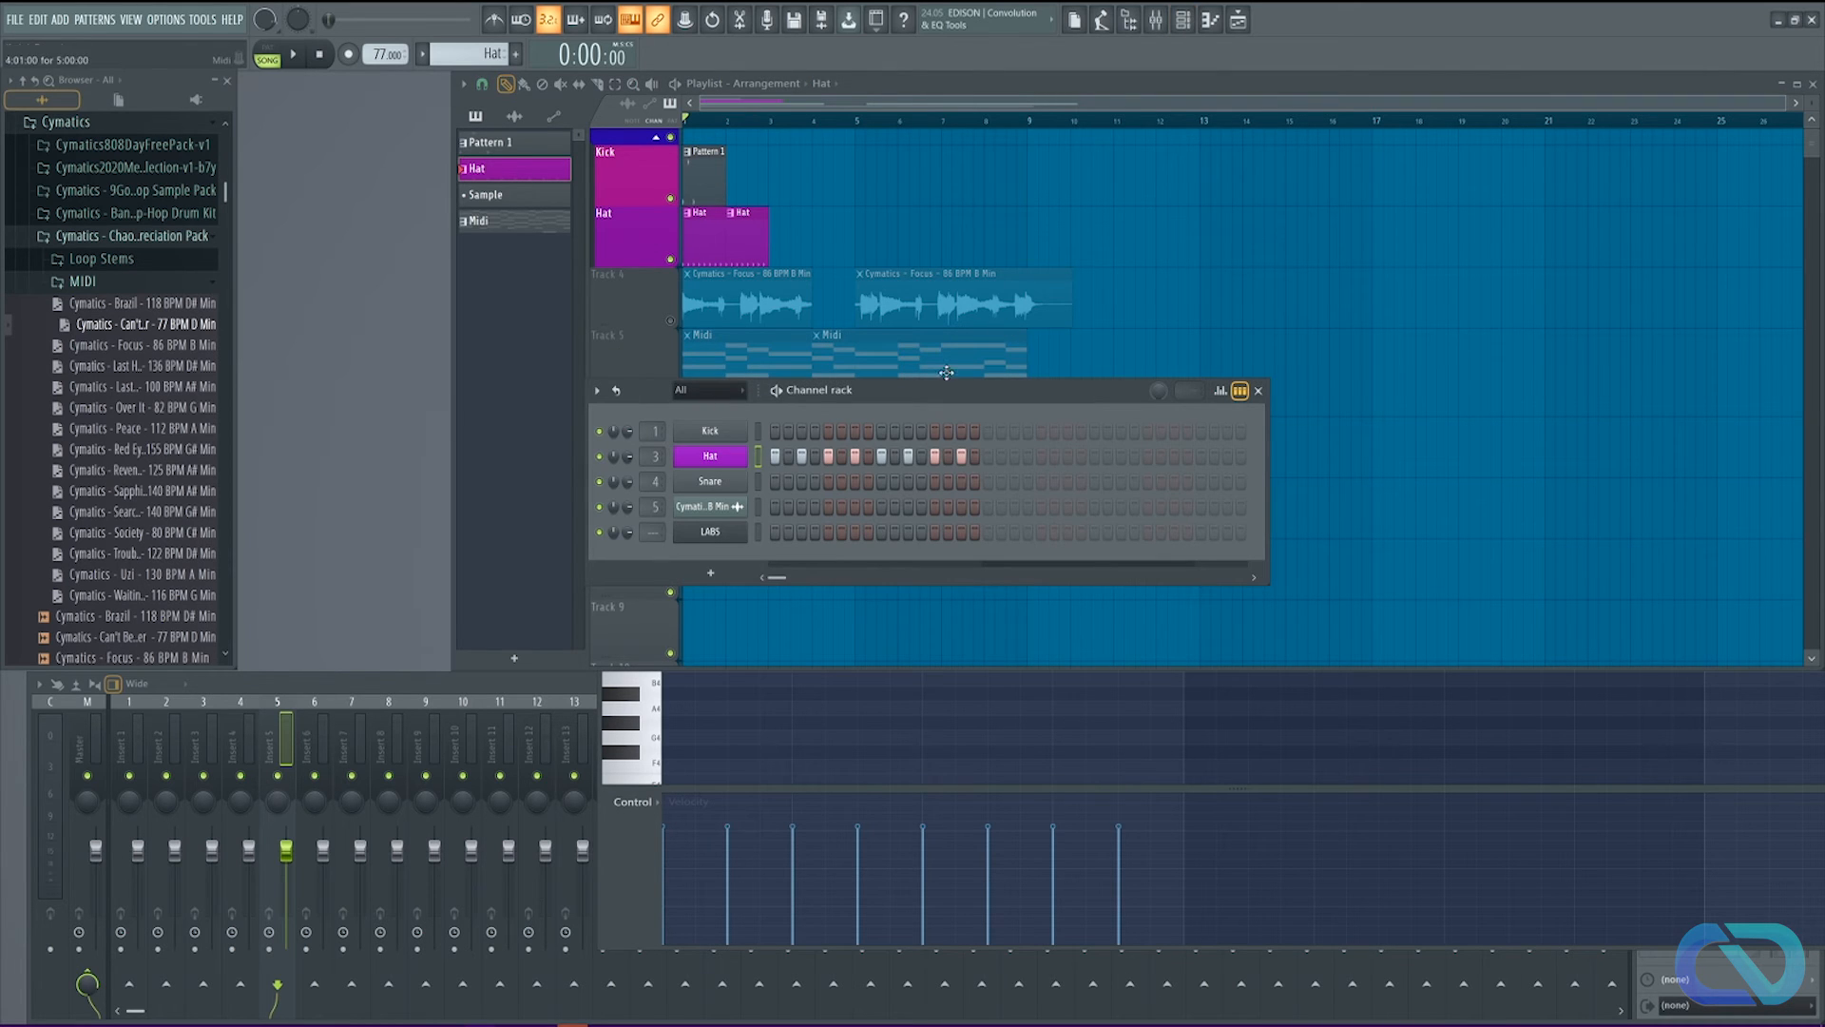
pyautogui.click(803, 455)
pyautogui.click(827, 458)
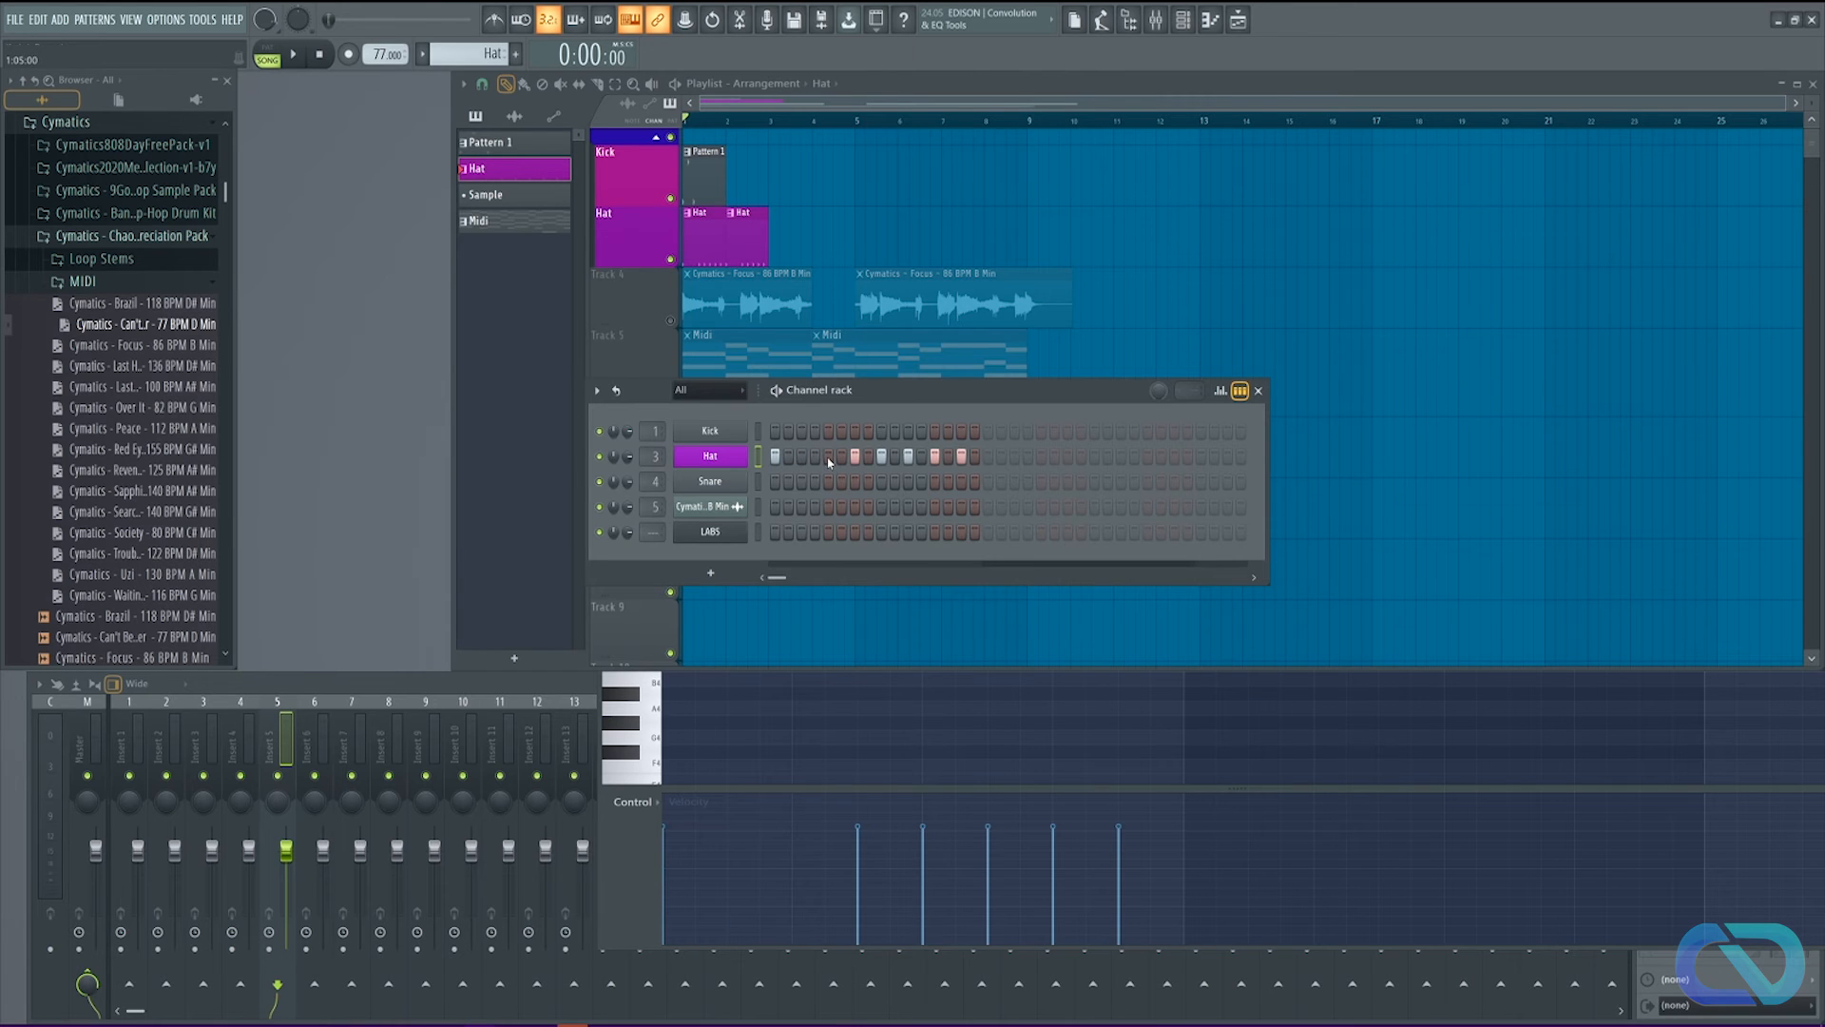
pyautogui.click(1258, 391)
pyautogui.click(703, 881)
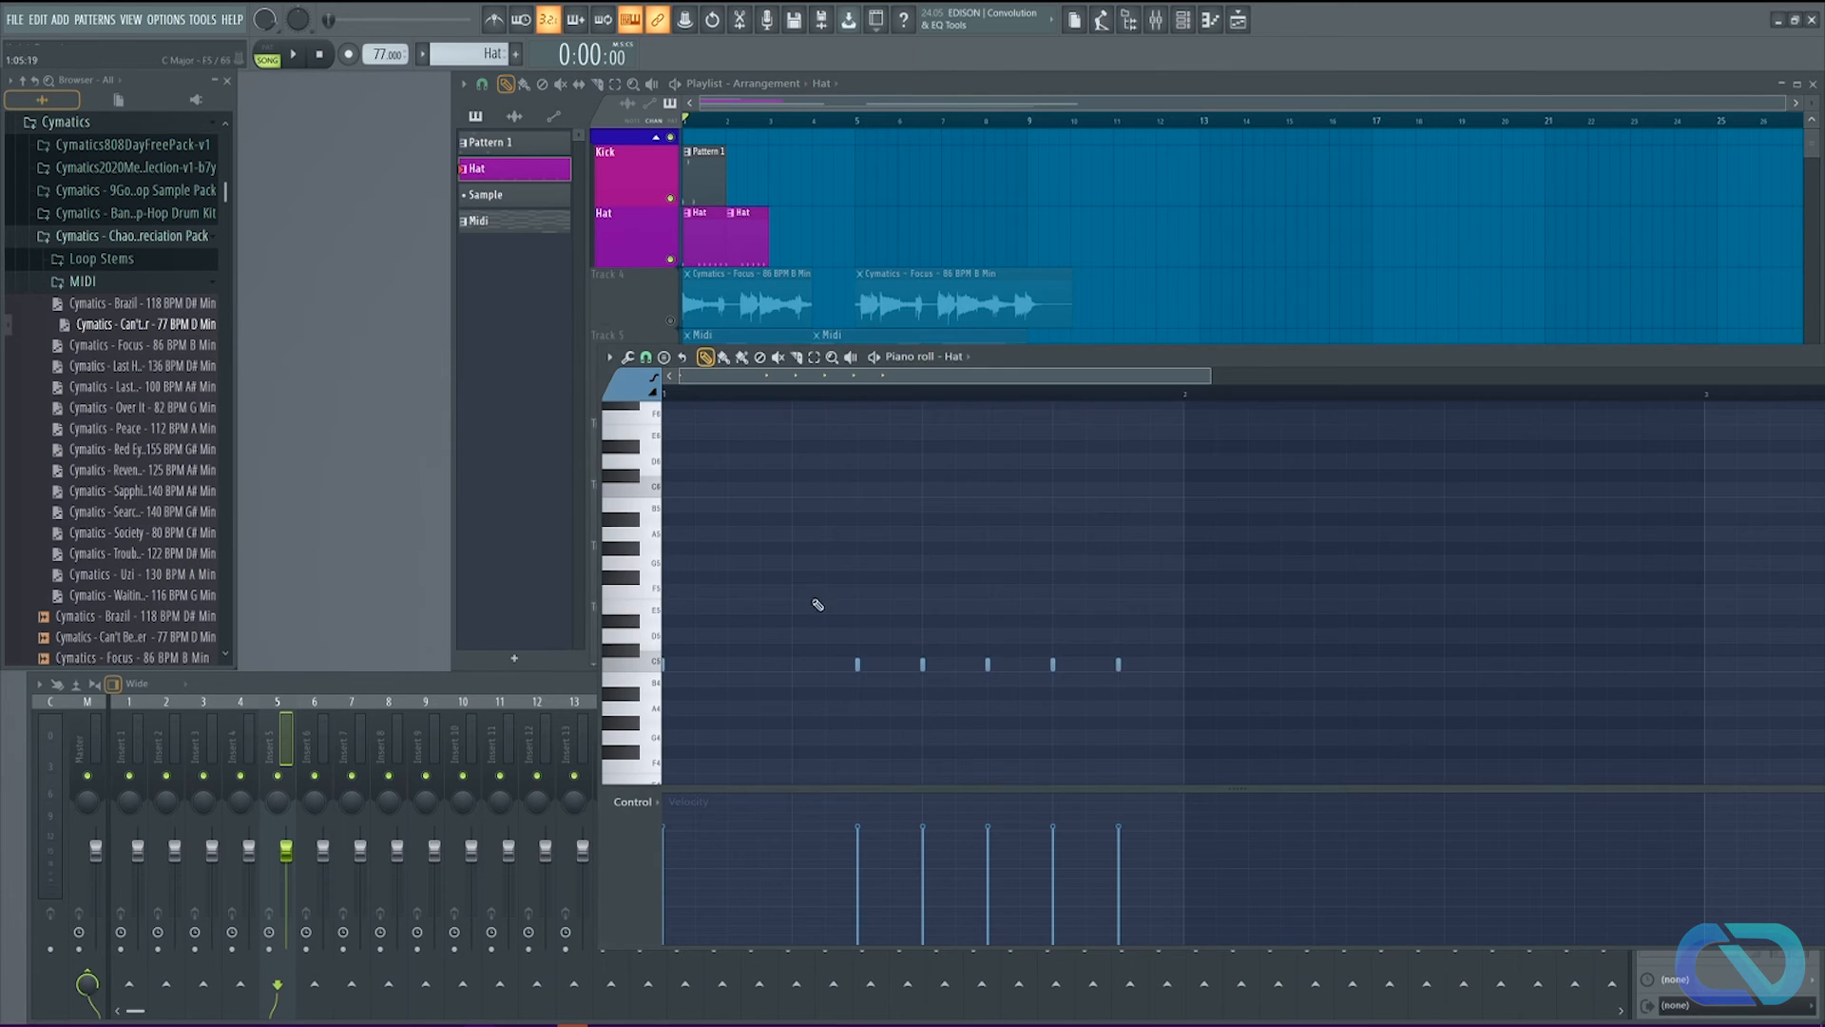
# Step: Add a note after the first Hat hit, shorten it by half, lower it to F#4 and start playback
pyautogui.click(728, 664)
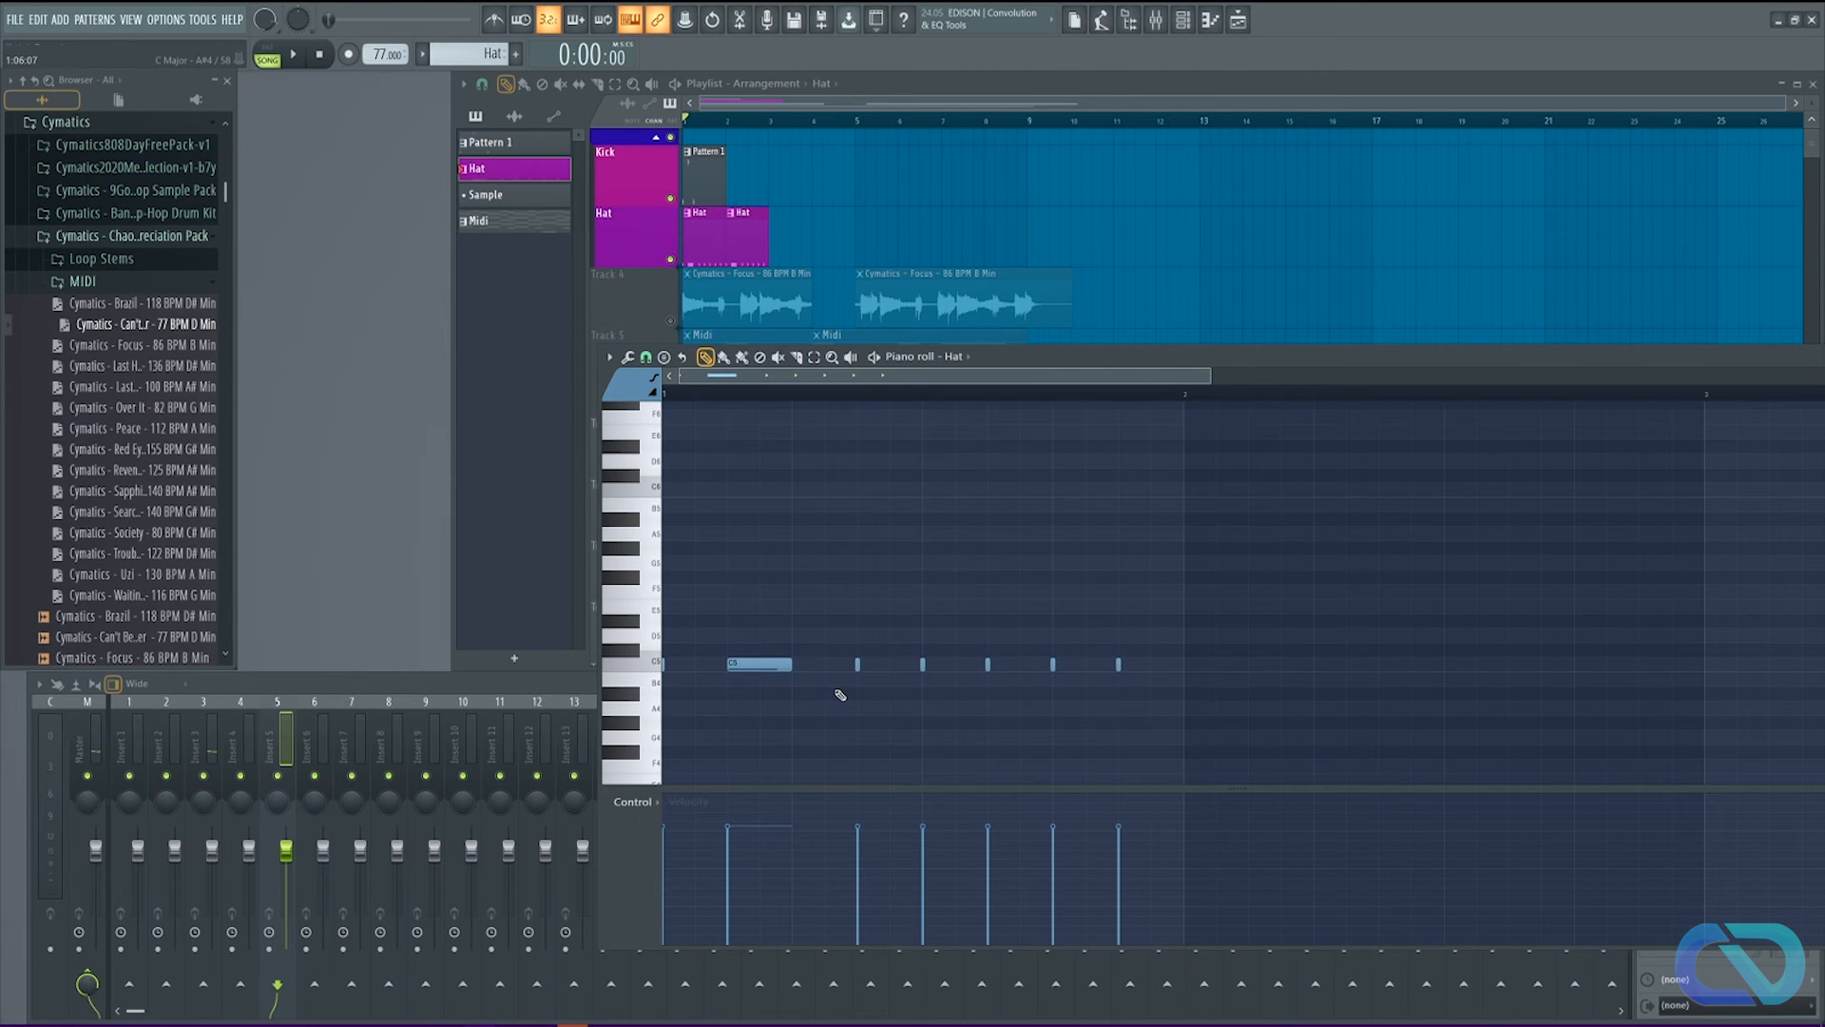
pyautogui.moveTo(792, 665); pyautogui.dragTo(756, 753)
pyautogui.press('space')
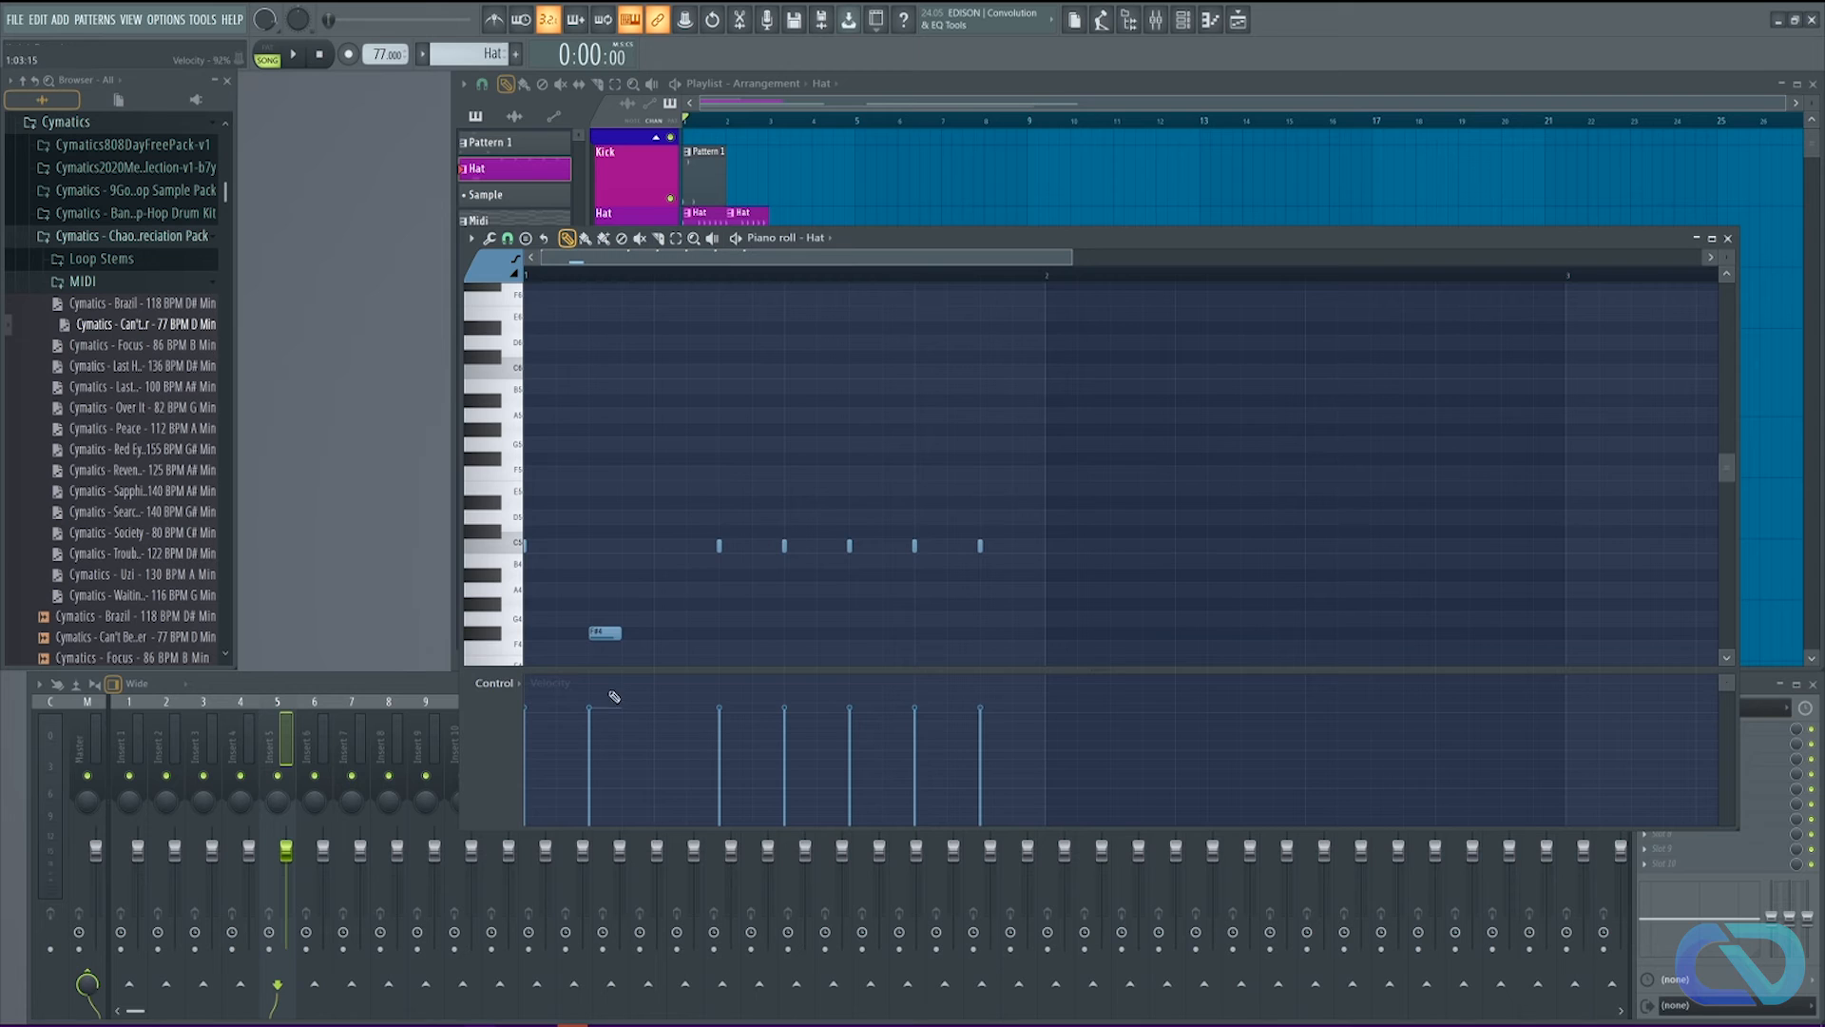
# Step: Lower and partly raise the F#4 note's velocity, and view the available note and channel control properties
pyautogui.moveTo(594, 713); pyautogui.dragTo(595, 798)
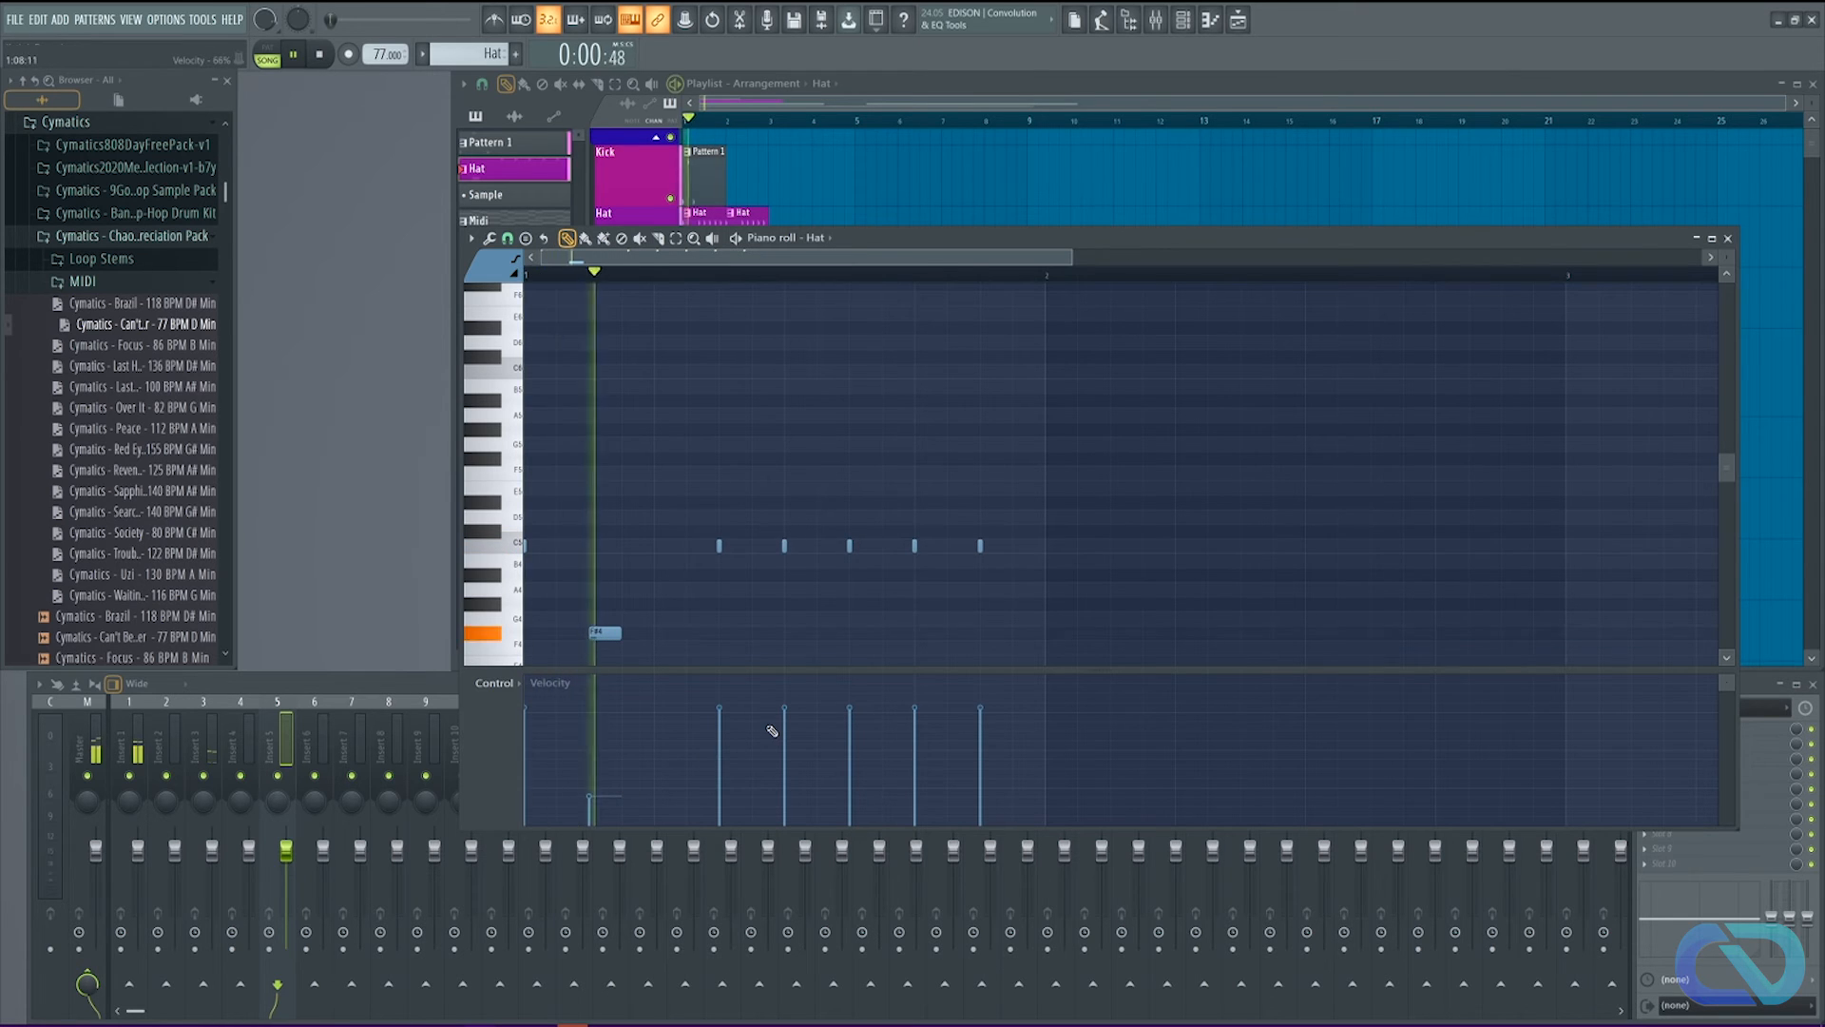
pyautogui.moveTo(599, 801); pyautogui.dragTo(603, 760)
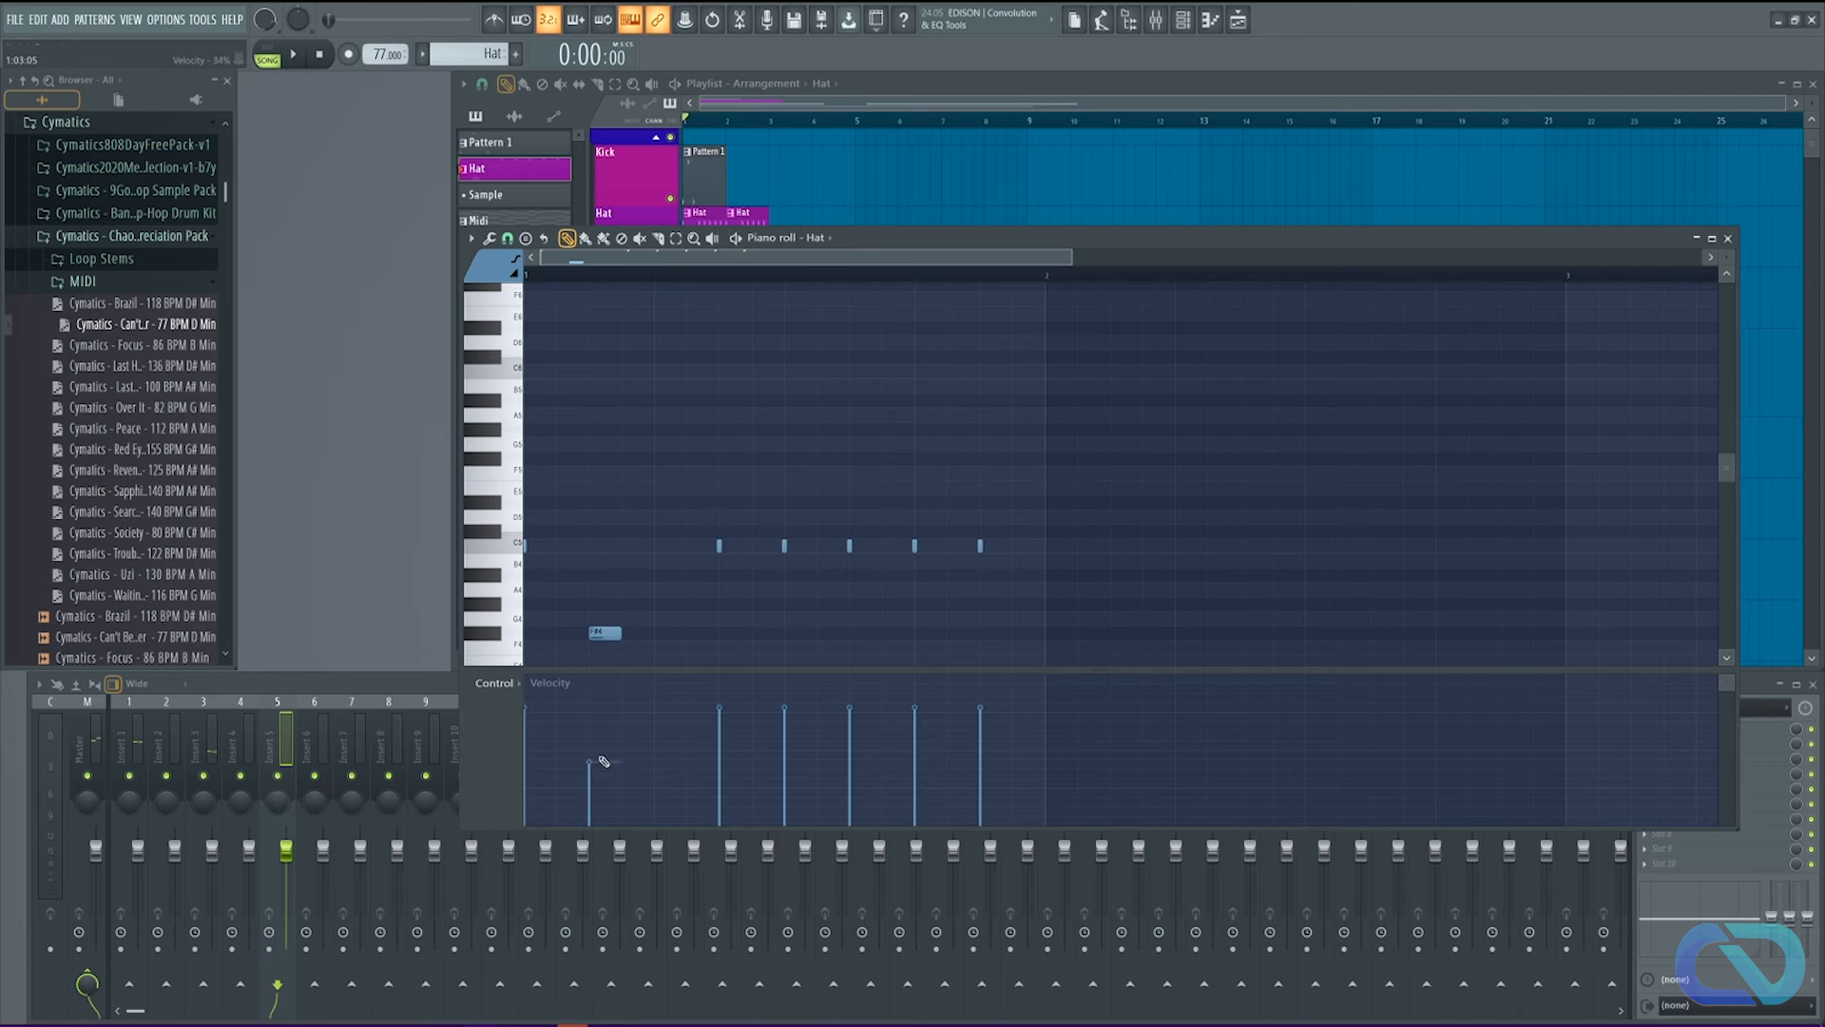
pyautogui.click(519, 685)
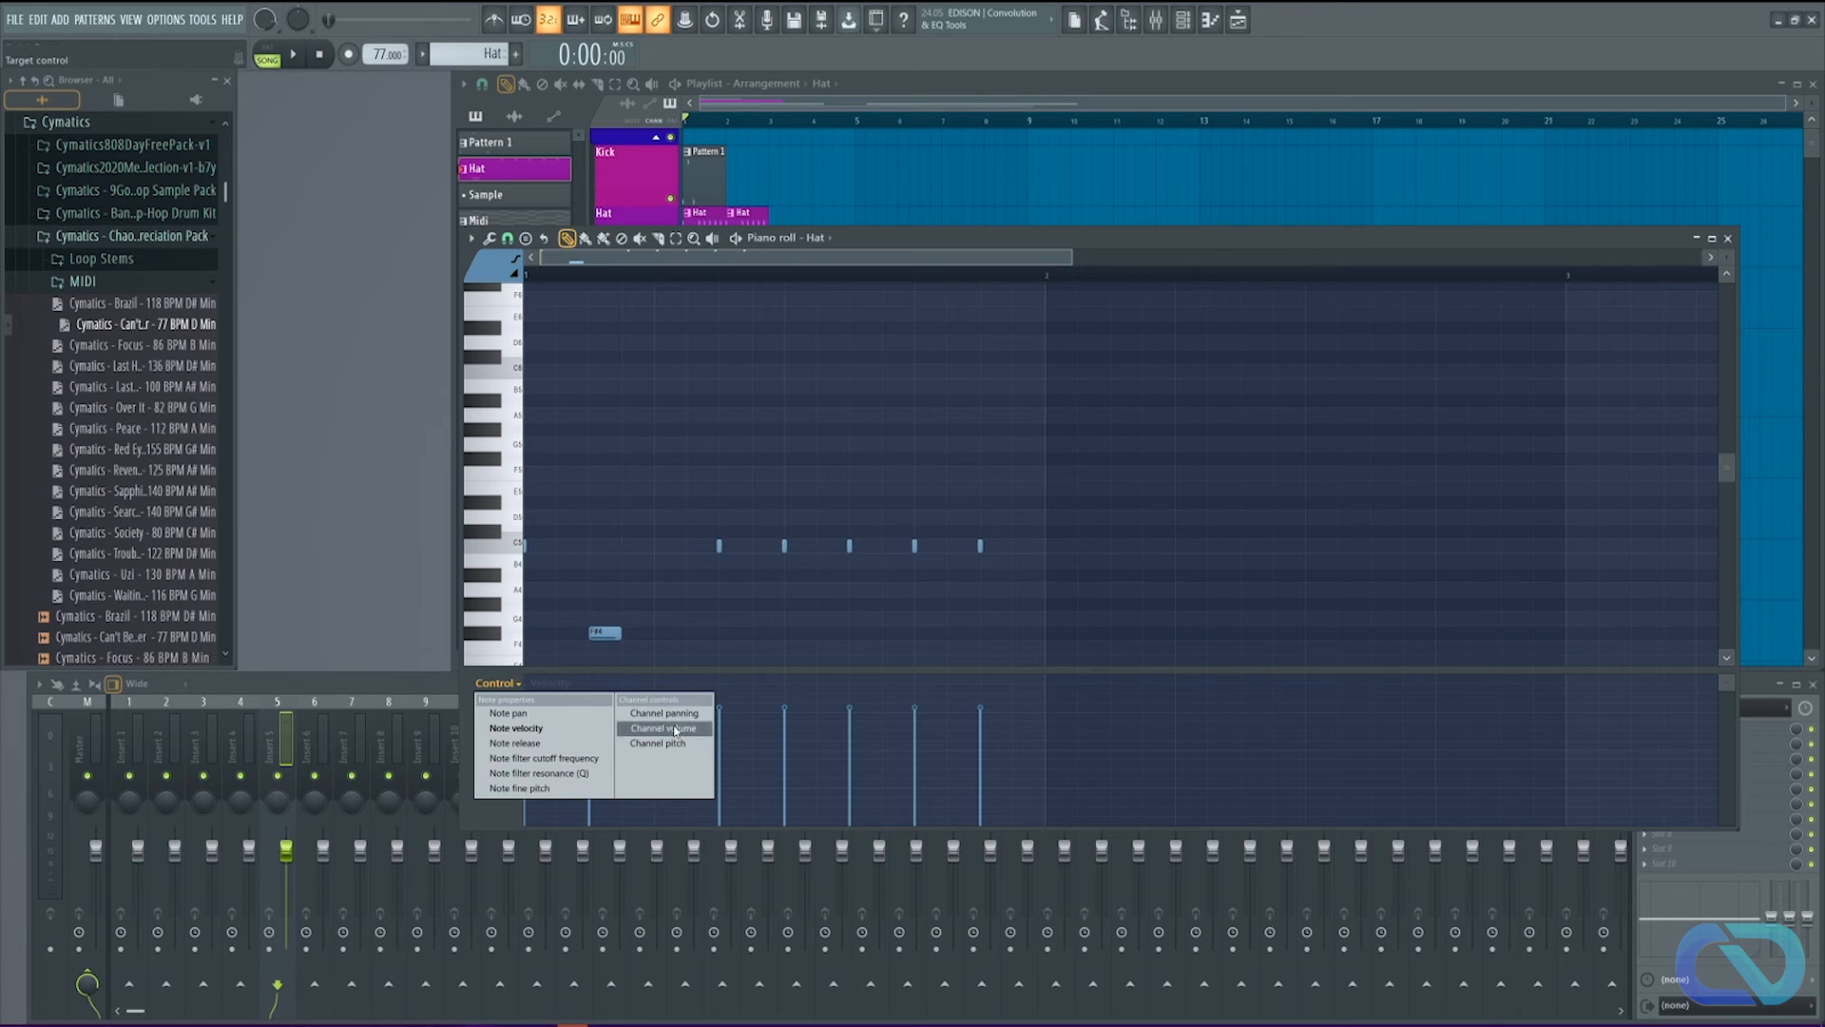
pyautogui.click(495, 687)
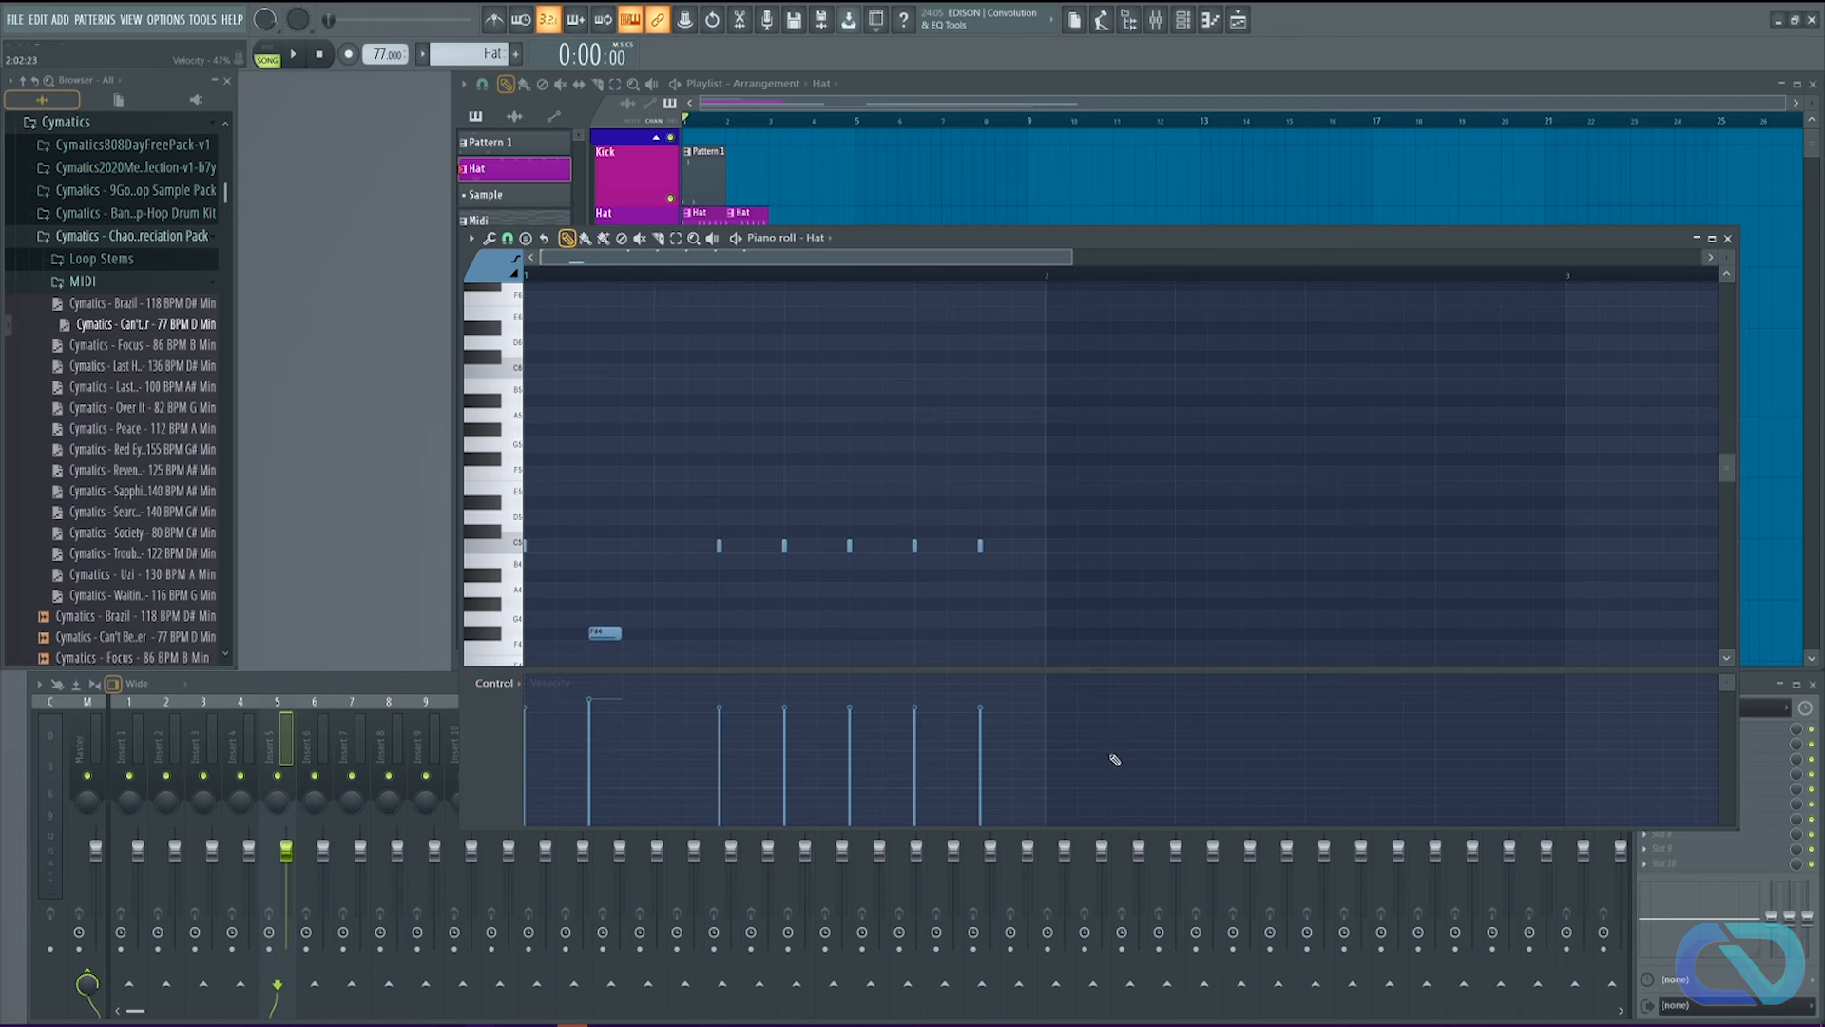
pyautogui.scroll(-3, 1207, 571)
# Step: Close the Hat piano roll and show the channel rack
pyautogui.click(1212, 25)
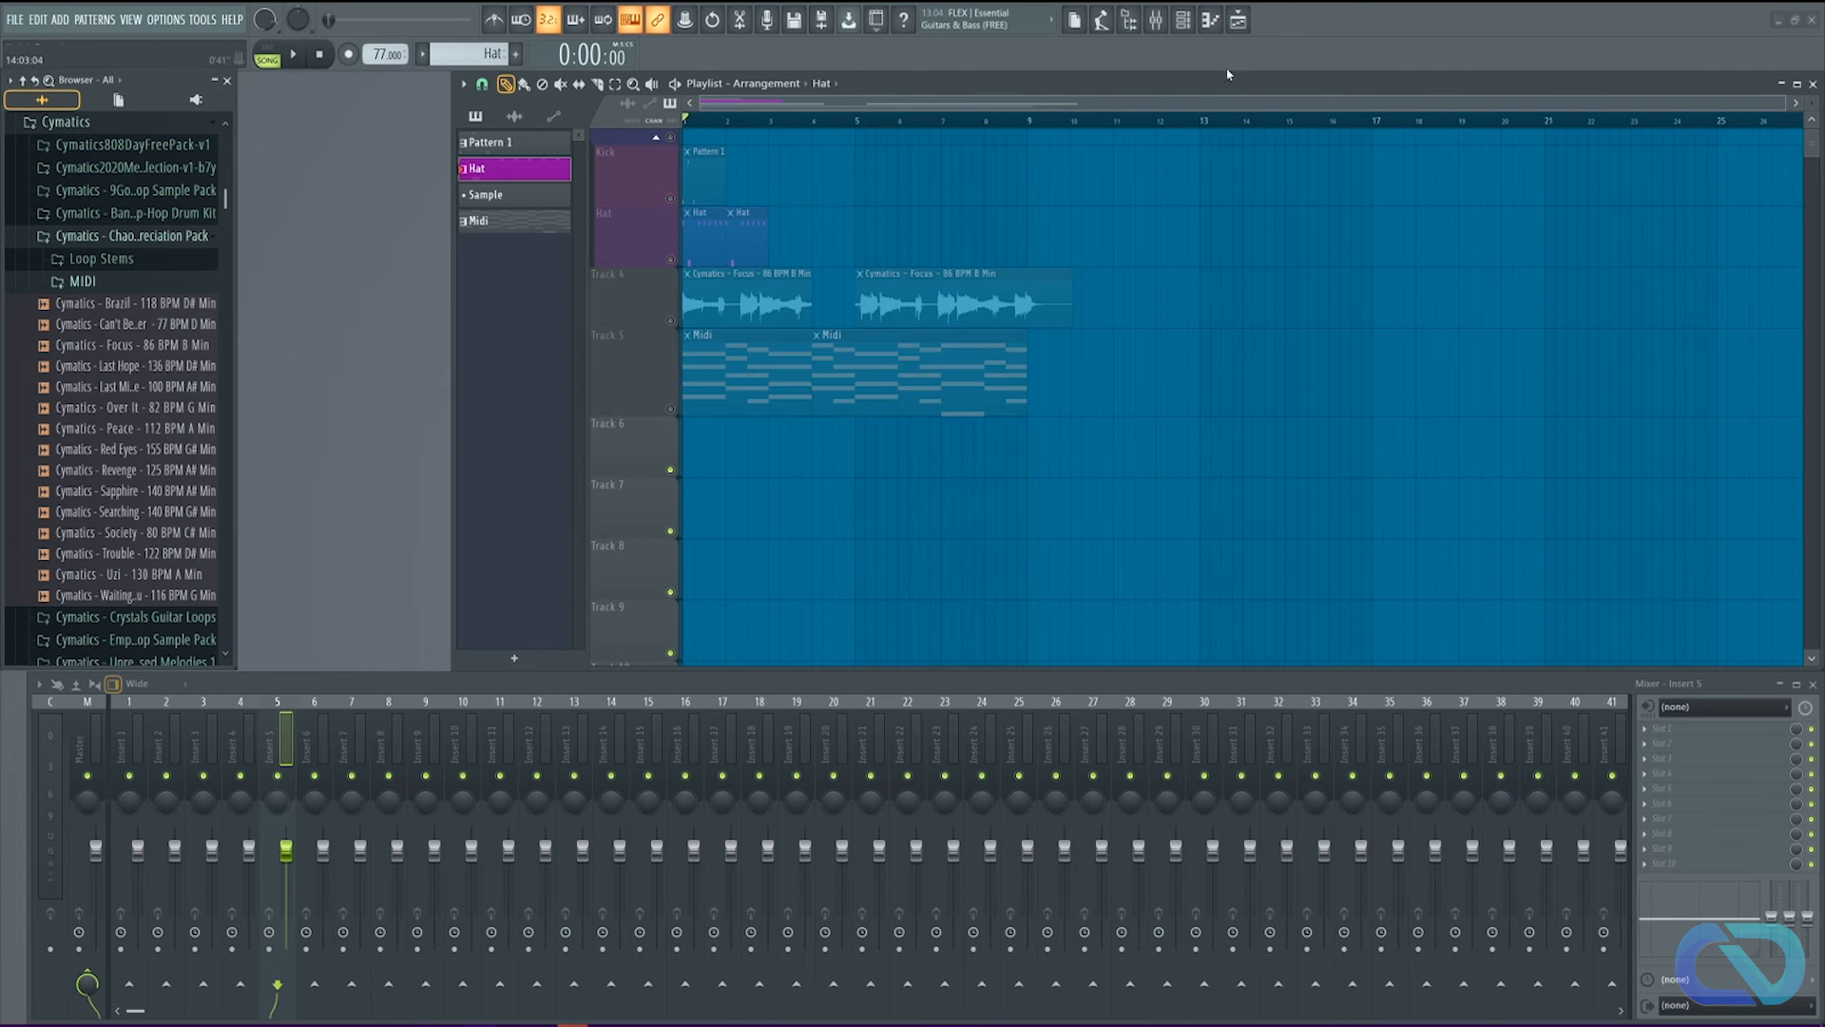
pyautogui.click(1212, 23)
pyautogui.click(1212, 23)
pyautogui.click(1182, 20)
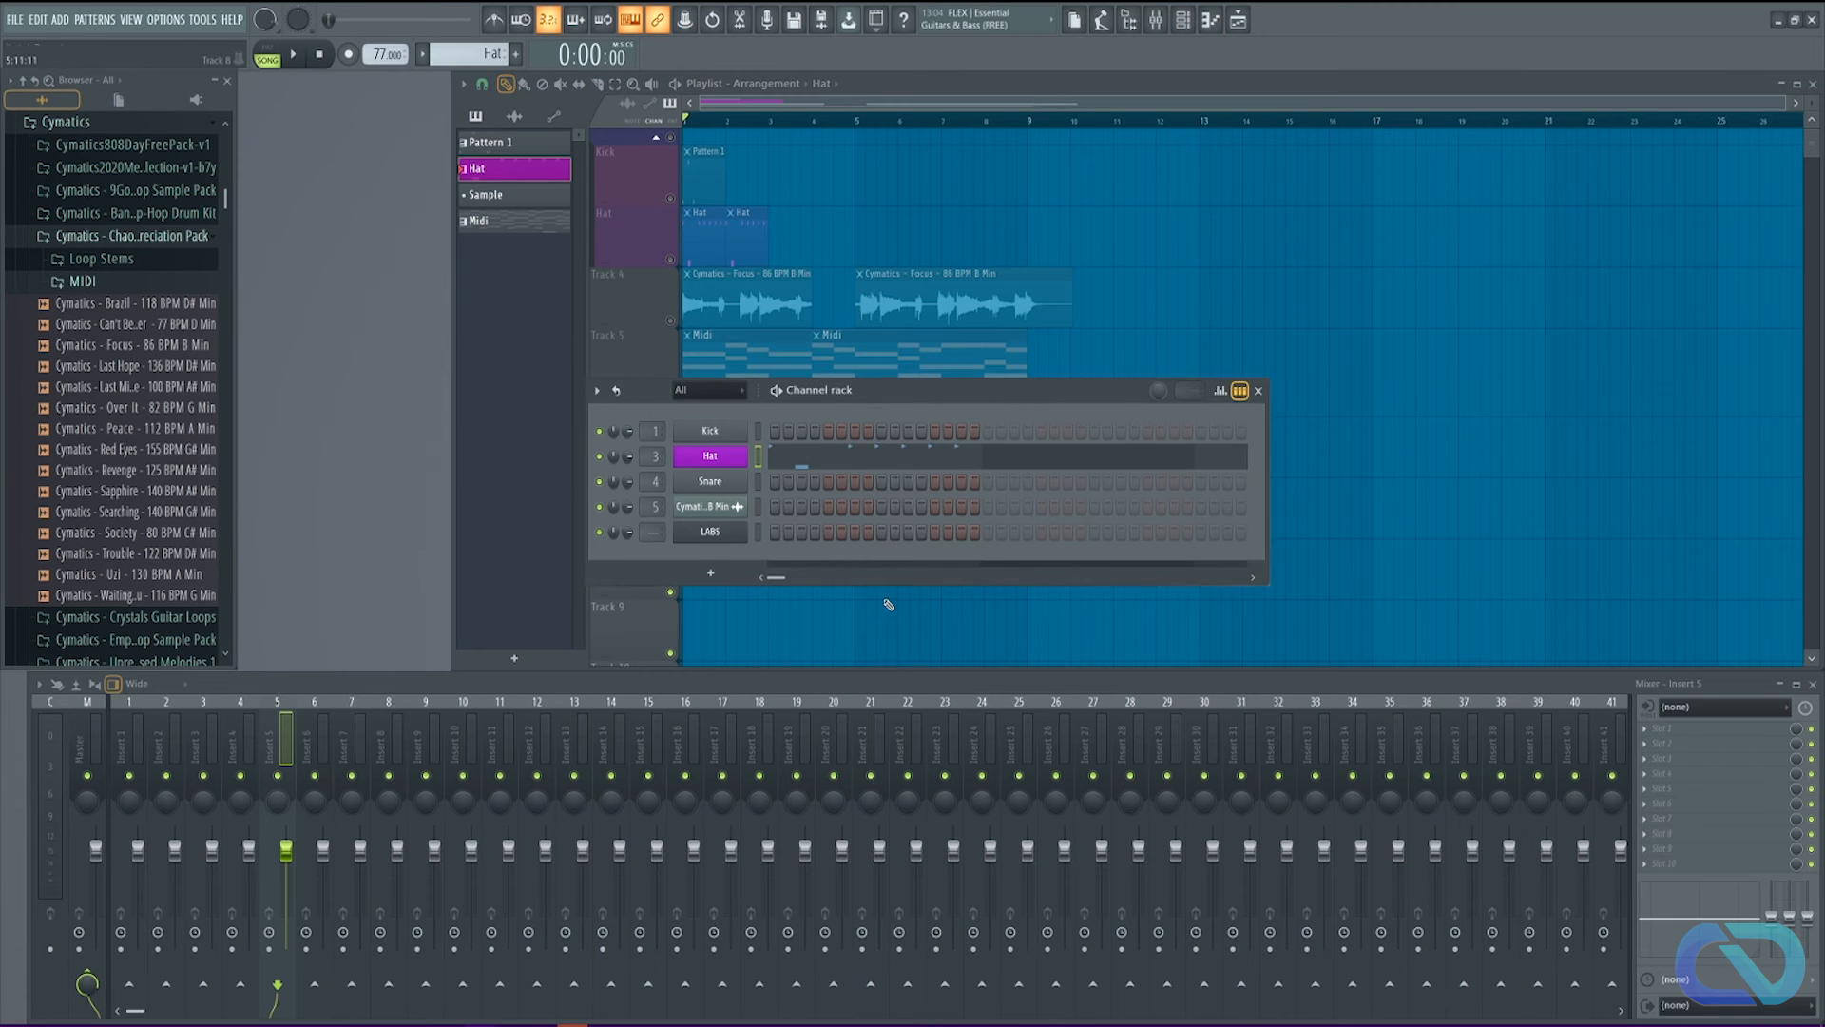
# Step: Look at the LABS instrument's Soft Piano window and its piano roll, closing each one after viewing
pyautogui.click(725, 537)
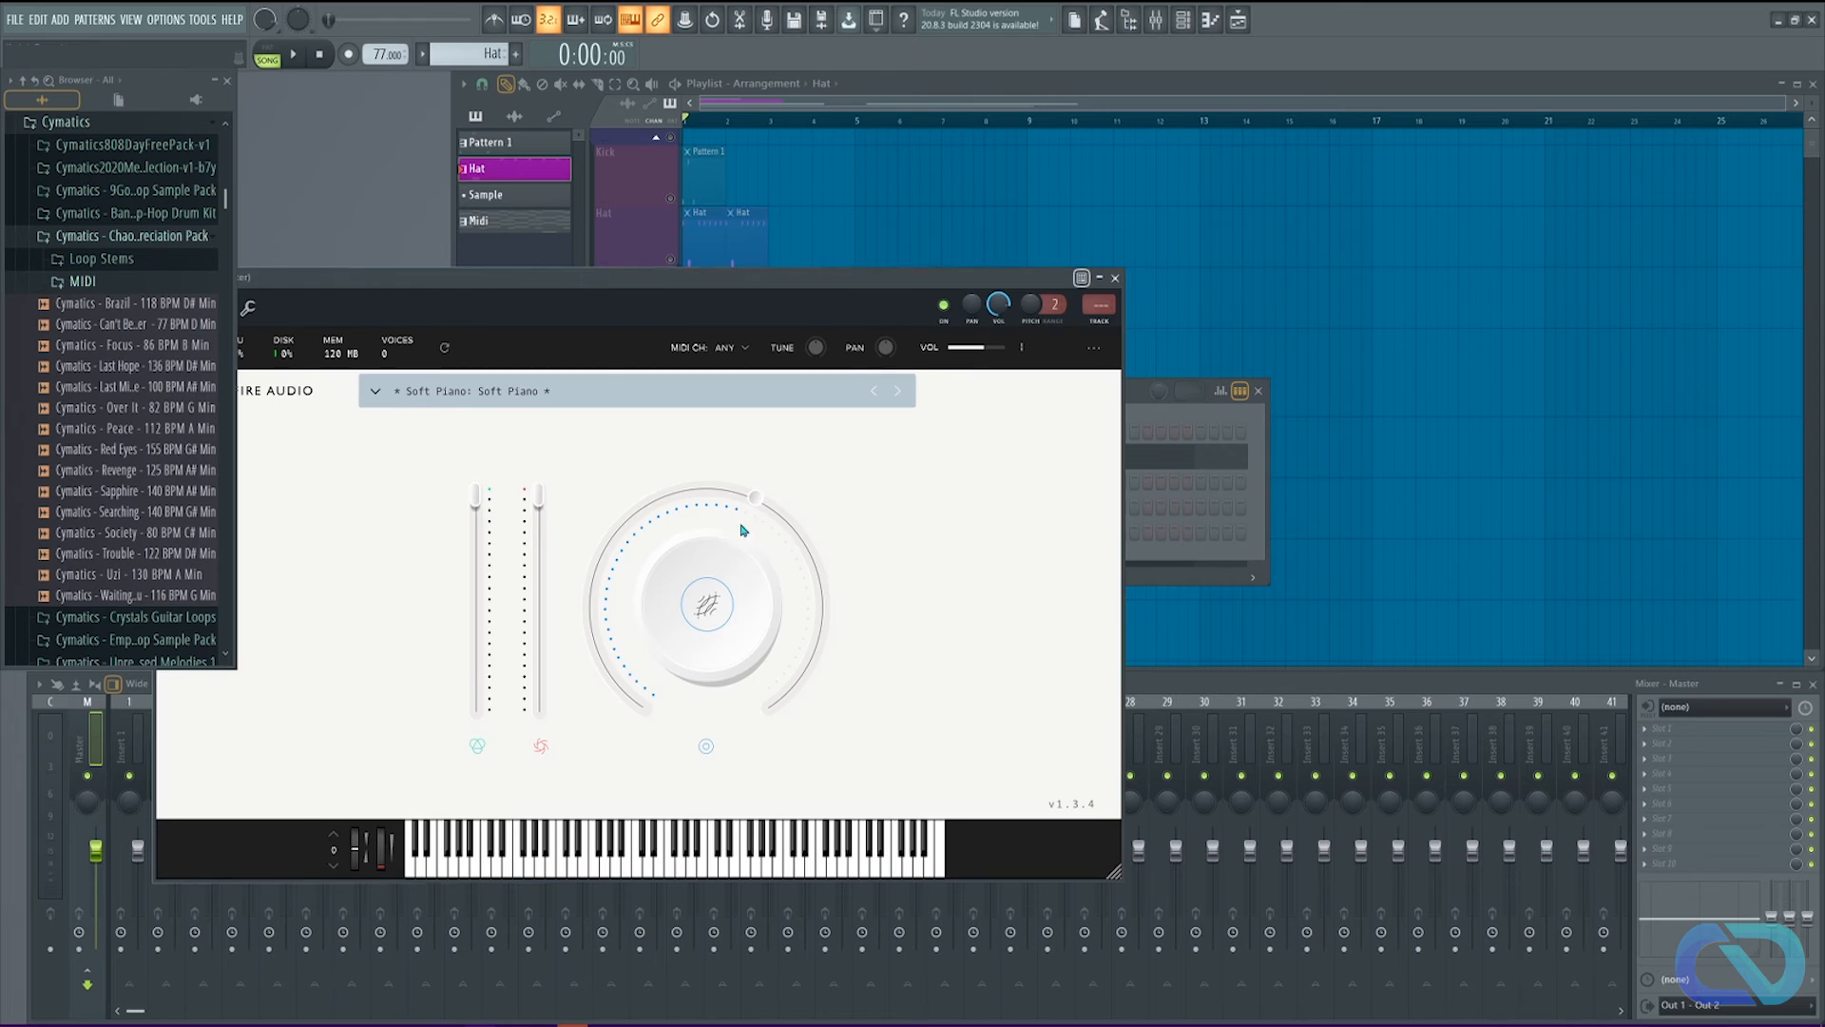
pyautogui.click(1118, 279)
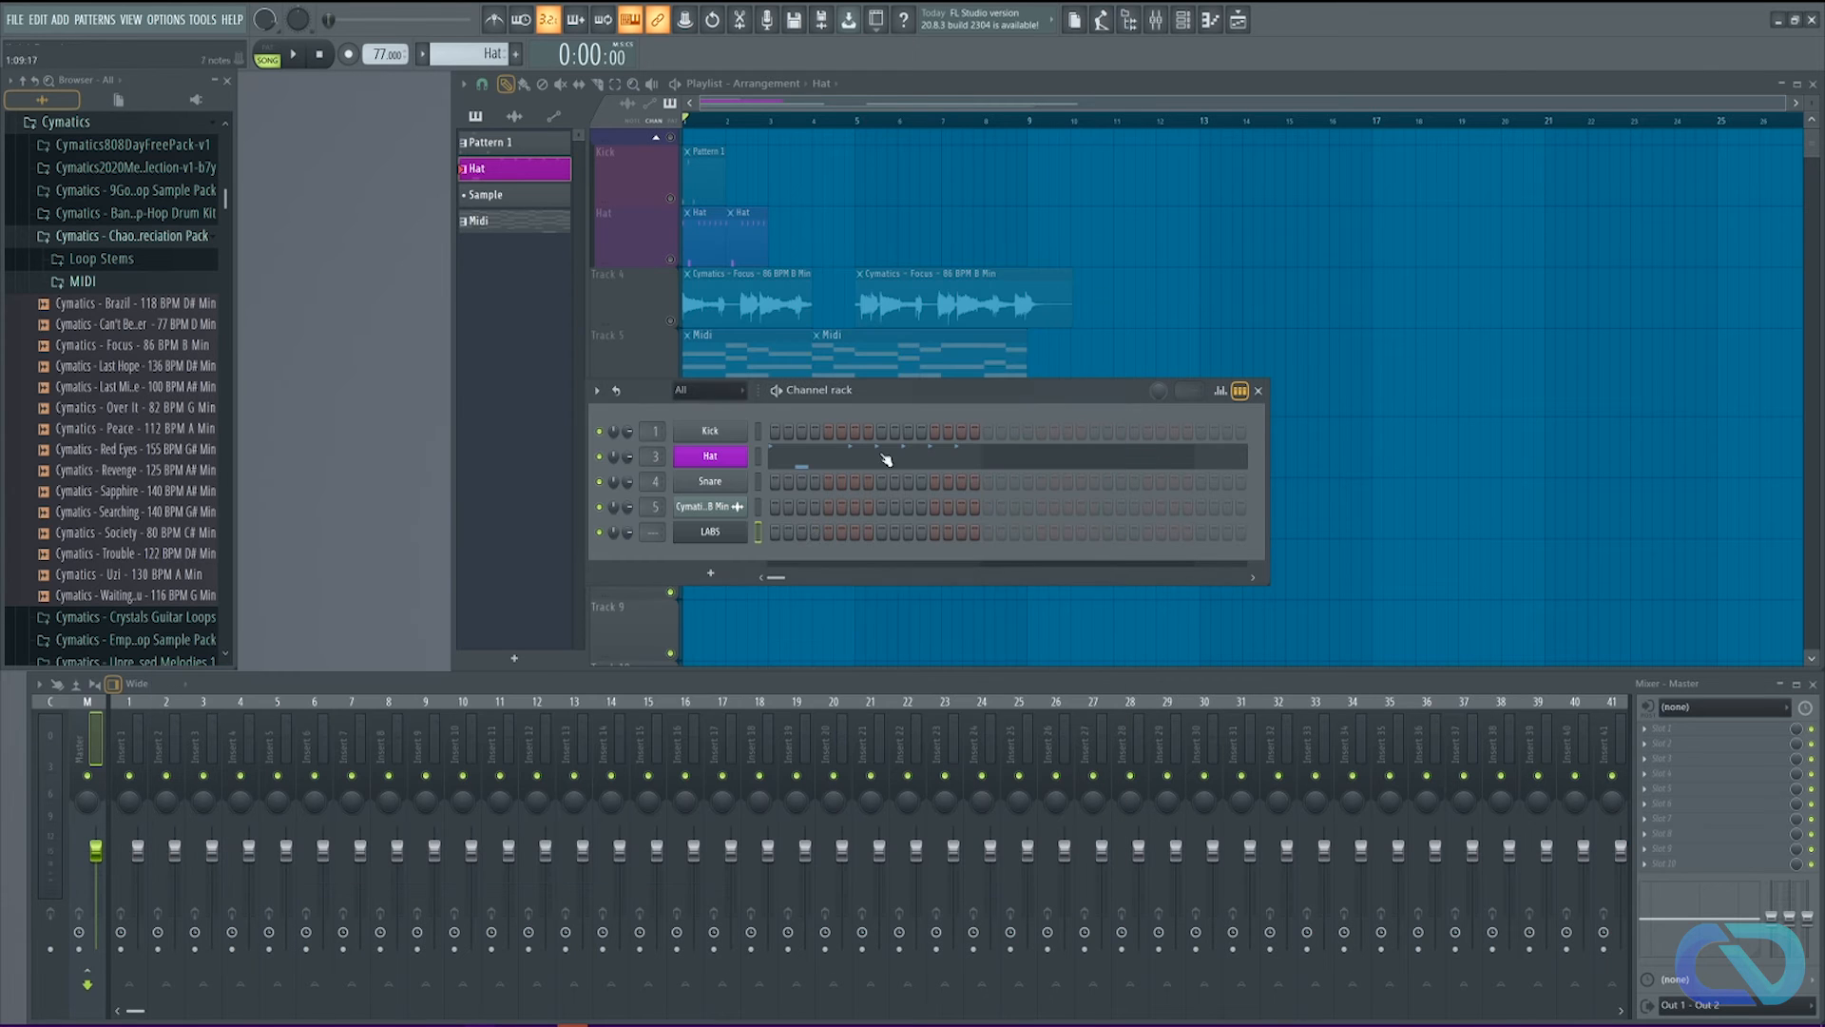
pyautogui.rightClick(733, 543)
pyautogui.click(758, 531)
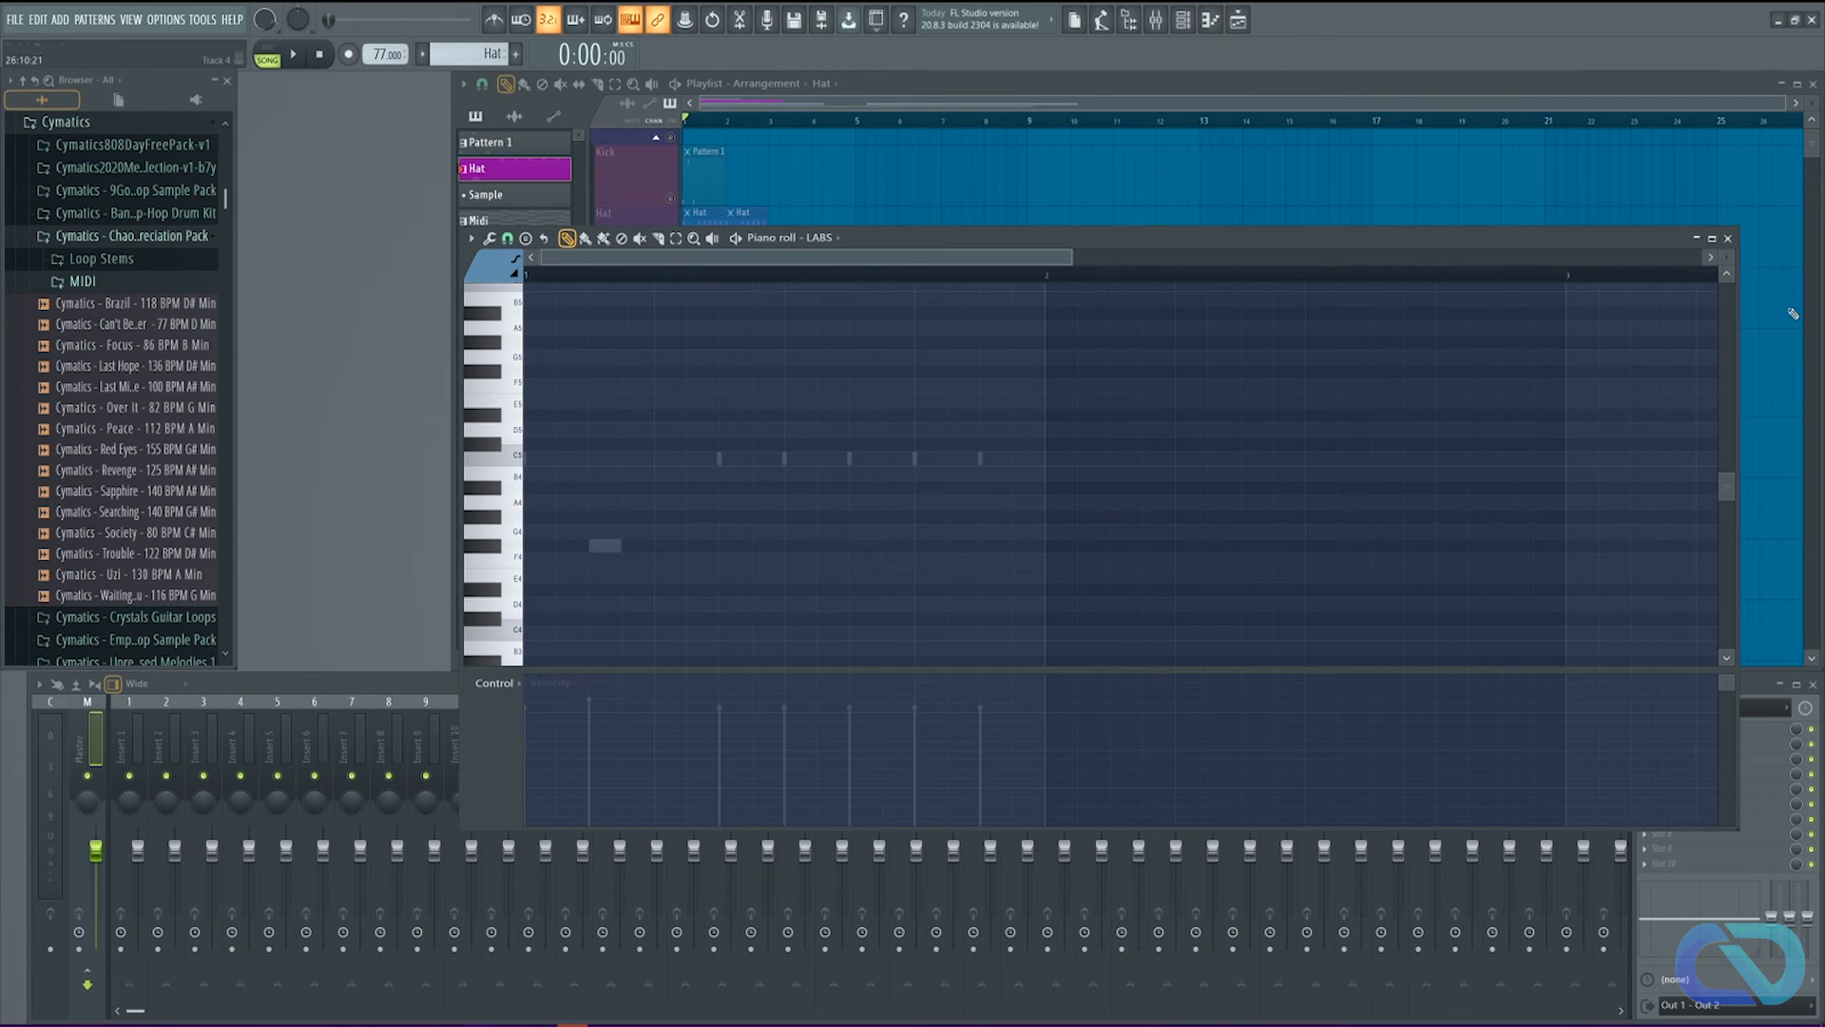
pyautogui.click(1728, 238)
# Step: Create a new empty pattern and name it Piano
pyautogui.press('F4')
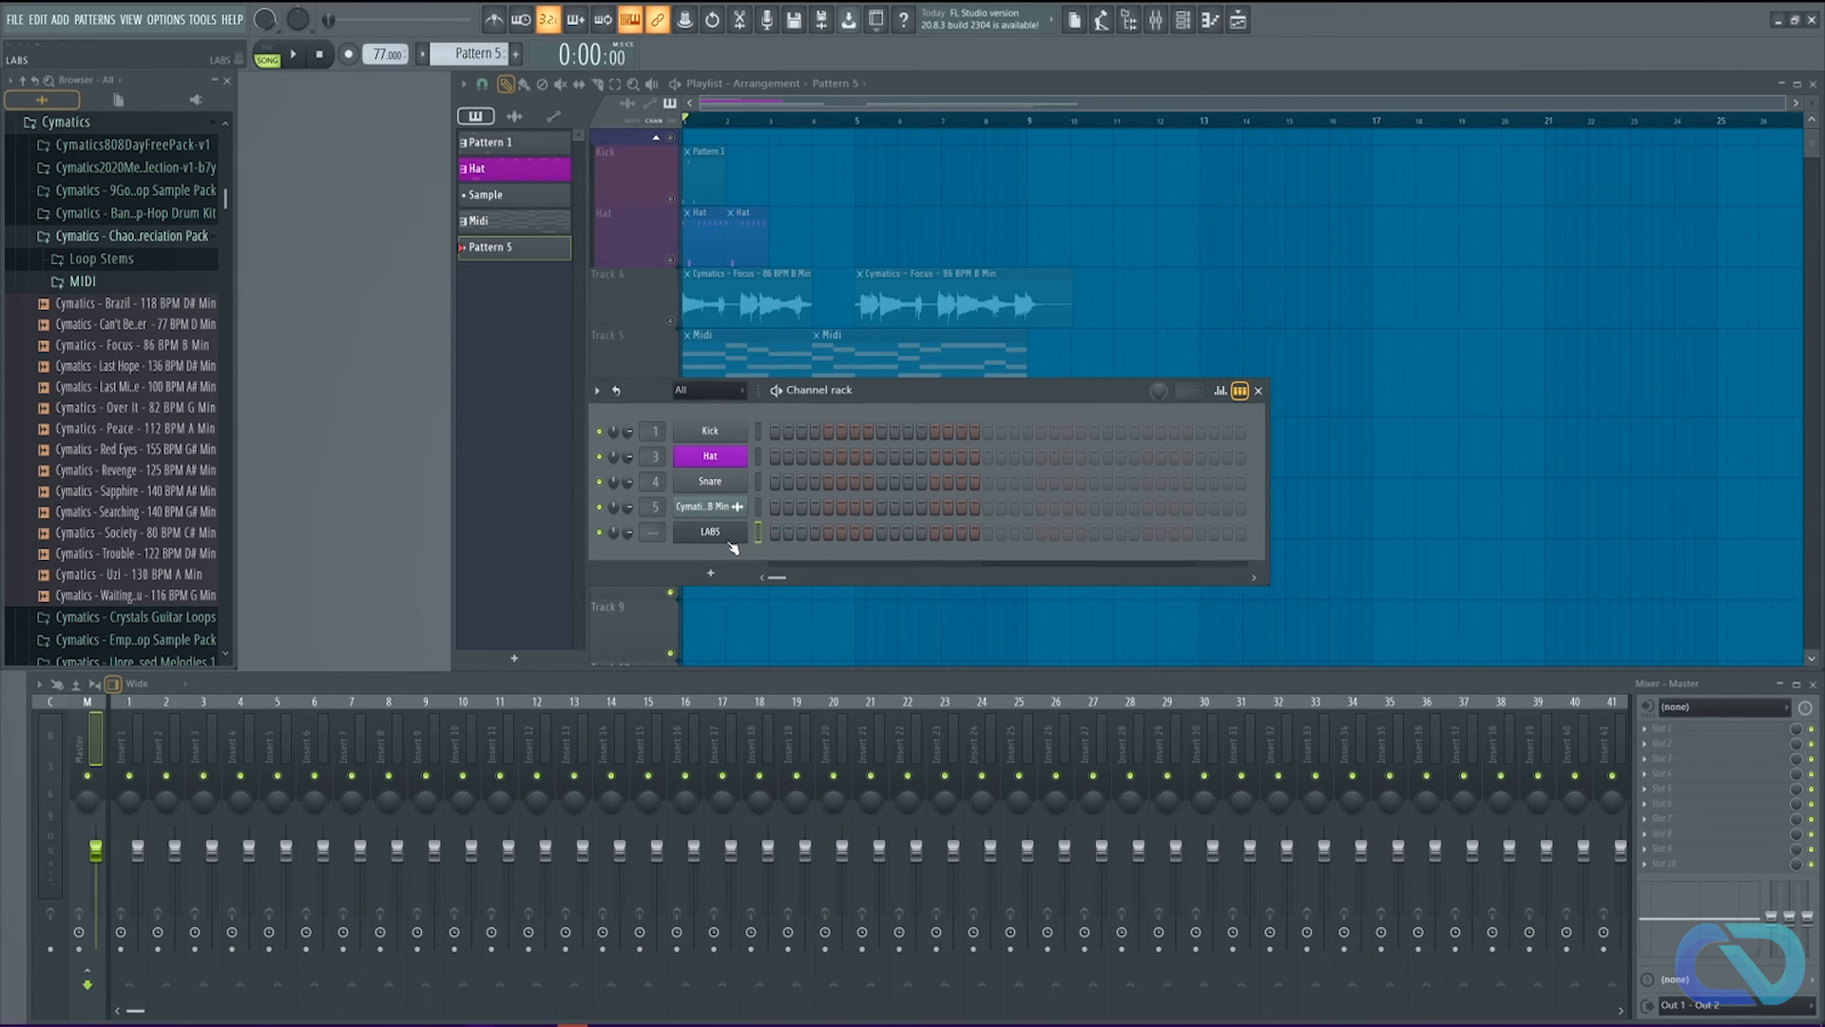
pyautogui.click(489, 54)
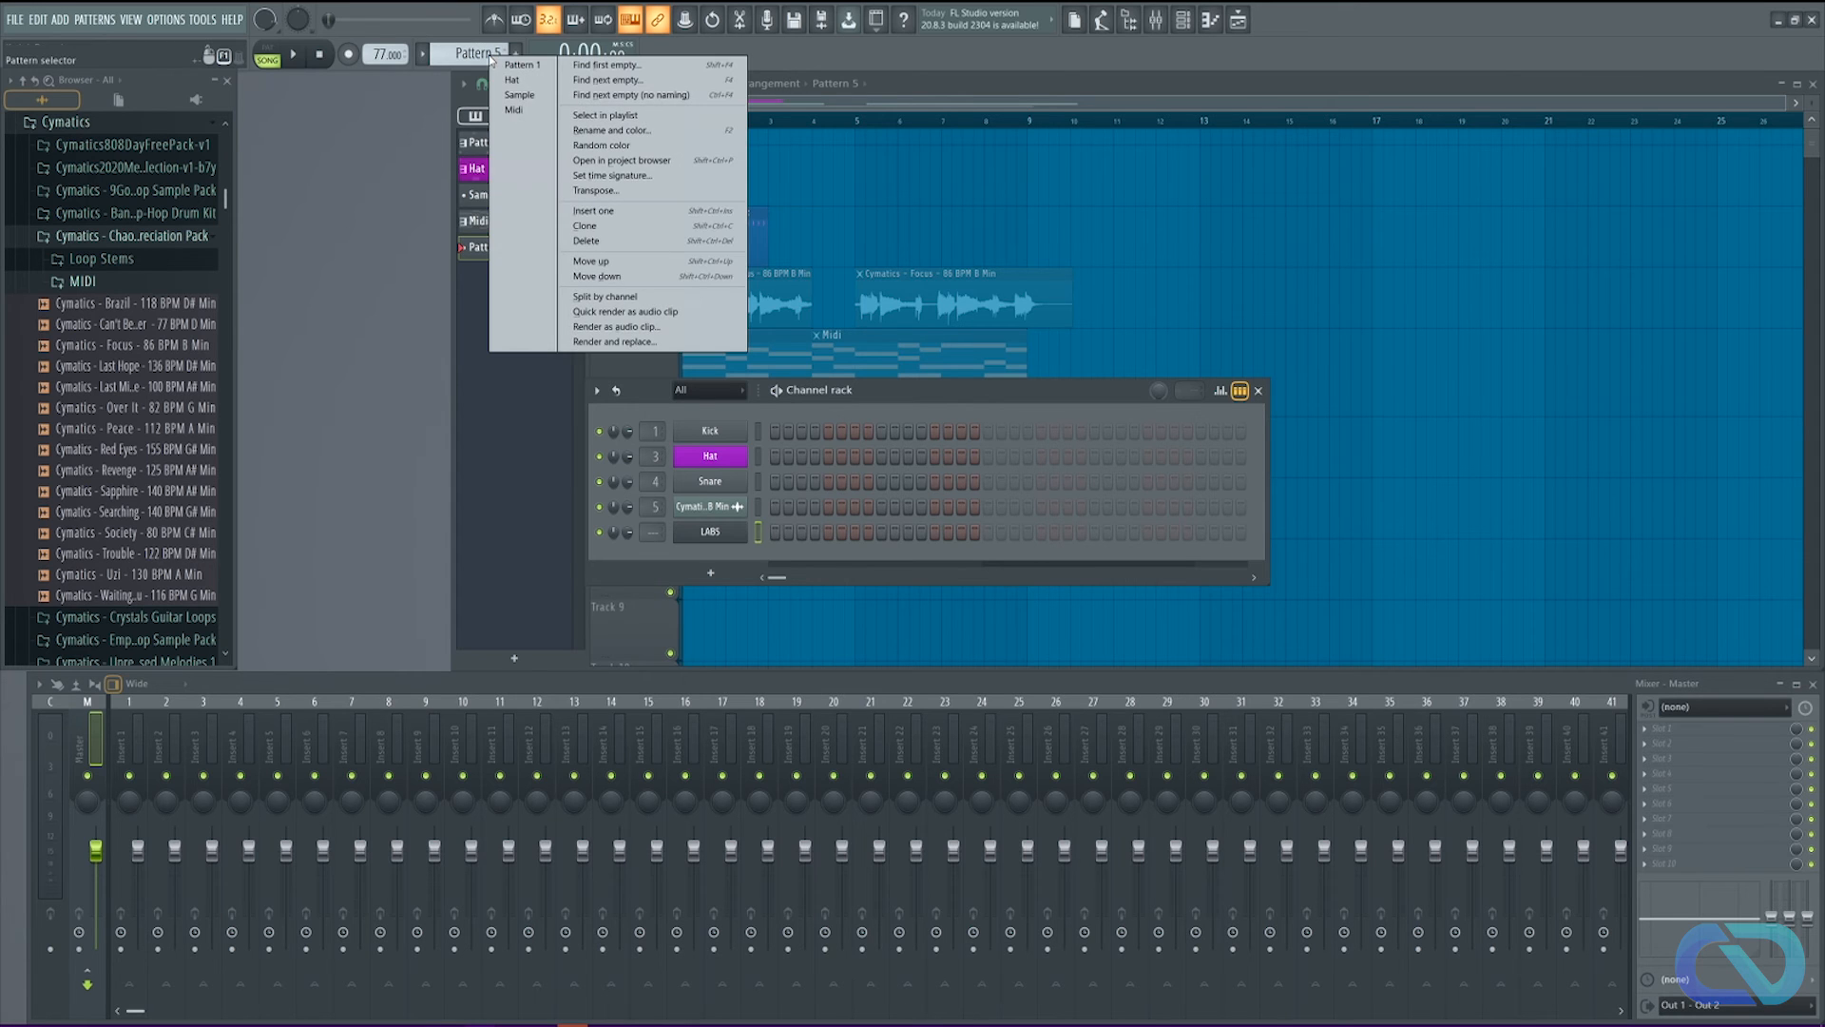
pyautogui.click(639, 131)
pyautogui.write('Piano')
pyautogui.press('Return')
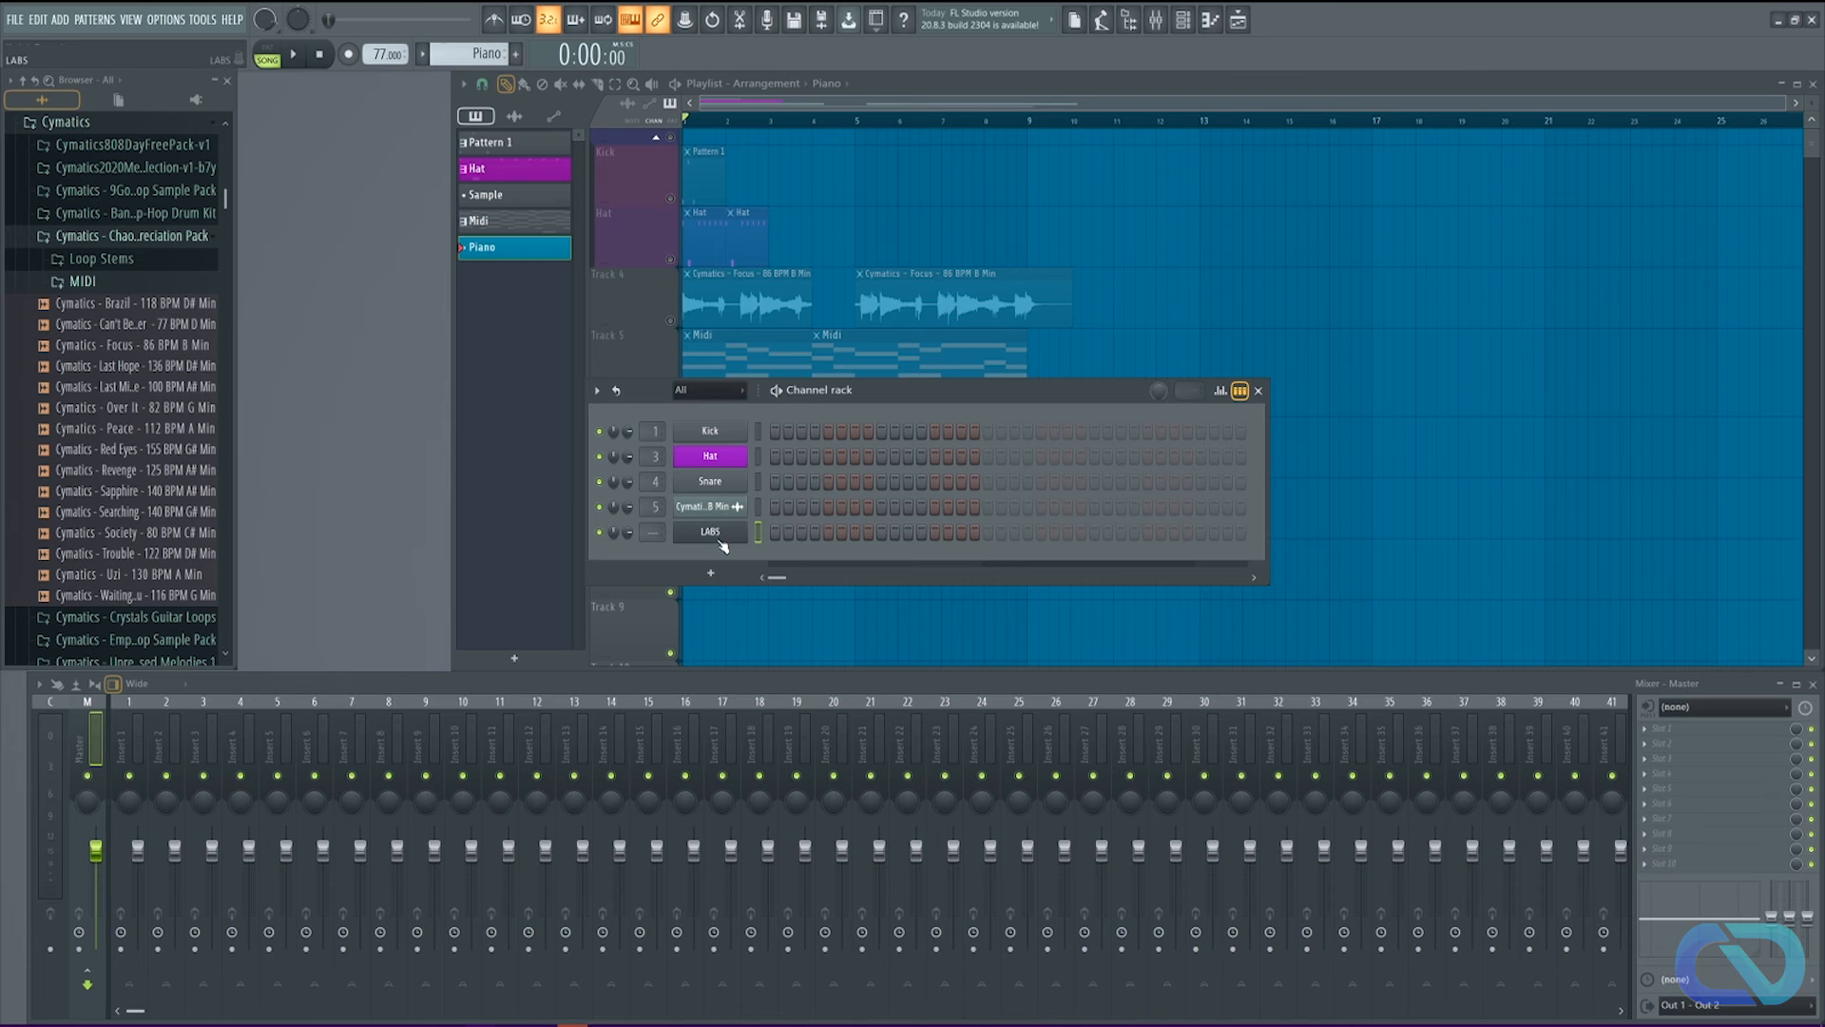
# Step: Open the LABS piano roll for the Piano pattern and place a one-step C5 note at the start of the first bar
pyautogui.click(759, 535)
pyautogui.rightClick(709, 541)
pyautogui.click(785, 532)
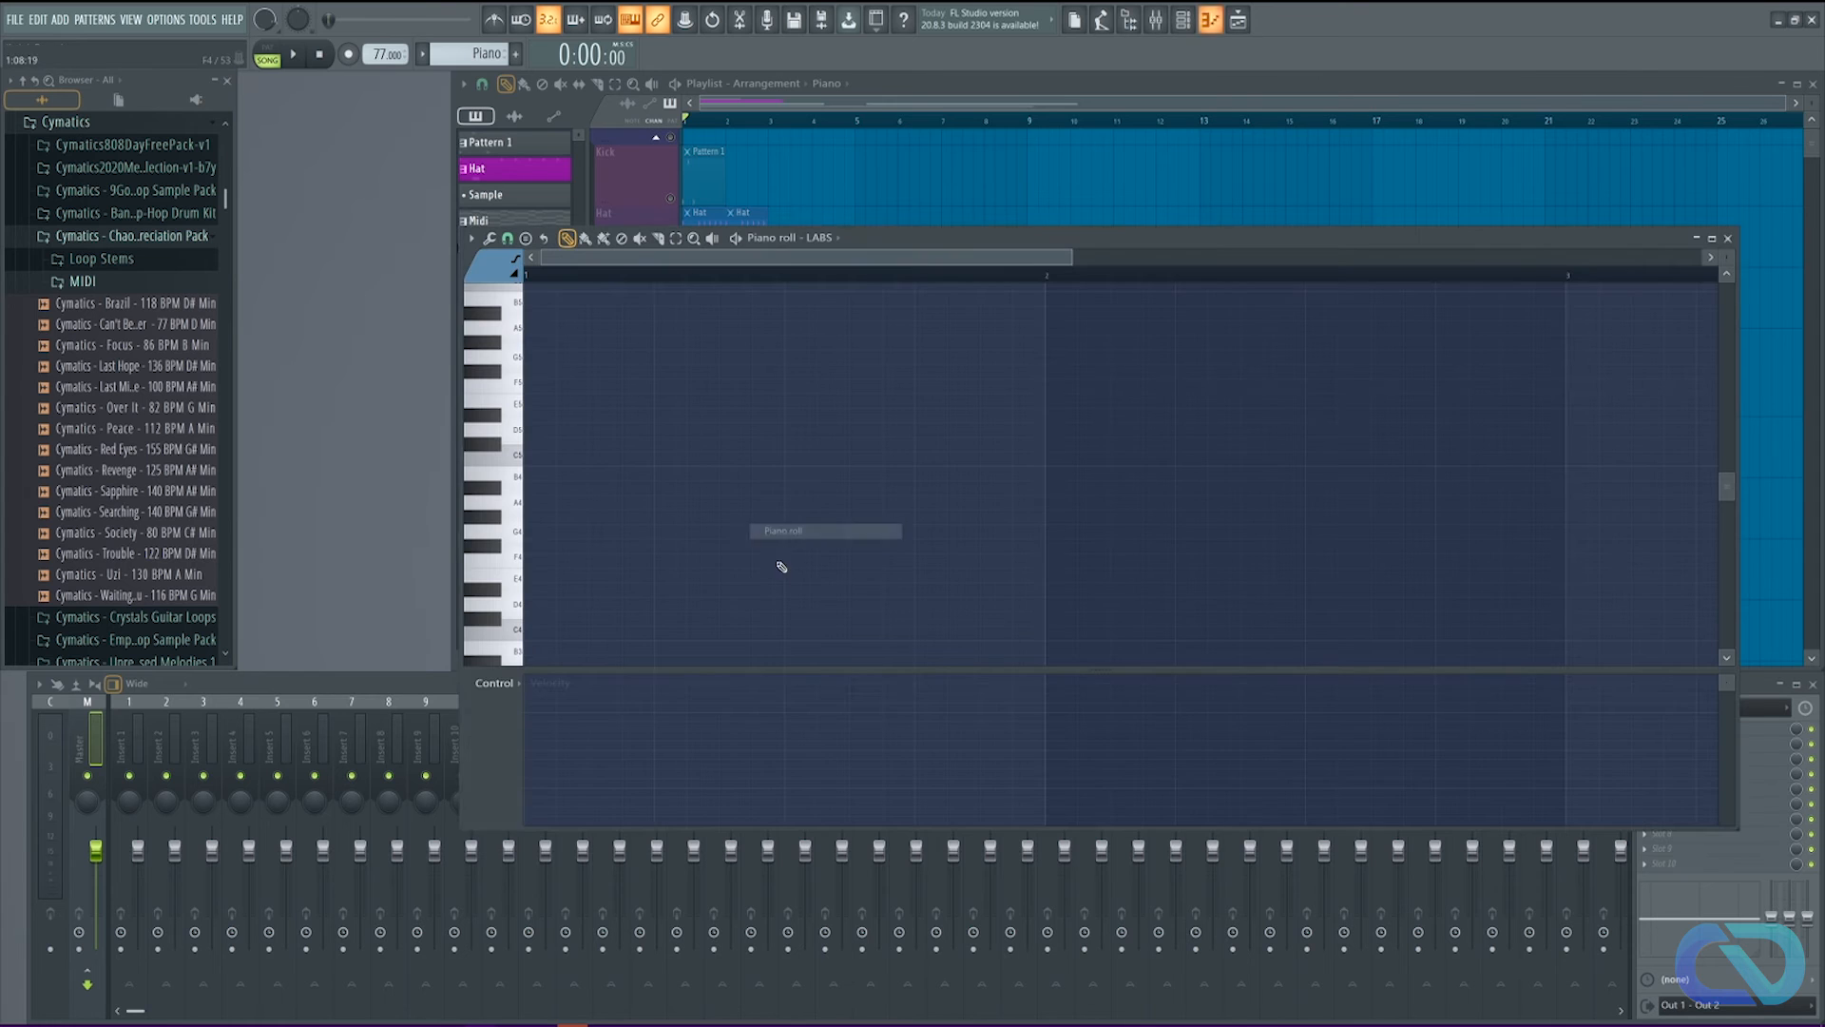
pyautogui.click(576, 501)
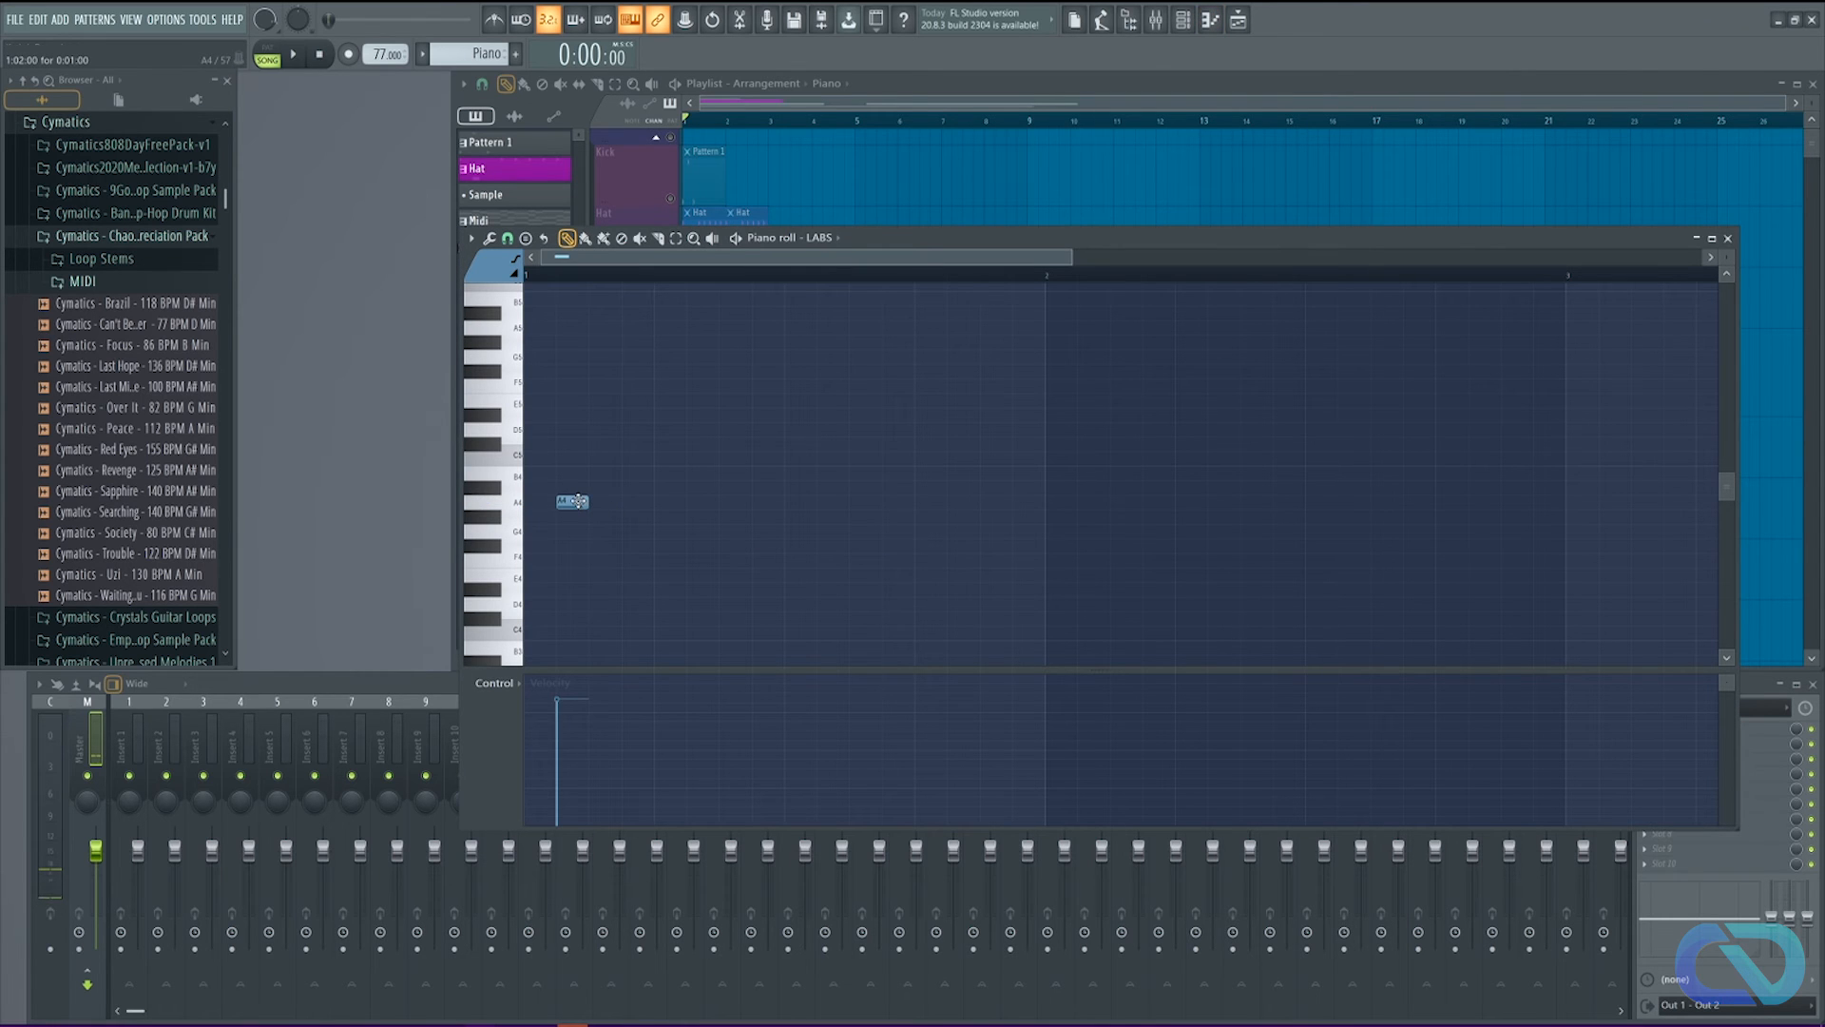
pyautogui.moveTo(576, 501); pyautogui.dragTo(559, 463)
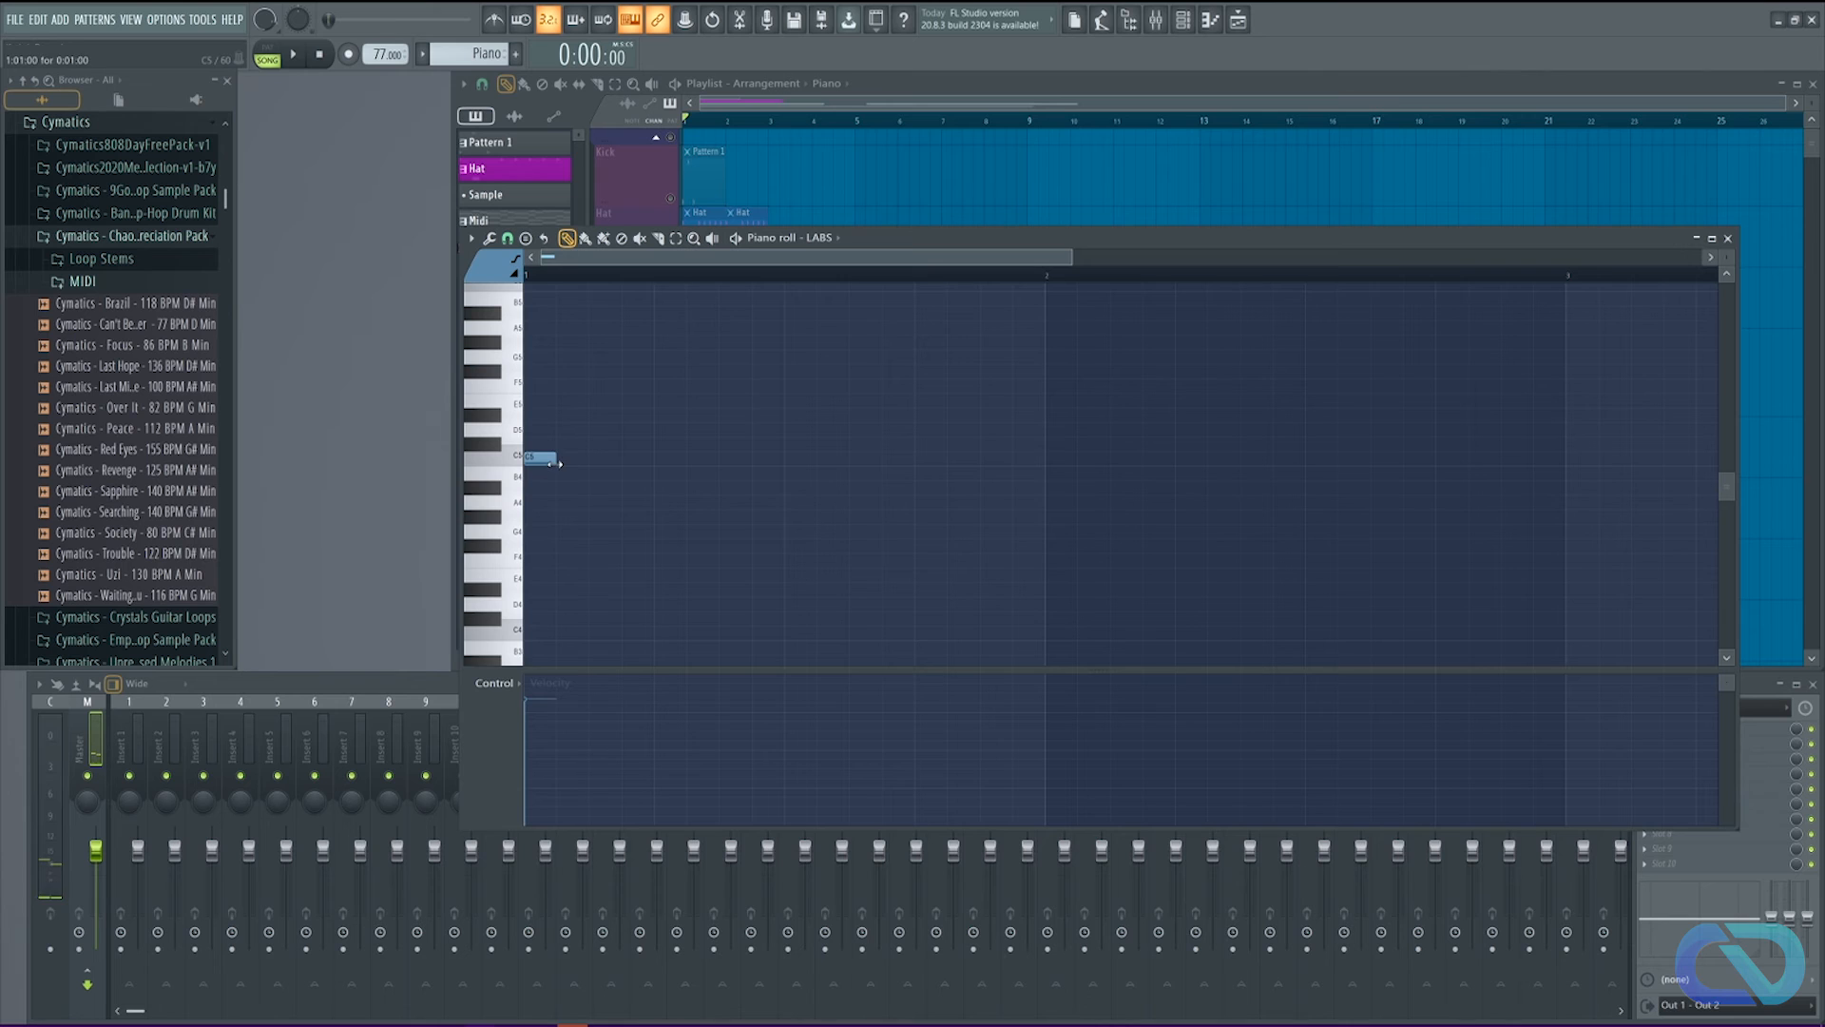
# Step: Test song-mode playback with the Piano pattern's C5 note in place
pyautogui.press('space')
pyautogui.press('space')
pyautogui.press('space')
pyautogui.press('space')
# Step: Close the channel rack and place the Piano pattern at the start of Track 6, keeping the piano roll below it
pyautogui.moveTo(919, 245); pyautogui.dragTo(983, 686)
pyautogui.click(1258, 392)
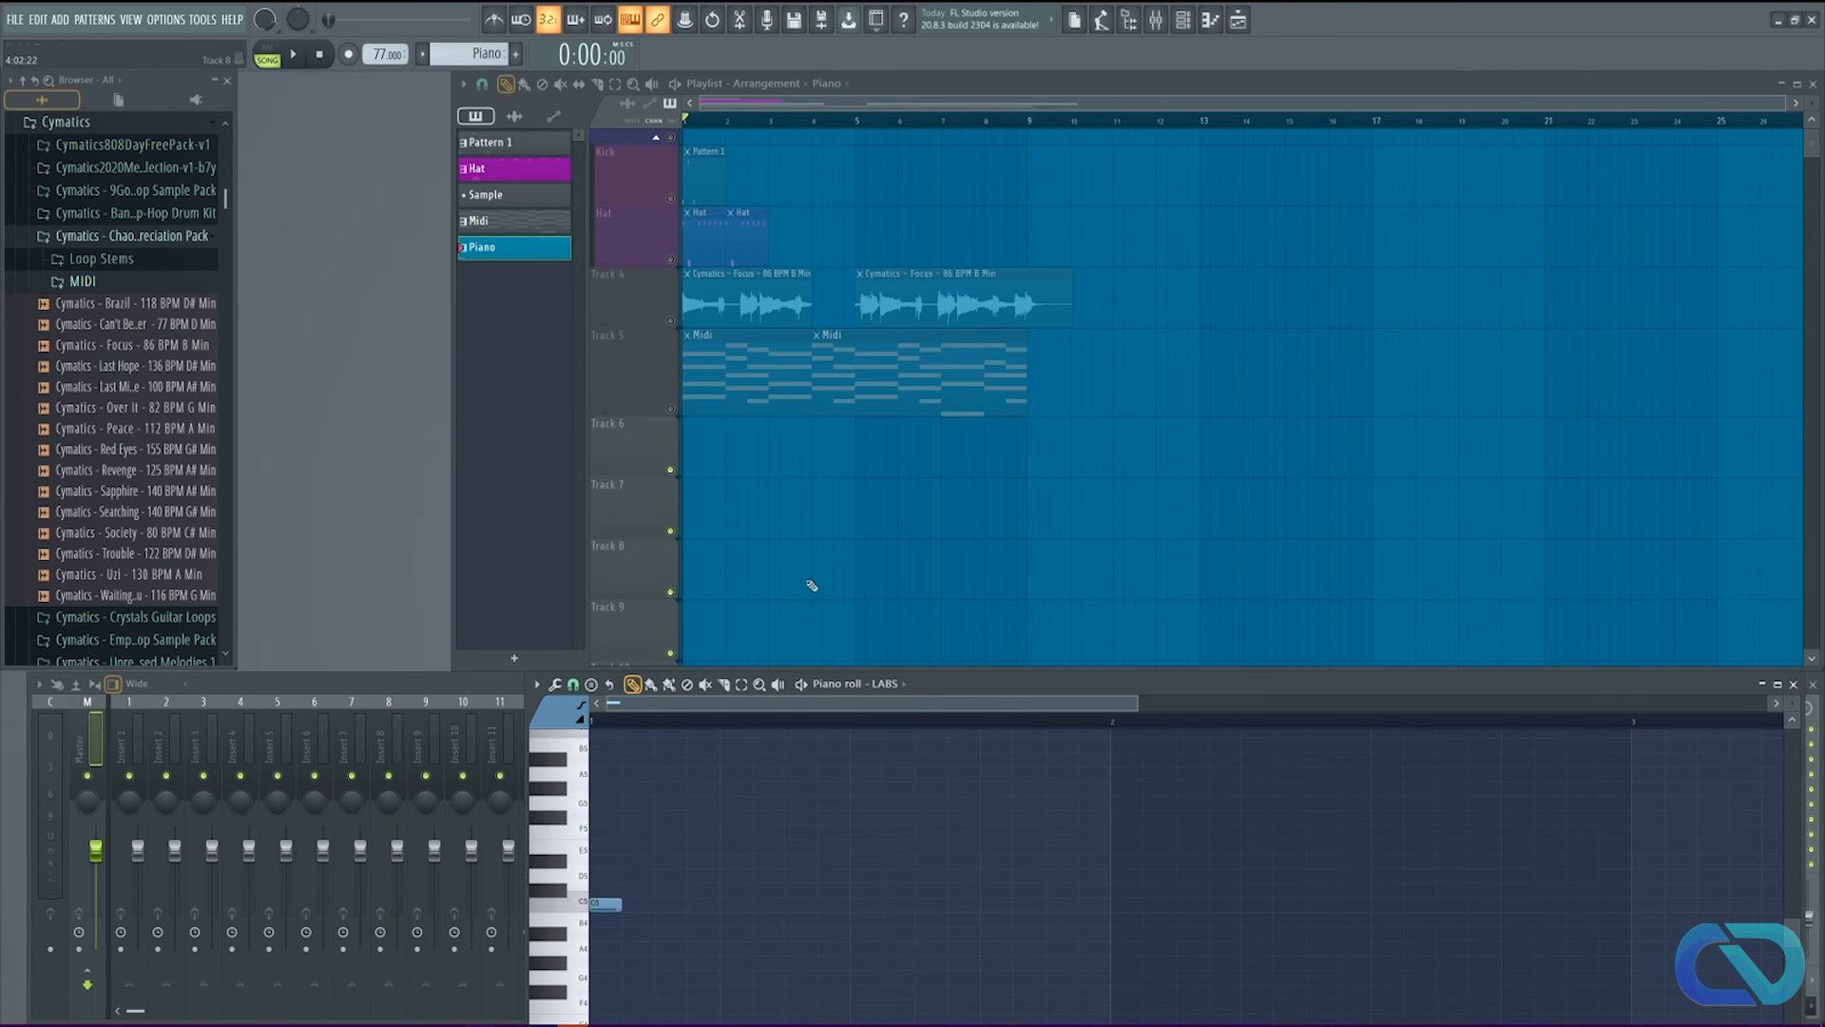
pyautogui.click(718, 460)
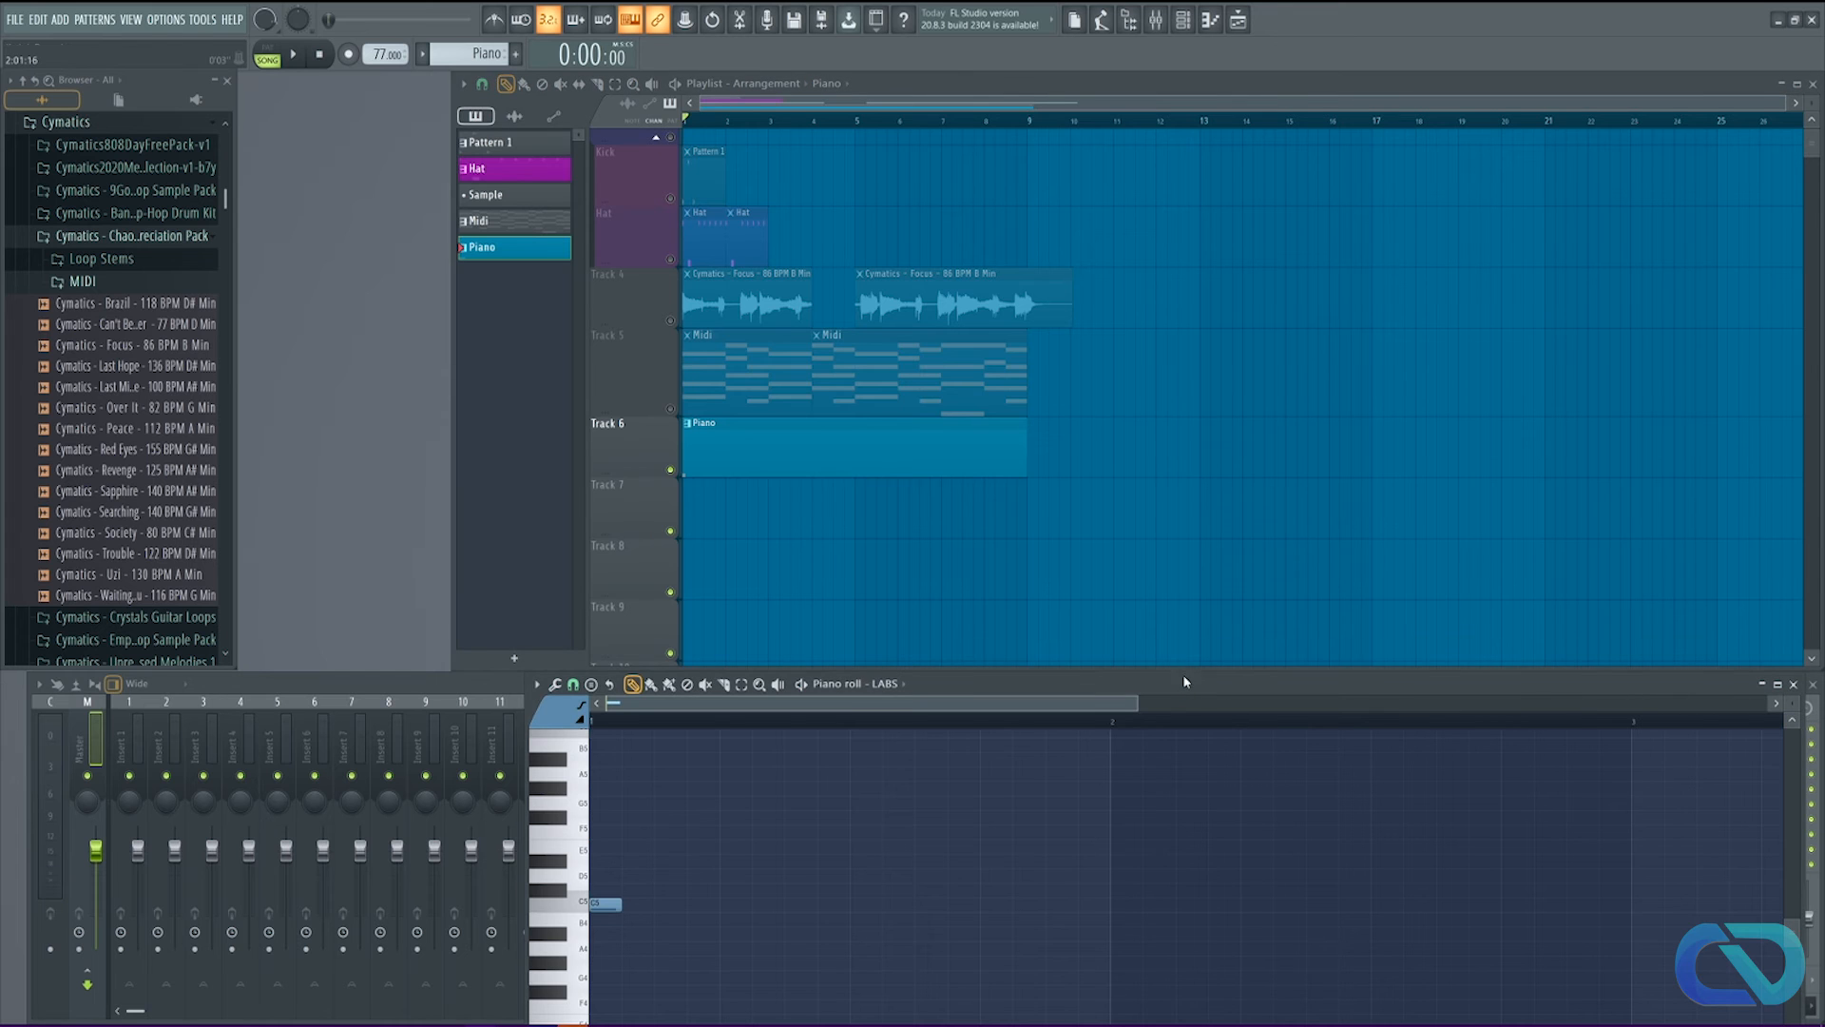
pyautogui.moveTo(1185, 681); pyautogui.dragTo(1149, 554)
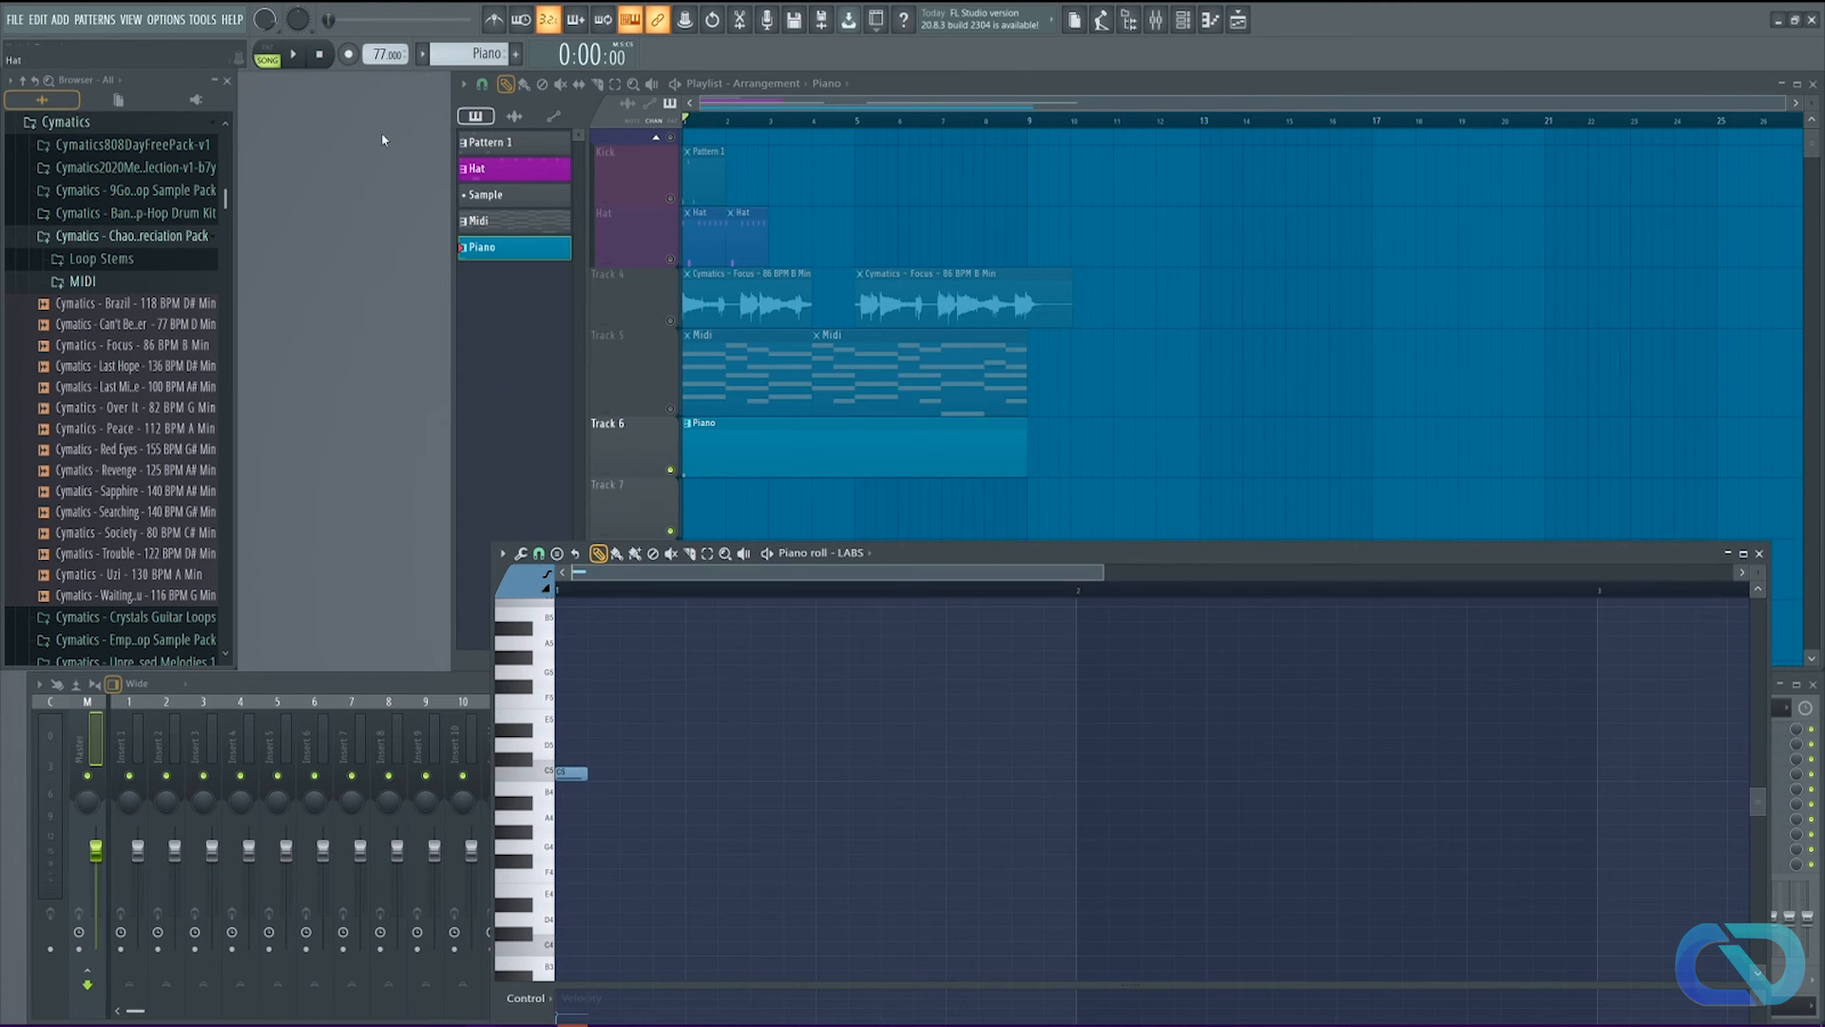
# Step: Switch playback to pattern mode, add a three-step A#4 note after the C5 note and play the pattern
pyautogui.click(269, 53)
pyautogui.click(596, 806)
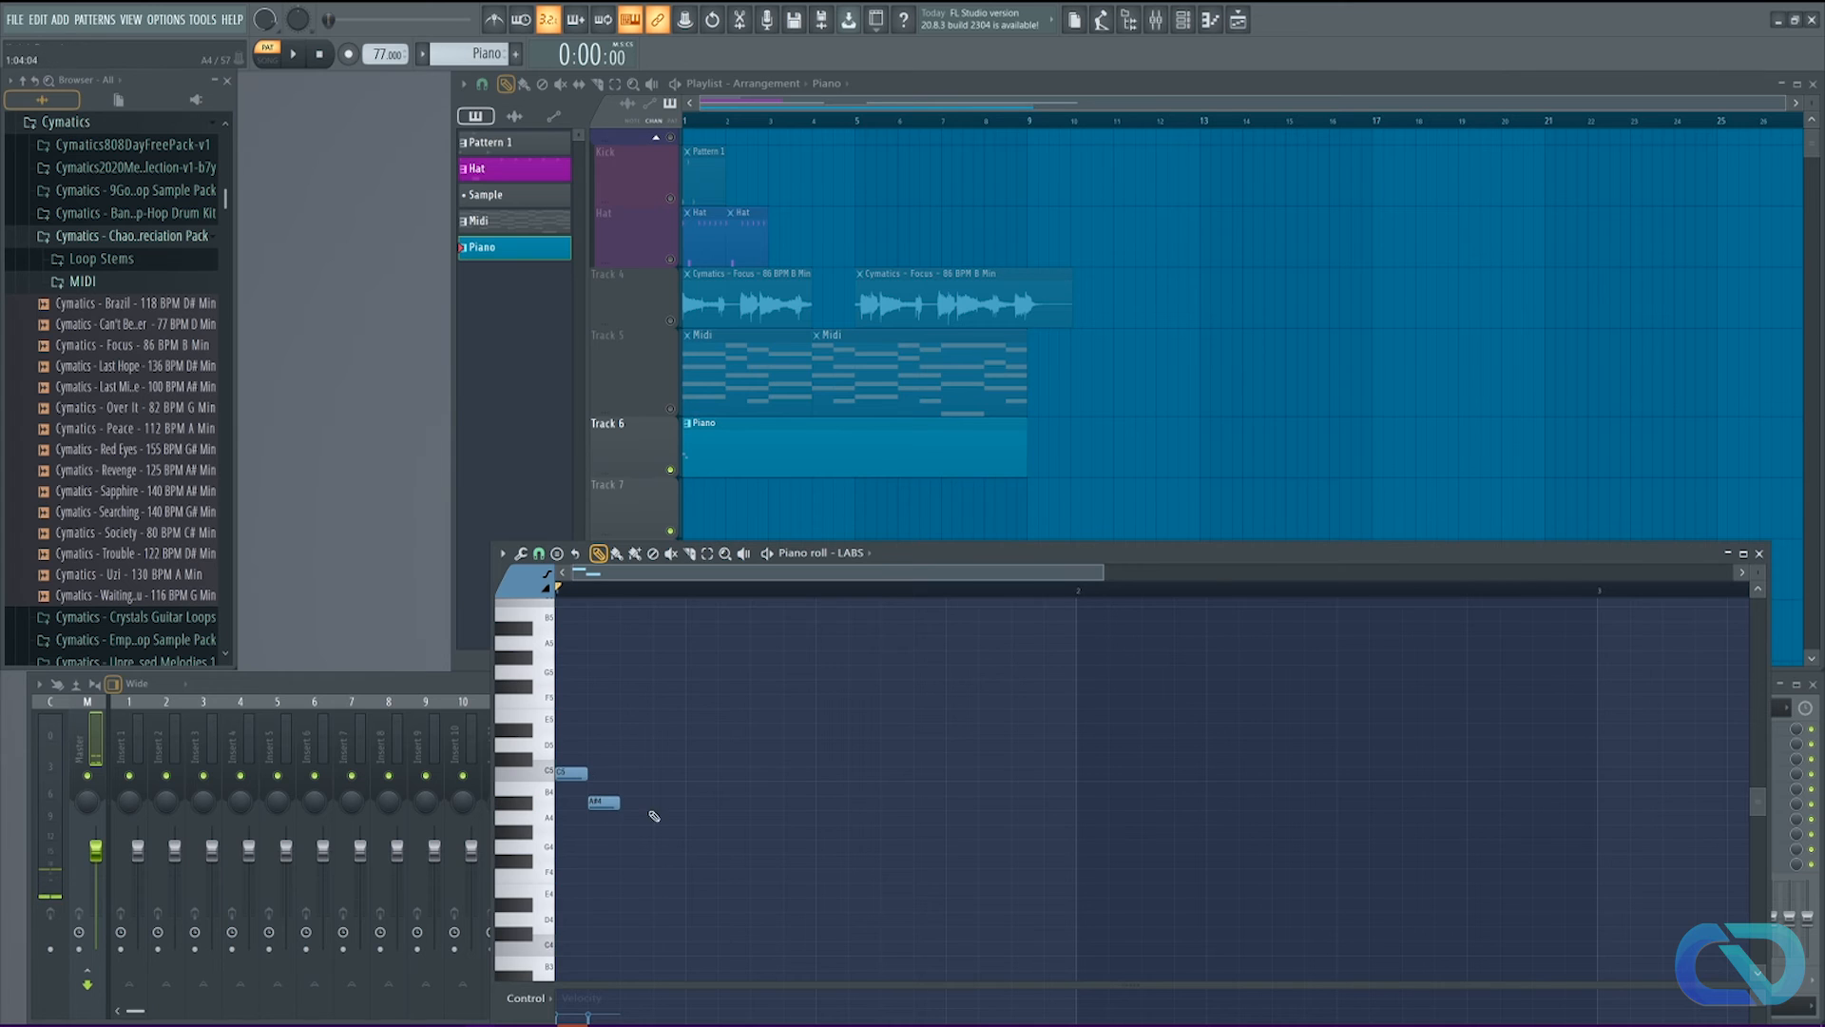
pyautogui.moveTo(631, 806); pyautogui.dragTo(685, 806)
pyautogui.press('space')
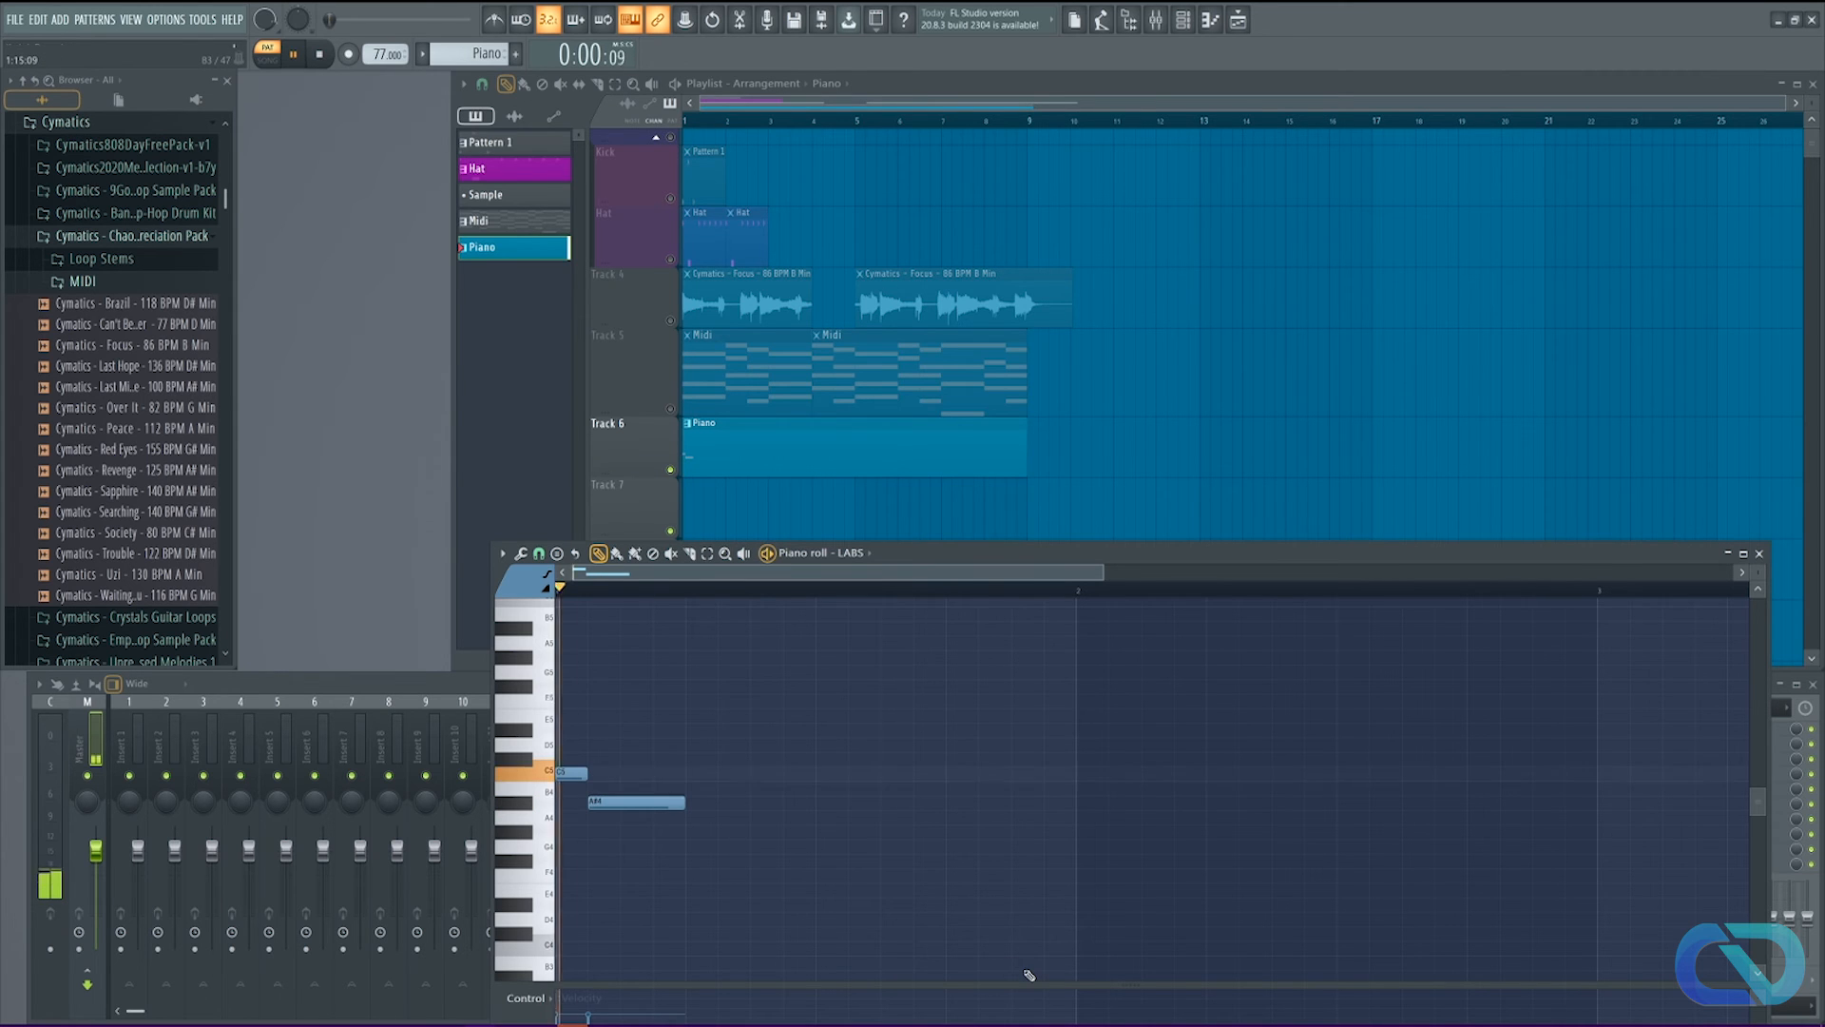
pyautogui.press('space')
# Step: Add a three-step D#4 note after the A#4 note, followed by two very short E5 notes further along the bar
pyautogui.click(694, 903)
pyautogui.click(822, 714)
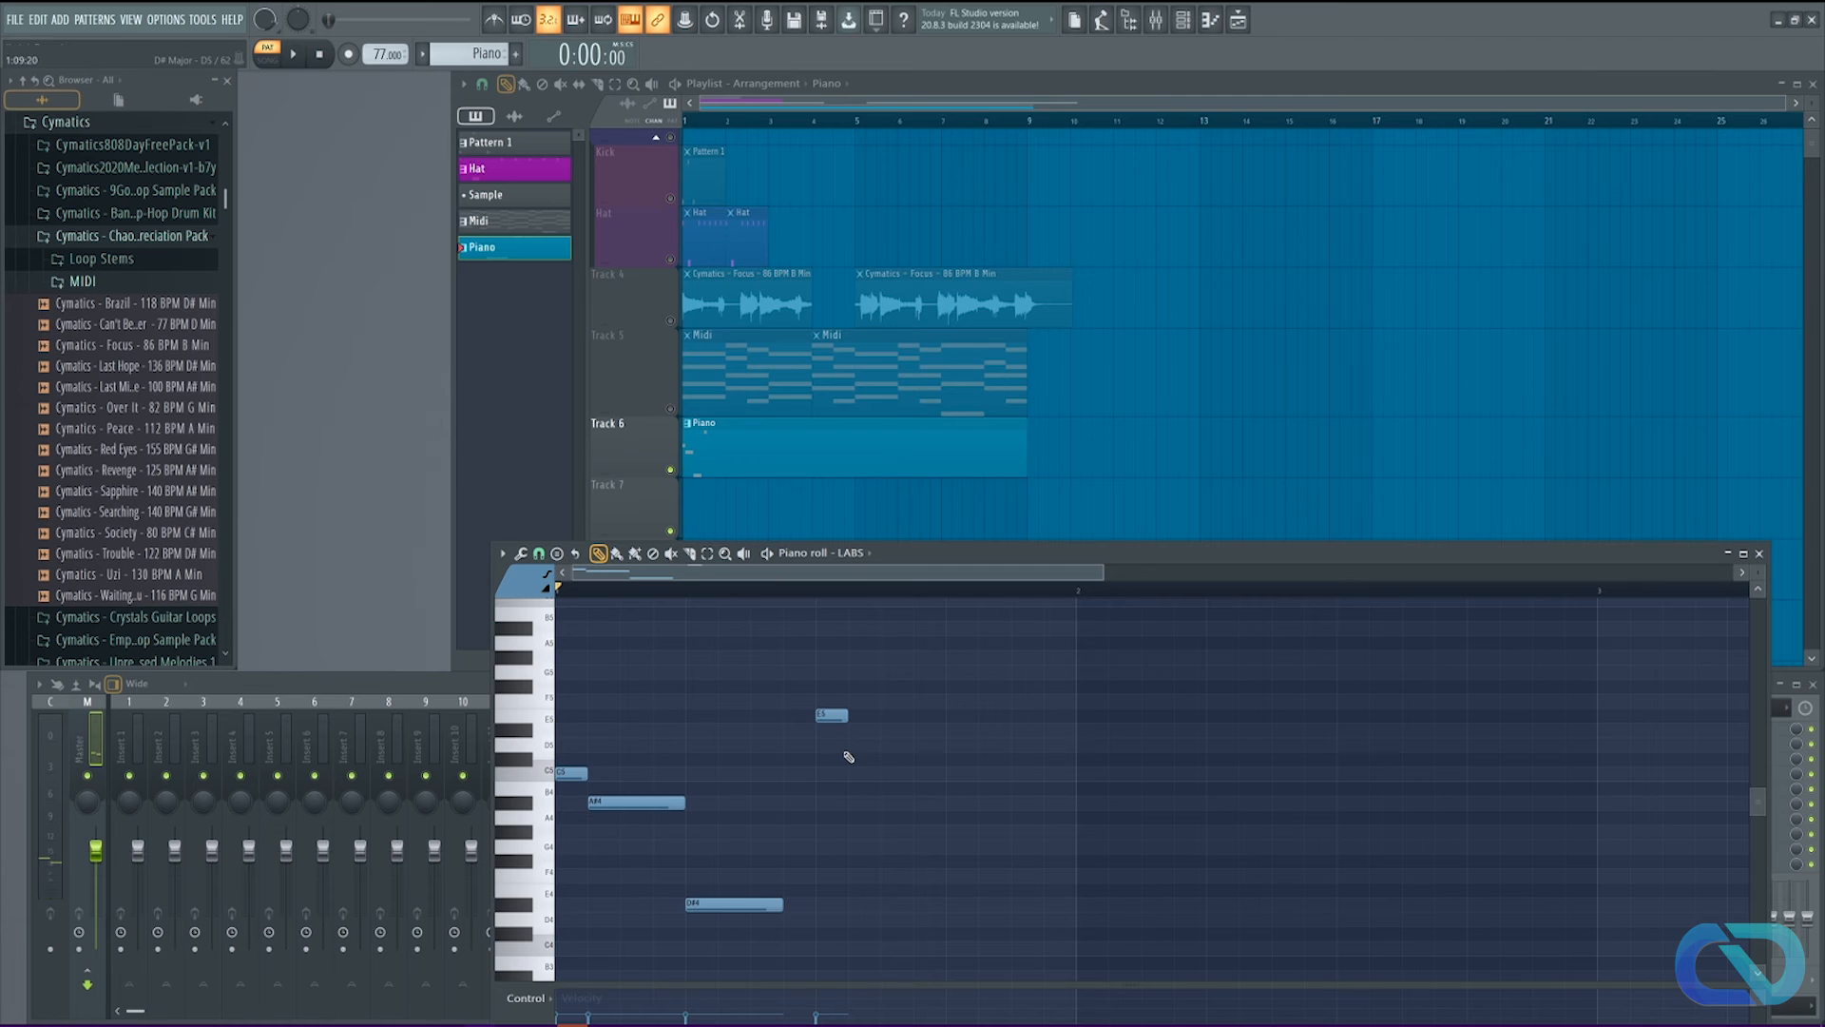
pyautogui.scroll(5, 823, 695)
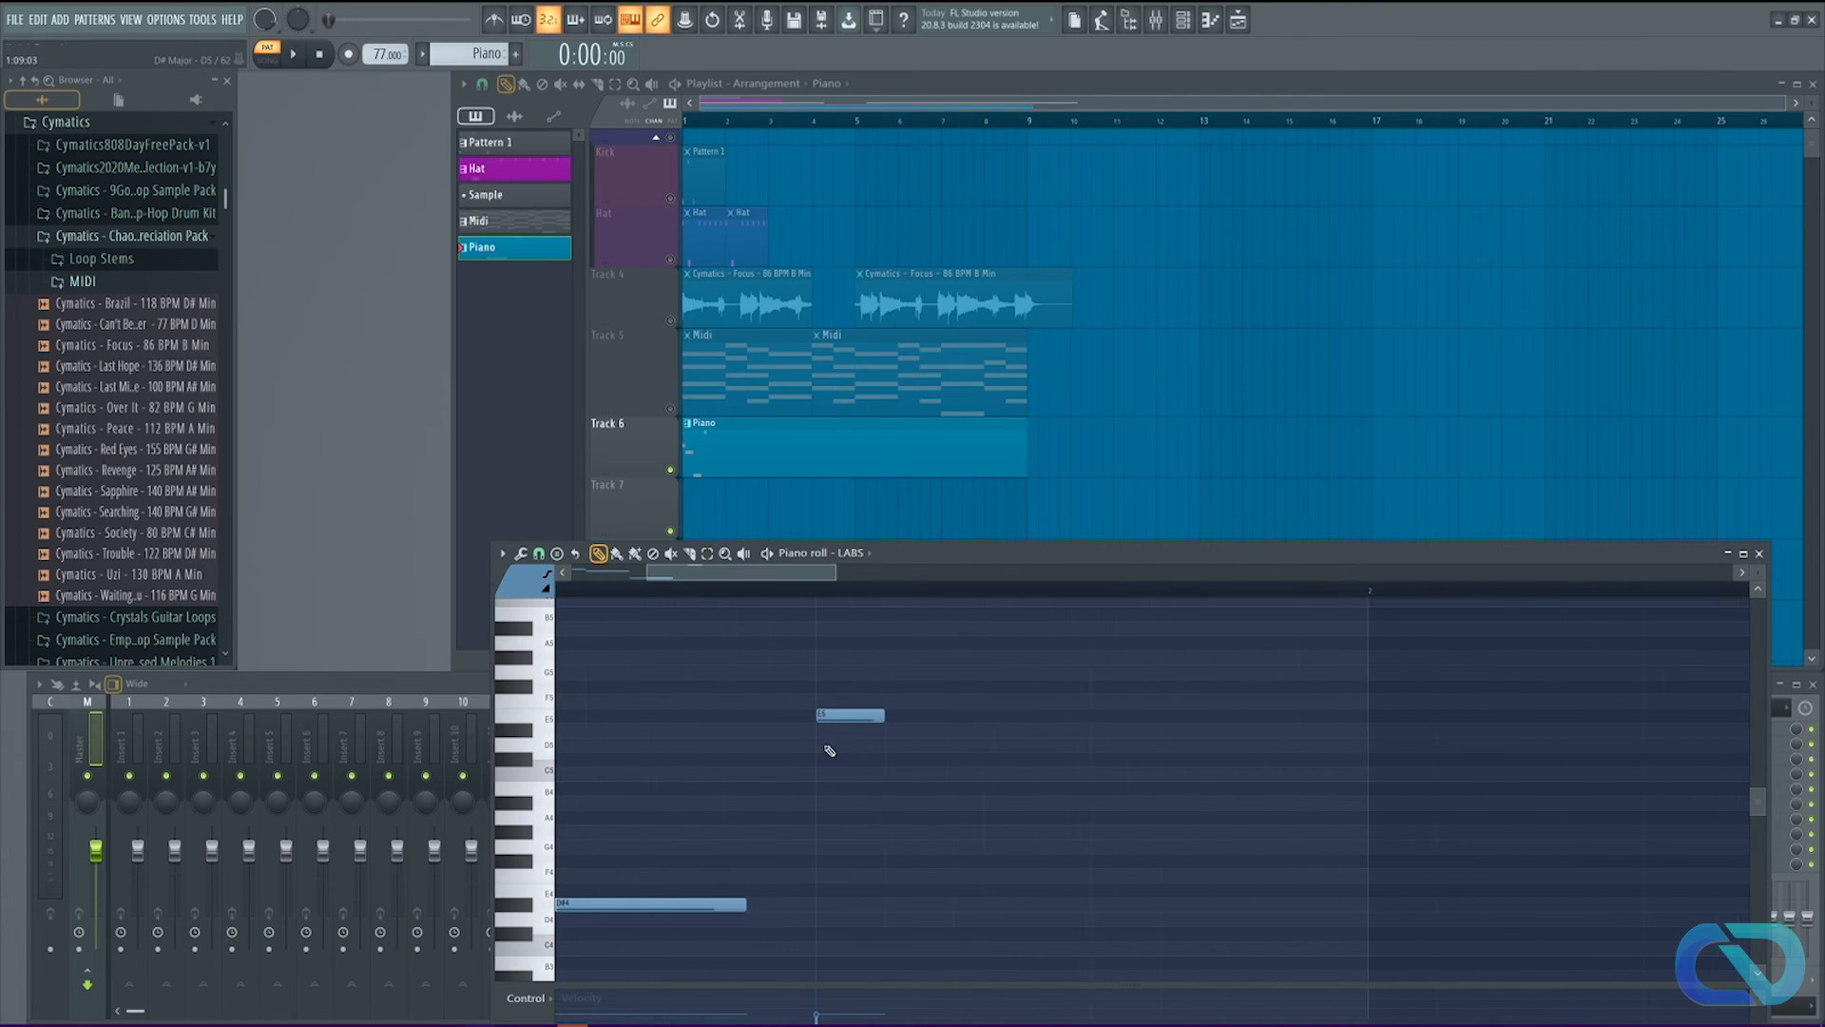
pyautogui.moveTo(901, 715)
pyautogui.mouseDown()
pyautogui.moveTo(807, 715)
pyautogui.moveTo(834, 715)
pyautogui.mouseUp()
pyautogui.click(859, 715)
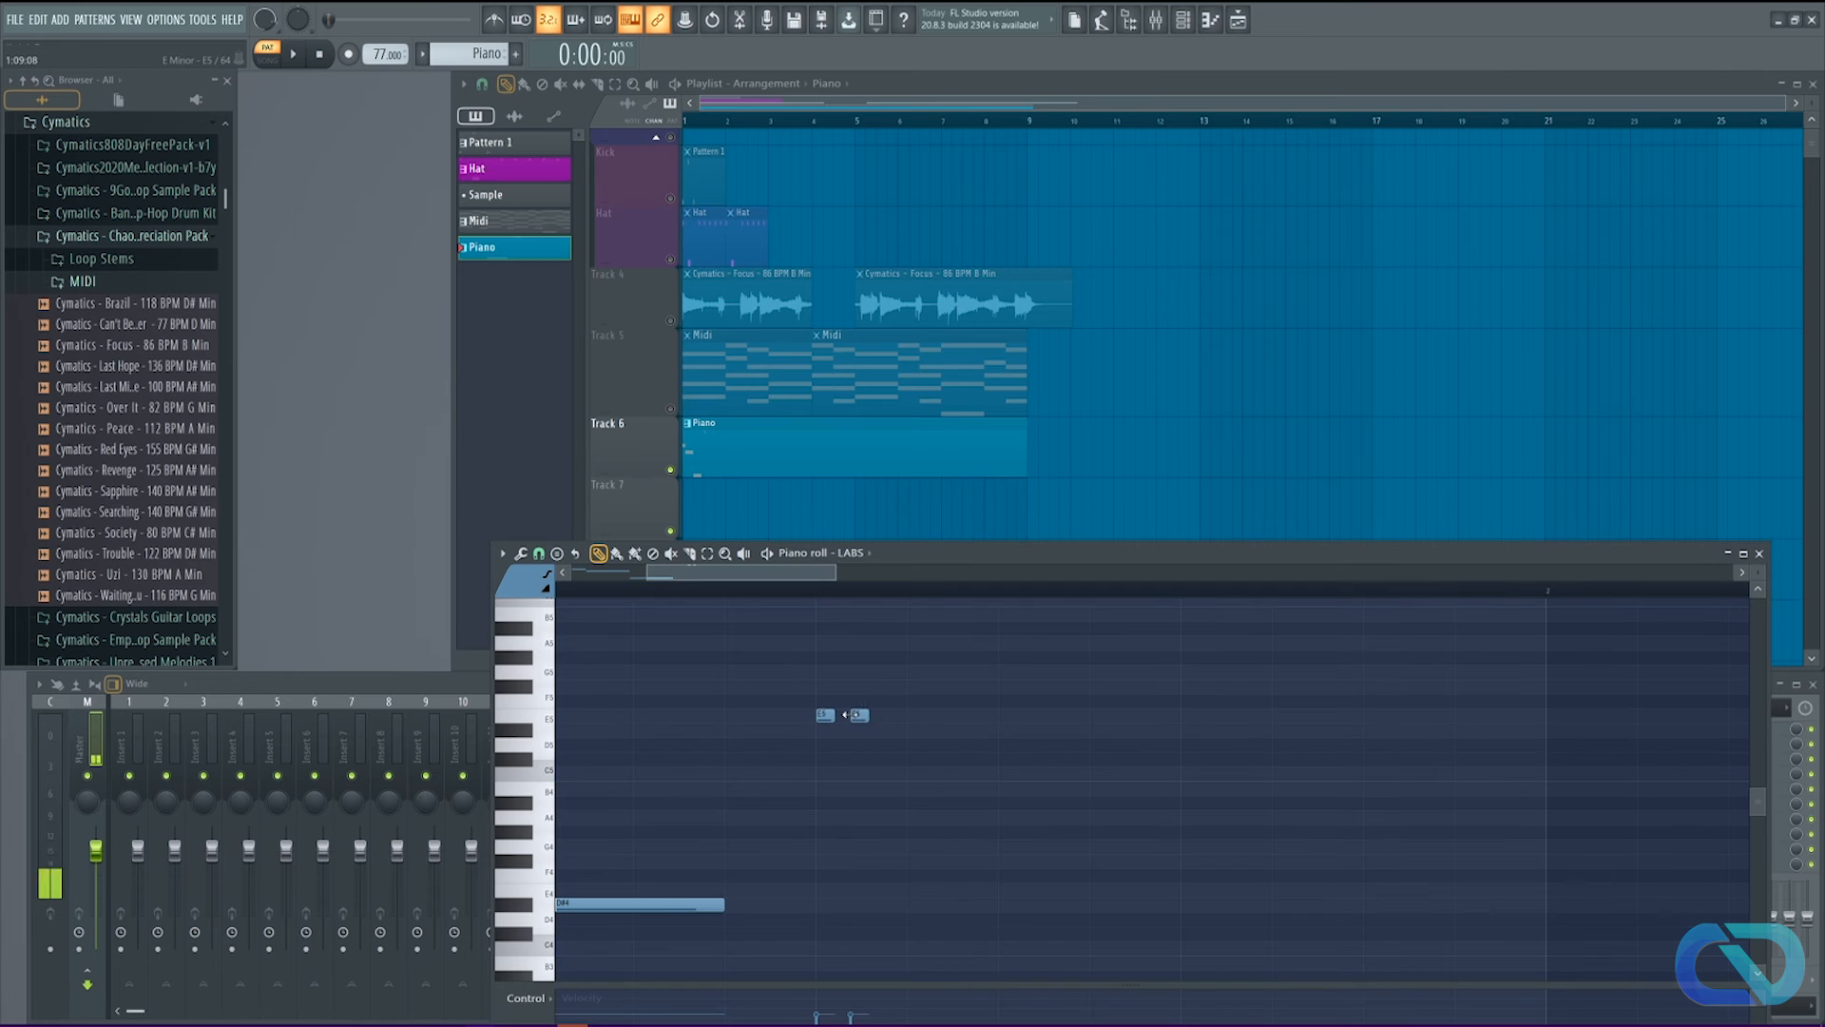
# Step: Add a third short E5 note to the piano pattern, space the three E5 notes apart, play the pattern and close the piano roll
pyautogui.click(884, 715)
pyautogui.moveTo(891, 718); pyautogui.dragTo(859, 718)
pyautogui.press('space')
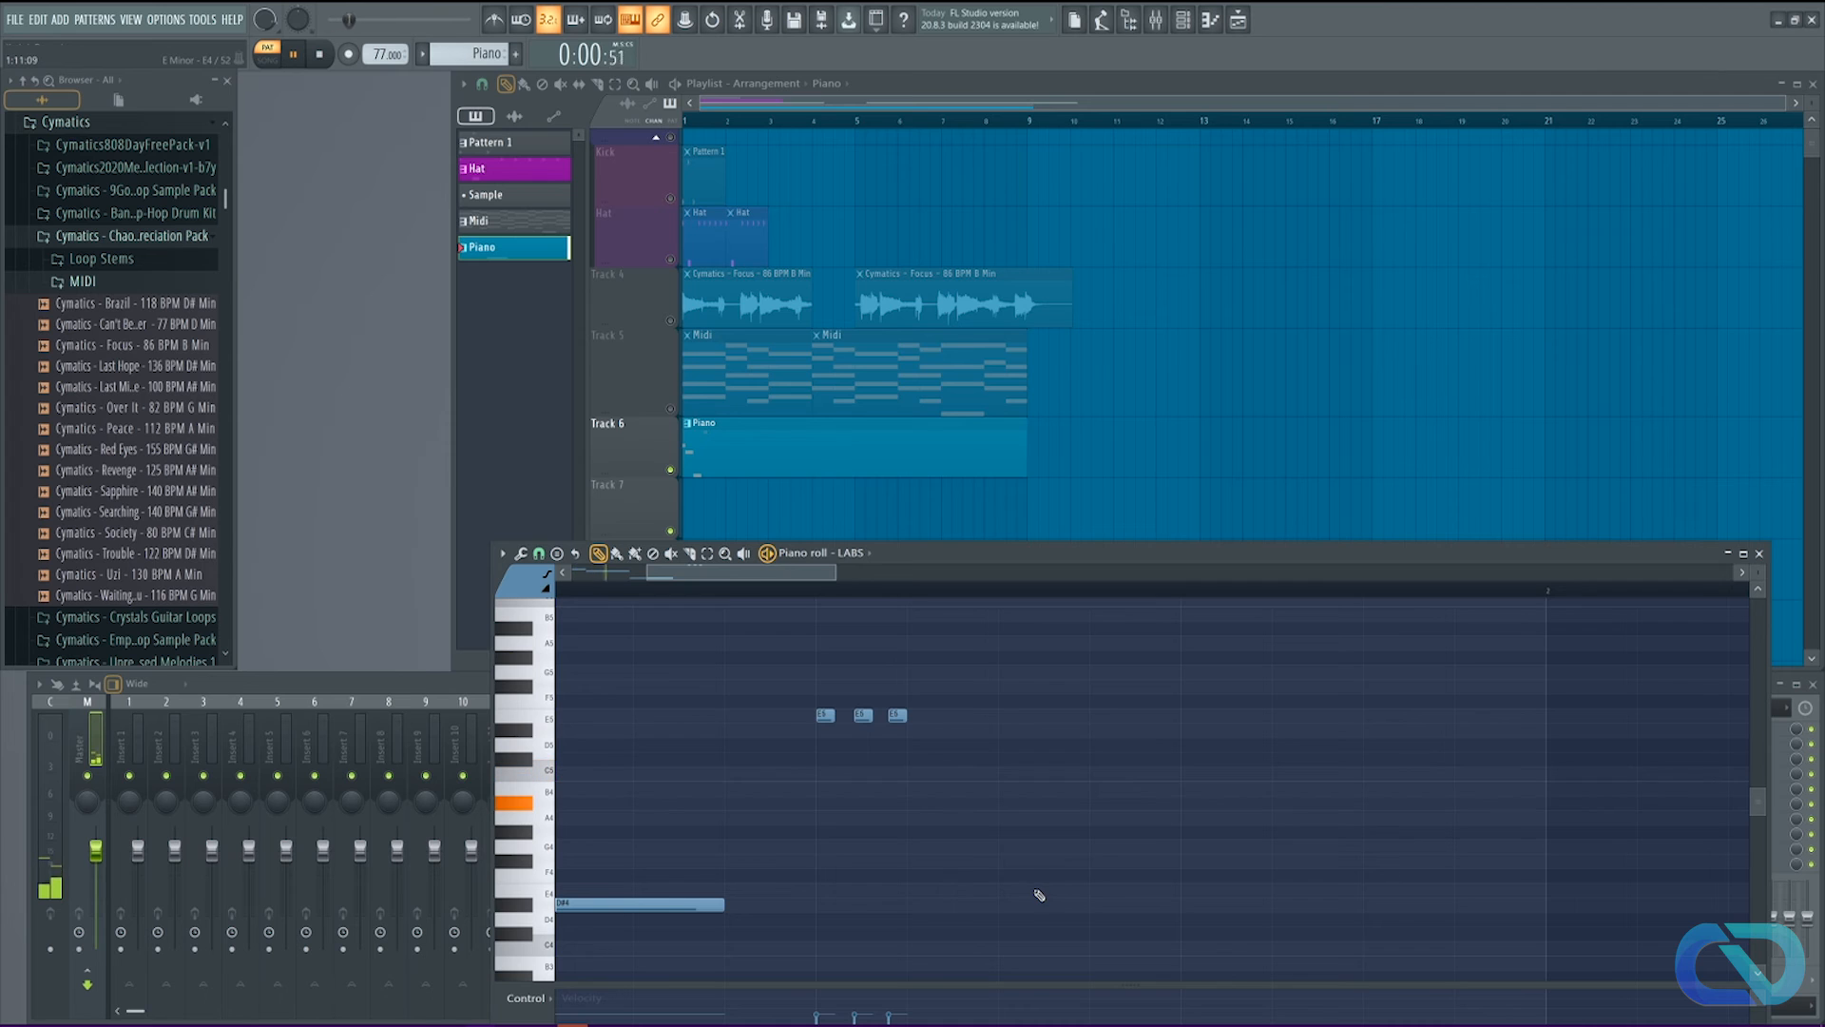
pyautogui.press('space')
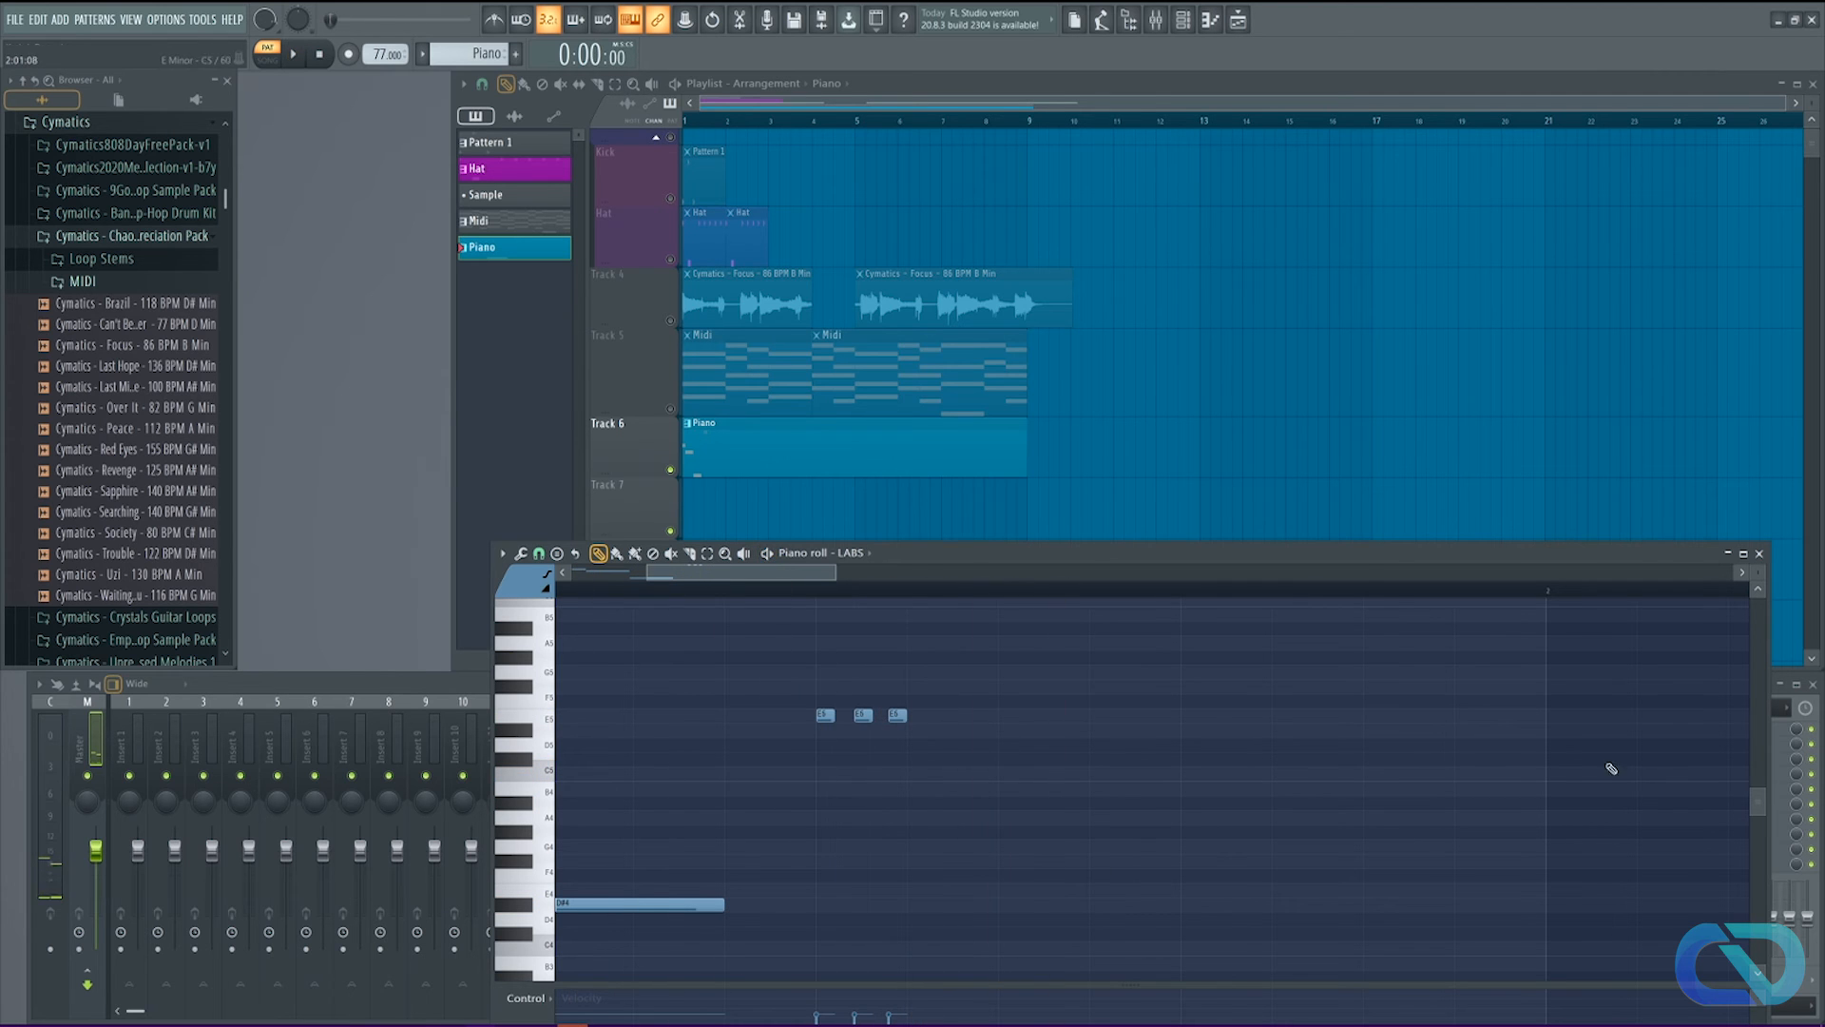
pyautogui.scroll(-4, 1036, 742)
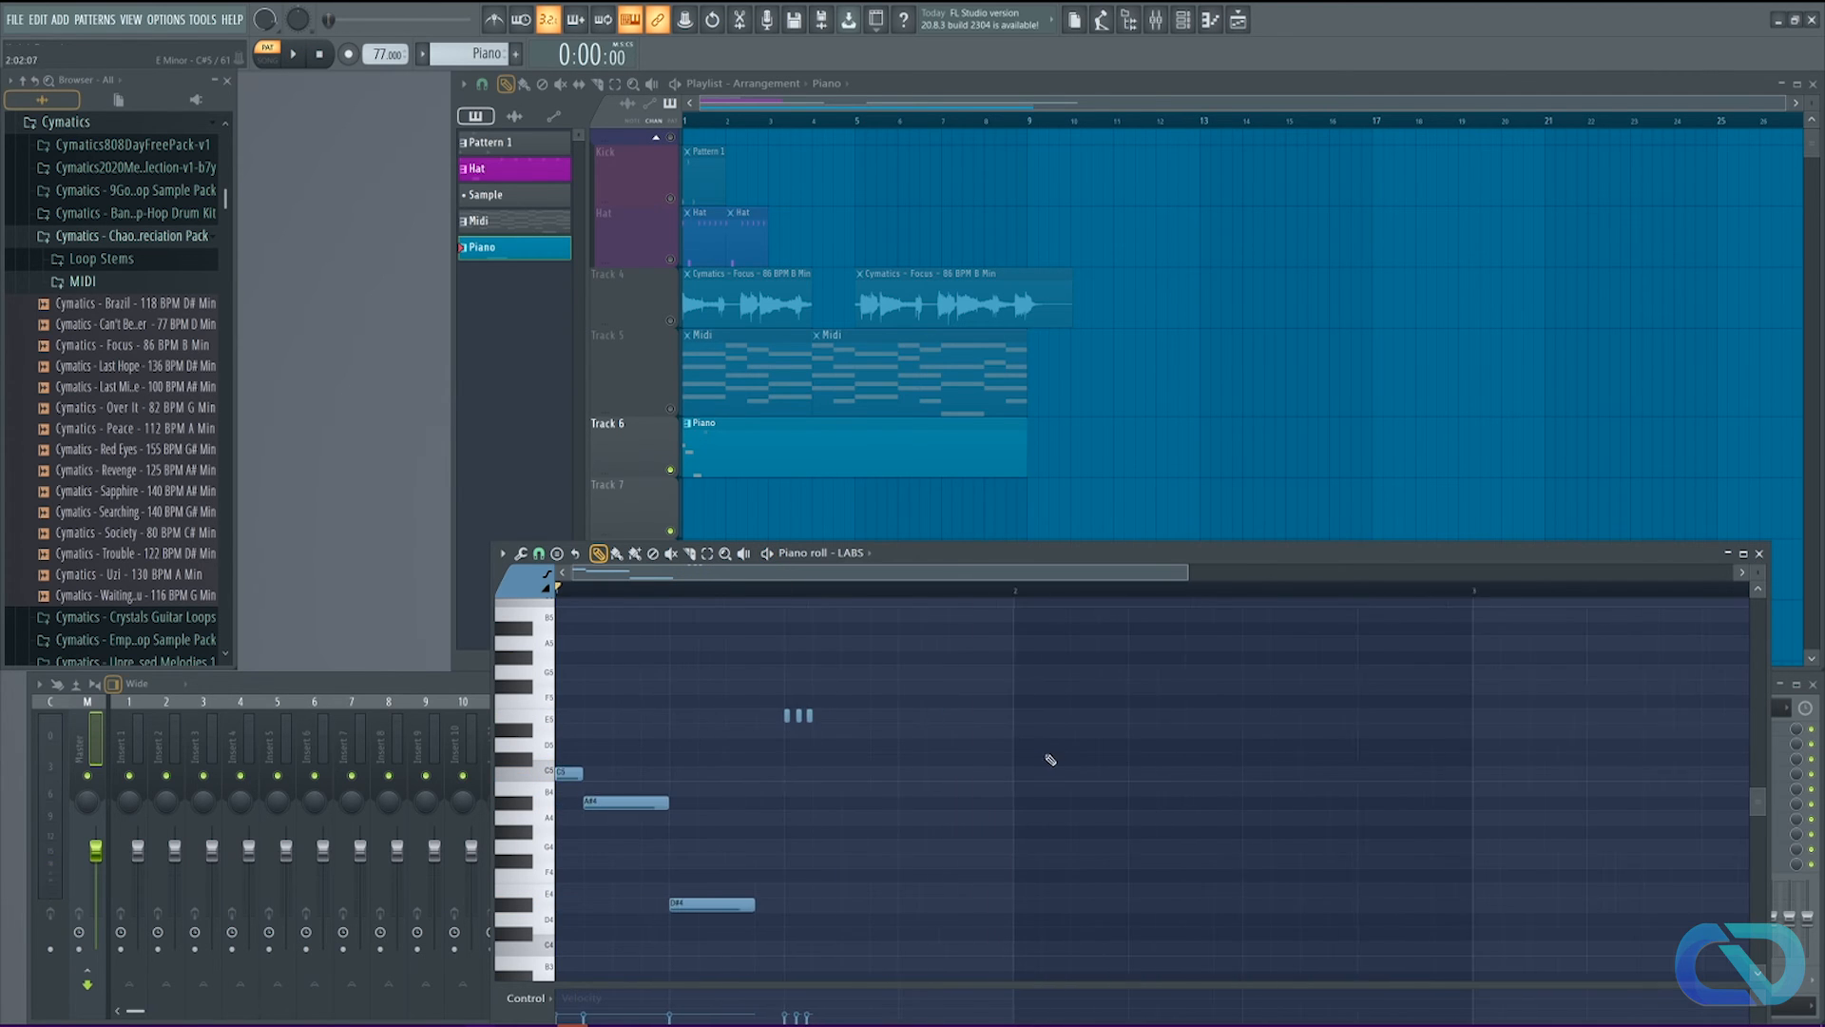
pyautogui.scroll(-3, 808, 861)
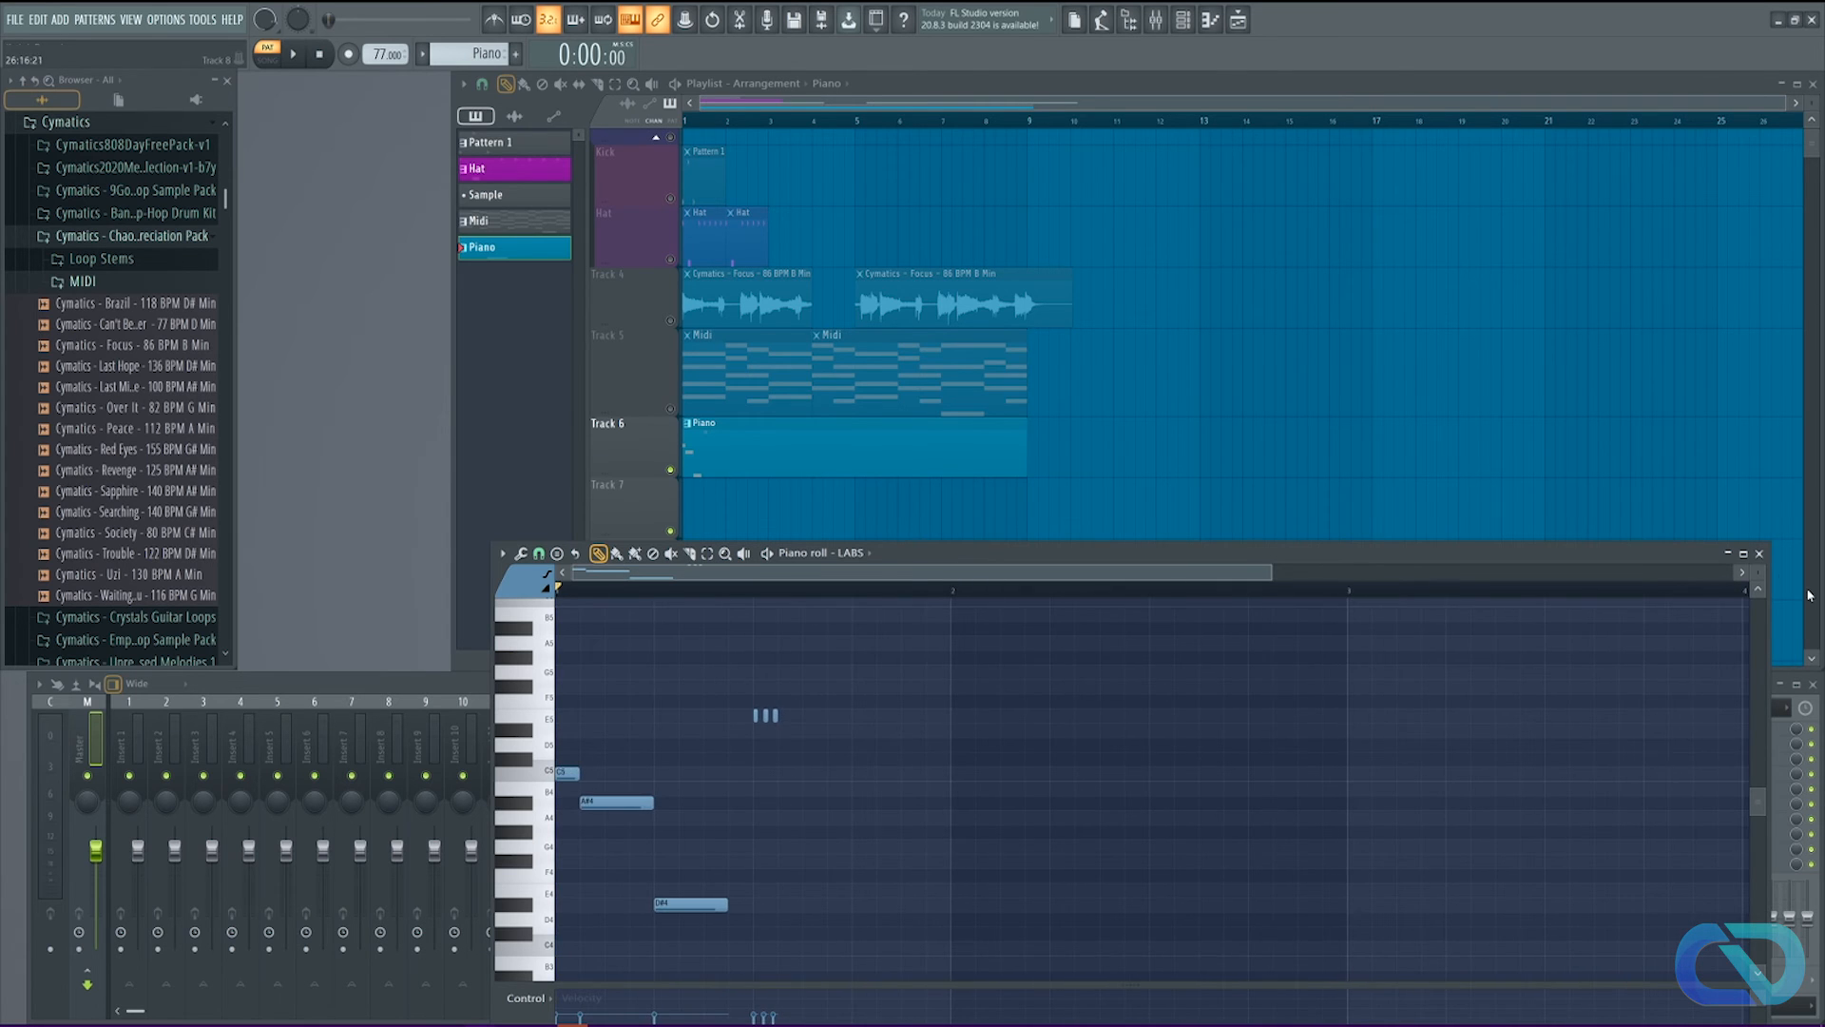
pyautogui.click(1758, 553)
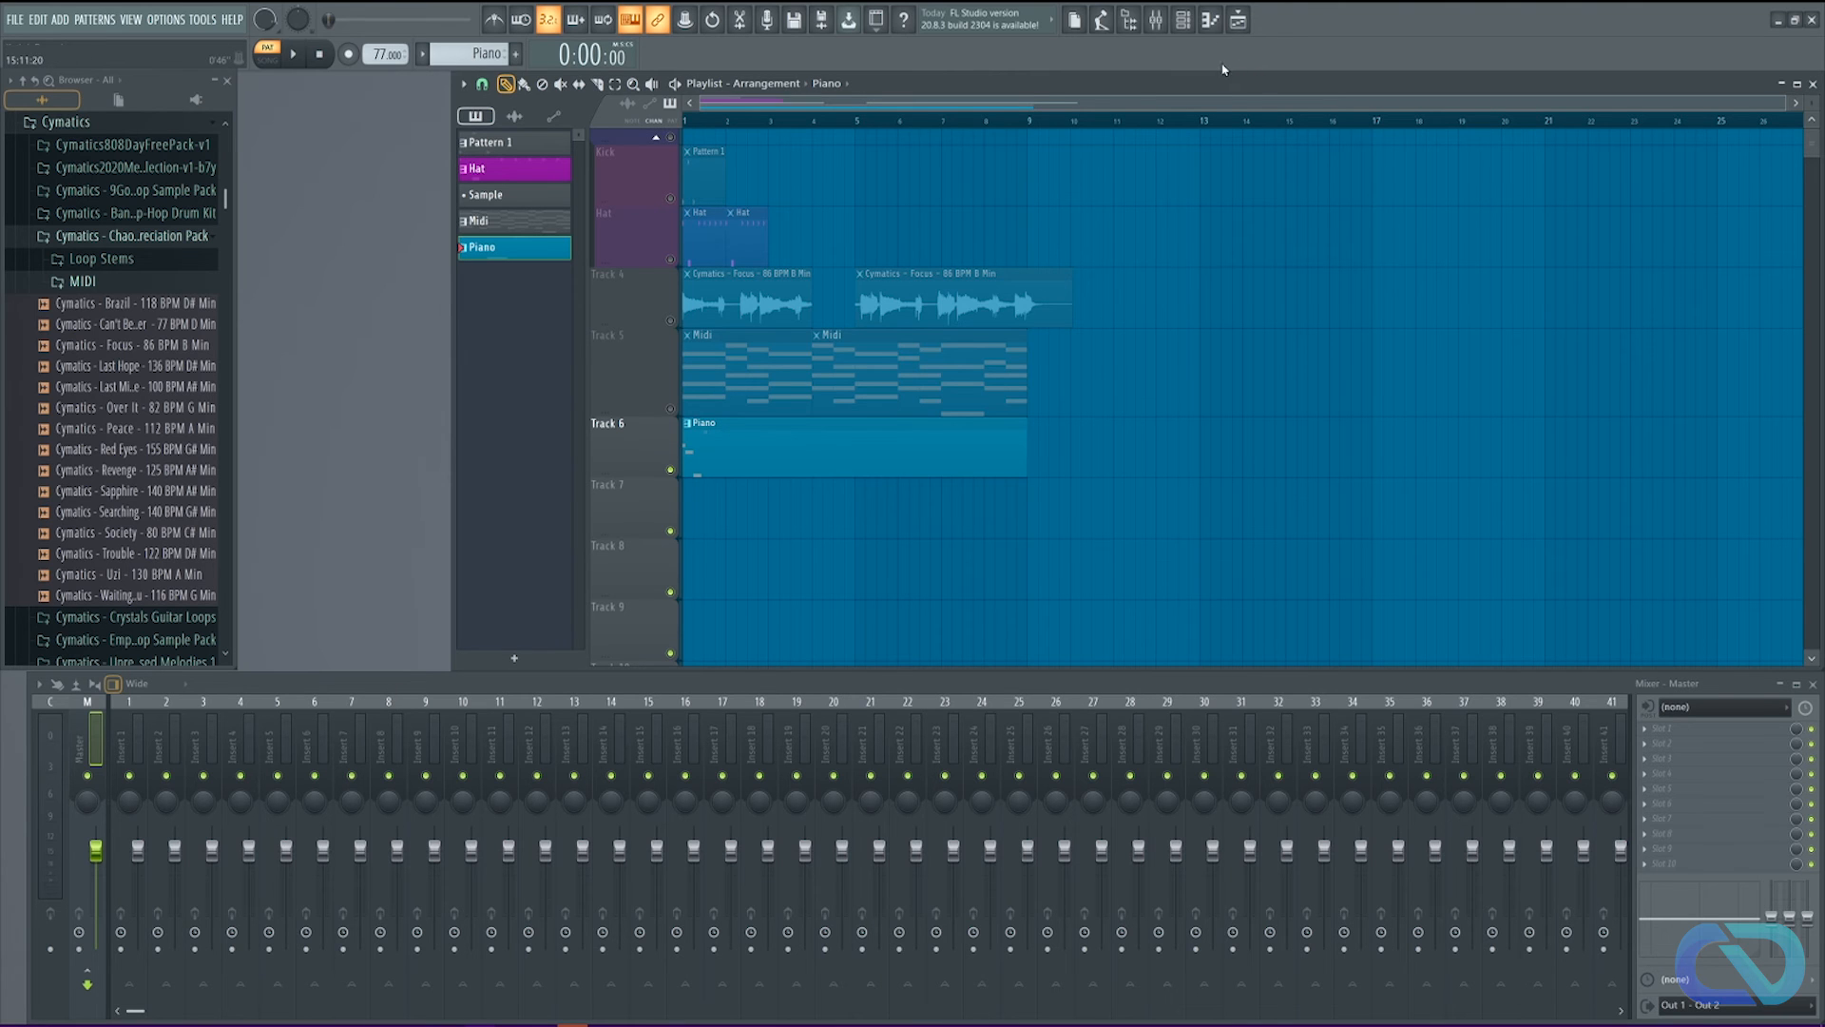
# Step: Route the LABS channel to mixer track 6 in the channel rack and close the rack
pyautogui.click(1188, 22)
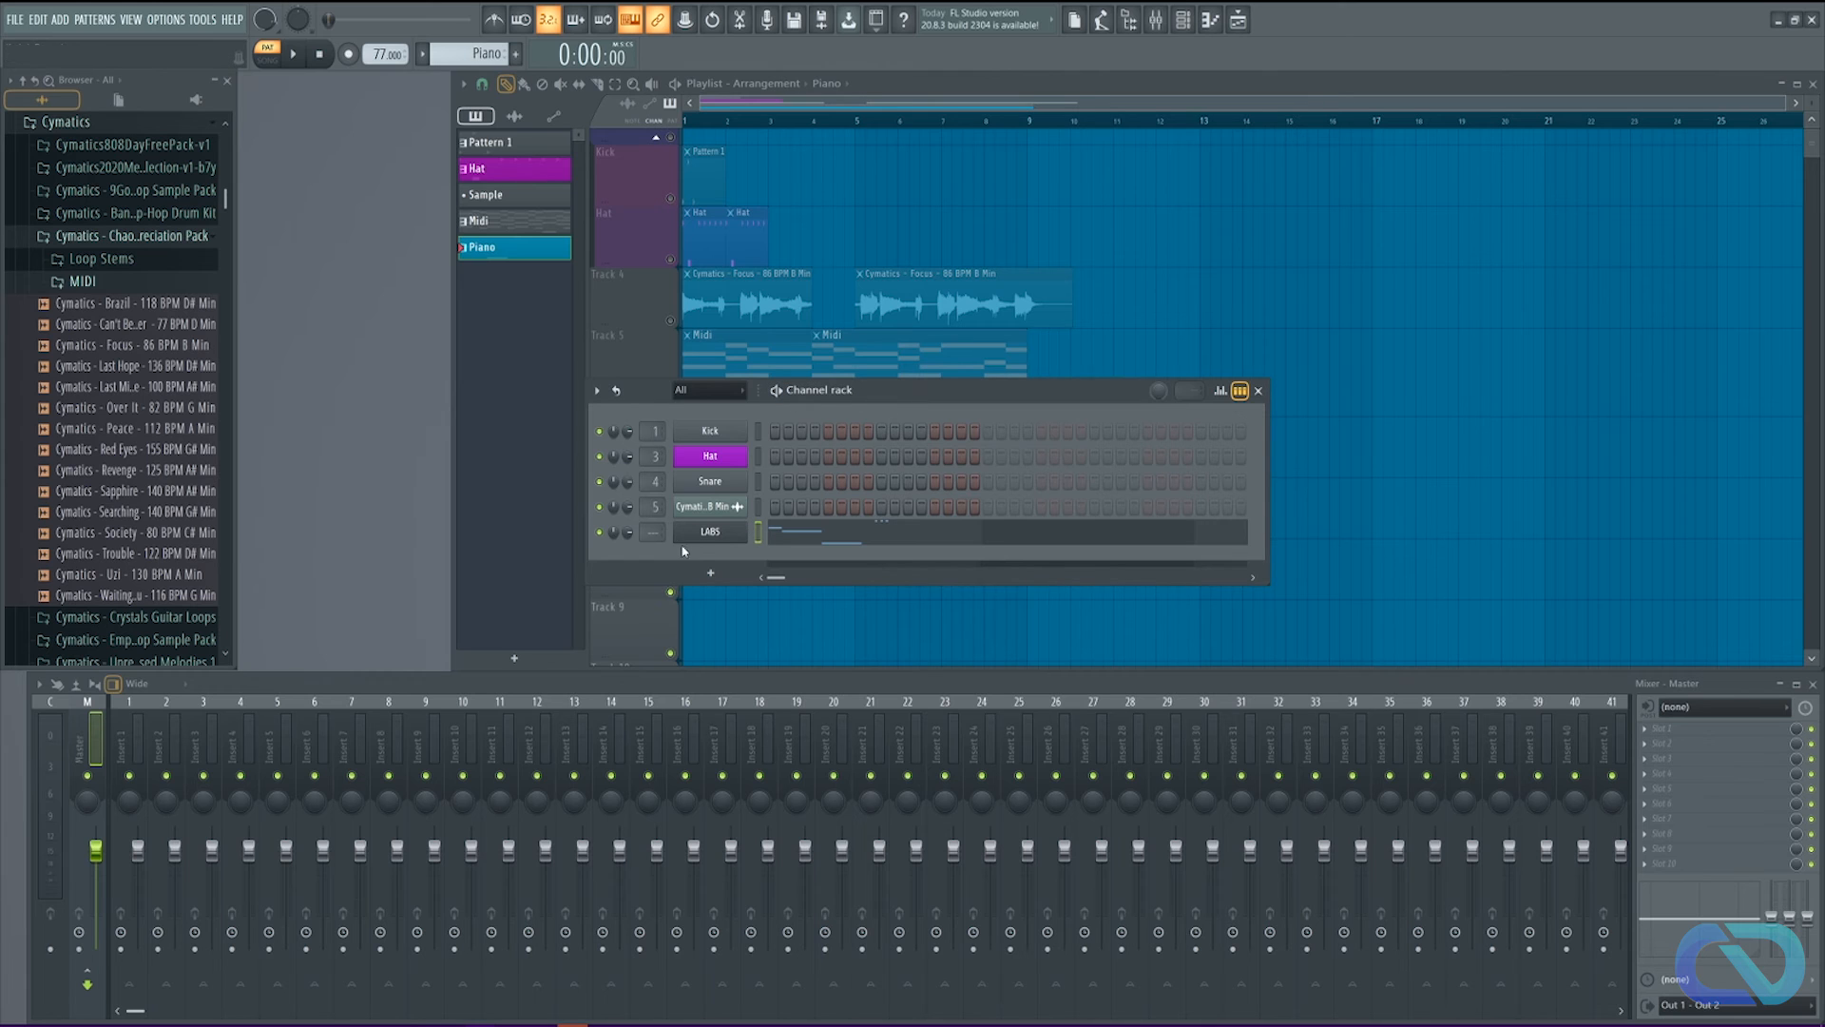
pyautogui.moveTo(653, 533); pyautogui.dragTo(653, 509)
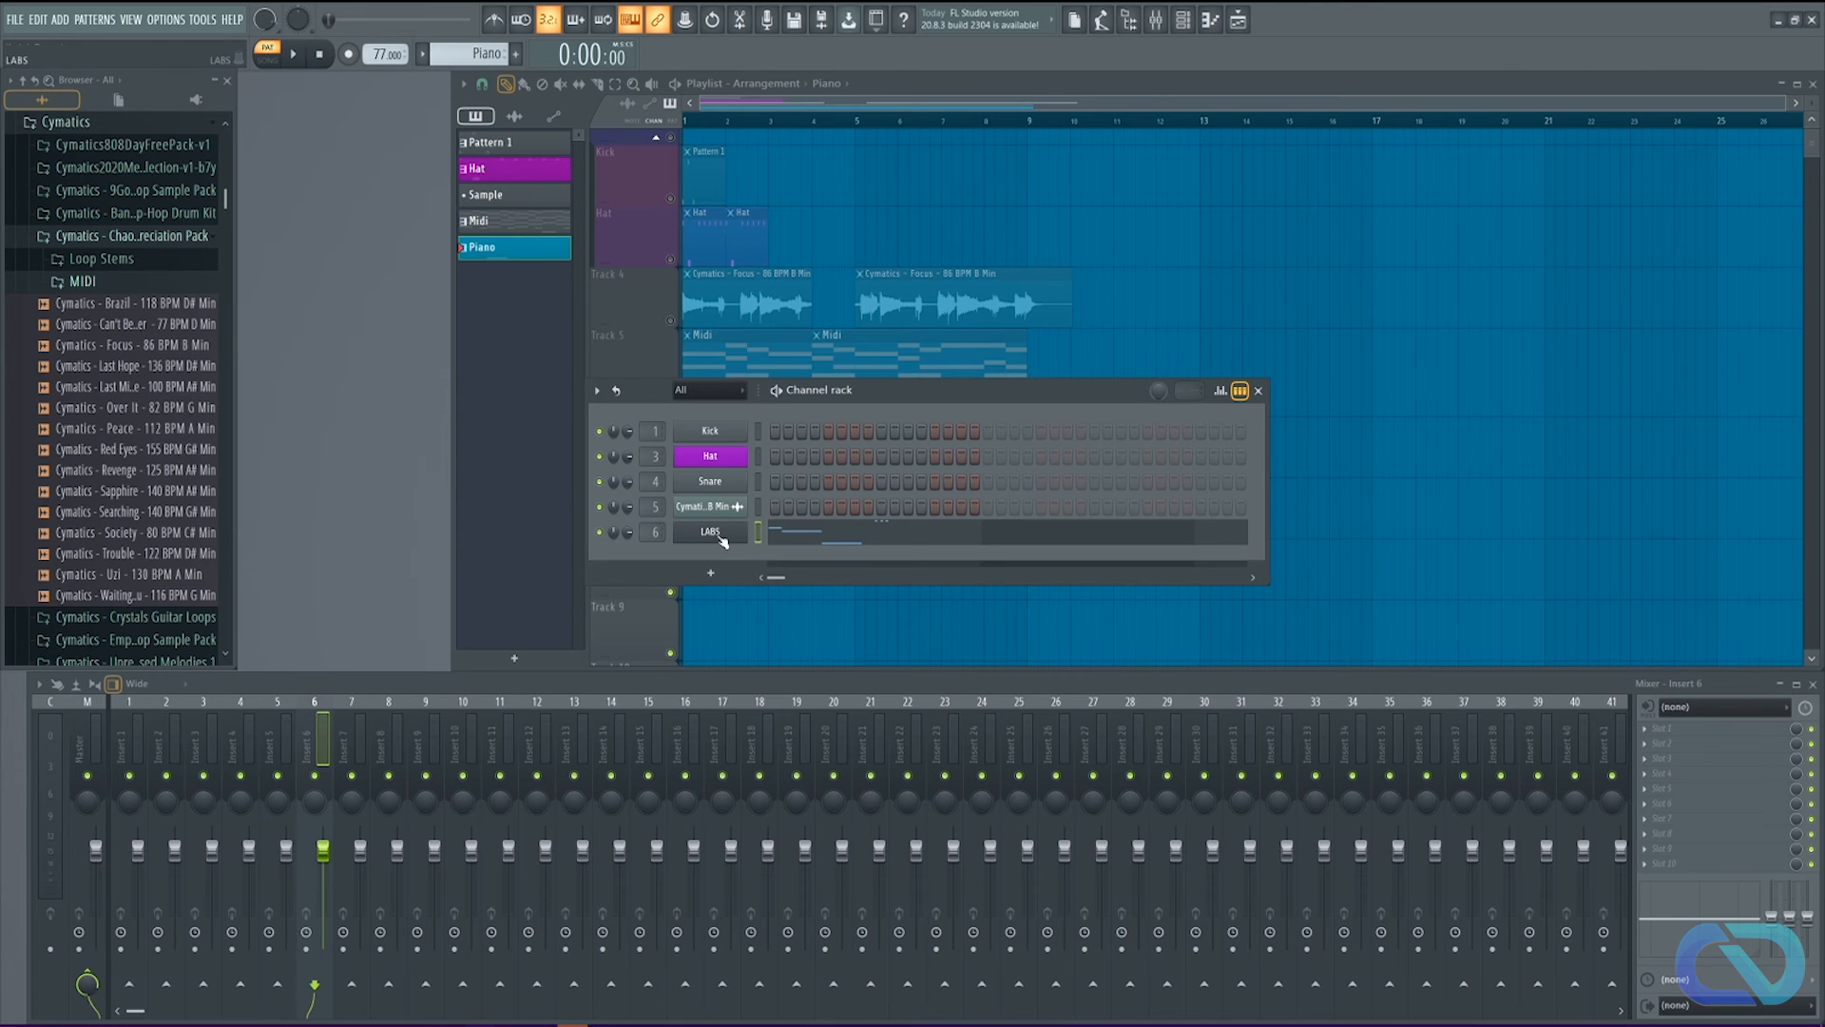
pyautogui.click(1259, 390)
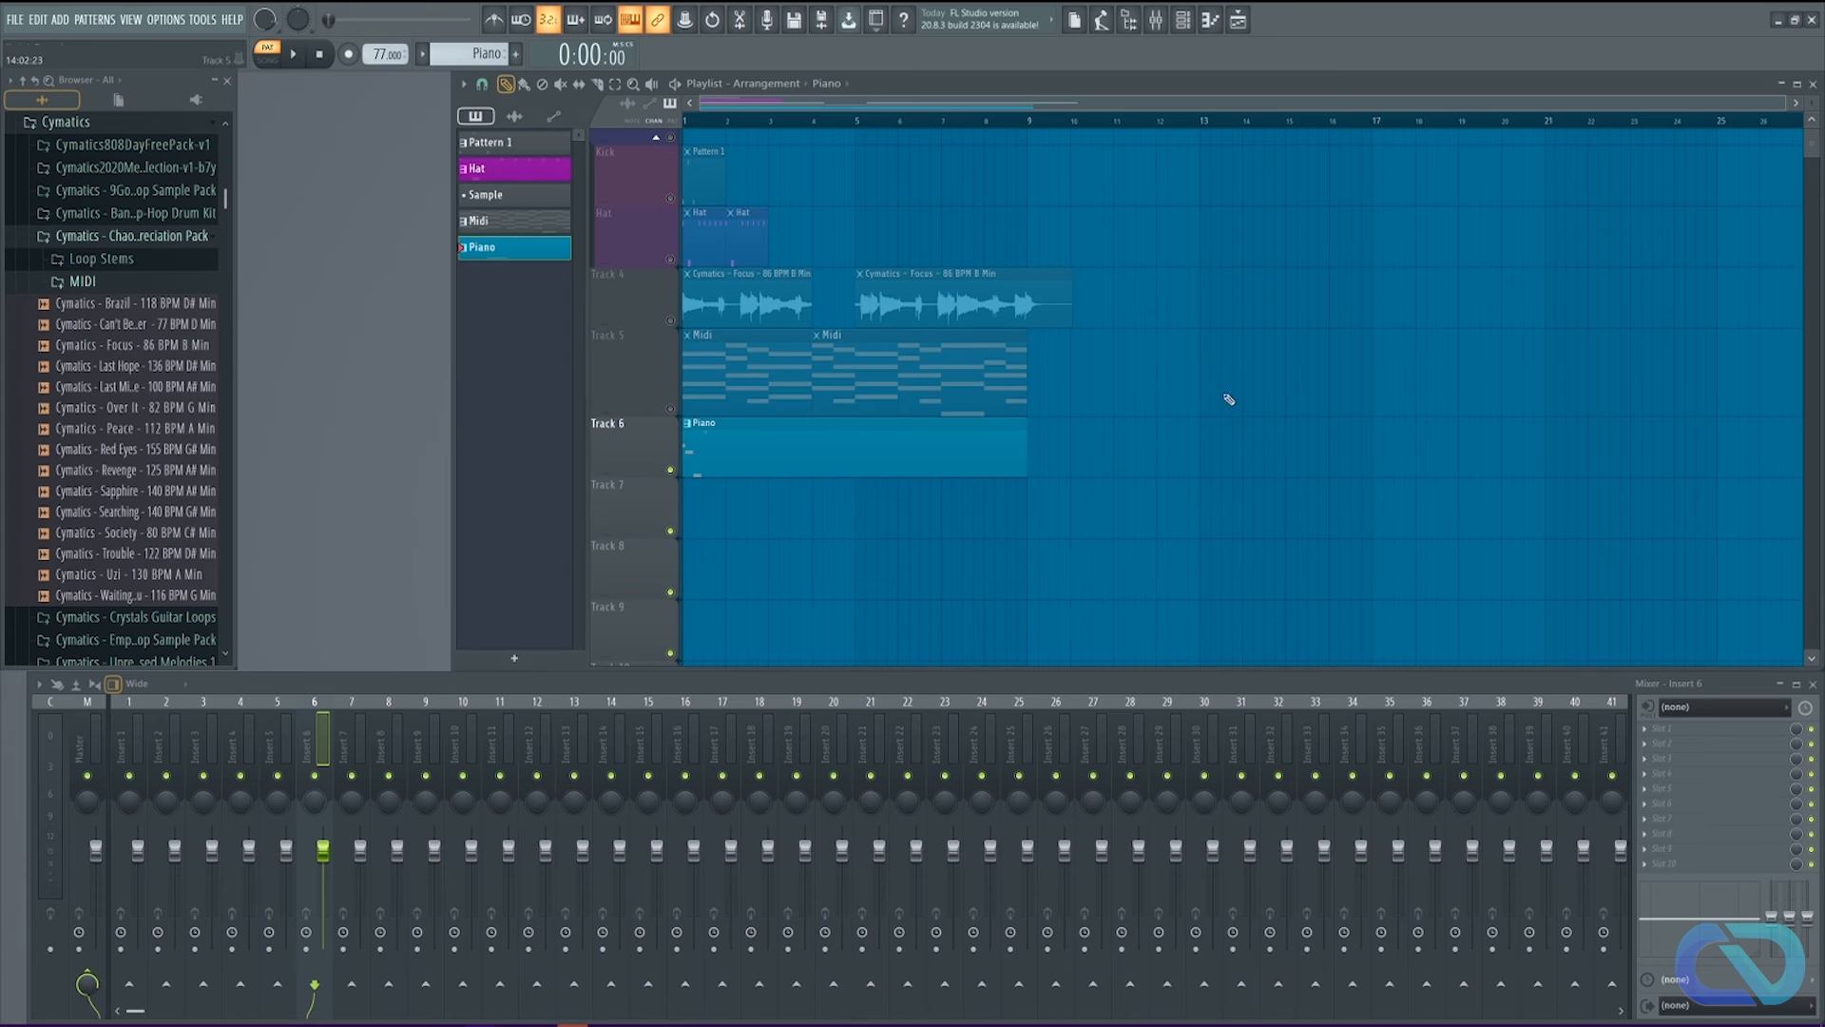
# Step: Name mixer insert 6 Piano and give it a deep sky blue colour
pyautogui.rightClick(311, 706)
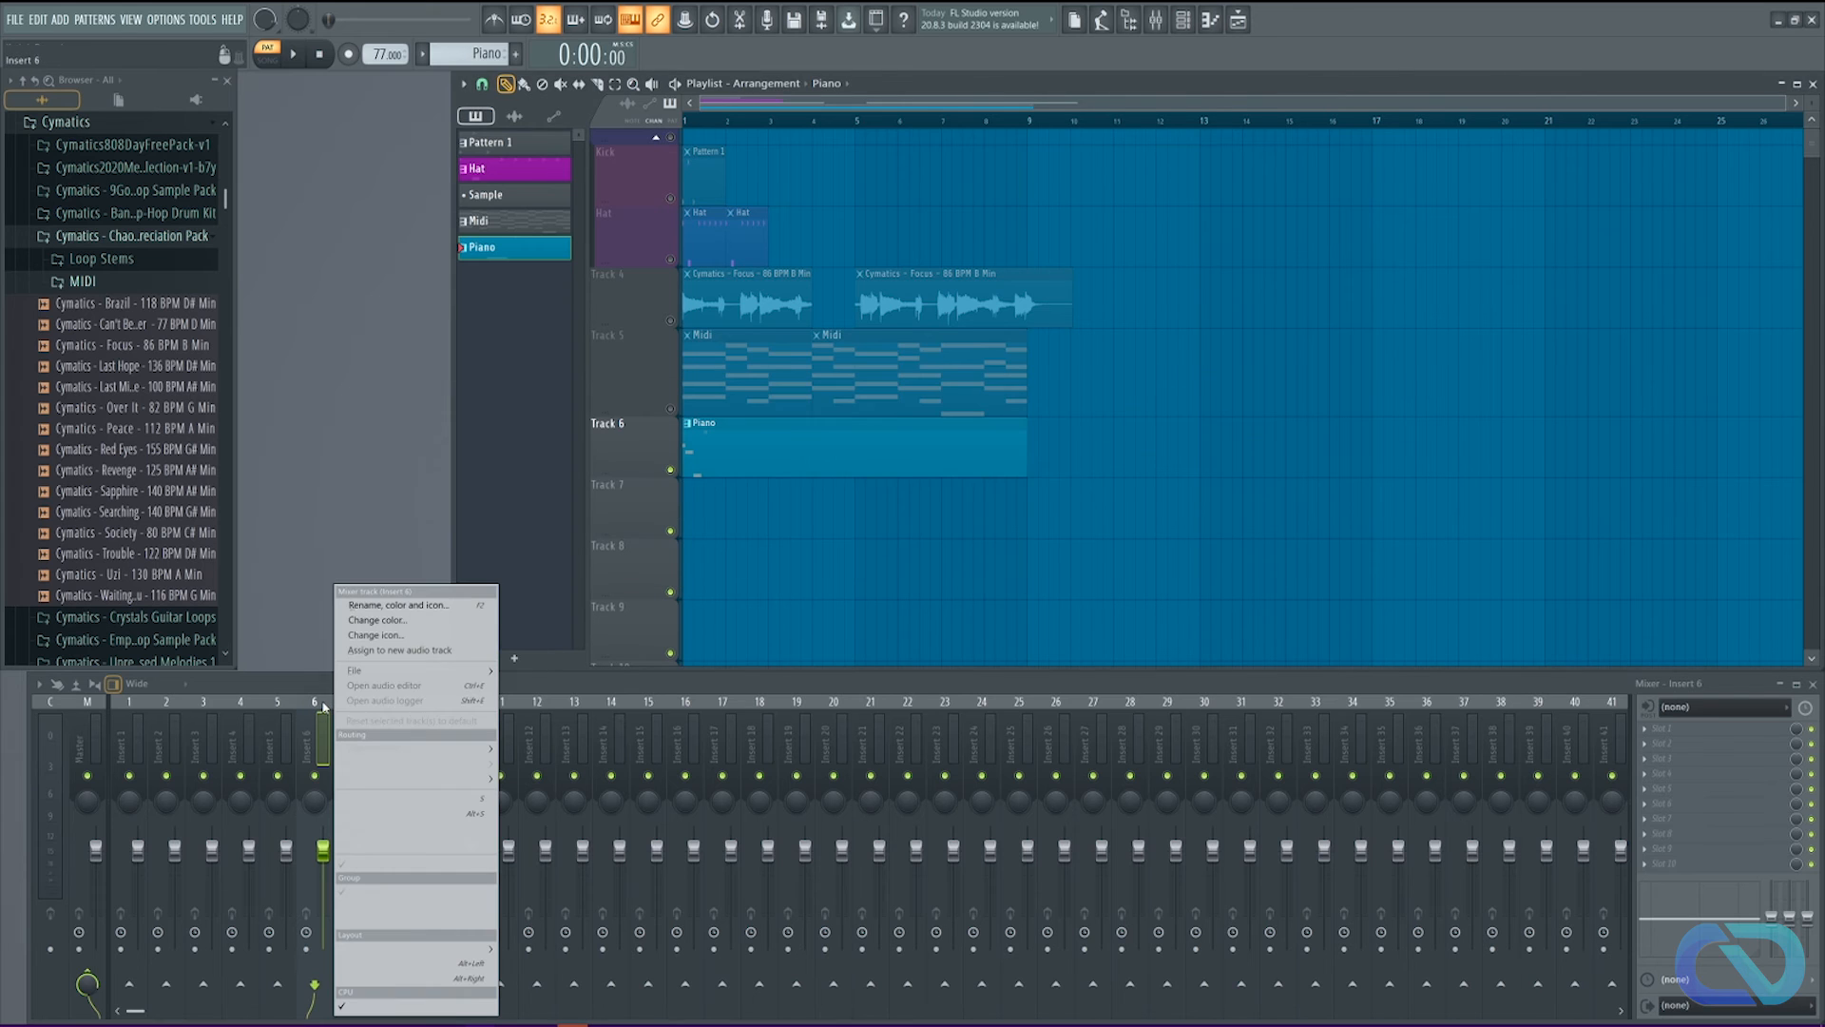
pyautogui.click(388, 605)
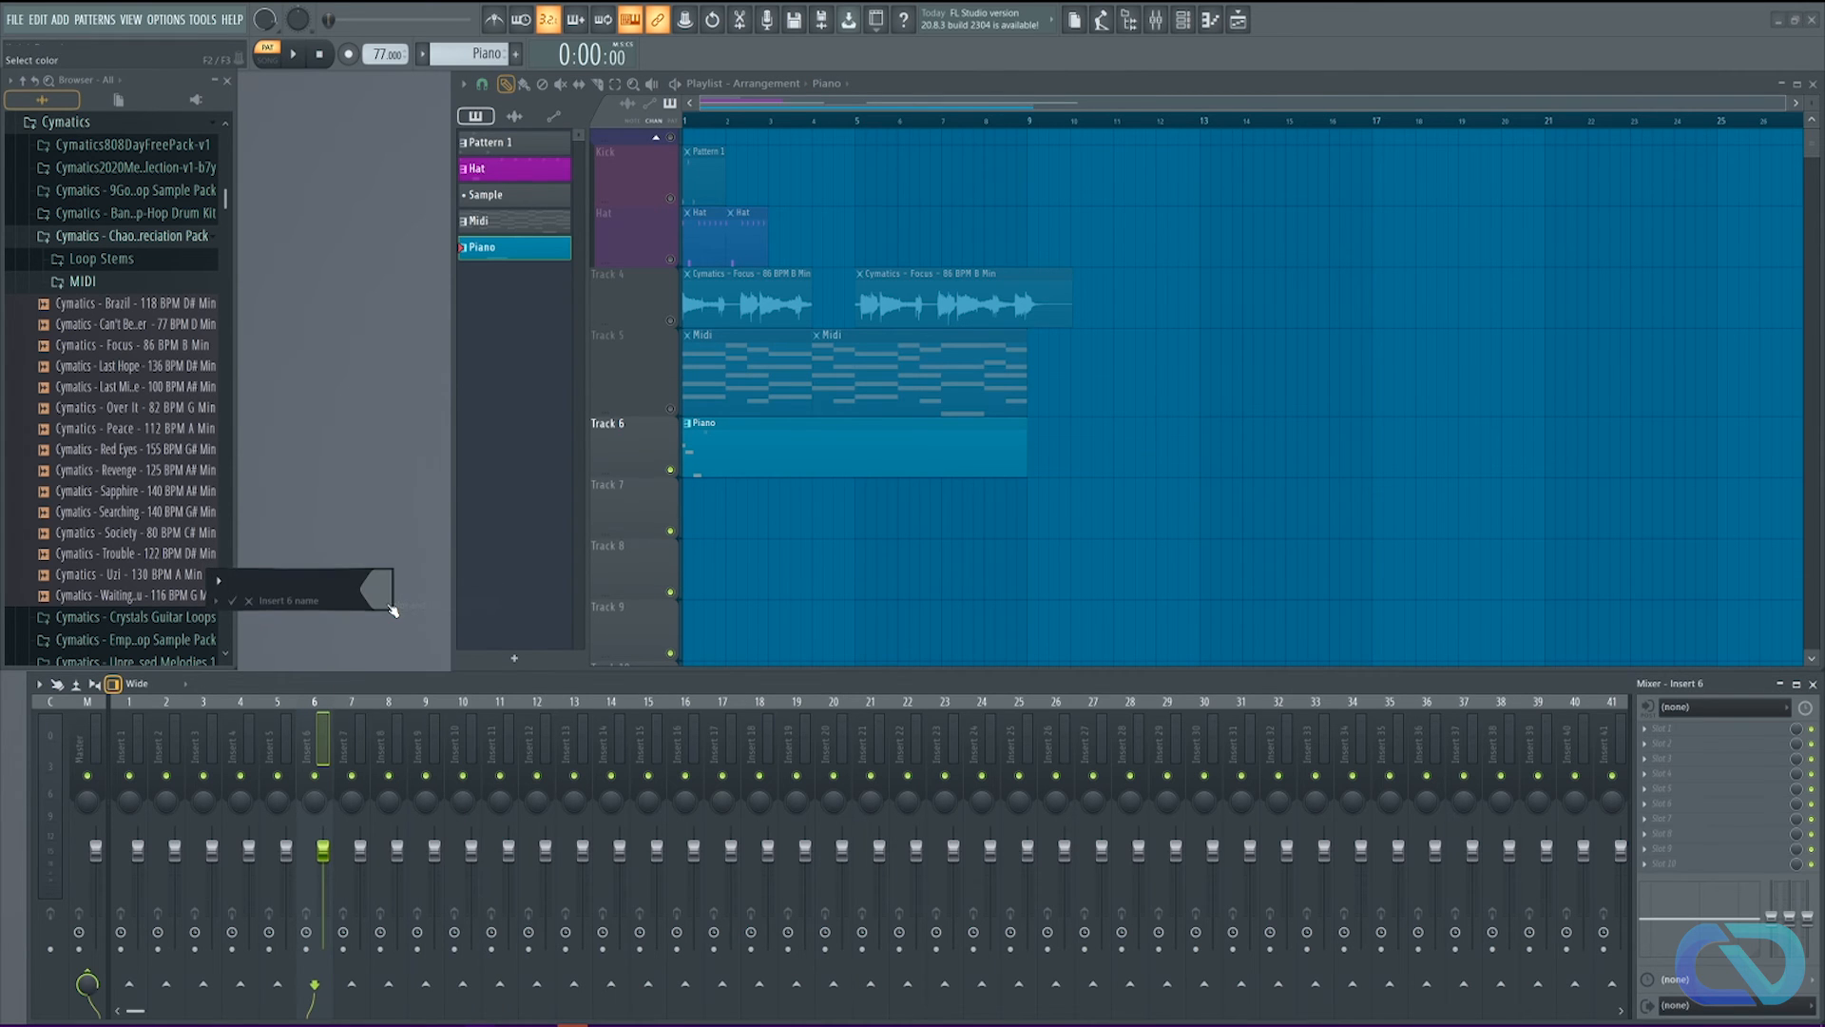
pyautogui.write('Piano')
pyautogui.click(379, 590)
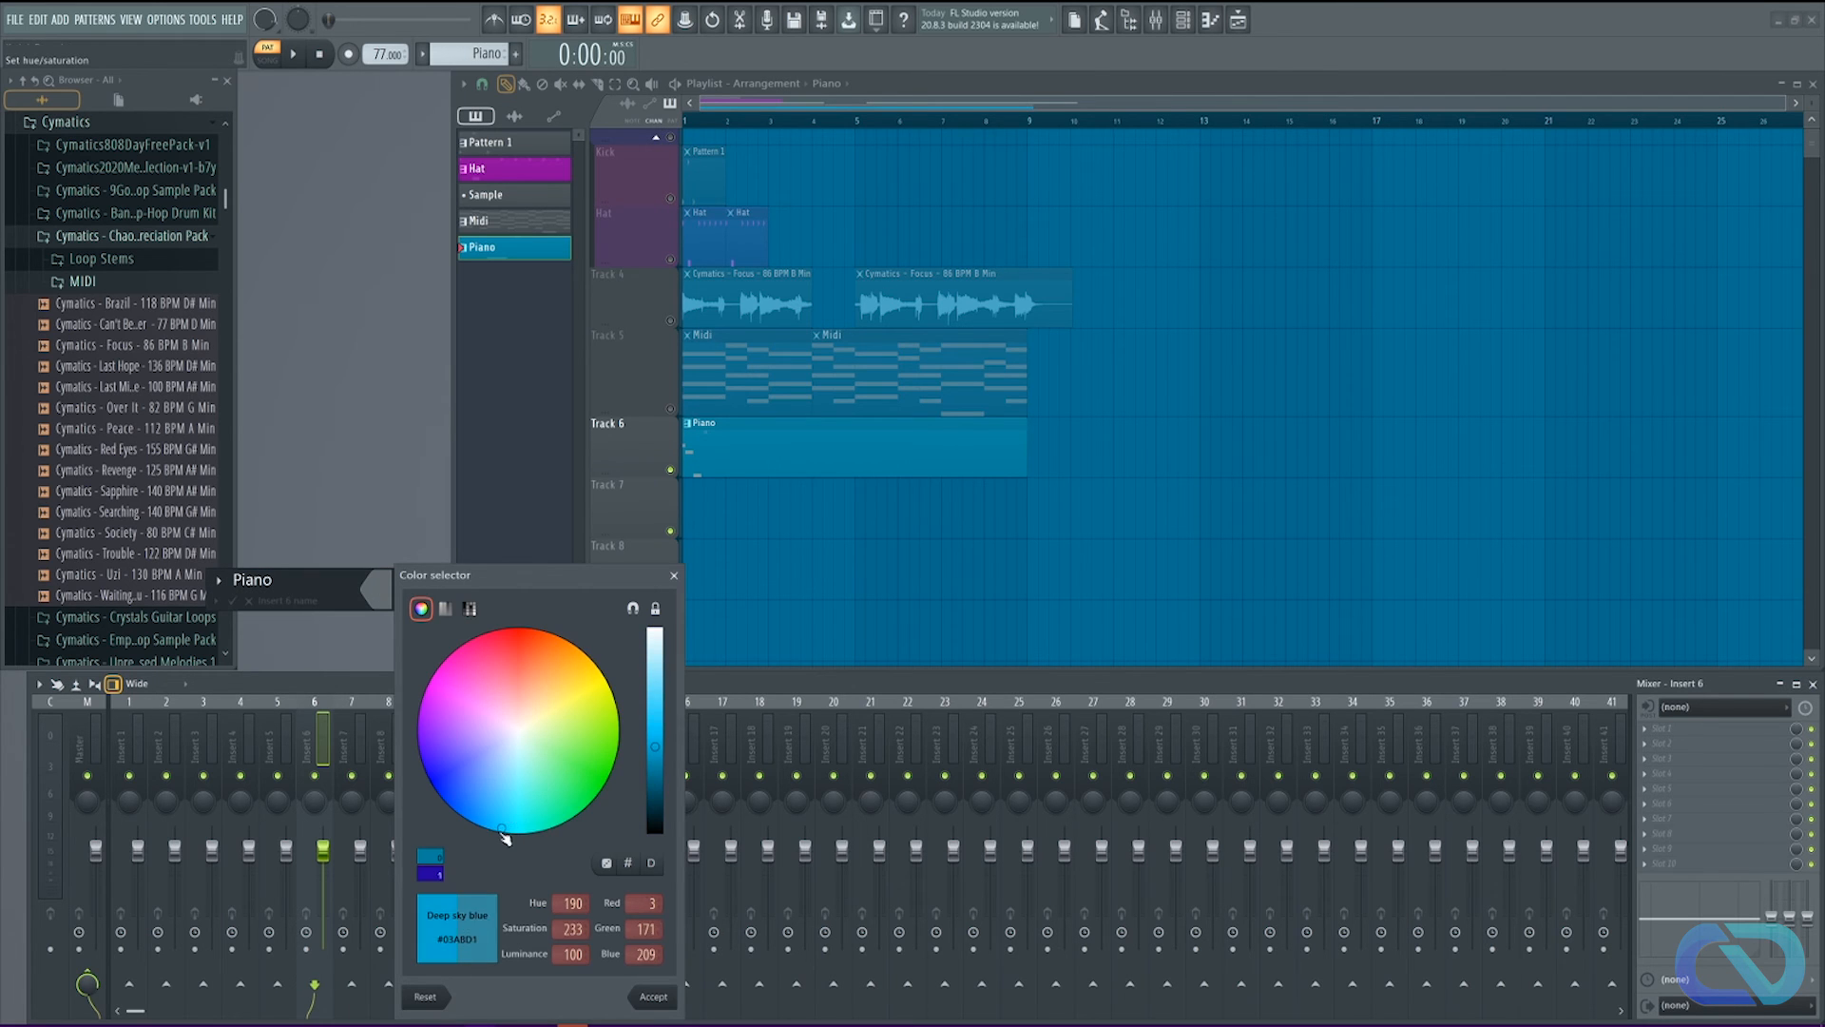
pyautogui.click(654, 998)
pyautogui.click(216, 602)
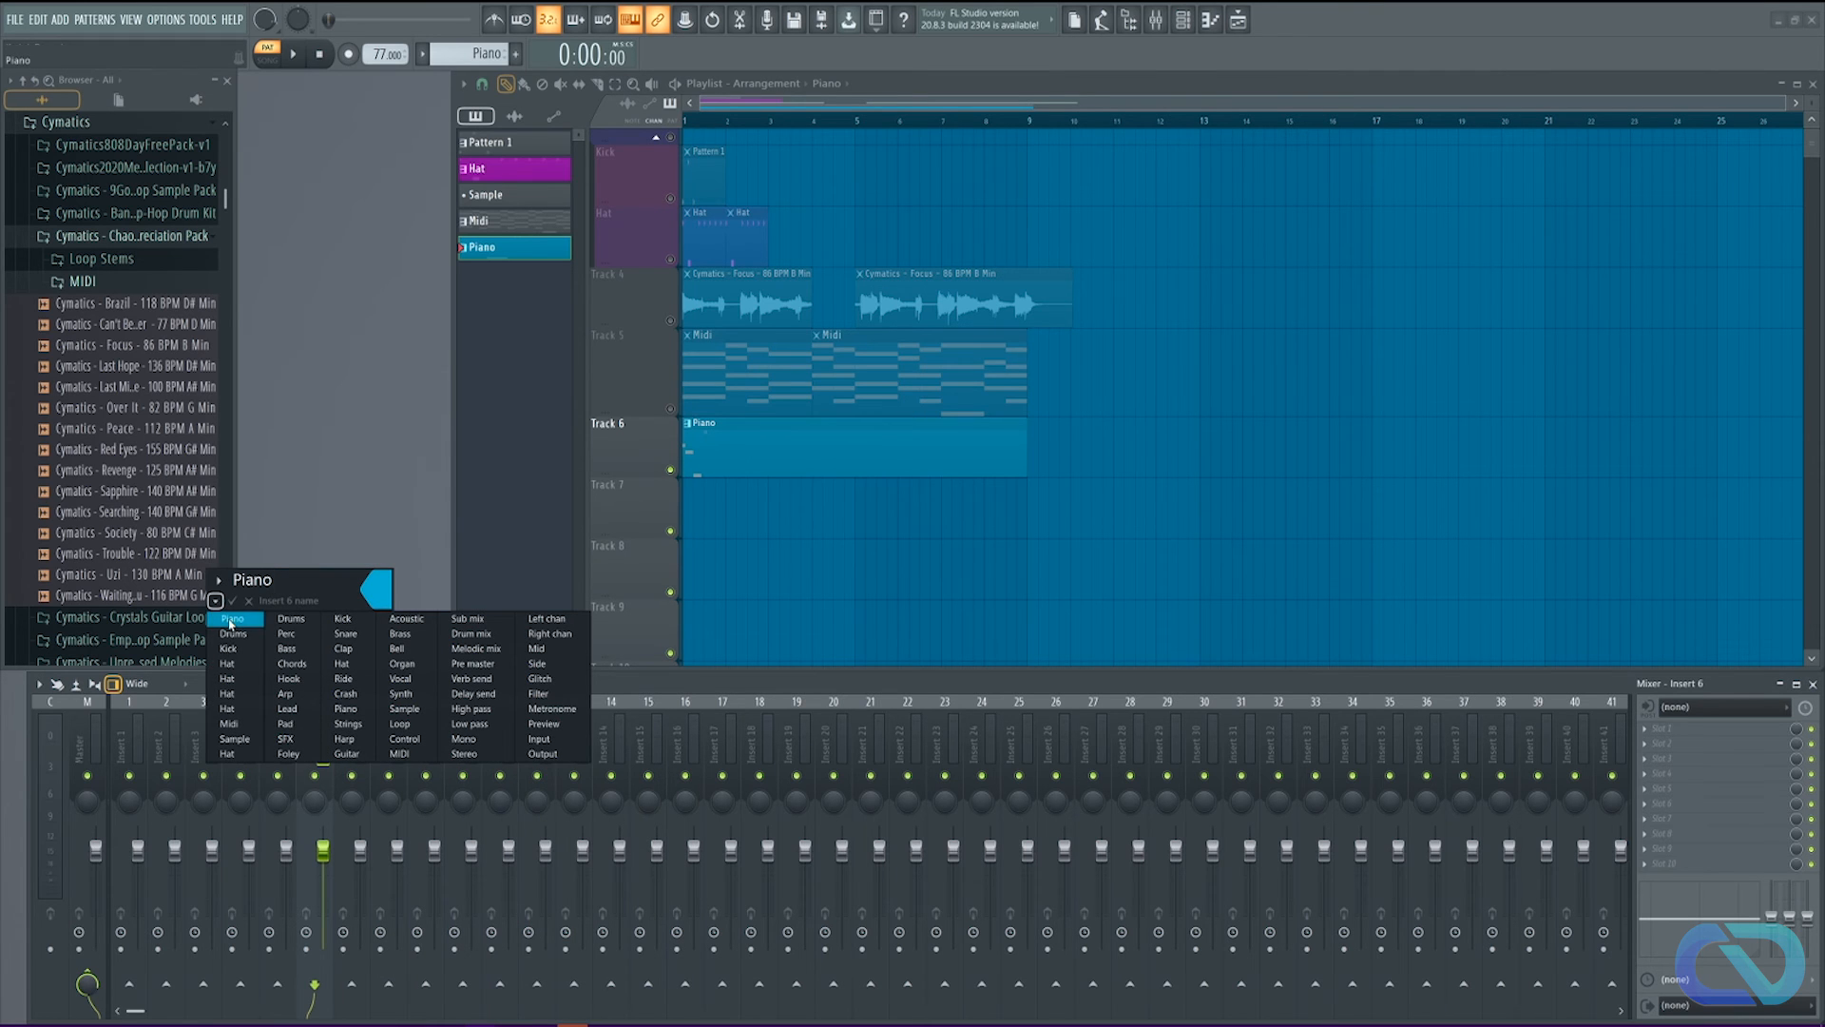
pyautogui.click(230, 620)
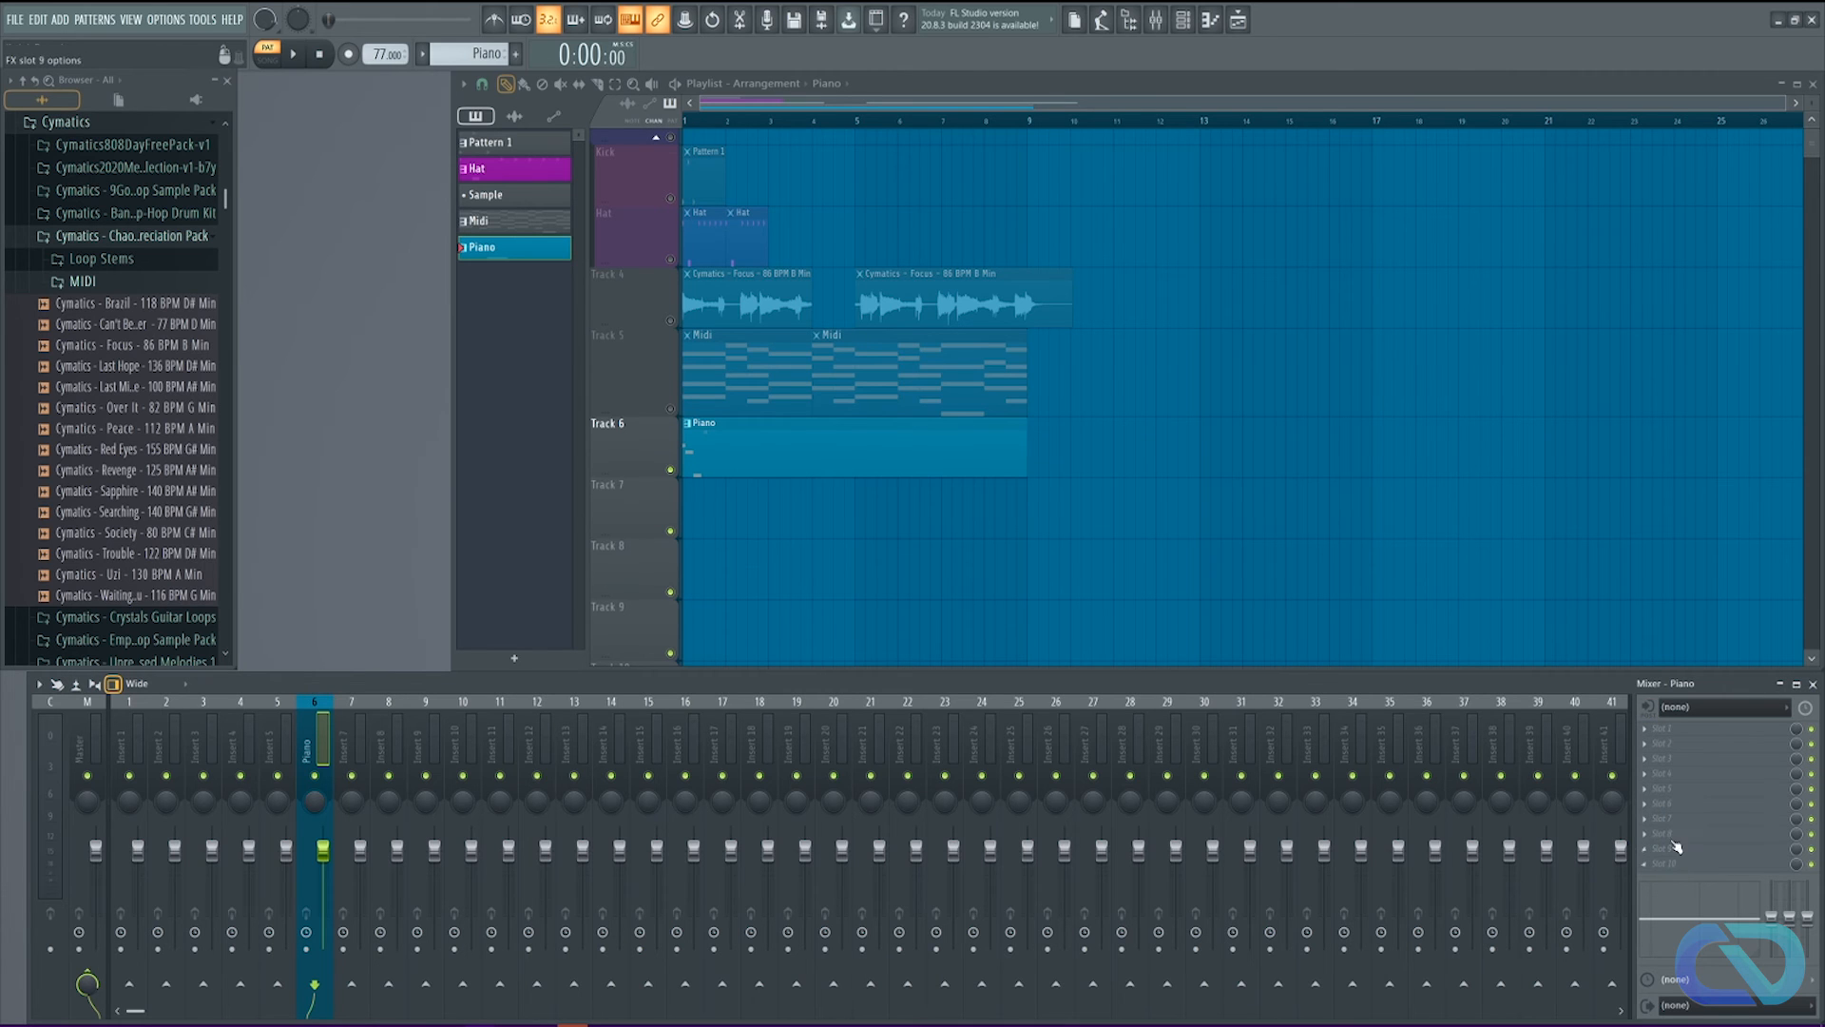
# Step: Load Fruity Reeverb 2 into the Piano track's first effect slot, and close and reopen its window
pyautogui.click(1650, 735)
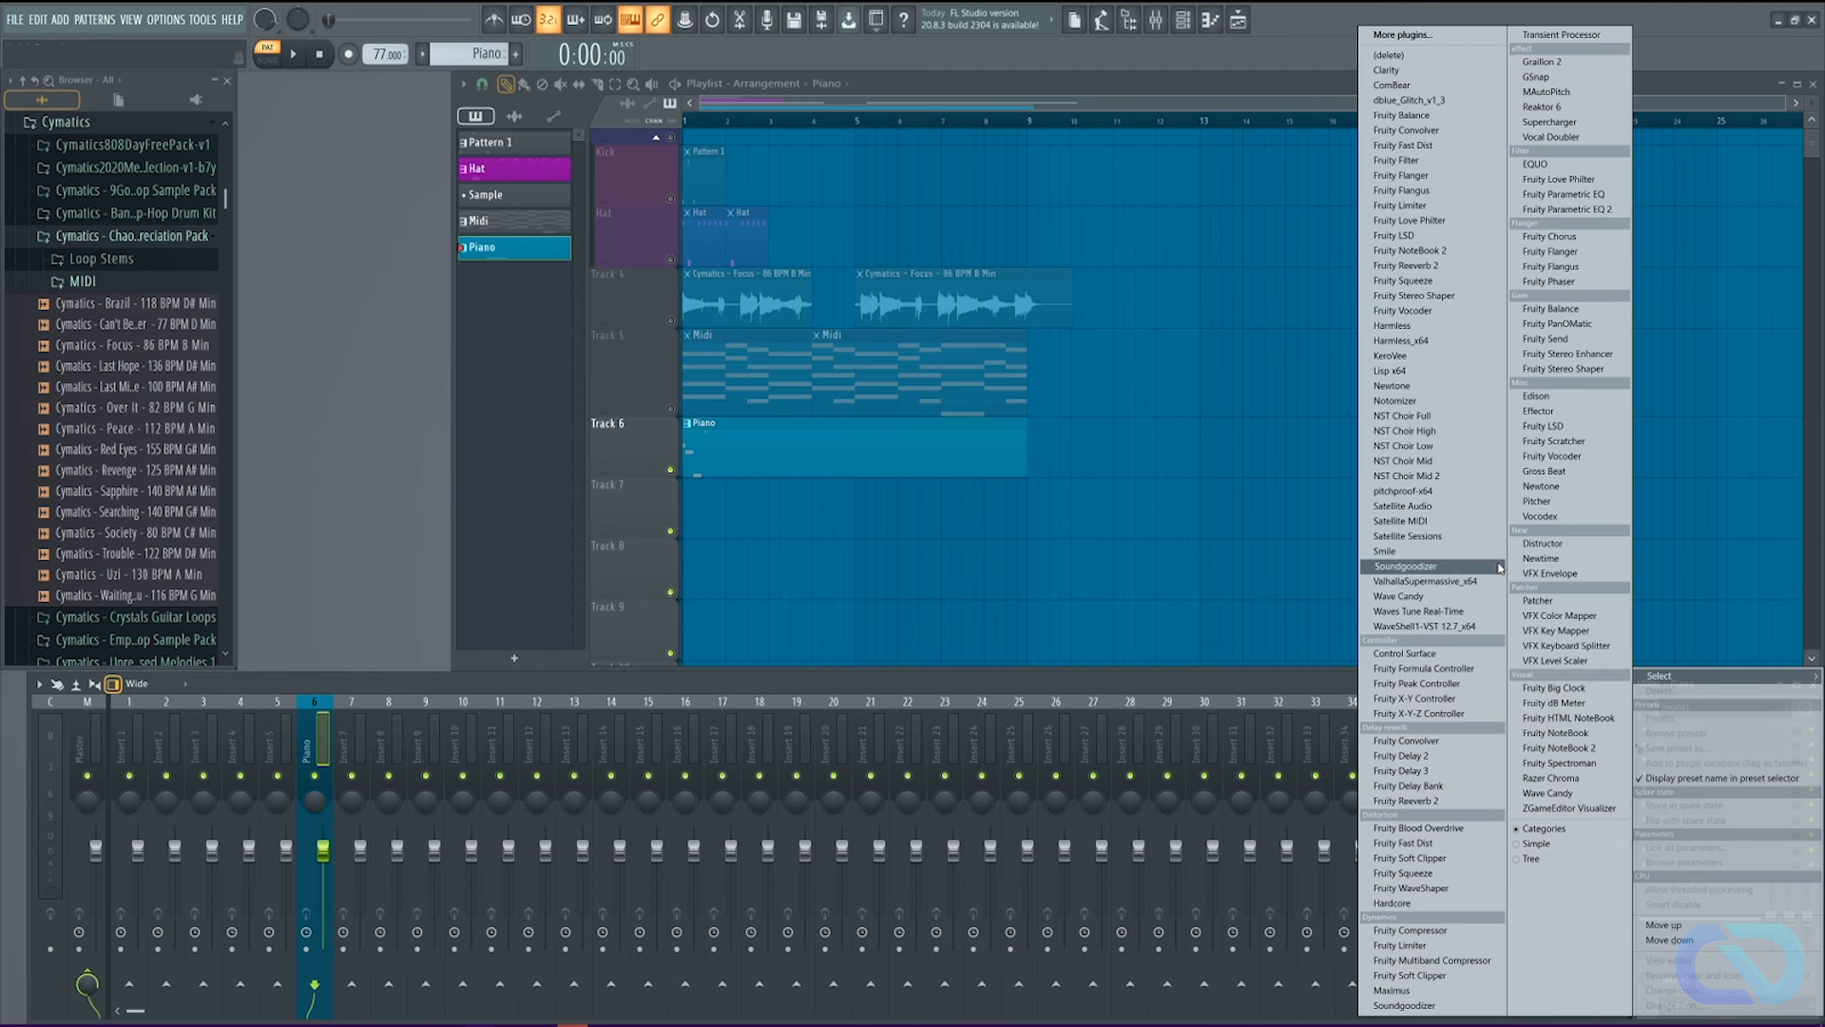
pyautogui.click(1441, 801)
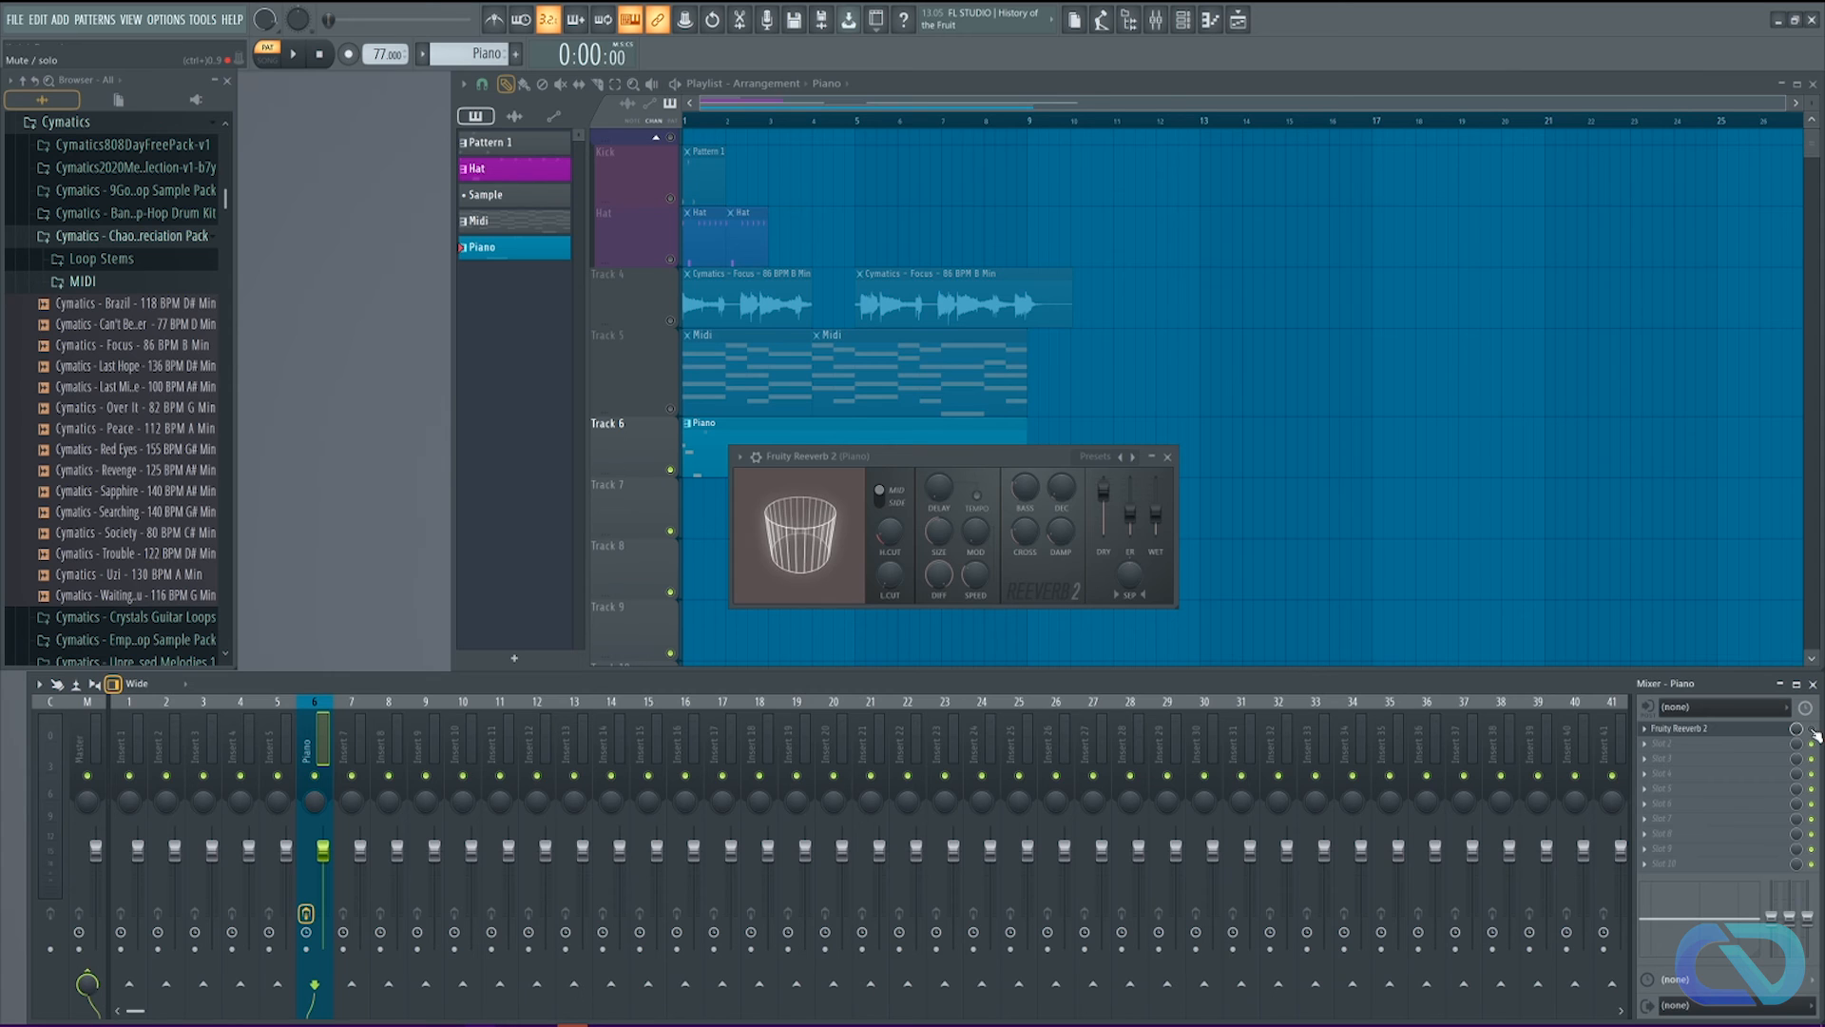
pyautogui.click(1169, 457)
pyautogui.click(1680, 729)
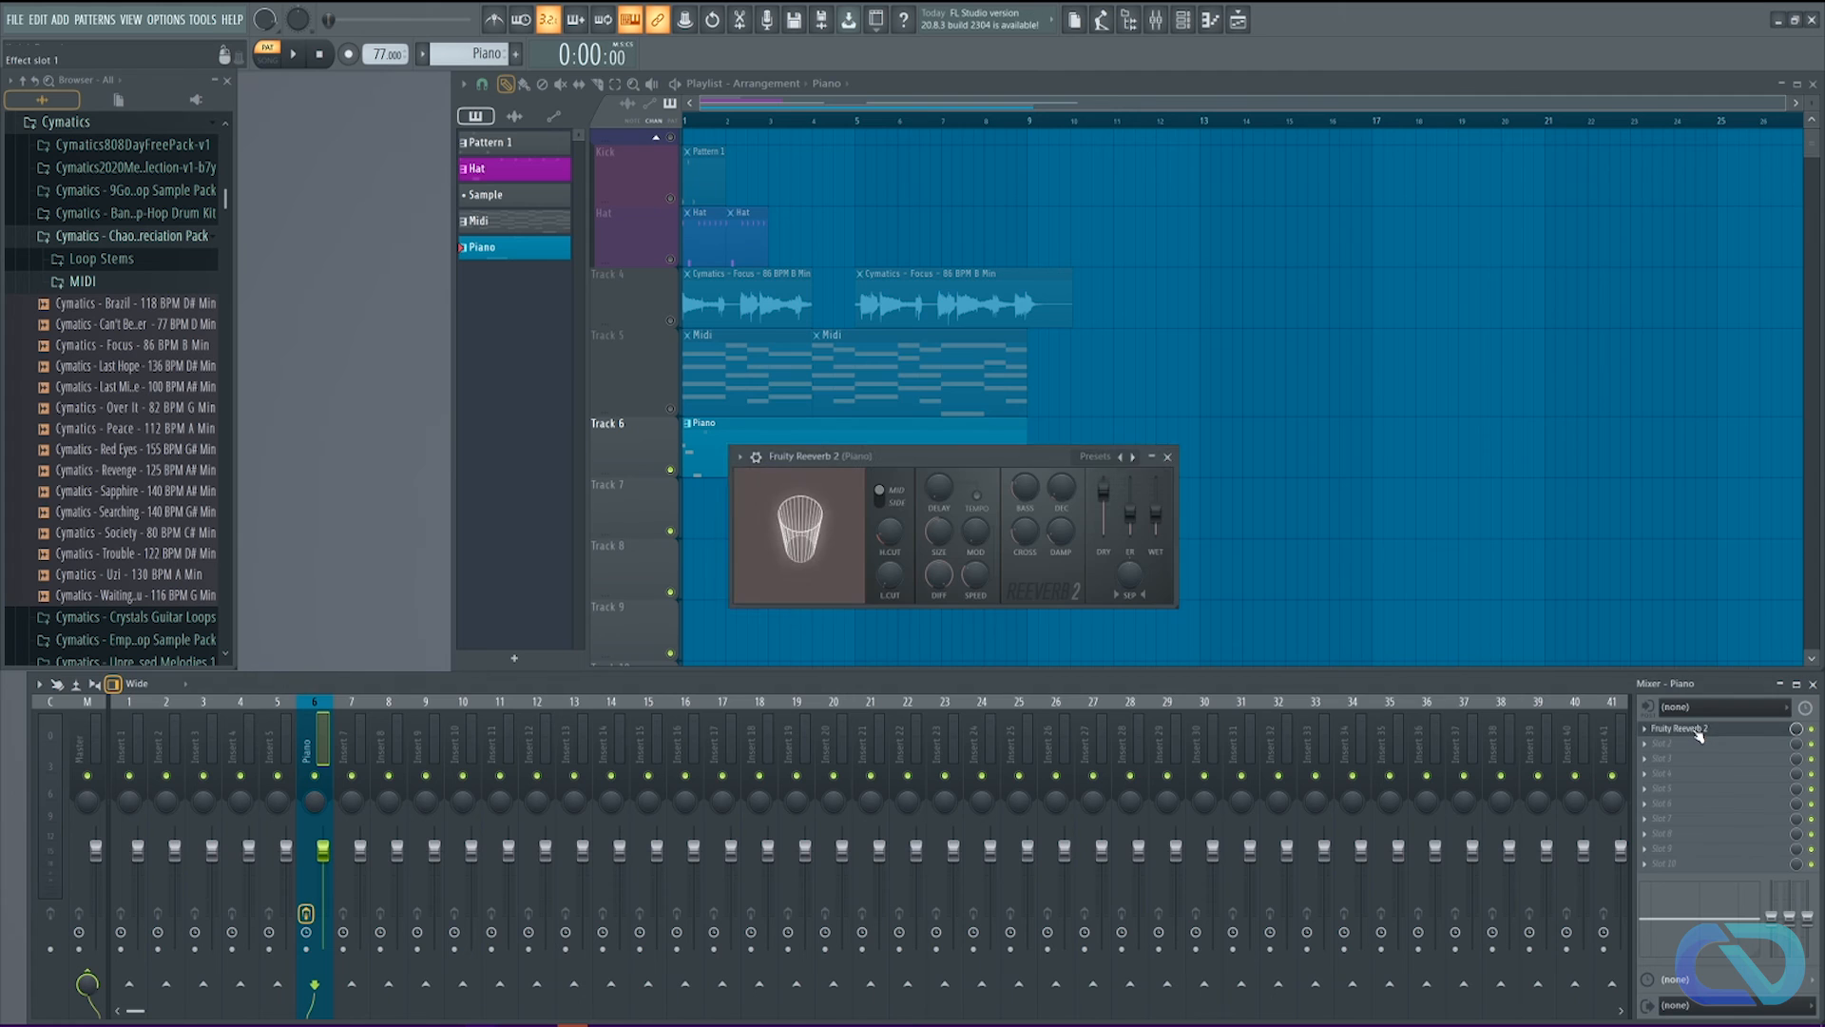
# Step: Try the reverb's low cut and dry/wet level controls and load the Small Studio preset
pyautogui.moveTo(984, 453); pyautogui.dragTo(945, 453)
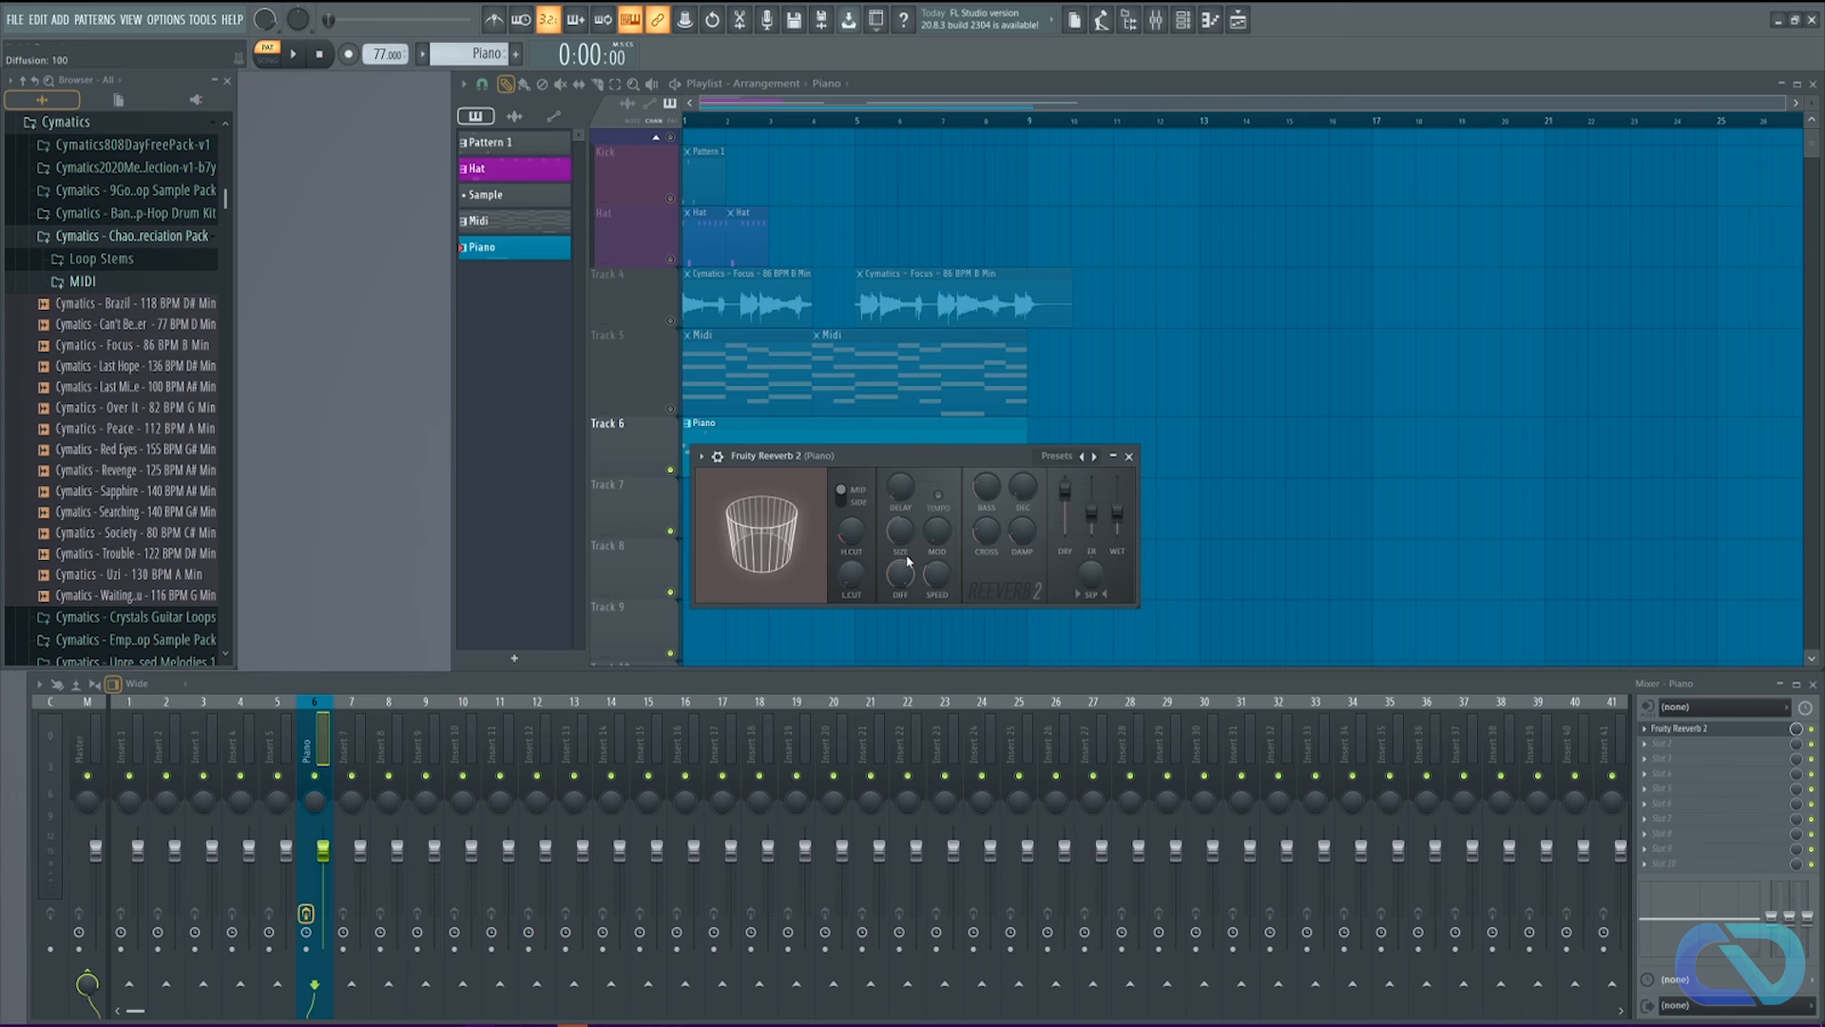
pyautogui.moveTo(855, 573); pyautogui.dragTo(856, 561)
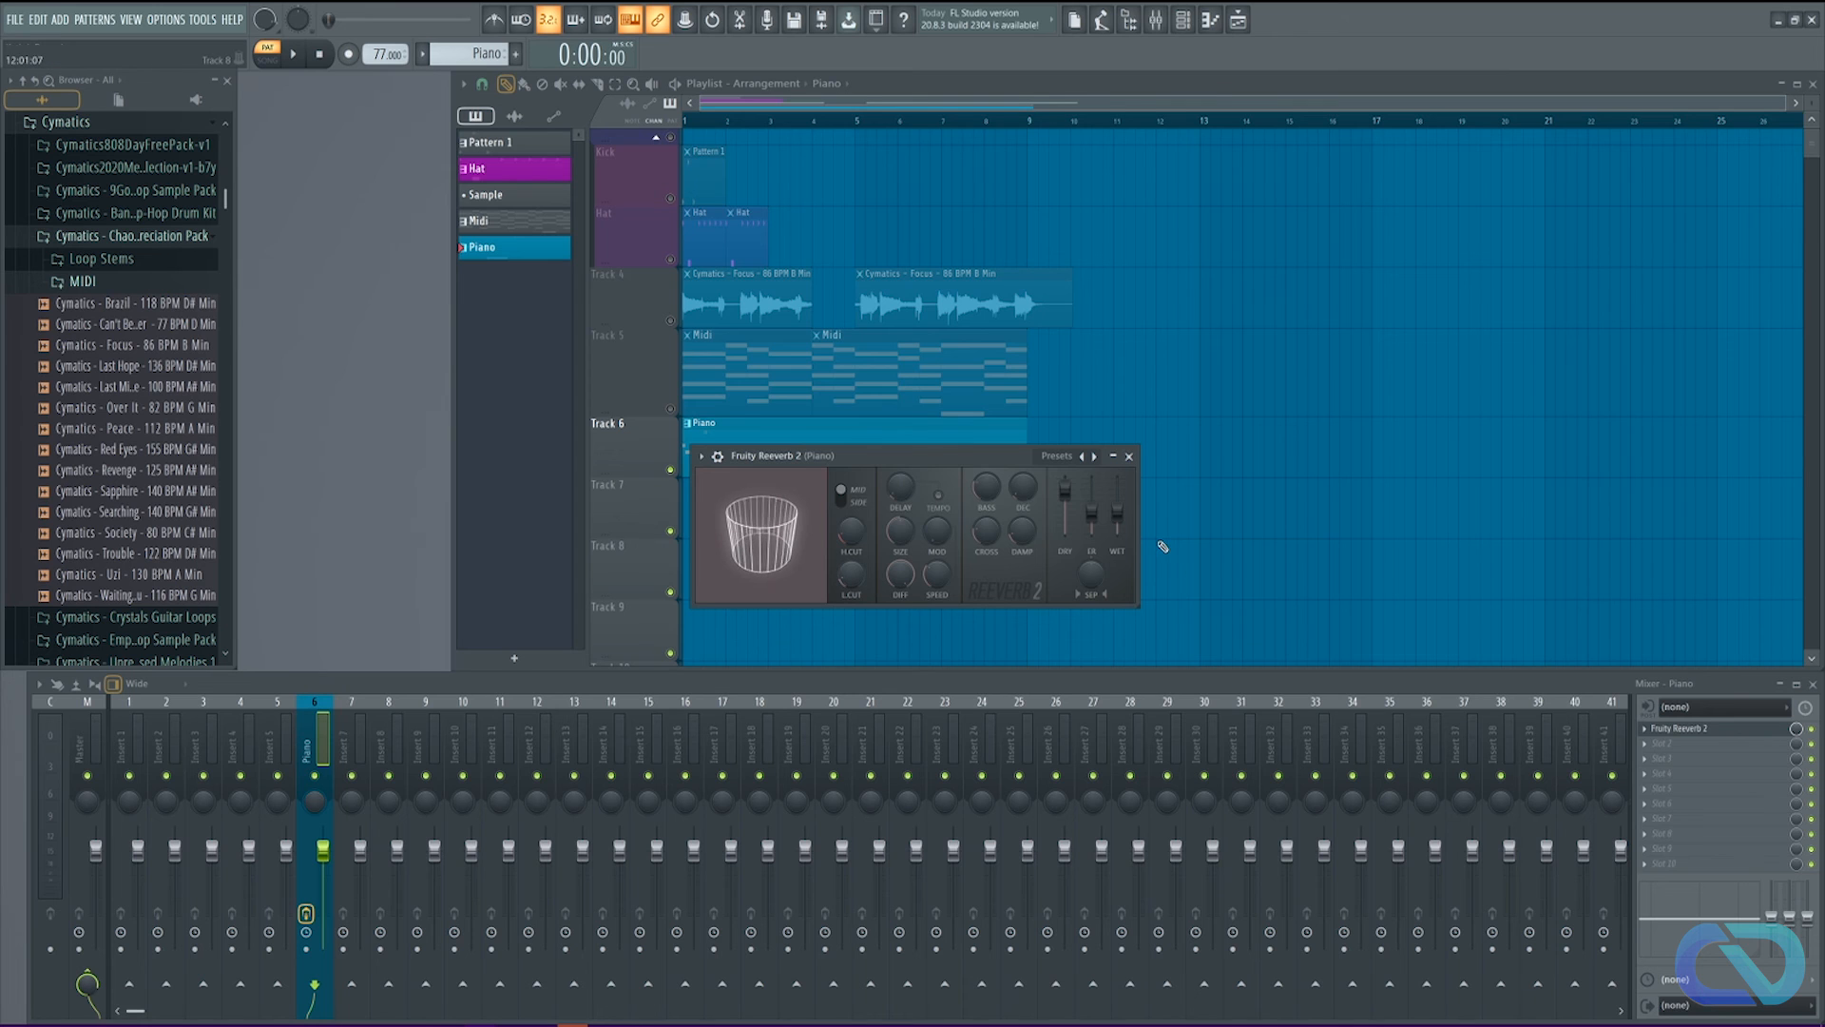
pyautogui.moveTo(1065, 489); pyautogui.dragTo(1118, 514)
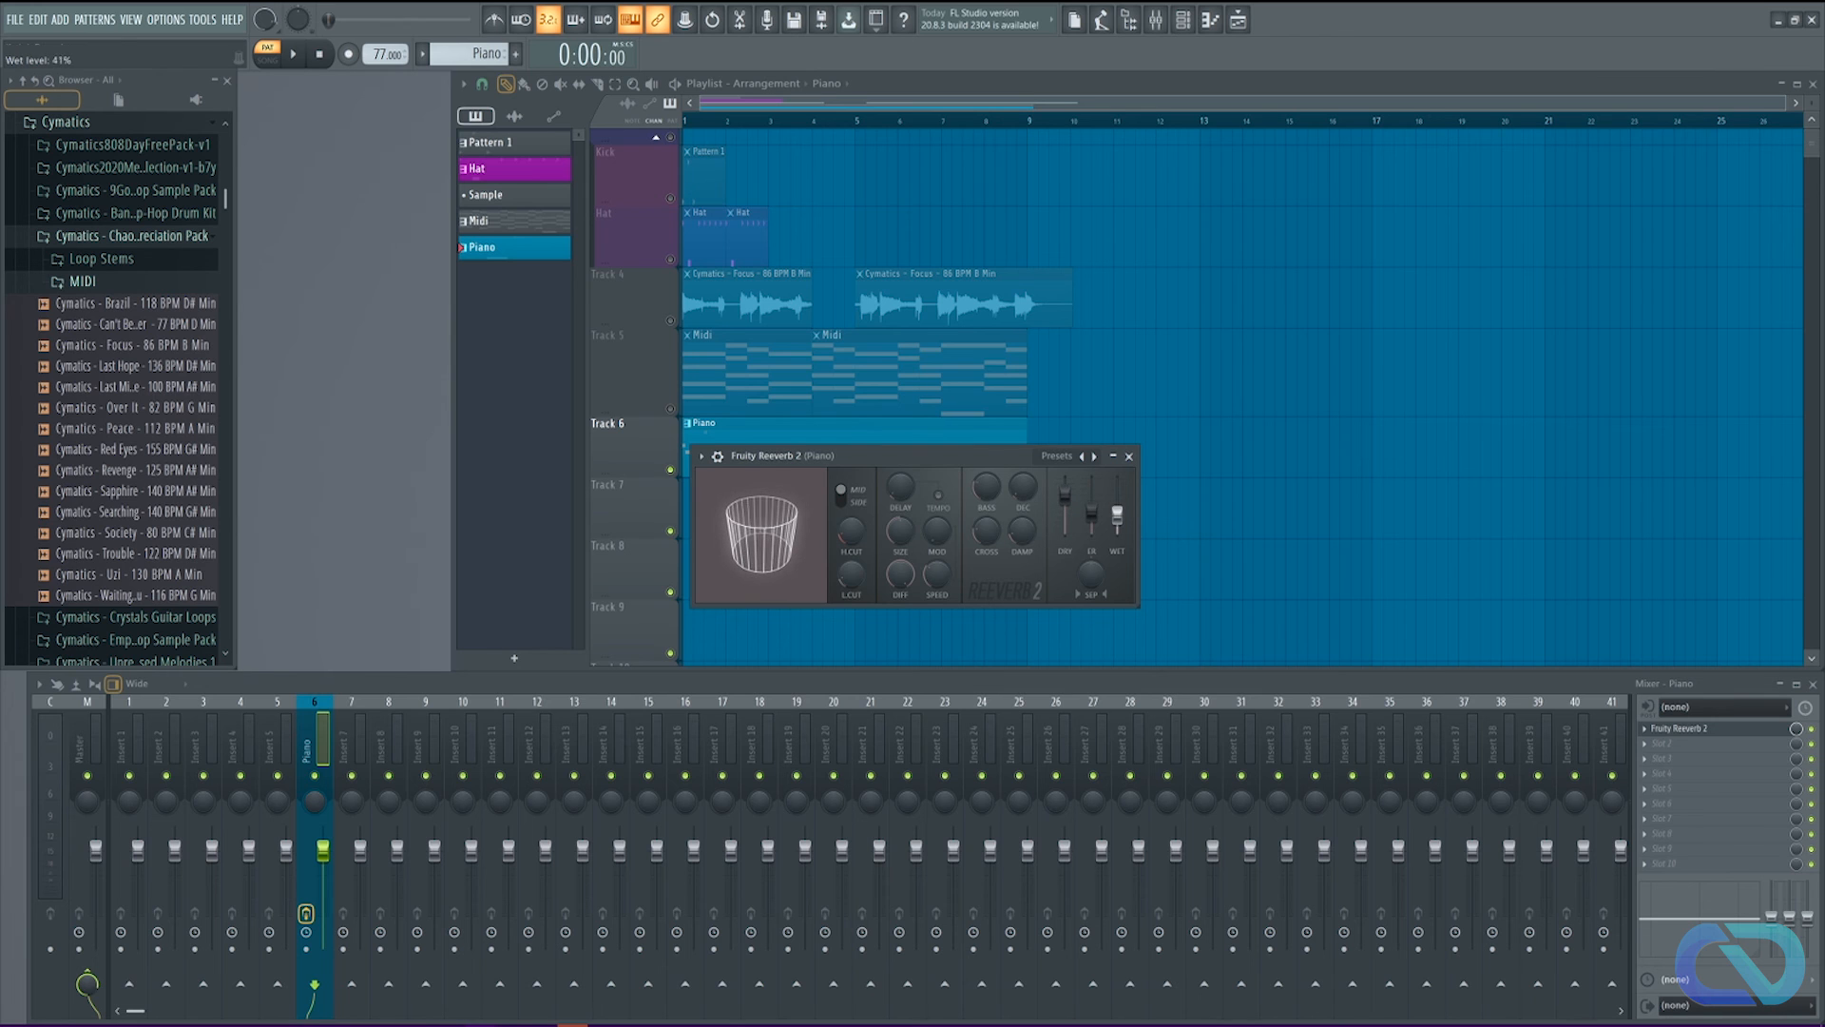
pyautogui.click(1057, 456)
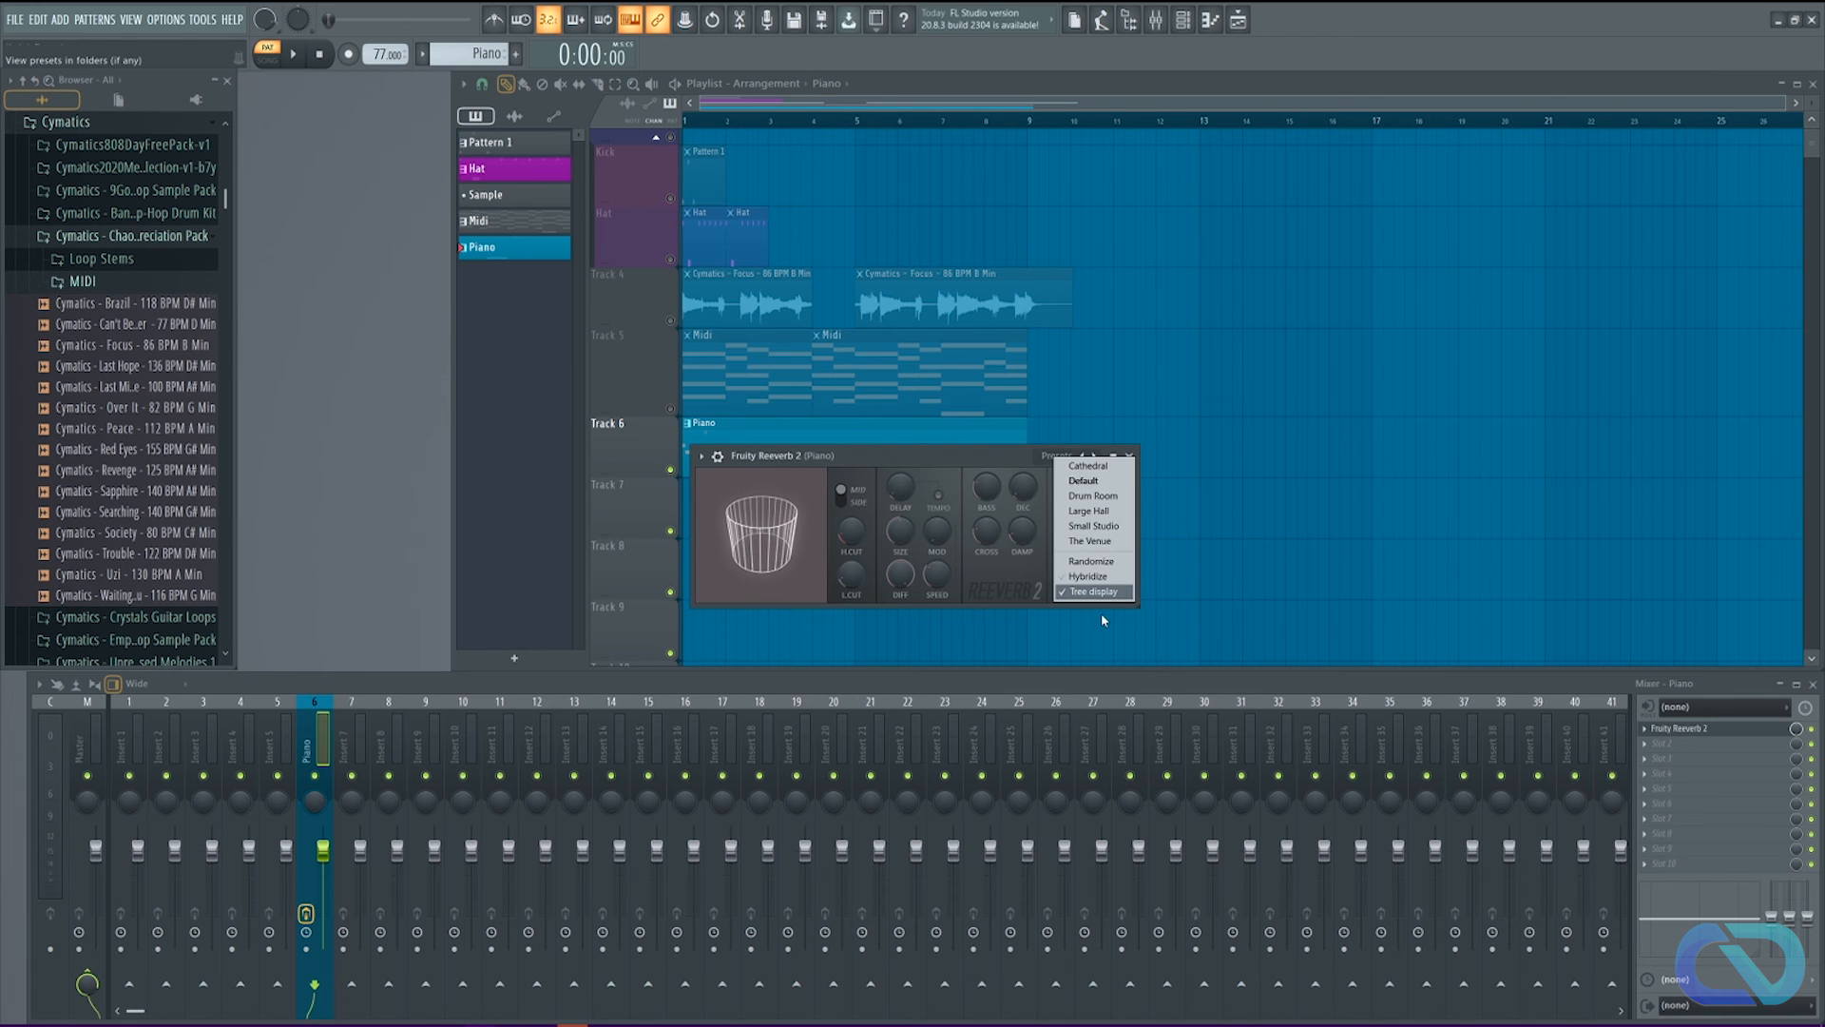
pyautogui.click(1094, 525)
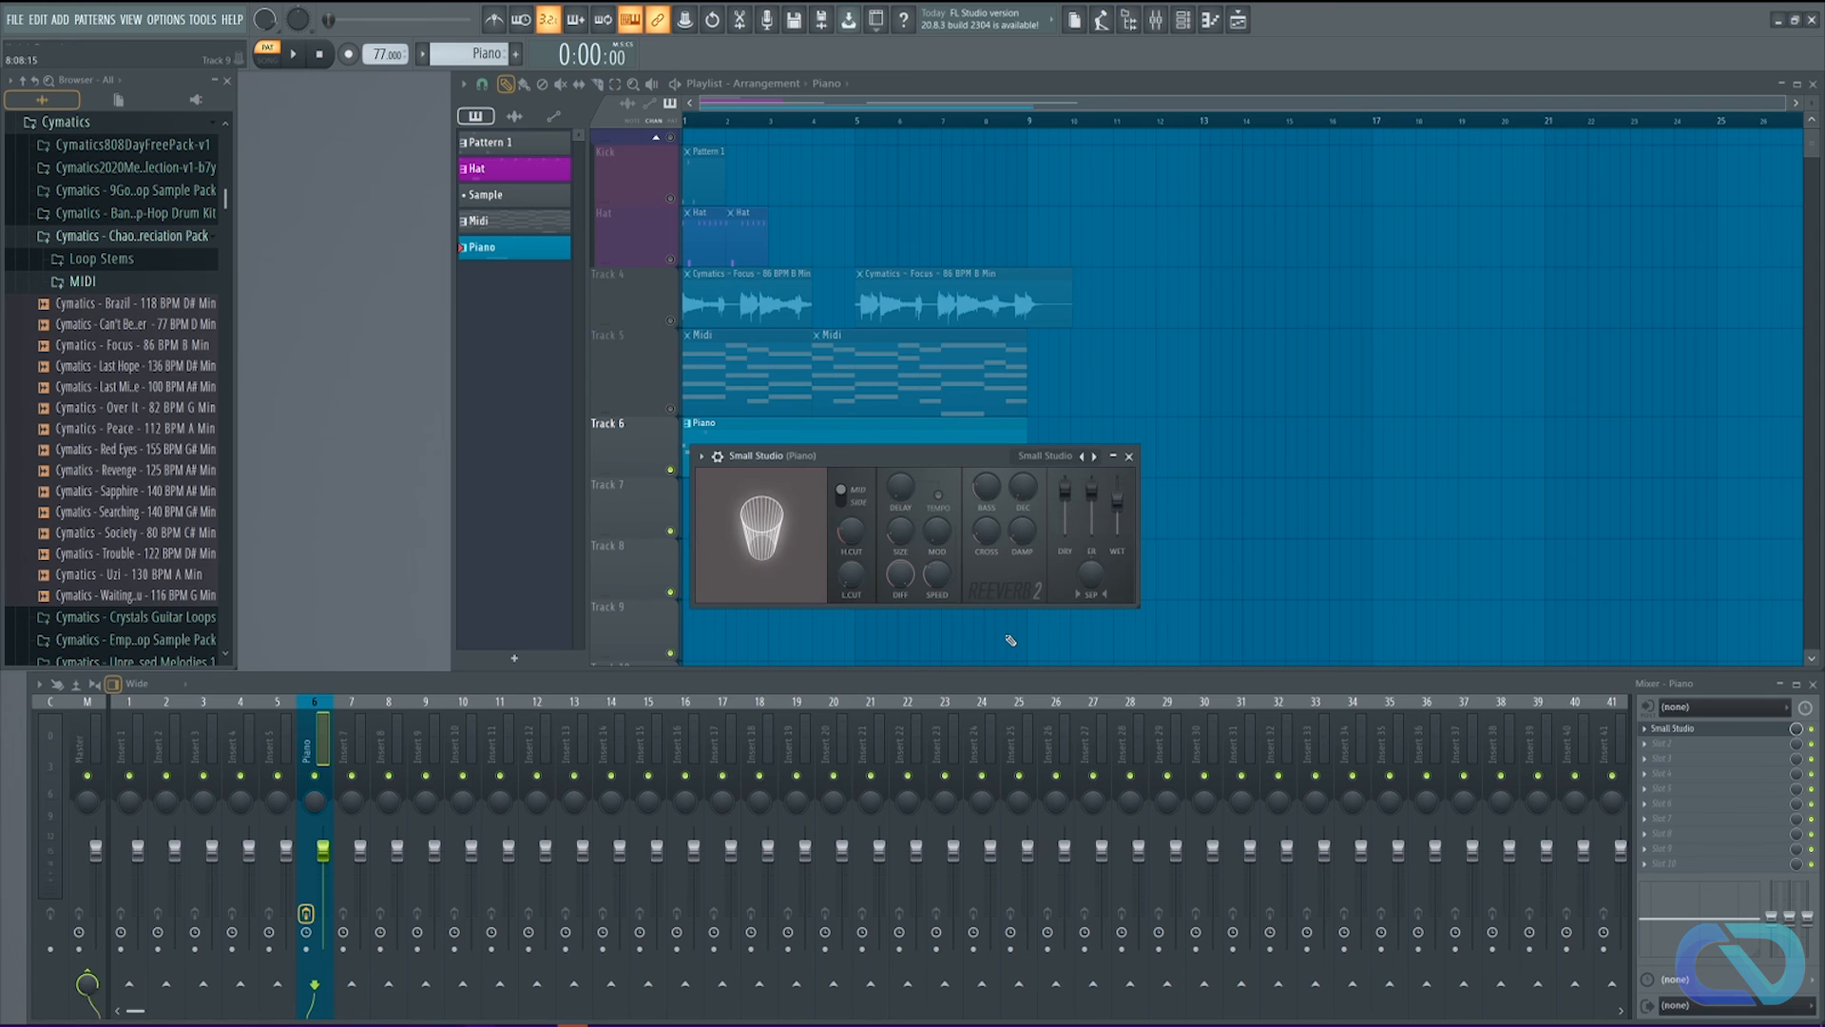
# Step: Examine the reverb's plugin options in its window and effect slot, and replace it with Fruity Delay 3
pyautogui.click(701, 457)
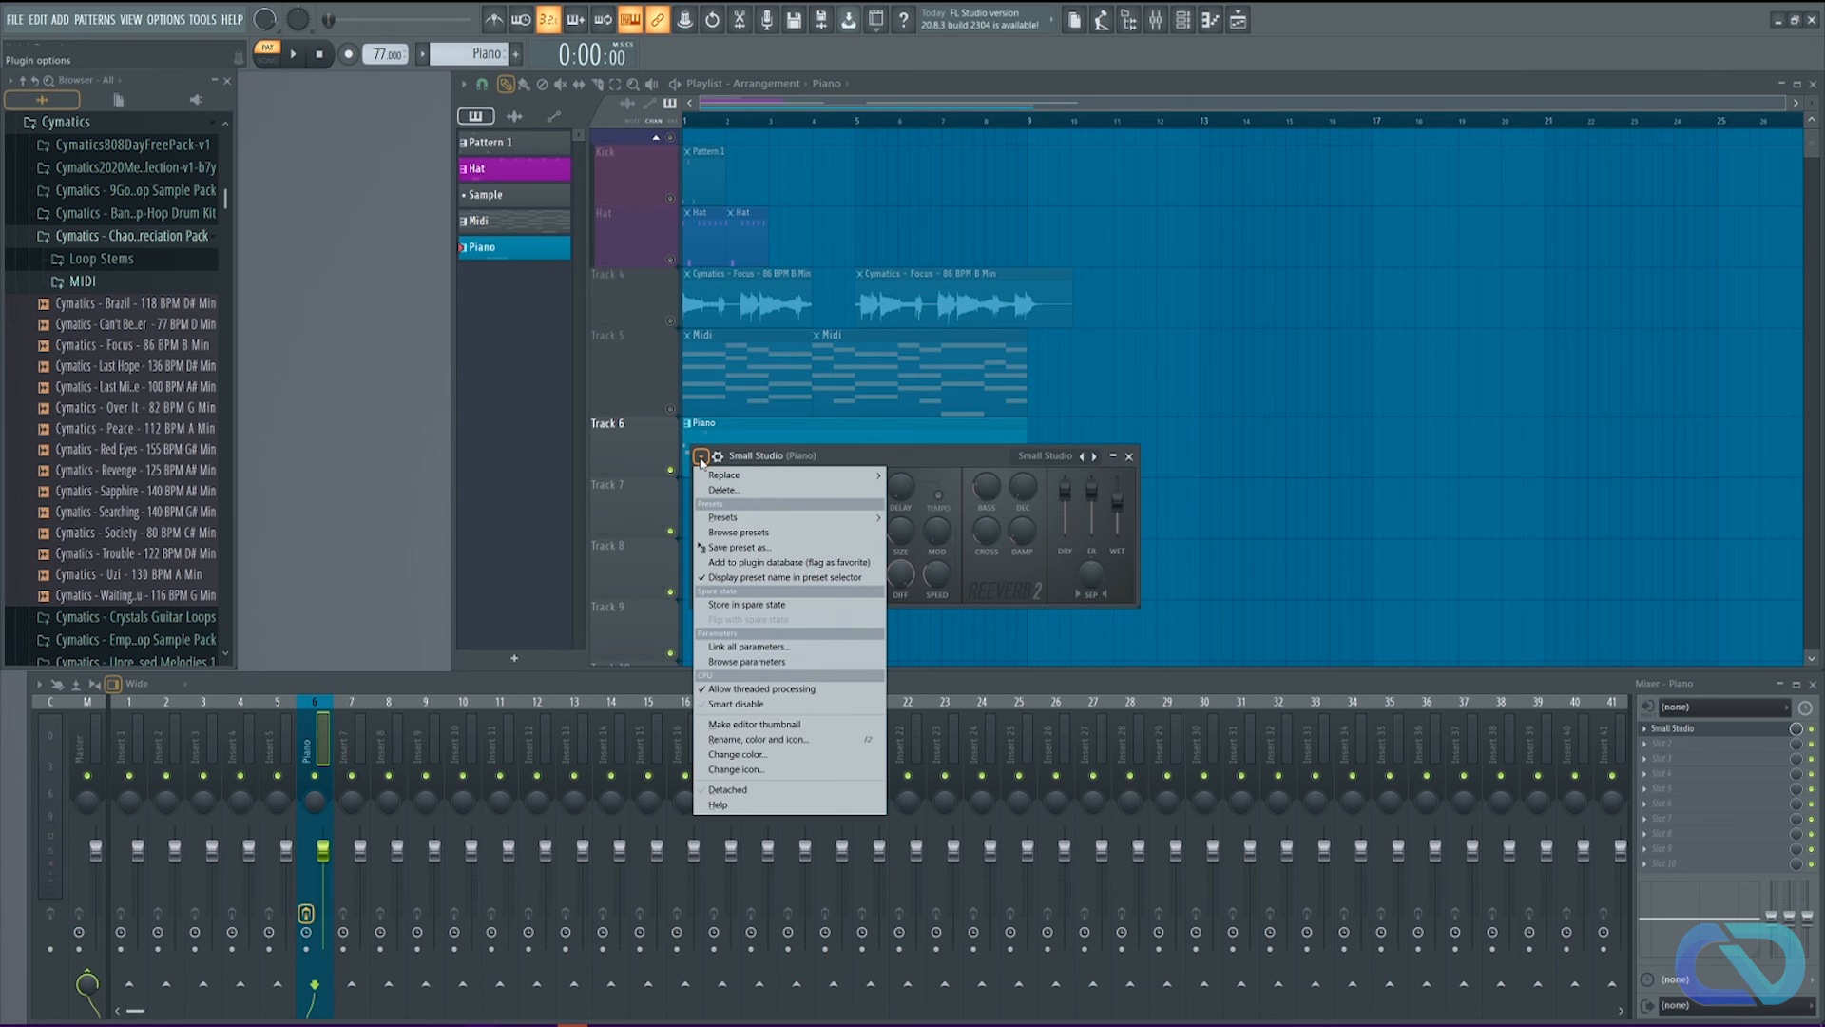
pyautogui.click(702, 457)
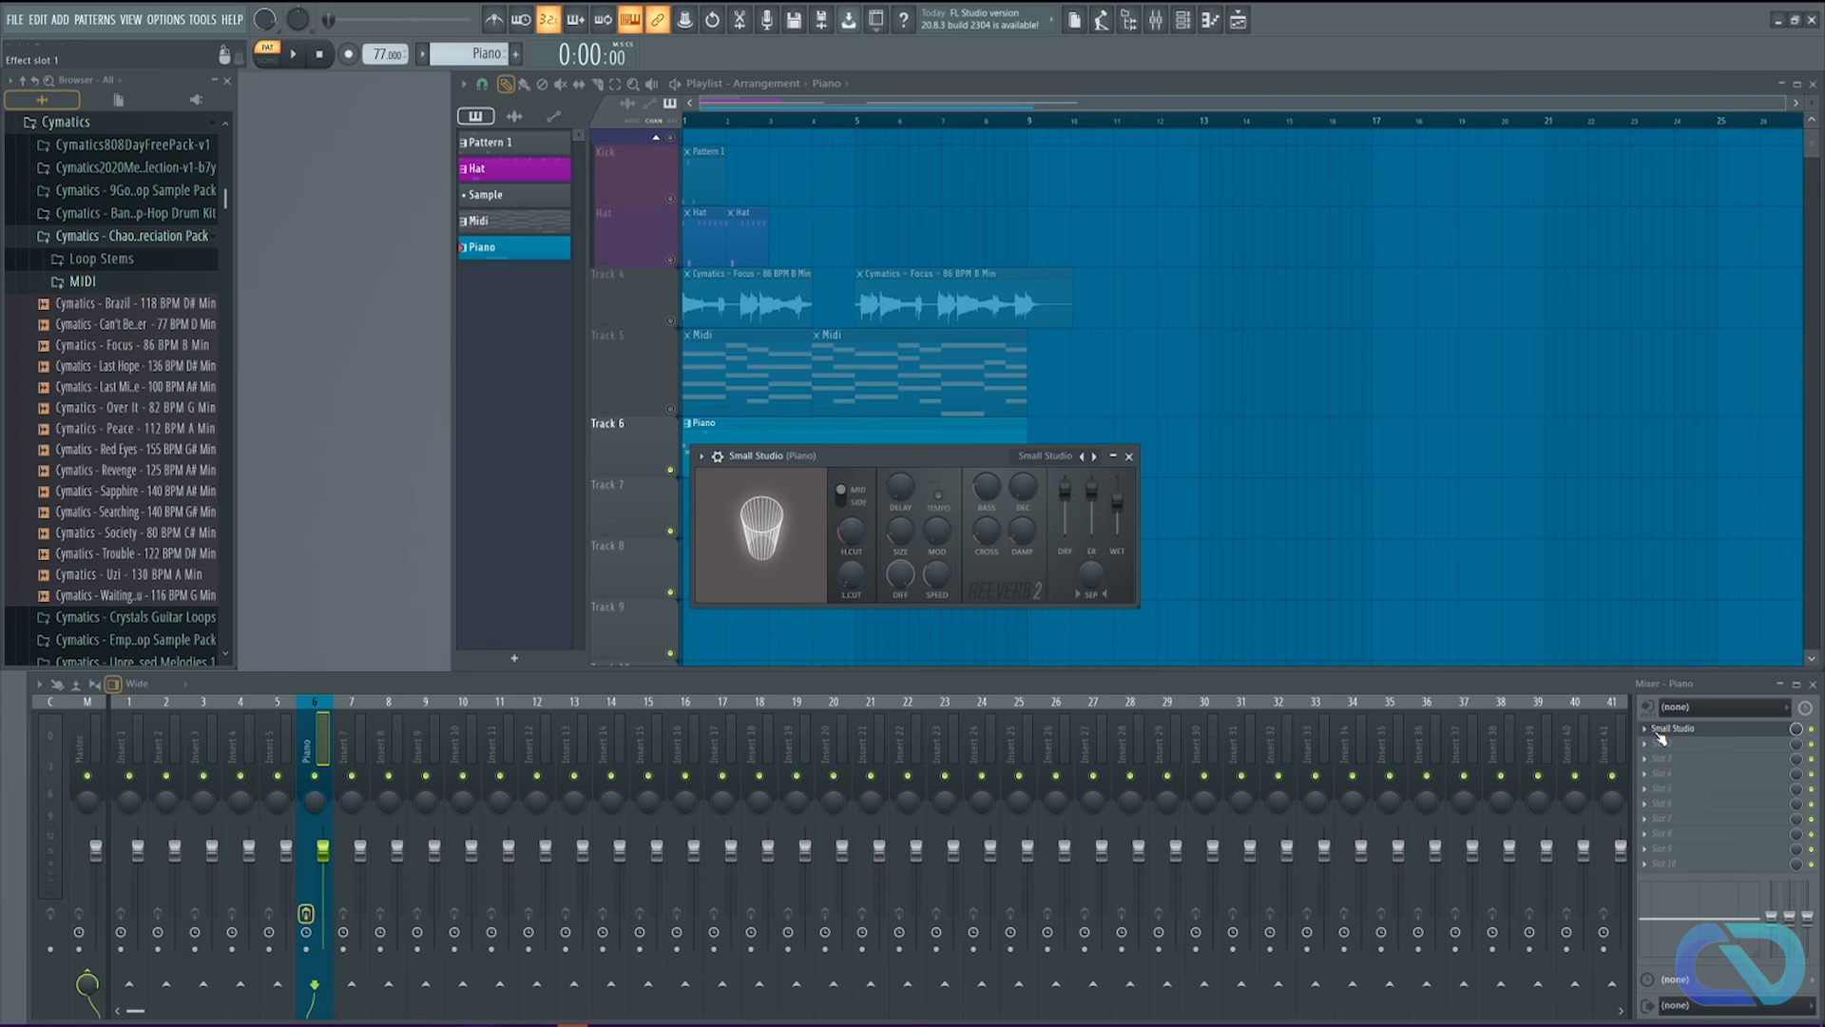
pyautogui.click(701, 461)
pyautogui.click(701, 460)
pyautogui.click(1647, 729)
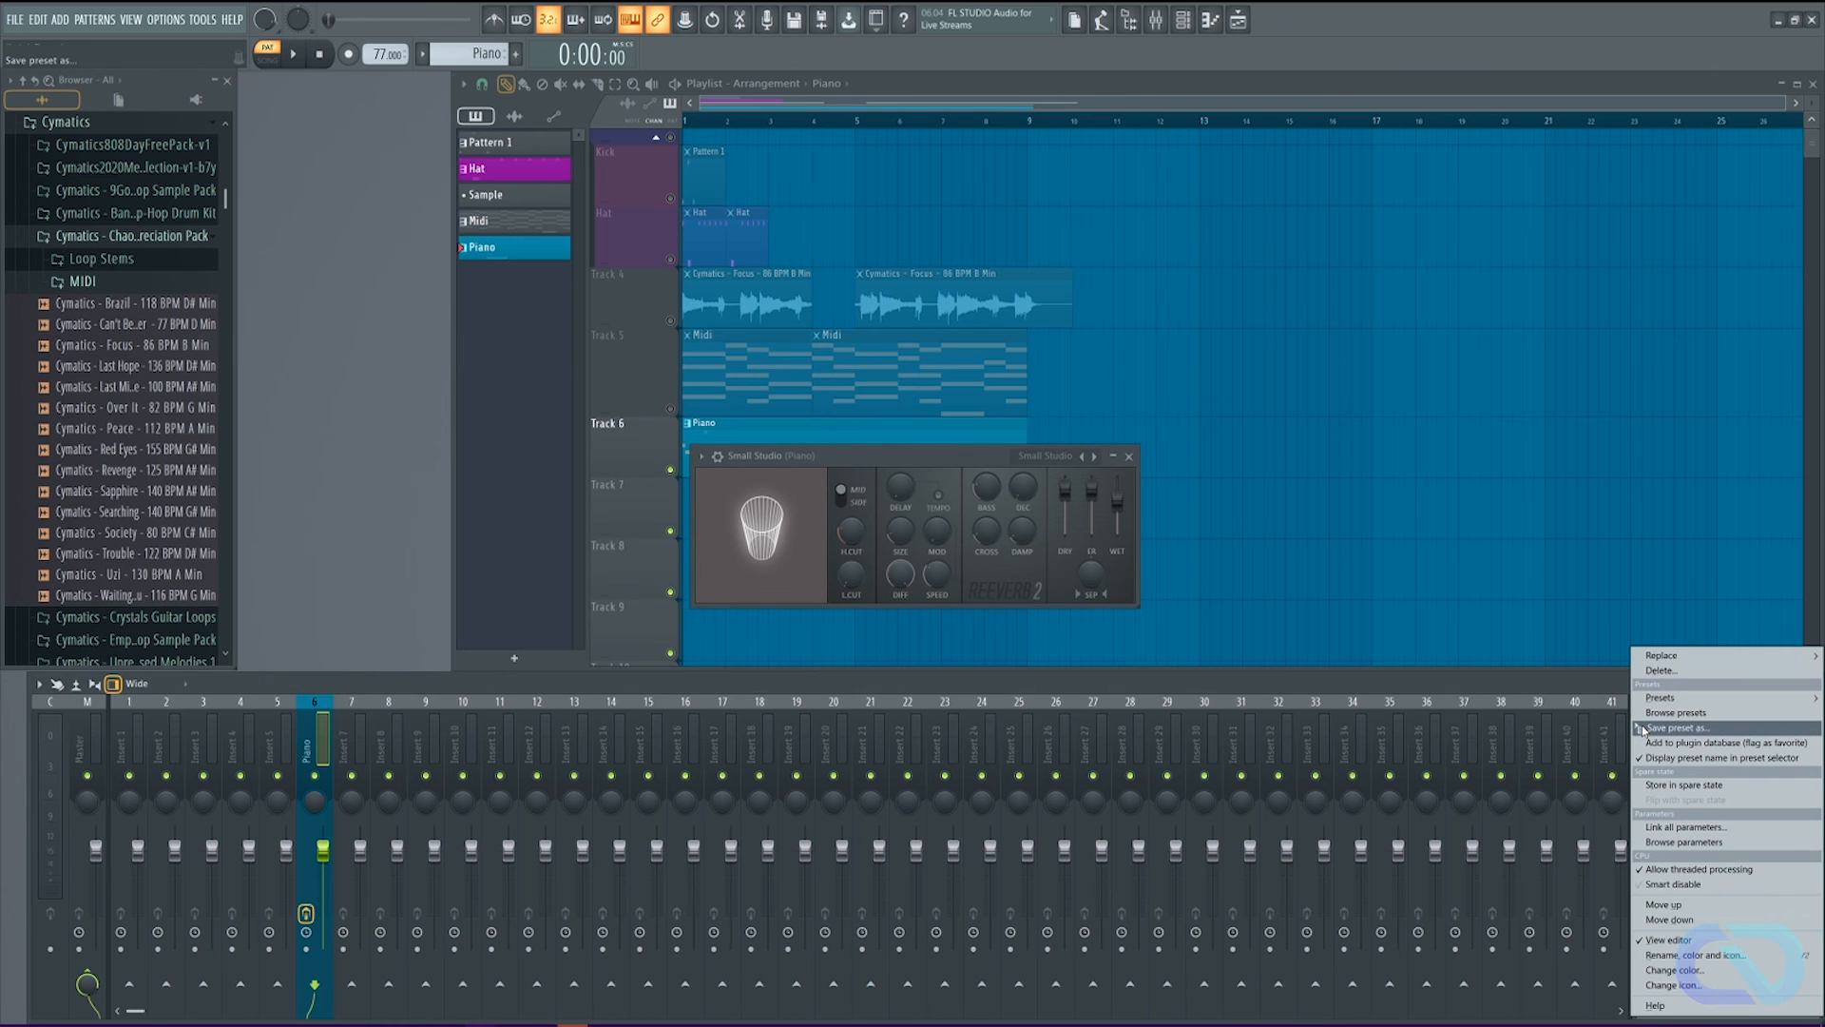
pyautogui.click(703, 459)
pyautogui.click(703, 458)
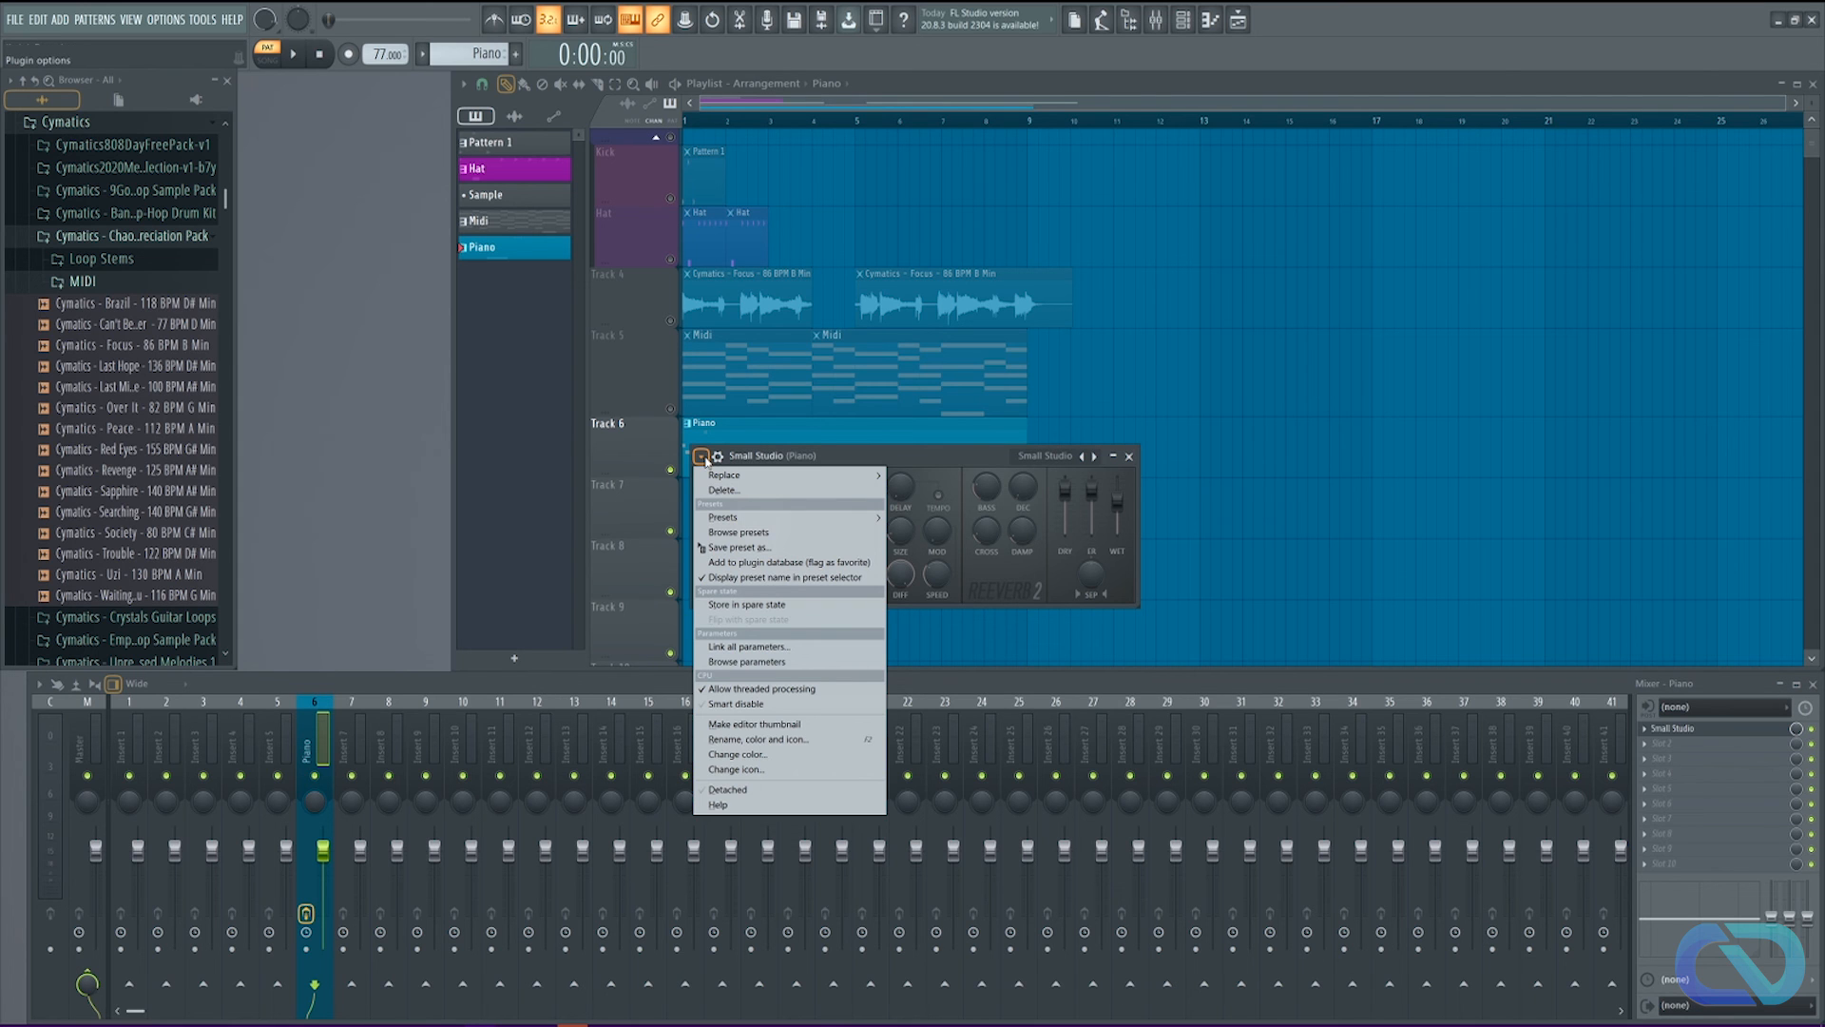
pyautogui.moveTo(713, 477)
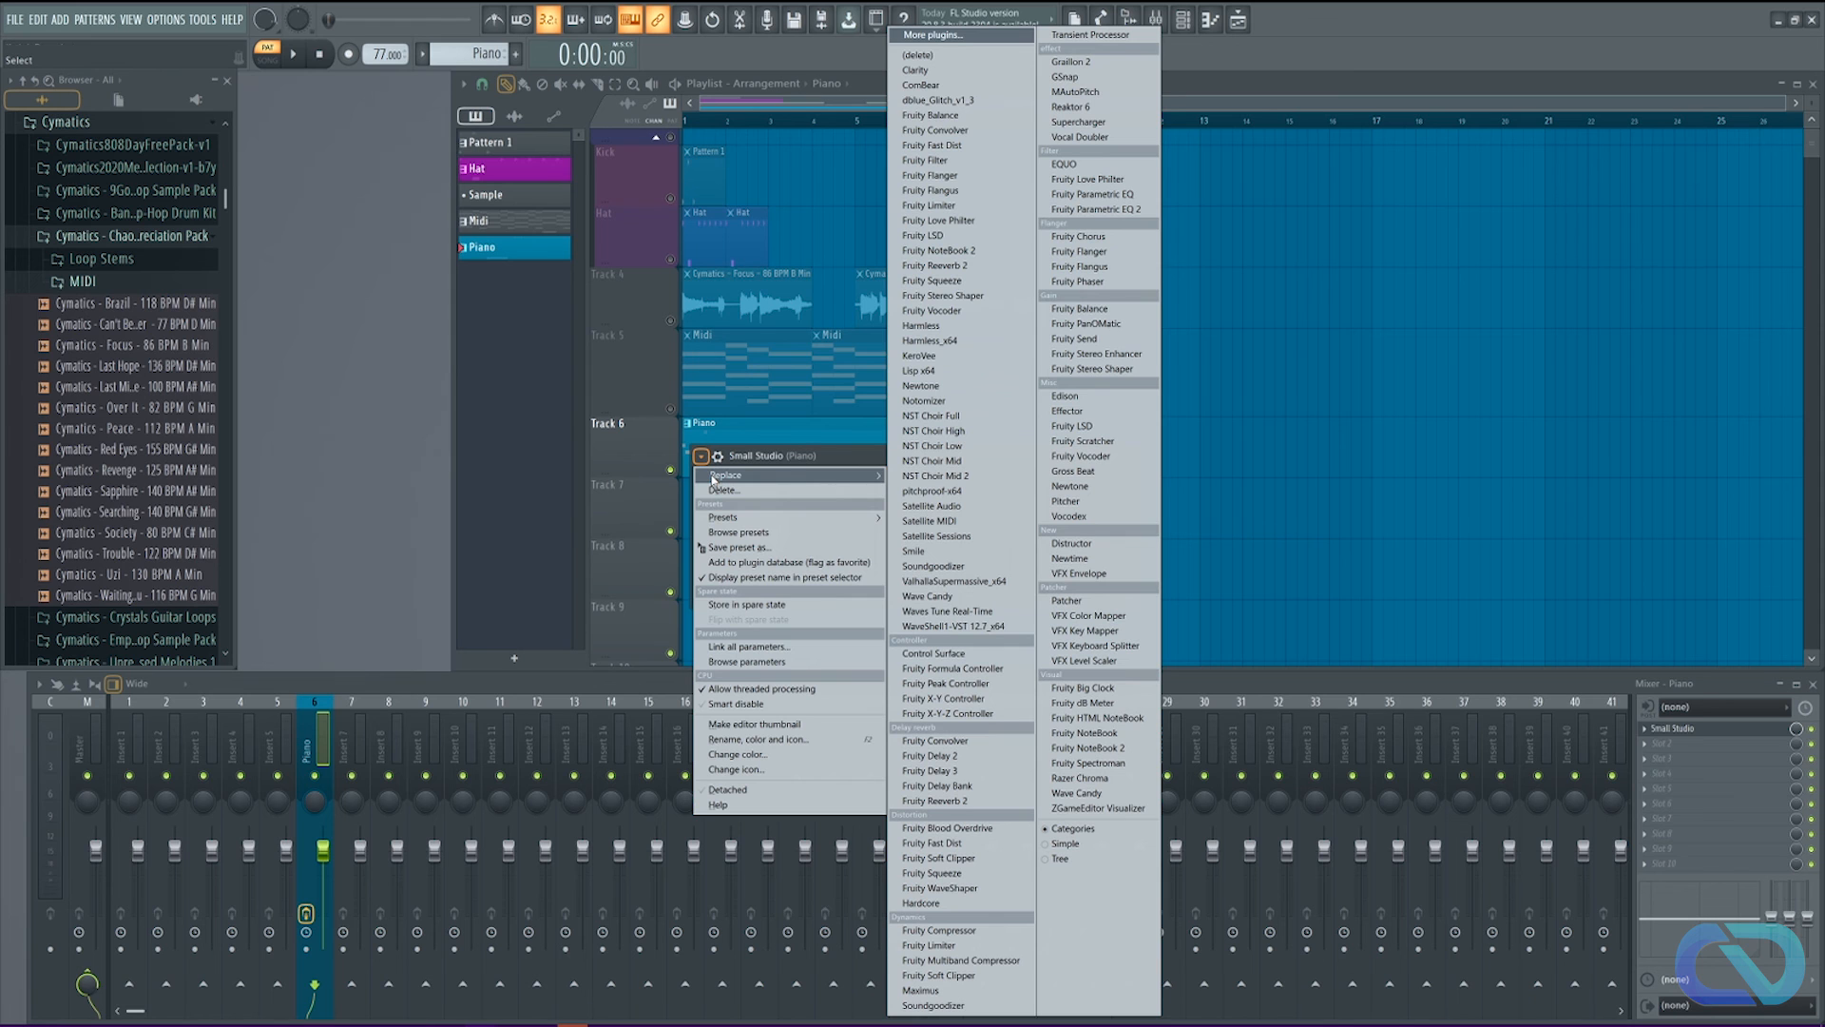
pyautogui.click(958, 772)
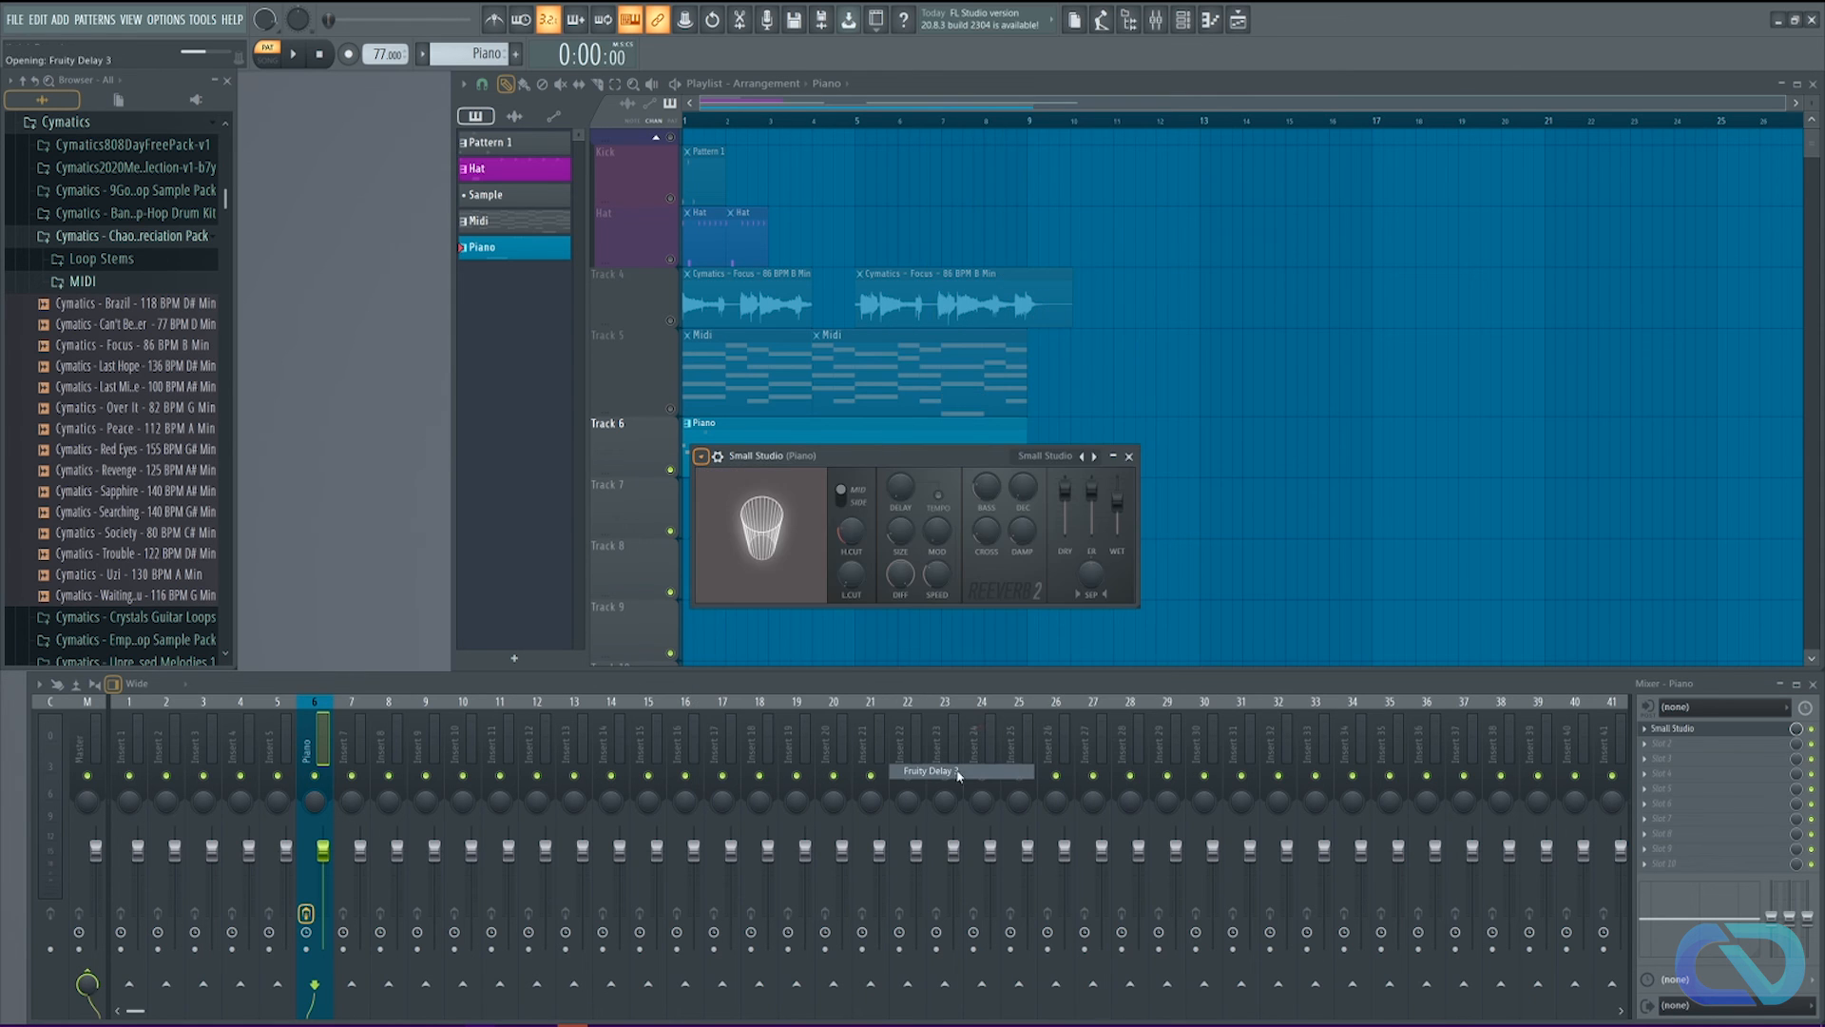
# Step: Examine Fruity Delay 3's plugin options and its list of presets
pyautogui.click(702, 456)
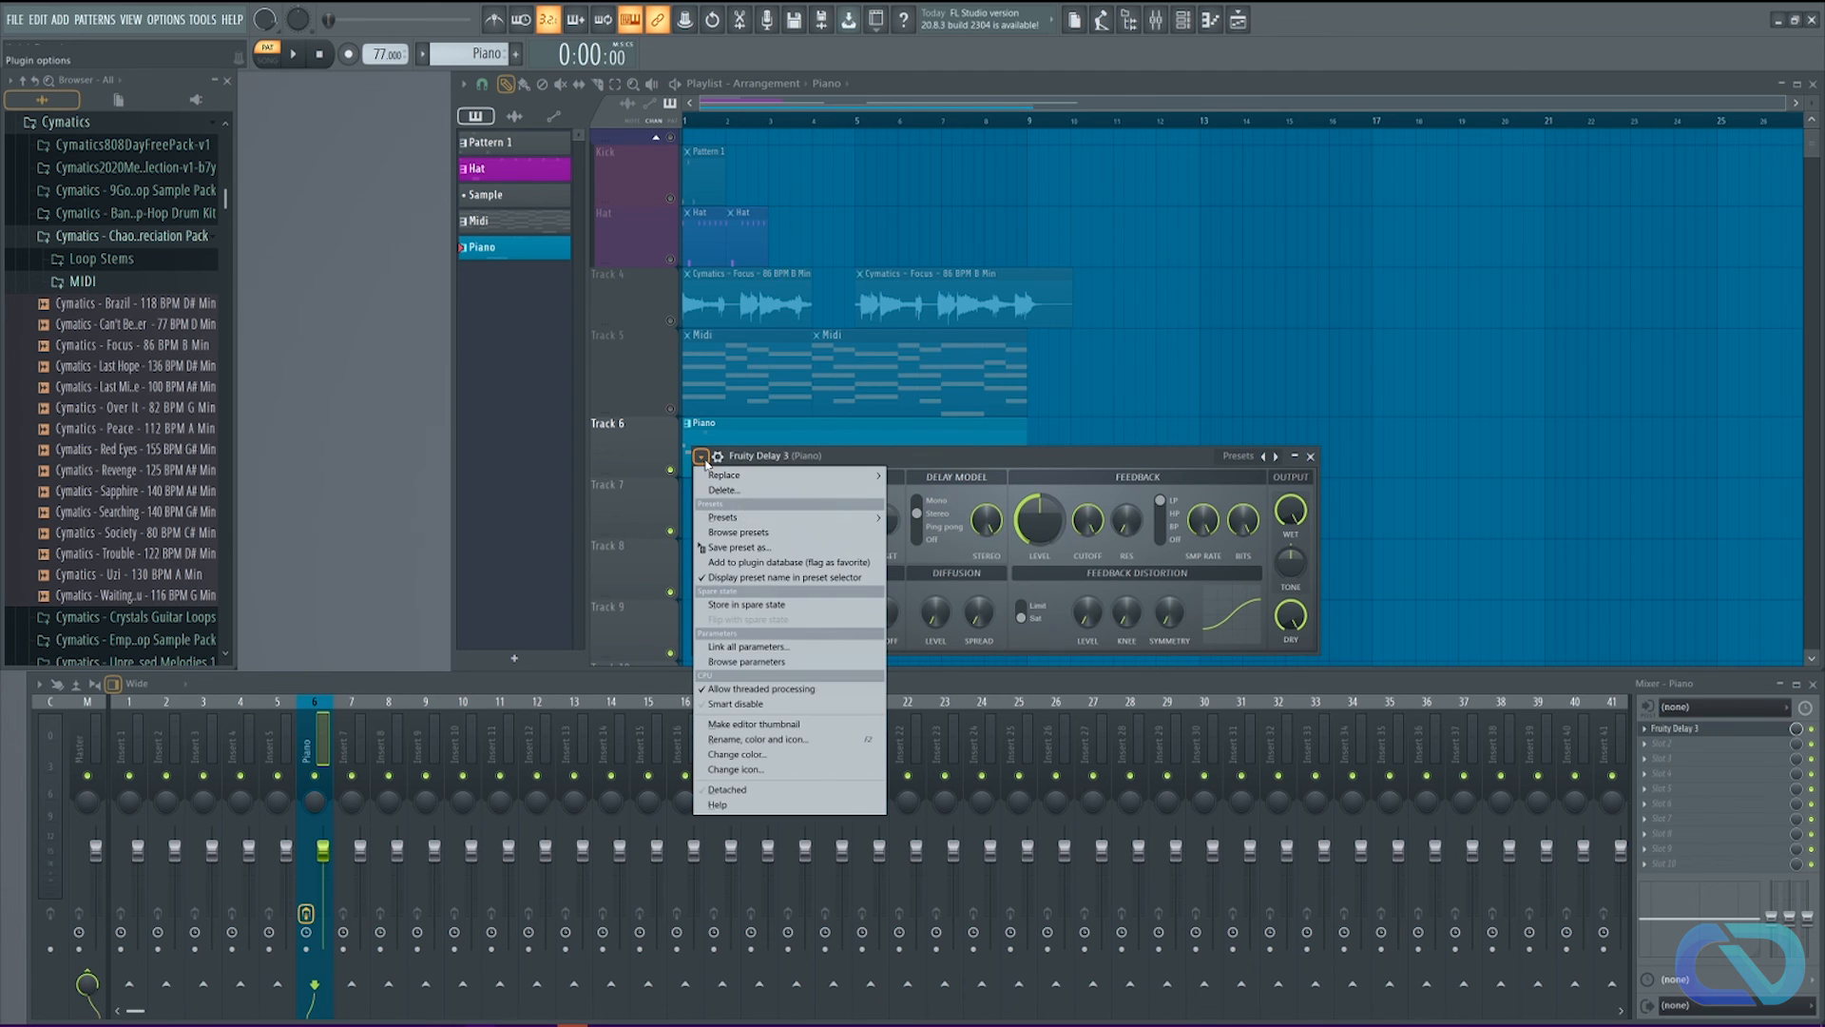
pyautogui.moveTo(745, 520)
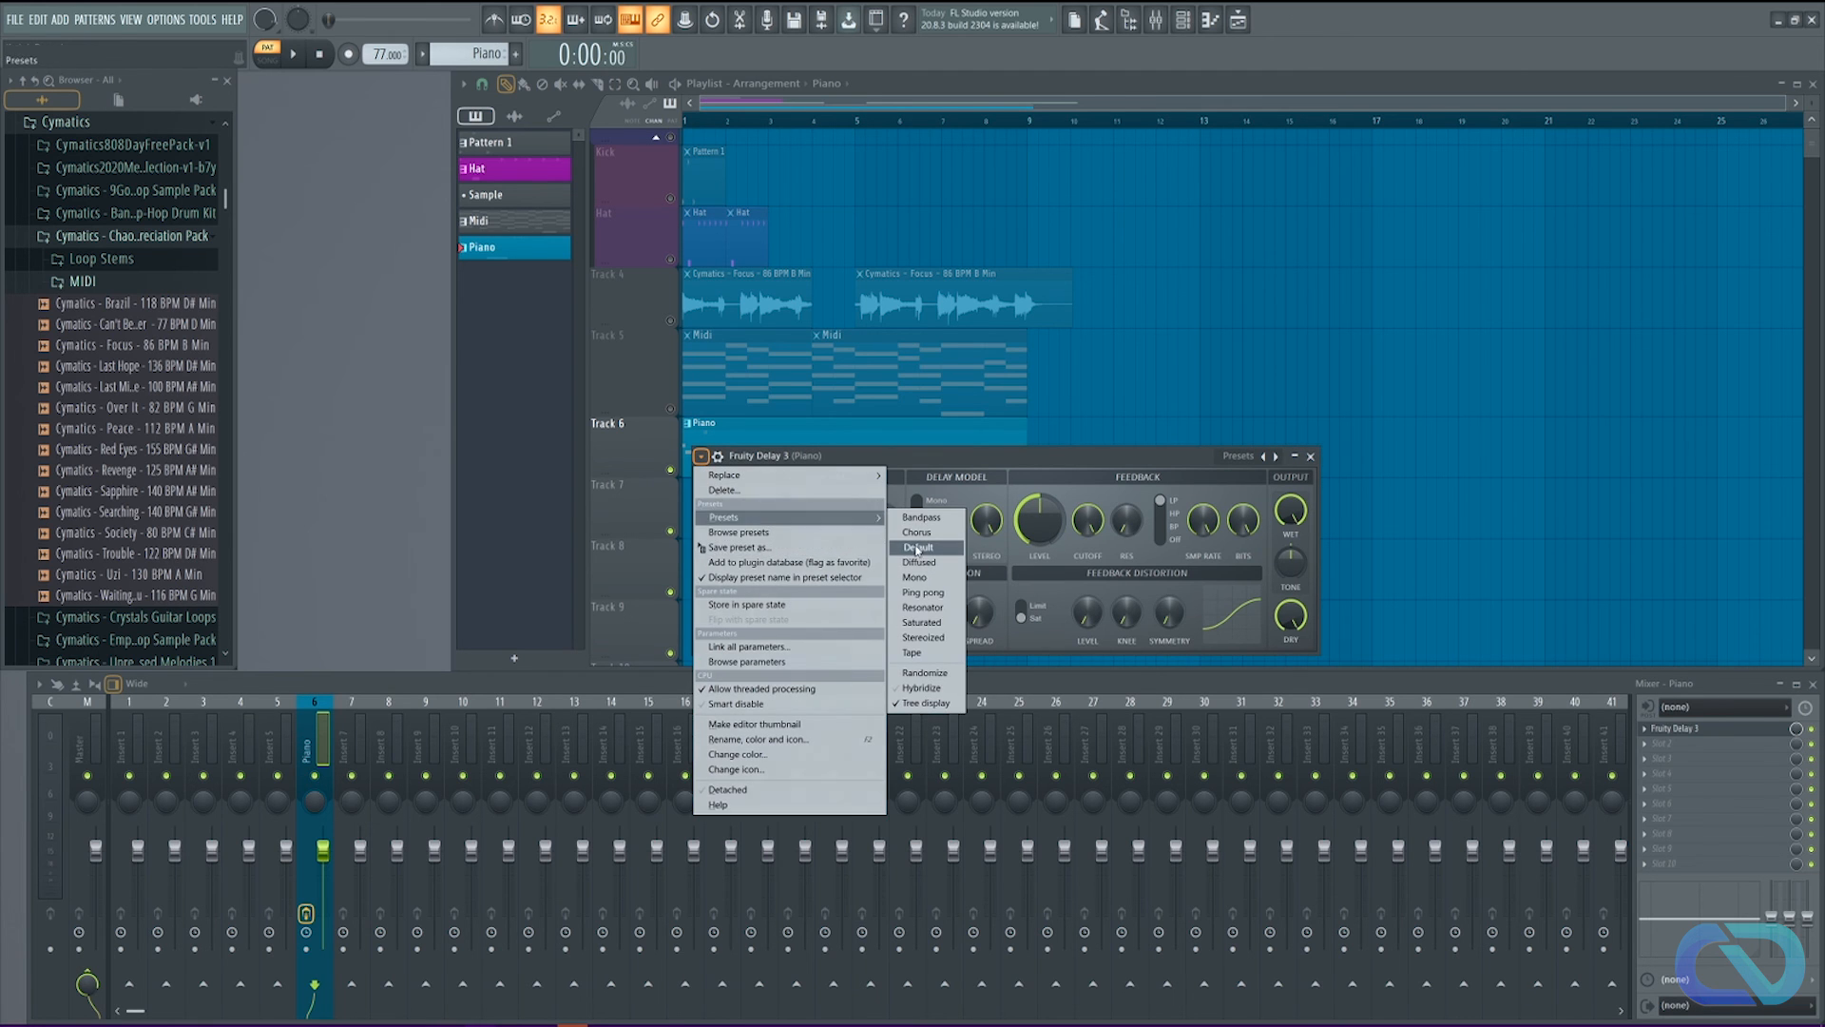
pyautogui.click(1088, 461)
pyautogui.click(1248, 466)
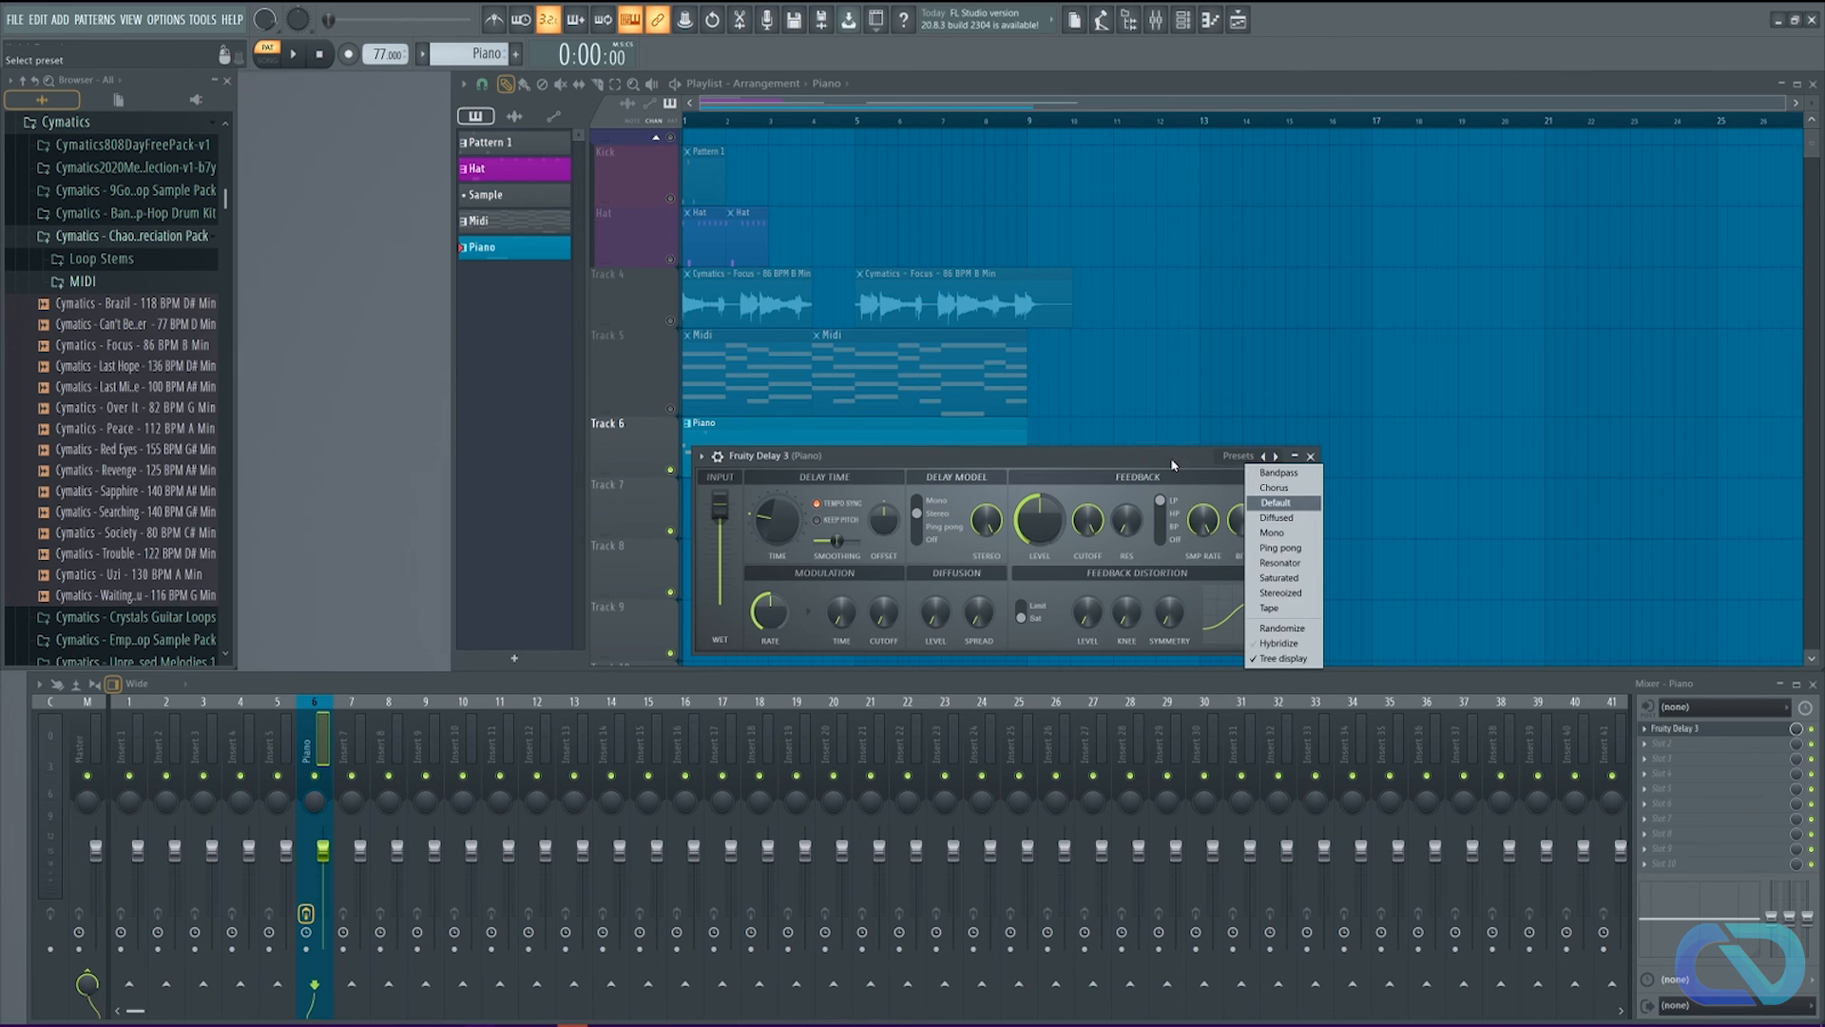
pyautogui.click(701, 456)
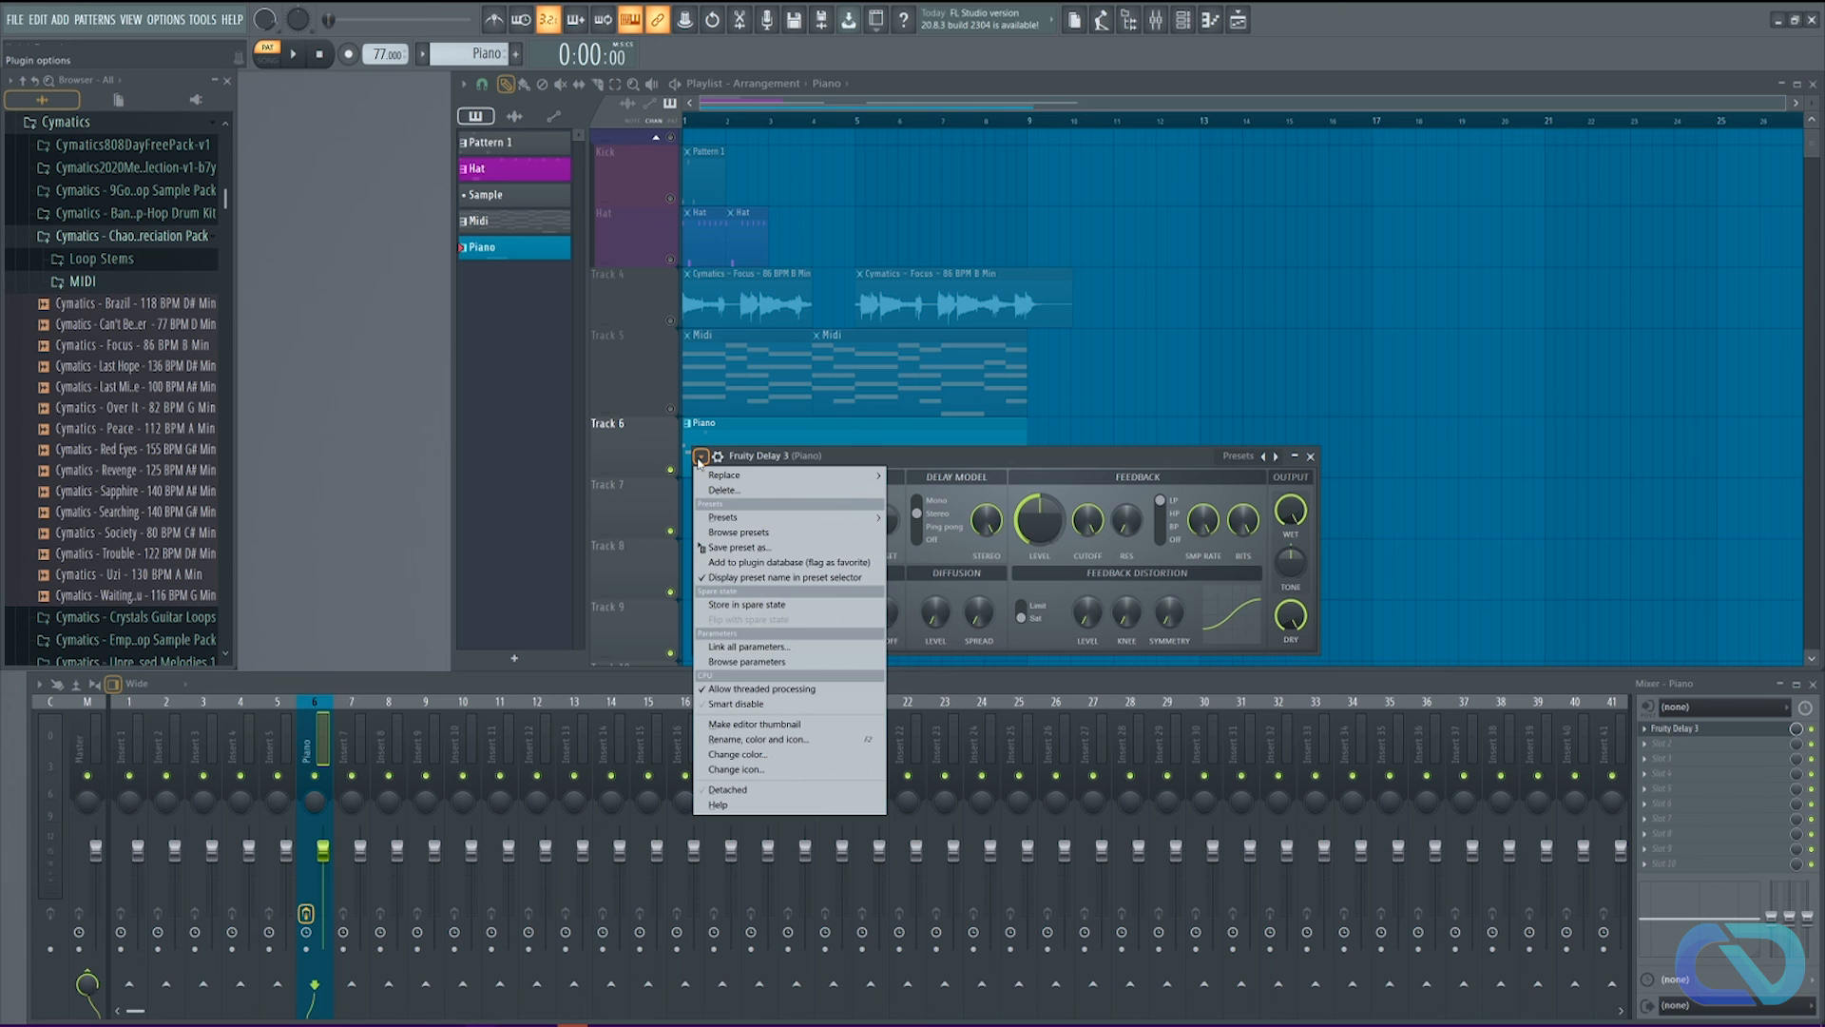
pyautogui.click(700, 459)
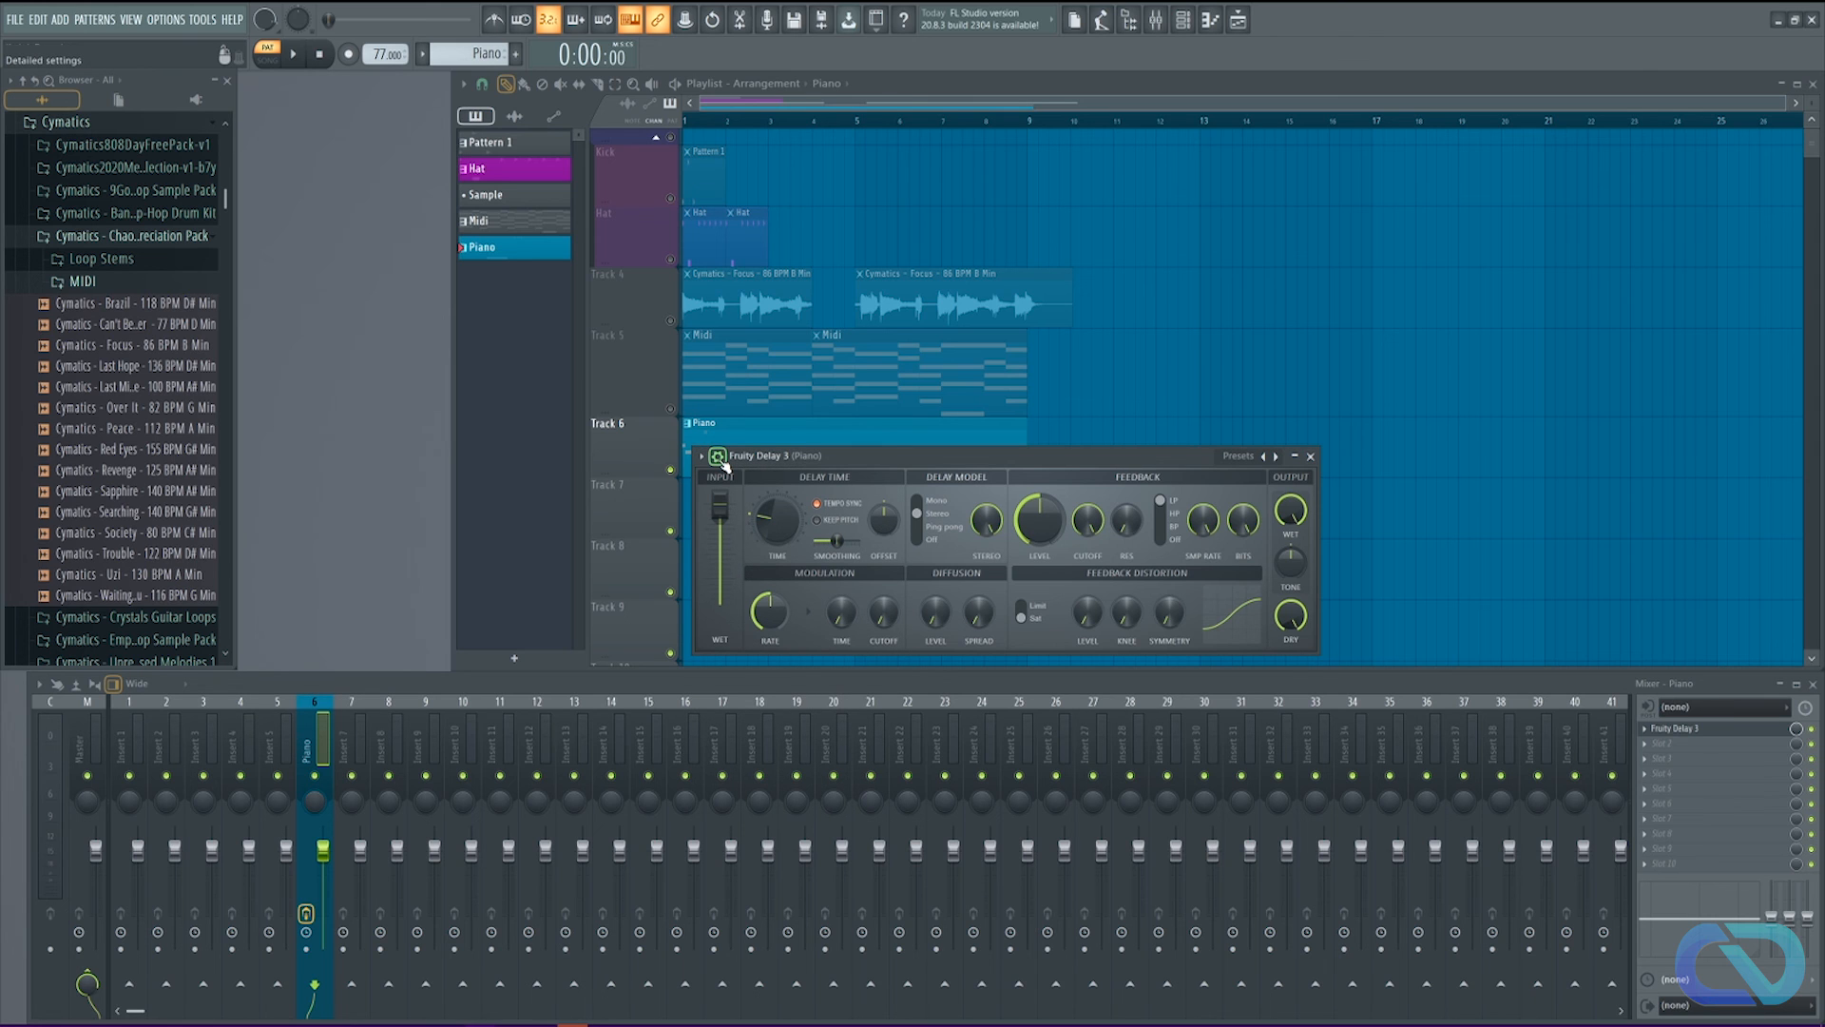
# Step: Show and hide Fruity Delay 3's detailed settings and close the plugin window
pyautogui.click(720, 459)
pyautogui.click(720, 458)
pyautogui.click(720, 458)
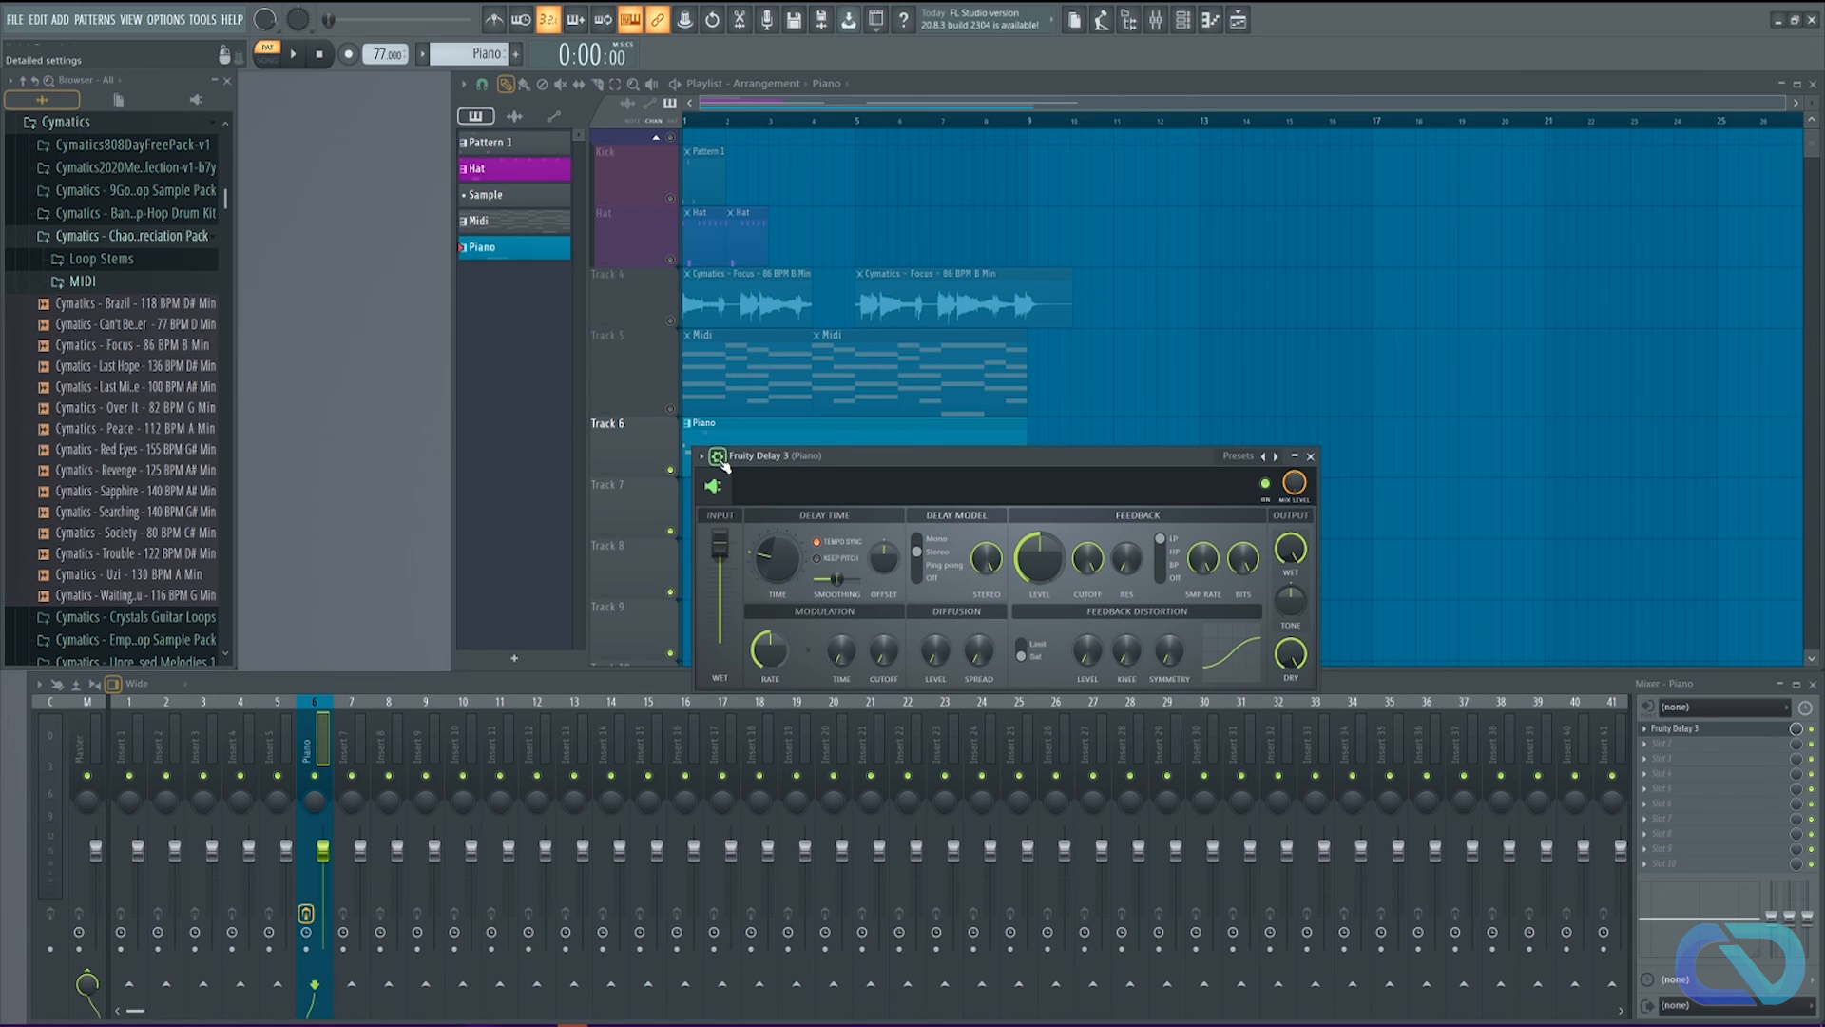
pyautogui.click(719, 458)
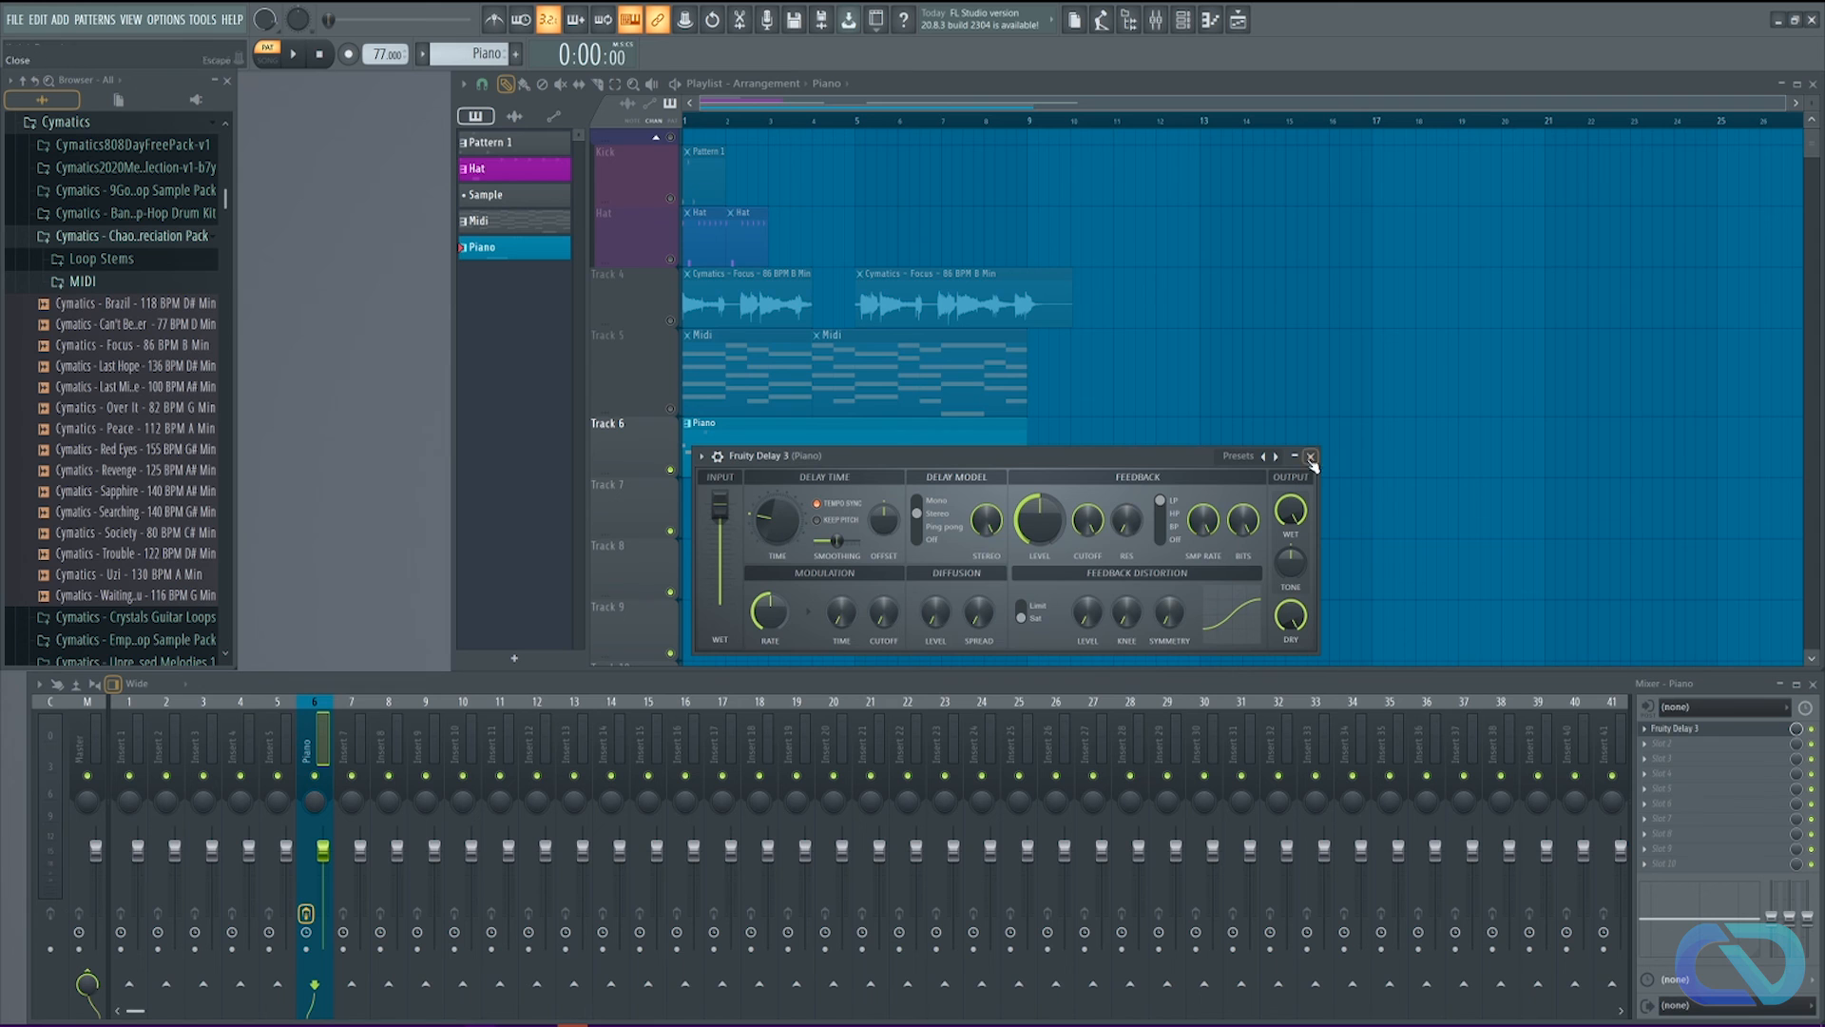
pyautogui.click(1299, 457)
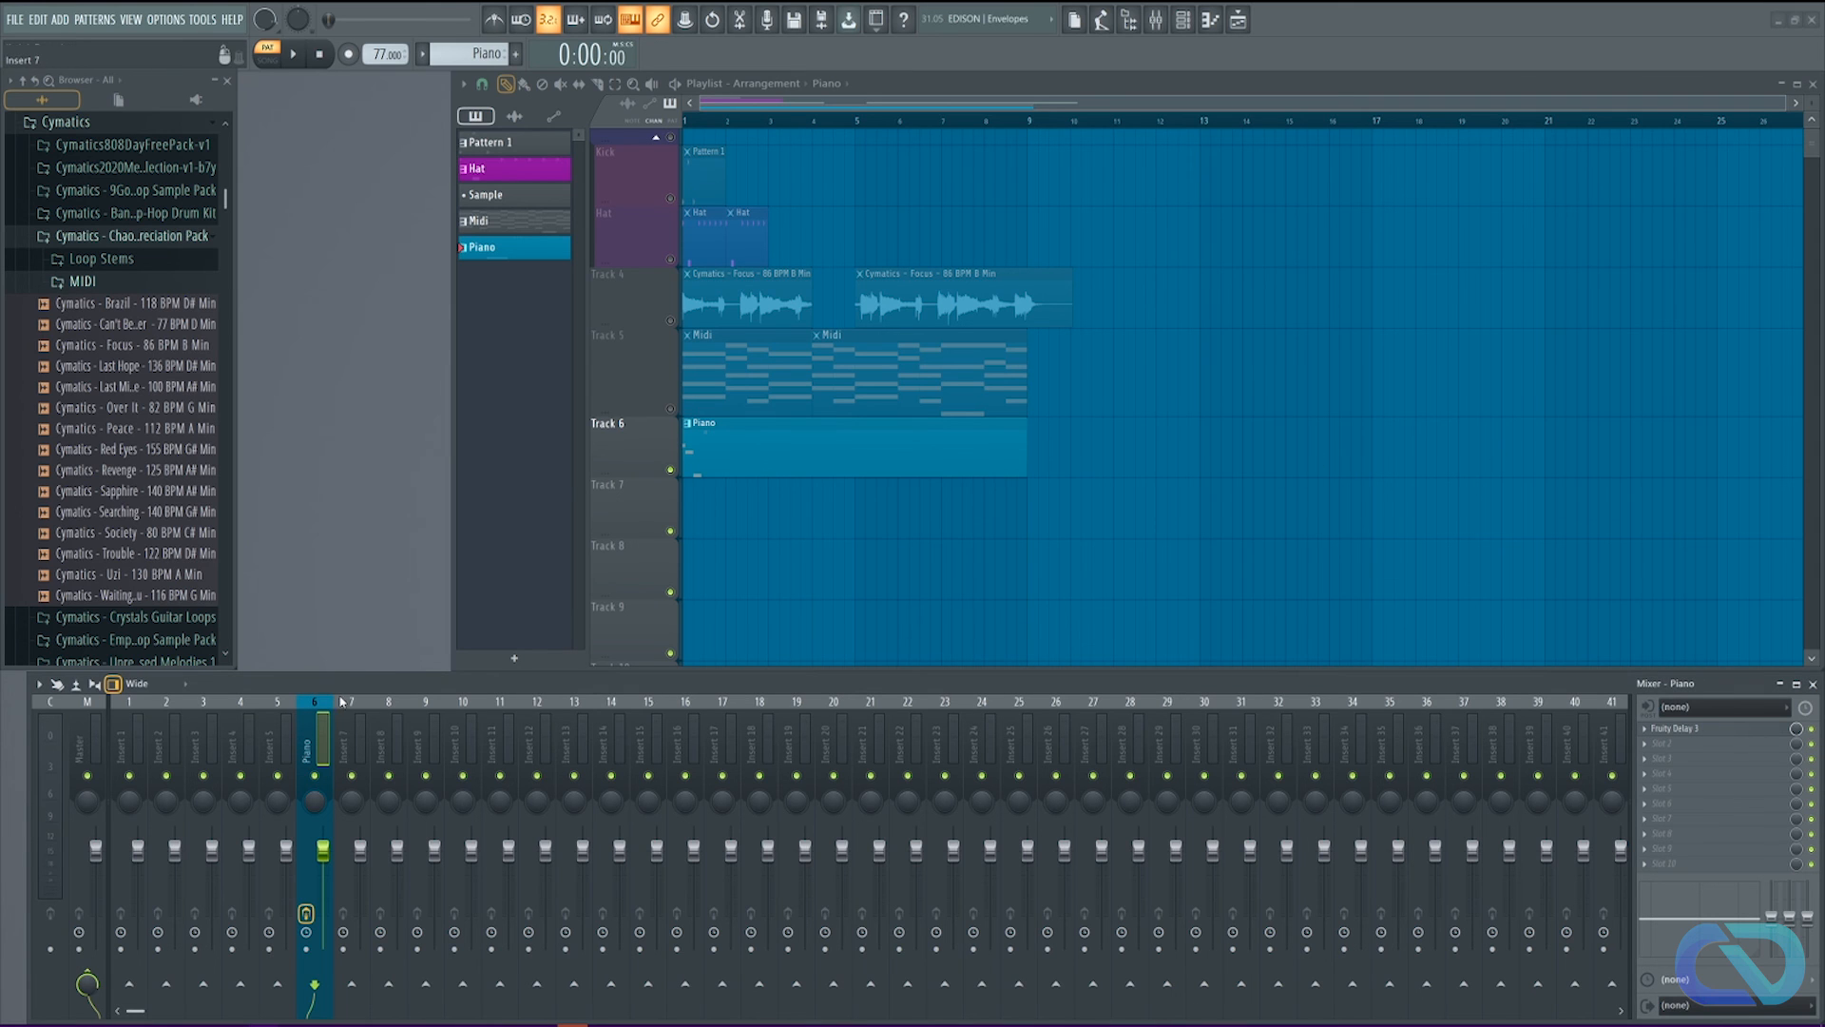
# Step: Hide and show the mixer's track inspector several times, leaving it shown
pyautogui.click(112, 685)
pyautogui.click(112, 684)
pyautogui.click(113, 684)
pyautogui.click(112, 684)
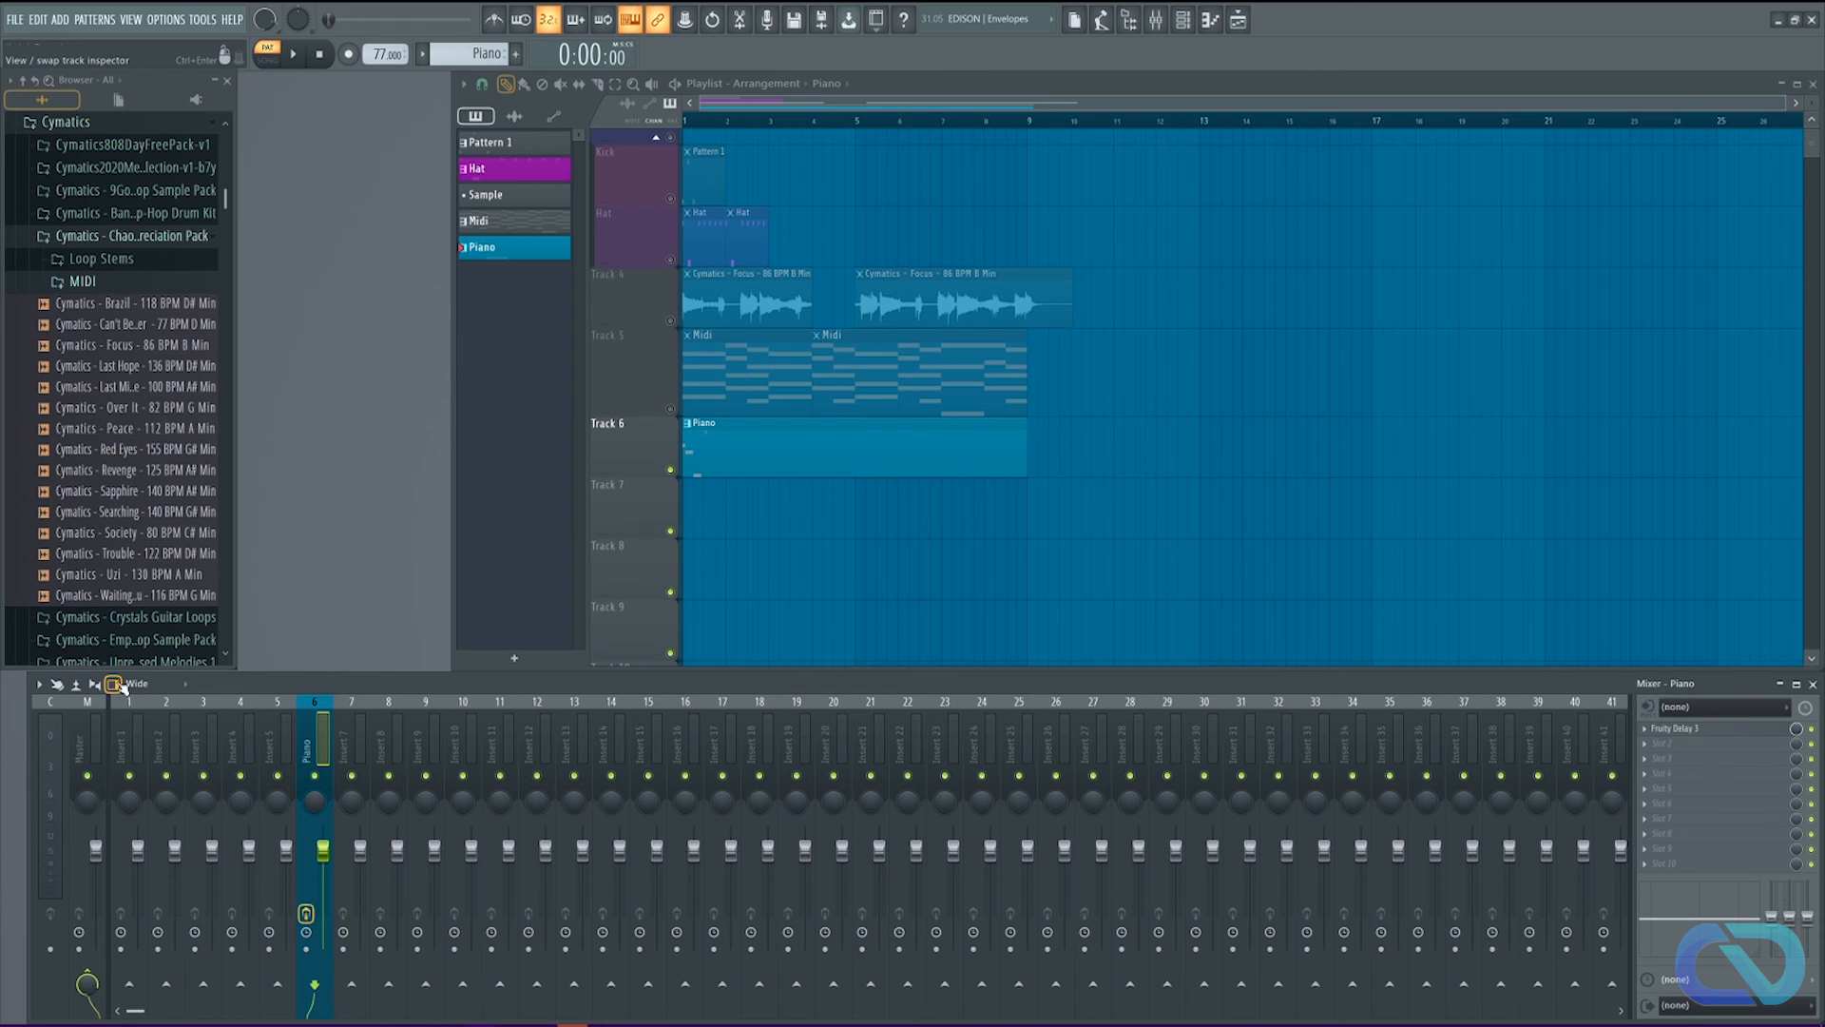
pyautogui.click(112, 684)
pyautogui.click(112, 684)
pyautogui.click(112, 685)
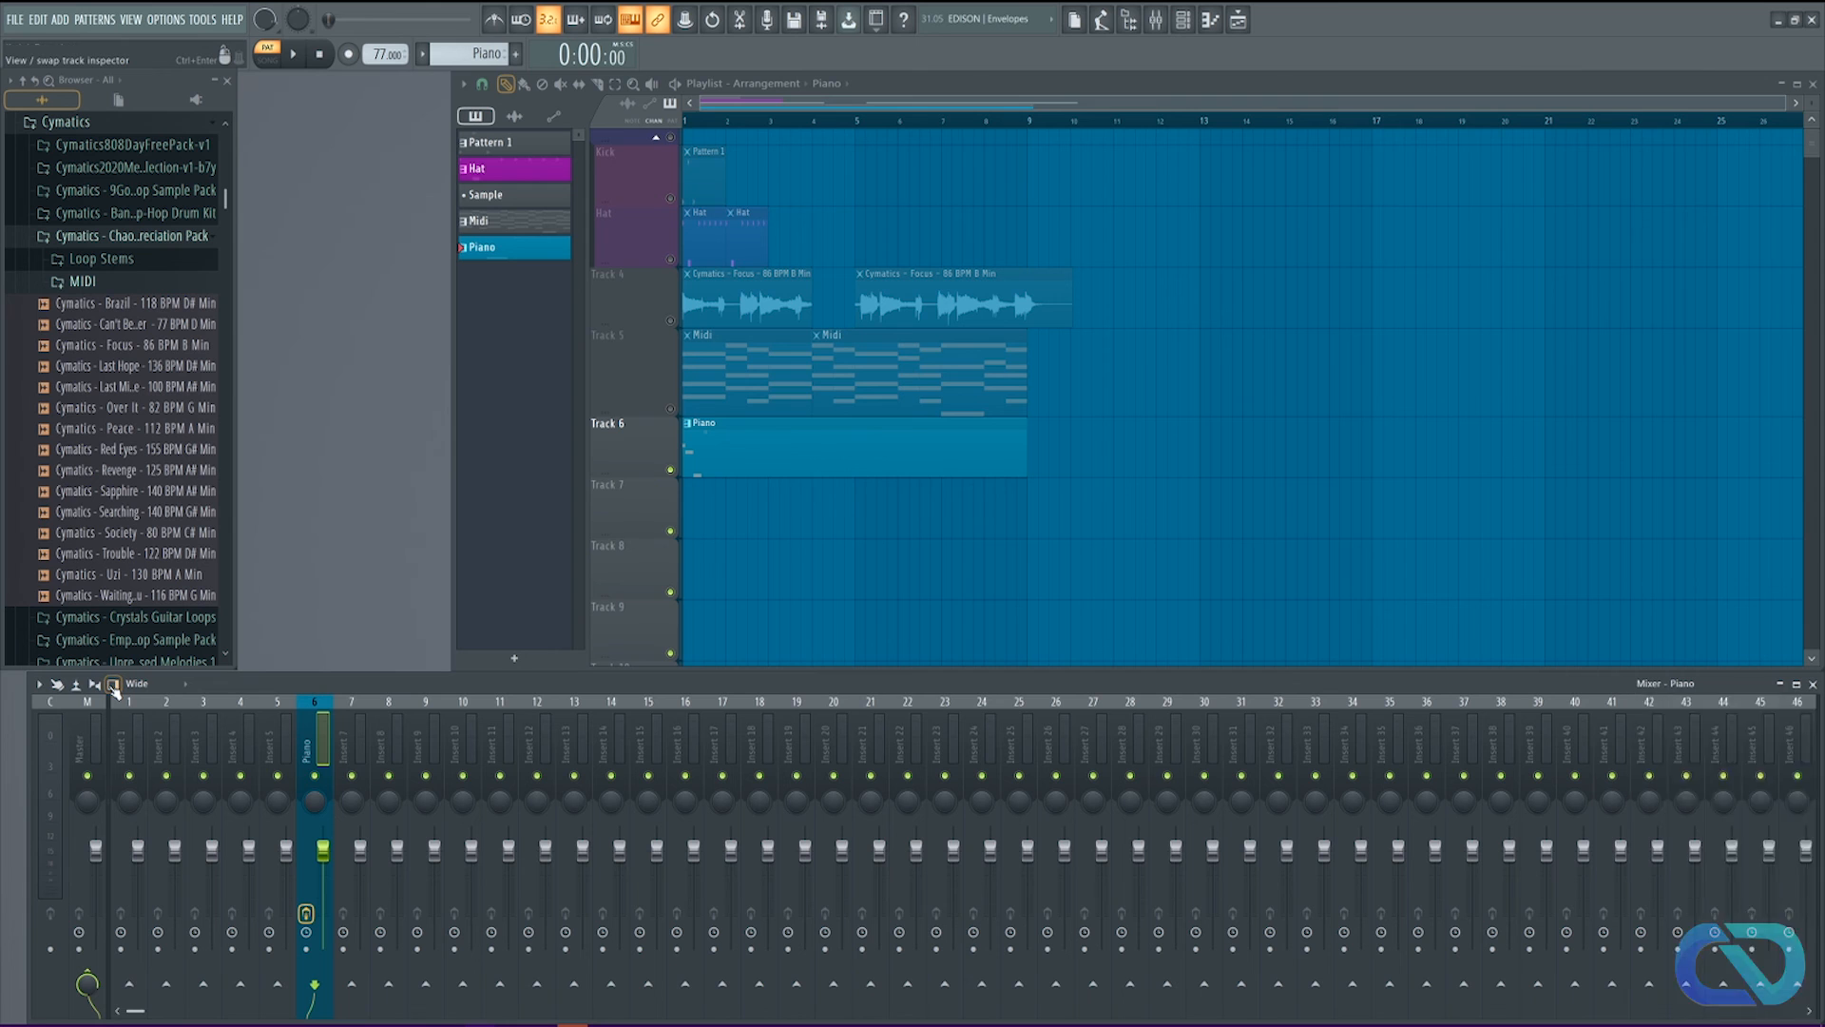
pyautogui.click(112, 684)
pyautogui.click(112, 684)
pyautogui.click(113, 684)
pyautogui.click(112, 684)
pyautogui.click(112, 685)
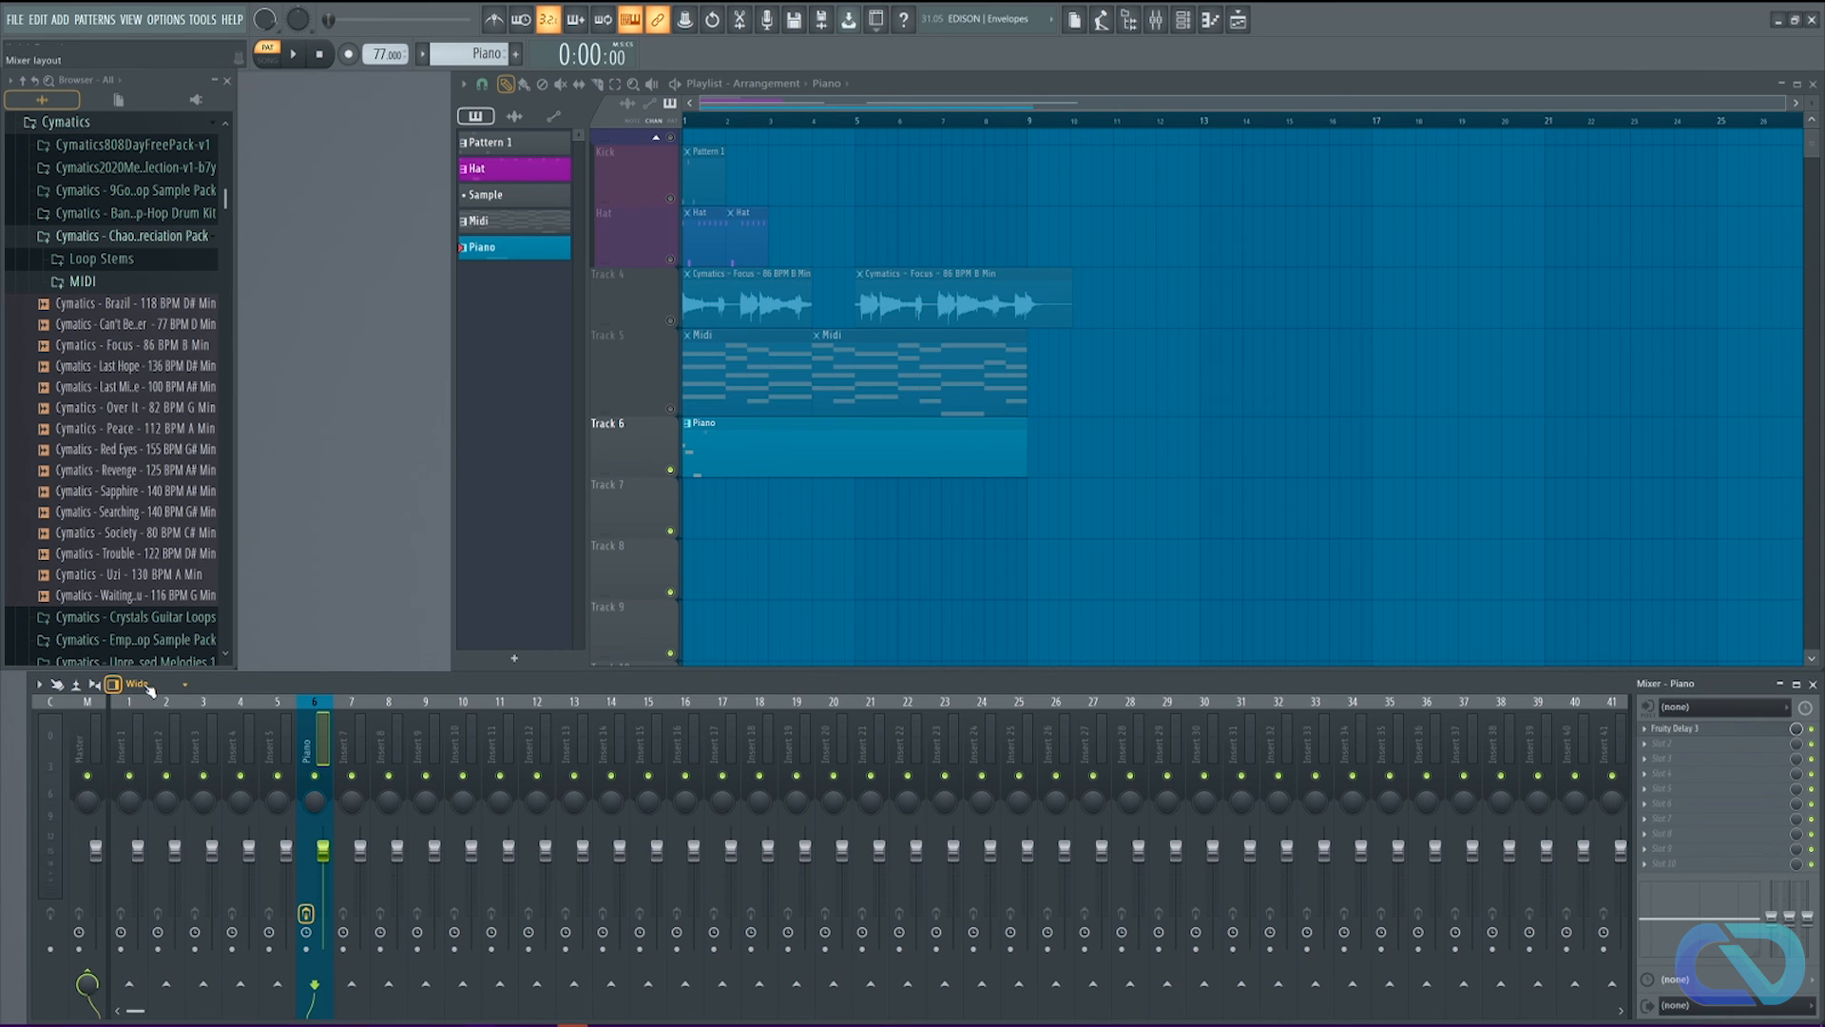
# Step: Try the Wide 2 mixer layout, restore the Wide layout, and look through the mixer's options
pyautogui.click(151, 686)
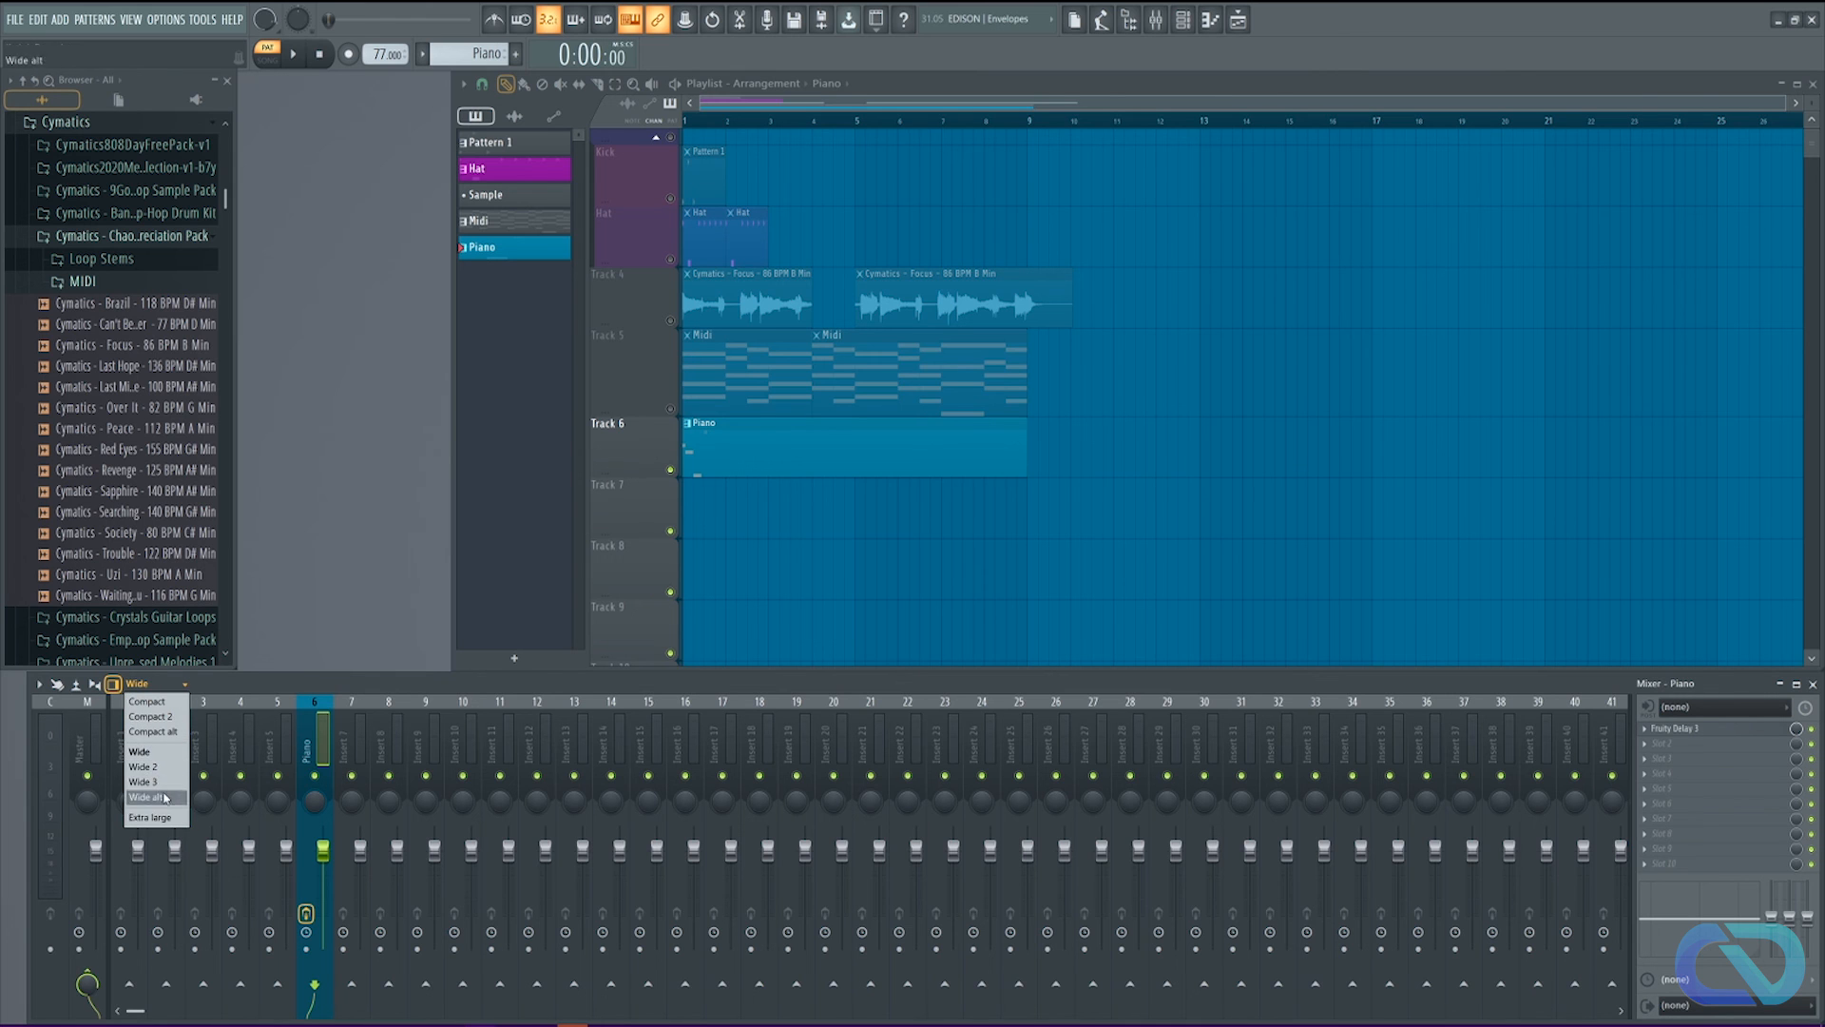
pyautogui.click(147, 767)
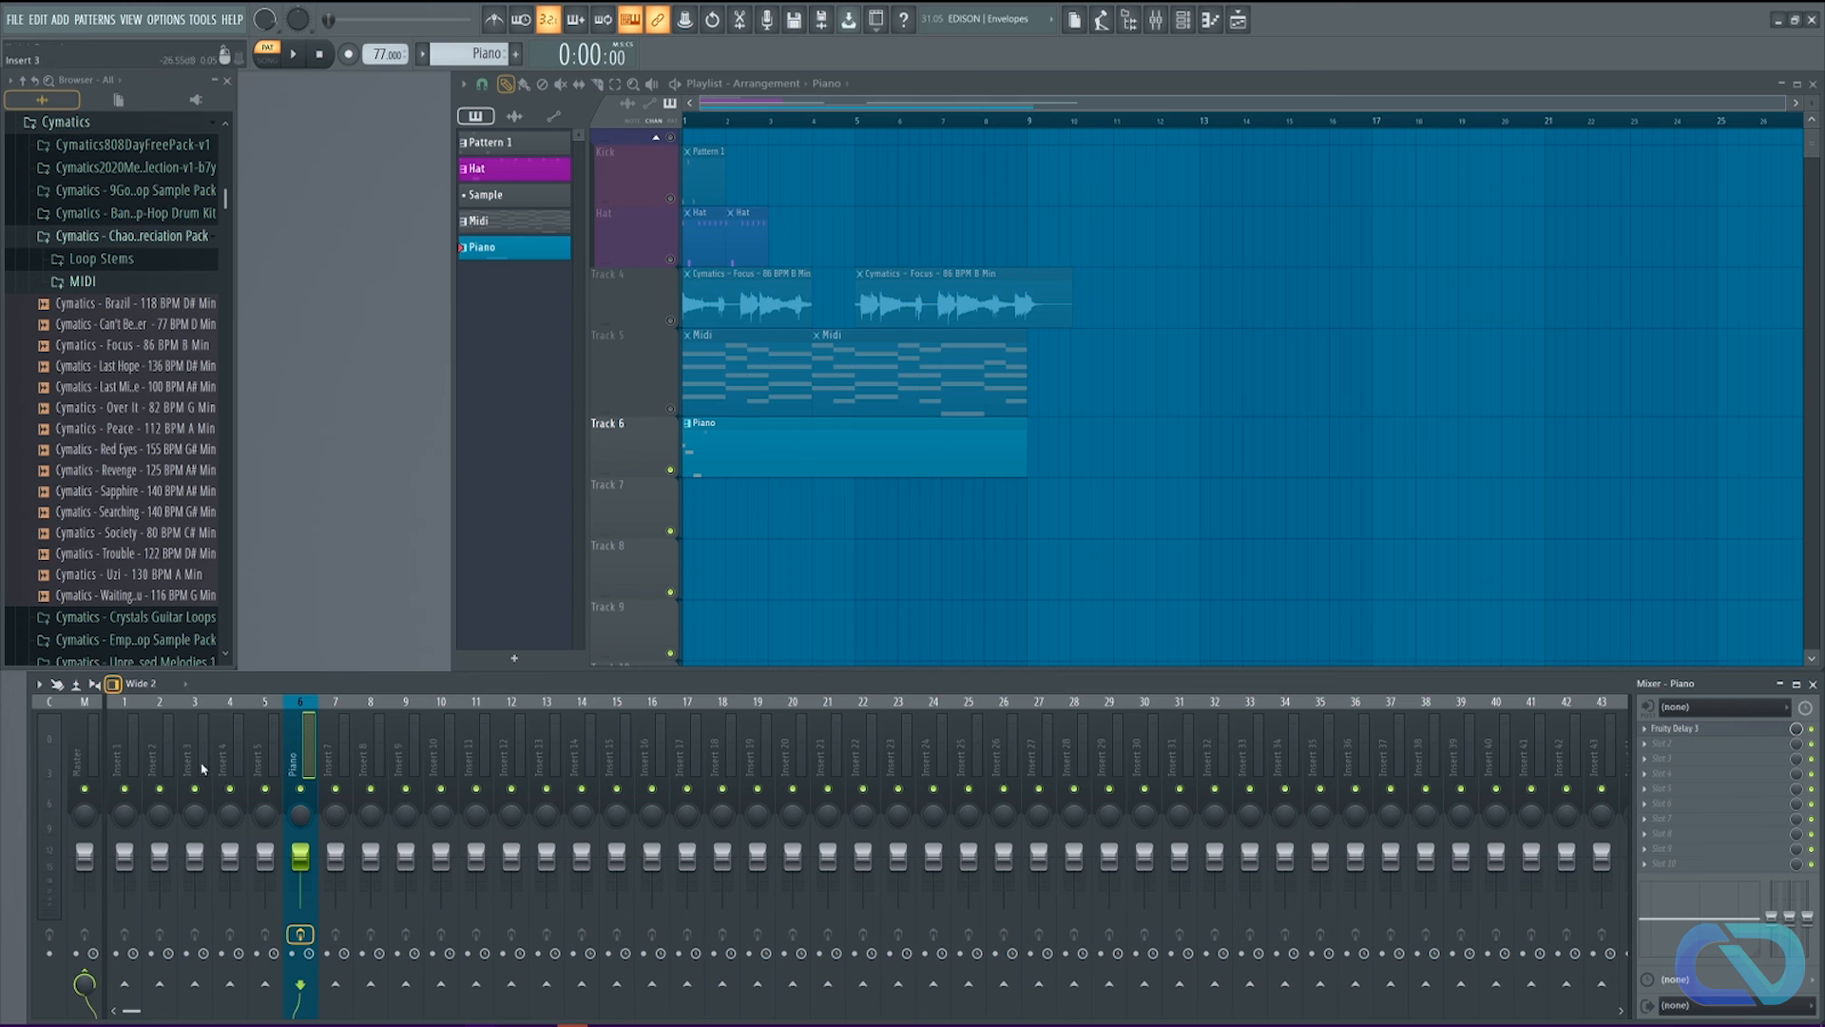
pyautogui.click(150, 686)
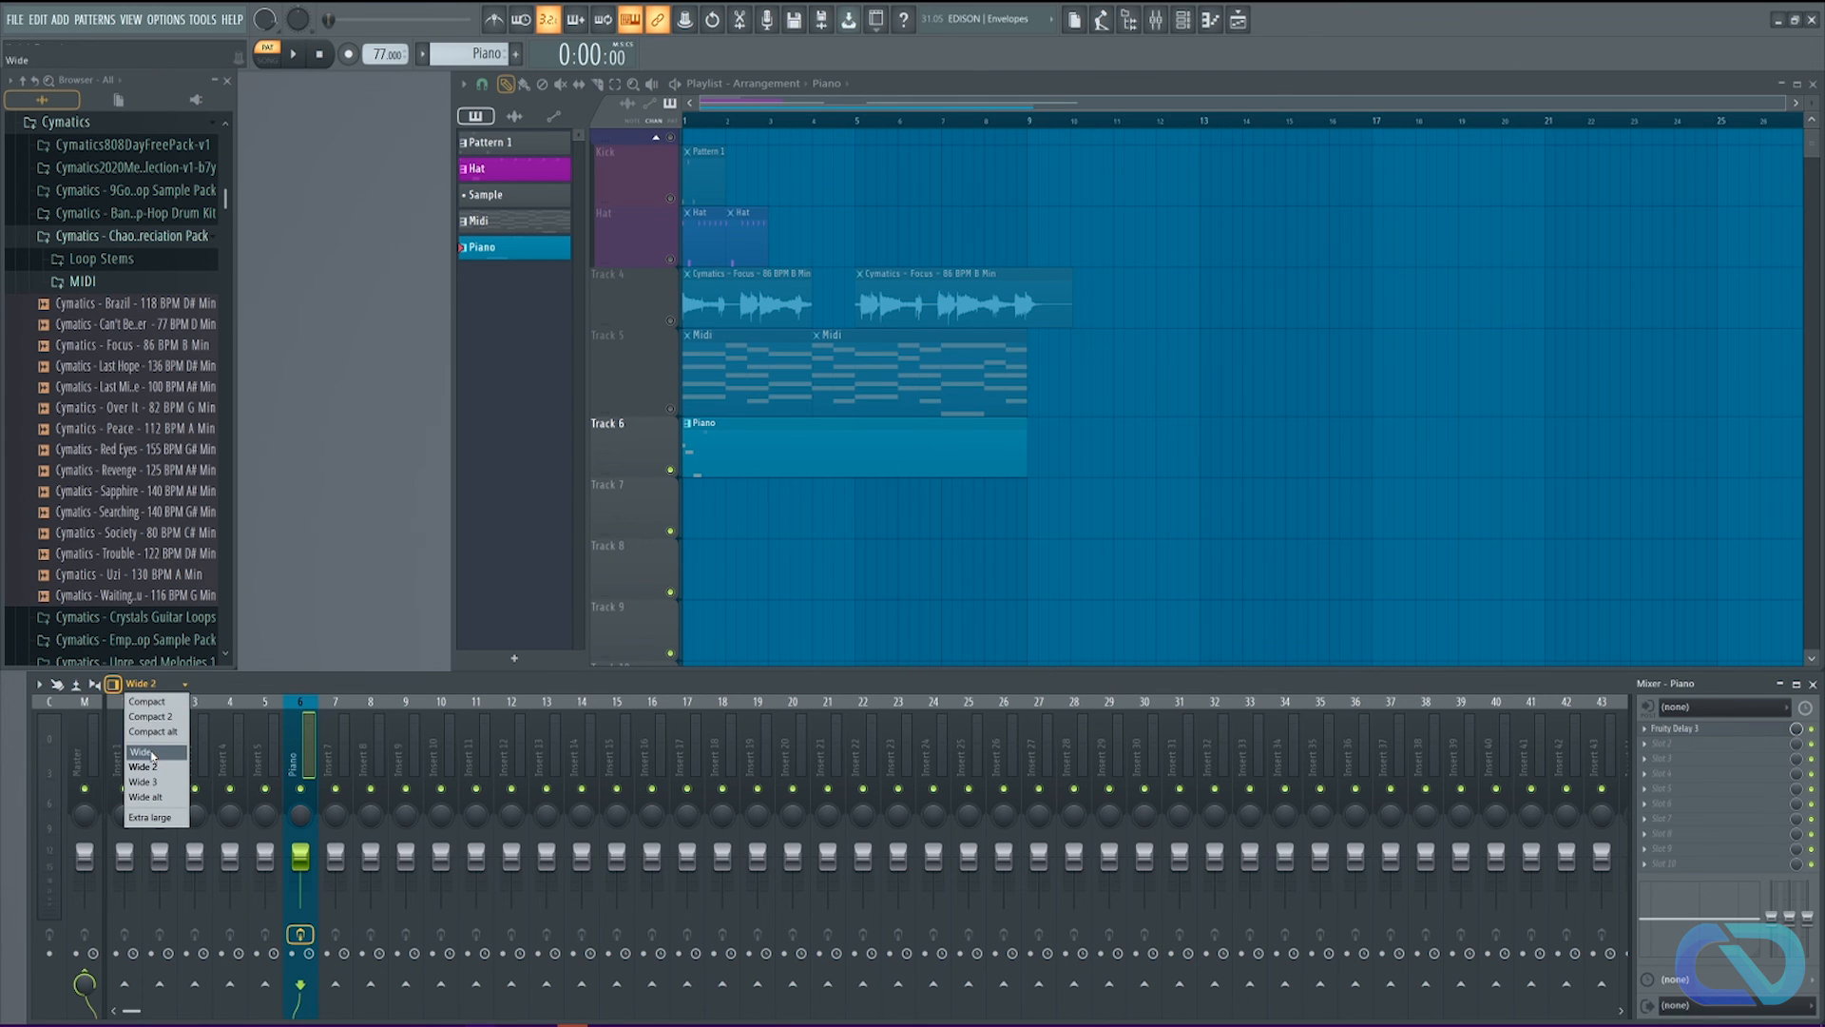
pyautogui.click(152, 753)
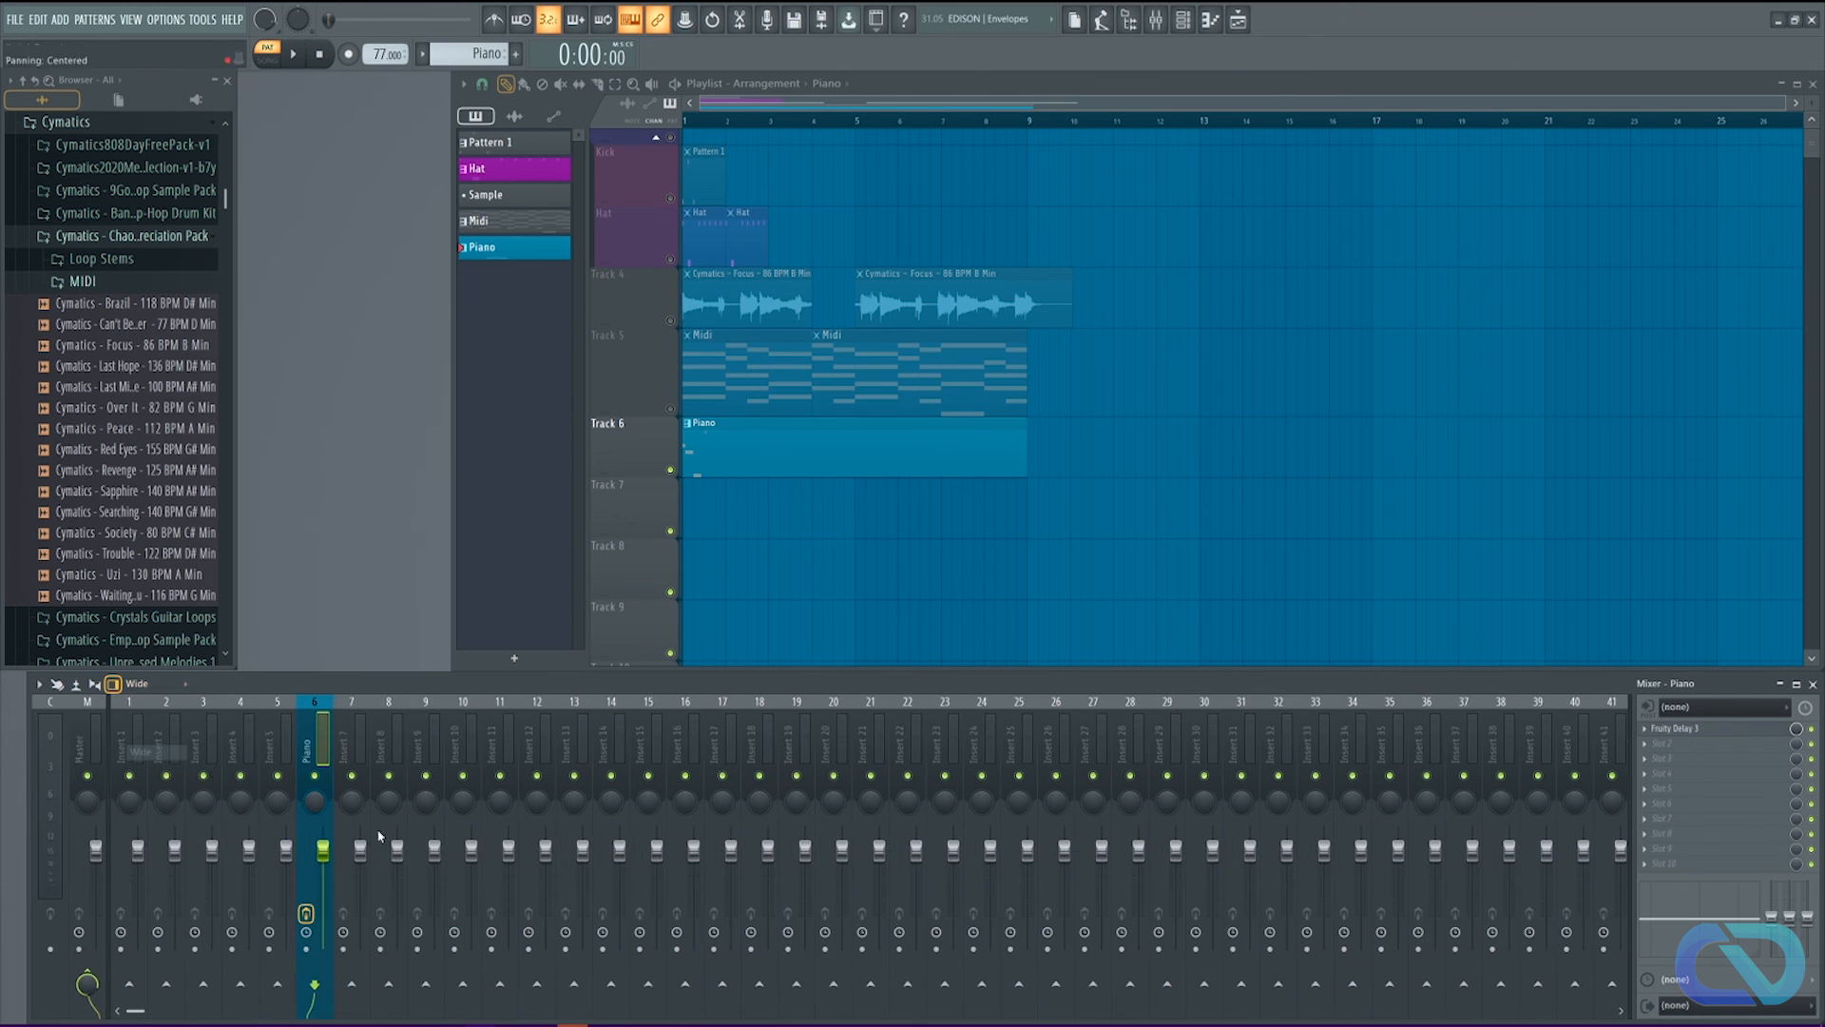
pyautogui.click(41, 685)
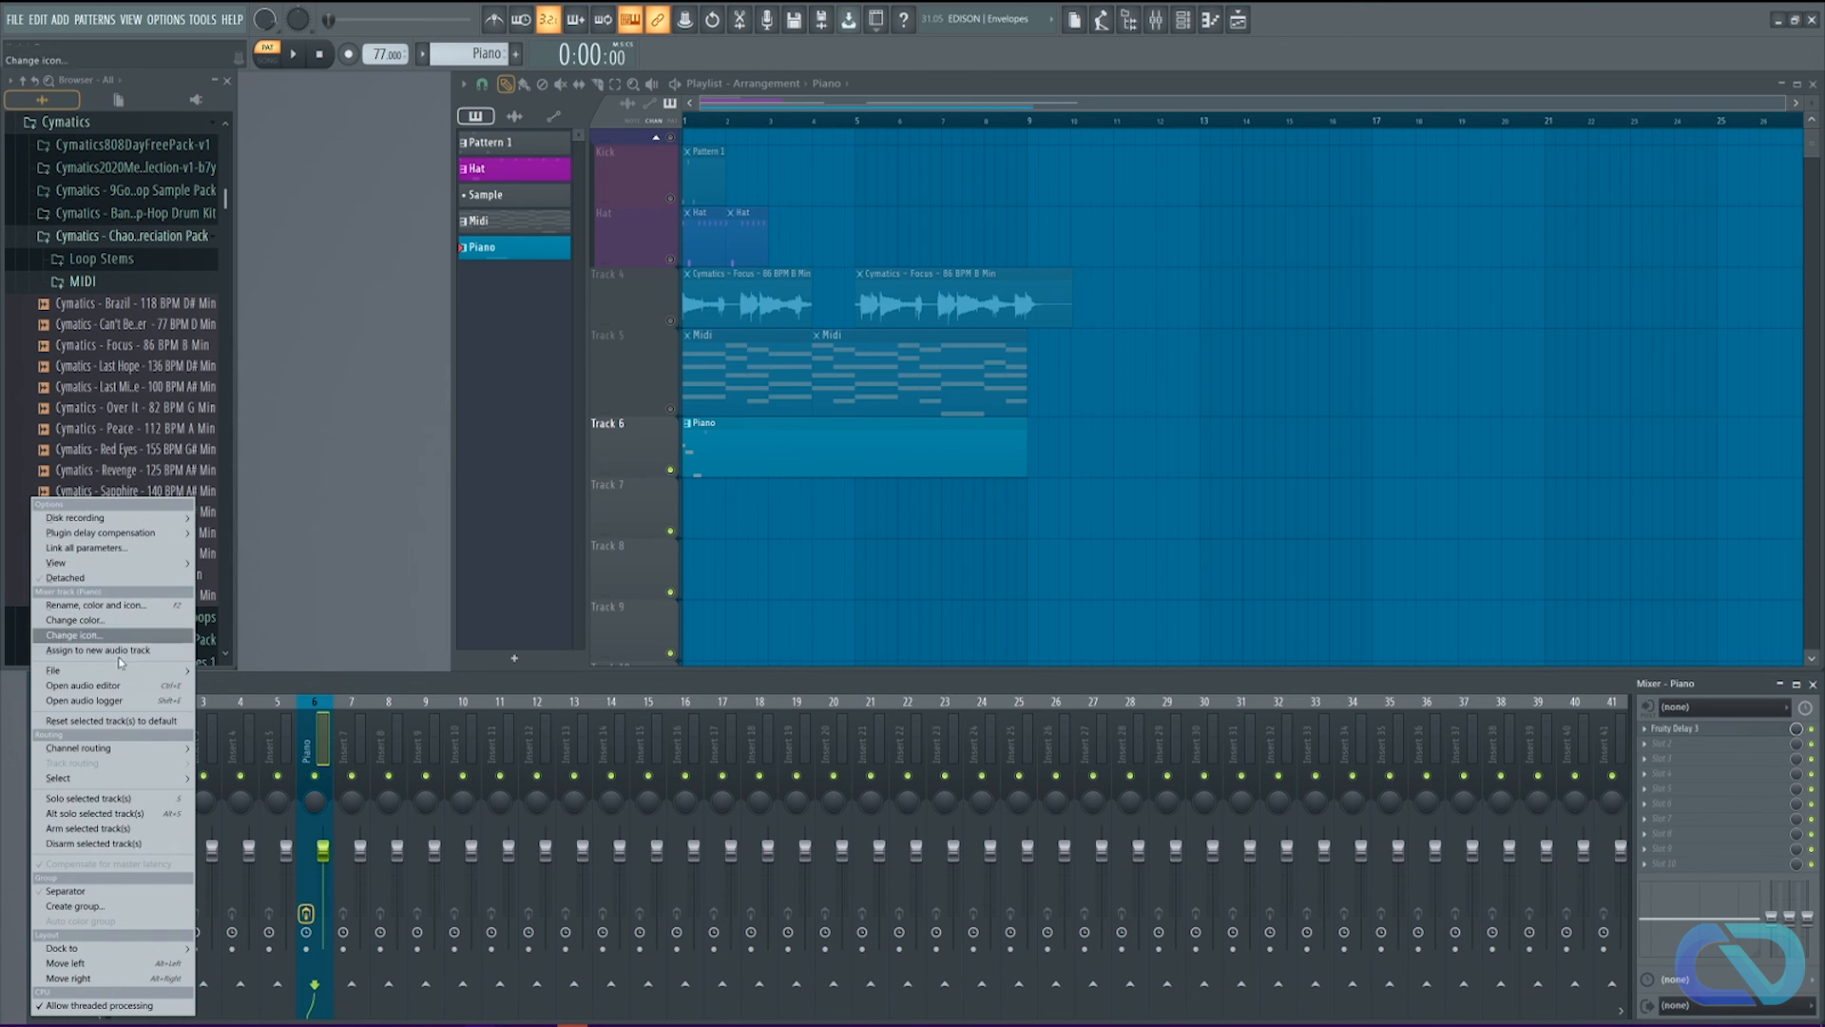
pyautogui.click(357, 686)
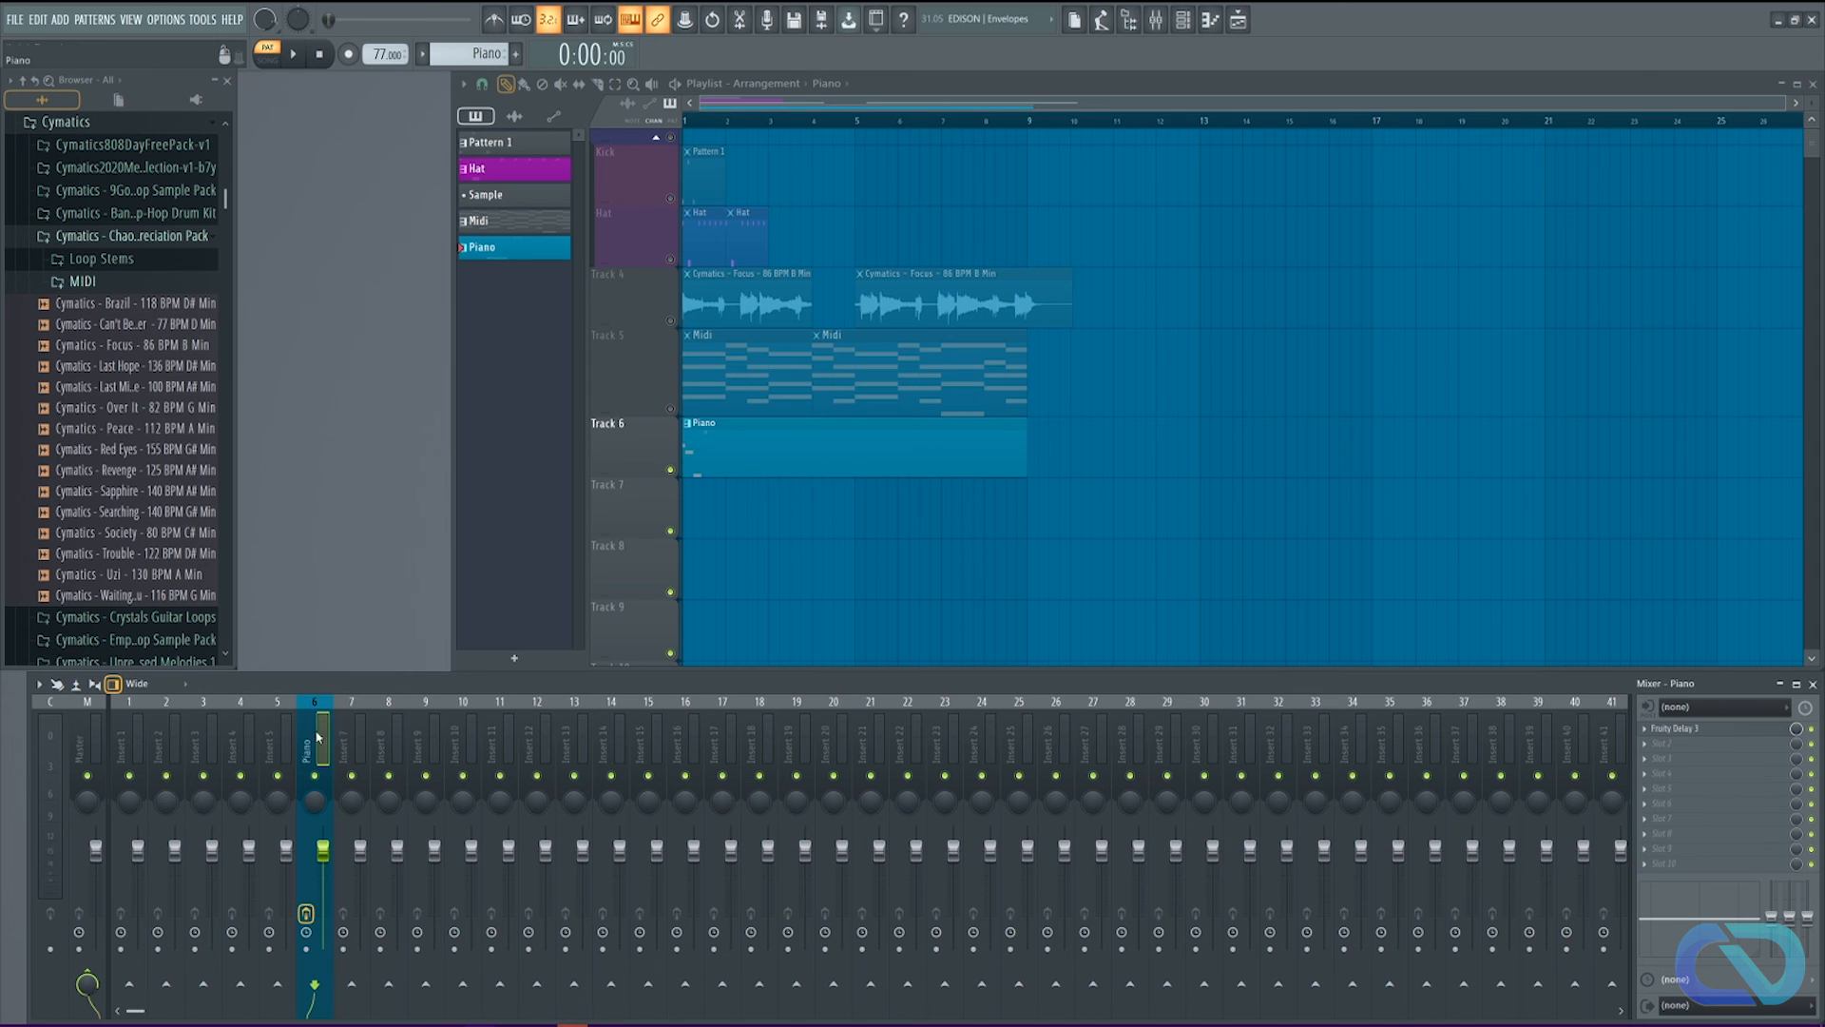
# Step: Try the Piano mixer track's mute and effects switches while starting and stopping playback
pyautogui.click(317, 776)
pyautogui.click(316, 775)
pyautogui.press('space')
pyautogui.press('space')
pyautogui.click(306, 914)
pyautogui.press('space')
pyautogui.press('space')
# Step: Try the Piano track's panning and lower its volume to about 84%, resetting each control to its default
pyautogui.moveTo(314, 799); pyautogui.dragTo(314, 784)
pyautogui.rightClick(320, 808)
pyautogui.click(380, 803)
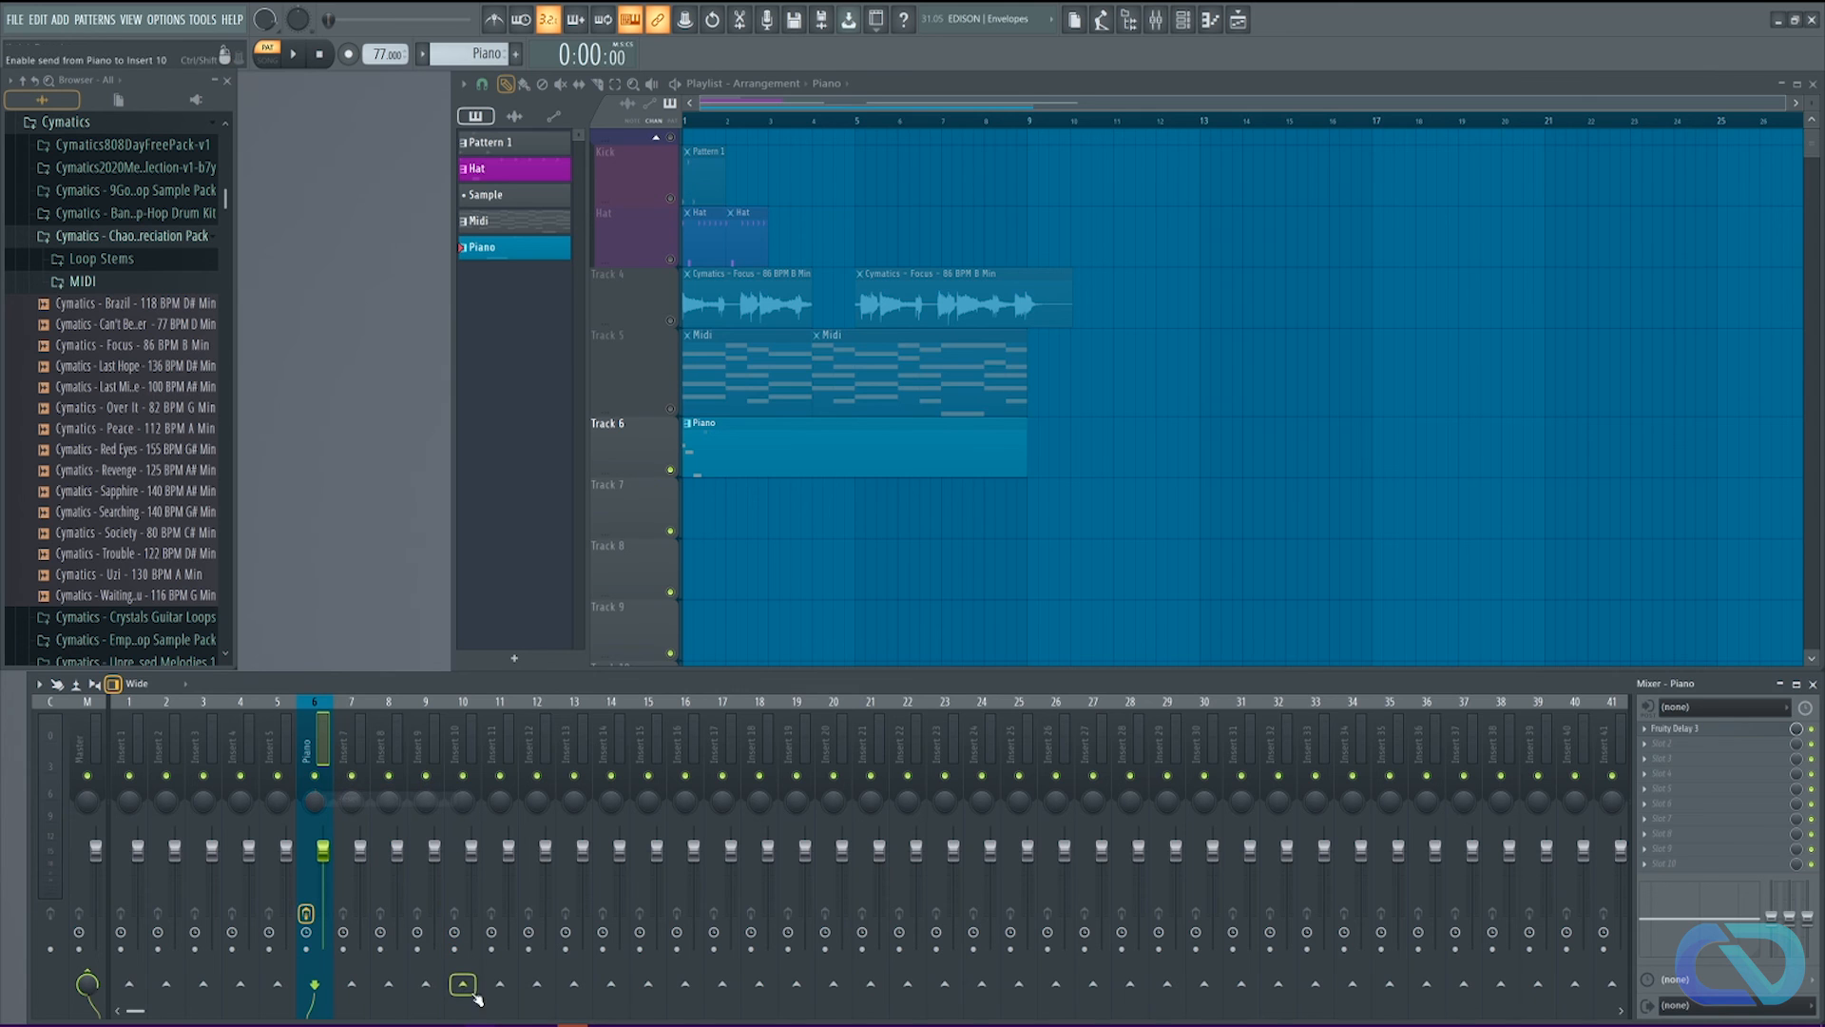
pyautogui.moveTo(323, 854); pyautogui.dragTo(325, 871)
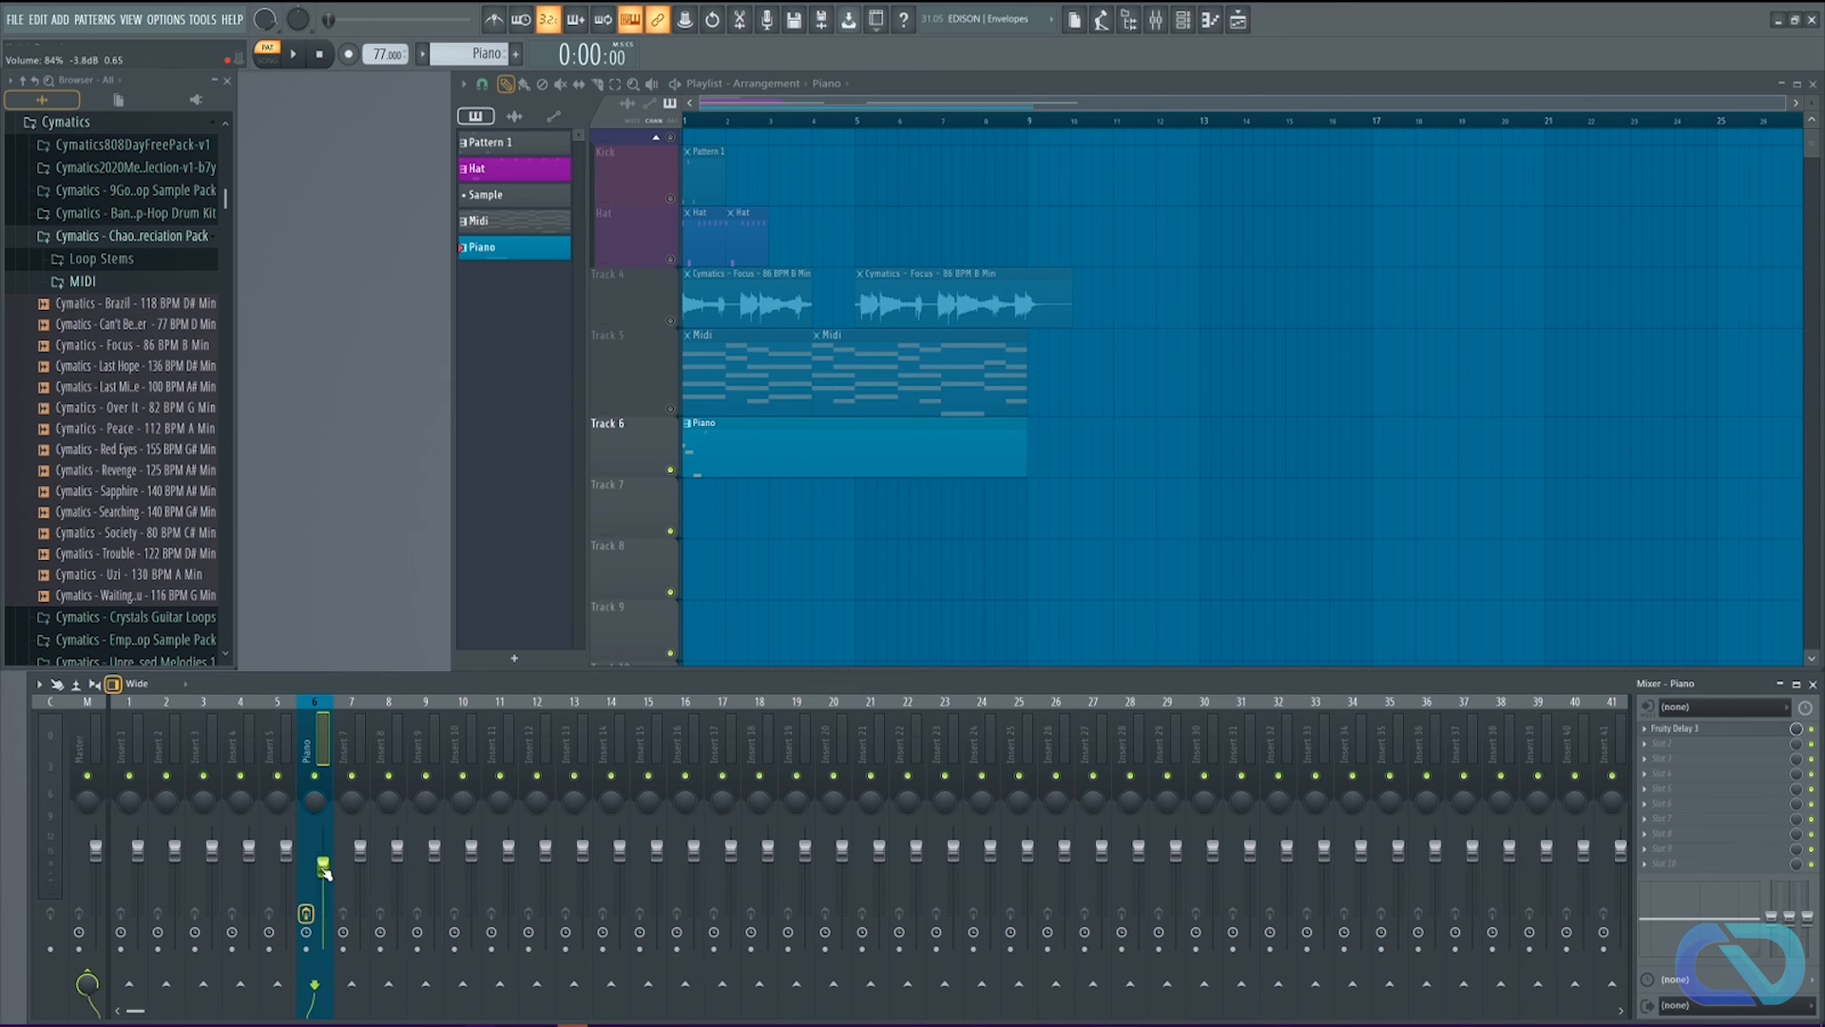
pyautogui.rightClick(325, 871)
pyautogui.click(381, 799)
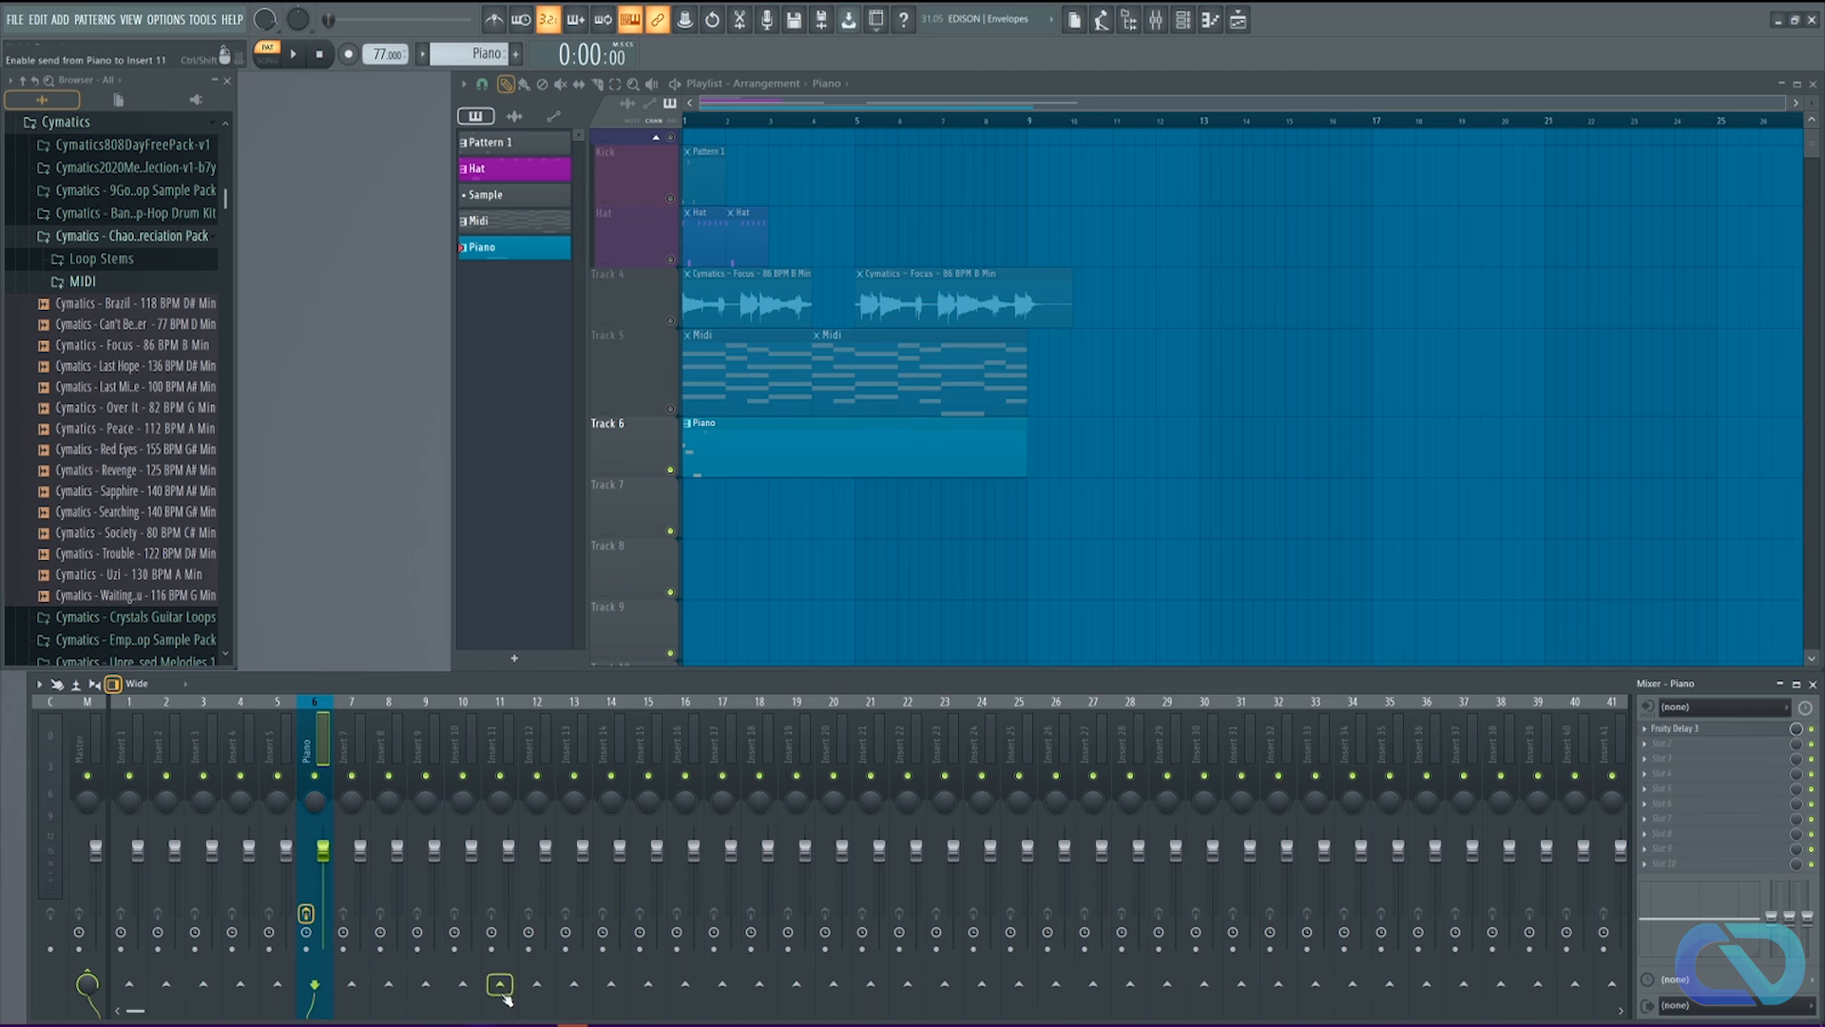
# Step: Disable the Piano track's send to the Master during playback, re-enable it, and stop playback
pyautogui.click(91, 972)
pyautogui.press('space')
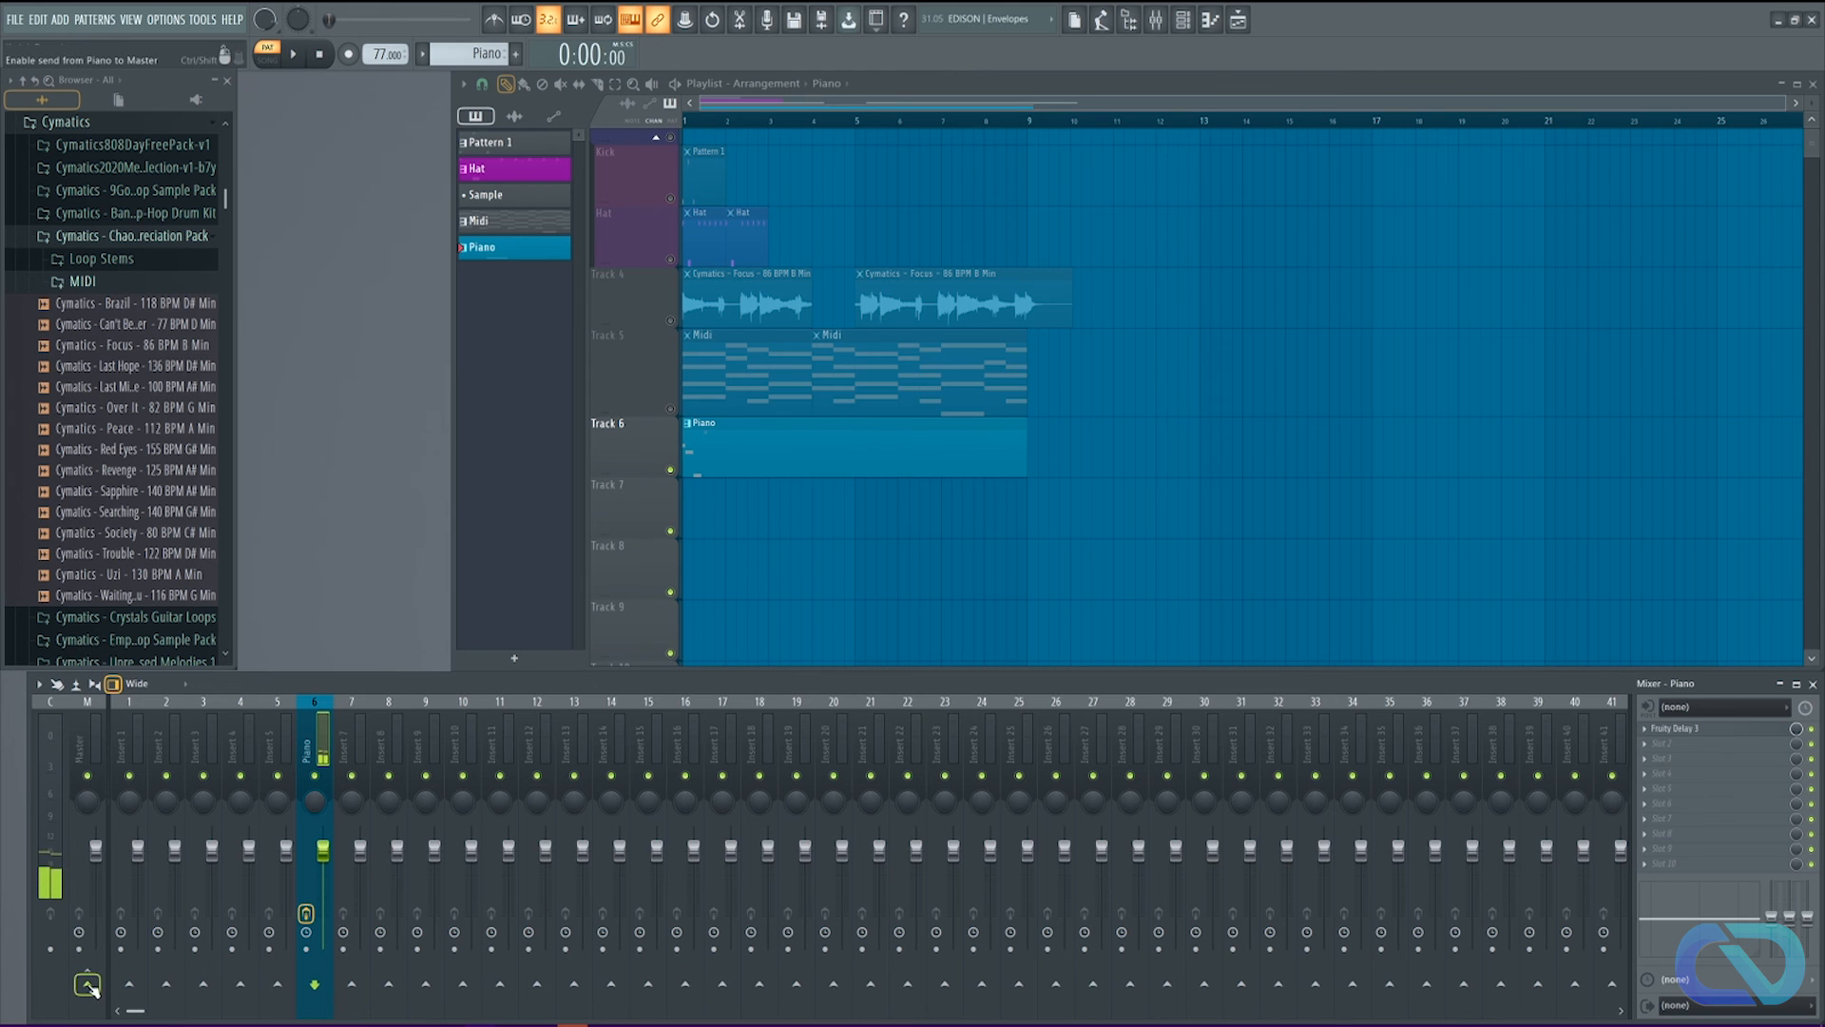
pyautogui.click(87, 984)
pyautogui.press('space')
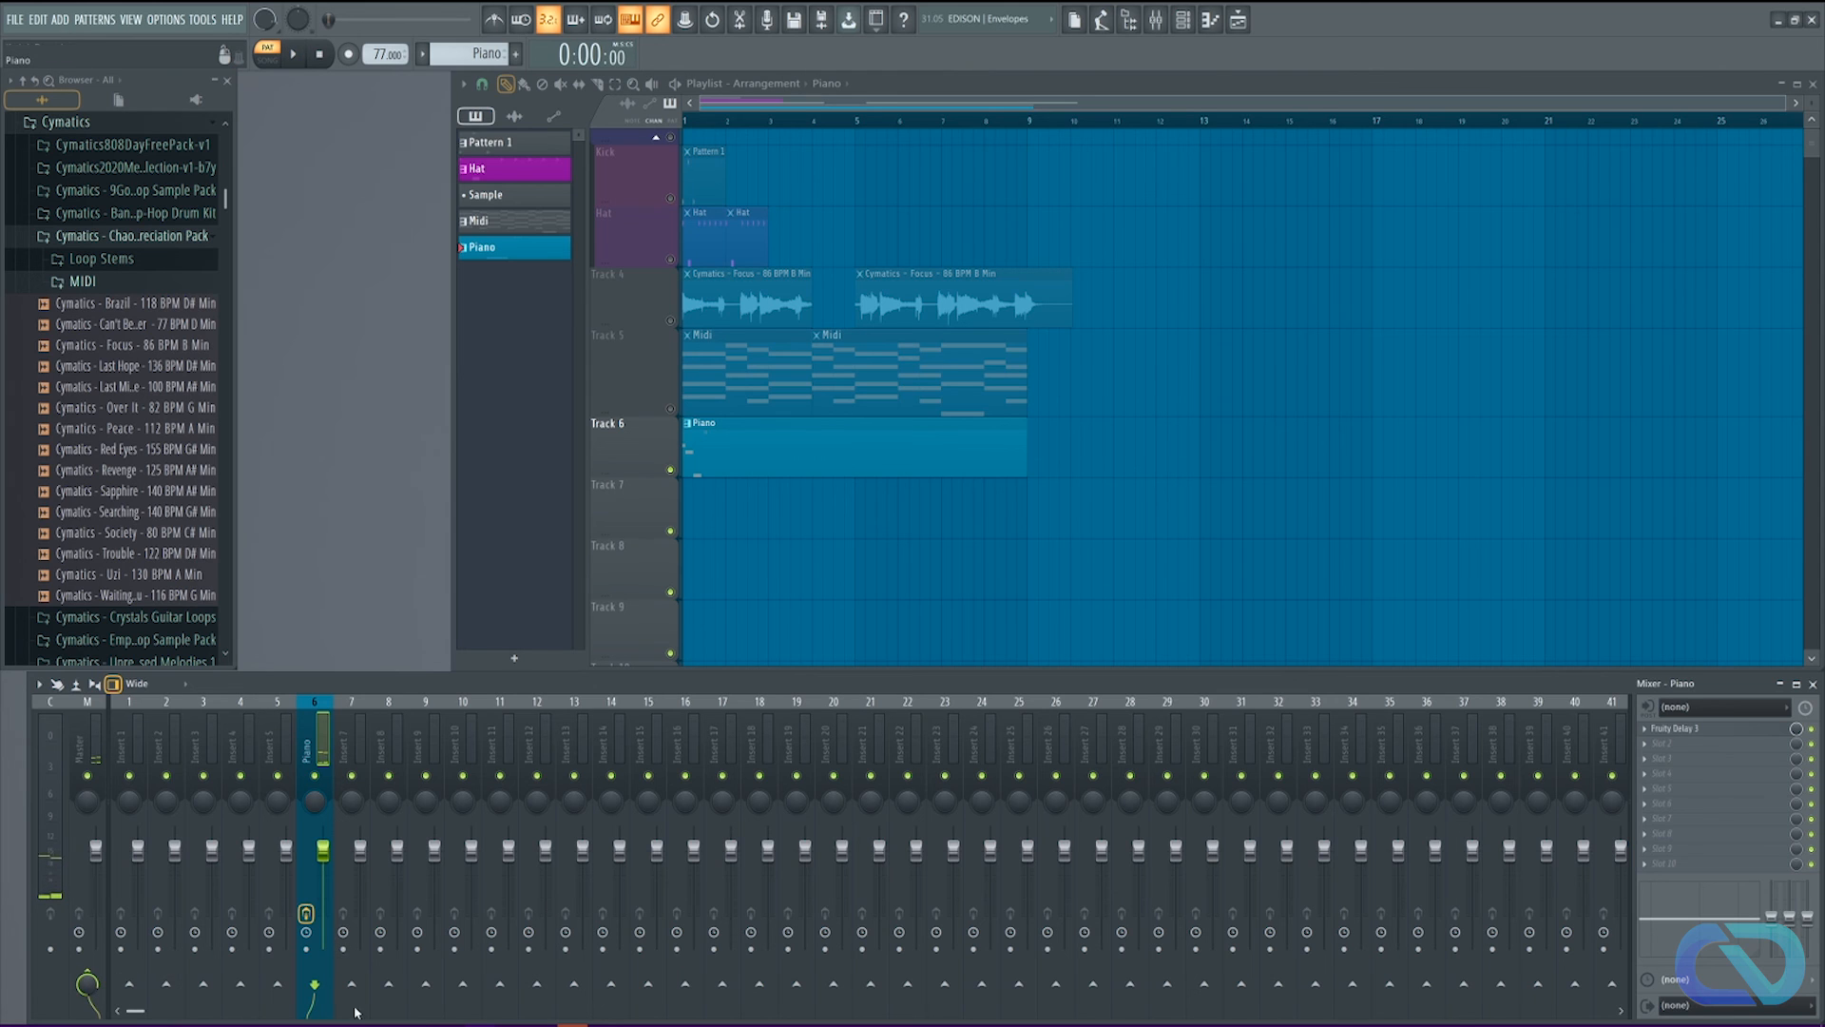
# Step: Arm the Insert 1 mixer track for recording
pyautogui.click(129, 700)
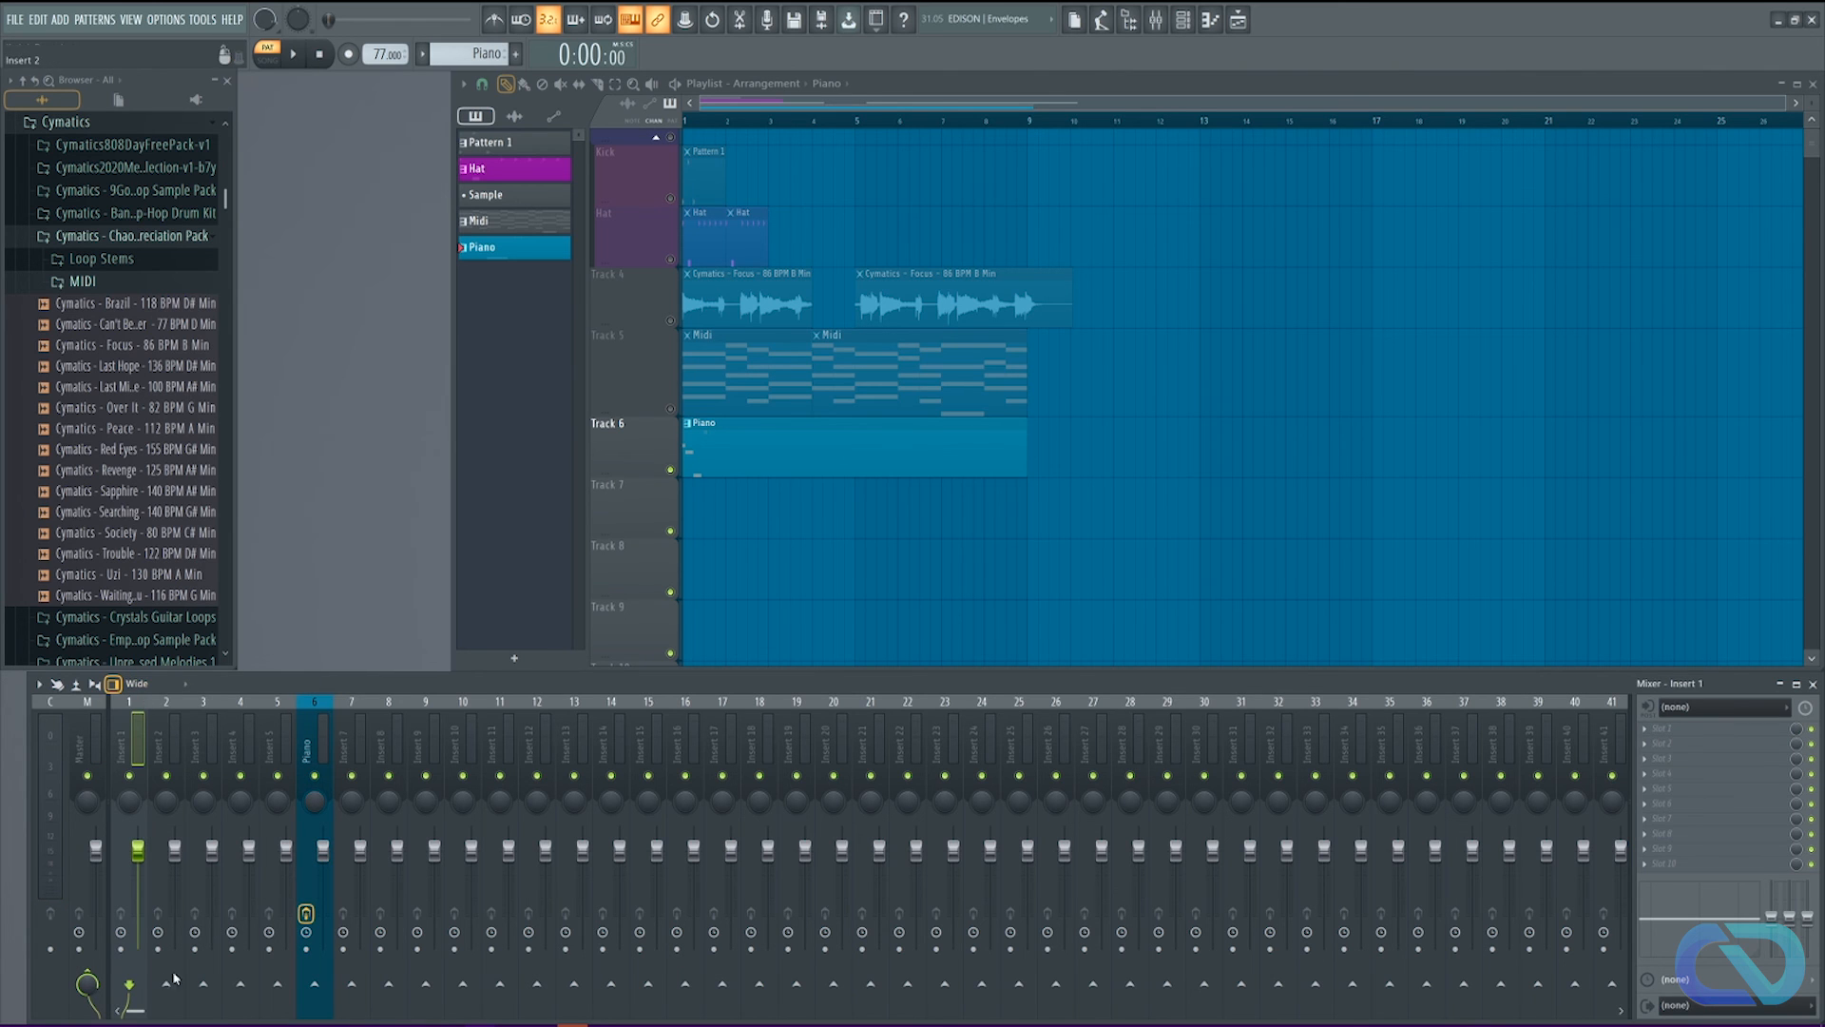
pyautogui.click(120, 950)
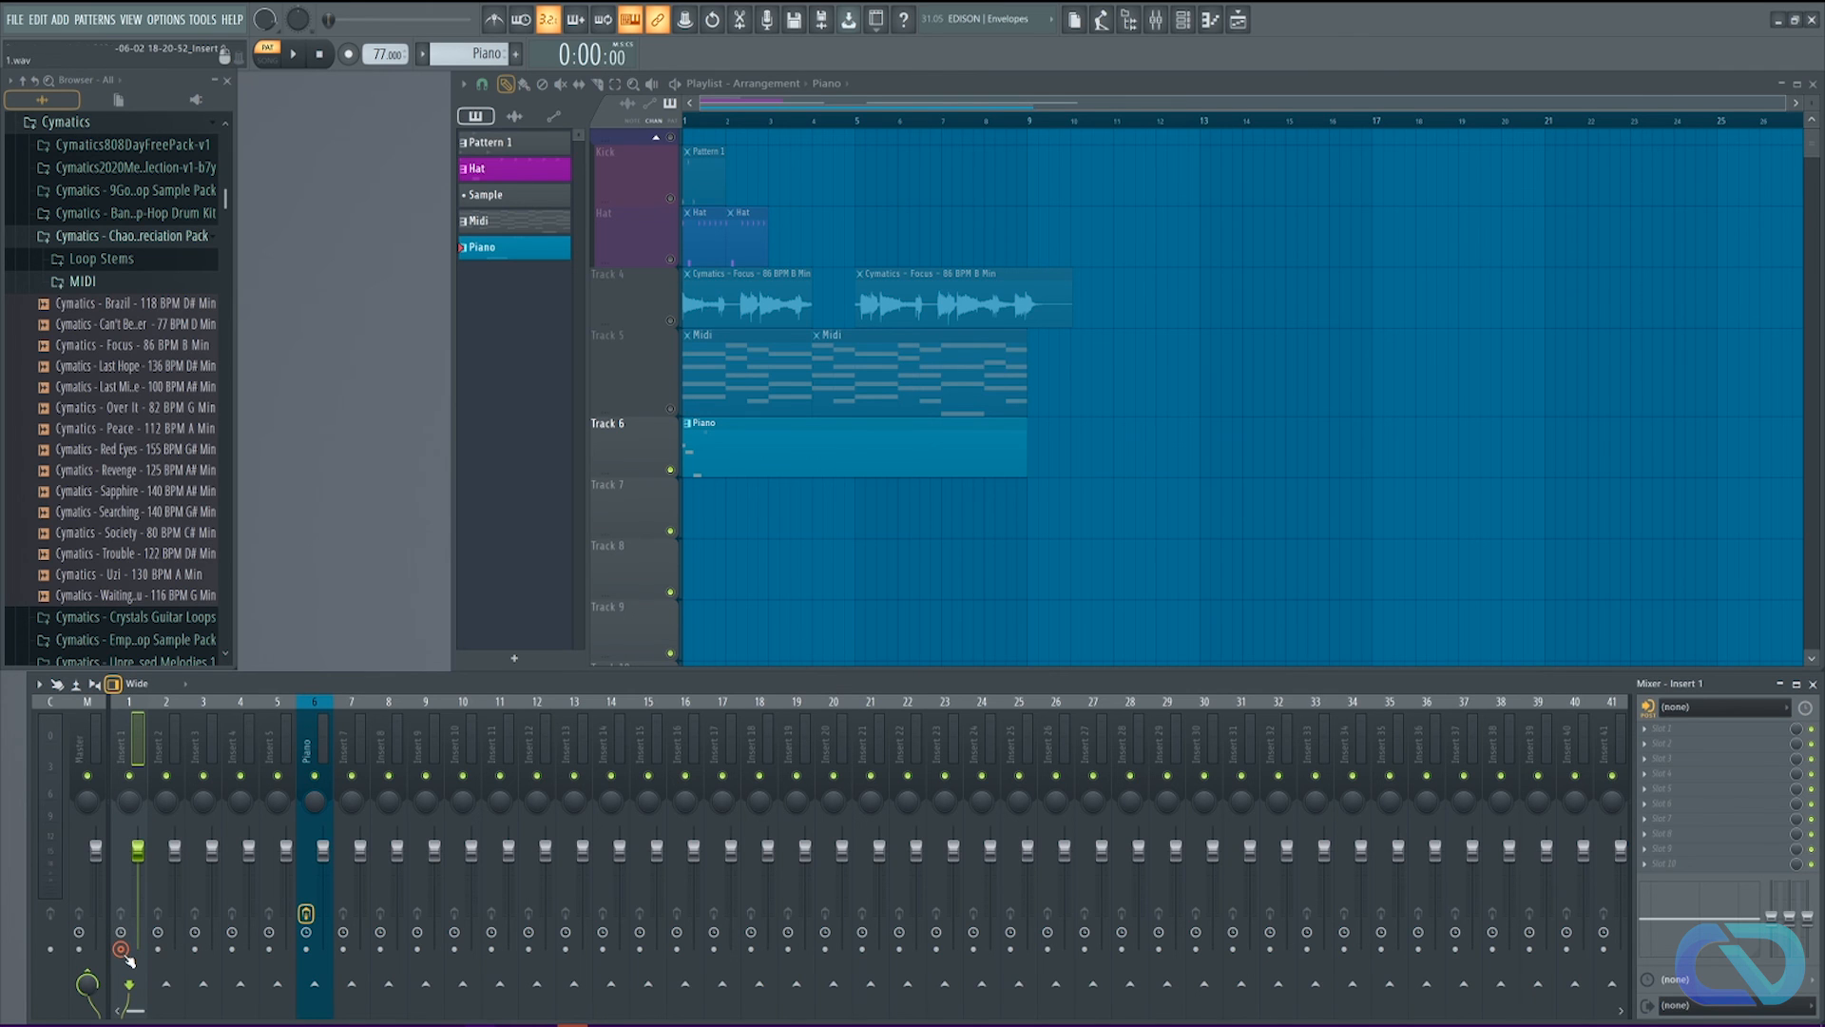